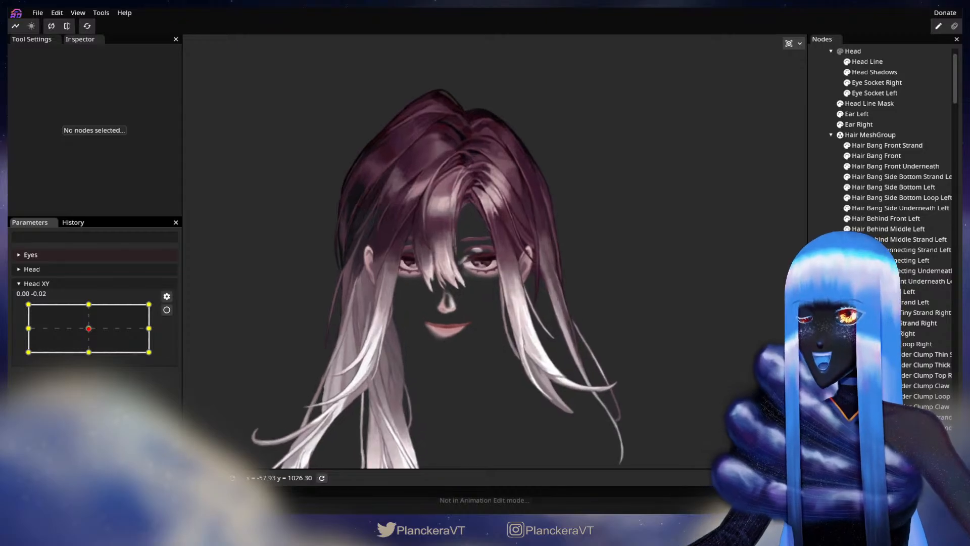
Step: Set the Head XY parameter to 1.00, 0.00 and arm it for editing
{"action": "scroll", "coordinate": [494, 251], "scroll_direction": "up", "scroll_amount": 6}
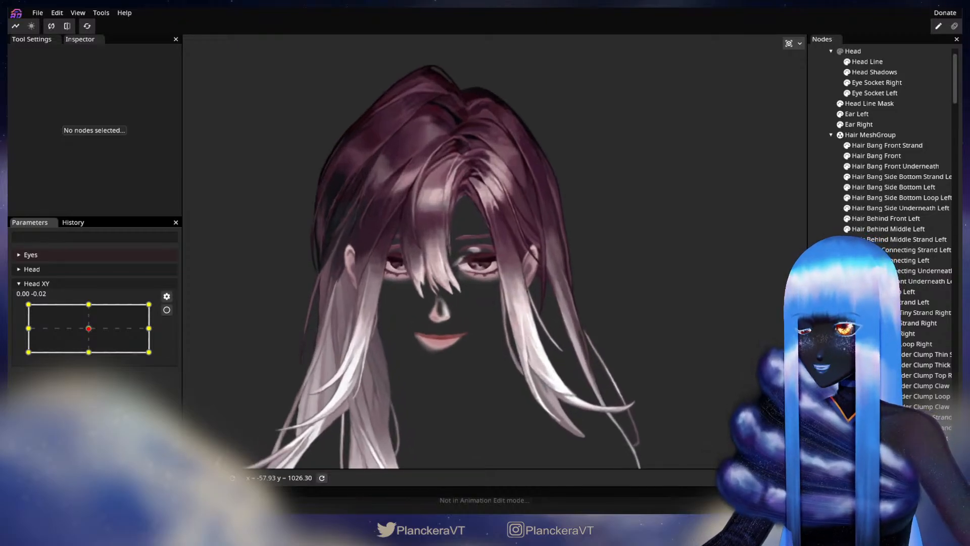
{"action": "scroll", "coordinate": [569, 328], "scroll_direction": "up", "scroll_amount": 4}
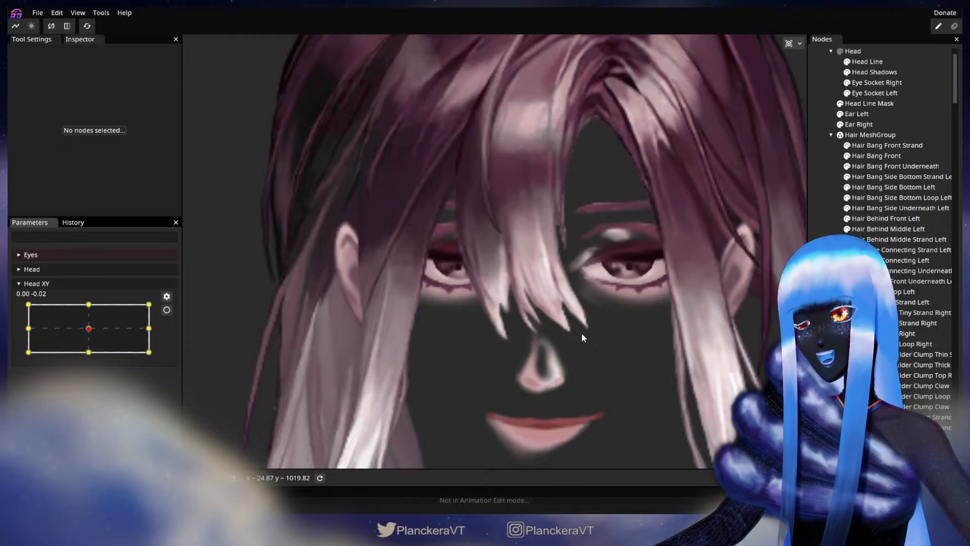
{"action": "left_click_drag", "start_coordinate": [583, 334], "coordinate": [540, 341]}
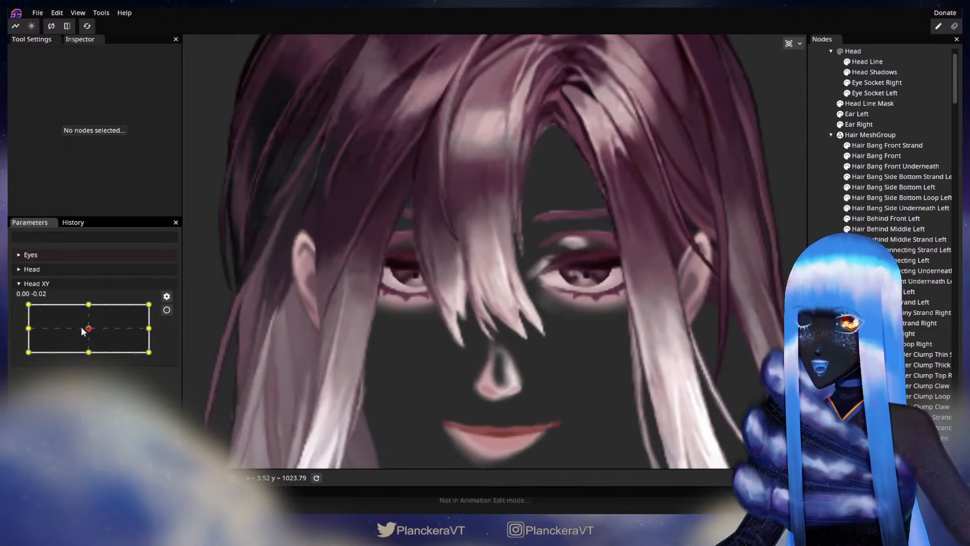
{"action": "left_click_drag", "start_coordinate": [88, 329], "coordinate": [151, 328]}
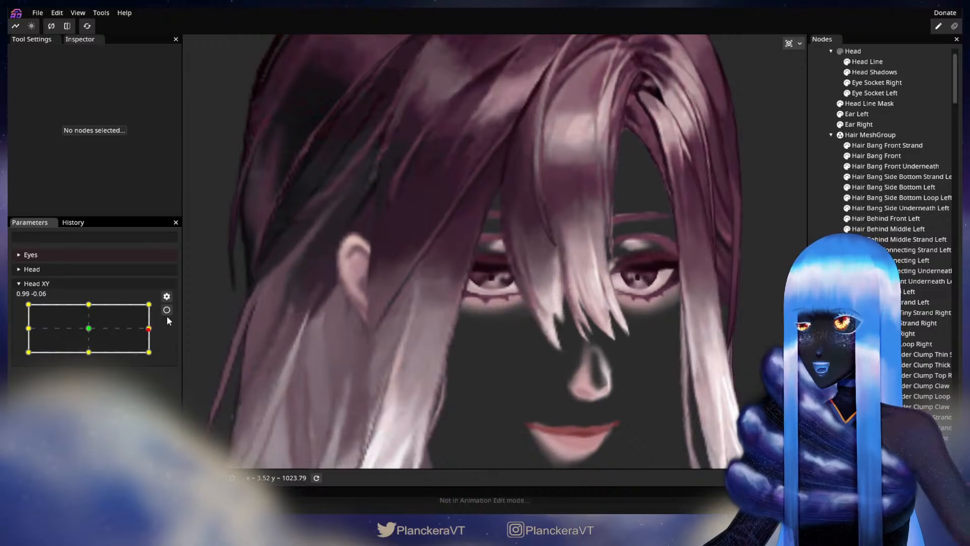
{"action": "left_click", "coordinate": [167, 310]}
{"action": "scroll", "coordinate": [425, 305], "scroll_direction": "up", "scroll_amount": 5}
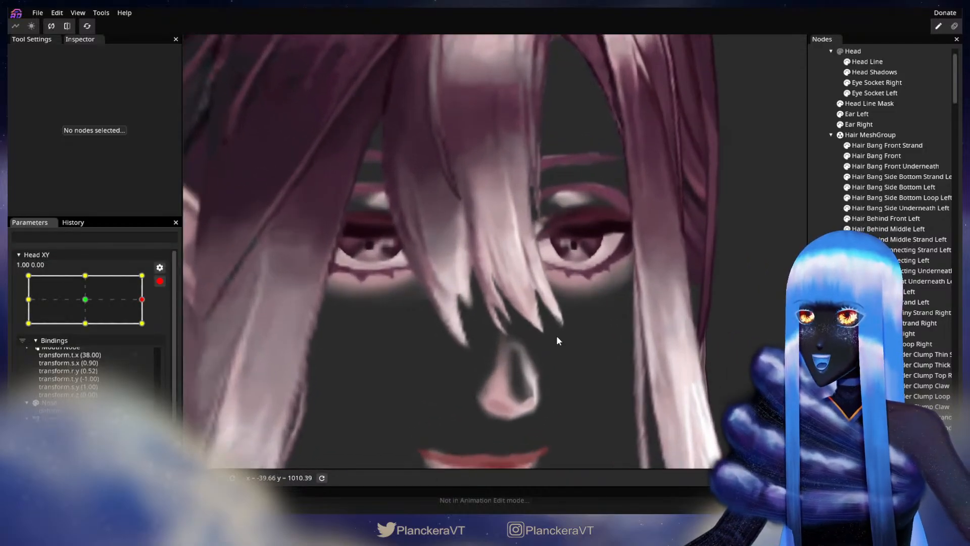
{"action": "scroll", "coordinate": [619, 357], "scroll_direction": "up", "scroll_amount": 2}
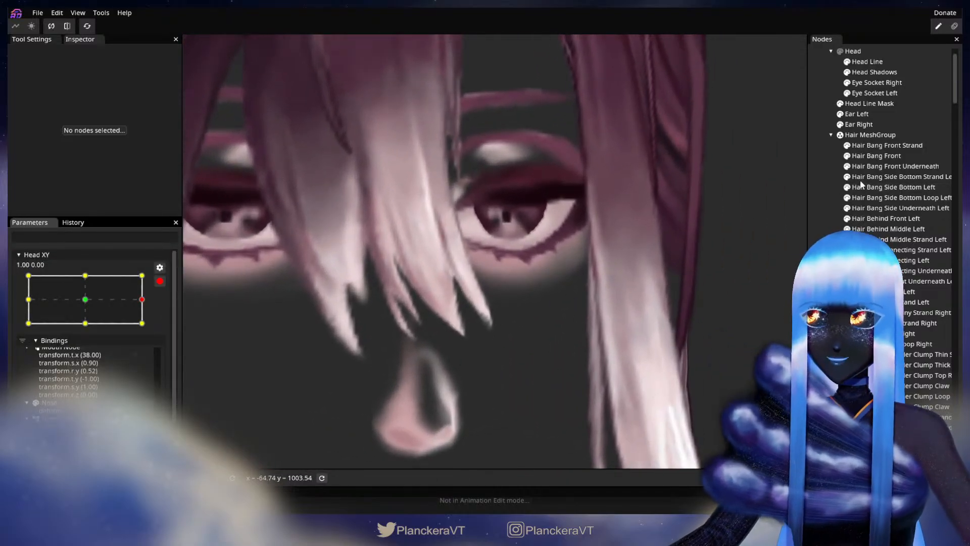
Step: Nudge the outermost strand tip of Hair Bang Front slightly inward with the 16.00 Circle Brush in the mesh deformation
{"action": "left_click", "coordinate": [877, 156]}
{"action": "scroll", "coordinate": [575, 331], "scroll_direction": "up", "scroll_amount": 2}
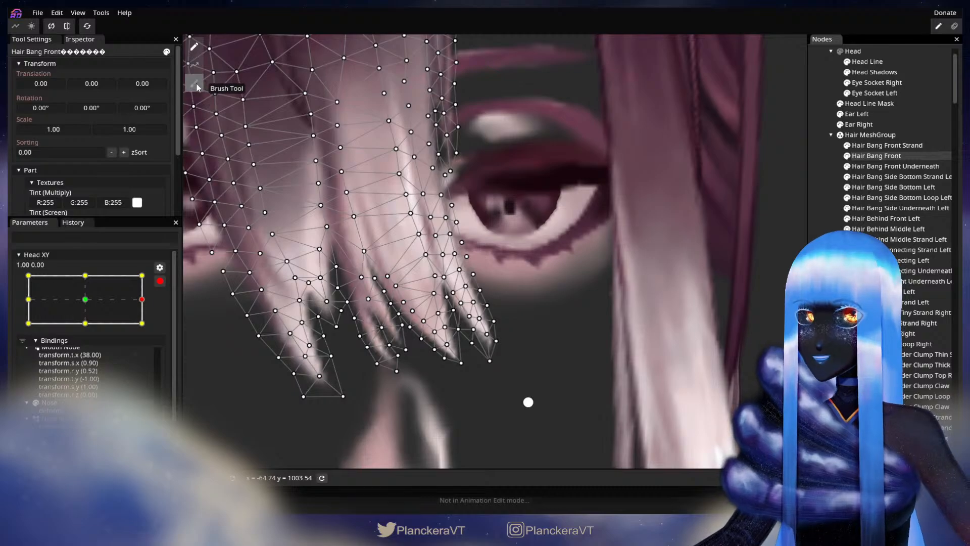
{"action": "left_click", "coordinate": [196, 86]}
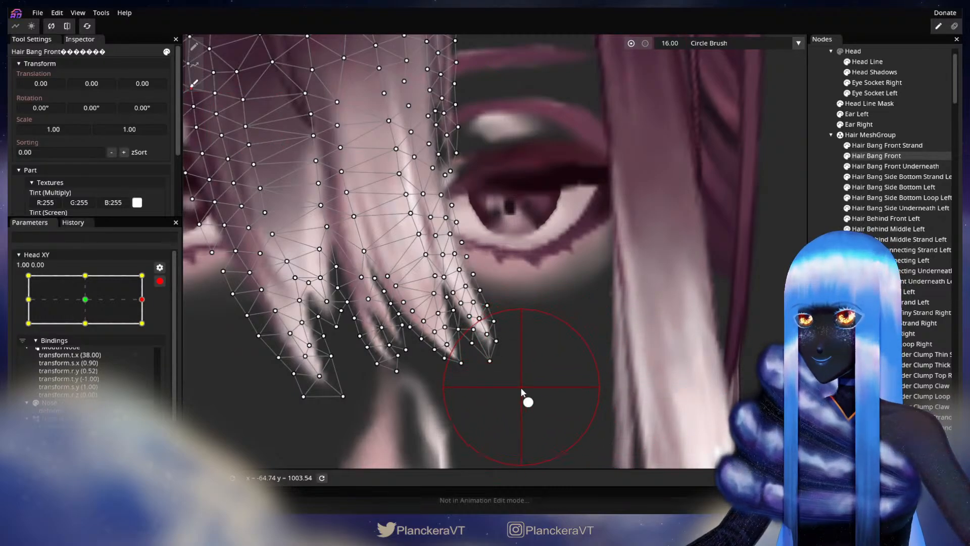
{"action": "left_click", "coordinate": [194, 46]}
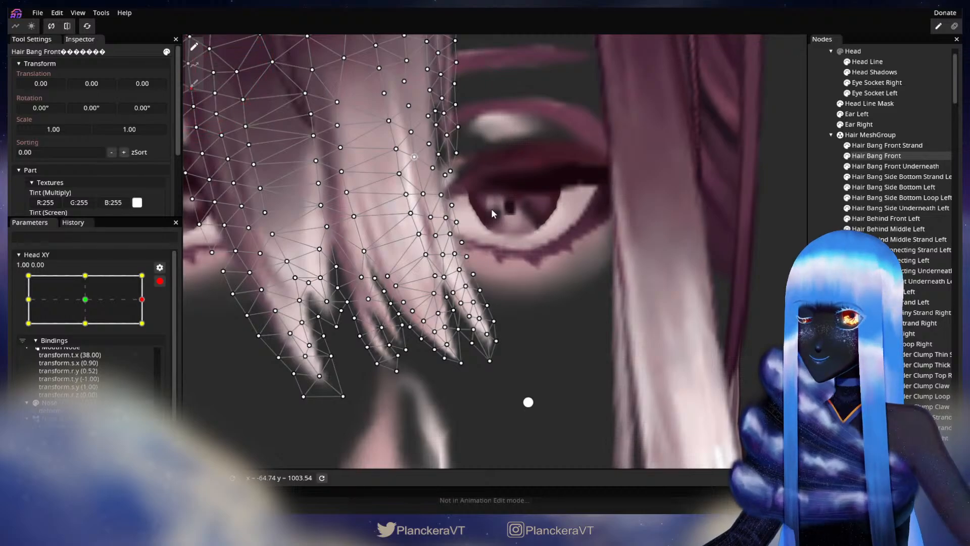
{"action": "left_click", "coordinate": [194, 83]}
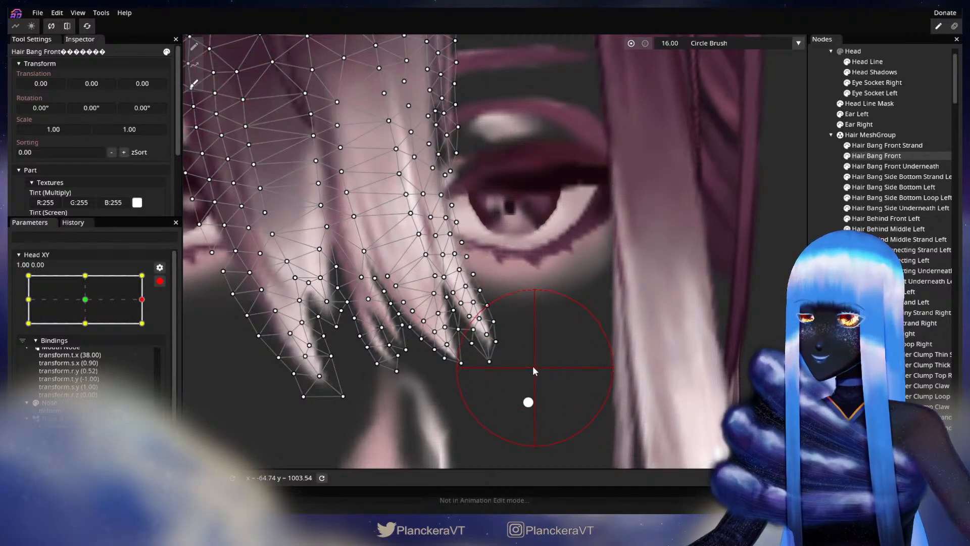
{"action": "left_click_drag", "start_coordinate": [533, 368], "coordinate": [524, 369]}
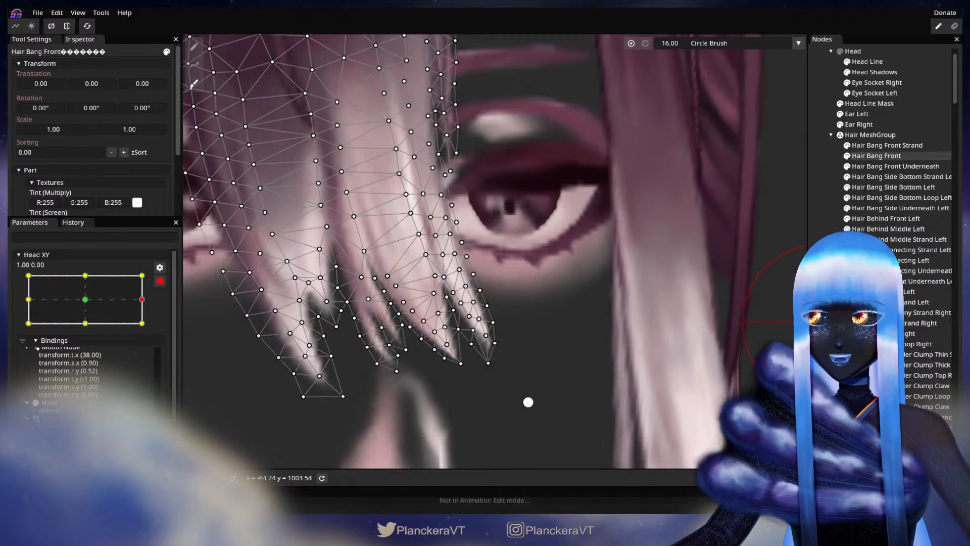
{"action": "left_click", "coordinate": [816, 322]}
Step: Adjust individual mesh vertices of Hair Bang Front along the tip and outer edge of the strand beside the character's left eye
{"action": "scroll", "coordinate": [503, 345], "scroll_direction": "down", "scroll_amount": 6}
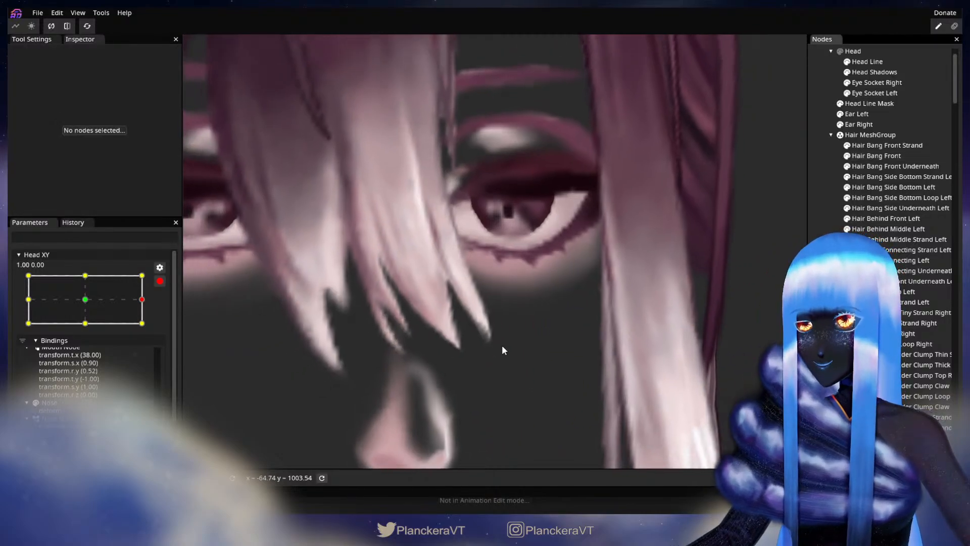
{"action": "left_click_drag", "start_coordinate": [521, 339], "coordinate": [572, 353]}
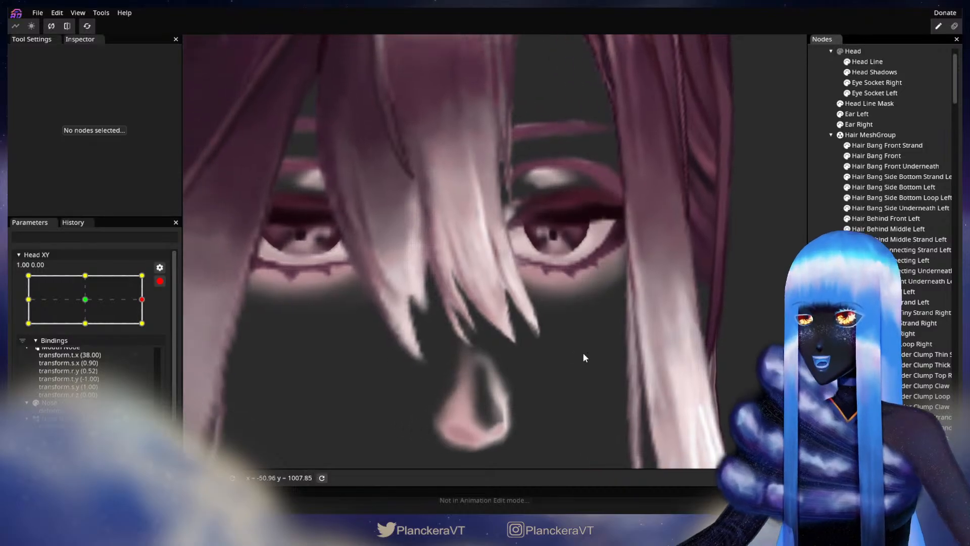
{"action": "scroll", "coordinate": [594, 355], "scroll_direction": "down", "scroll_amount": 1}
{"action": "left_click", "coordinate": [899, 154]}
{"action": "scroll", "coordinate": [545, 362], "scroll_direction": "up", "scroll_amount": 3}
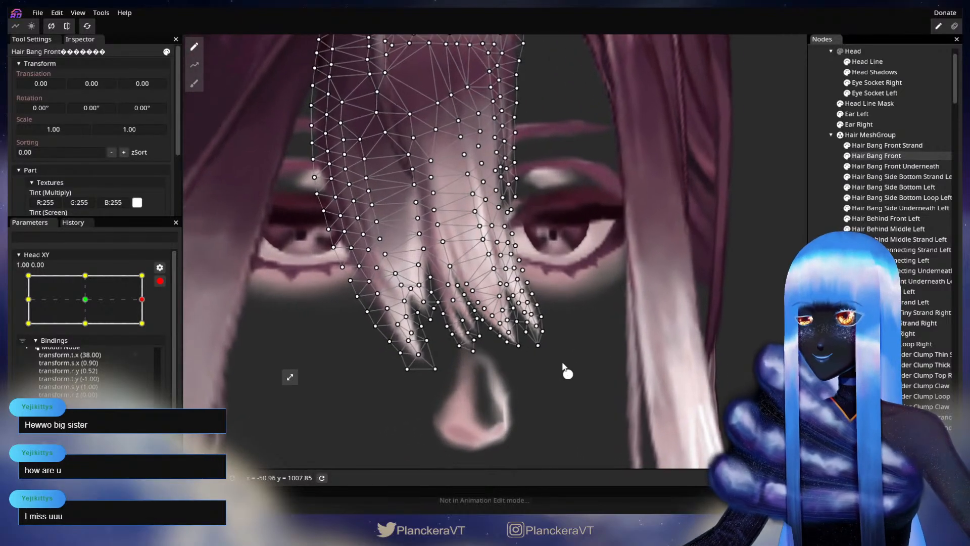
{"action": "scroll", "coordinate": [545, 365], "scroll_direction": "up", "scroll_amount": 3}
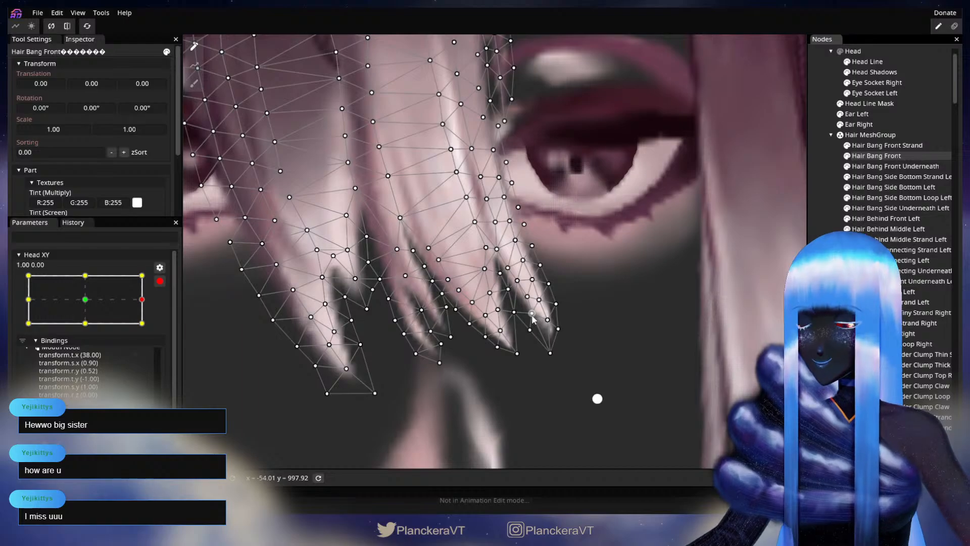
{"action": "left_click", "coordinate": [532, 315]}
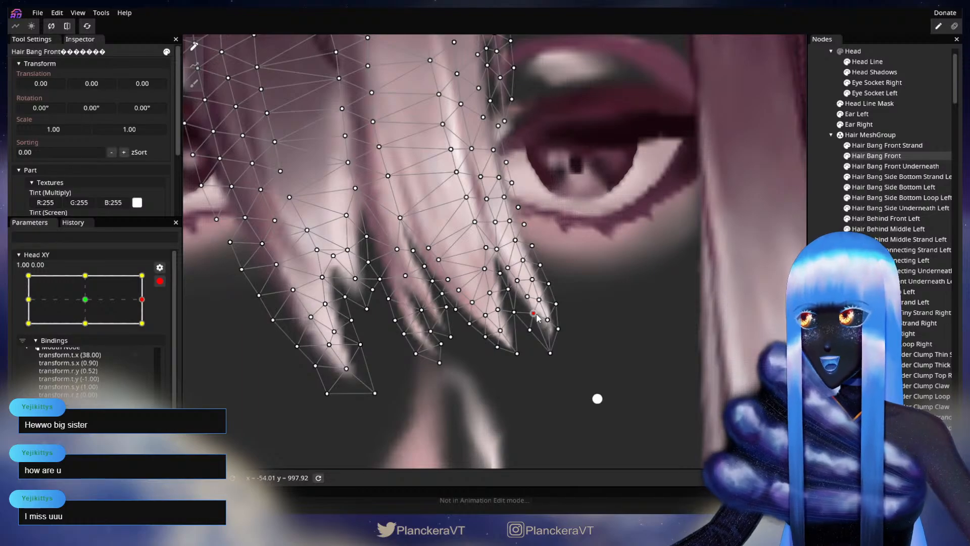
{"action": "left_click", "coordinate": [529, 334]}
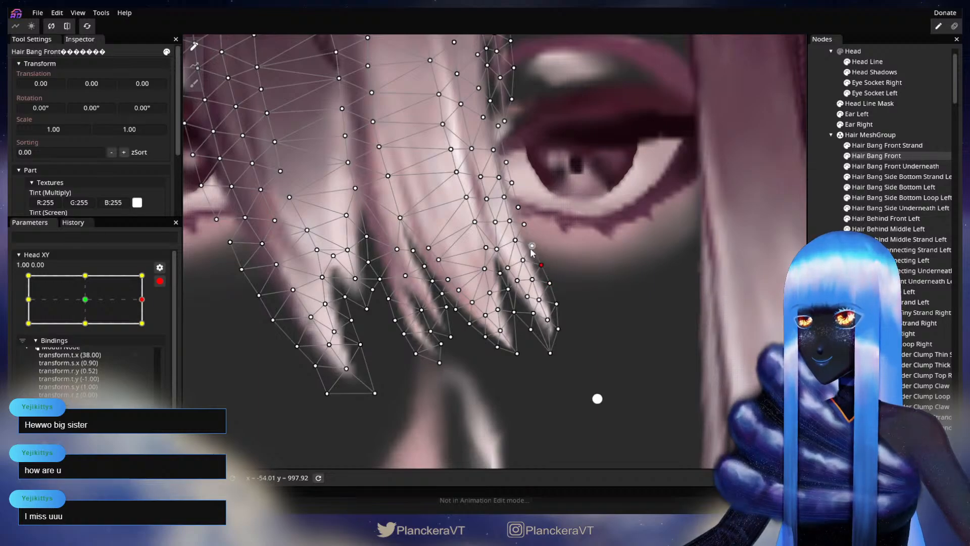
{"action": "left_click", "coordinate": [535, 226]}
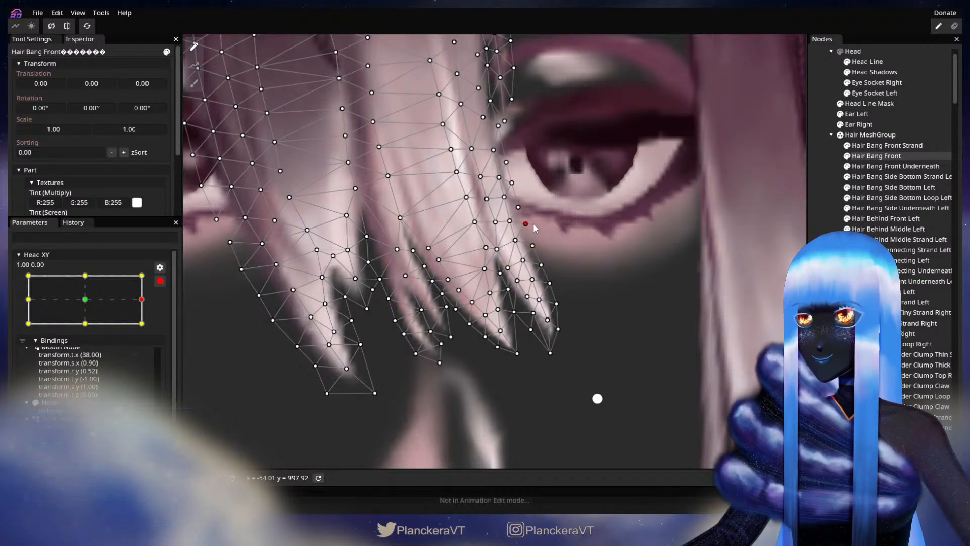
{"action": "left_click", "coordinate": [598, 399]}
Step: Disarm Head XY, sweep it to check how the front bangs deform, and re-arm it at 1.00, 0.00
{"action": "scroll", "coordinate": [621, 402], "scroll_direction": "down", "scroll_amount": 6}
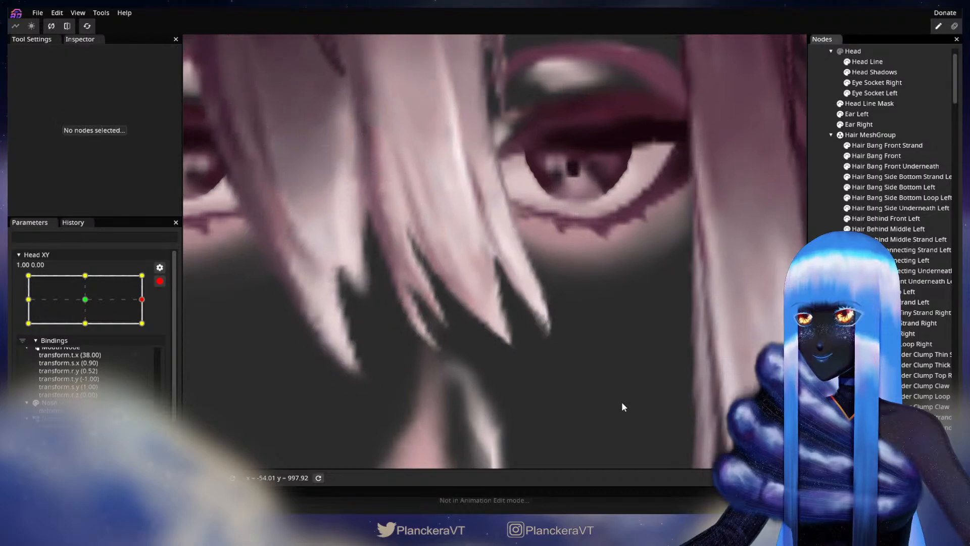
{"action": "scroll", "coordinate": [634, 389], "scroll_direction": "down", "scroll_amount": 6}
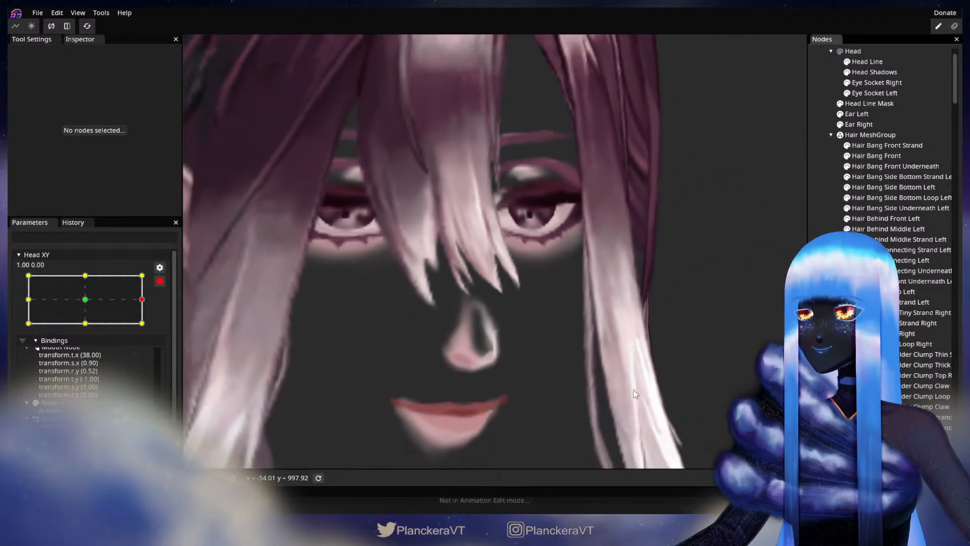
{"action": "left_click_drag", "start_coordinate": [604, 325], "coordinate": [605, 379]}
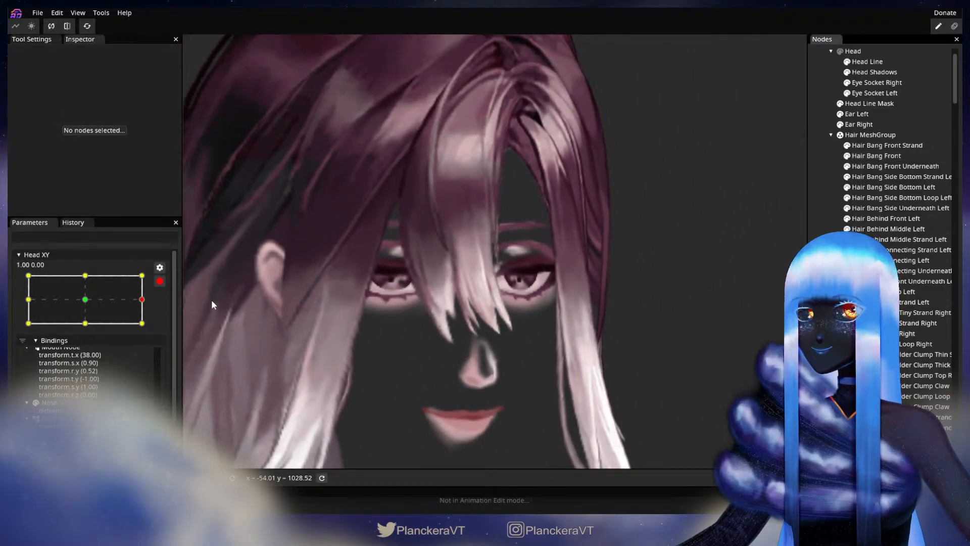
{"action": "left_click", "coordinate": [160, 281]}
{"action": "left_click_drag", "start_coordinate": [149, 328], "coordinate": [205, 318]}
{"action": "left_click", "coordinate": [167, 310]}
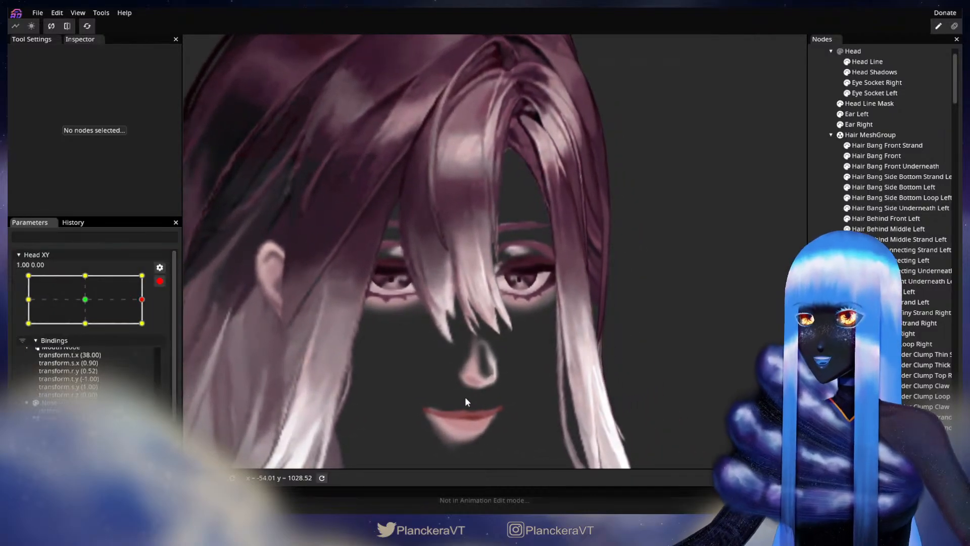
Step: Reposition the outer vertex near the outermost strand tip of Hair Bang Front to refine its shape, and deselect the part
{"action": "scroll", "coordinate": [469, 371], "scroll_direction": "up", "scroll_amount": 5}
{"action": "scroll", "coordinate": [556, 389], "scroll_direction": "up", "scroll_amount": 1}
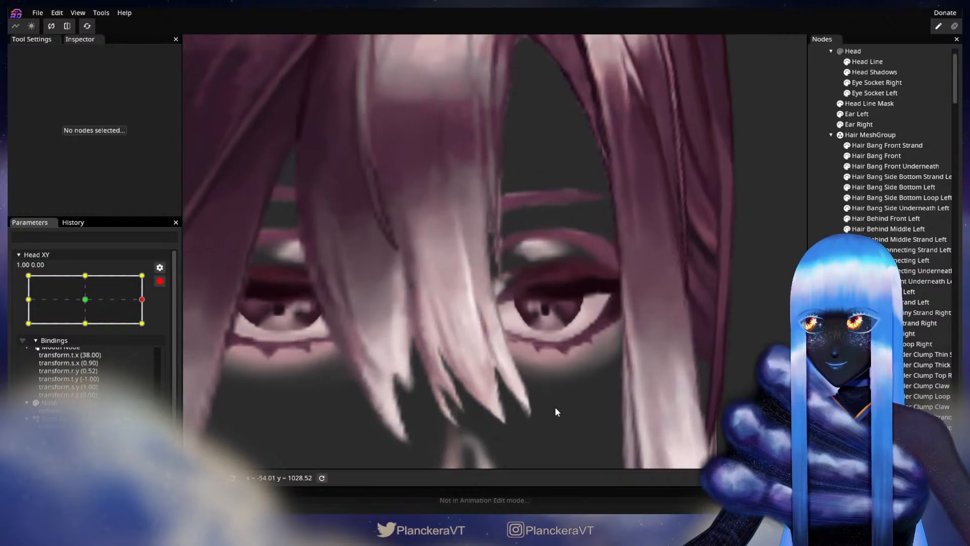
{"action": "left_click_drag", "start_coordinate": [555, 407], "coordinate": [538, 330]}
{"action": "scroll", "coordinate": [565, 326], "scroll_direction": "up", "scroll_amount": 1}
{"action": "left_click", "coordinate": [900, 155]}
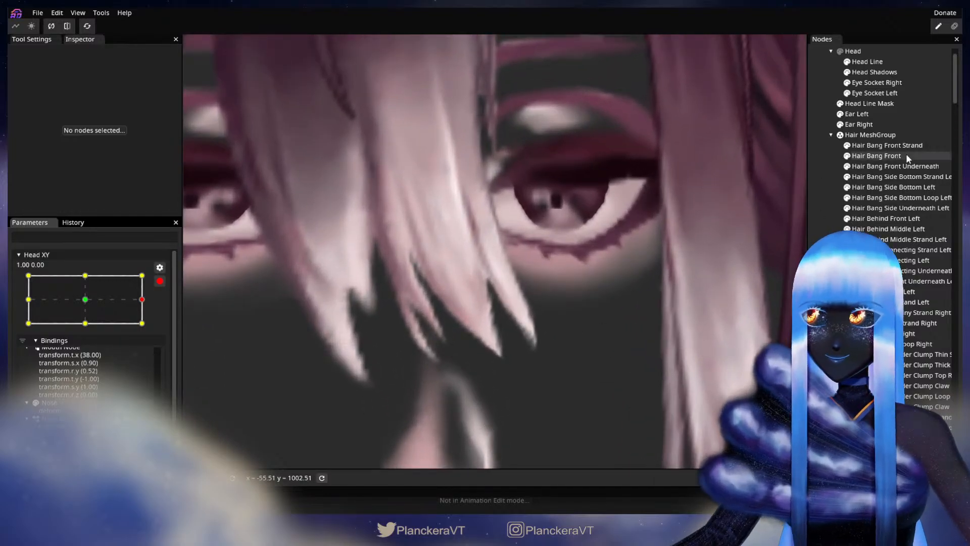
{"action": "scroll", "coordinate": [571, 310], "scroll_direction": "up", "scroll_amount": 2}
{"action": "left_click", "coordinate": [535, 331]}
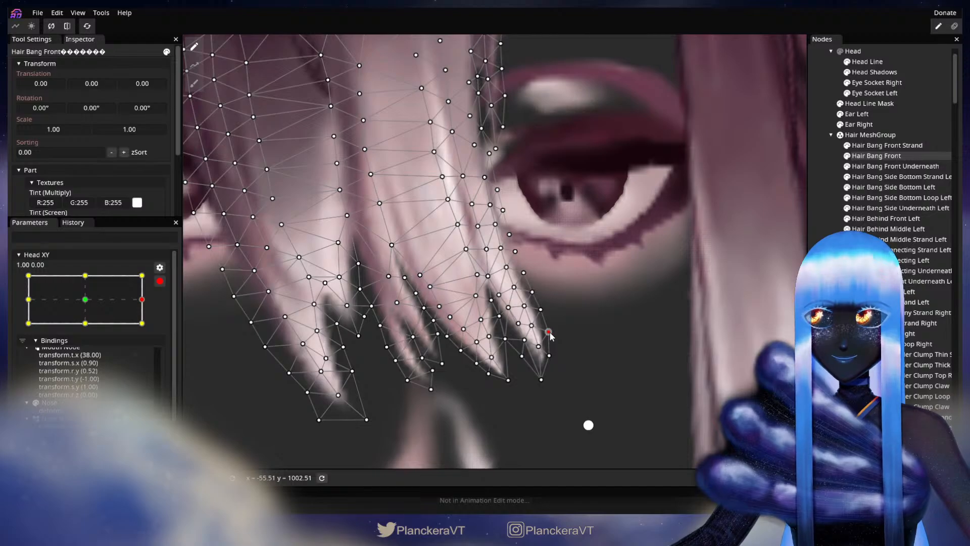
{"action": "scroll", "coordinate": [556, 334], "scroll_direction": "down", "scroll_amount": 2}
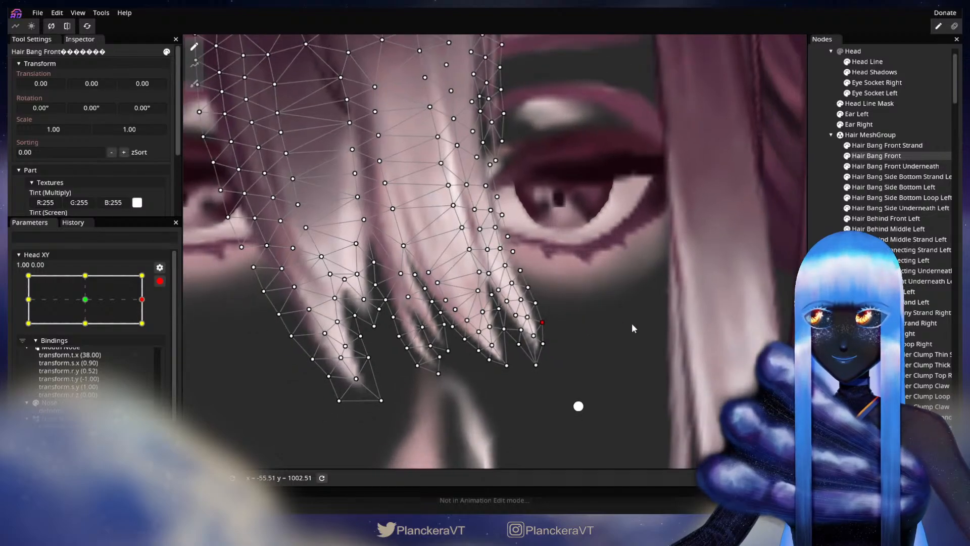
{"action": "left_click", "coordinate": [572, 395]}
{"action": "scroll", "coordinate": [590, 374], "scroll_direction": "up", "scroll_amount": 2}
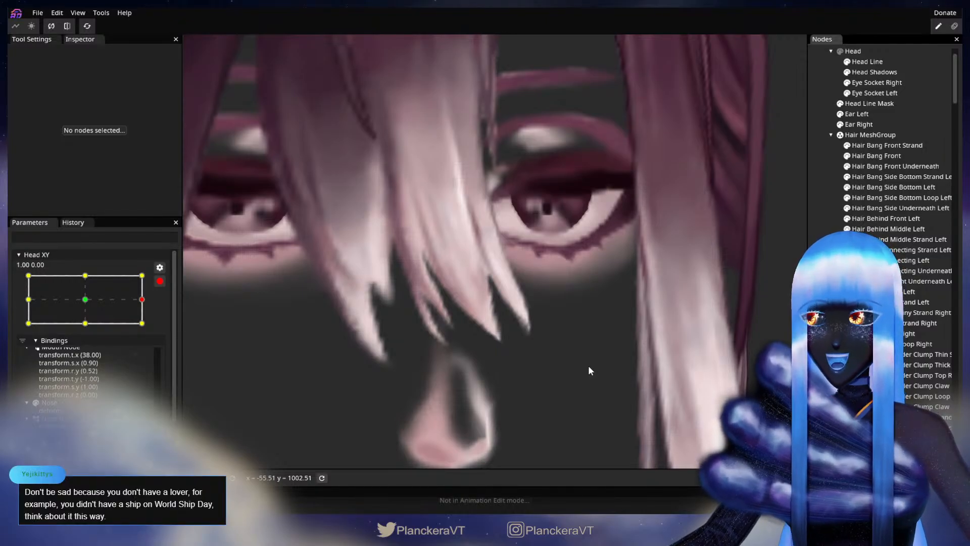
Step: Disarm Head XY and sweep it horizontally back to 1.00 to check the hair deformation across the whole head
{"action": "scroll", "coordinate": [588, 365], "scroll_direction": "down", "scroll_amount": 1}
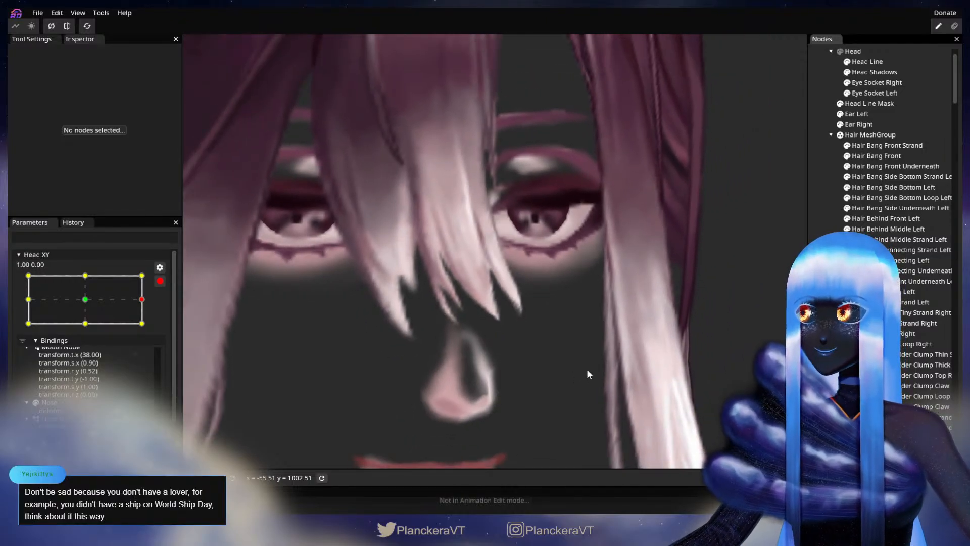
{"action": "scroll", "coordinate": [587, 370], "scroll_direction": "down", "scroll_amount": 2}
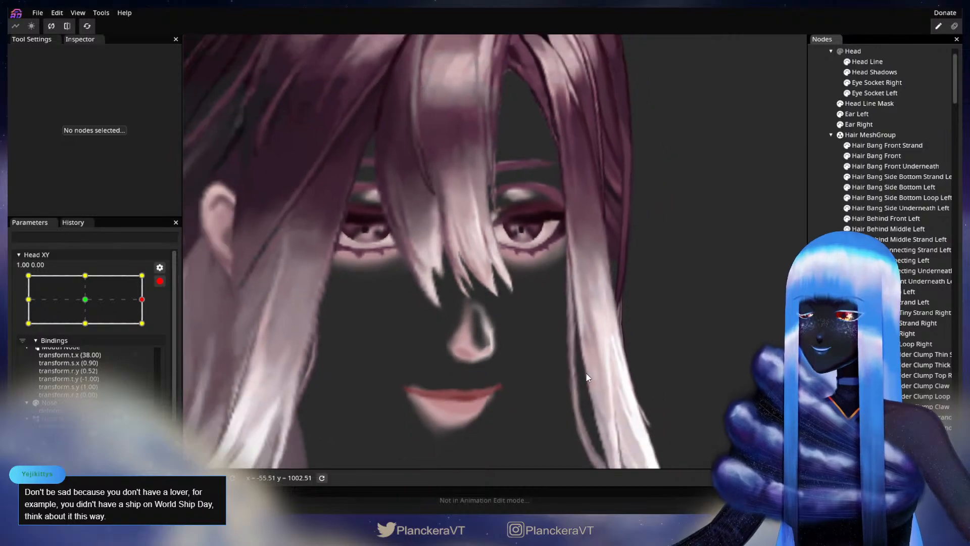
{"action": "scroll", "coordinate": [579, 369], "scroll_direction": "down", "scroll_amount": 3}
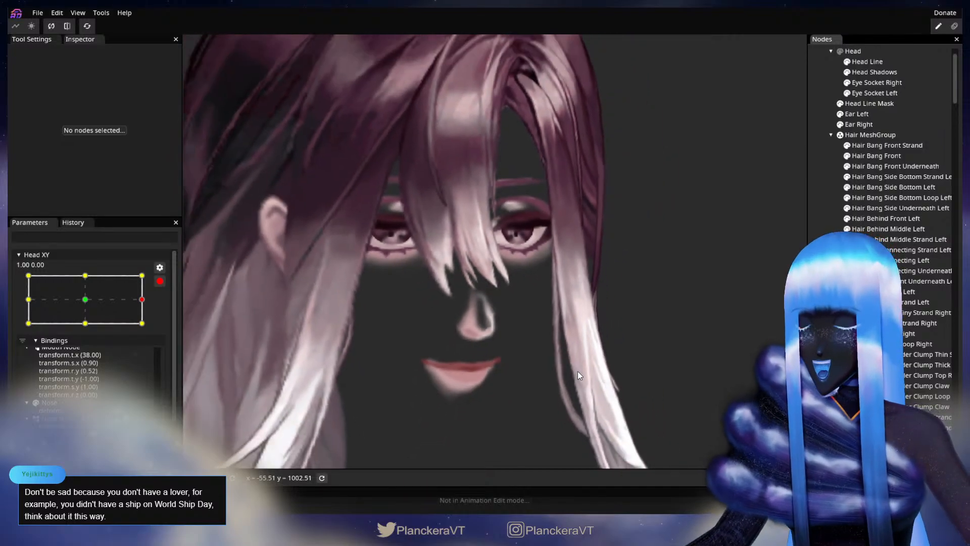
{"action": "scroll", "coordinate": [534, 365], "scroll_direction": "down", "scroll_amount": 1}
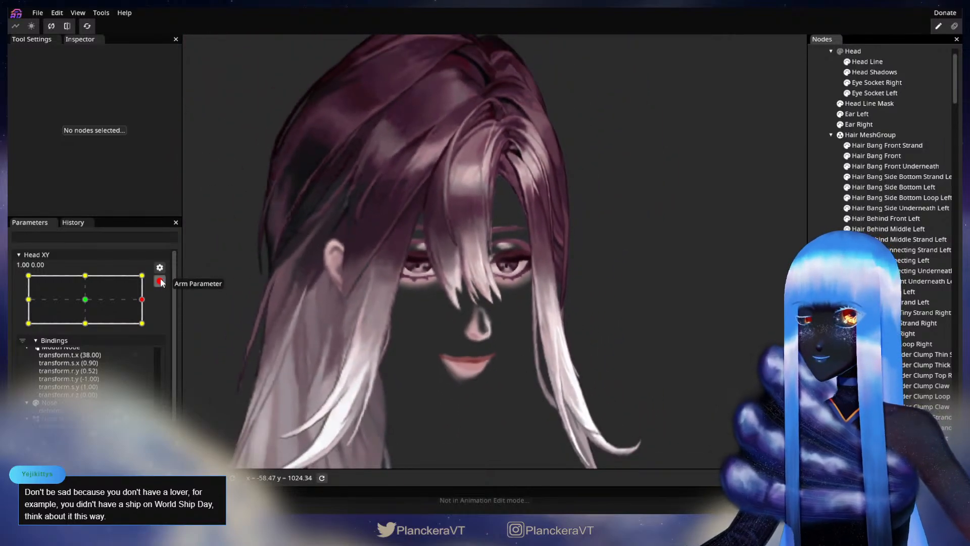
{"action": "left_click_drag", "start_coordinate": [383, 304], "coordinate": [409, 337]}
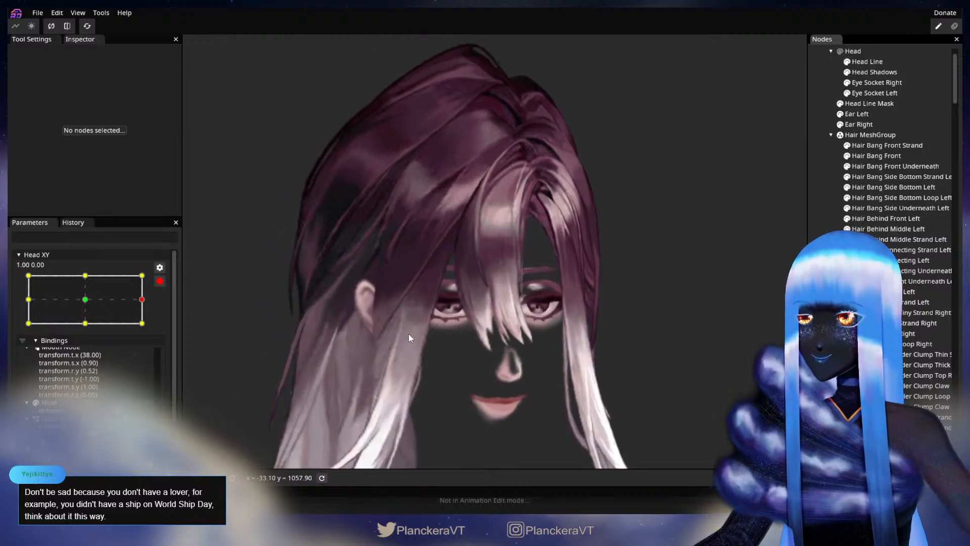
{"action": "left_click_drag", "start_coordinate": [467, 321], "coordinate": [438, 310]}
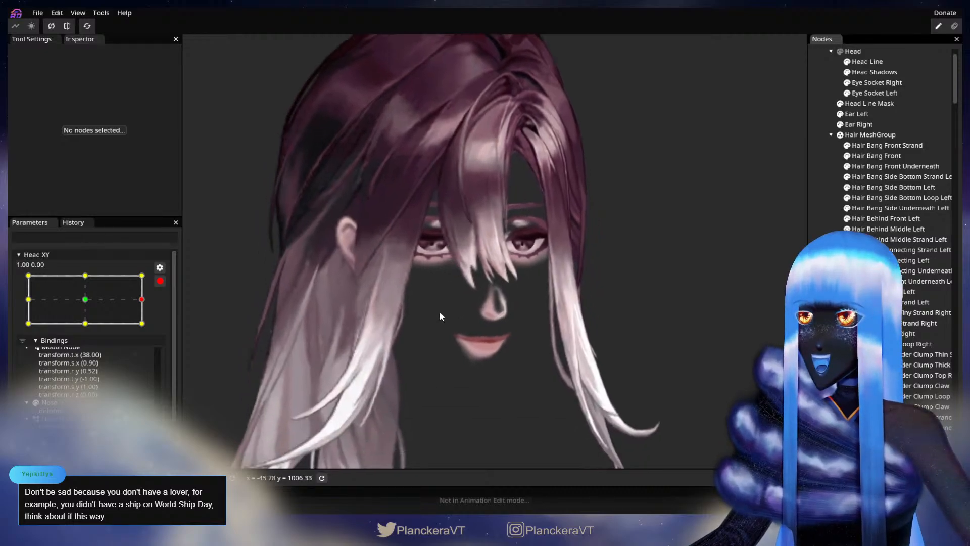
{"action": "left_click", "coordinate": [160, 282]}
{"action": "mouse_move", "coordinate": [149, 328]}
{"action": "left_mouse_down"}
{"action": "mouse_move", "coordinate": [28, 329]}
{"action": "mouse_move", "coordinate": [156, 329]}
{"action": "left_mouse_up"}
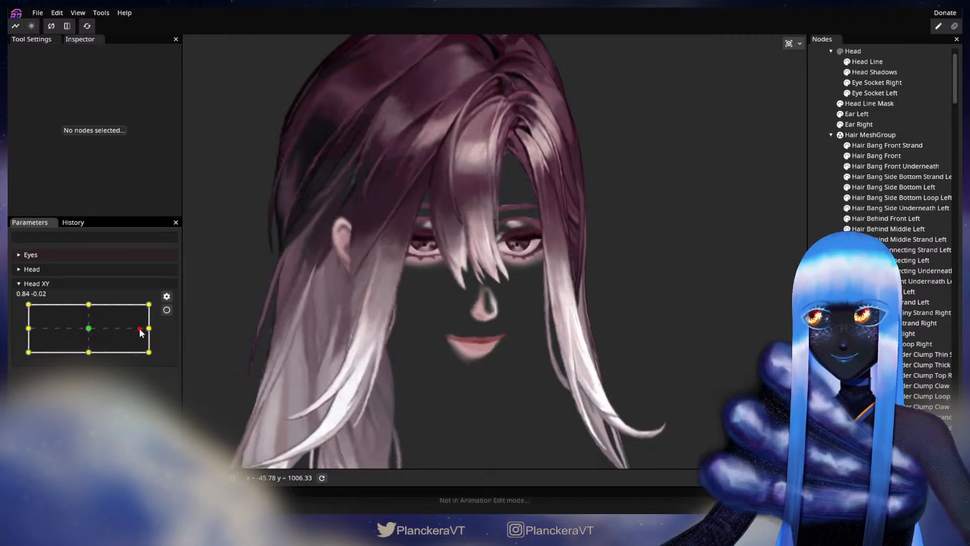
{"action": "left_click_drag", "start_coordinate": [130, 329], "coordinate": [154, 333]}
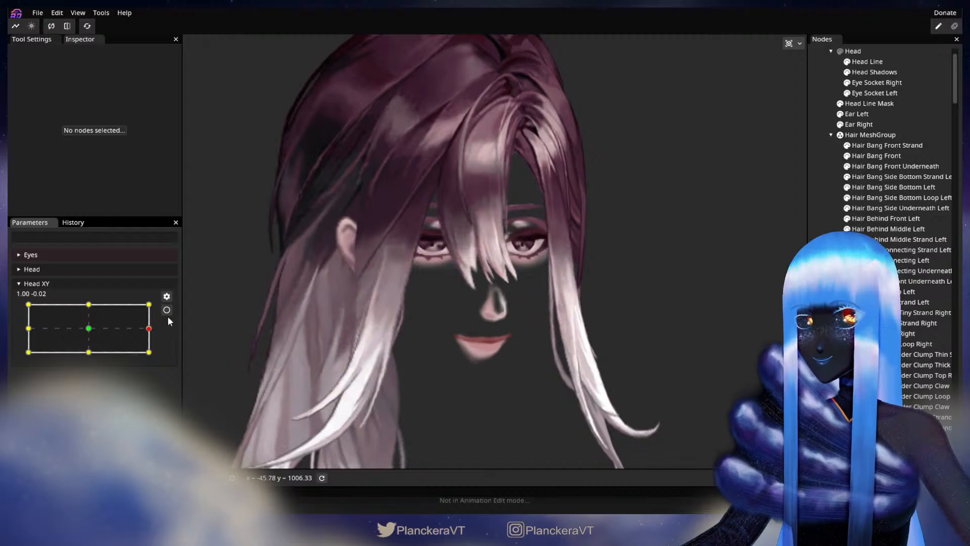
Step: Arm Head XY at 1.00, 0.00, reposition the vertices around the second-outermost strand tip of Hair Bang Front, and deselect the part
{"action": "left_click", "coordinate": [167, 310]}
{"action": "scroll", "coordinate": [407, 320], "scroll_direction": "up", "scroll_amount": 5}
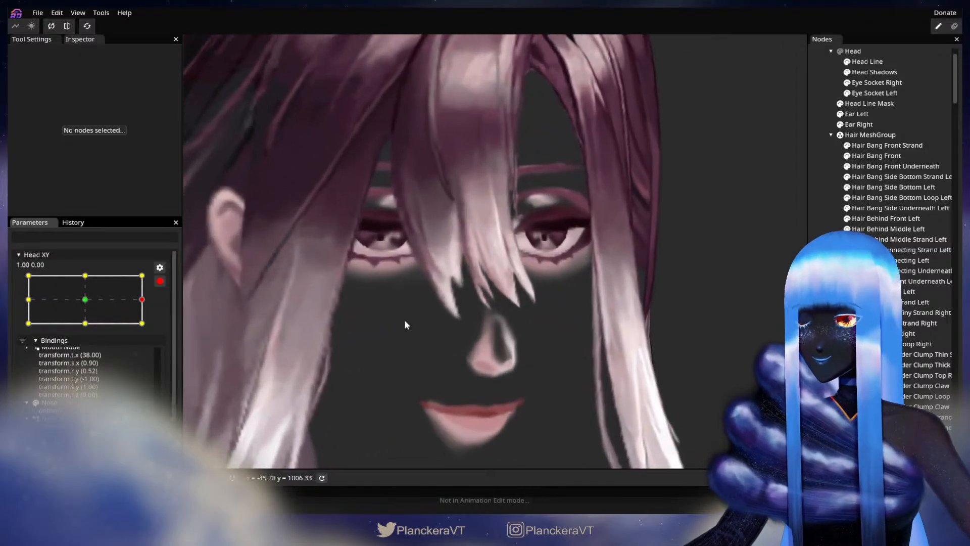
{"action": "scroll", "coordinate": [404, 319], "scroll_direction": "up", "scroll_amount": 5}
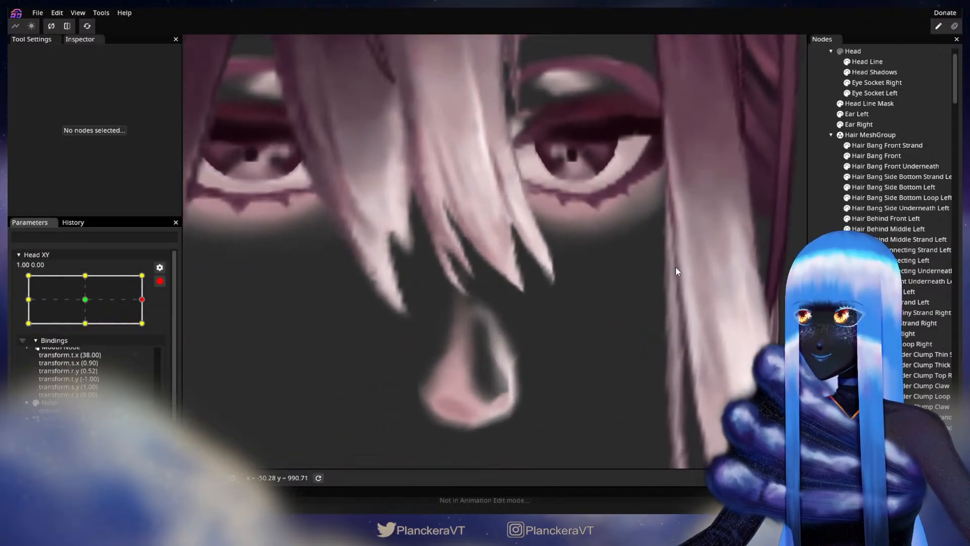
{"action": "left_click", "coordinate": [884, 156]}
{"action": "scroll", "coordinate": [590, 338], "scroll_direction": "down", "scroll_amount": 2}
{"action": "scroll", "coordinate": [535, 337], "scroll_direction": "up", "scroll_amount": 4}
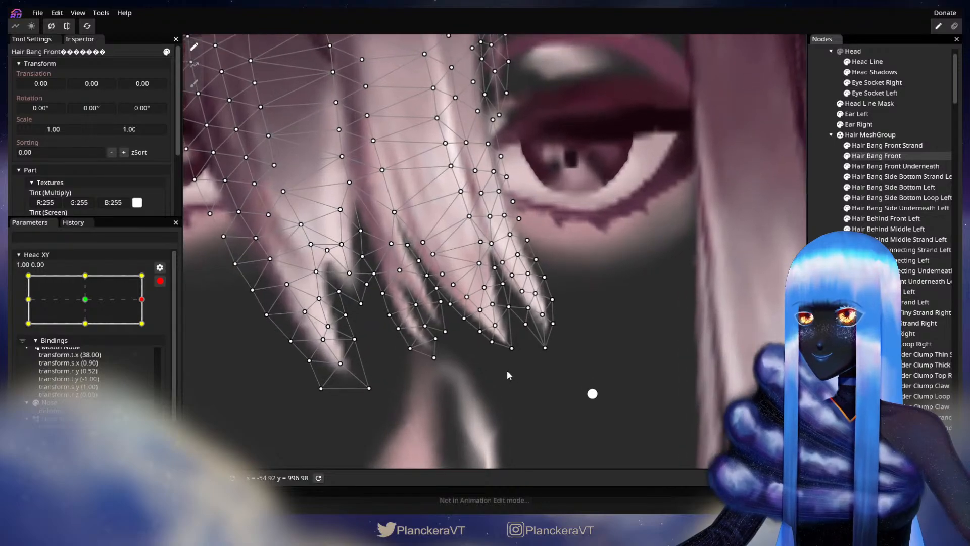
{"action": "left_click", "coordinate": [500, 329]}
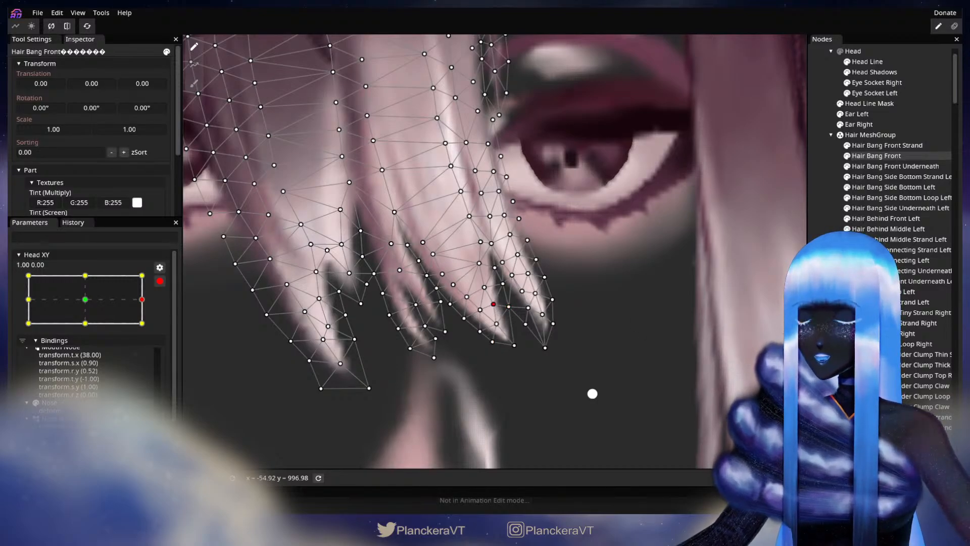
{"action": "left_click", "coordinate": [592, 393]}
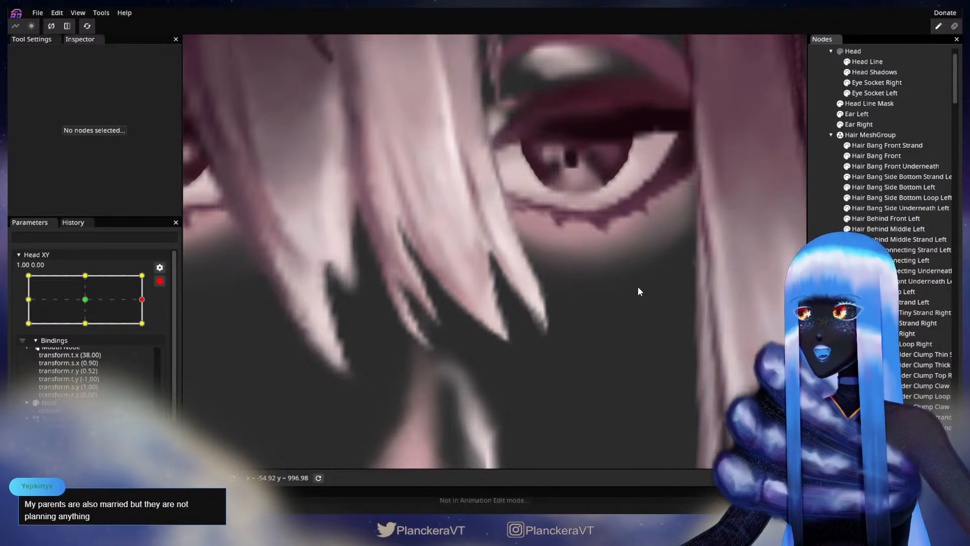
Step: Disarm Head XY and sweep it back to its 1.00 end to check the bangs against the whole head
{"action": "scroll", "coordinate": [638, 321], "scroll_direction": "down", "scroll_amount": 5}
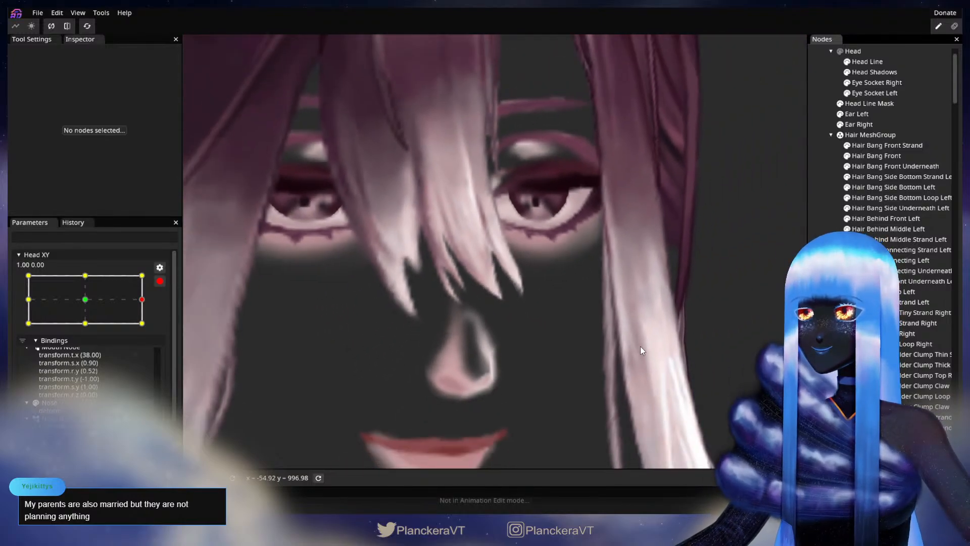
{"action": "scroll", "coordinate": [640, 347], "scroll_direction": "down", "scroll_amount": 5}
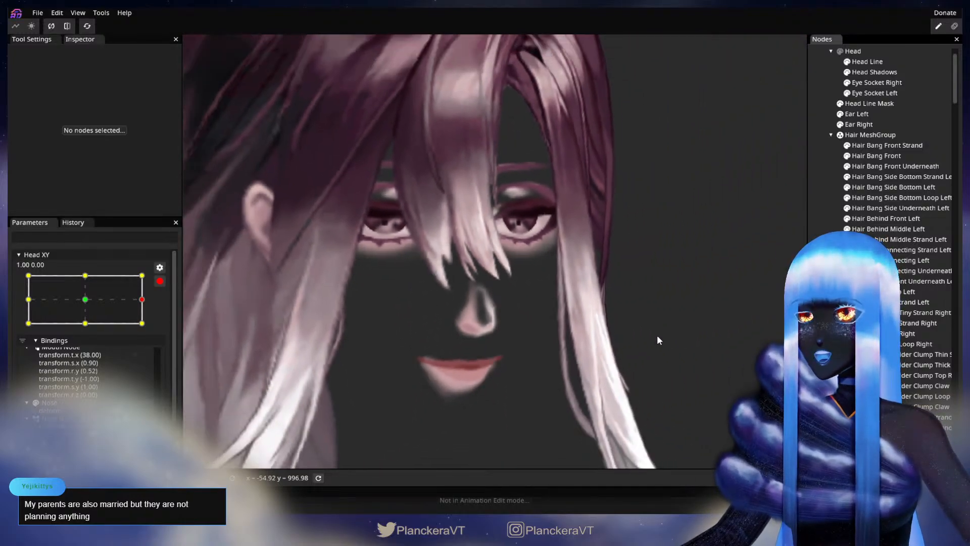
{"action": "scroll", "coordinate": [658, 340], "scroll_direction": "down", "scroll_amount": 2}
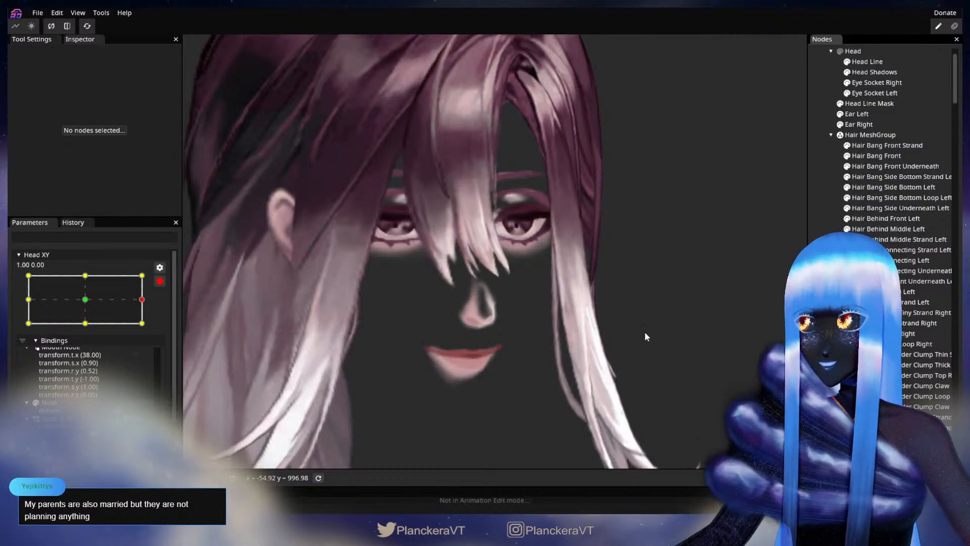
{"action": "scroll", "coordinate": [645, 333], "scroll_direction": "down", "scroll_amount": 1}
{"action": "left_click_drag", "start_coordinate": [624, 302], "coordinate": [630, 349]}
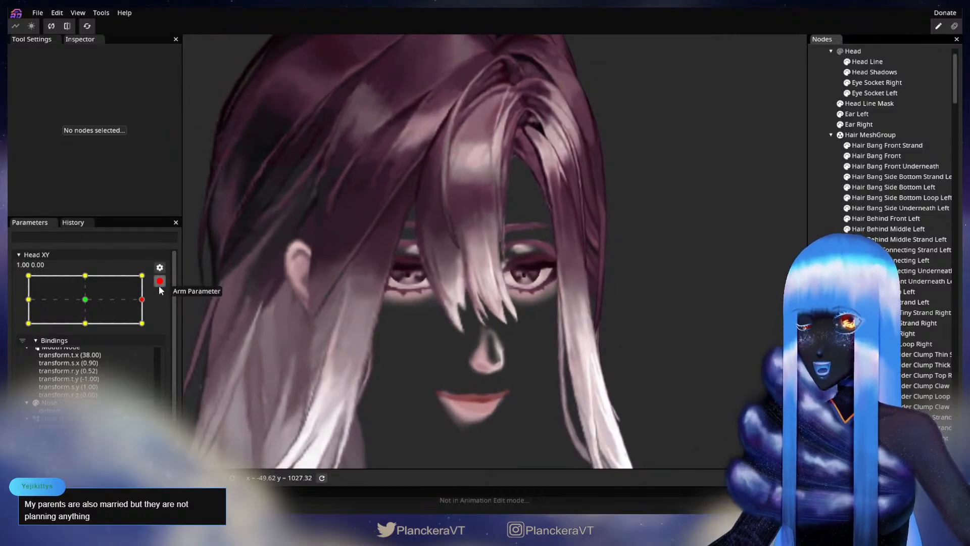
{"action": "left_click", "coordinate": [159, 281]}
{"action": "mouse_move", "coordinate": [149, 328]}
{"action": "left_mouse_down"}
{"action": "mouse_move", "coordinate": [23, 326]}
{"action": "mouse_move", "coordinate": [149, 328]}
{"action": "left_mouse_up"}
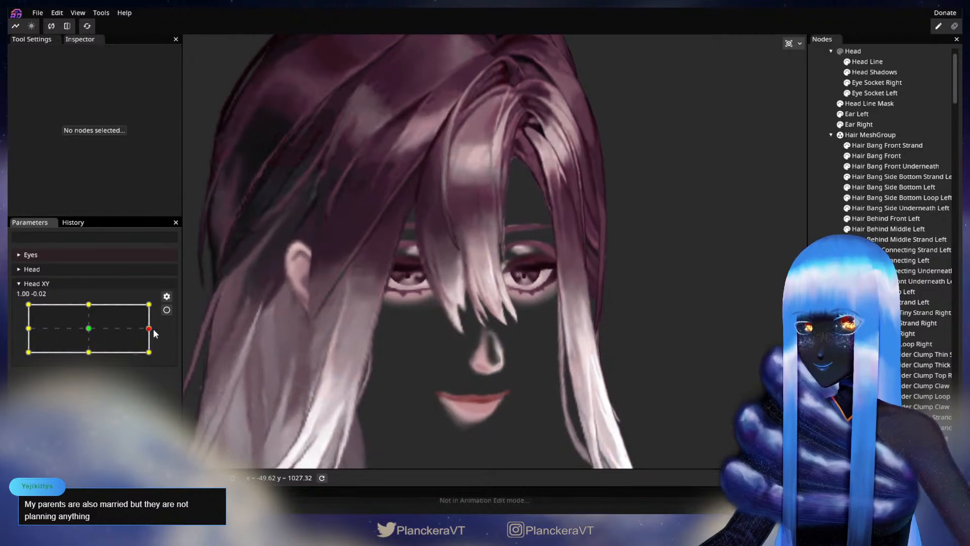
Step: Re-arm Head XY at 1.00, 0.00, nudge the vertex between the two outermost strand tips of Hair Bang Front, and deselect it
{"action": "left_click", "coordinate": [168, 310]}
{"action": "scroll", "coordinate": [540, 337], "scroll_direction": "up", "scroll_amount": 5}
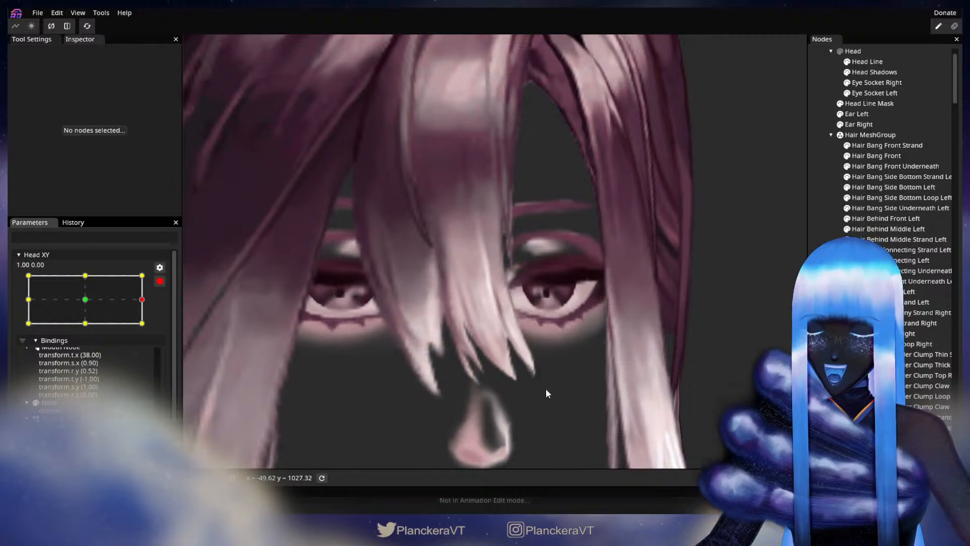
{"action": "scroll", "coordinate": [546, 387], "scroll_direction": "up", "scroll_amount": 3}
{"action": "scroll", "coordinate": [546, 308], "scroll_direction": "up", "scroll_amount": 3}
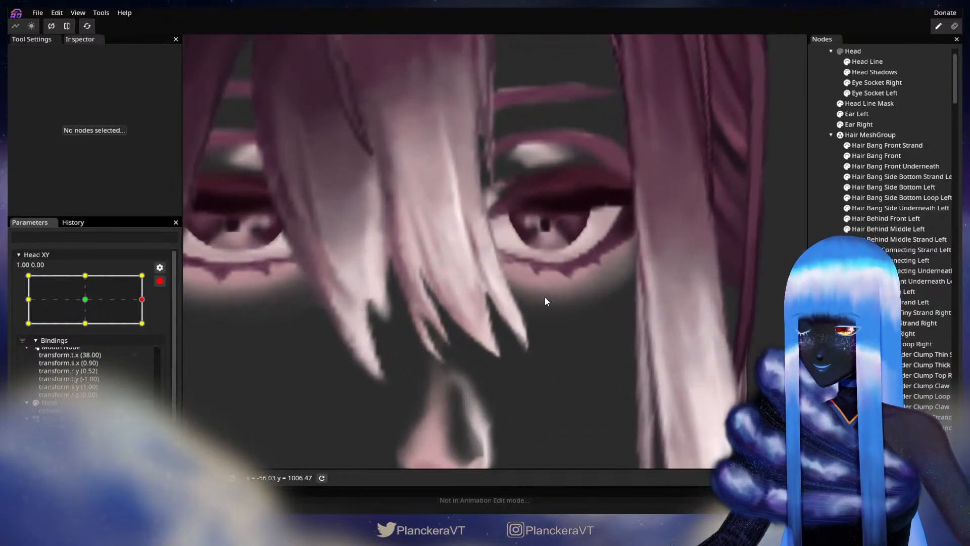
{"action": "left_click", "coordinate": [866, 157]}
{"action": "scroll", "coordinate": [557, 377], "scroll_direction": "up", "scroll_amount": 2}
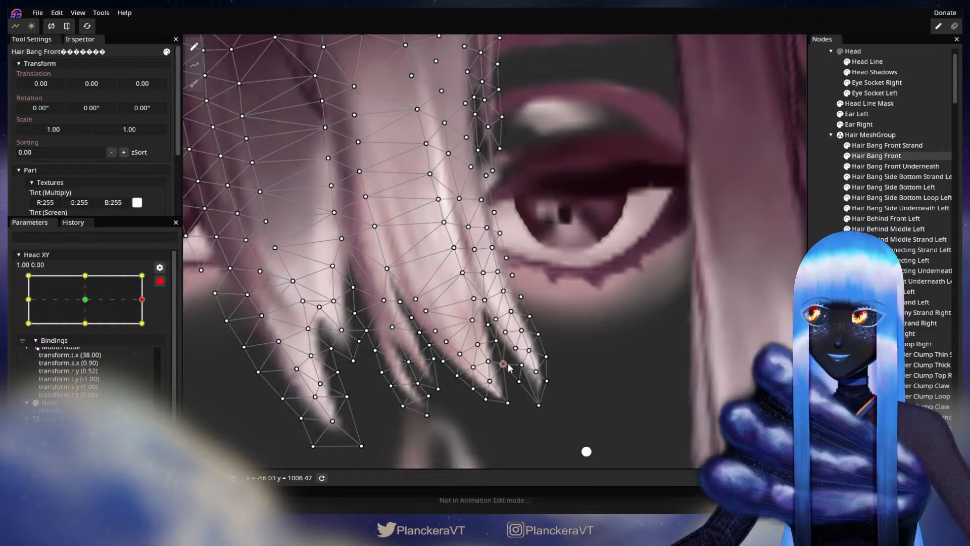
{"action": "left_click", "coordinate": [877, 156]}
Step: Disarm Head XY and sweep it horizontally from 1.00 to the centre to check the bang deformation
{"action": "scroll", "coordinate": [585, 336], "scroll_direction": "down", "scroll_amount": 1}
{"action": "scroll", "coordinate": [586, 337], "scroll_direction": "down", "scroll_amount": 4}
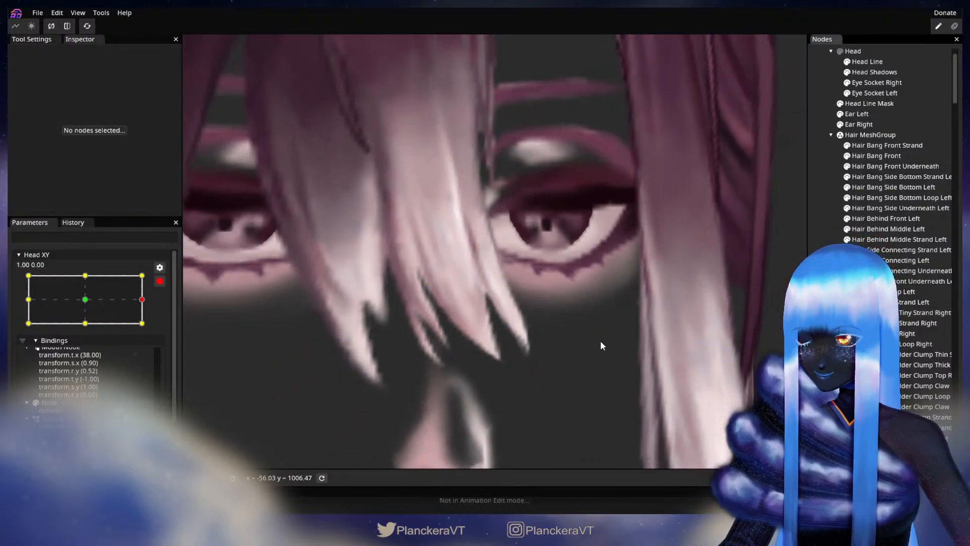
{"action": "scroll", "coordinate": [607, 348], "scroll_direction": "down", "scroll_amount": 3}
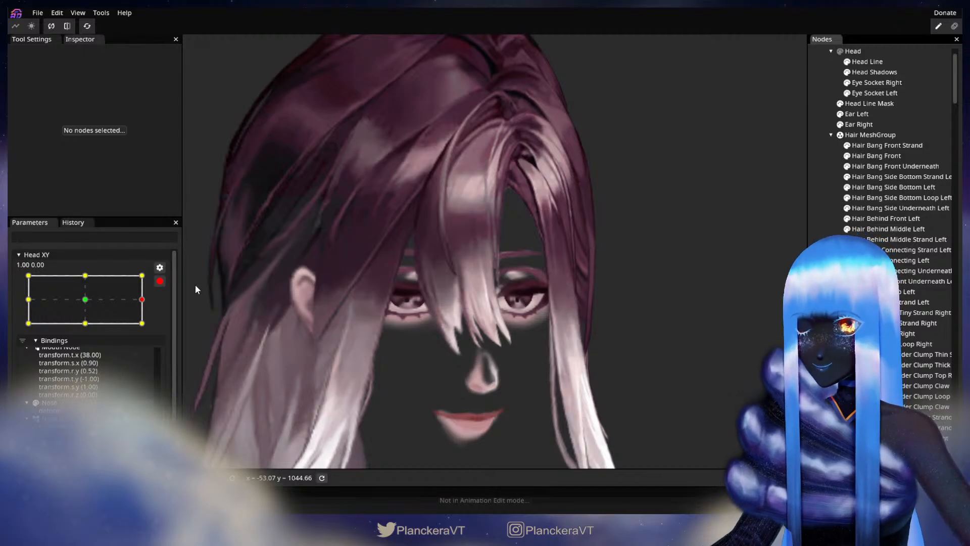
{"action": "left_click", "coordinate": [160, 281]}
{"action": "left_click_drag", "start_coordinate": [149, 328], "coordinate": [101, 332]}
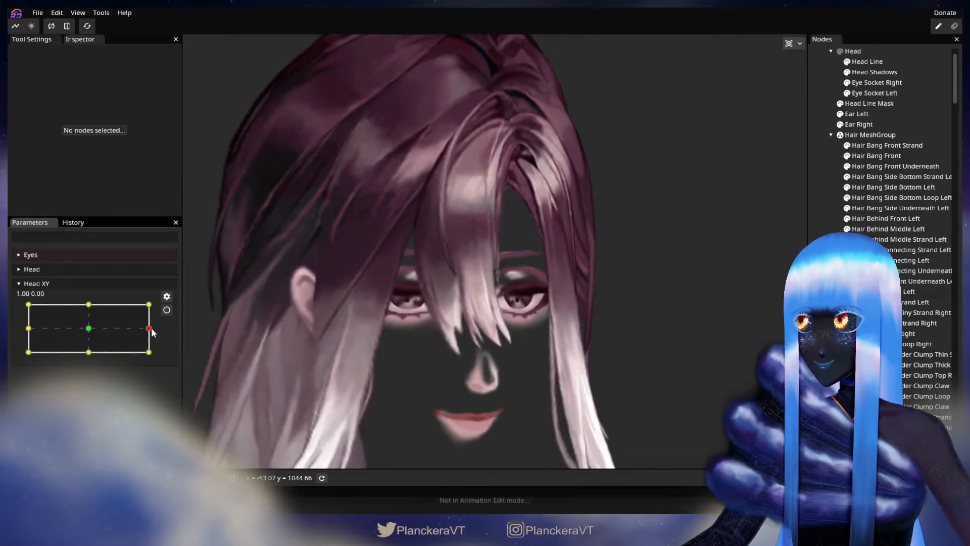
{"action": "left_click_drag", "start_coordinate": [141, 331], "coordinate": [89, 332]}
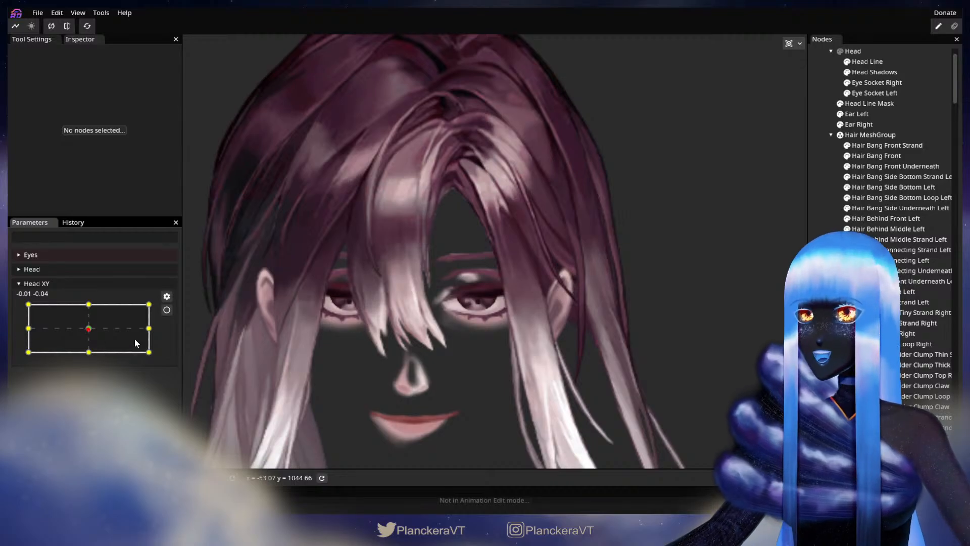
Step: Inspect the bangs up close while sweeping Head XY vertically between the centre and 1.00
{"action": "left_click_drag", "start_coordinate": [317, 348], "coordinate": [419, 332]}
{"action": "scroll", "coordinate": [531, 318], "scroll_direction": "up", "scroll_amount": 2}
{"action": "scroll", "coordinate": [499, 372], "scroll_direction": "up", "scroll_amount": 2}
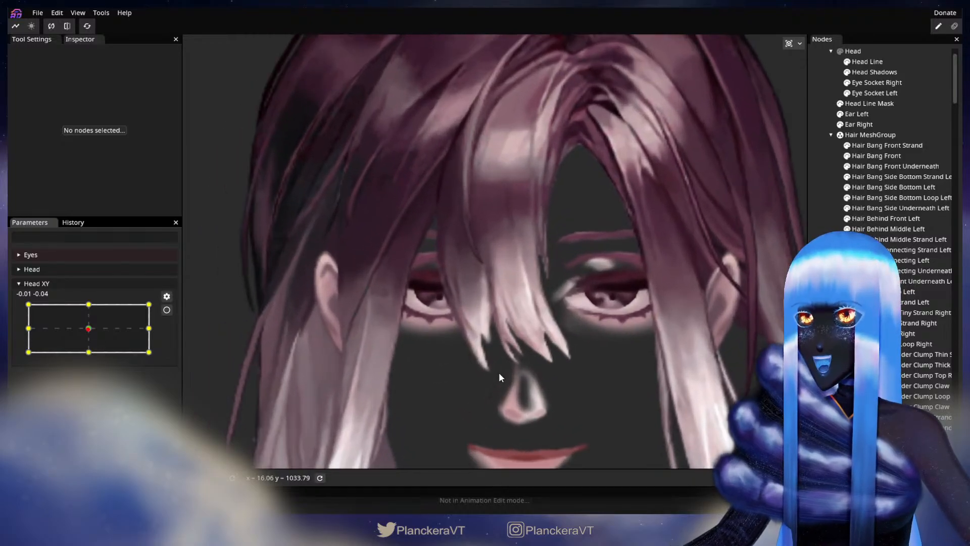
{"action": "left_click_drag", "start_coordinate": [498, 371], "coordinate": [492, 291]}
{"action": "left_click_drag", "start_coordinate": [564, 344], "coordinate": [556, 396]}
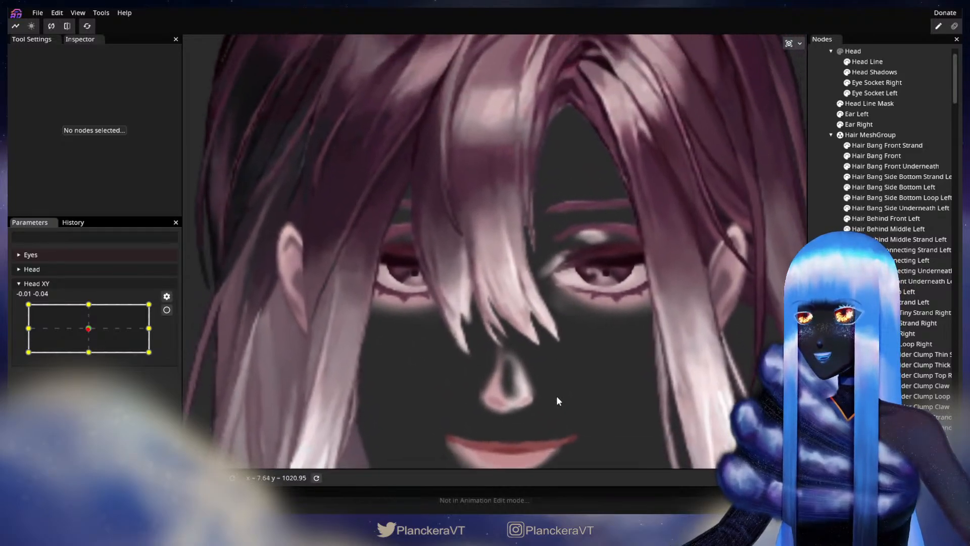
{"action": "scroll", "coordinate": [511, 365], "scroll_direction": "up", "scroll_amount": 2}
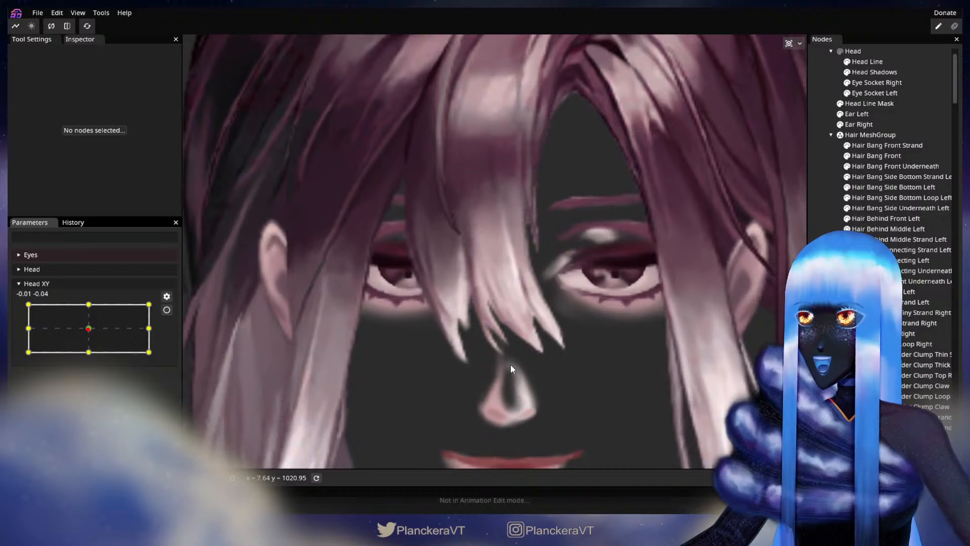
{"action": "left_click", "coordinate": [88, 329]}
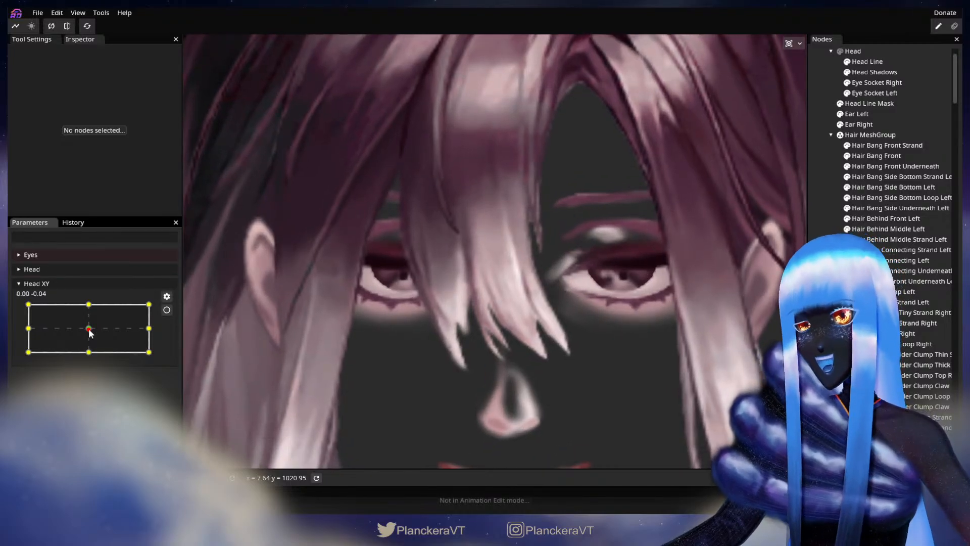
{"action": "left_click_drag", "start_coordinate": [89, 330], "coordinate": [90, 304]}
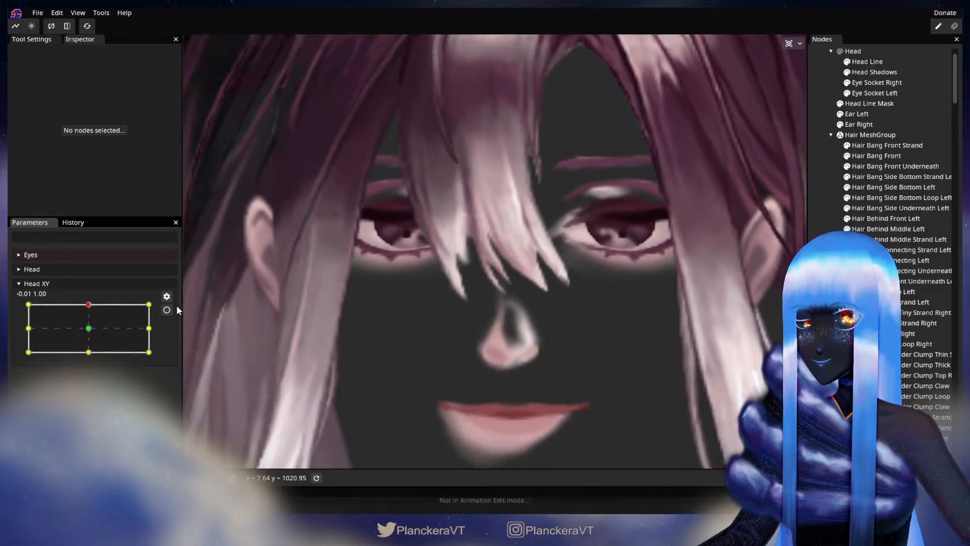
{"action": "left_click_drag", "start_coordinate": [345, 284], "coordinate": [343, 361]}
{"action": "mouse_move", "coordinate": [88, 305]}
{"action": "left_mouse_down"}
{"action": "mouse_move", "coordinate": [88, 327]}
{"action": "mouse_move", "coordinate": [88, 304]}
{"action": "left_mouse_up"}
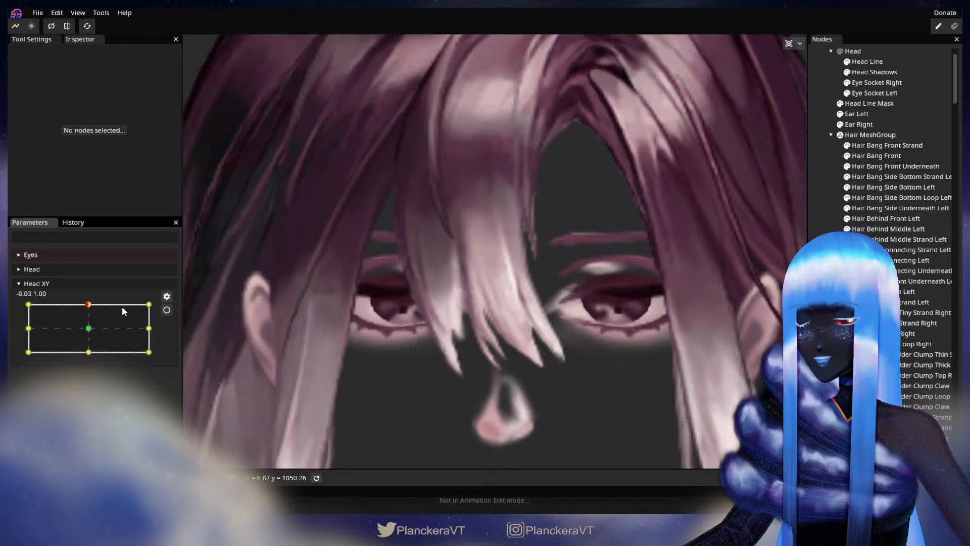
Step: Arm Head XY at 0.00, 1.00, shift Hair Bang Front's inner vertices along the gap between its two main strands, and deselect it
{"action": "left_click", "coordinate": [166, 311]}
{"action": "scroll", "coordinate": [543, 326], "scroll_direction": "up", "scroll_amount": 6}
{"action": "left_click_drag", "start_coordinate": [563, 343], "coordinate": [597, 311]}
{"action": "left_click", "coordinate": [876, 156]}
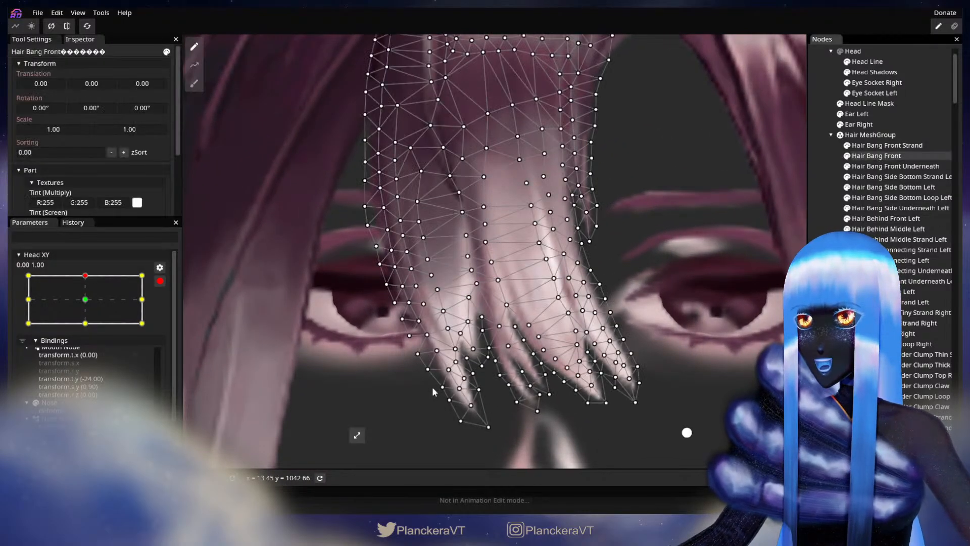
{"action": "scroll", "coordinate": [492, 332], "scroll_direction": "up", "scroll_amount": 2}
{"action": "scroll", "coordinate": [491, 333], "scroll_direction": "up", "scroll_amount": 1}
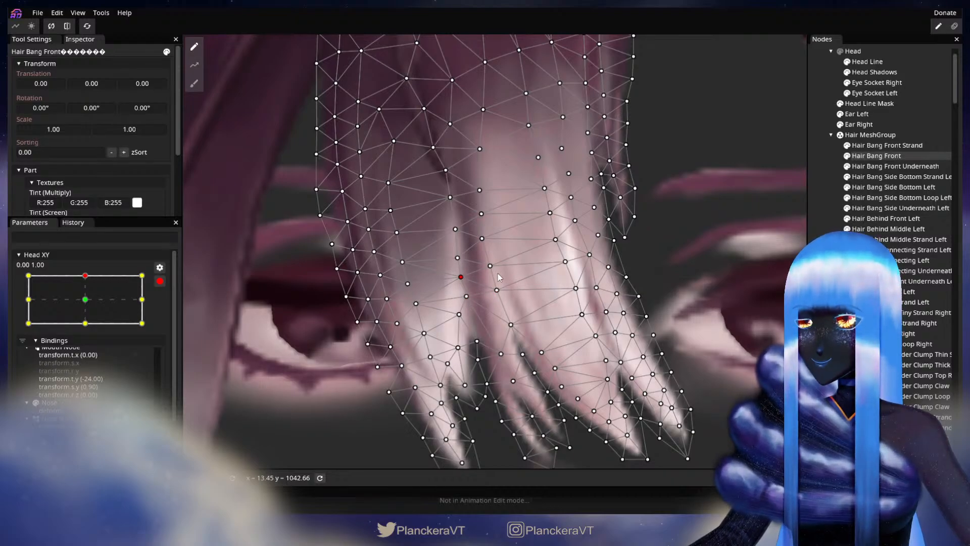
{"action": "left_click_drag", "start_coordinate": [491, 264], "coordinate": [489, 263]}
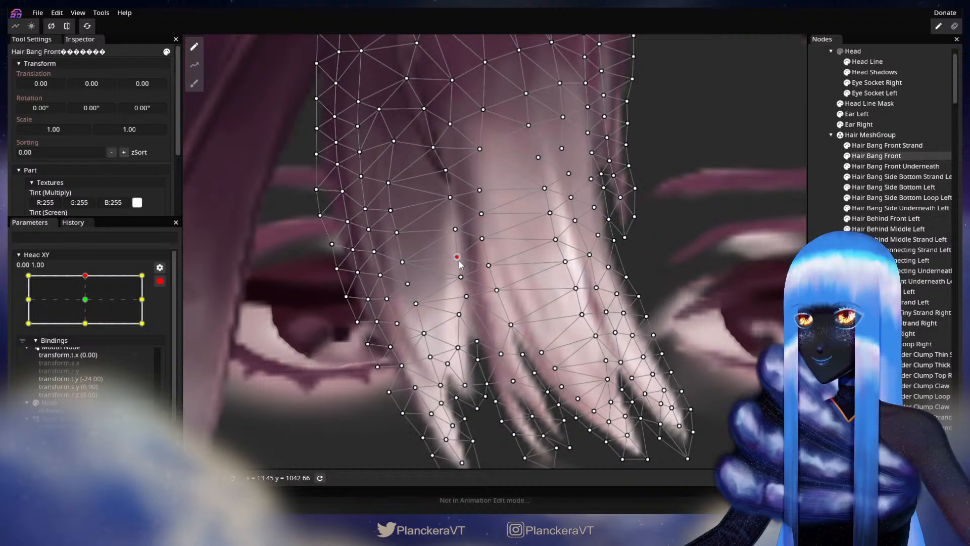
{"action": "key", "text": "Escape"}
Step: Disarm Head XY and sweep it vertically back to 1.00 to check the bangs on the whole head
{"action": "scroll", "coordinate": [581, 332], "scroll_direction": "down", "scroll_amount": 5}
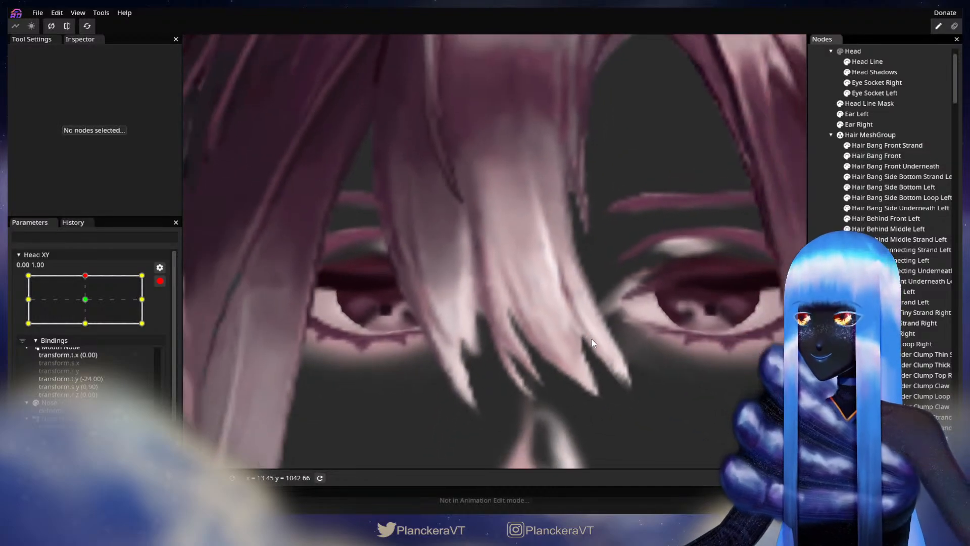
{"action": "scroll", "coordinate": [598, 338], "scroll_direction": "down", "scroll_amount": 5}
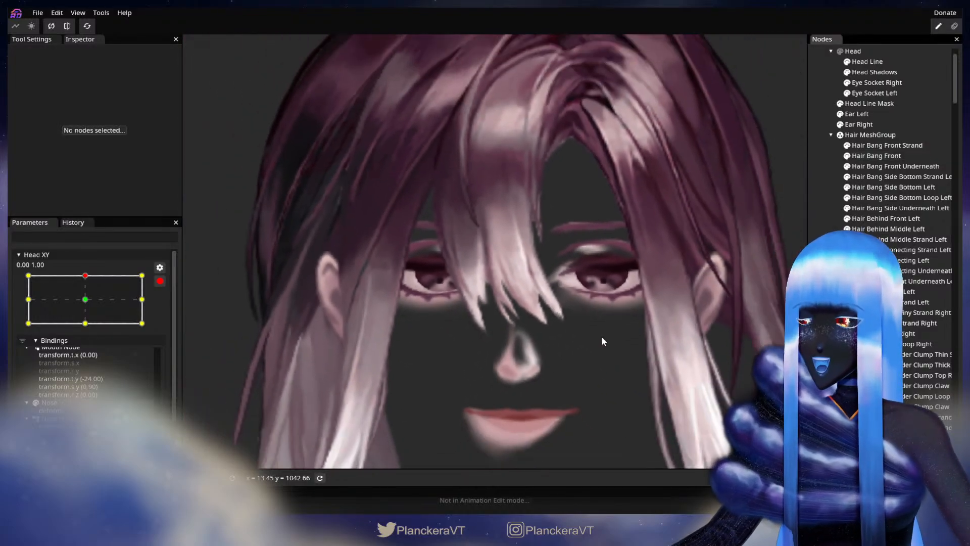
{"action": "scroll", "coordinate": [602, 336], "scroll_direction": "down", "scroll_amount": 4}
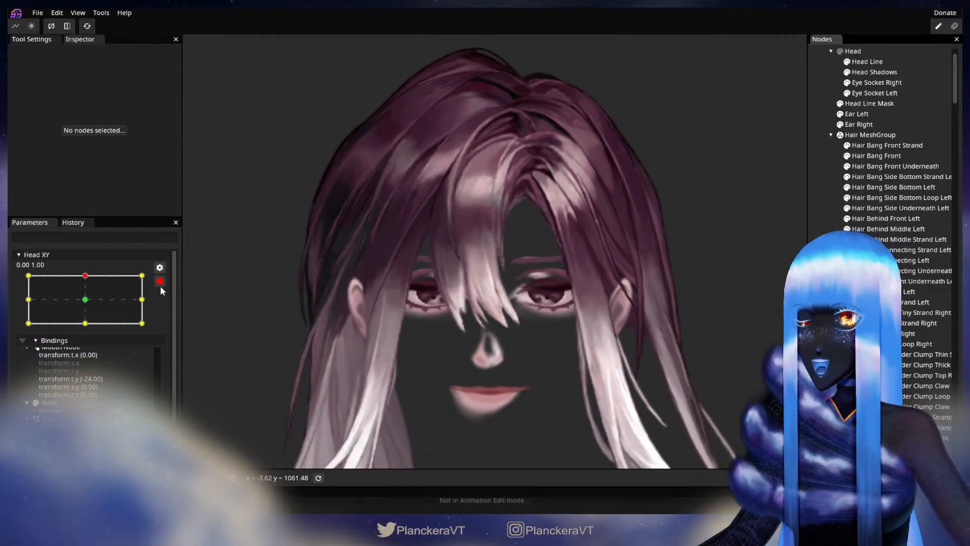
{"action": "left_click", "coordinate": [160, 283]}
{"action": "mouse_move", "coordinate": [92, 308]}
{"action": "left_mouse_down"}
{"action": "mouse_move", "coordinate": [88, 352]}
{"action": "mouse_move", "coordinate": [89, 305]}
{"action": "left_mouse_up"}
Step: Re-arm Head XY at 0.00, 1.00, refine Hair Bang Front's vertices down the inner edge of the strand over the nearer eye, and deselect it
{"action": "left_click", "coordinate": [167, 309]}
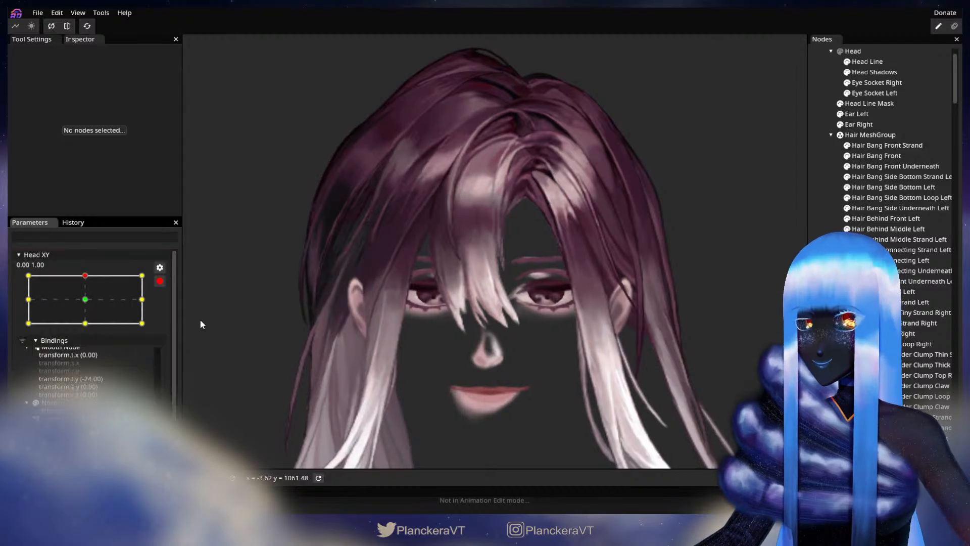
{"action": "scroll", "coordinate": [461, 377], "scroll_direction": "up", "scroll_amount": 1}
{"action": "scroll", "coordinate": [460, 374], "scroll_direction": "up", "scroll_amount": 5}
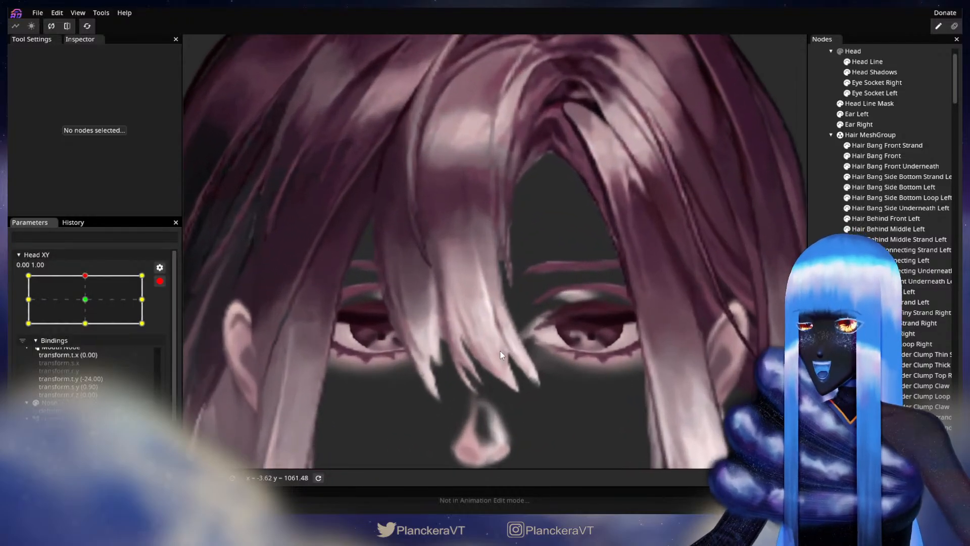
{"action": "scroll", "coordinate": [590, 324], "scroll_direction": "up", "scroll_amount": 3}
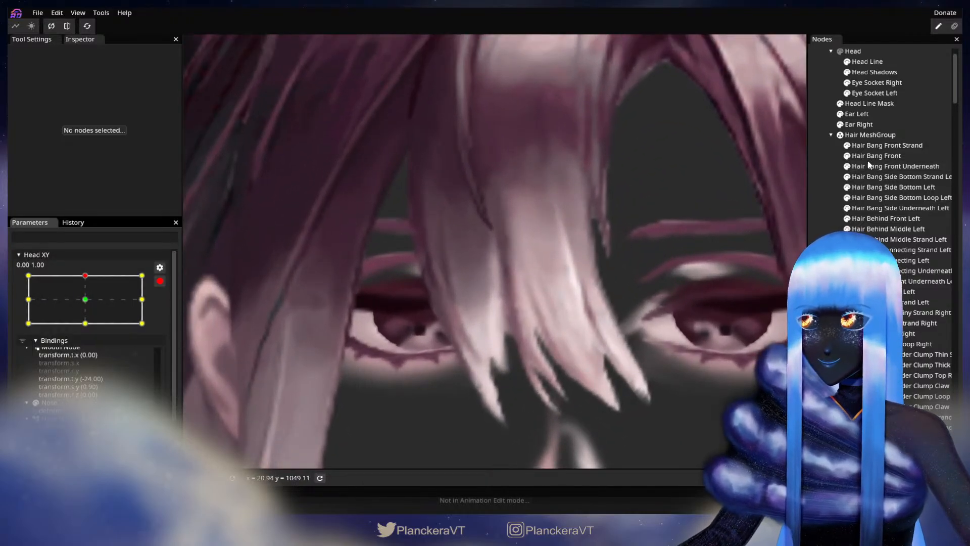
{"action": "left_click", "coordinate": [875, 156]}
{"action": "scroll", "coordinate": [500, 336], "scroll_direction": "up", "scroll_amount": 2}
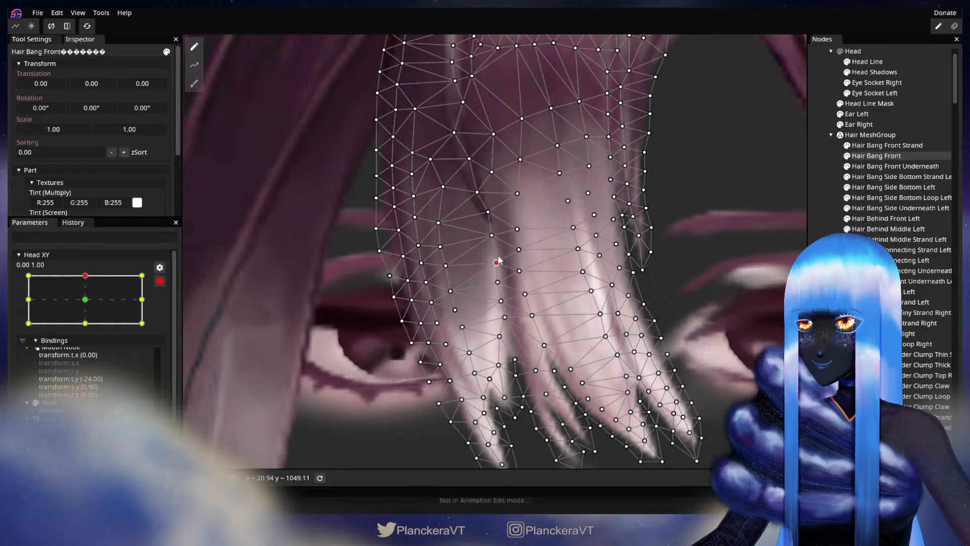
{"action": "left_click_drag", "start_coordinate": [505, 284], "coordinate": [505, 260]}
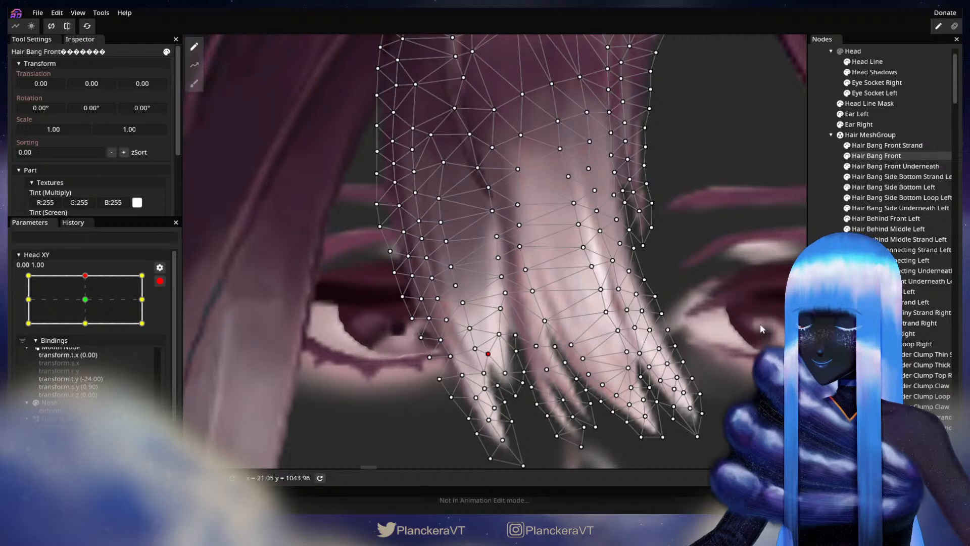
{"action": "key", "text": "Escape"}
{"action": "scroll", "coordinate": [550, 387], "scroll_direction": "down", "scroll_amount": 3}
{"action": "scroll", "coordinate": [551, 385], "scroll_direction": "down", "scroll_amount": 5}
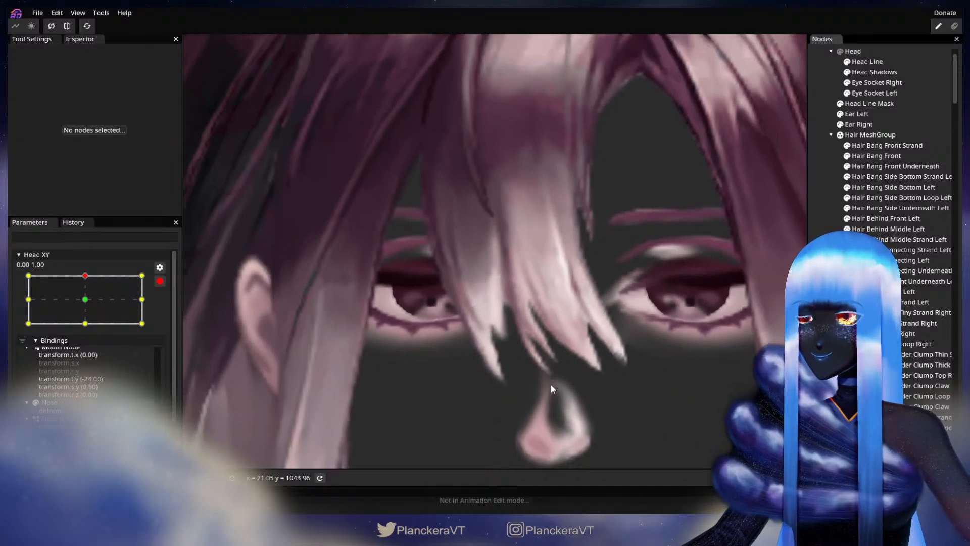
Step: Refine Hair Bang Front's vertices around the notch near the tip of its left-hand strand in two passes, and deselect it
{"action": "scroll", "coordinate": [539, 377], "scroll_direction": "up", "scroll_amount": 4}
{"action": "left_click_drag", "start_coordinate": [542, 348], "coordinate": [546, 313]}
{"action": "left_click", "coordinate": [876, 156]}
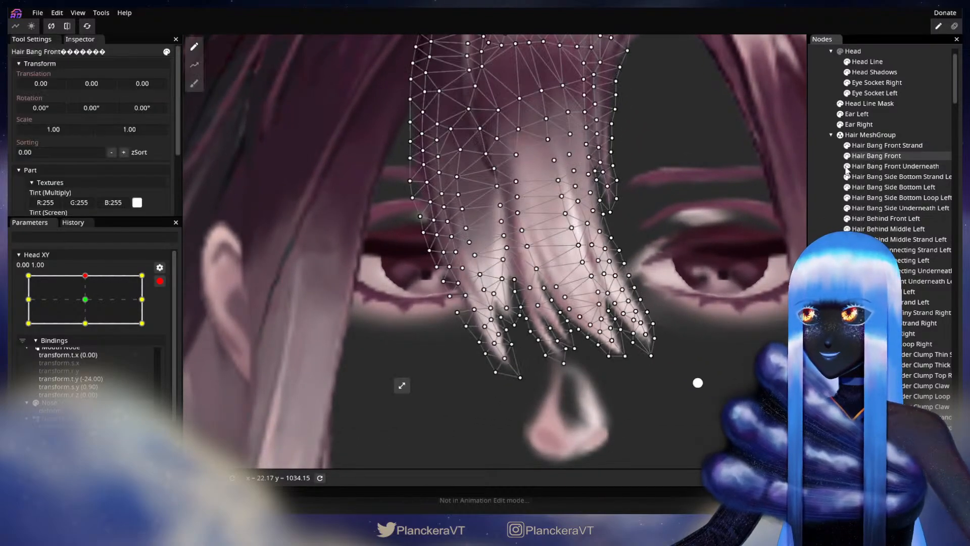
{"action": "scroll", "coordinate": [506, 344], "scroll_direction": "up", "scroll_amount": 3}
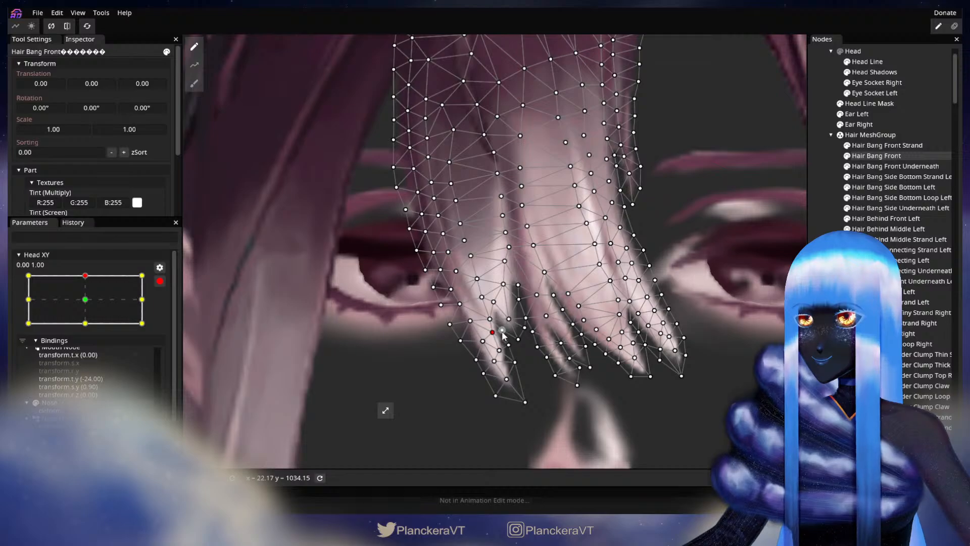
{"action": "key", "text": "Escape"}
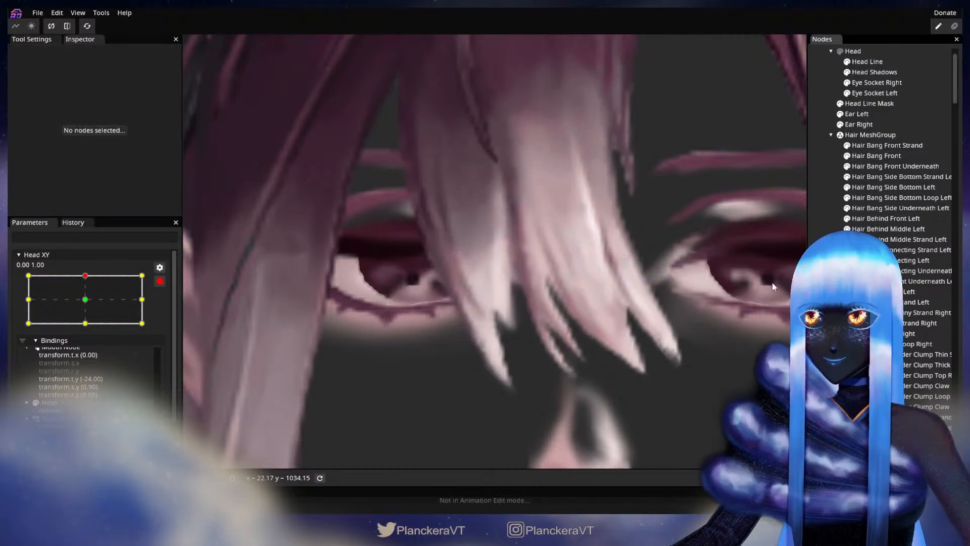
{"action": "scroll", "coordinate": [629, 356], "scroll_direction": "up", "scroll_amount": 3}
{"action": "scroll", "coordinate": [629, 363], "scroll_direction": "down", "scroll_amount": 2}
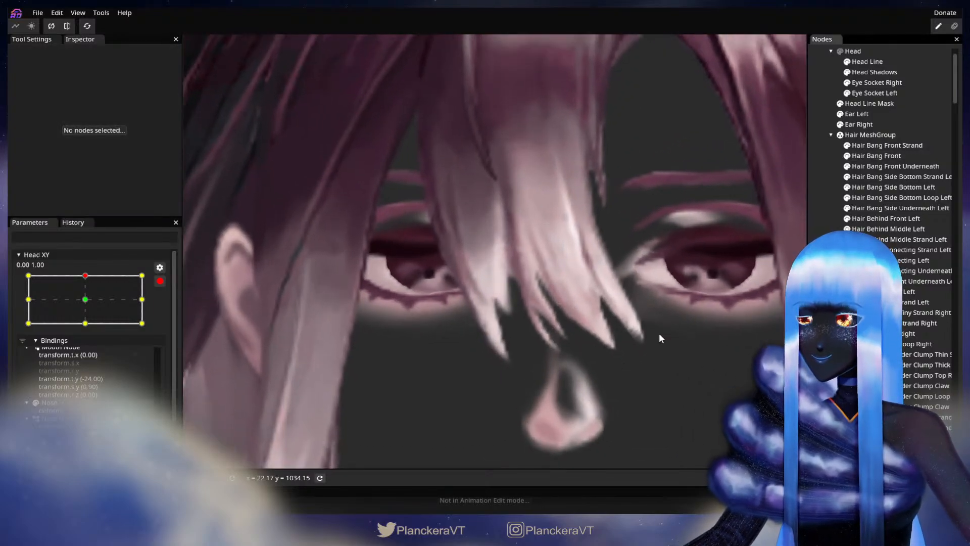
{"action": "left_click", "coordinate": [876, 156]}
{"action": "scroll", "coordinate": [519, 355], "scroll_direction": "up", "scroll_amount": 2}
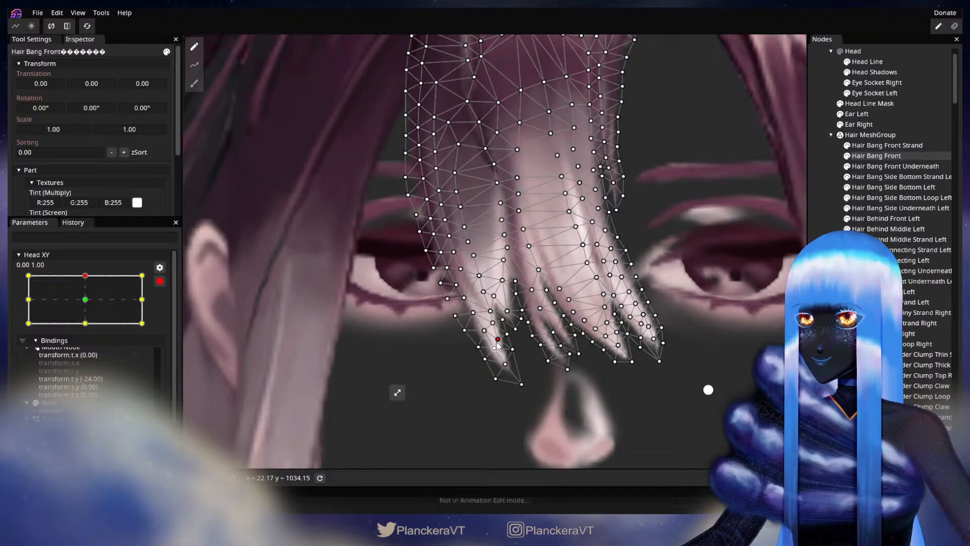
{"action": "key", "text": "Escape"}
{"action": "scroll", "coordinate": [657, 324], "scroll_direction": "down", "scroll_amount": 3}
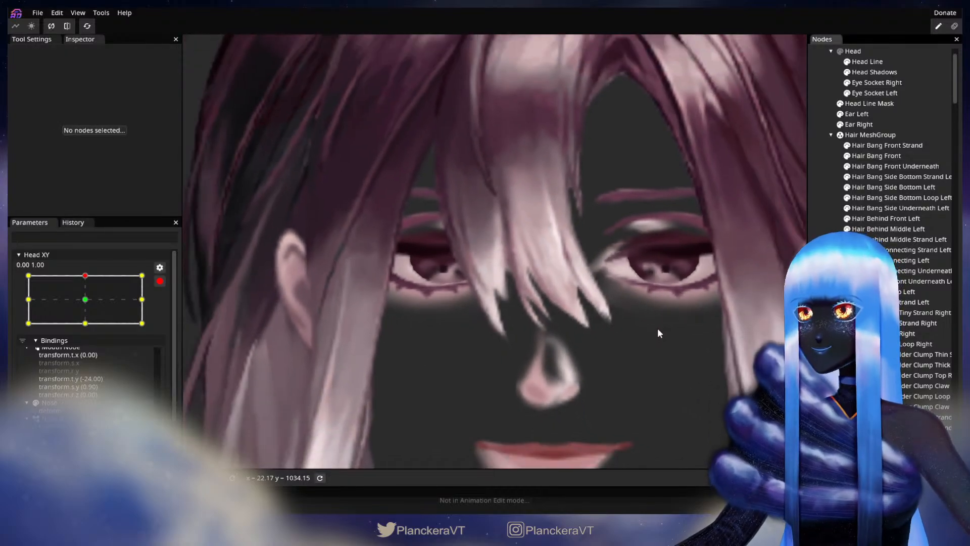
Step: Disarm Head XY and sweep it back to about 0.00, 1.00 to check the reshaped strand tip on the whole head
{"action": "scroll", "coordinate": [656, 329], "scroll_direction": "down", "scroll_amount": 4}
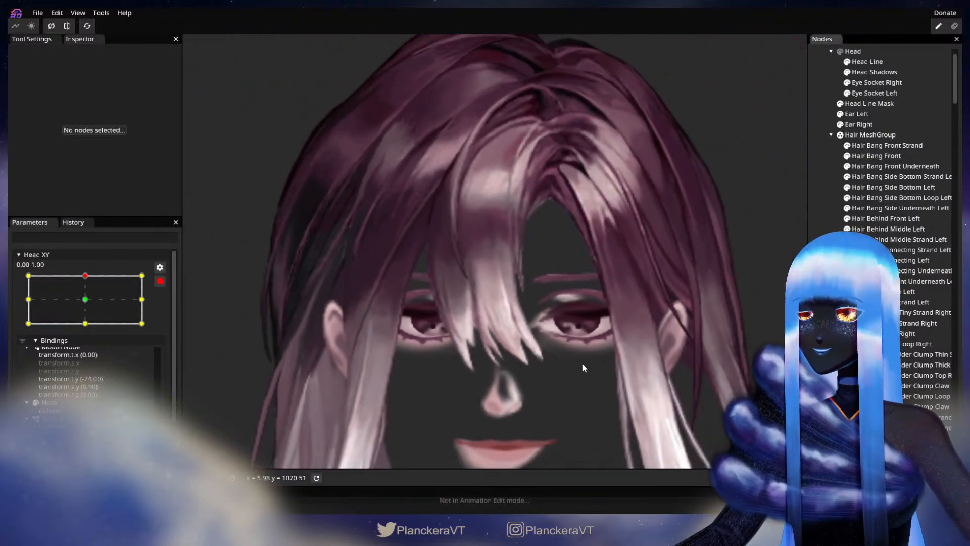
{"action": "scroll", "coordinate": [584, 361], "scroll_direction": "down", "scroll_amount": 3}
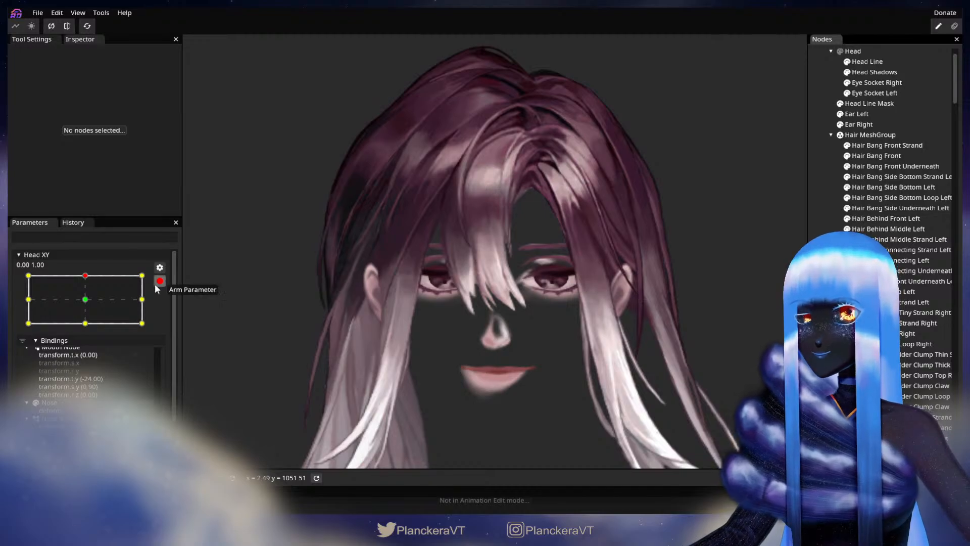
{"action": "left_click", "coordinate": [157, 284]}
{"action": "mouse_move", "coordinate": [91, 304]}
{"action": "left_mouse_down"}
{"action": "mouse_move", "coordinate": [92, 356]}
{"action": "mouse_move", "coordinate": [89, 305]}
{"action": "left_mouse_up"}
Step: Re-arm Head XY at 0.00, 1.00, adjust Hair Bang Front's vertices along the central strand's inner edge, and deselect it
{"action": "left_click", "coordinate": [167, 311]}
{"action": "scroll", "coordinate": [512, 326], "scroll_direction": "up", "scroll_amount": 10}
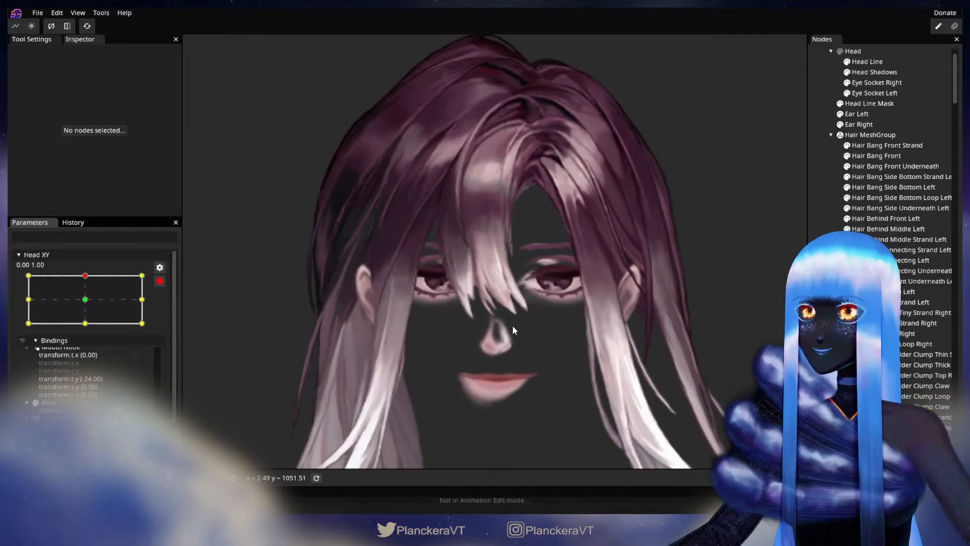
{"action": "scroll", "coordinate": [488, 293], "scroll_direction": "up", "scroll_amount": 6}
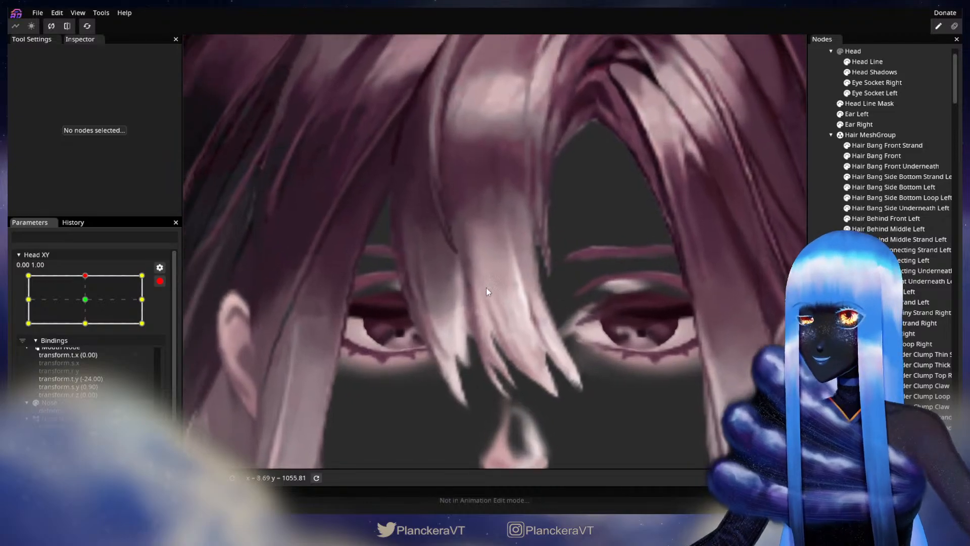
{"action": "left_click", "coordinate": [875, 157]}
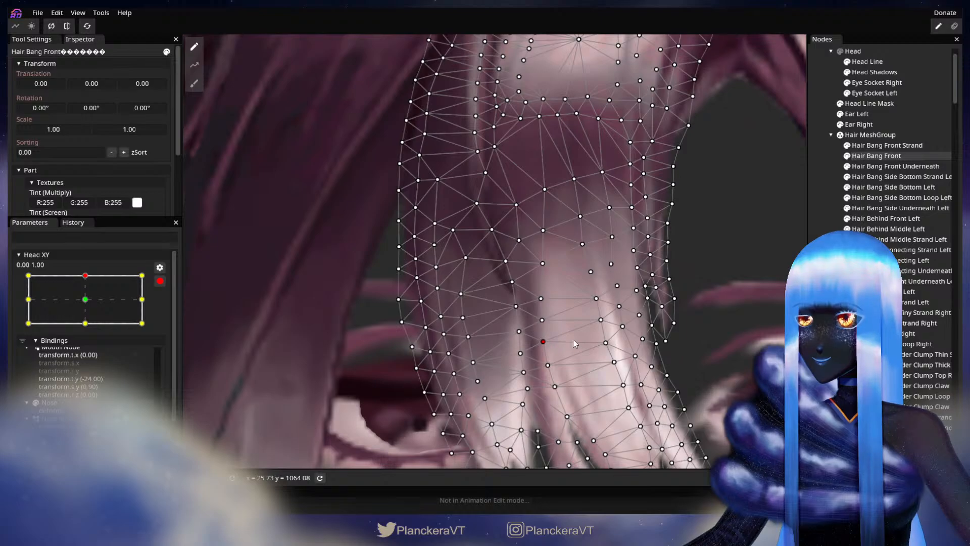
{"action": "left_click", "coordinate": [604, 342]}
Step: Disarm Head XY and sweep it back to about 0.00, 1.00 to check the central strand's inner edge in motion
{"action": "scroll", "coordinate": [601, 348], "scroll_direction": "down", "scroll_amount": 5}
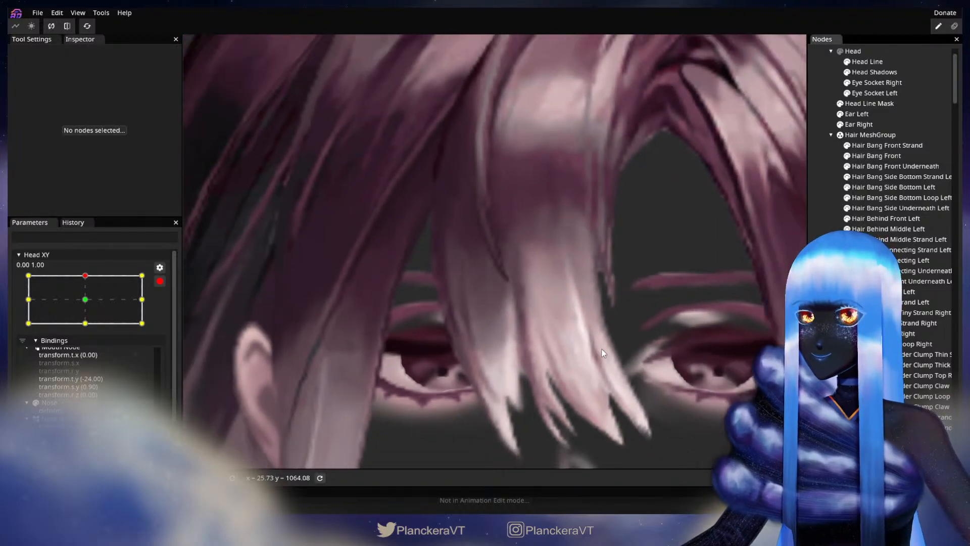
{"action": "scroll", "coordinate": [603, 351], "scroll_direction": "down", "scroll_amount": 8}
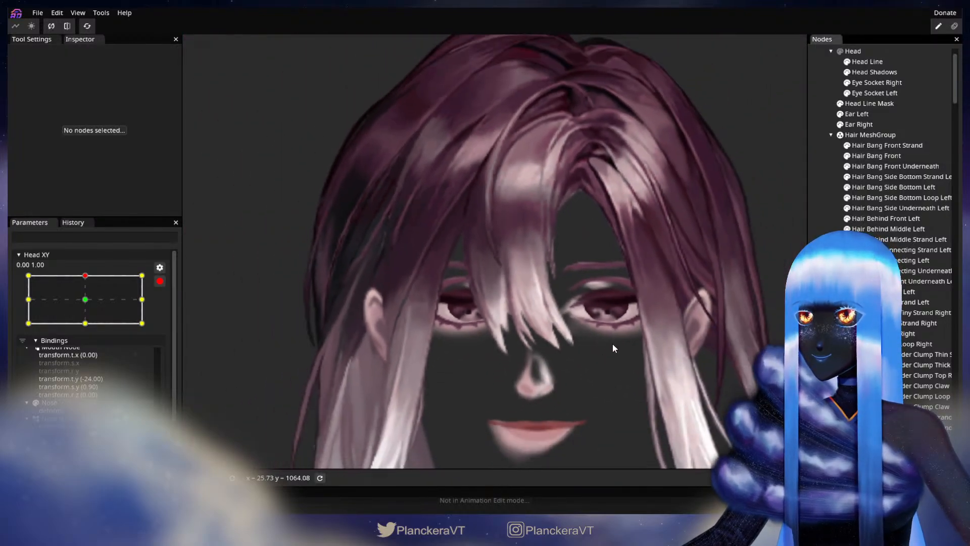
{"action": "scroll", "coordinate": [614, 345], "scroll_direction": "down", "scroll_amount": 4}
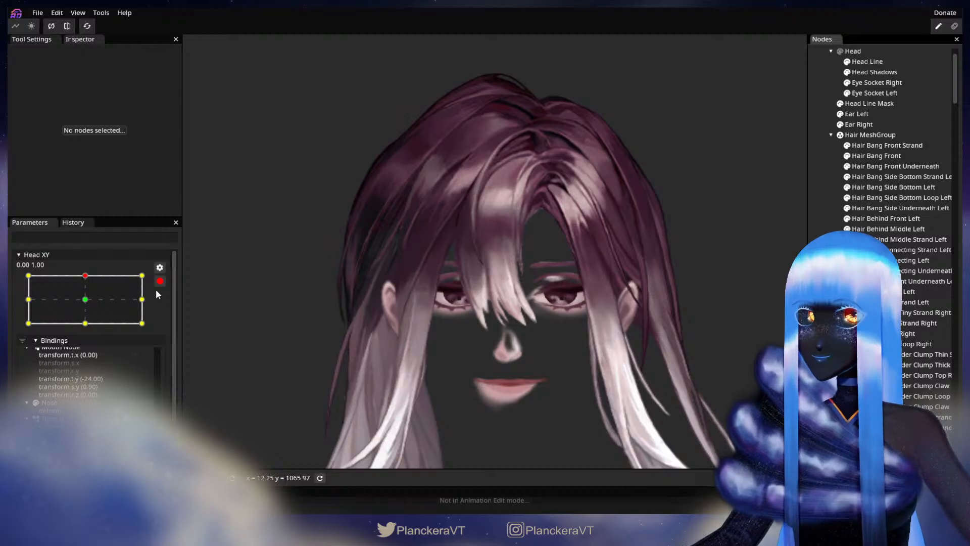
{"action": "left_click", "coordinate": [160, 281]}
{"action": "mouse_move", "coordinate": [89, 306]}
{"action": "left_mouse_down"}
{"action": "mouse_move", "coordinate": [89, 333]}
{"action": "mouse_move", "coordinate": [89, 305]}
{"action": "left_mouse_up"}
Step: Re-arm Head XY at 0.00, 1.00, refine Hair Bang Front's interior vertices in the lower part of the left-hand strand, and deselect it
{"action": "left_click", "coordinate": [171, 311]}
{"action": "scroll", "coordinate": [560, 300], "scroll_direction": "up", "scroll_amount": 5}
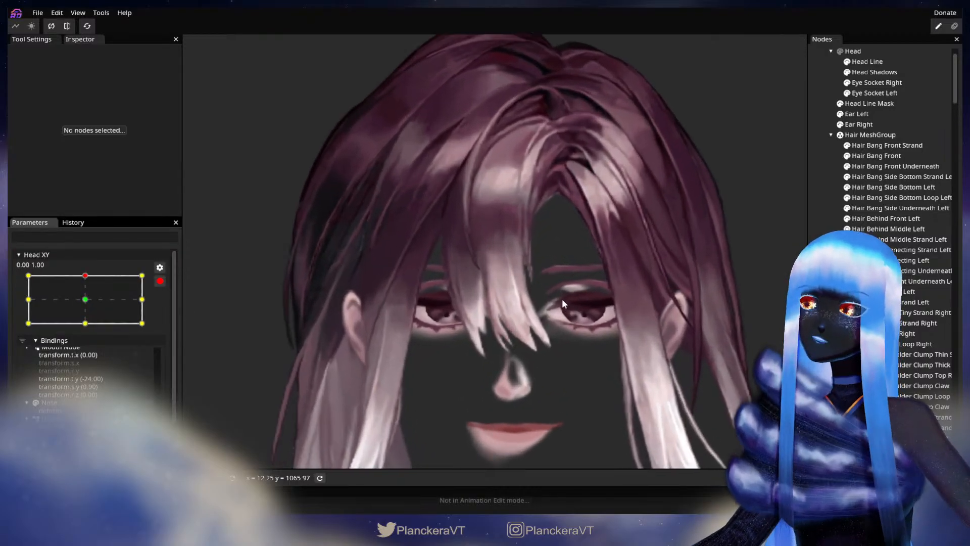
{"action": "scroll", "coordinate": [506, 339], "scroll_direction": "up", "scroll_amount": 5}
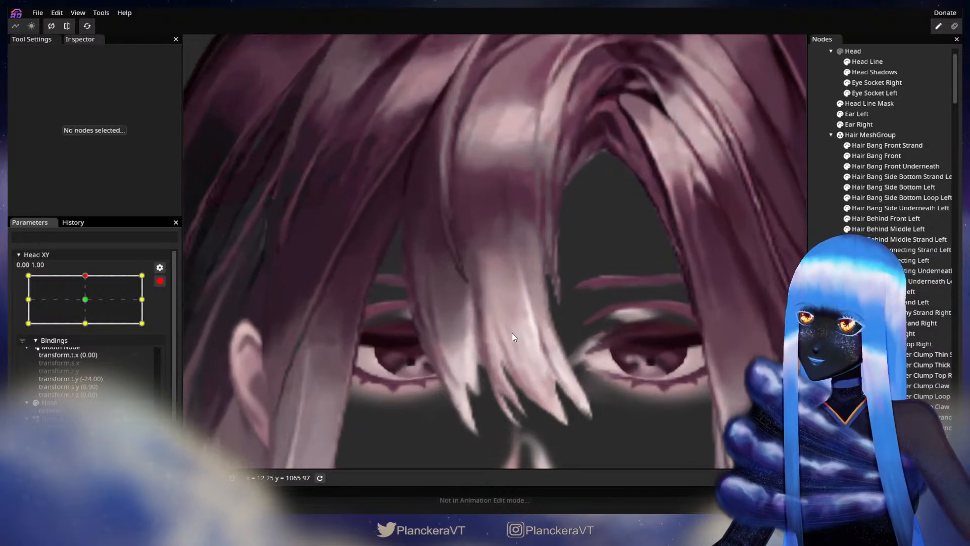
{"action": "scroll", "coordinate": [554, 290], "scroll_direction": "up", "scroll_amount": 3}
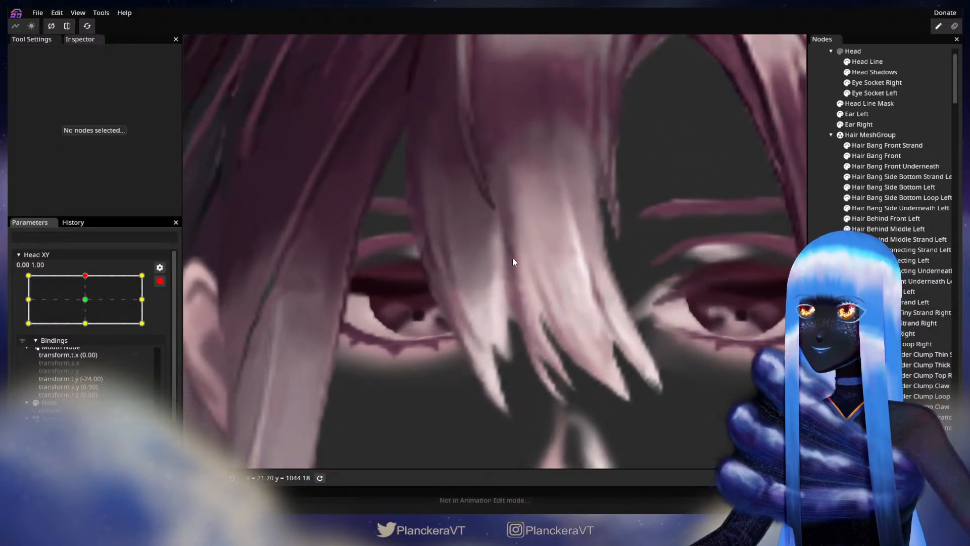
{"action": "left_click_drag", "start_coordinate": [510, 289], "coordinate": [518, 304]}
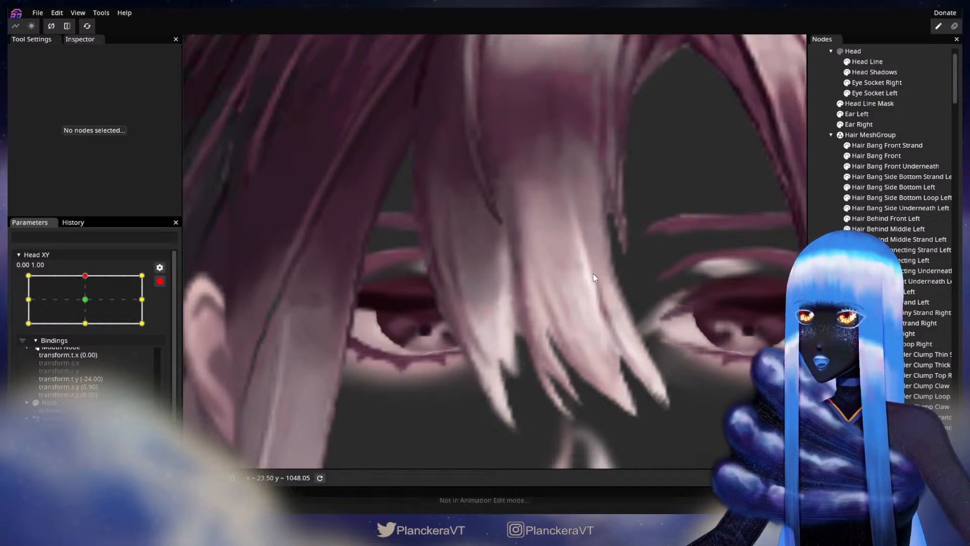
{"action": "left_click", "coordinate": [878, 157]}
{"action": "scroll", "coordinate": [519, 346], "scroll_direction": "up", "scroll_amount": 6}
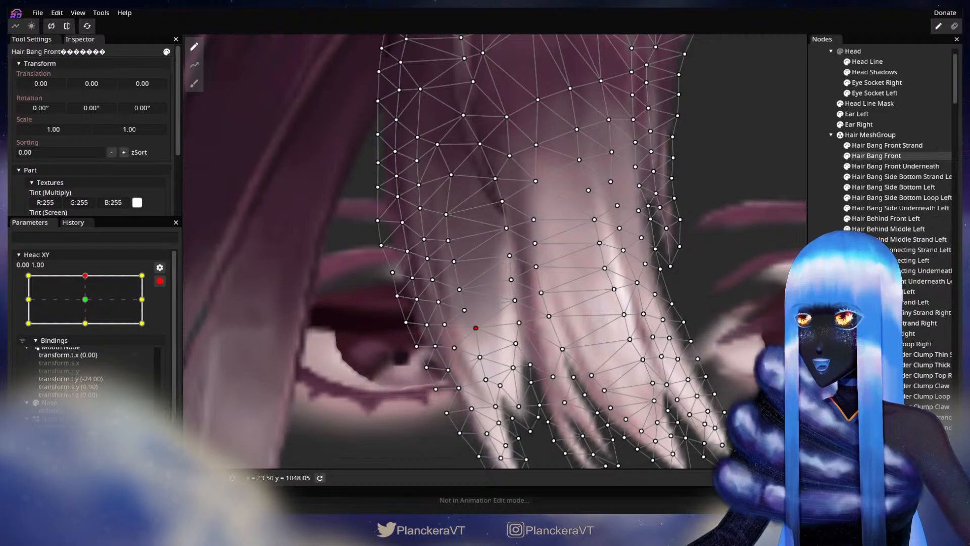
{"action": "left_click", "coordinate": [762, 308]}
Step: Disarm Head XY and sweep it near 0.00, 1.00, checking the bangs first on the whole head and then up close
{"action": "scroll", "coordinate": [647, 284], "scroll_direction": "down", "scroll_amount": 5}
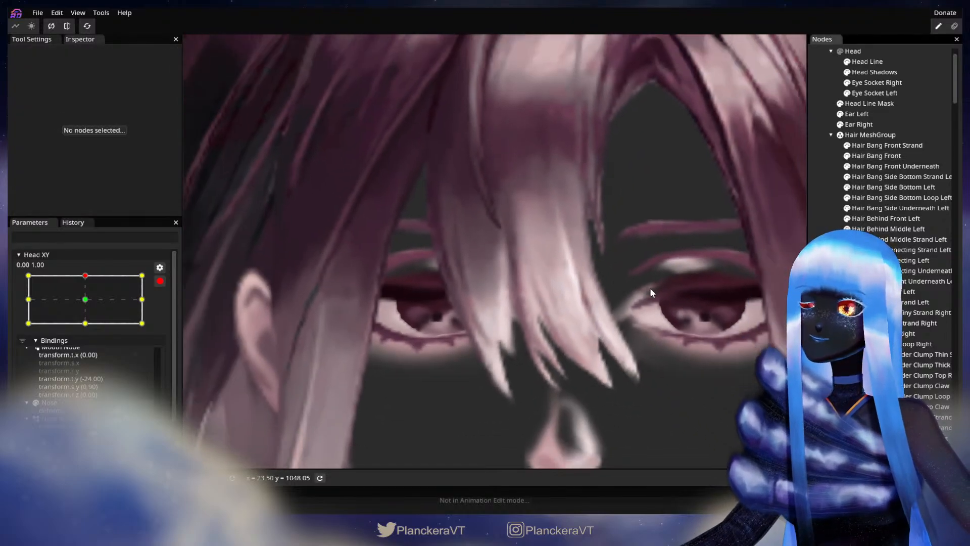
{"action": "scroll", "coordinate": [650, 292], "scroll_direction": "down", "scroll_amount": 6}
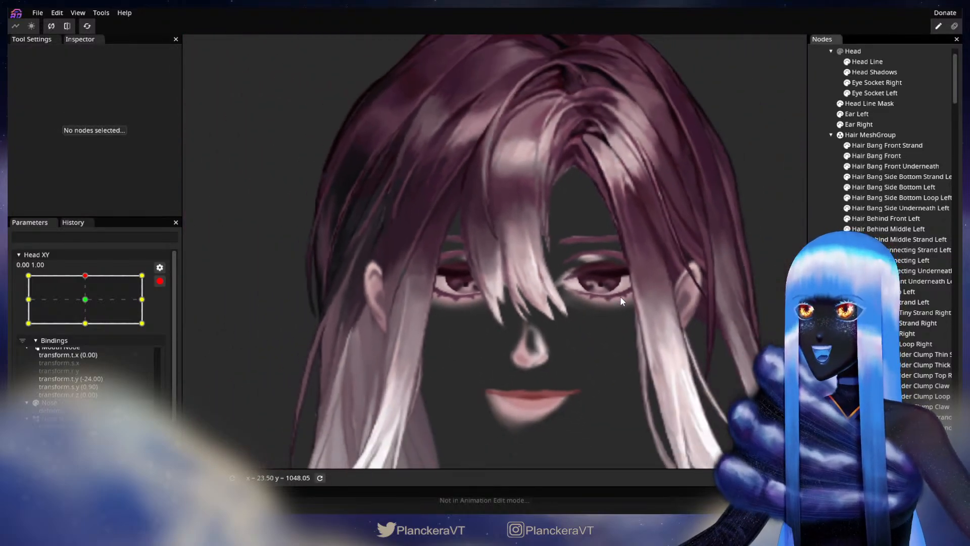
{"action": "scroll", "coordinate": [621, 301], "scroll_direction": "down", "scroll_amount": 4}
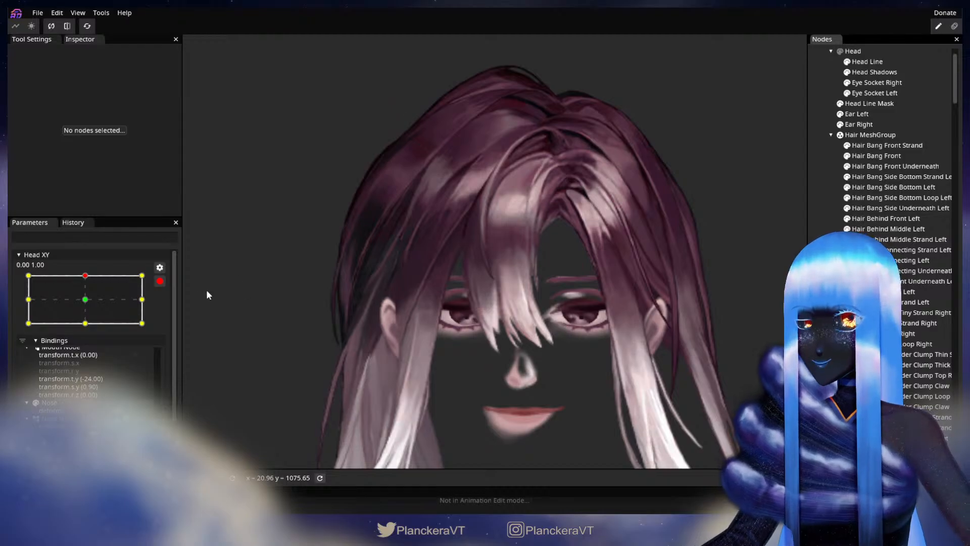
{"action": "left_click", "coordinate": [160, 282]}
{"action": "mouse_move", "coordinate": [90, 310]}
{"action": "left_mouse_down"}
{"action": "mouse_move", "coordinate": [89, 329]}
{"action": "mouse_move", "coordinate": [87, 304]}
{"action": "left_mouse_up"}
{"action": "scroll", "coordinate": [410, 293], "scroll_direction": "up", "scroll_amount": 5}
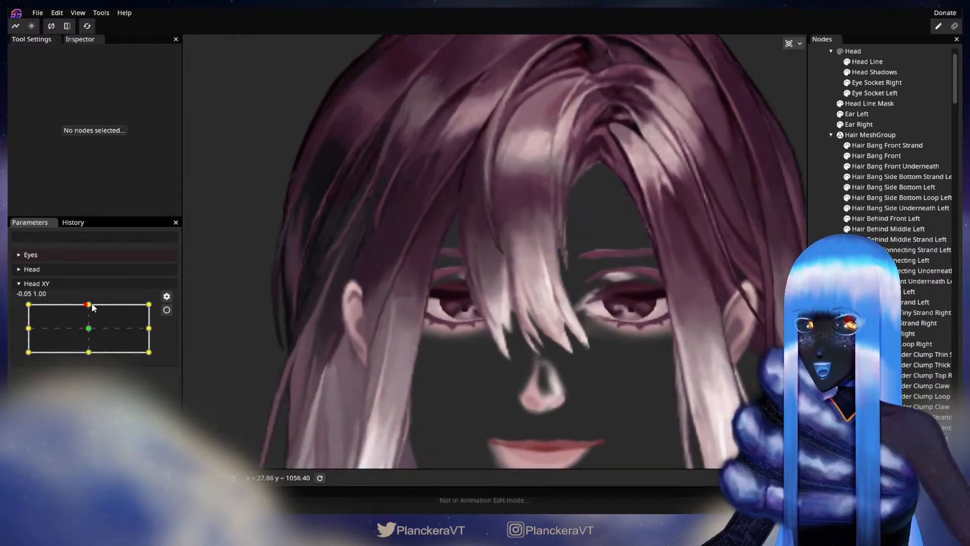
{"action": "mouse_move", "coordinate": [92, 305]}
{"action": "left_mouse_down"}
{"action": "mouse_move", "coordinate": [88, 327]}
{"action": "mouse_move", "coordinate": [87, 303]}
{"action": "left_mouse_up"}
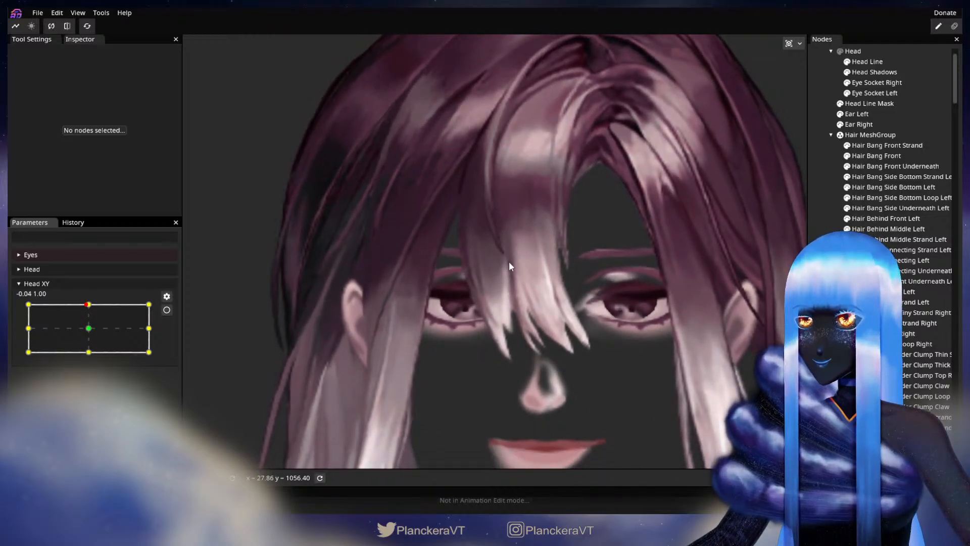
Step: Re-arm Head XY at 0.00, 1.00, adjust Hair Bang Front's vertices just below the thin dark strand's tip between the main strands, and deselect it
{"action": "left_click", "coordinate": [167, 310]}
{"action": "scroll", "coordinate": [586, 221], "scroll_direction": "up", "scroll_amount": 8}
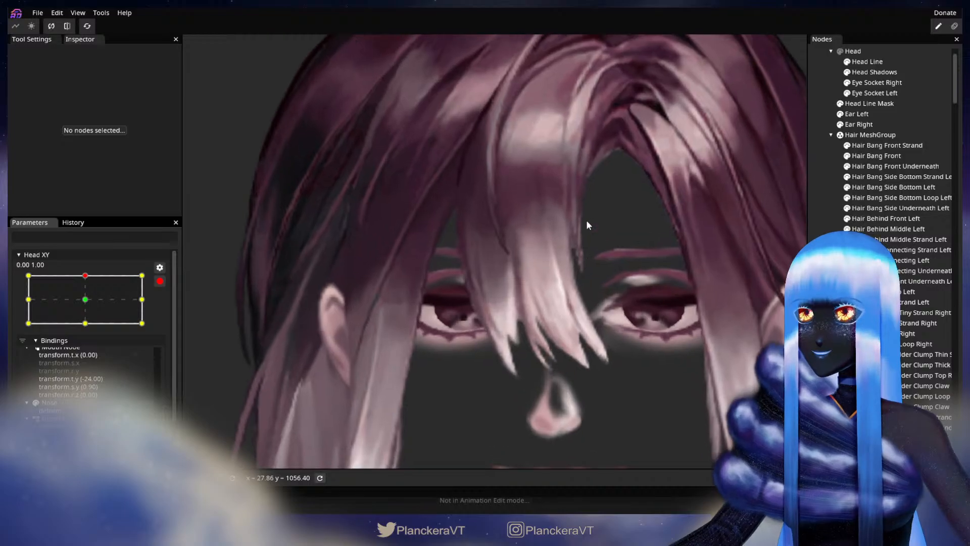
{"action": "scroll", "coordinate": [562, 232], "scroll_direction": "up", "scroll_amount": 6}
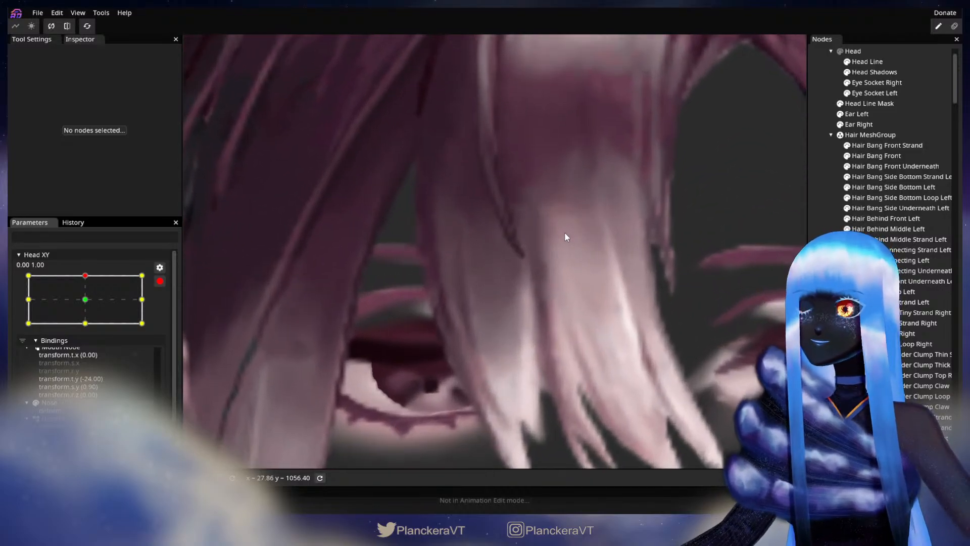
{"action": "left_click", "coordinate": [888, 157]}
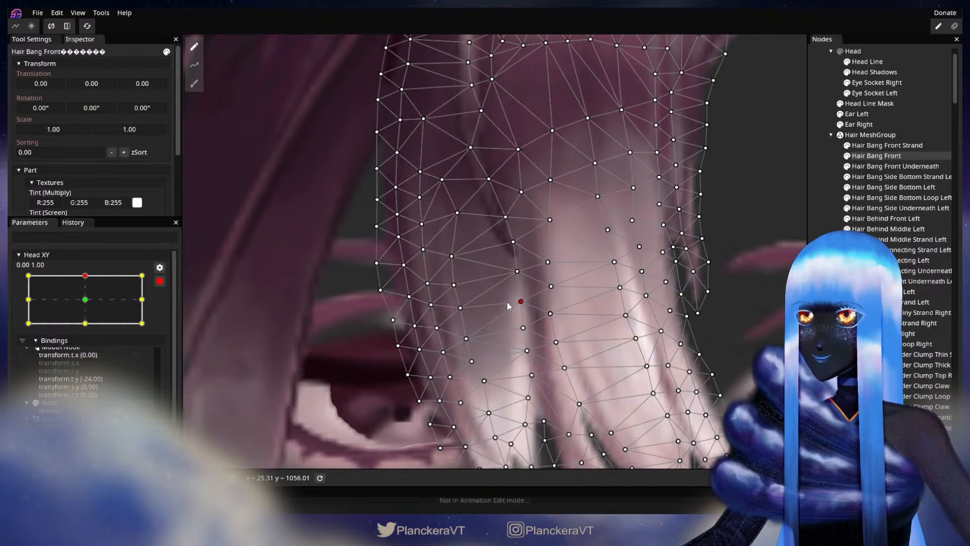
{"action": "left_click", "coordinate": [699, 300]}
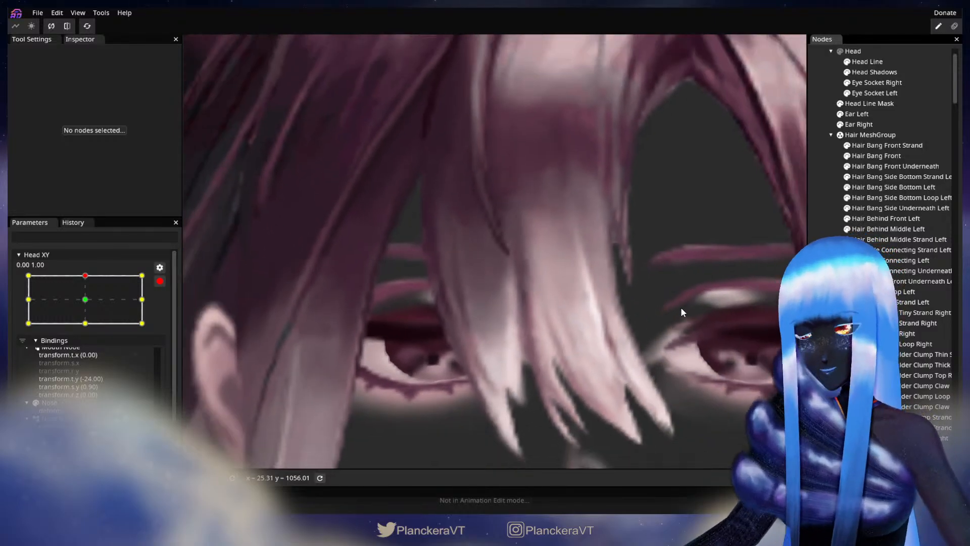
Step: Disarm Head XY, sweep it to about -0.09, 0.98 to inspect the front bangs, and re-arm it at 0.00, 1.00
{"action": "scroll", "coordinate": [672, 311], "scroll_direction": "down", "scroll_amount": 5}
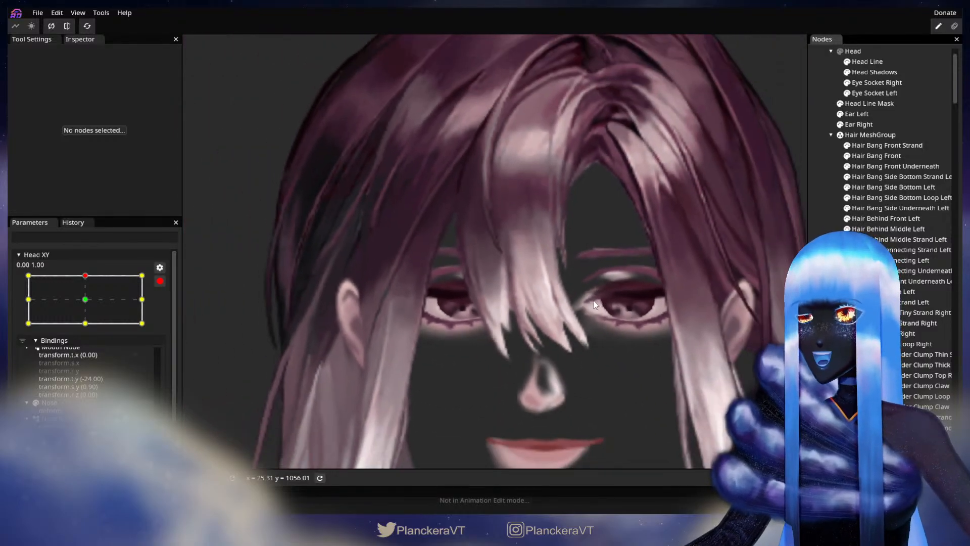
{"action": "scroll", "coordinate": [594, 302], "scroll_direction": "down", "scroll_amount": 1}
{"action": "left_click_drag", "start_coordinate": [634, 283], "coordinate": [640, 312]}
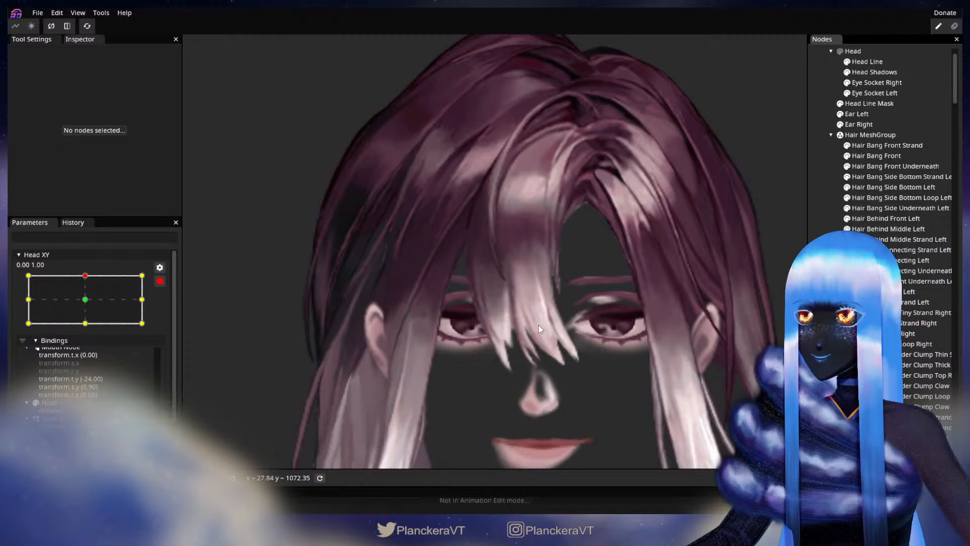
{"action": "left_click_drag", "start_coordinate": [681, 275], "coordinate": [648, 265]}
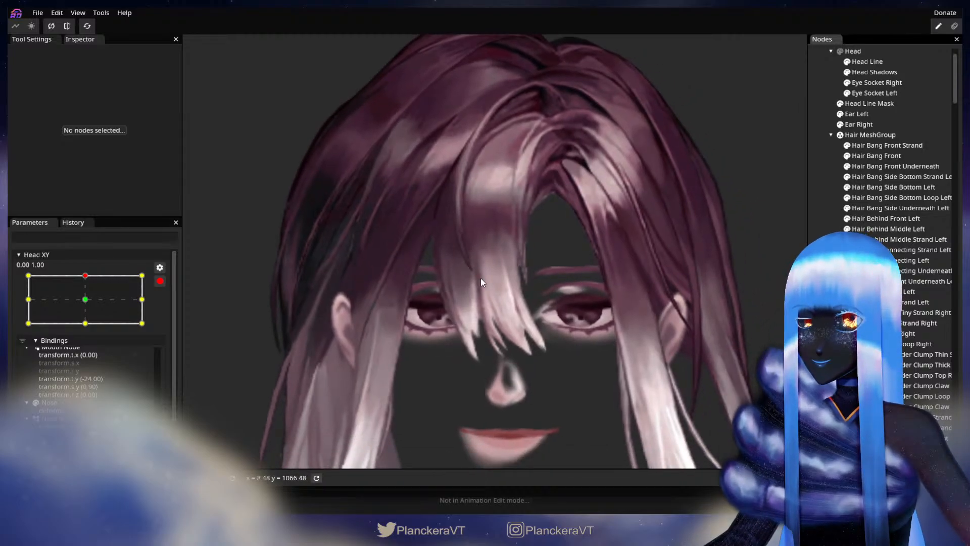
{"action": "left_click", "coordinate": [159, 283]}
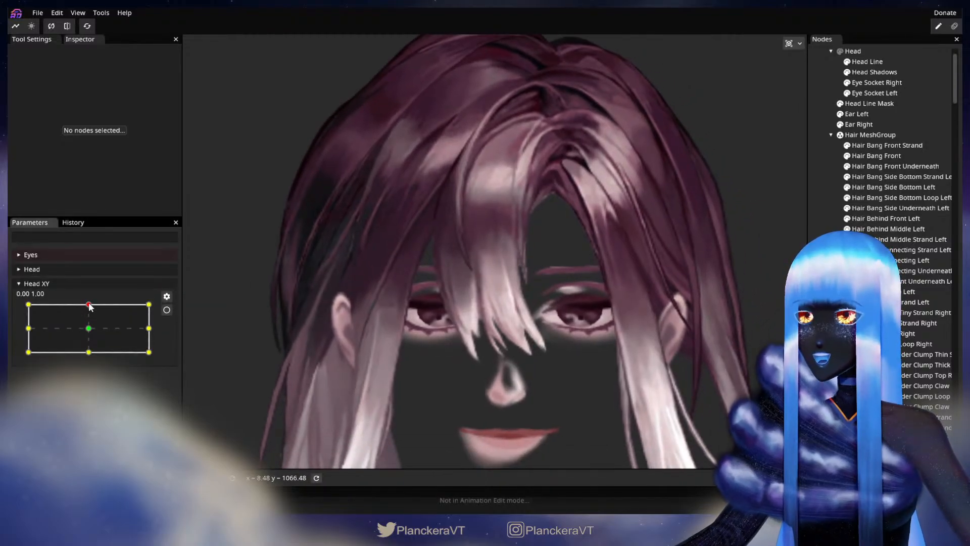
{"action": "mouse_move", "coordinate": [89, 306]}
{"action": "left_mouse_down"}
{"action": "mouse_move", "coordinate": [85, 333]}
{"action": "mouse_move", "coordinate": [84, 304]}
{"action": "left_mouse_up"}
{"action": "scroll", "coordinate": [441, 307], "scroll_direction": "up", "scroll_amount": 5}
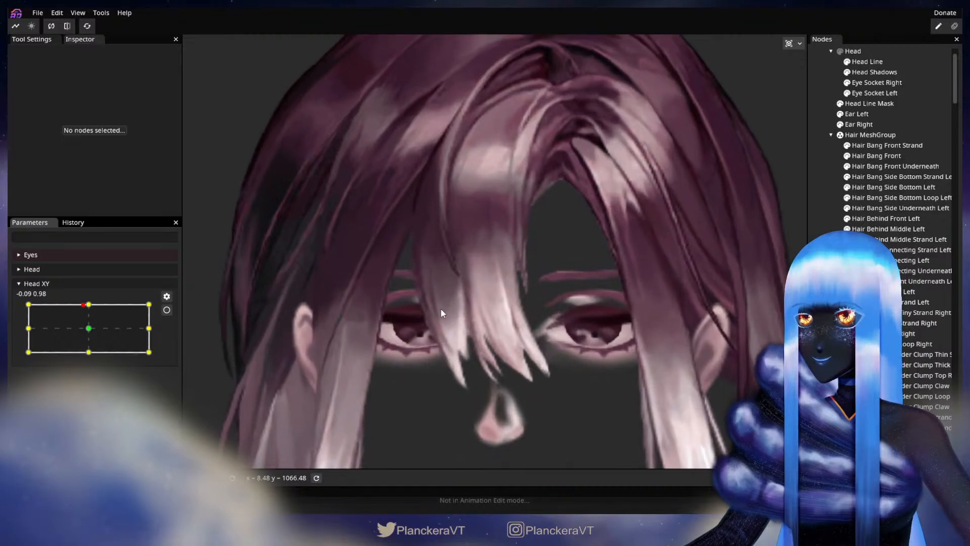
{"action": "scroll", "coordinate": [457, 321], "scroll_direction": "up", "scroll_amount": 3}
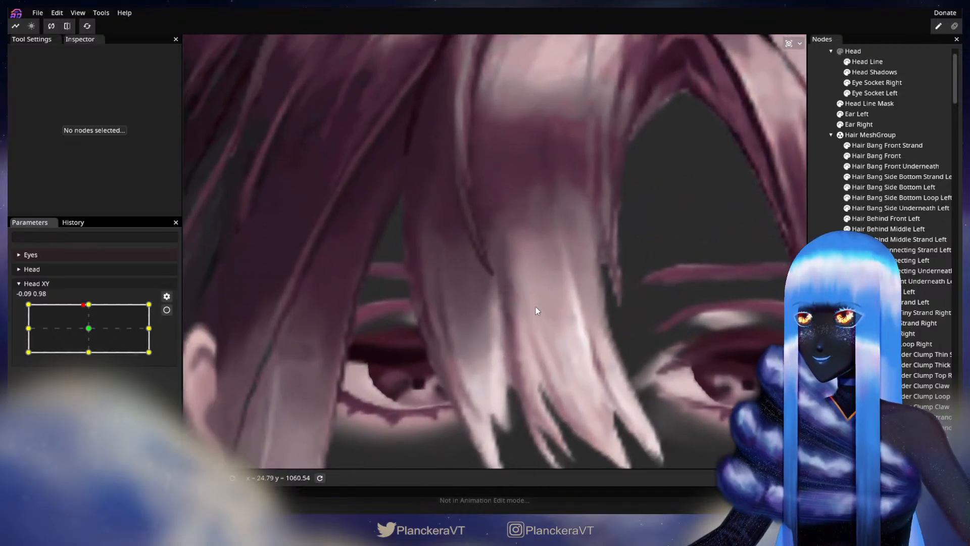
{"action": "left_click", "coordinate": [166, 310]}
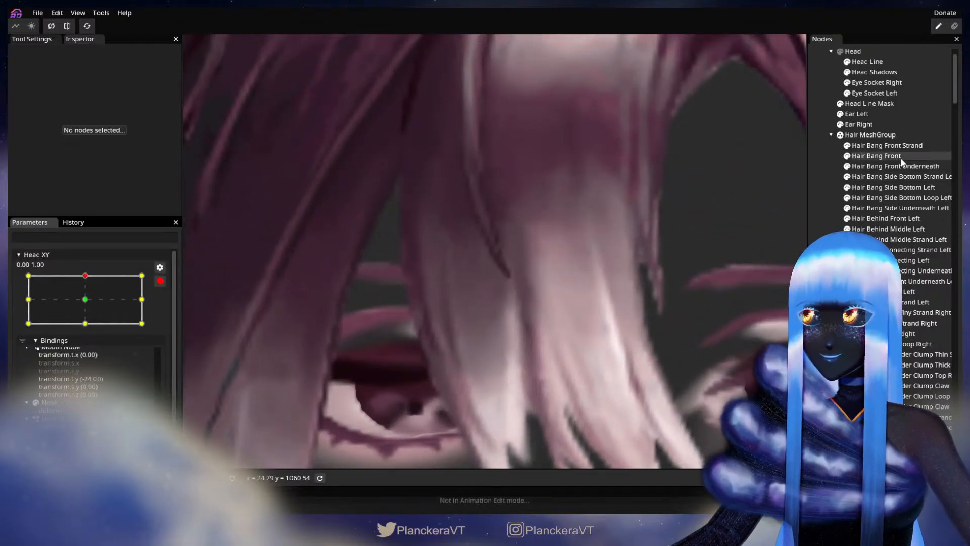
Step: Adjust Hair Bang Front's vertices in the middle strand just beside the thin dark strand's tip, and deselect it
{"action": "left_click", "coordinate": [901, 160]}
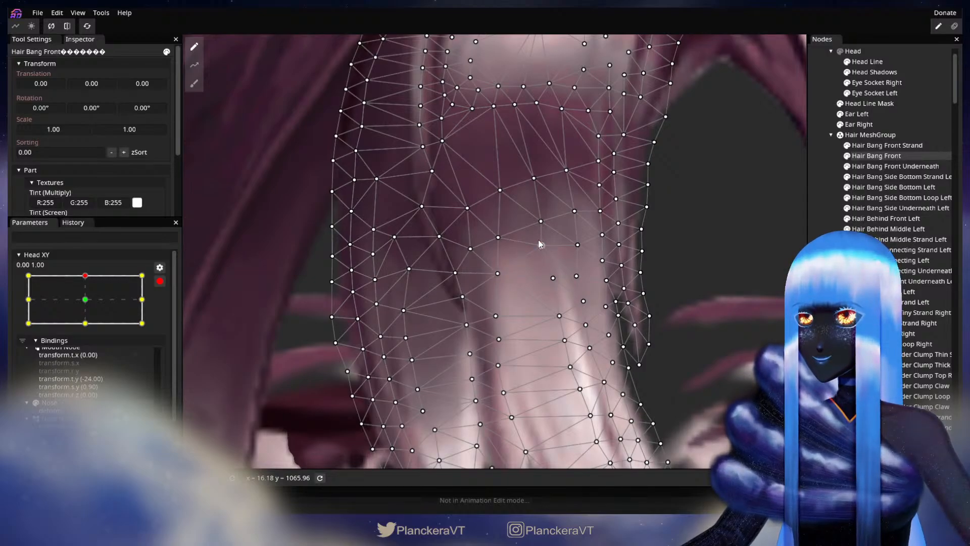
{"action": "left_click", "coordinate": [824, 324]}
Step: Disarm Head XY and sweep it between 0.00, 1.00 and about 0.00, 0.85 to check the bangs on the whole head
{"action": "scroll", "coordinate": [703, 314], "scroll_direction": "down", "scroll_amount": 5}
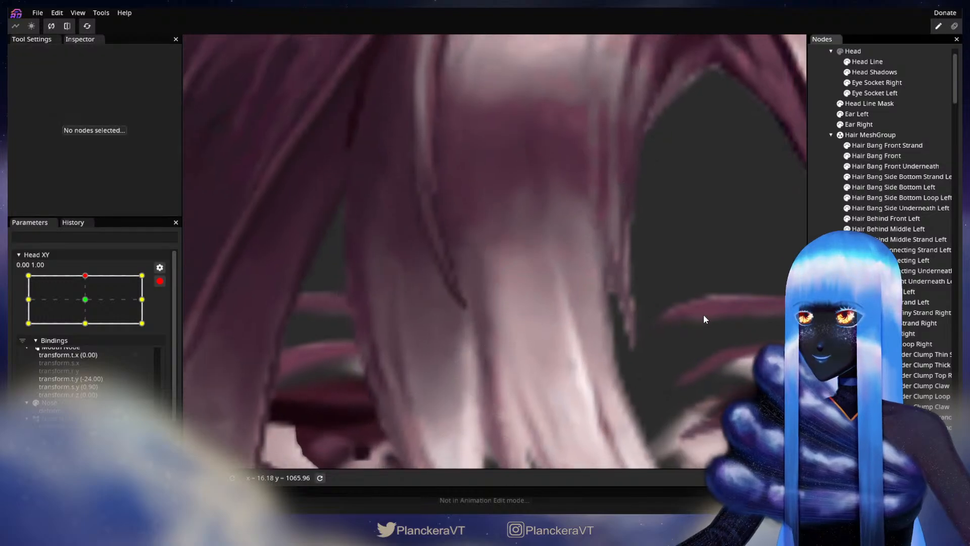
{"action": "scroll", "coordinate": [693, 299], "scroll_direction": "down", "scroll_amount": 6}
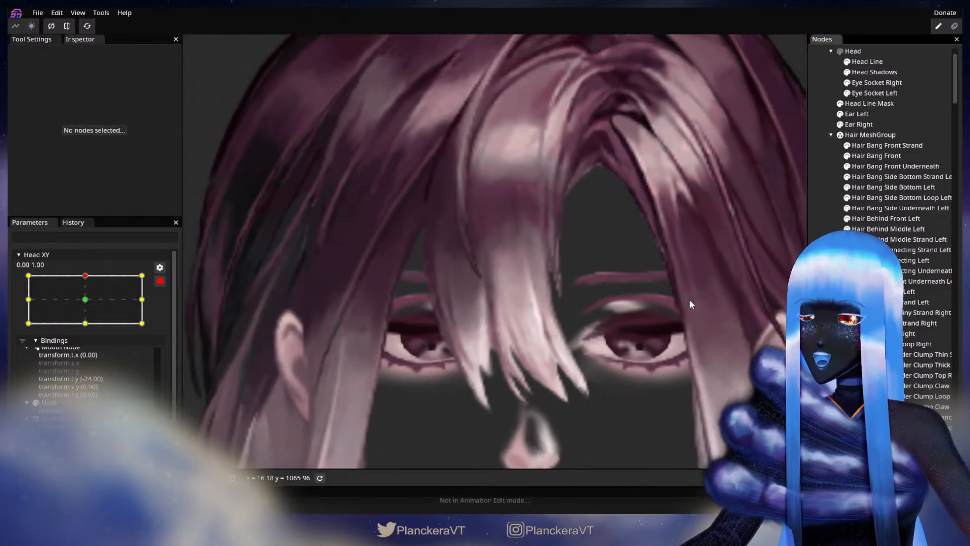
{"action": "scroll", "coordinate": [665, 296], "scroll_direction": "down", "scroll_amount": 3}
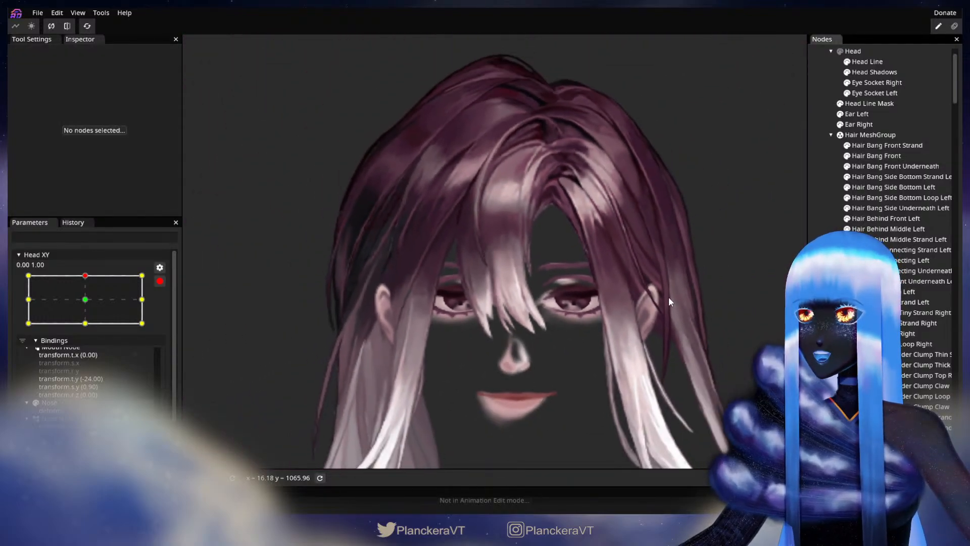
{"action": "left_click_drag", "start_coordinate": [405, 284], "coordinate": [374, 263]}
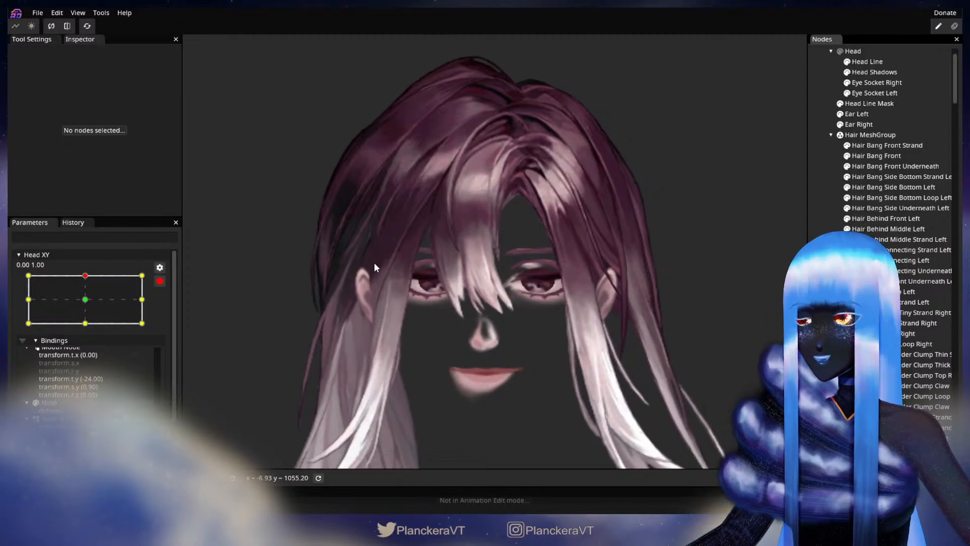
{"action": "left_click", "coordinate": [159, 281]}
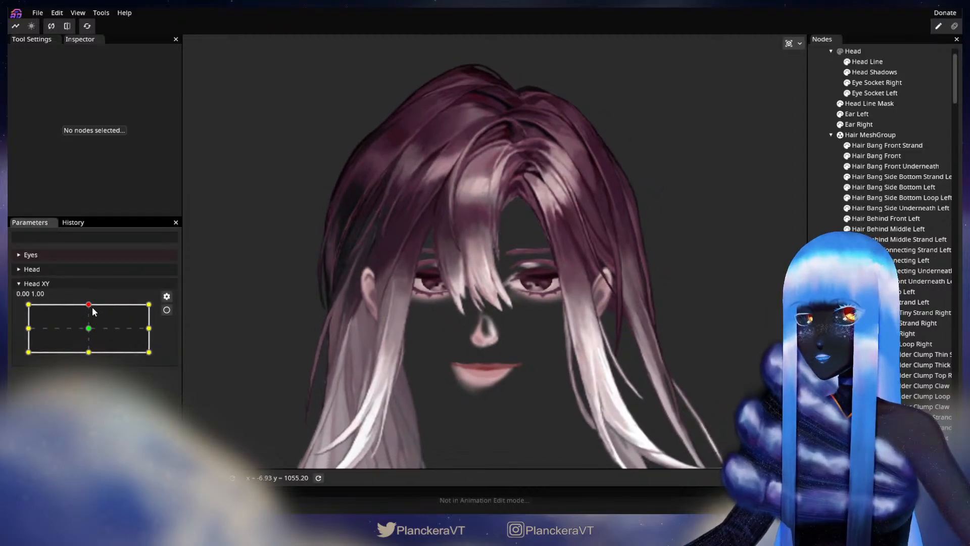
{"action": "mouse_move", "coordinate": [88, 309]}
{"action": "left_mouse_down"}
{"action": "mouse_move", "coordinate": [89, 330]}
{"action": "mouse_move", "coordinate": [89, 305]}
{"action": "left_mouse_up"}
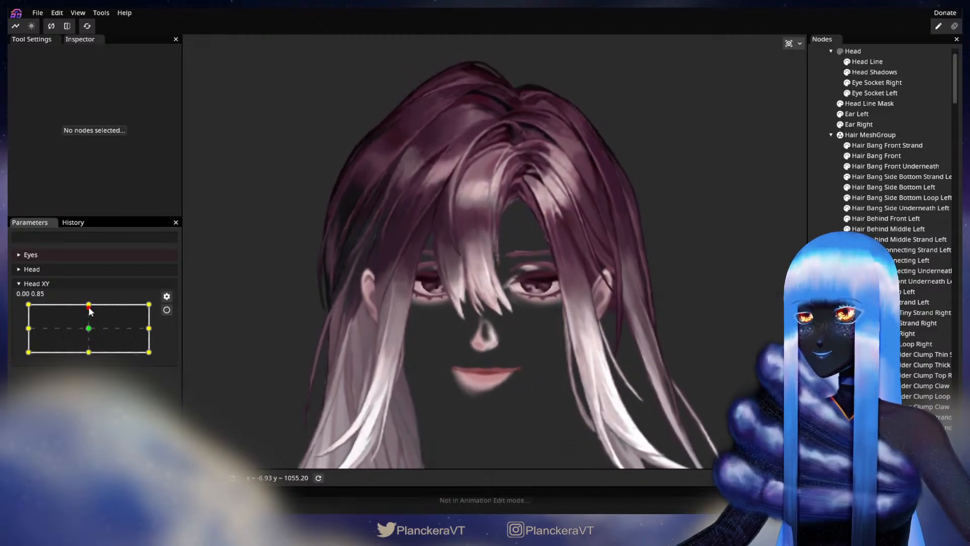
Step: Re-arm Head XY at 0.00, 1.00, lower Hair Bang Front's vertices beside and just below the thin dark strand's tip, and deselect it
{"action": "left_click", "coordinate": [167, 310]}
{"action": "scroll", "coordinate": [458, 314], "scroll_direction": "up", "scroll_amount": 5}
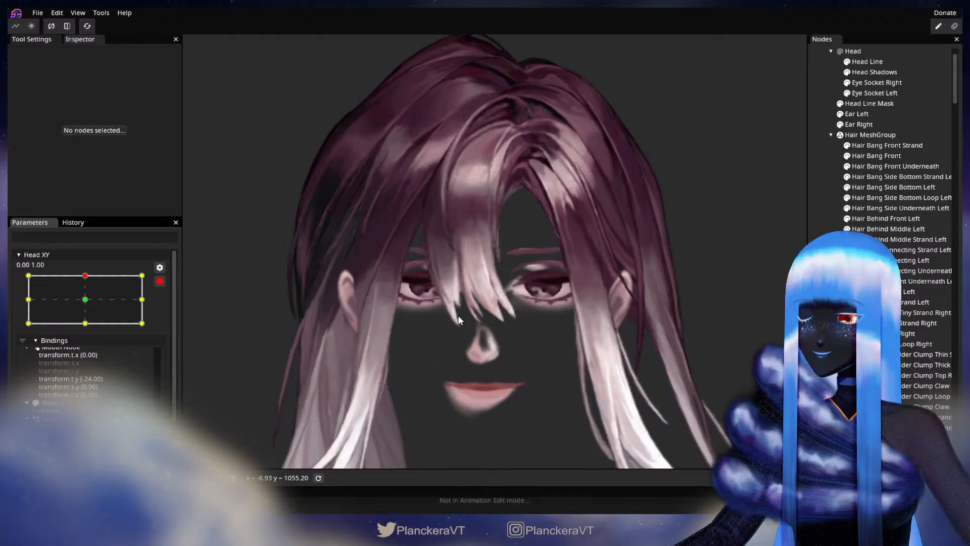
{"action": "scroll", "coordinate": [459, 302], "scroll_direction": "up", "scroll_amount": 6}
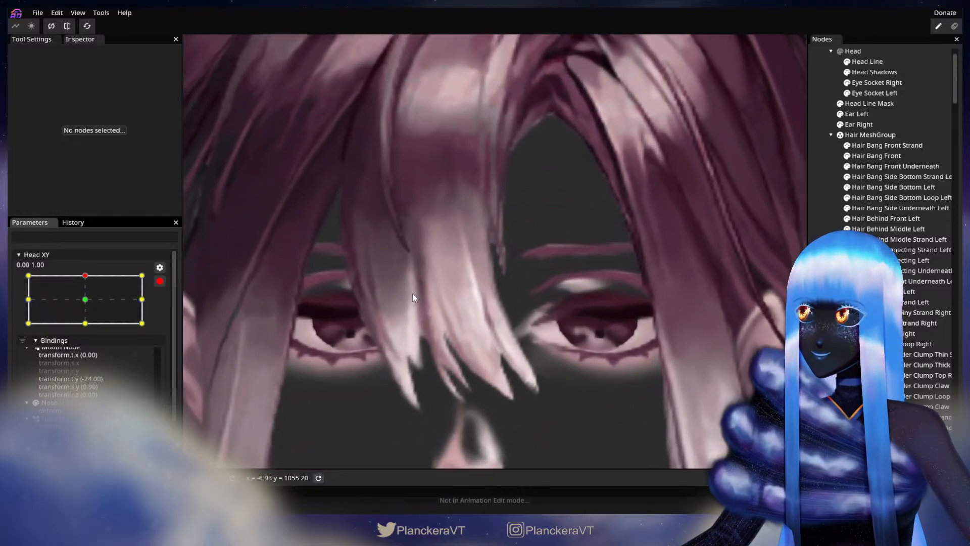
{"action": "scroll", "coordinate": [593, 341], "scroll_direction": "up", "scroll_amount": 3}
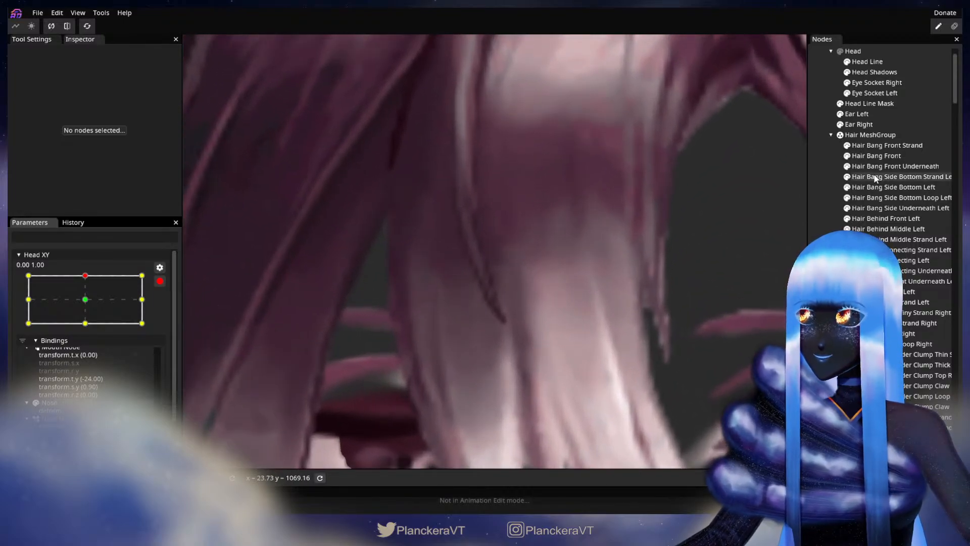
{"action": "left_click", "coordinate": [869, 158]}
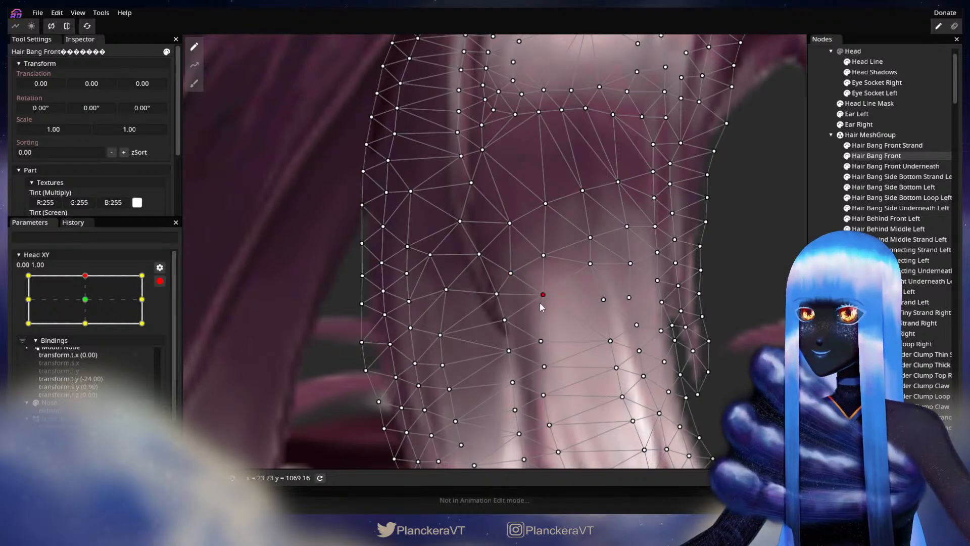
{"action": "left_click", "coordinate": [544, 255]}
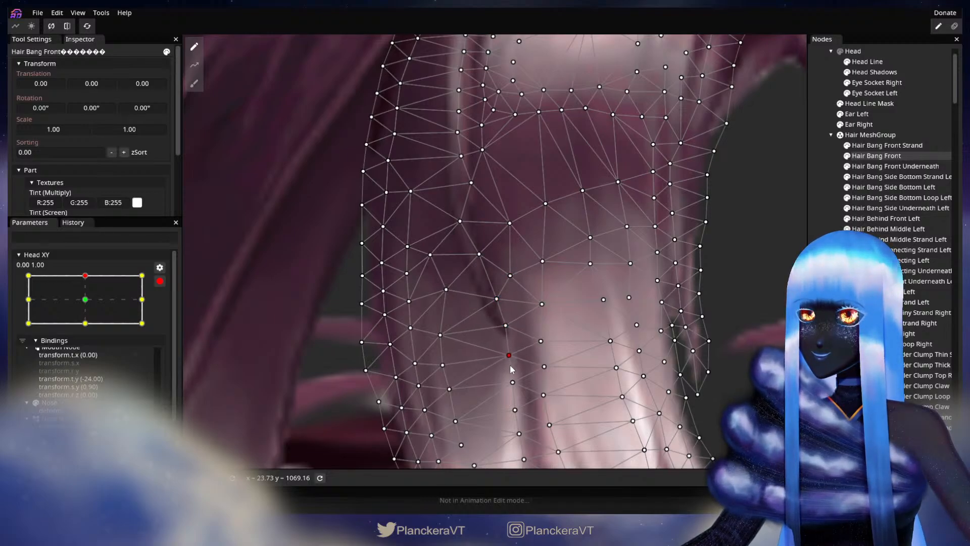
{"action": "left_click", "coordinate": [772, 297]}
Step: Disarm Head XY and sweep it around 0.01, 1.00 to inspect the bangs' motion on the whole head
{"action": "scroll", "coordinate": [672, 318], "scroll_direction": "down", "scroll_amount": 5}
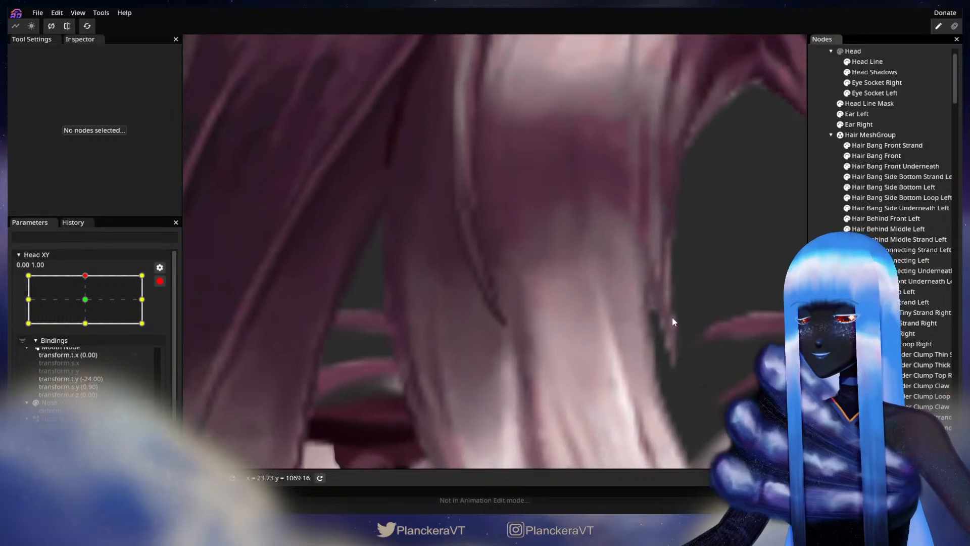
{"action": "scroll", "coordinate": [672, 325], "scroll_direction": "down", "scroll_amount": 8}
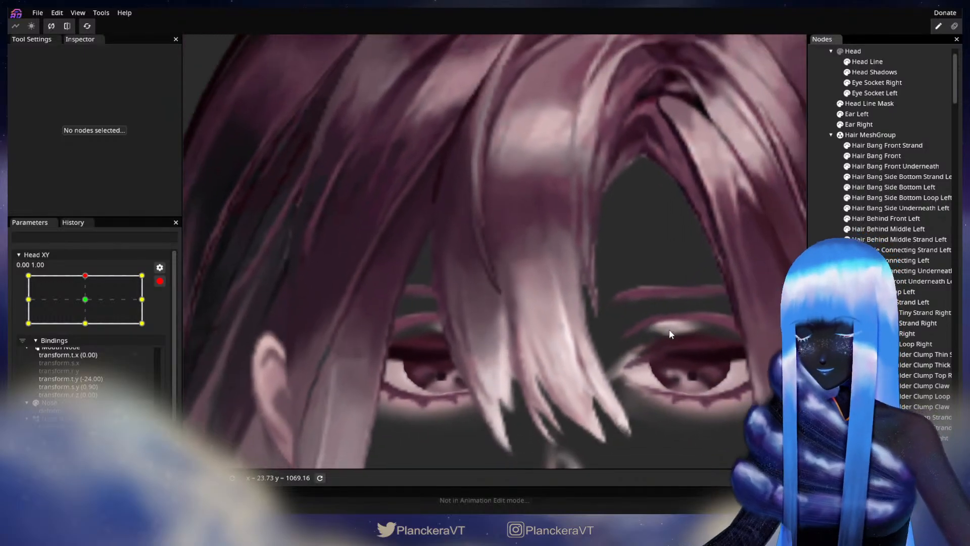
{"action": "scroll", "coordinate": [668, 318], "scroll_direction": "down", "scroll_amount": 8}
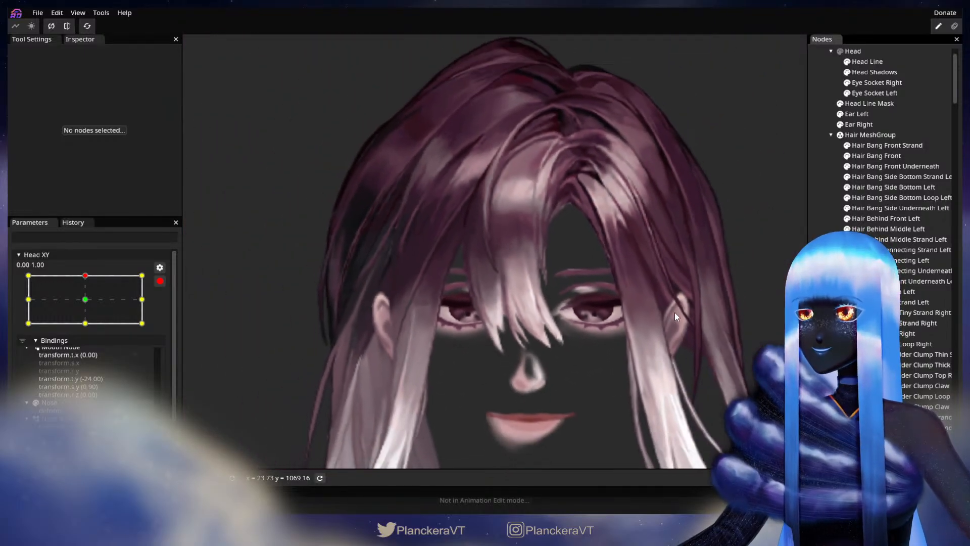
{"action": "scroll", "coordinate": [662, 306], "scroll_direction": "down", "scroll_amount": 2}
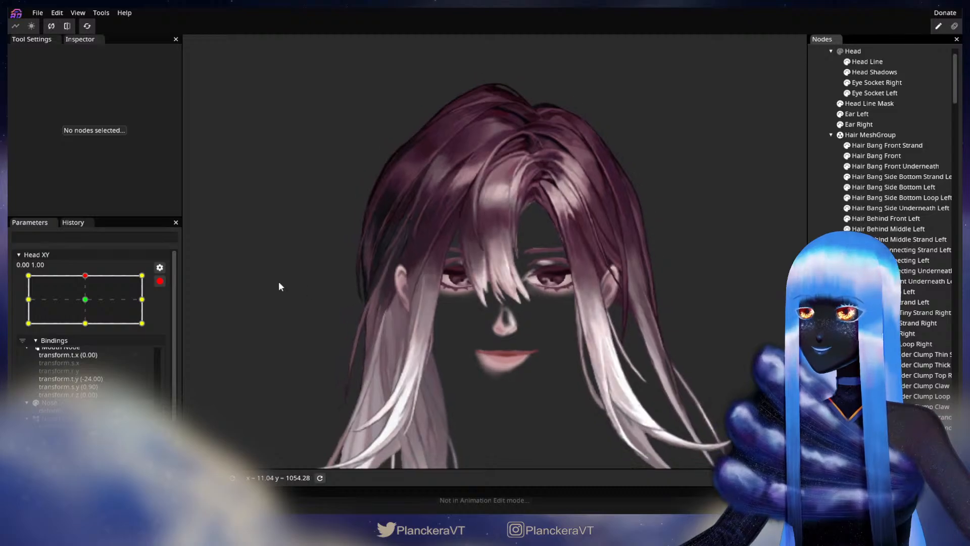
{"action": "left_click", "coordinate": [160, 281]}
{"action": "mouse_move", "coordinate": [94, 306]}
{"action": "left_mouse_down"}
{"action": "mouse_move", "coordinate": [92, 331]}
{"action": "mouse_move", "coordinate": [91, 306]}
{"action": "left_mouse_up"}
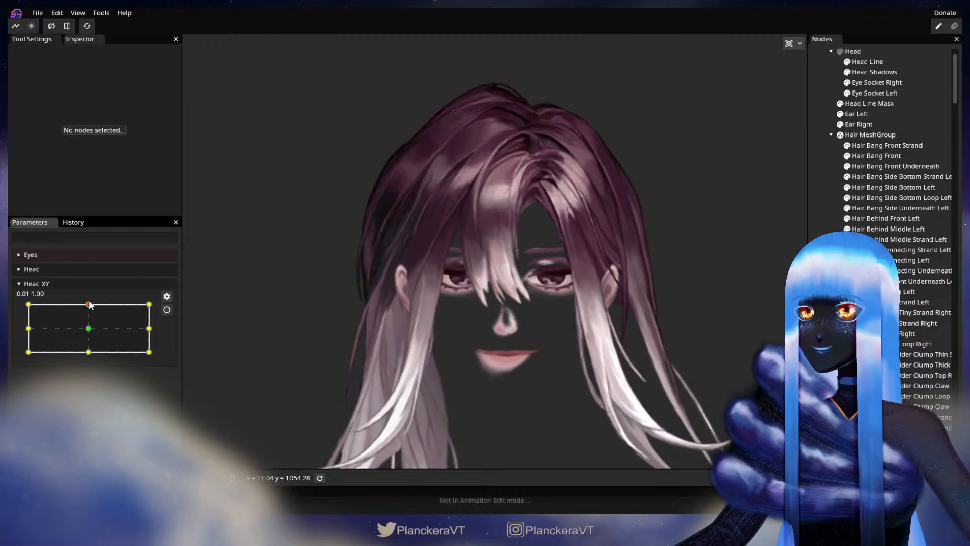
Step: Re-arm Head XY at 0.00, 1.00, reposition Hair Bang Front's vertices around the thin dark strand's lower end, and deselect it
{"action": "left_click", "coordinate": [167, 310]}
{"action": "scroll", "coordinate": [374, 307], "scroll_direction": "up", "scroll_amount": 5}
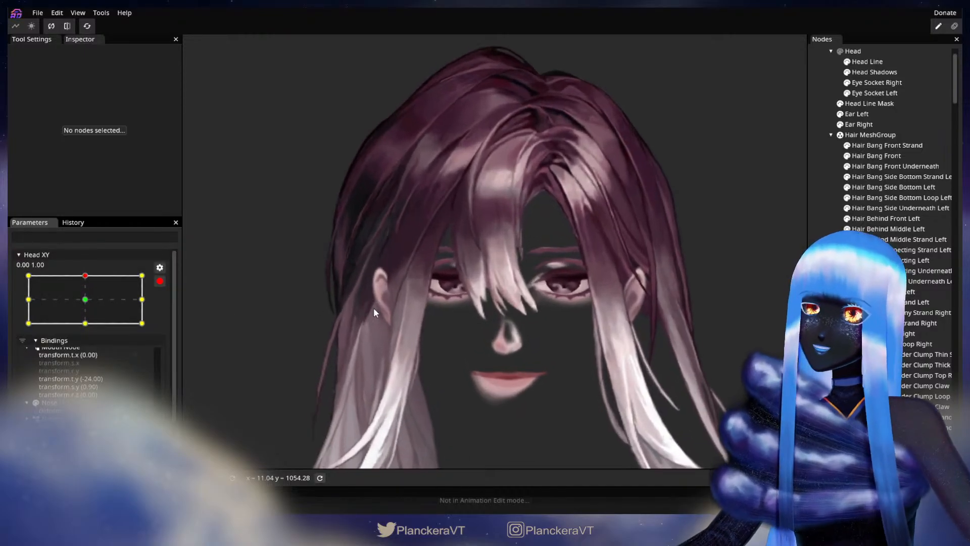
{"action": "scroll", "coordinate": [512, 292], "scroll_direction": "up", "scroll_amount": 6}
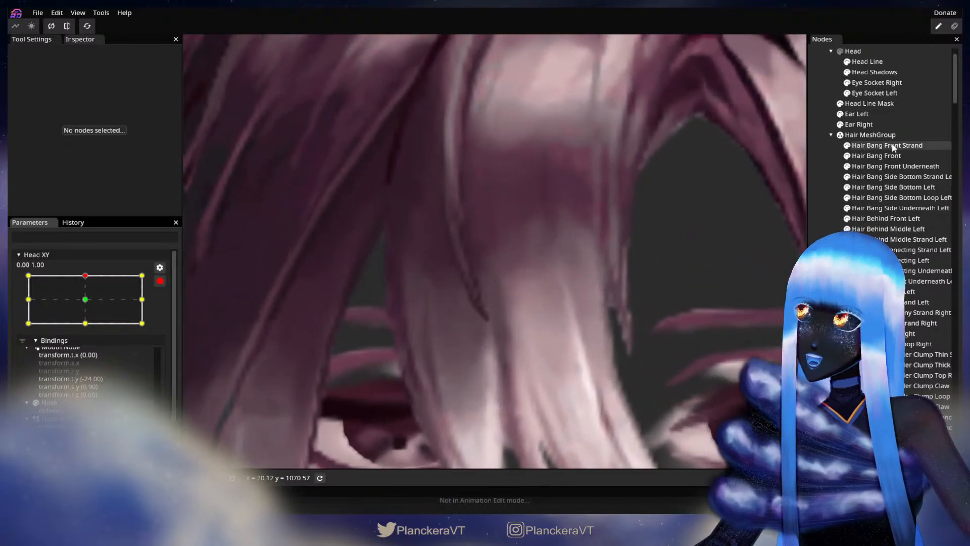
{"action": "left_click", "coordinate": [878, 156]}
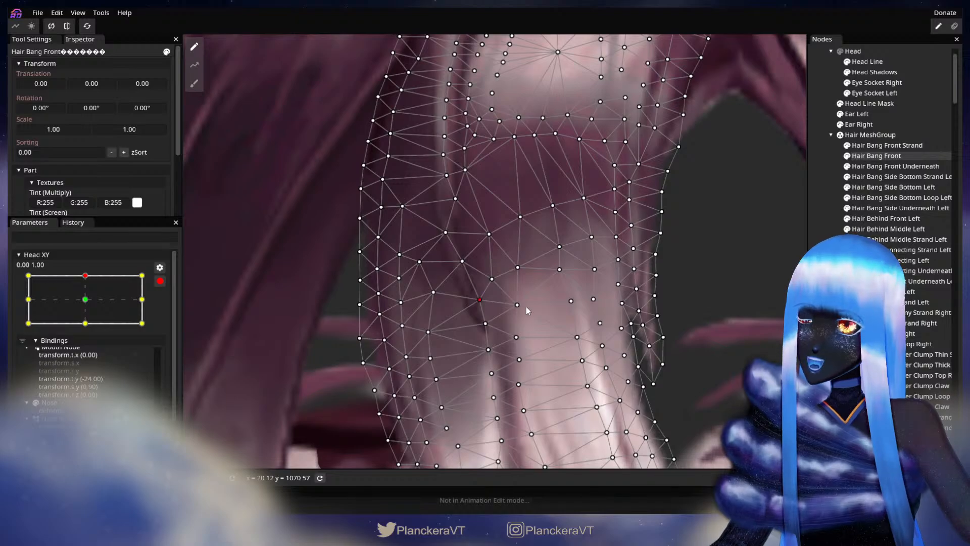
{"action": "left_click", "coordinate": [760, 284]}
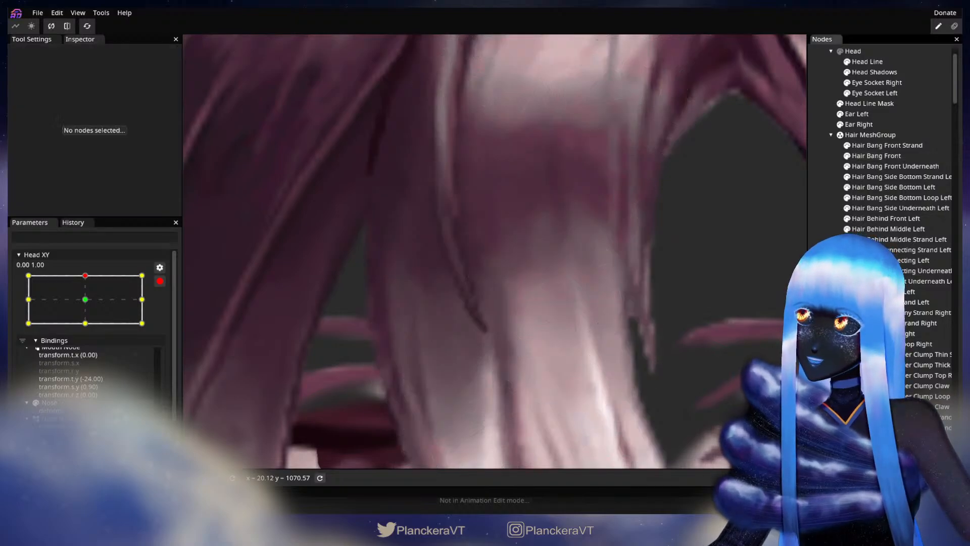
Step: Disarm Head XY and sweep it vertically below 0.00, 1.00 and back to check the front bangs' movement
{"action": "scroll", "coordinate": [526, 237], "scroll_direction": "down", "scroll_amount": 4}
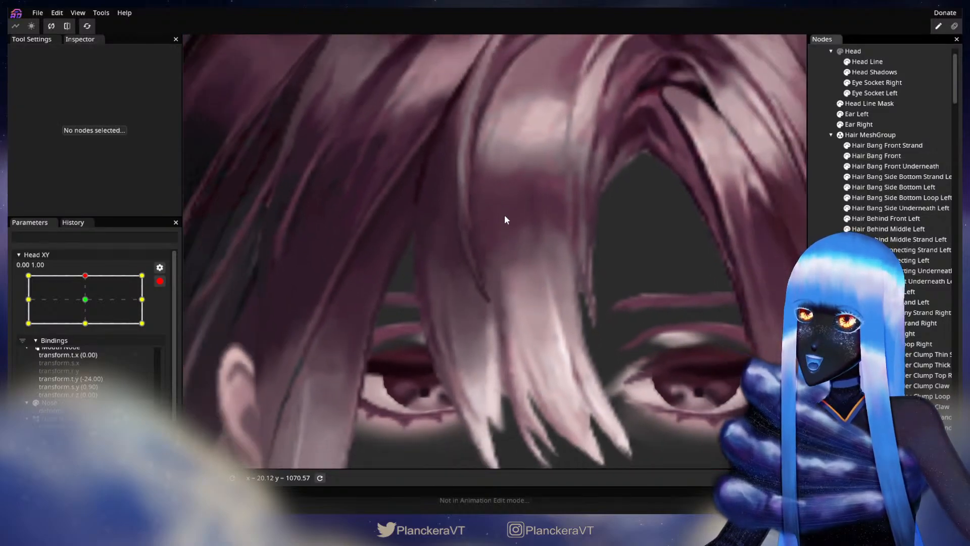
{"action": "scroll", "coordinate": [508, 399], "scroll_direction": "down", "scroll_amount": 5}
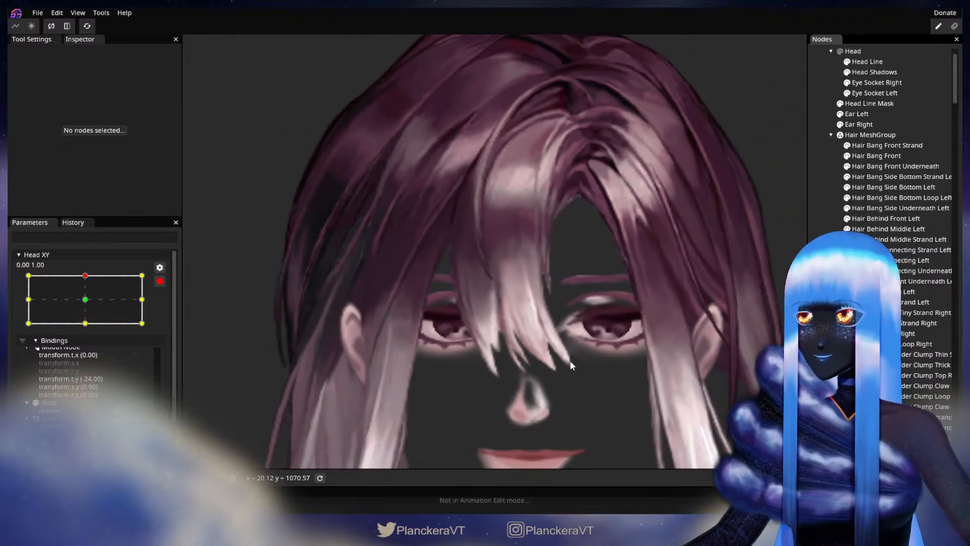
{"action": "scroll", "coordinate": [556, 324], "scroll_direction": "down", "scroll_amount": 3}
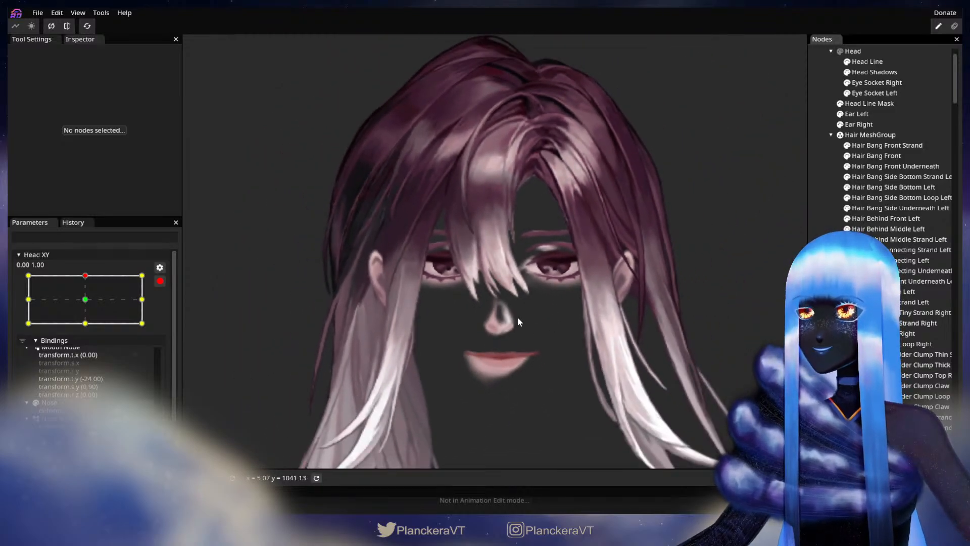
{"action": "left_click_drag", "start_coordinate": [518, 319], "coordinate": [502, 331]}
{"action": "left_click", "coordinate": [159, 282]}
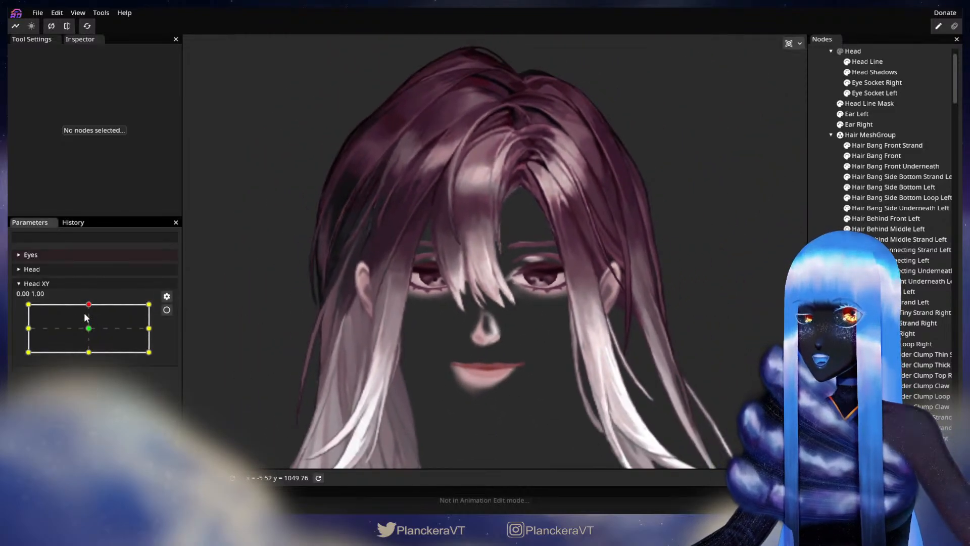
{"action": "mouse_move", "coordinate": [91, 309]}
{"action": "left_mouse_down"}
{"action": "mouse_move", "coordinate": [89, 333]}
{"action": "mouse_move", "coordinate": [91, 317]}
{"action": "left_mouse_up"}
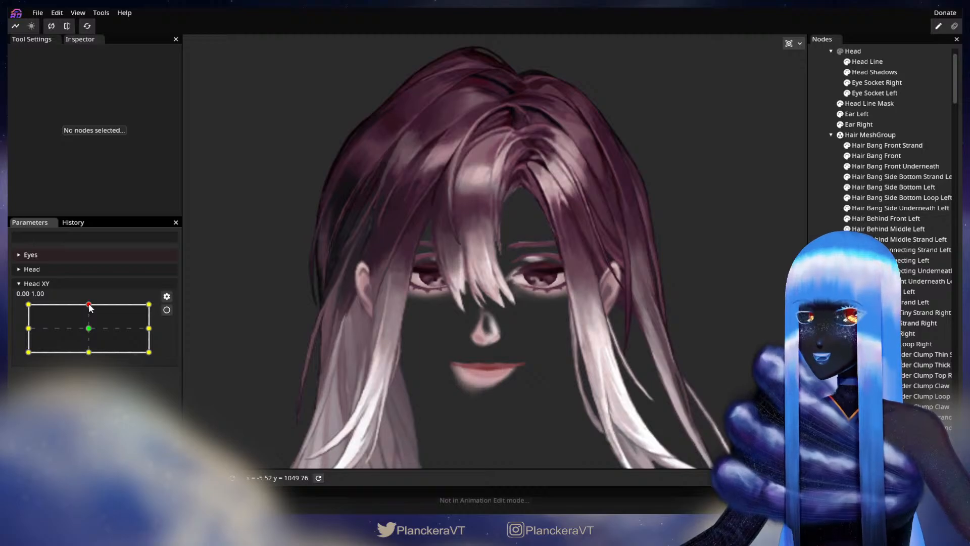
Step: Re-arm Head XY at 0.00, 1.00, adjust Hair Bang Front's vertices along the lower boundary between the two main strands, and deselect it
{"action": "left_click", "coordinate": [166, 309]}
{"action": "scroll", "coordinate": [430, 360], "scroll_direction": "up", "scroll_amount": 5}
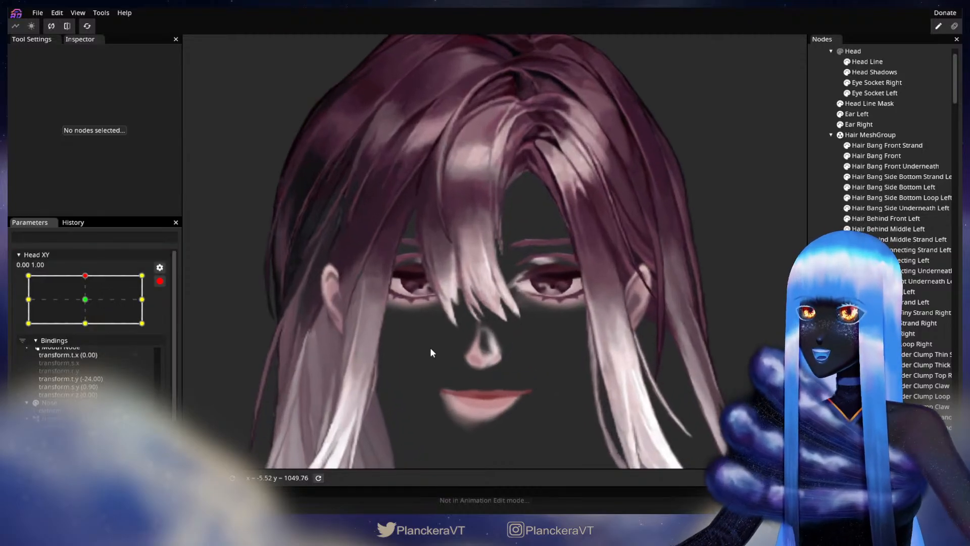
{"action": "scroll", "coordinate": [465, 340], "scroll_direction": "up", "scroll_amount": 5}
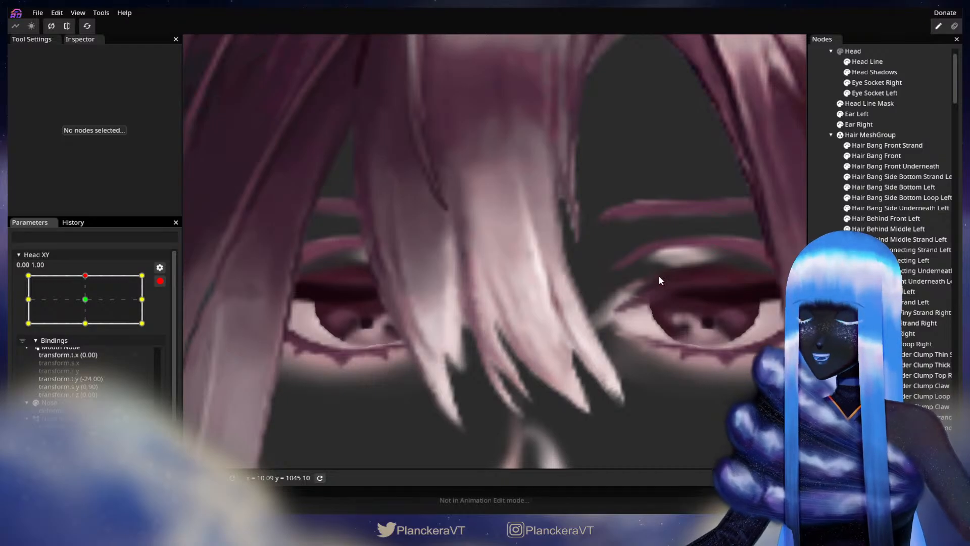
{"action": "left_click", "coordinate": [455, 303]}
{"action": "scroll", "coordinate": [446, 328], "scroll_direction": "up", "scroll_amount": 3}
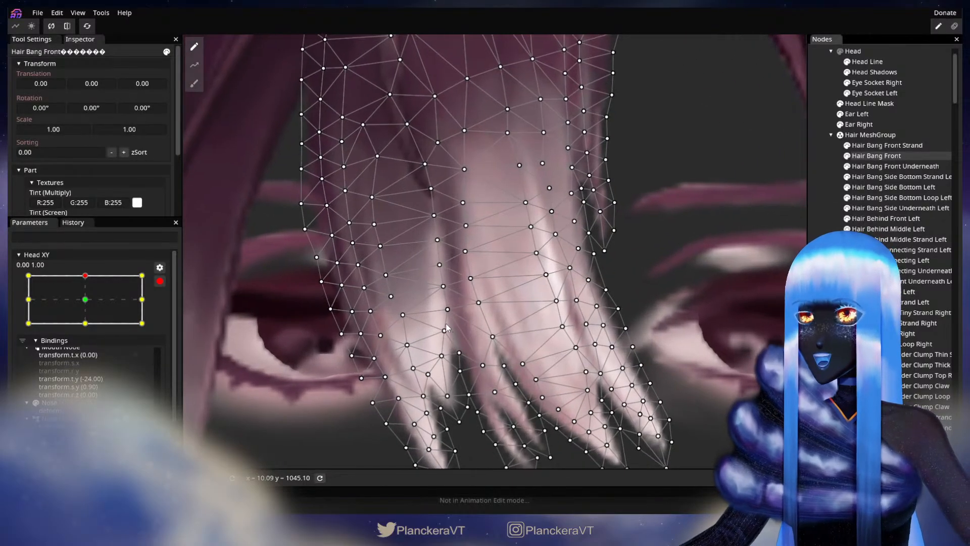
{"action": "left_click", "coordinate": [448, 311]}
{"action": "left_click", "coordinate": [459, 353]}
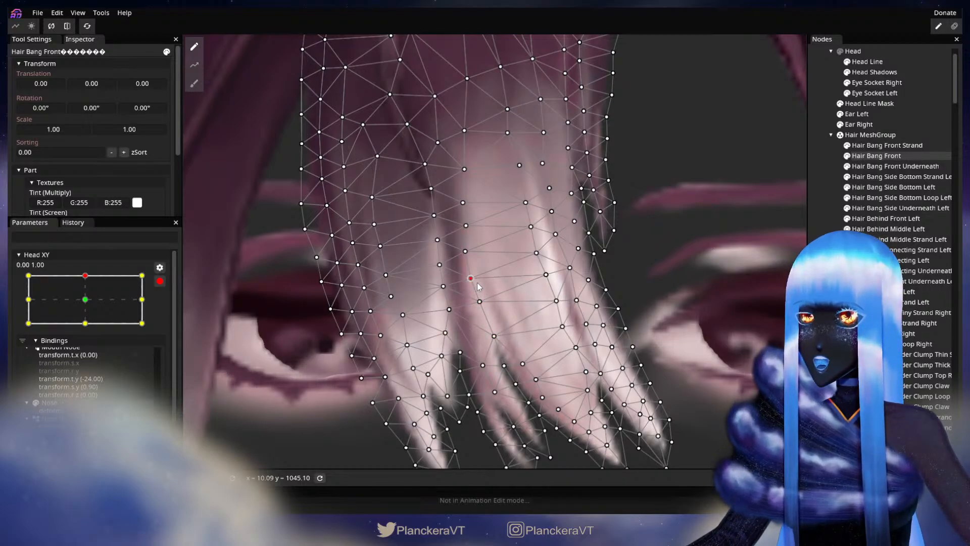
{"action": "scroll", "coordinate": [674, 281], "scroll_direction": "down", "scroll_amount": 1}
{"action": "left_click", "coordinate": [820, 275]}
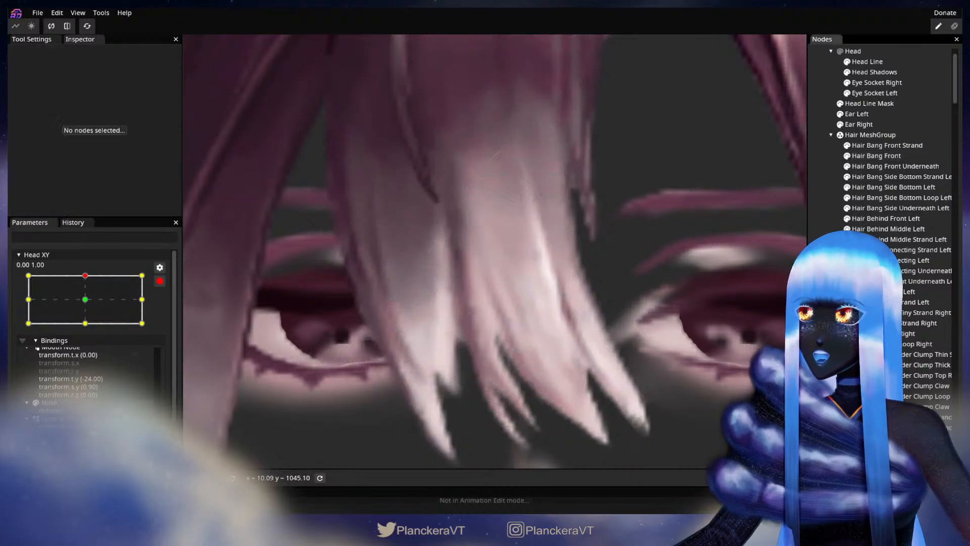
Step: Disarm Head XY and sweep it sideways around 0.00, 1.00 to check the front bangs' movement on the whole head
{"action": "scroll", "coordinate": [618, 346], "scroll_direction": "down", "scroll_amount": 3}
{"action": "scroll", "coordinate": [608, 351], "scroll_direction": "down", "scroll_amount": 5}
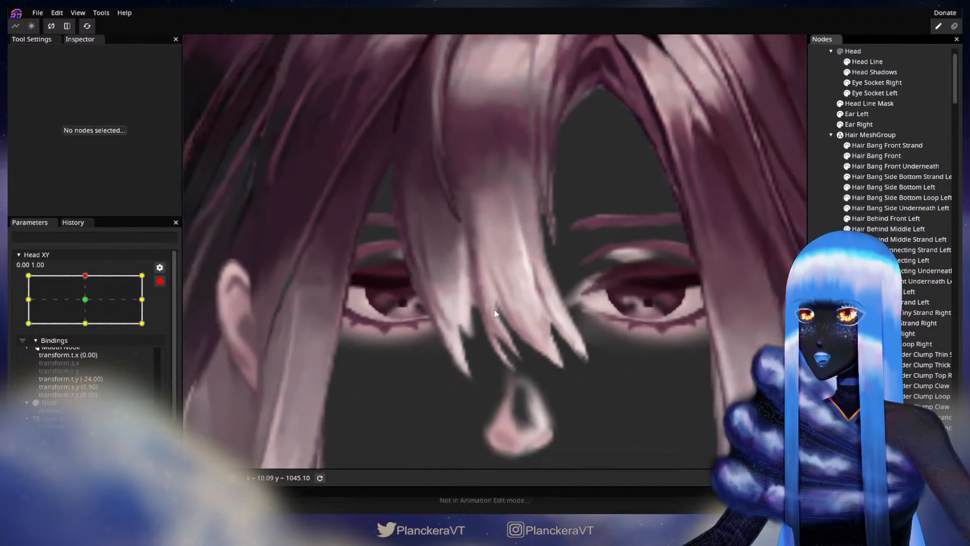
{"action": "scroll", "coordinate": [580, 339], "scroll_direction": "down", "scroll_amount": 5}
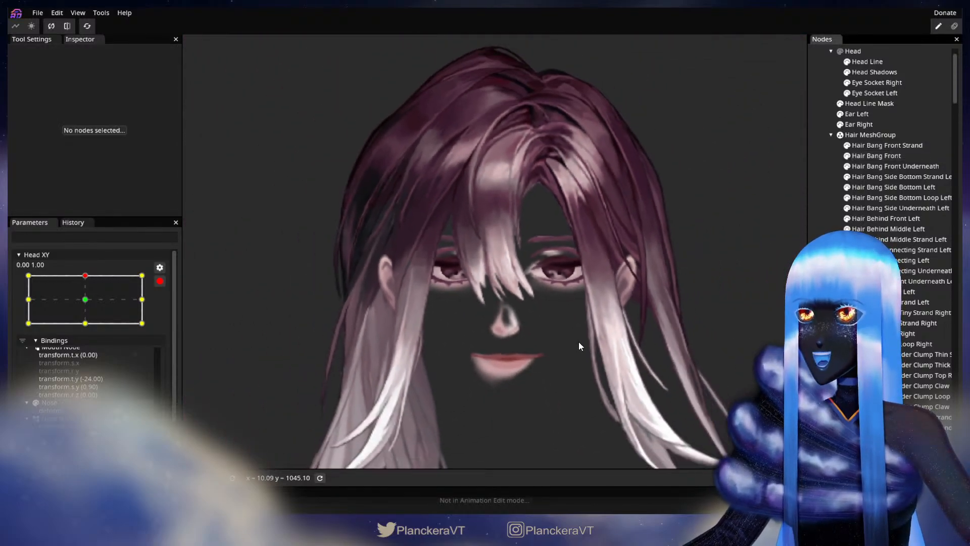
{"action": "left_click_drag", "start_coordinate": [583, 326], "coordinate": [542, 335]}
{"action": "scroll", "coordinate": [544, 361], "scroll_direction": "up", "scroll_amount": 2}
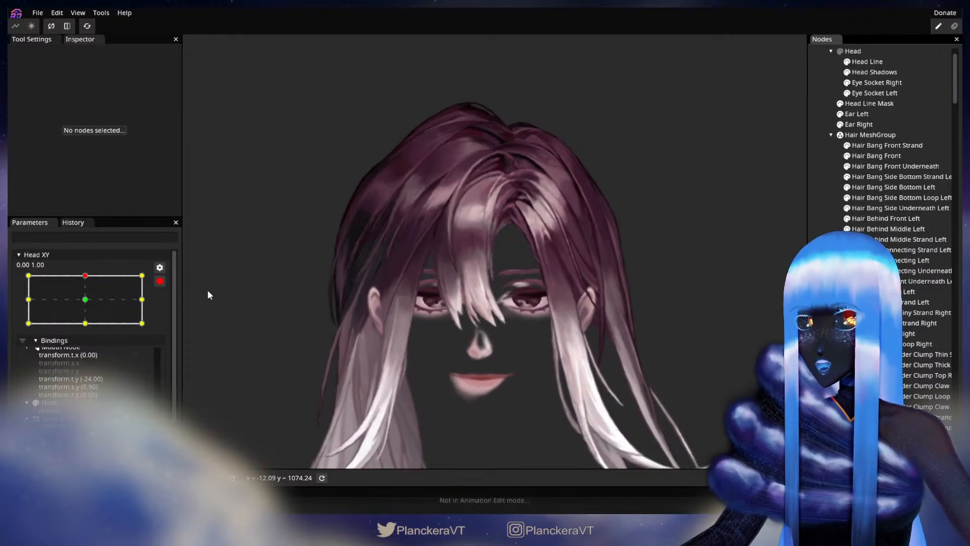
{"action": "left_click", "coordinate": [160, 281]}
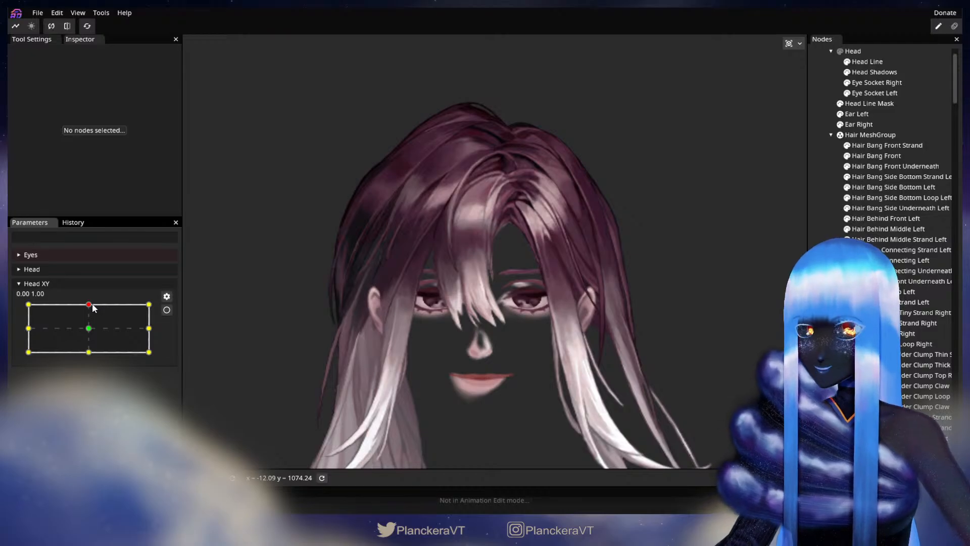
{"action": "mouse_move", "coordinate": [88, 304]}
{"action": "left_mouse_down"}
{"action": "mouse_move", "coordinate": [89, 332]}
{"action": "mouse_move", "coordinate": [89, 304]}
{"action": "left_mouse_up"}
Step: Re-arm Head XY at 0.00, 1.00, adjust Hair Bang Front's vertices near the small notch in the left strand's tip, and deselect it
{"action": "left_click", "coordinate": [167, 309]}
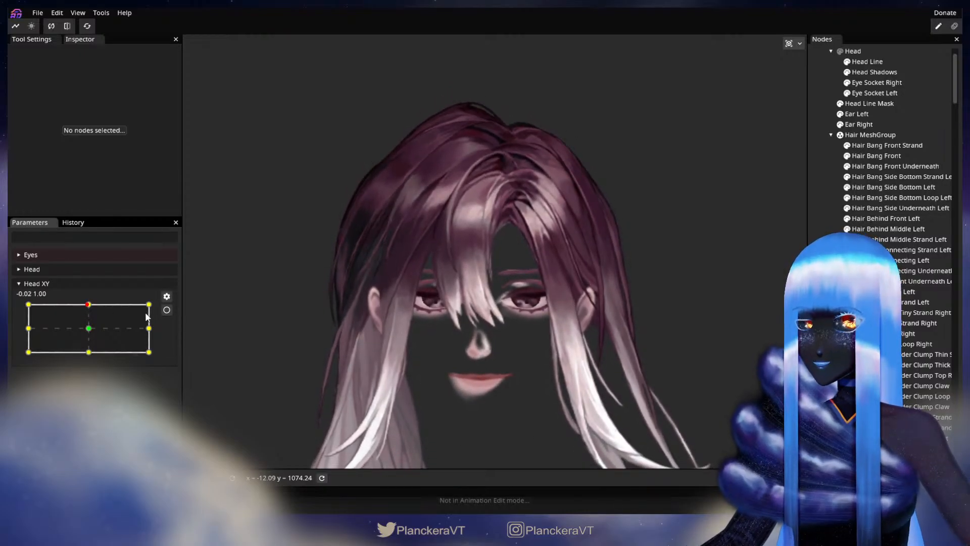
{"action": "scroll", "coordinate": [309, 361], "scroll_direction": "up", "scroll_amount": 5}
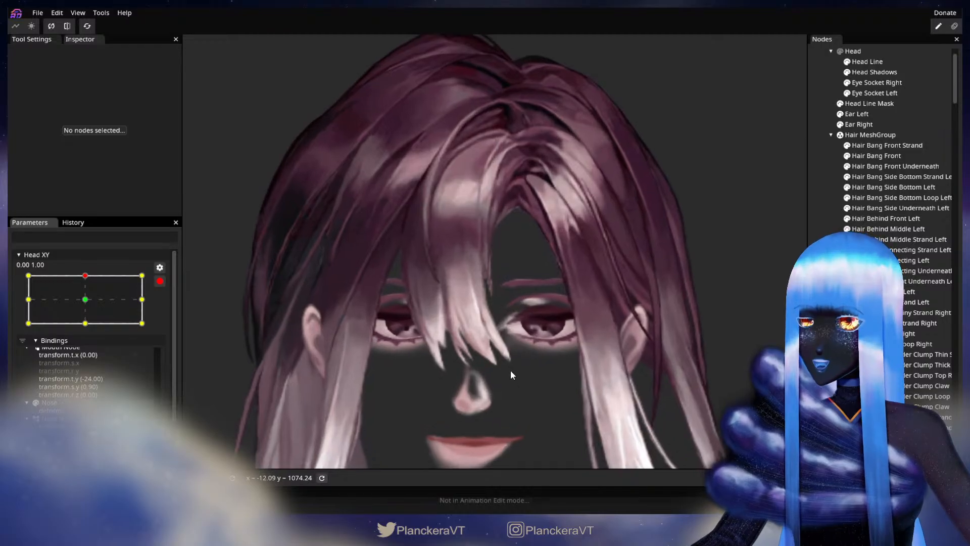
{"action": "left_click_drag", "start_coordinate": [460, 388], "coordinate": [516, 328]}
{"action": "scroll", "coordinate": [568, 309], "scroll_direction": "up", "scroll_amount": 3}
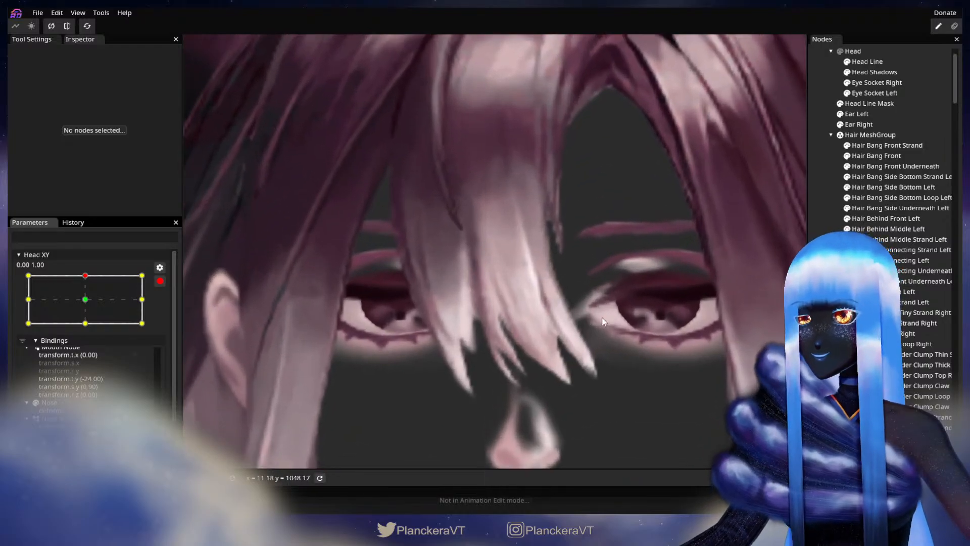
{"action": "left_click", "coordinate": [889, 156]}
{"action": "scroll", "coordinate": [444, 310], "scroll_direction": "up", "scroll_amount": 3}
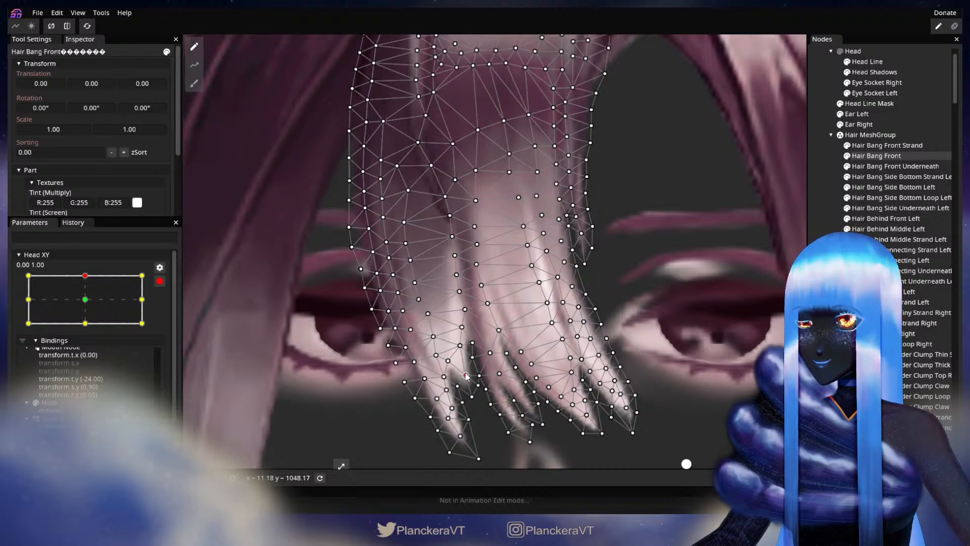
{"action": "left_click", "coordinate": [656, 373]}
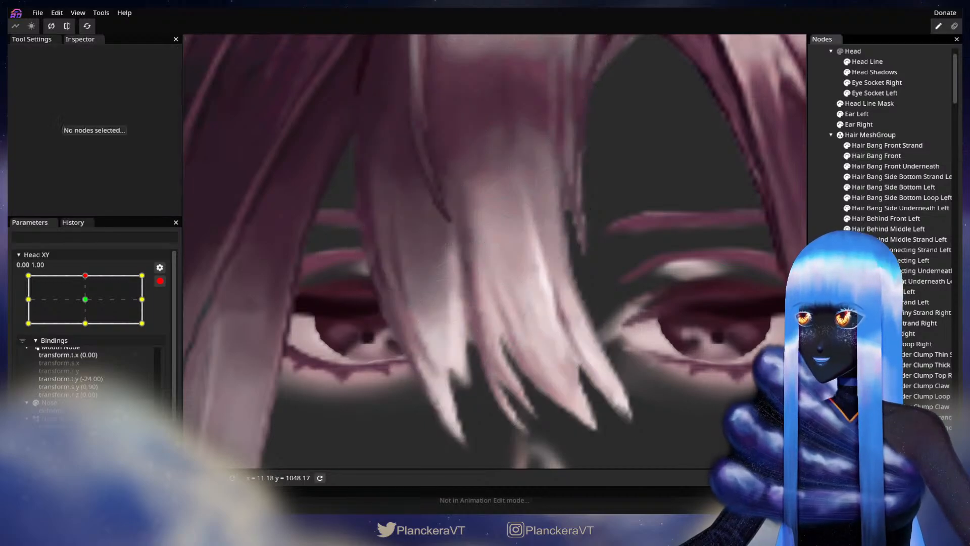
Step: Reselect Hair Bang Front, fine-tune the vertices on the left strand's inner edge just above the notch, and deselect it
{"action": "scroll", "coordinate": [630, 366], "scroll_direction": "down", "scroll_amount": 4}
{"action": "scroll", "coordinate": [636, 362], "scroll_direction": "up", "scroll_amount": 3}
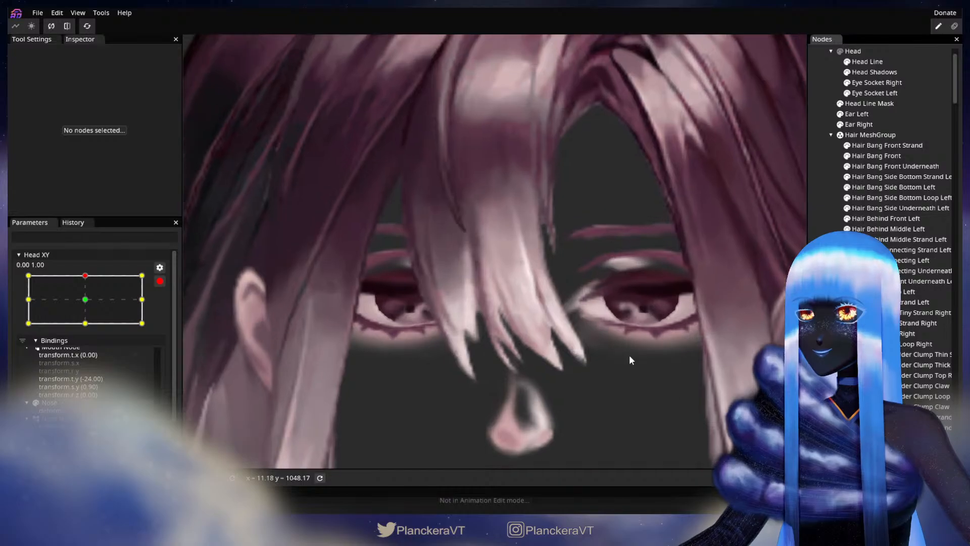
{"action": "left_click", "coordinate": [871, 156]}
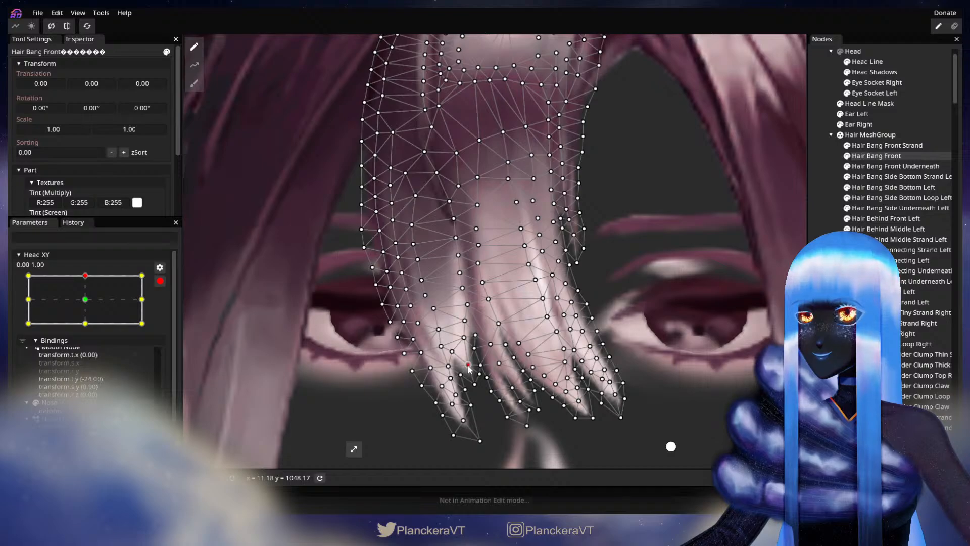
{"action": "left_click", "coordinate": [653, 368]}
Step: Disarm Head XY and sweep it from 0.00, 1.00 down to about -0.01, 0.90 to inspect the bangs' motion
{"action": "scroll", "coordinate": [652, 367], "scroll_direction": "down", "scroll_amount": 5}
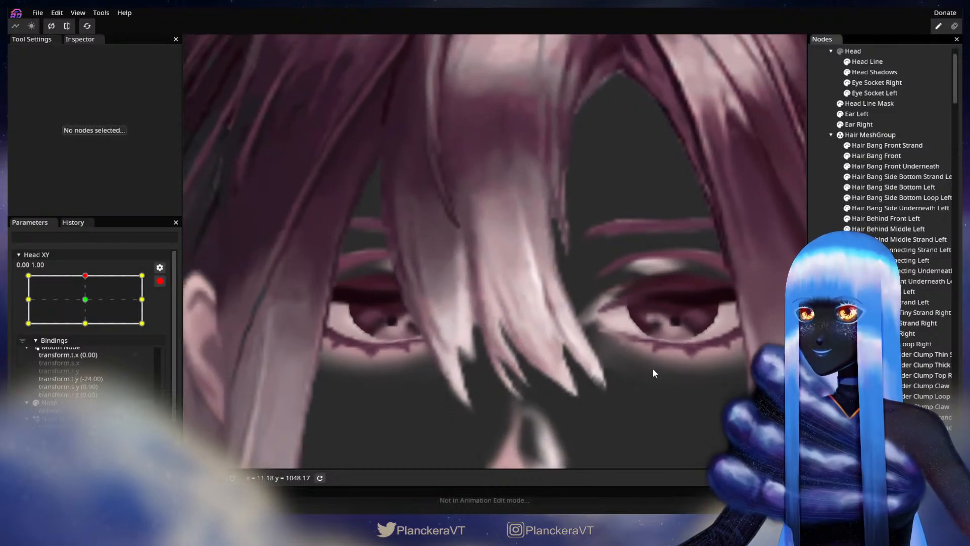
{"action": "scroll", "coordinate": [643, 367], "scroll_direction": "down", "scroll_amount": 5}
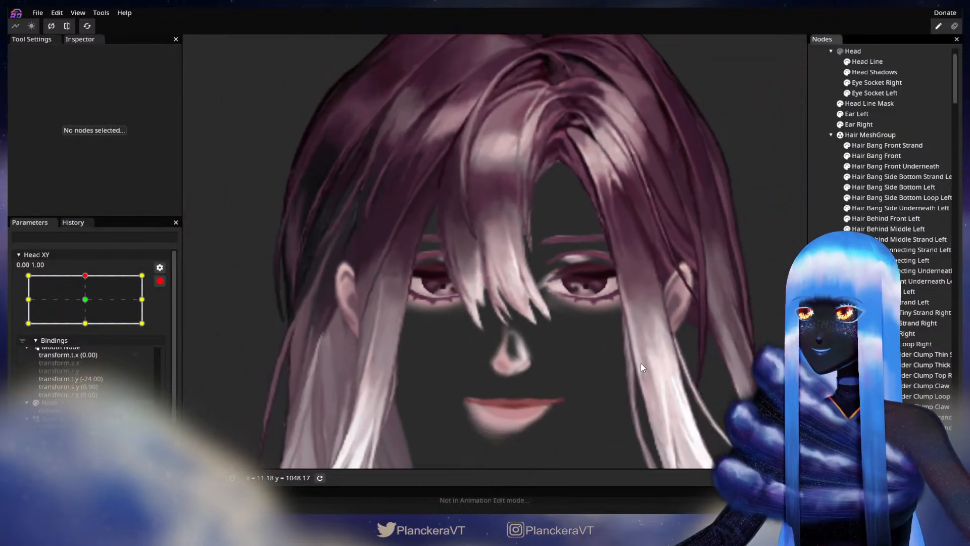
{"action": "scroll", "coordinate": [635, 348], "scroll_direction": "down", "scroll_amount": 3}
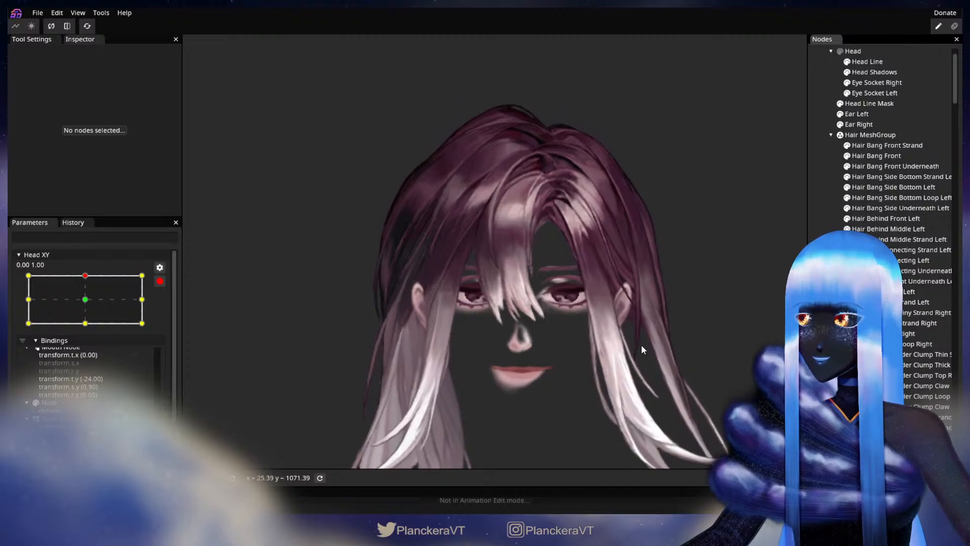
{"action": "left_click", "coordinate": [160, 282]}
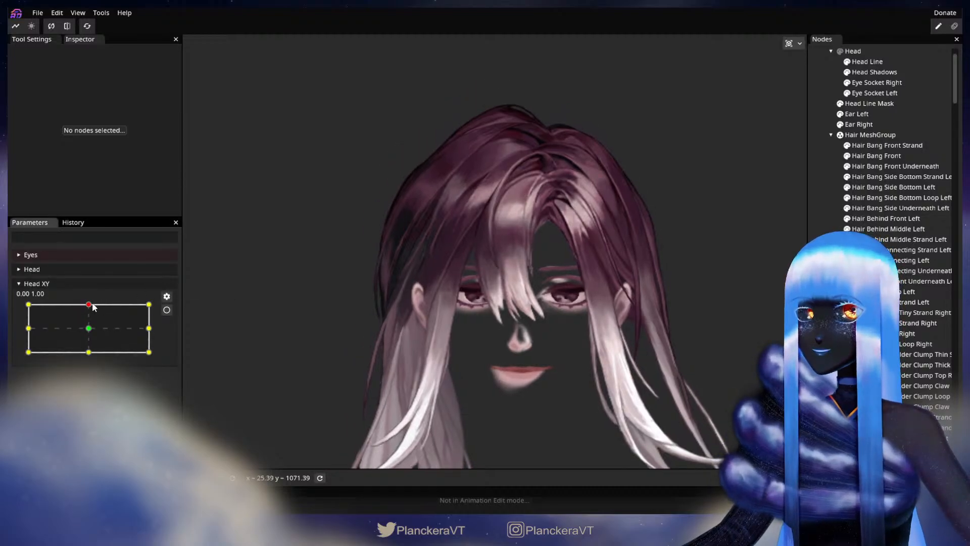
{"action": "left_click", "coordinate": [90, 305]}
{"action": "mouse_move", "coordinate": [91, 307]}
{"action": "left_mouse_down"}
{"action": "mouse_move", "coordinate": [91, 329]}
{"action": "mouse_move", "coordinate": [89, 313]}
{"action": "left_mouse_up"}
Step: Re-arm Head XY at 0.00, 1.00, reposition Hair Bang Front's vertices inside the left strand's lower part and along its inner edge, and deselect it
{"action": "left_click", "coordinate": [166, 310]}
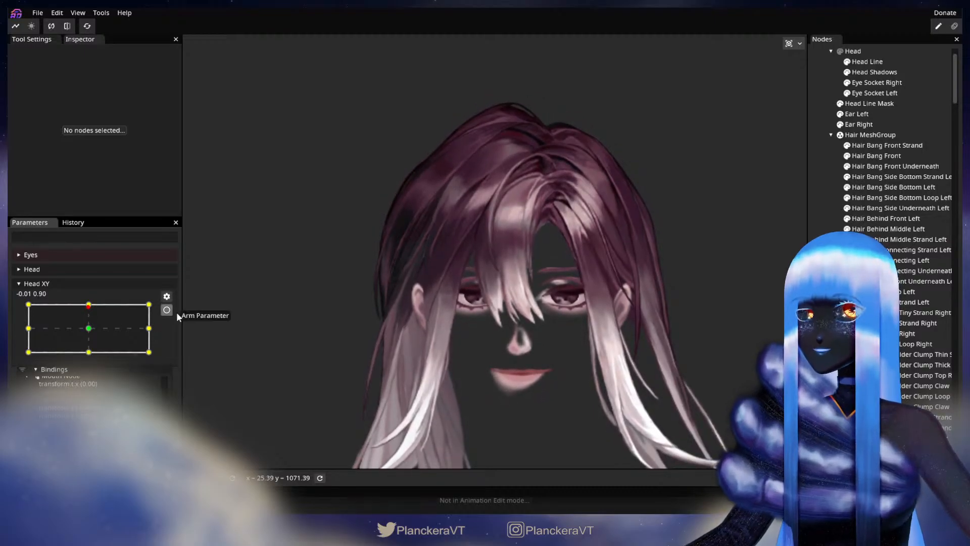
{"action": "scroll", "coordinate": [464, 344], "scroll_direction": "up", "scroll_amount": 3}
{"action": "scroll", "coordinate": [535, 275], "scroll_direction": "up", "scroll_amount": 5}
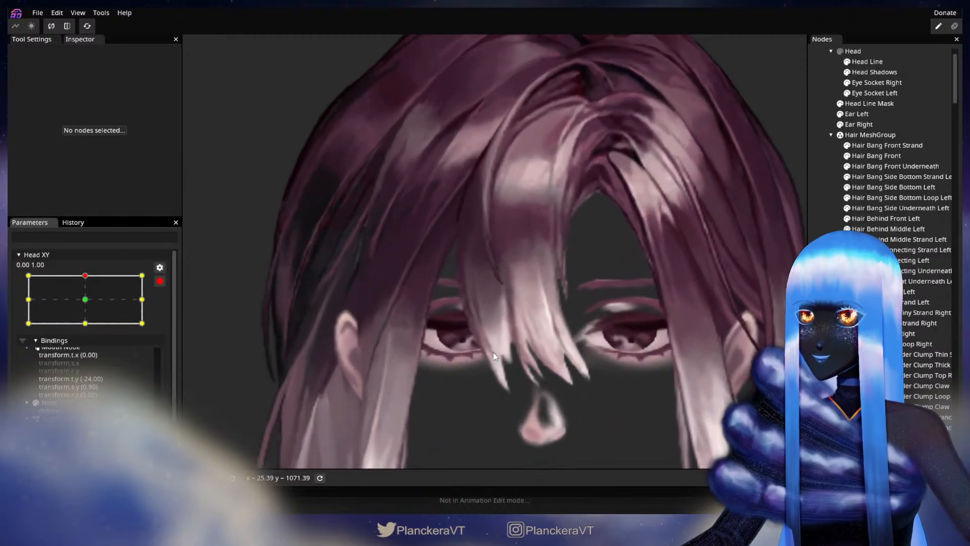
{"action": "scroll", "coordinate": [523, 331], "scroll_direction": "up", "scroll_amount": 2}
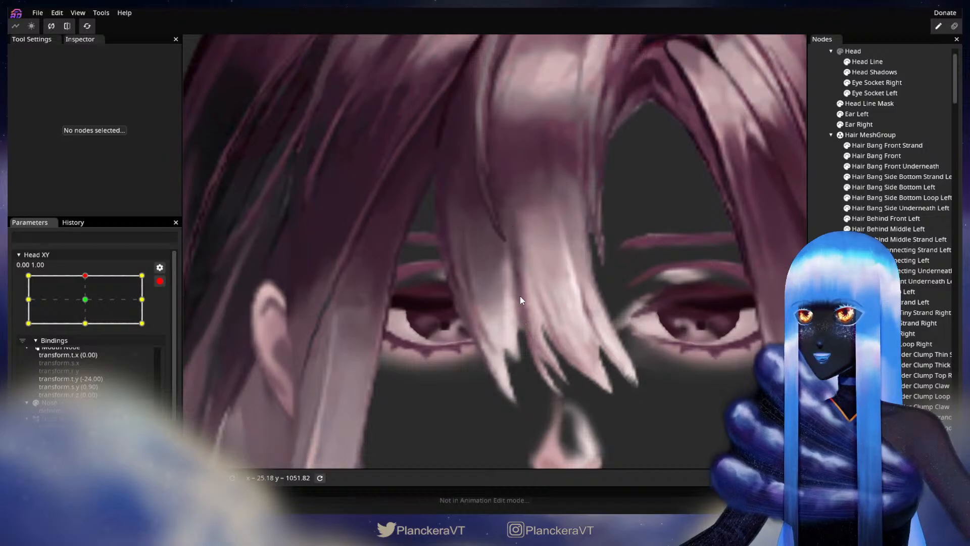
{"action": "scroll", "coordinate": [519, 326], "scroll_direction": "up", "scroll_amount": 2}
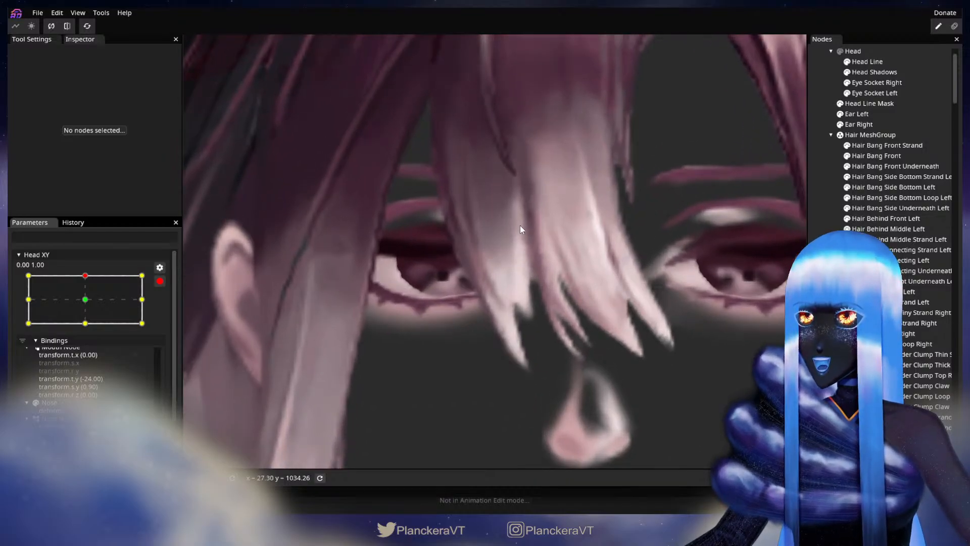
{"action": "scroll", "coordinate": [514, 323], "scroll_direction": "up", "scroll_amount": 2}
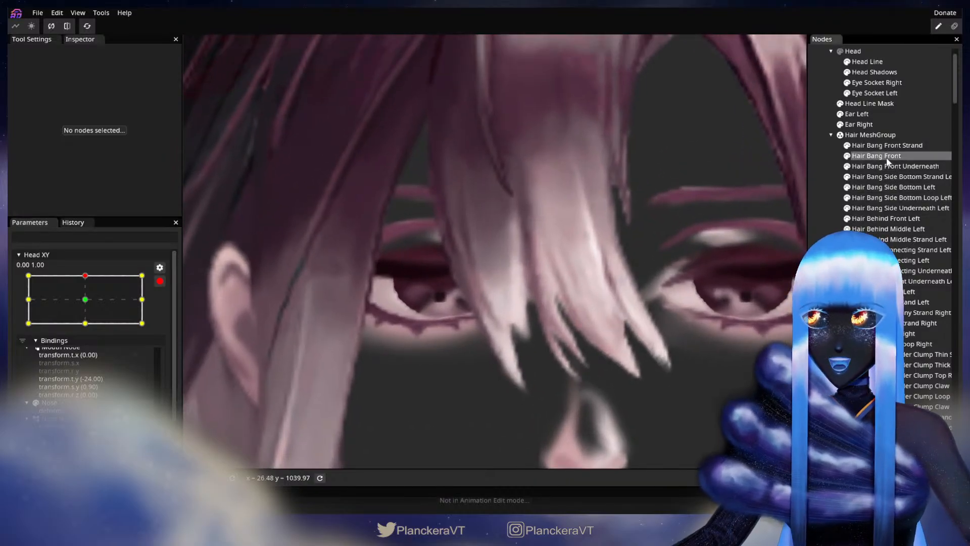
{"action": "left_click", "coordinate": [887, 158]}
{"action": "scroll", "coordinate": [561, 326], "scroll_direction": "up", "scroll_amount": 2}
{"action": "left_click", "coordinate": [500, 325]}
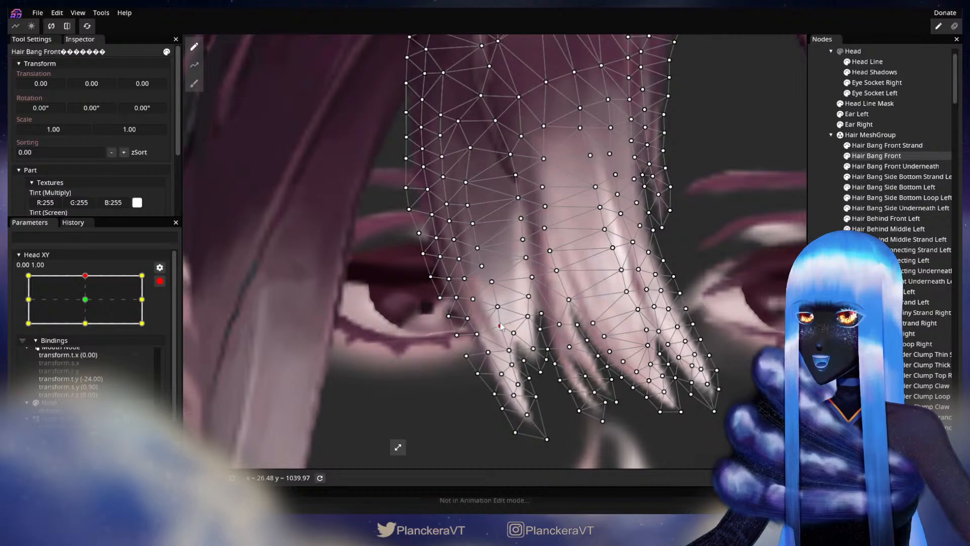
{"action": "left_click_drag", "start_coordinate": [508, 334], "coordinate": [506, 334]}
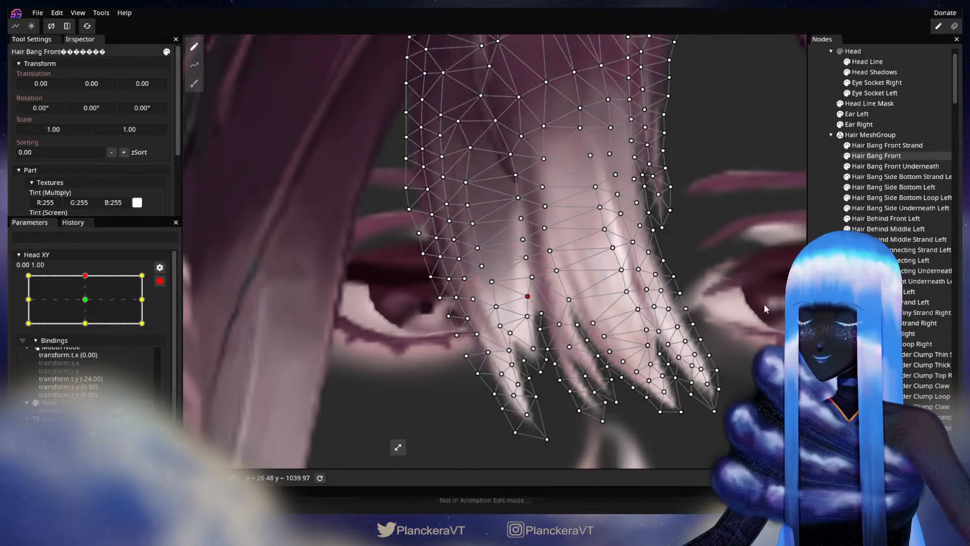
{"action": "left_click", "coordinate": [661, 383]}
Step: Disarm Head XY and sweep it between about -0.07, 0.83 and 0.01, 1.00 to check how the bangs deform
{"action": "scroll", "coordinate": [660, 382], "scroll_direction": "down", "scroll_amount": 4}
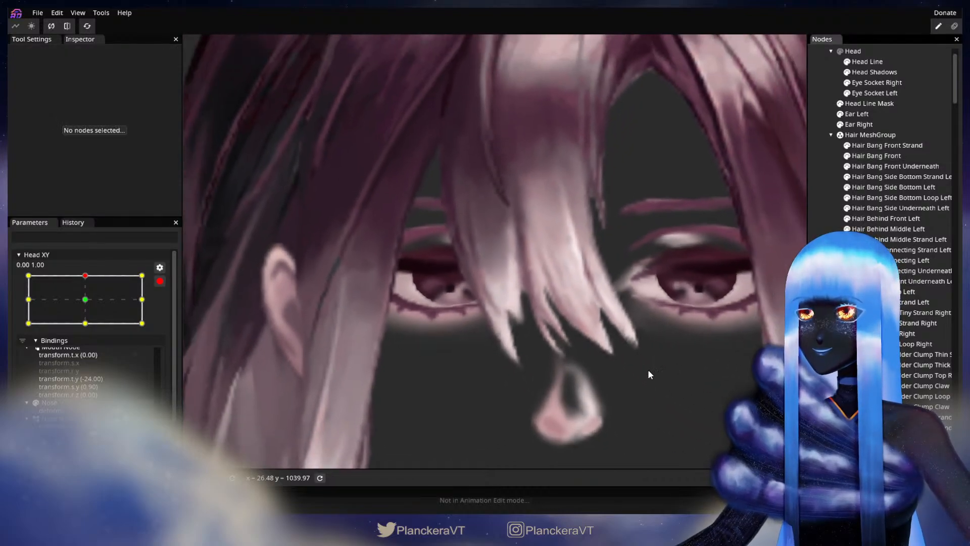
{"action": "scroll", "coordinate": [647, 366], "scroll_direction": "down", "scroll_amount": 5}
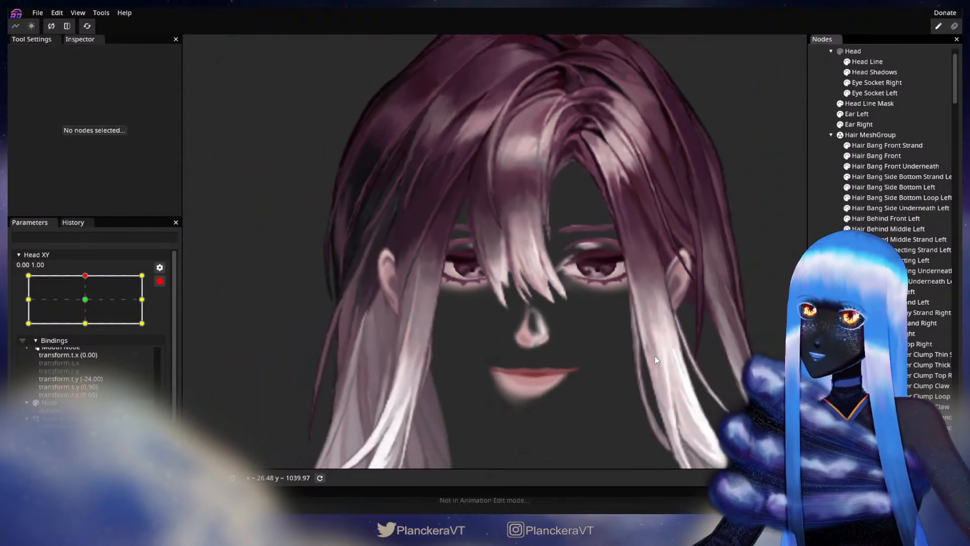
{"action": "scroll", "coordinate": [529, 317], "scroll_direction": "down", "scroll_amount": 3}
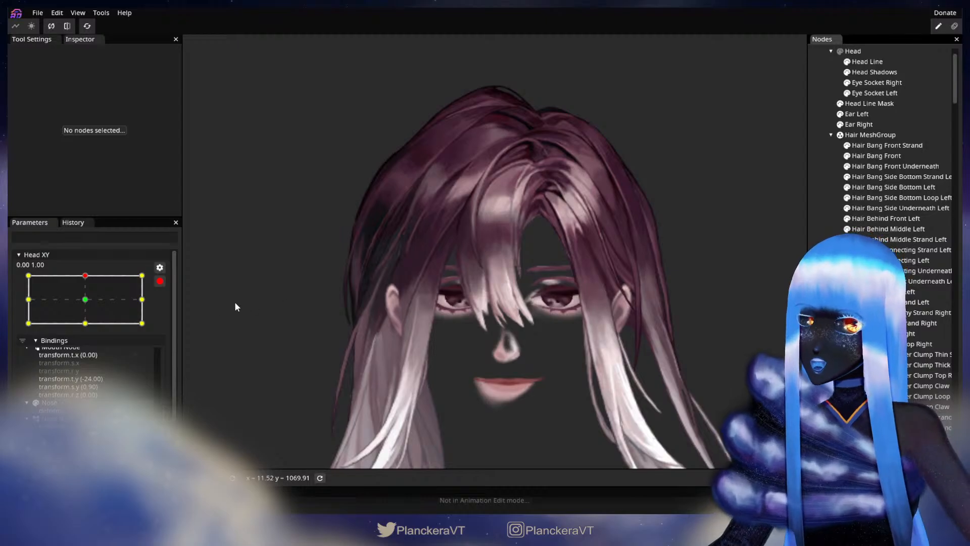
{"action": "left_click", "coordinate": [160, 281]}
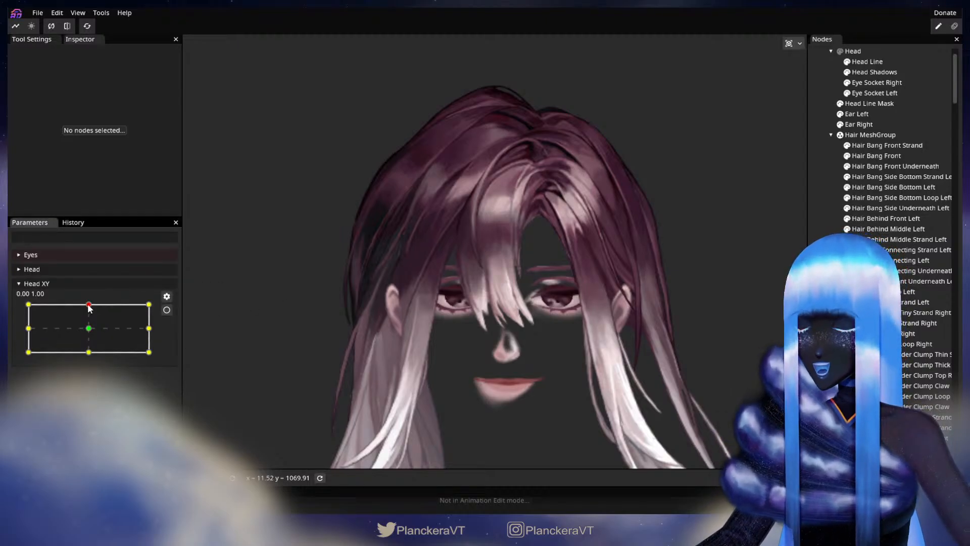
{"action": "mouse_move", "coordinate": [89, 308]}
{"action": "left_mouse_down"}
{"action": "mouse_move", "coordinate": [86, 330]}
{"action": "mouse_move", "coordinate": [84, 308]}
{"action": "left_mouse_up"}
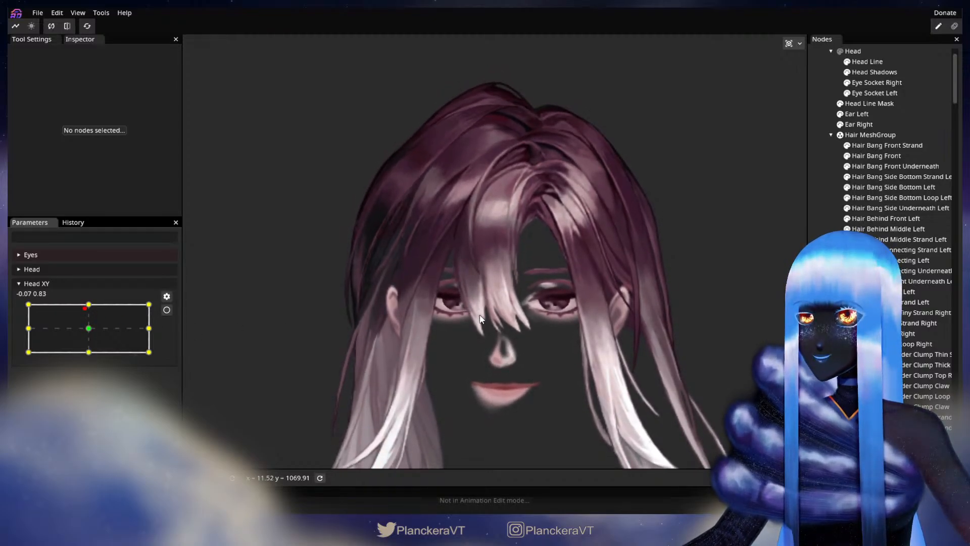
{"action": "mouse_move", "coordinate": [87, 308]}
{"action": "left_mouse_down"}
{"action": "mouse_move", "coordinate": [90, 328]}
{"action": "mouse_move", "coordinate": [91, 308]}
{"action": "left_mouse_up"}
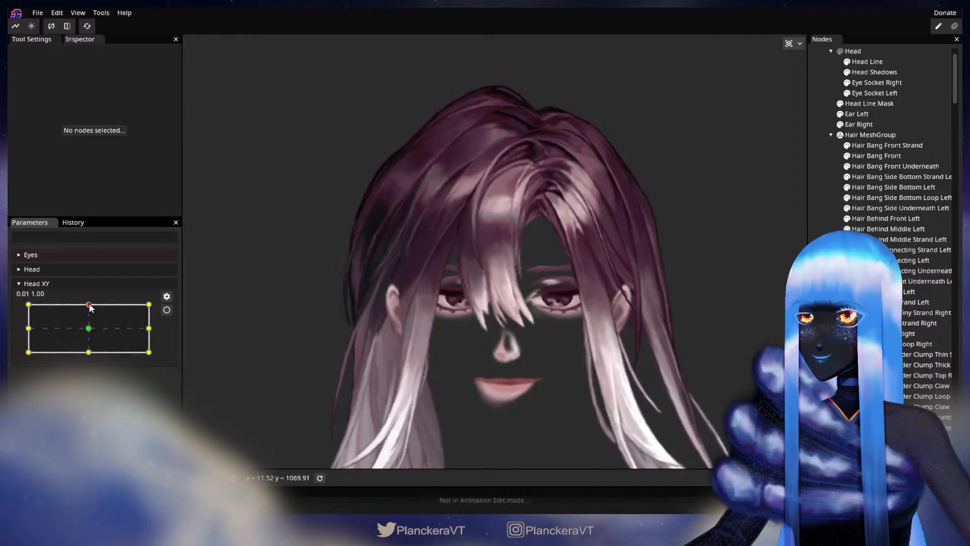
Step: Re-arm Head XY at 0.00, 1.00 and adjust Hair Bang Front's vertices around the gap between the left strand's tip and the thin middle strands
{"action": "left_click", "coordinate": [166, 310]}
{"action": "scroll", "coordinate": [457, 344], "scroll_direction": "up", "scroll_amount": 5}
{"action": "scroll", "coordinate": [485, 344], "scroll_direction": "up", "scroll_amount": 3}
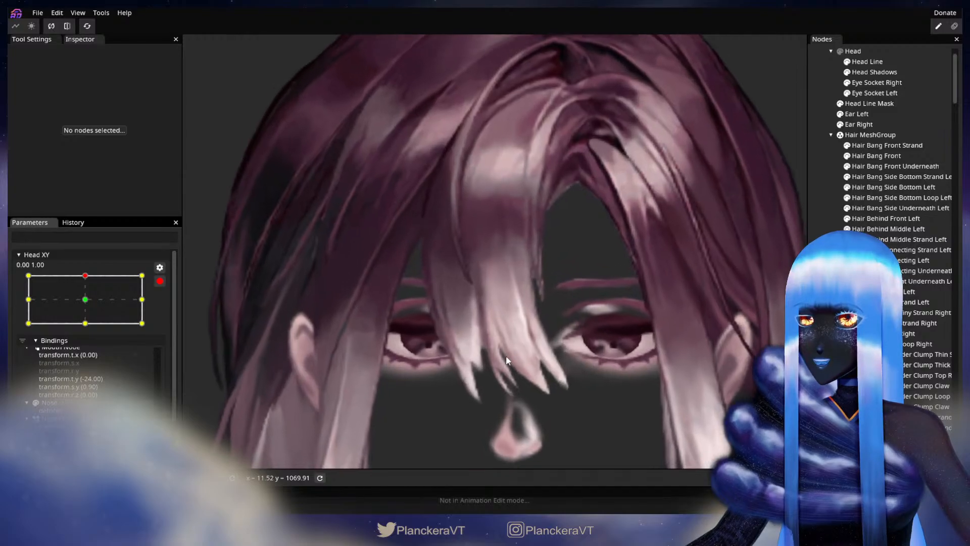
{"action": "left_click_drag", "start_coordinate": [528, 385], "coordinate": [583, 321]}
{"action": "scroll", "coordinate": [601, 311], "scroll_direction": "up", "scroll_amount": 5}
{"action": "left_click", "coordinate": [905, 157]}
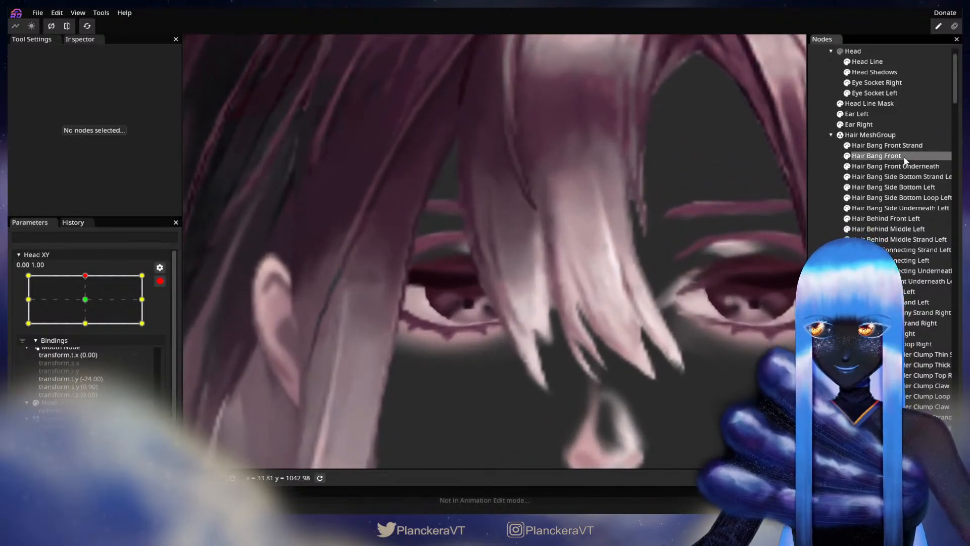
{"action": "scroll", "coordinate": [560, 360], "scroll_direction": "up", "scroll_amount": 3}
{"action": "left_click", "coordinate": [575, 366]}
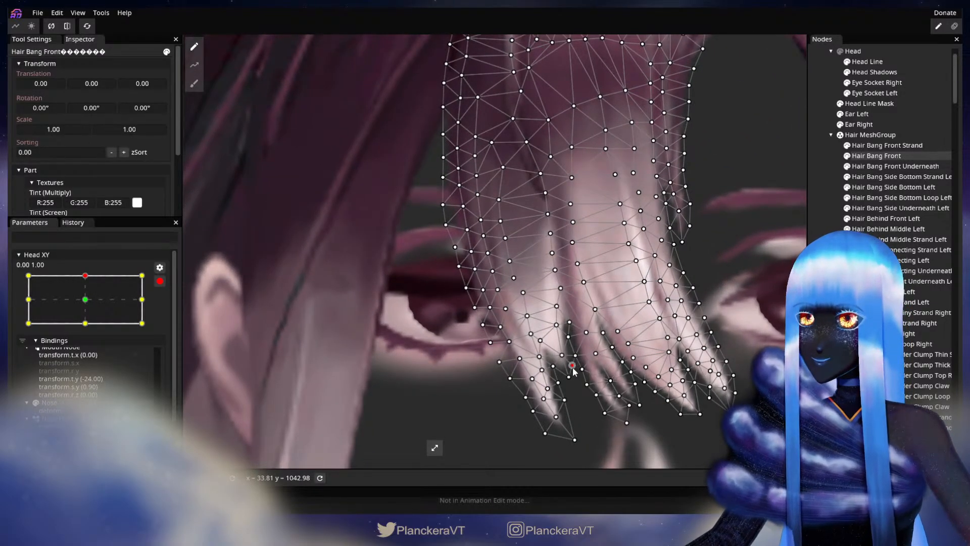
{"action": "left_click", "coordinate": [561, 357]}
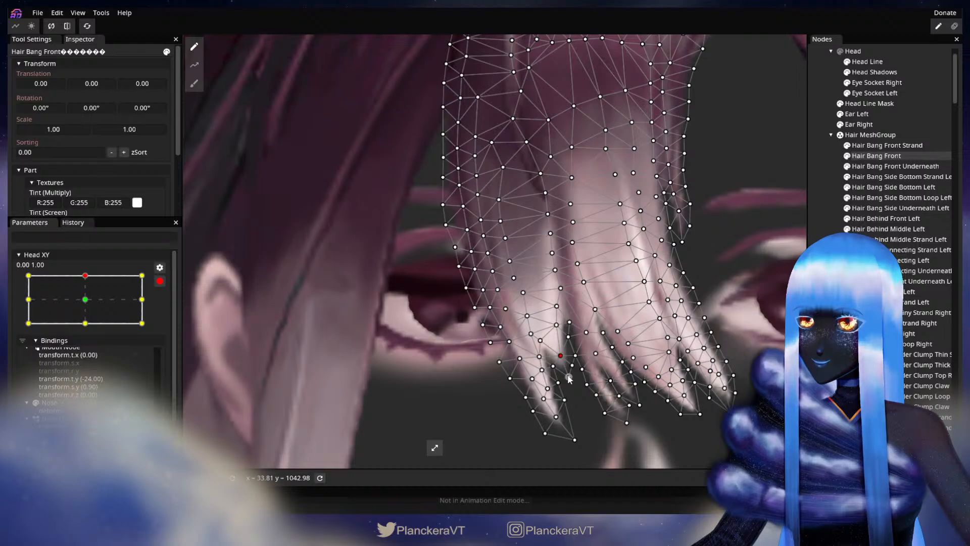
{"action": "scroll", "coordinate": [564, 380], "scroll_direction": "up", "scroll_amount": 2}
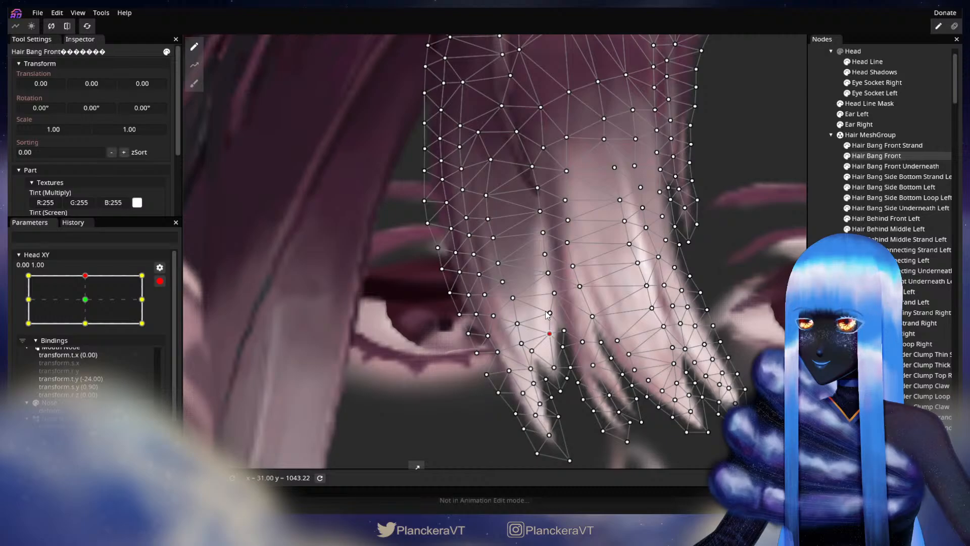
Step: Save the model, nudge Hair Bang Front's vertices in the left strand's lower part and tip, and deselect the mesh
{"action": "key", "text": "ctrl+s"}
{"action": "left_click", "coordinate": [553, 315]}
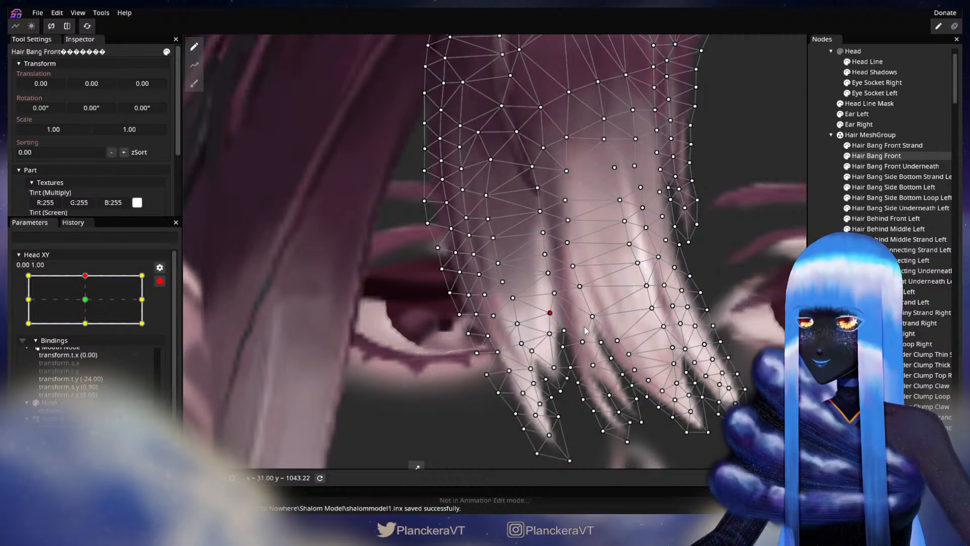
{"action": "scroll", "coordinate": [560, 324], "scroll_direction": "up", "scroll_amount": 2}
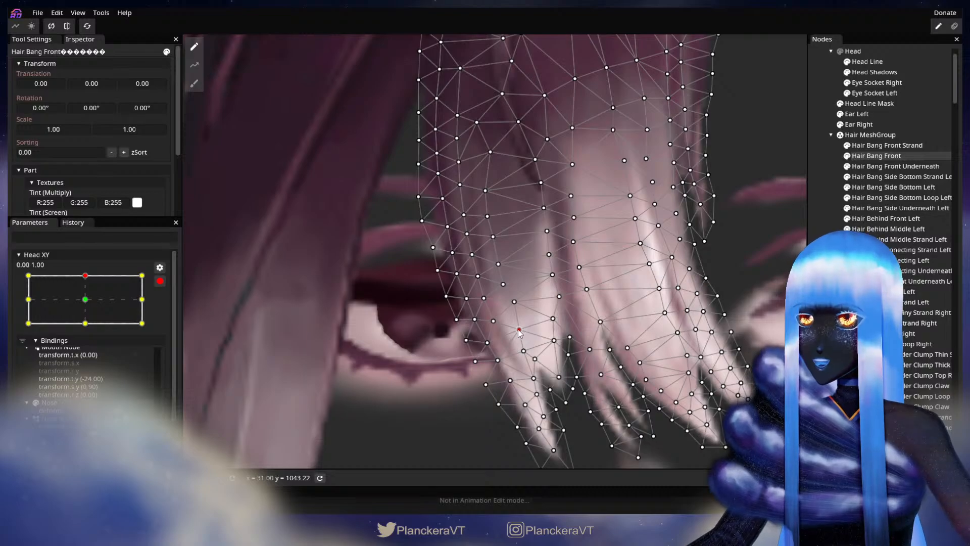
{"action": "left_click_drag", "start_coordinate": [520, 332], "coordinate": [517, 332]}
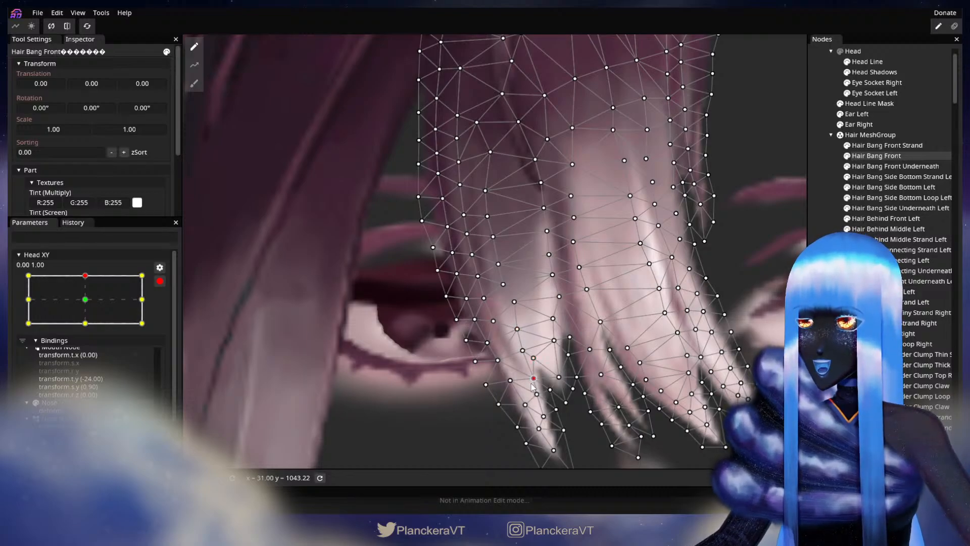
{"action": "left_click_drag", "start_coordinate": [531, 387], "coordinate": [528, 388]}
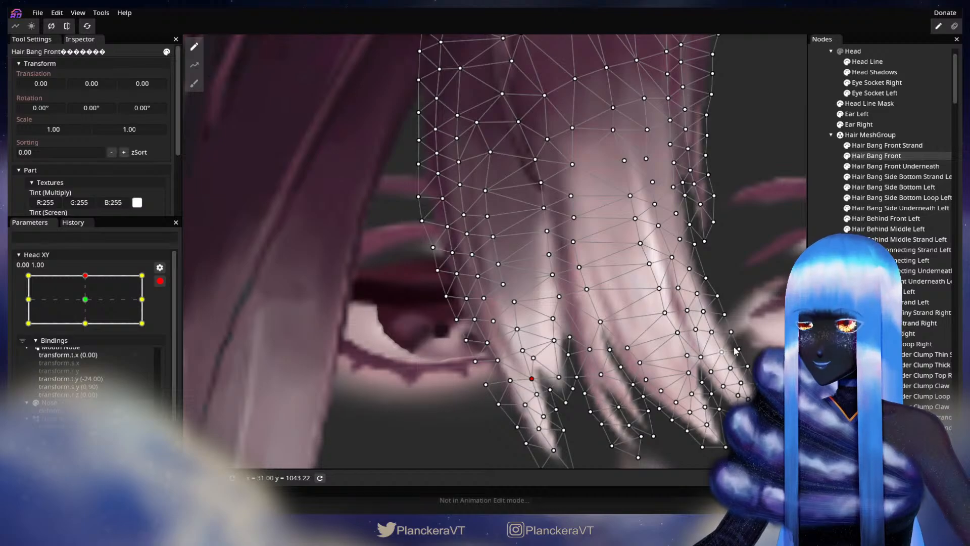
{"action": "key", "text": "Escape"}
Step: Disarm Head XY and sweep it from 0.00, 1.00 to about -0.07, 0.67 to inspect how the bangs move
{"action": "scroll", "coordinate": [641, 377], "scroll_direction": "down", "scroll_amount": 3}
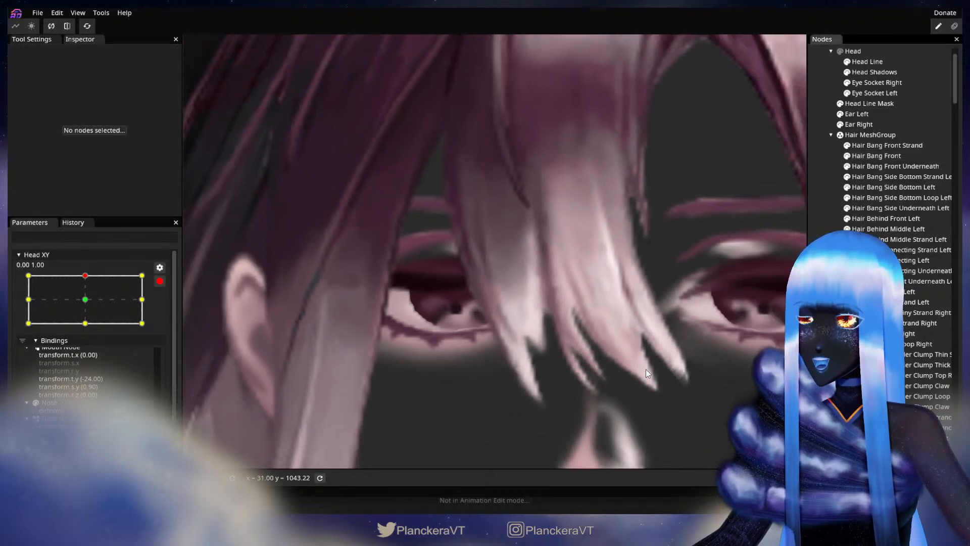
{"action": "scroll", "coordinate": [646, 374], "scroll_direction": "down", "scroll_amount": 5}
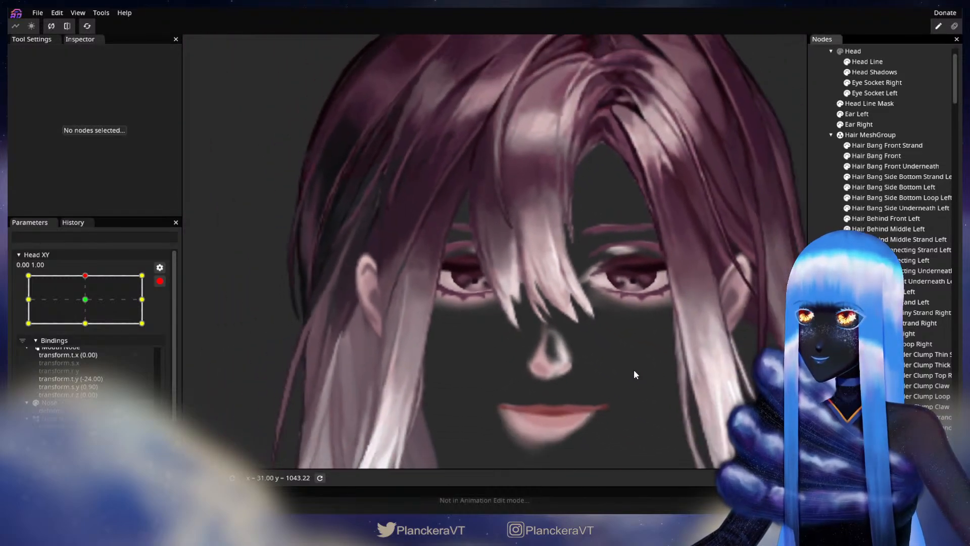
{"action": "scroll", "coordinate": [624, 377], "scroll_direction": "down", "scroll_amount": 3}
{"action": "scroll", "coordinate": [596, 301], "scroll_direction": "down", "scroll_amount": 1}
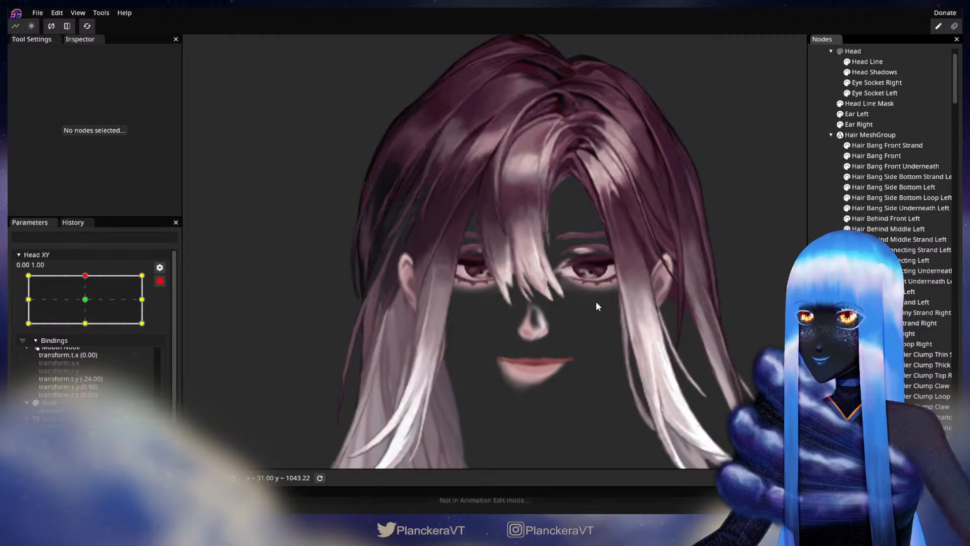
{"action": "left_click_drag", "start_coordinate": [596, 301], "coordinate": [556, 331]}
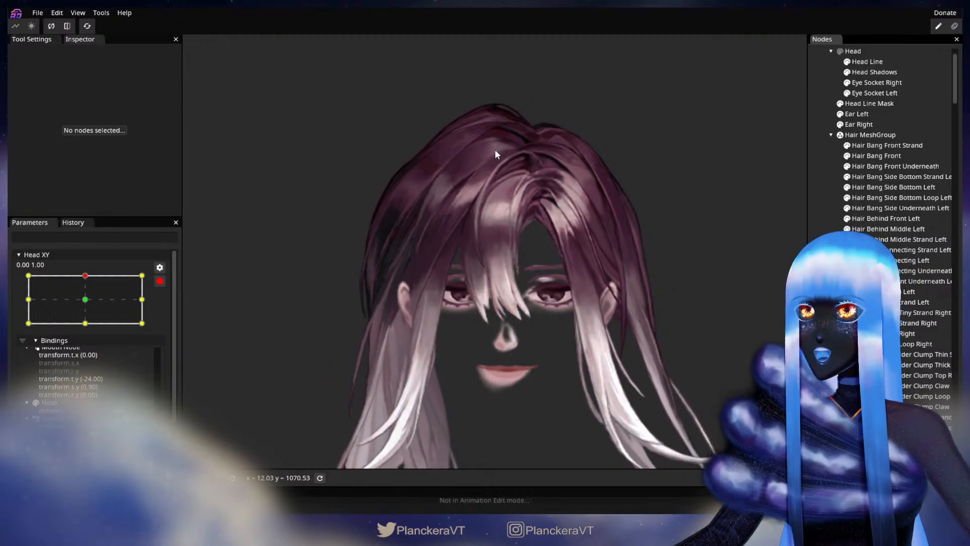
{"action": "left_click_drag", "start_coordinate": [544, 331], "coordinate": [537, 356]}
{"action": "scroll", "coordinate": [538, 359], "scroll_direction": "up", "scroll_amount": 2}
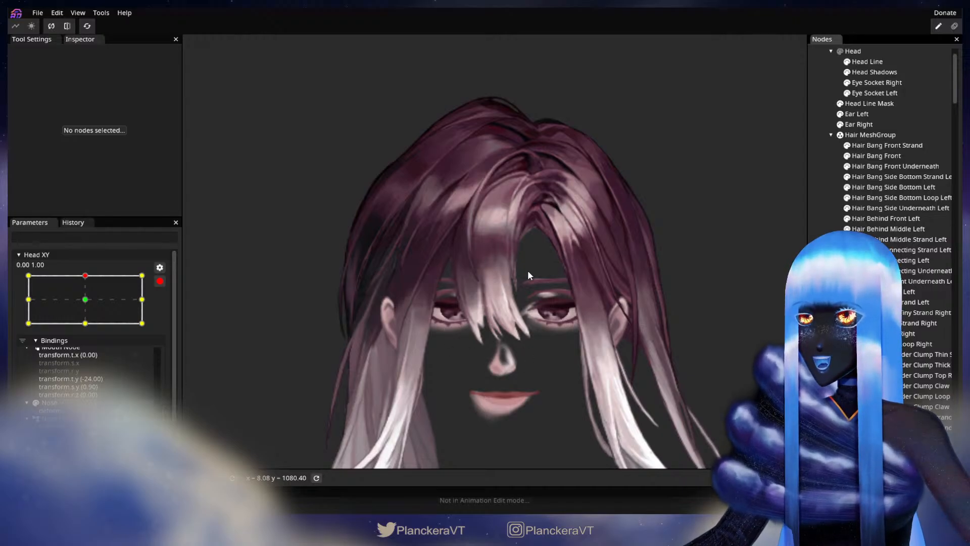
{"action": "left_click", "coordinate": [160, 281]}
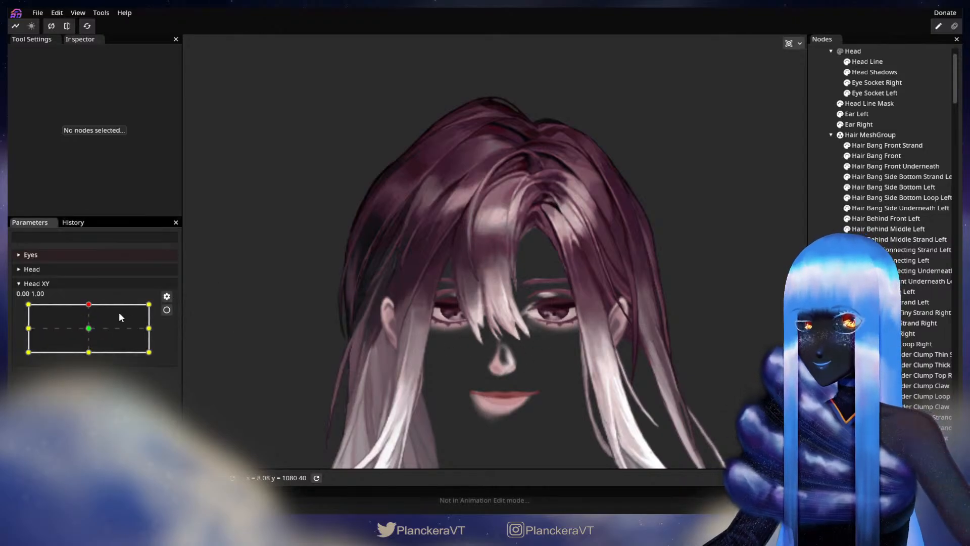
{"action": "left_click_drag", "start_coordinate": [89, 305], "coordinate": [88, 331]}
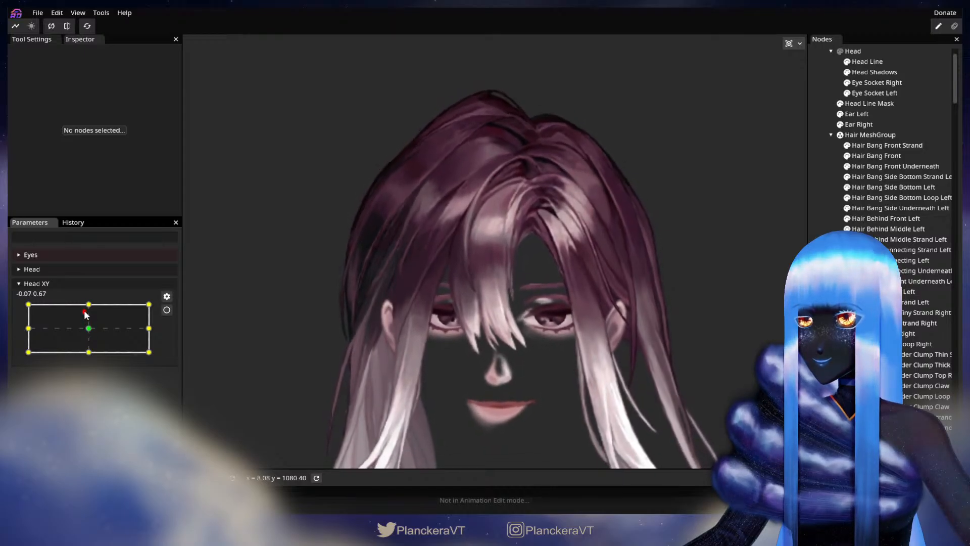
Step: Re-arm Head XY at 0.00, 1.00, reposition Hair Bang Front's vertices along the left strand's inner edge and middle, and deselect it
{"action": "left_click", "coordinate": [167, 310]}
{"action": "scroll", "coordinate": [396, 353], "scroll_direction": "up", "scroll_amount": 5}
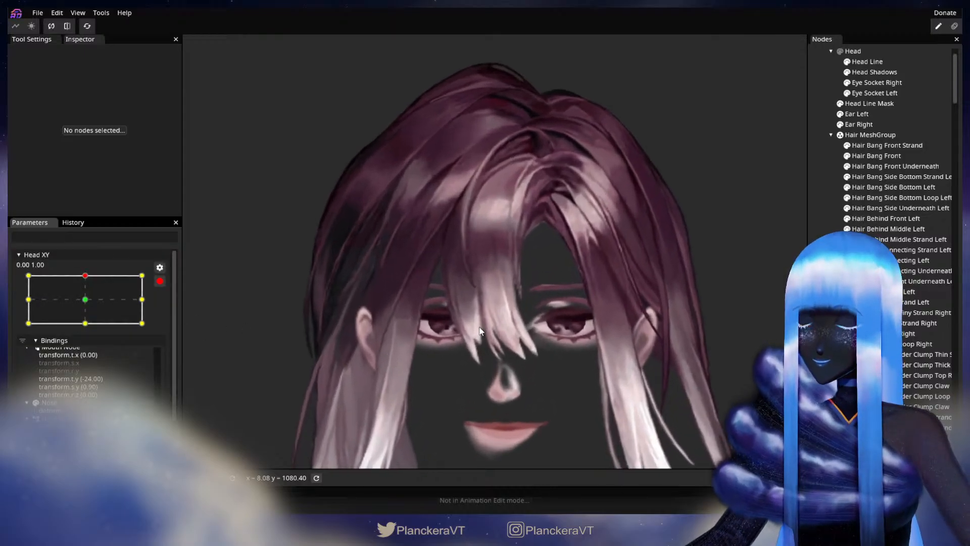
{"action": "scroll", "coordinate": [514, 287], "scroll_direction": "up", "scroll_amount": 5}
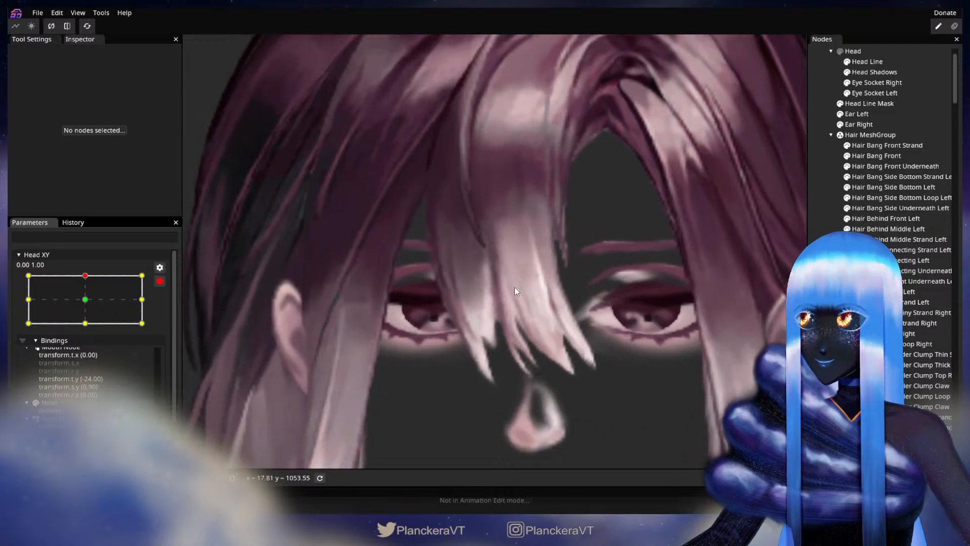
{"action": "left_click", "coordinate": [865, 157]}
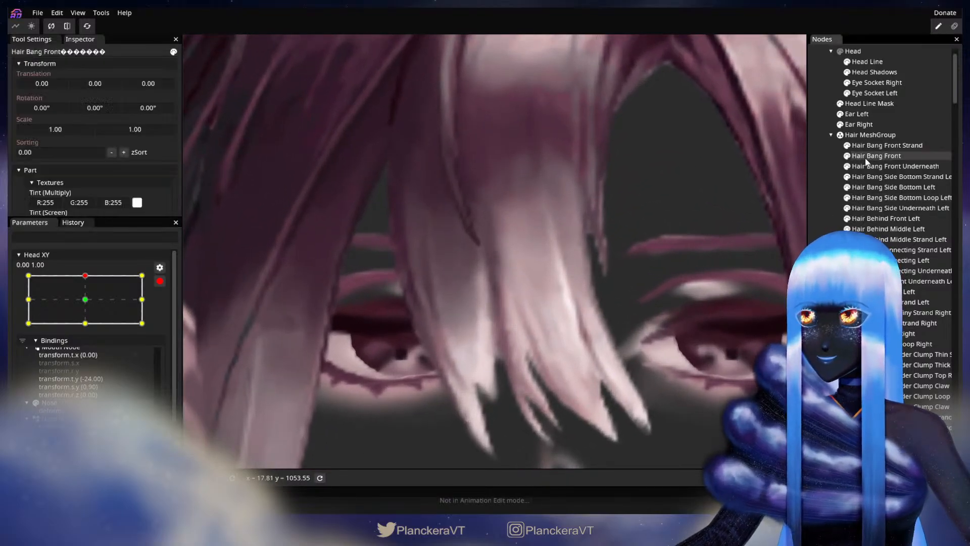
{"action": "scroll", "coordinate": [502, 329], "scroll_direction": "up", "scroll_amount": 3}
{"action": "left_click", "coordinate": [489, 307]}
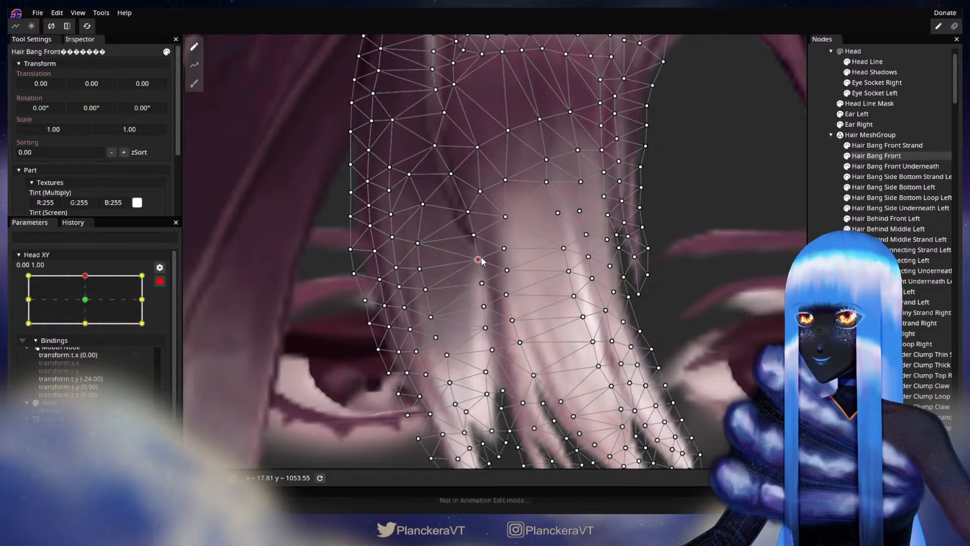
{"action": "left_click_drag", "start_coordinate": [490, 320], "coordinate": [511, 299]}
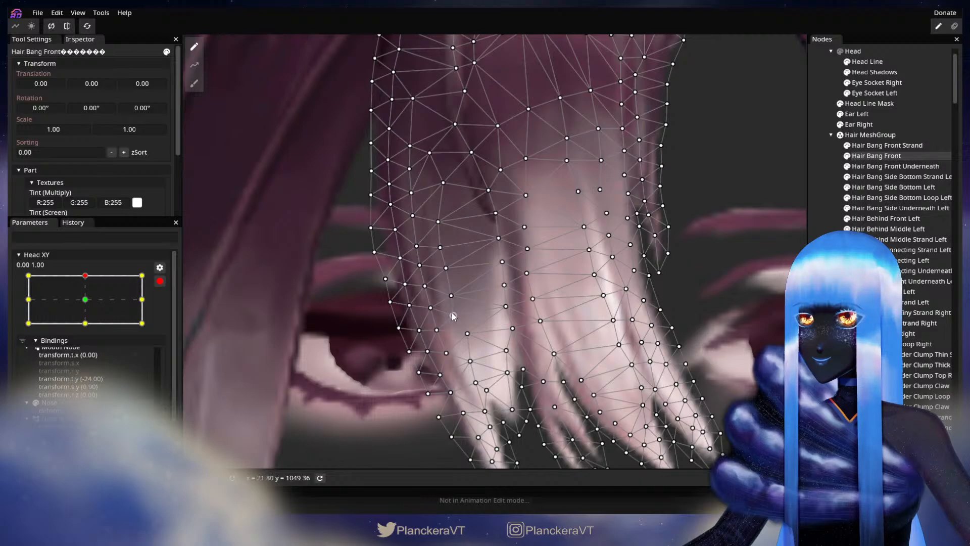
{"action": "left_click", "coordinate": [453, 315]}
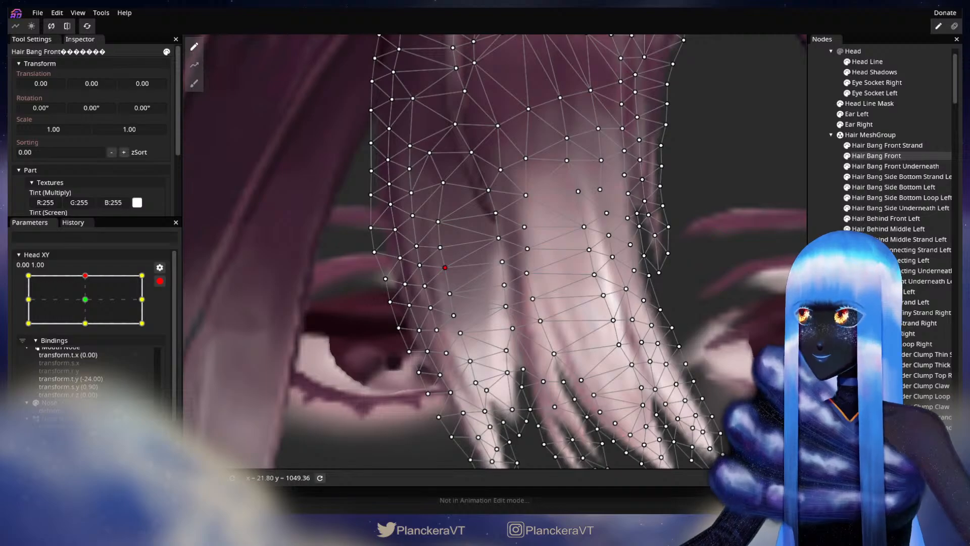
{"action": "left_click", "coordinate": [880, 438]}
Step: Disarm Head XY and sweep it sideways from 0.00, 1.00 to about -0.15, 1.00 to check the bangs' deformation
{"action": "scroll", "coordinate": [619, 397], "scroll_direction": "down", "scroll_amount": 5}
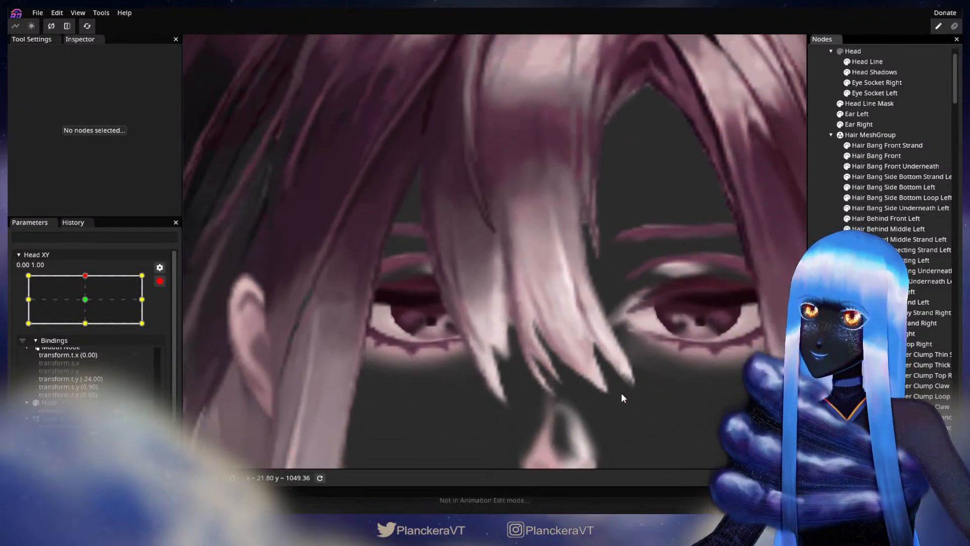
{"action": "scroll", "coordinate": [621, 392], "scroll_direction": "down", "scroll_amount": 8}
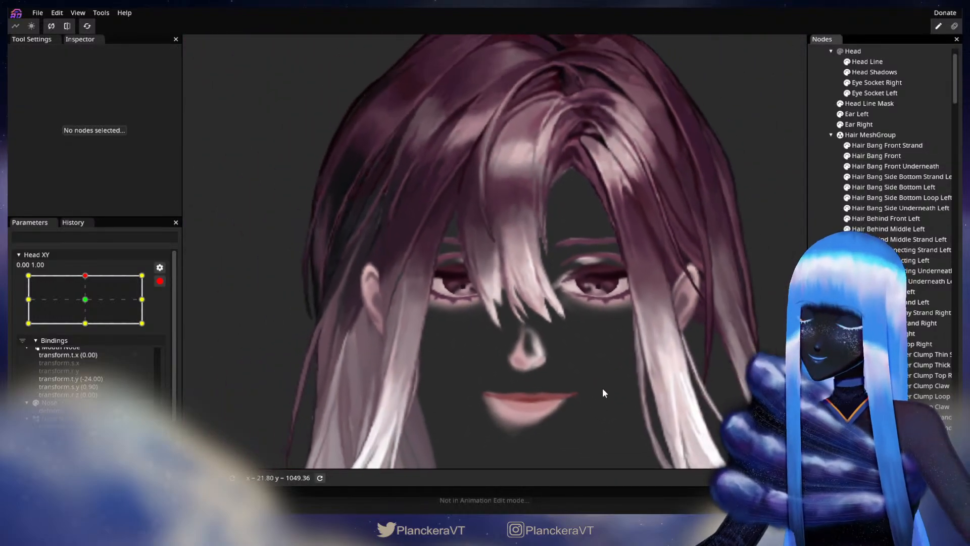
{"action": "scroll", "coordinate": [606, 374], "scroll_direction": "down", "scroll_amount": 5}
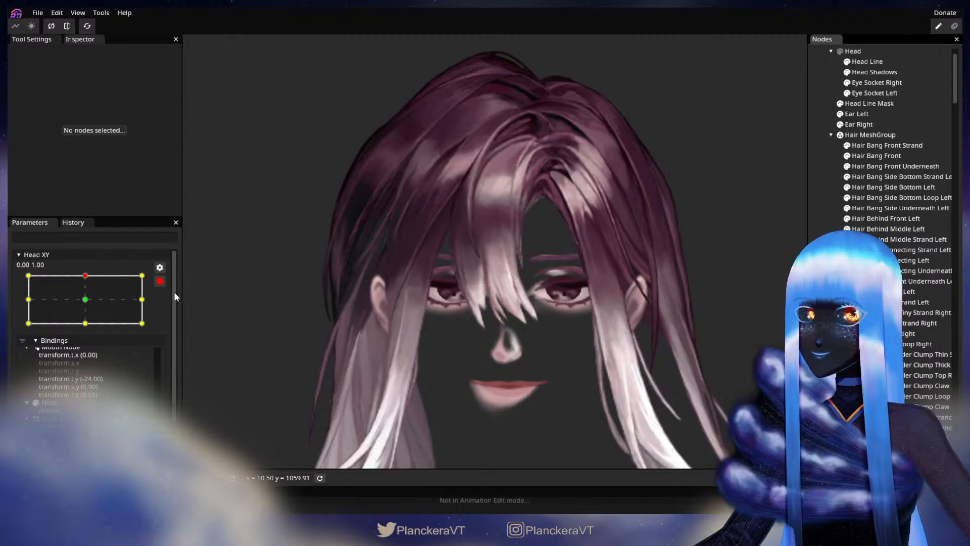
{"action": "mouse_move", "coordinate": [89, 305]}
{"action": "left_mouse_down"}
{"action": "mouse_move", "coordinate": [86, 345]}
{"action": "mouse_move", "coordinate": [81, 307]}
{"action": "left_mouse_up"}
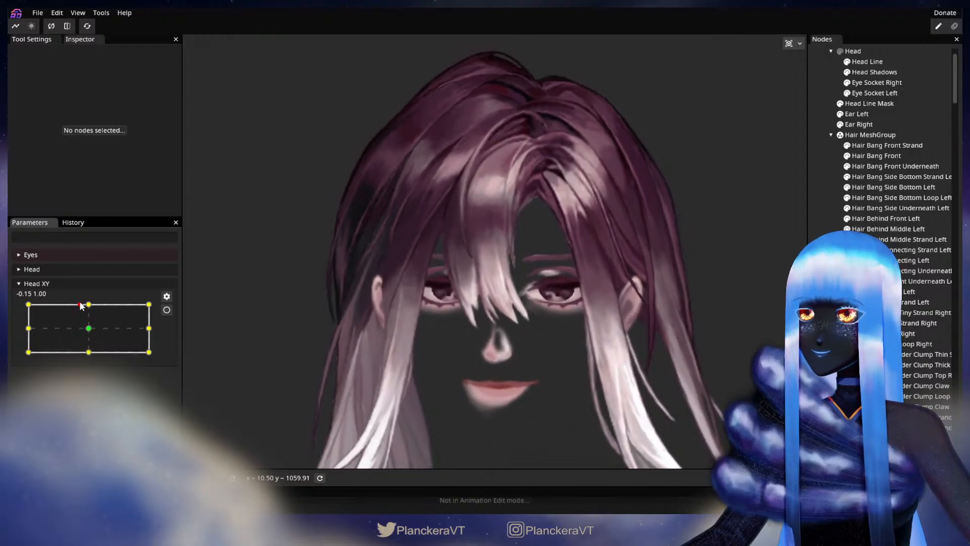
Step: Re-arm Head XY at 0.00, 1.00, fine-tune Hair Bang Front's vertices along the left strand's inner edge, and deselect the mesh
{"action": "left_click", "coordinate": [167, 310]}
{"action": "scroll", "coordinate": [289, 337], "scroll_direction": "up", "scroll_amount": 5}
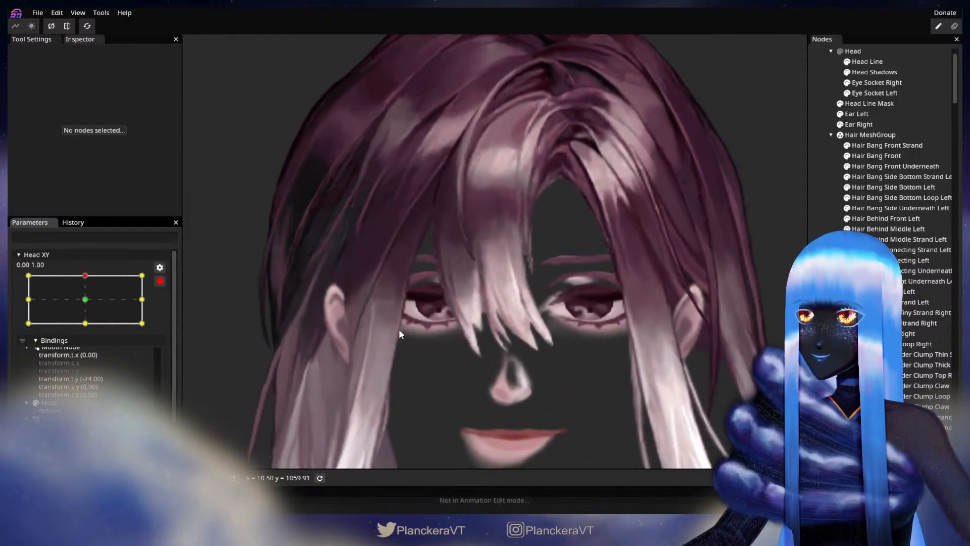
{"action": "scroll", "coordinate": [470, 359], "scroll_direction": "up", "scroll_amount": 3}
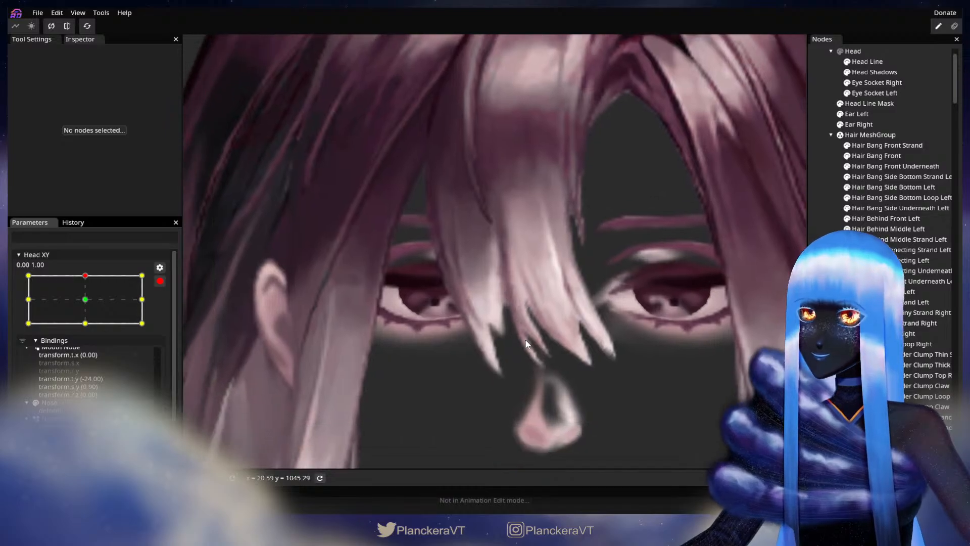
{"action": "scroll", "coordinate": [538, 327], "scroll_direction": "up", "scroll_amount": 2}
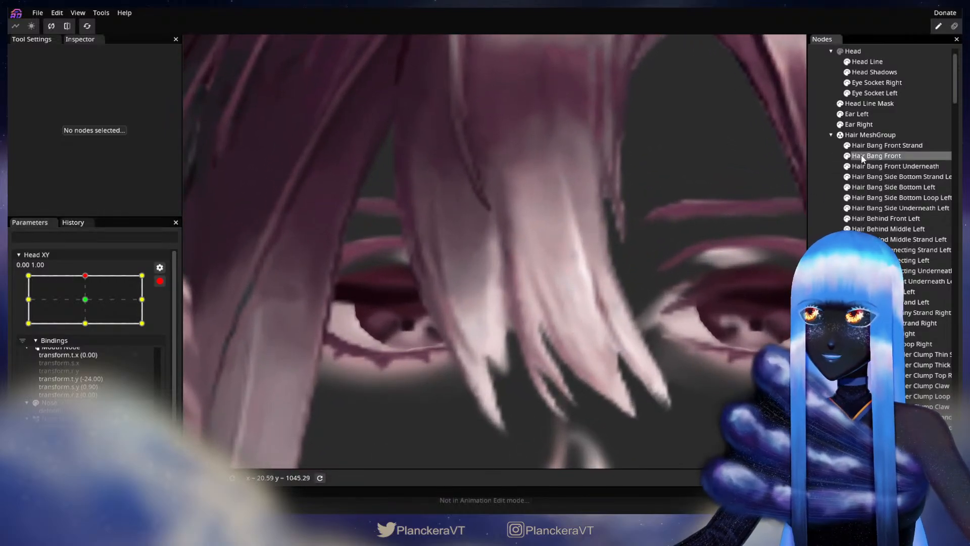
{"action": "left_click", "coordinate": [861, 157]}
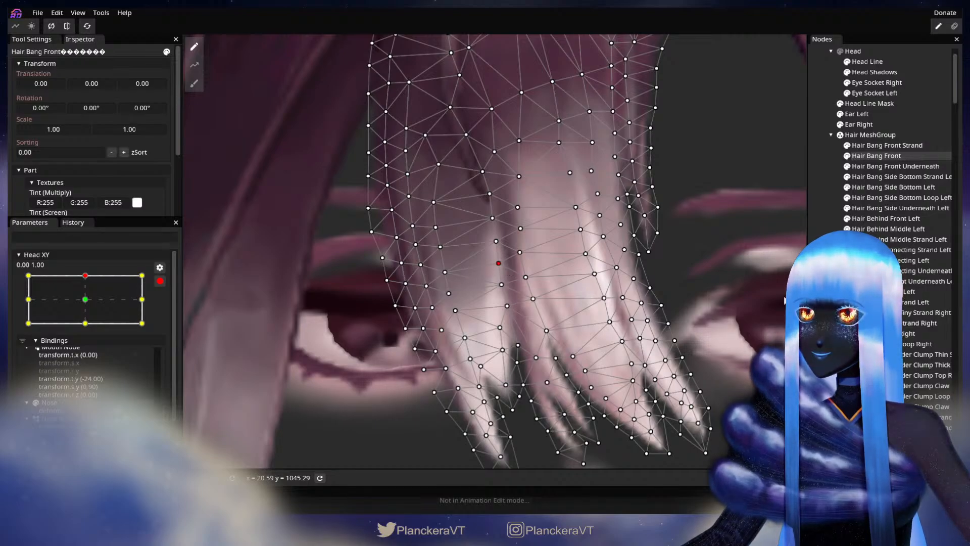
{"action": "left_click", "coordinate": [876, 155]}
Step: Disarm Head XY and move it around 0.00, 1.00 to review the whole head's hair motion
{"action": "scroll", "coordinate": [542, 329], "scroll_direction": "down", "scroll_amount": 4}
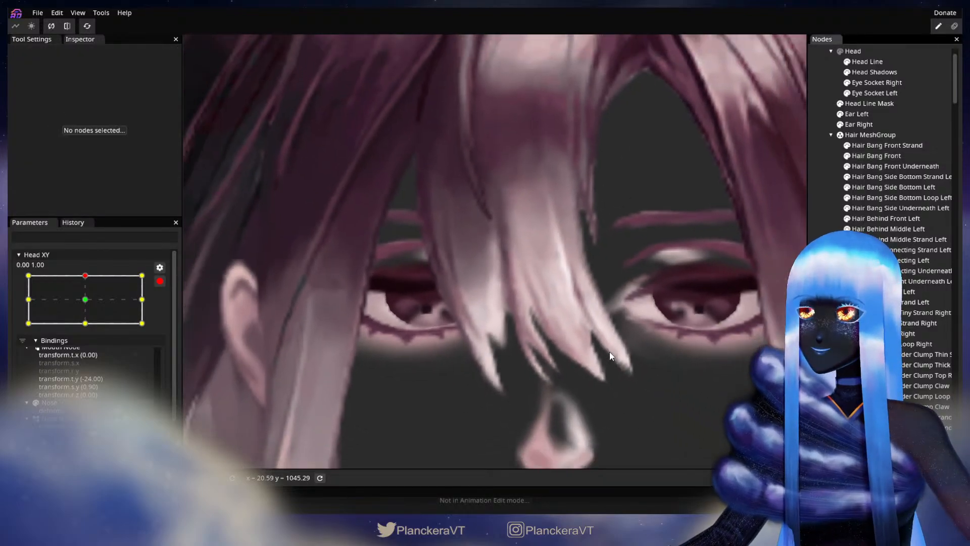
{"action": "scroll", "coordinate": [610, 356], "scroll_direction": "down", "scroll_amount": 5}
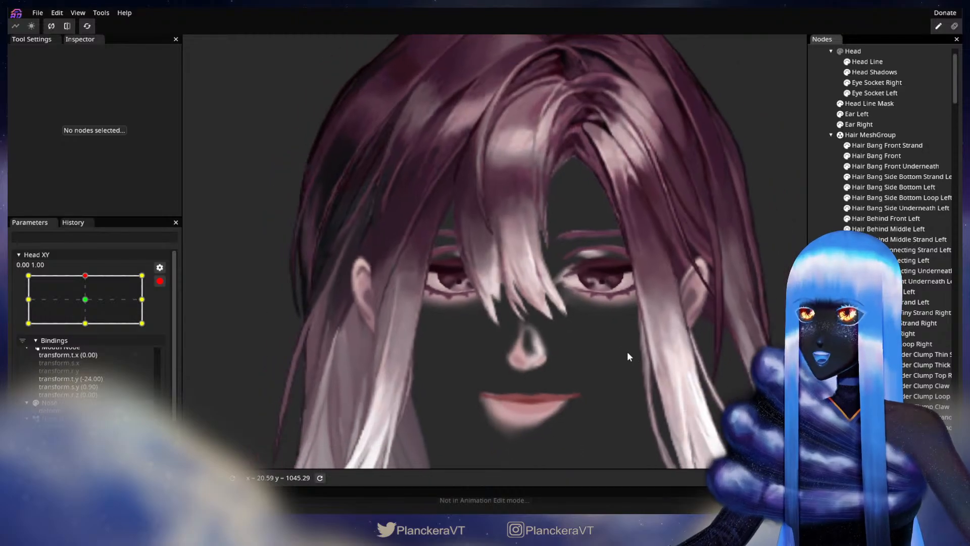
{"action": "scroll", "coordinate": [629, 356], "scroll_direction": "down", "scroll_amount": 3}
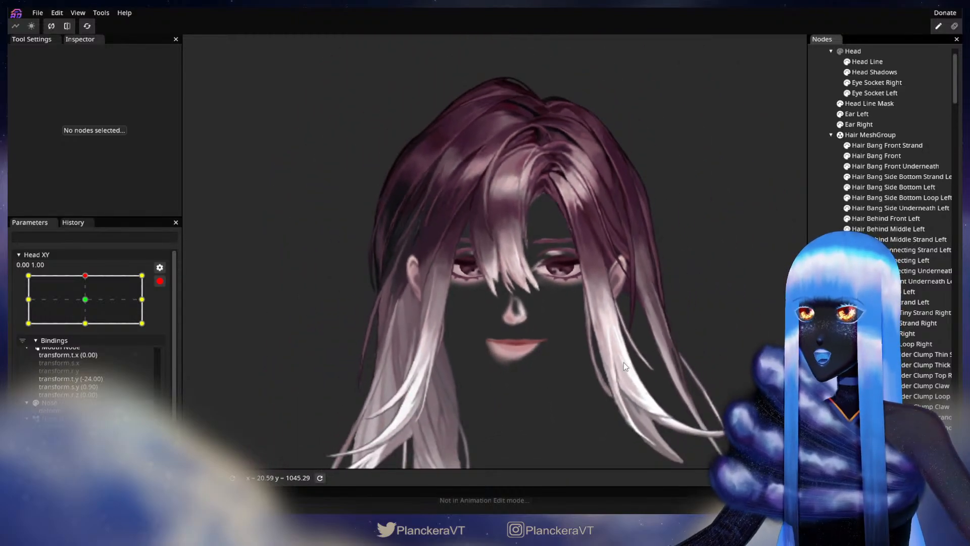
{"action": "scroll", "coordinate": [619, 374], "scroll_direction": "down", "scroll_amount": 2}
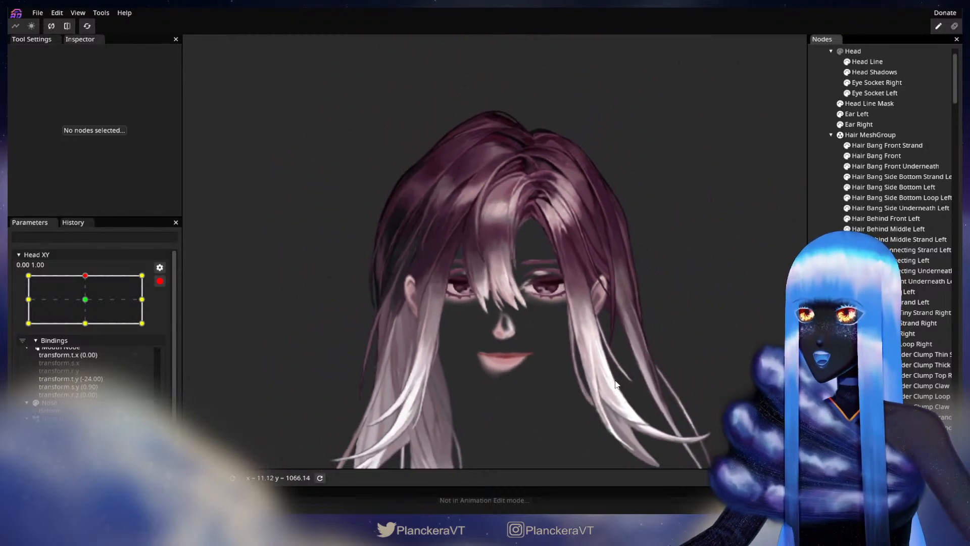
{"action": "left_click", "coordinate": [158, 282]}
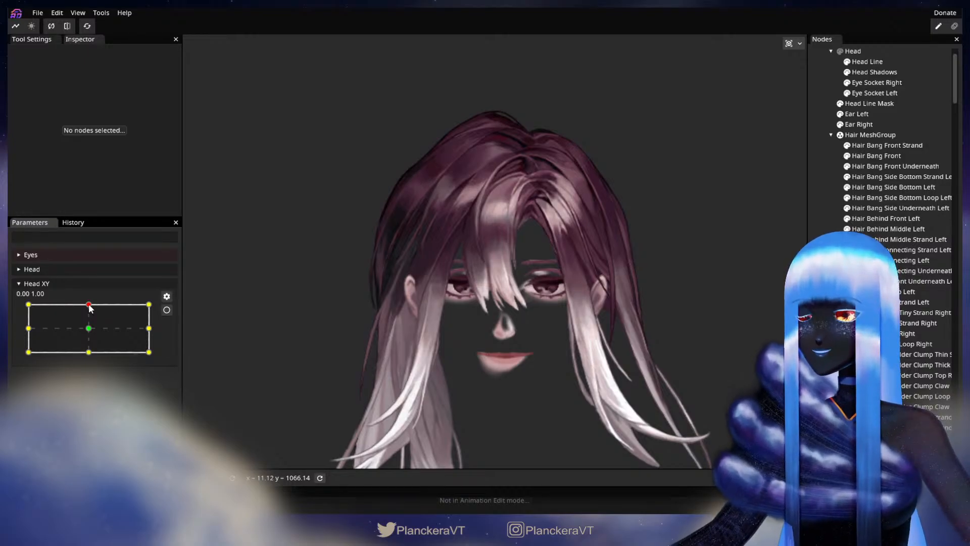
{"action": "mouse_move", "coordinate": [89, 304]}
{"action": "left_mouse_down"}
{"action": "mouse_move", "coordinate": [91, 355]}
{"action": "mouse_move", "coordinate": [90, 306]}
{"action": "left_mouse_up"}
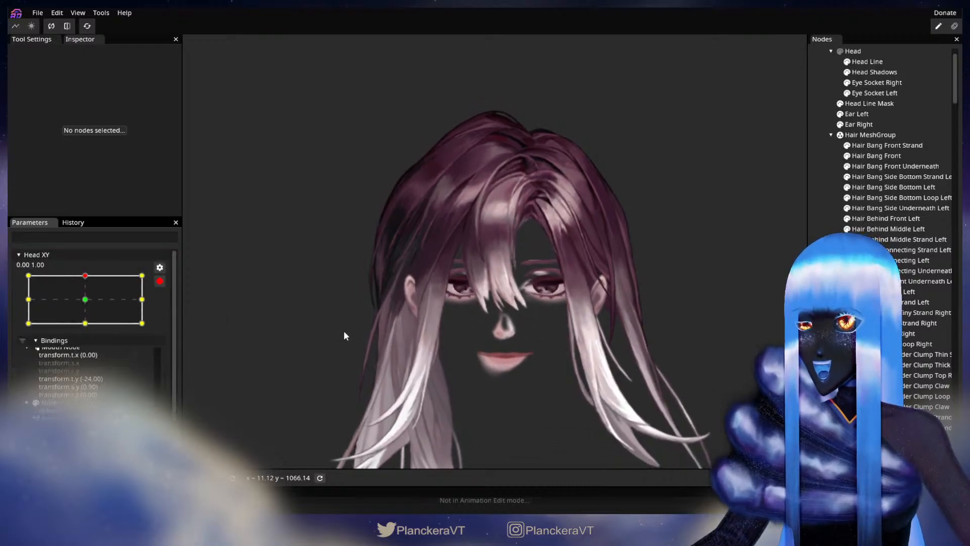
Step: Fine-tune Hair Bang Front's vertices around the tip of the thin dark strand at Head XY 0.00, 1.00, and deselect the mesh
{"action": "scroll", "coordinate": [562, 304], "scroll_direction": "up", "scroll_amount": 5}
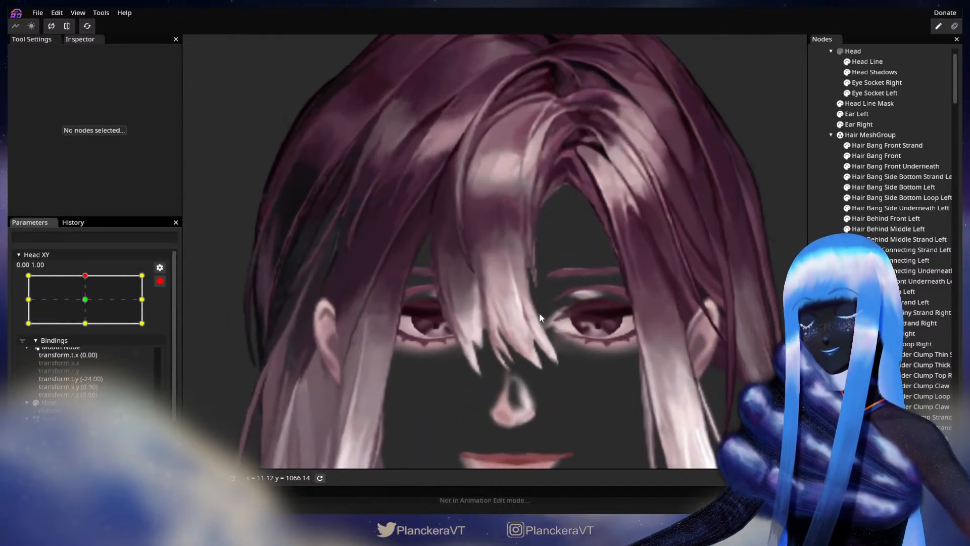
{"action": "scroll", "coordinate": [540, 317], "scroll_direction": "up", "scroll_amount": 4}
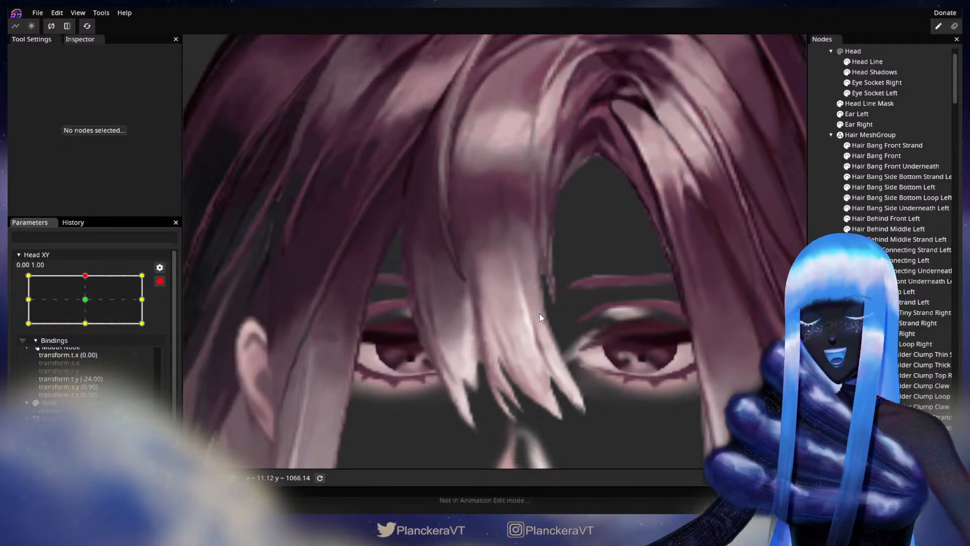
{"action": "scroll", "coordinate": [540, 318], "scroll_direction": "up", "scroll_amount": 4}
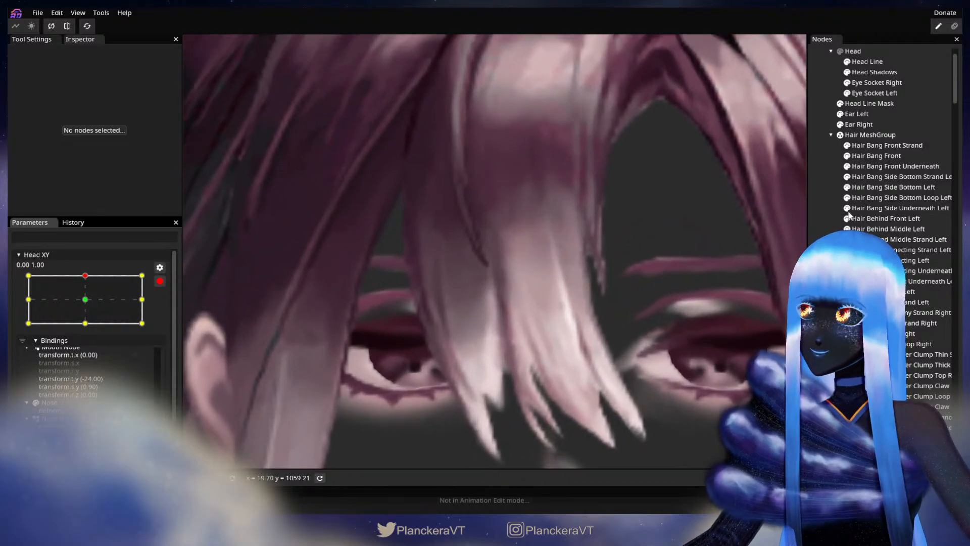
{"action": "left_click", "coordinate": [885, 156]}
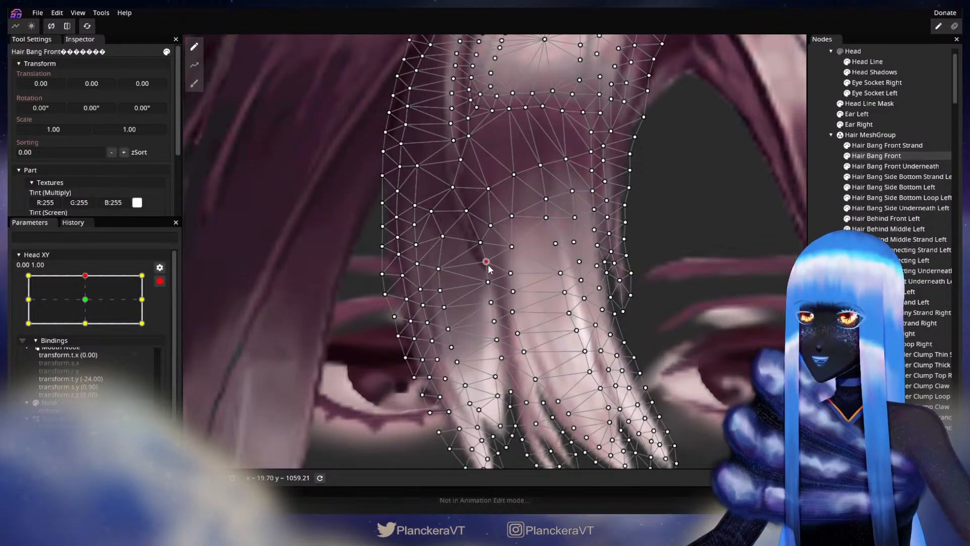
{"action": "left_click", "coordinate": [577, 395]}
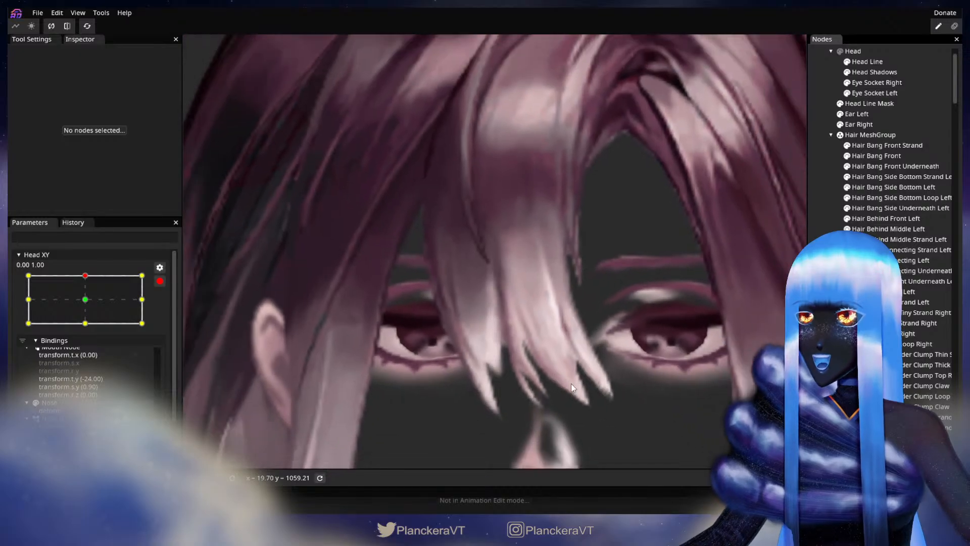
Step: Disarm Head XY and sweep it vertically from 0.00, 1.00 down to about -0.04, -0.94 to check the bangs' deformation
{"action": "scroll", "coordinate": [604, 355], "scroll_direction": "down", "scroll_amount": 5}
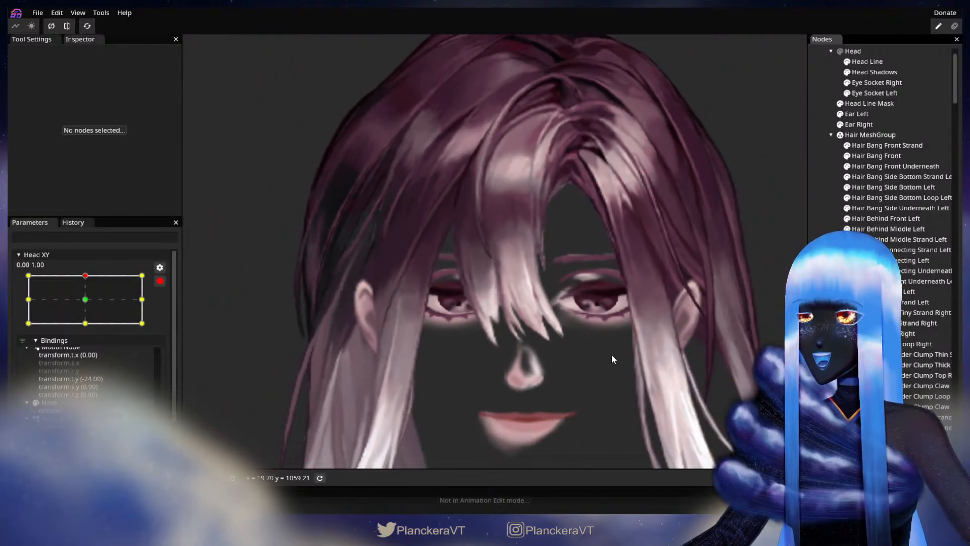
{"action": "scroll", "coordinate": [609, 371], "scroll_direction": "down", "scroll_amount": 2}
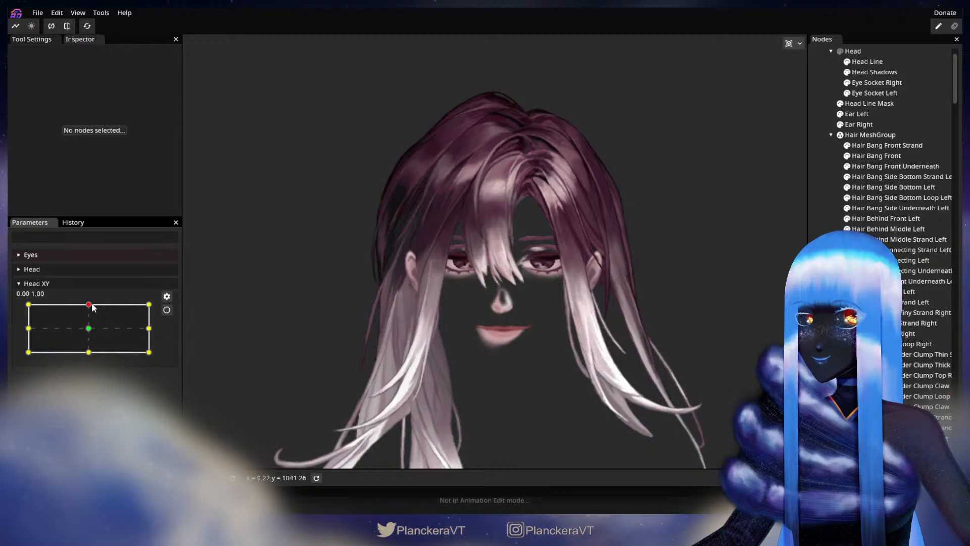
{"action": "left_click_drag", "start_coordinate": [88, 304], "coordinate": [88, 354]}
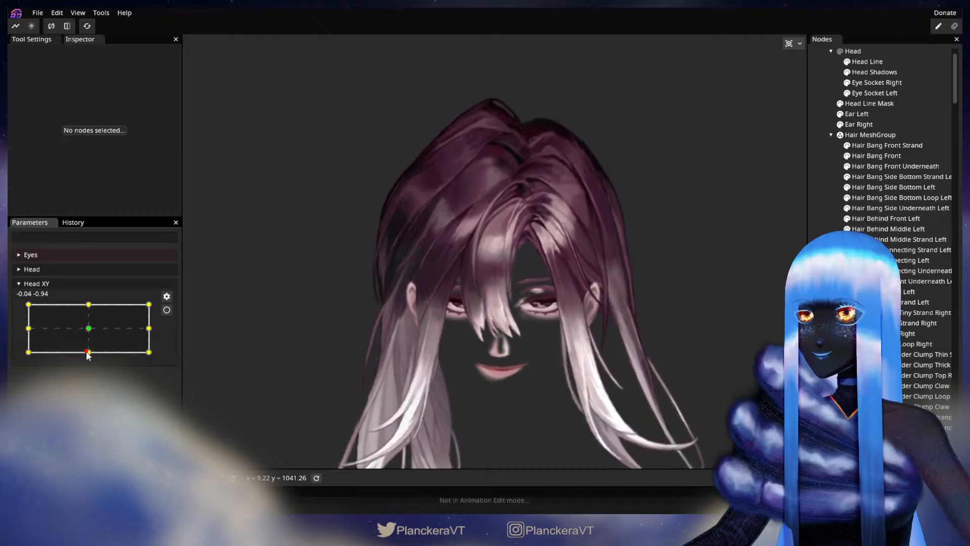
Step: Arm Head XY at 0.00, -1.00 and open Hair Bang Front's mesh for deforming around its lower strands
{"action": "left_click", "coordinate": [167, 310]}
{"action": "scroll", "coordinate": [500, 356], "scroll_direction": "up", "scroll_amount": 5}
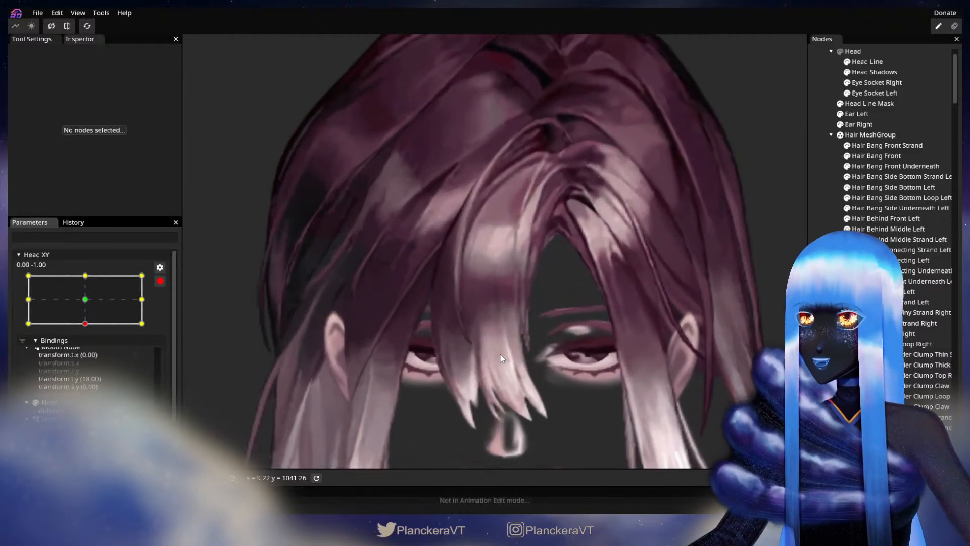
{"action": "scroll", "coordinate": [501, 356], "scroll_direction": "up", "scroll_amount": 3}
{"action": "left_click", "coordinate": [870, 157]}
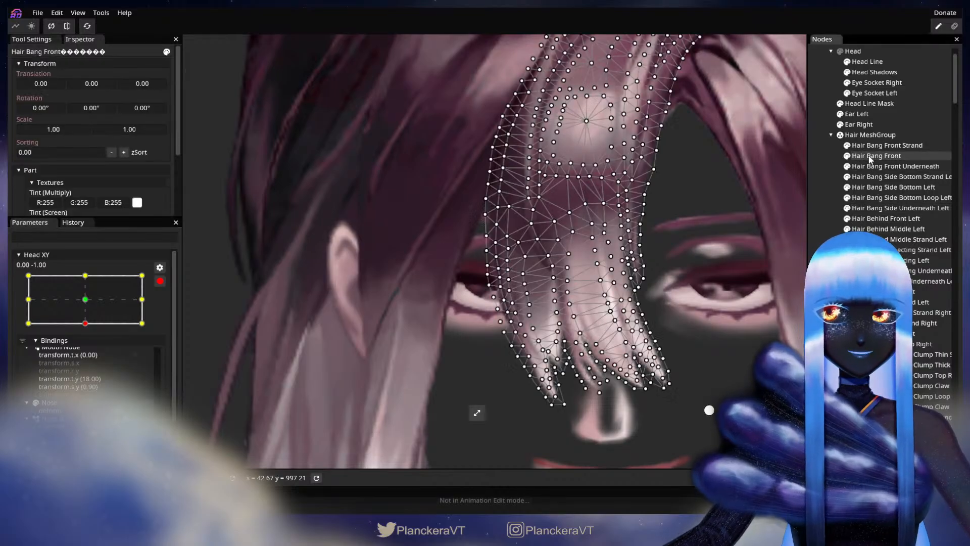
{"action": "scroll", "coordinate": [406, 165], "scroll_direction": "up", "scroll_amount": 3}
{"action": "left_click_drag", "start_coordinate": [405, 166], "coordinate": [340, 179]}
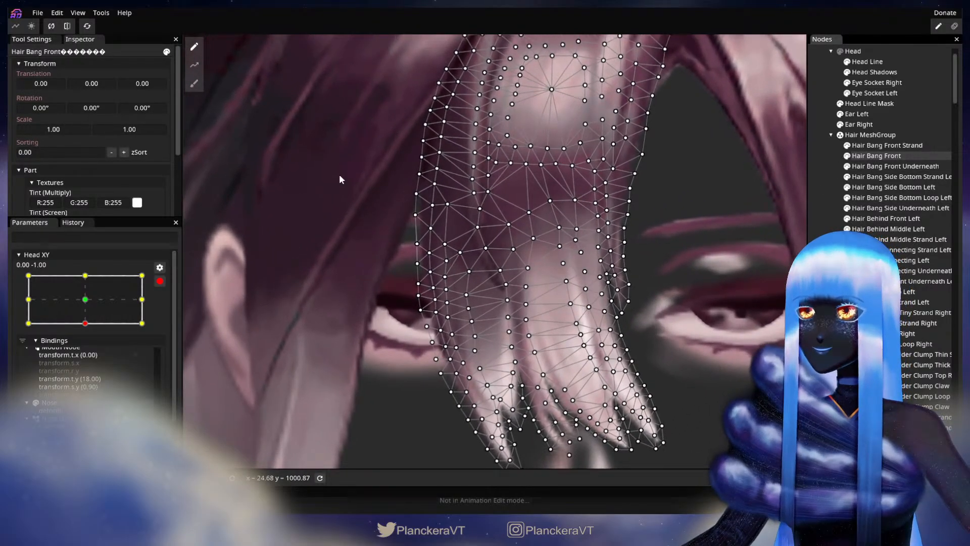
Step: Reshape Hair Bang Front's mesh near the thin dark strand's tip with the Circle Brush at size 10.00, and deselect it
{"action": "left_click", "coordinate": [193, 85]}
{"action": "scroll", "coordinate": [296, 231], "scroll_direction": "up", "scroll_amount": 1}
{"action": "mouse_move", "coordinate": [784, 161]}
{"action": "left_mouse_down"}
{"action": "mouse_move", "coordinate": [619, 166]}
{"action": "mouse_move", "coordinate": [826, 115]}
{"action": "left_mouse_up"}
{"action": "scroll", "coordinate": [504, 266], "scroll_direction": "up", "scroll_amount": 1}
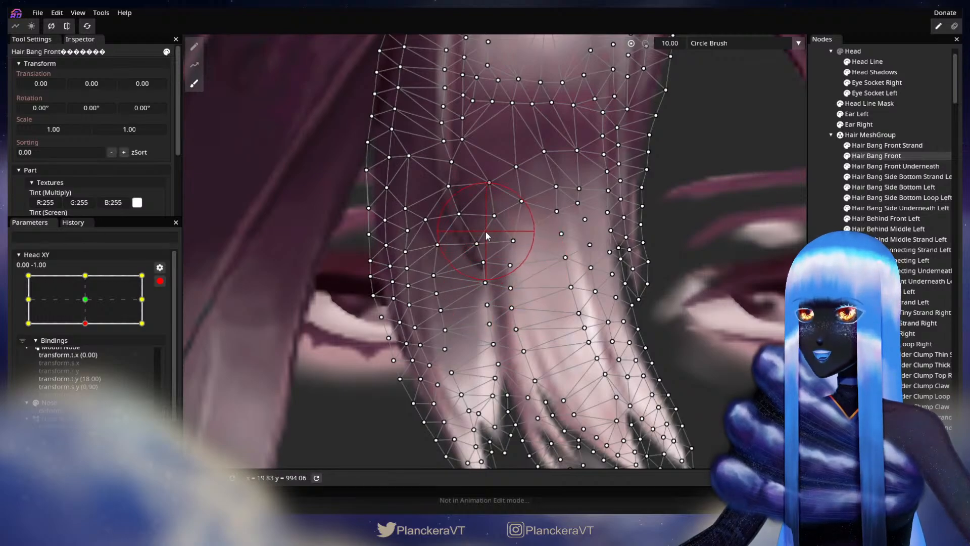
{"action": "left_click", "coordinate": [820, 247]}
Step: Disarm Head XY and sweep it from 0.00, -1.00 up to about -0.02, 0.85 to check the bangs' vertical motion
{"action": "scroll", "coordinate": [705, 315], "scroll_direction": "down", "scroll_amount": 5}
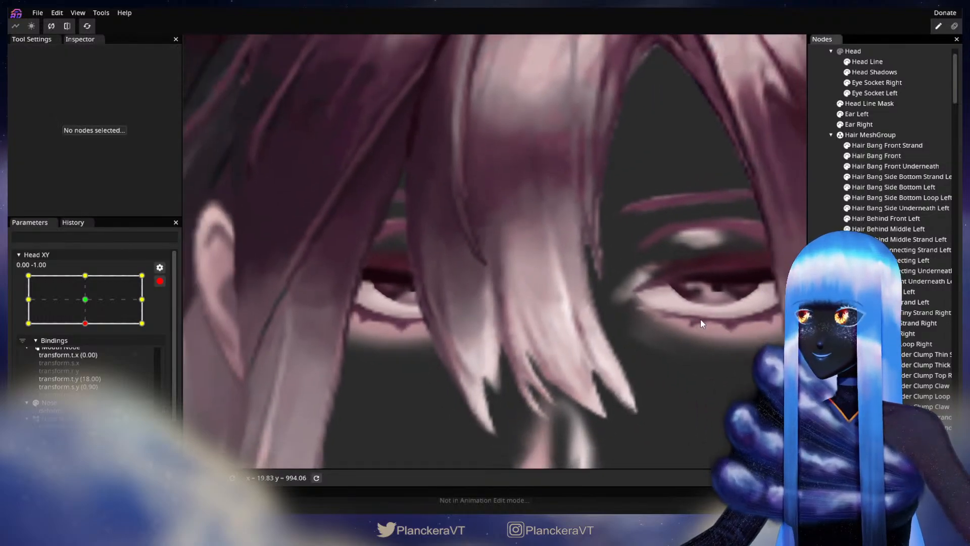
{"action": "scroll", "coordinate": [701, 318], "scroll_direction": "down", "scroll_amount": 5}
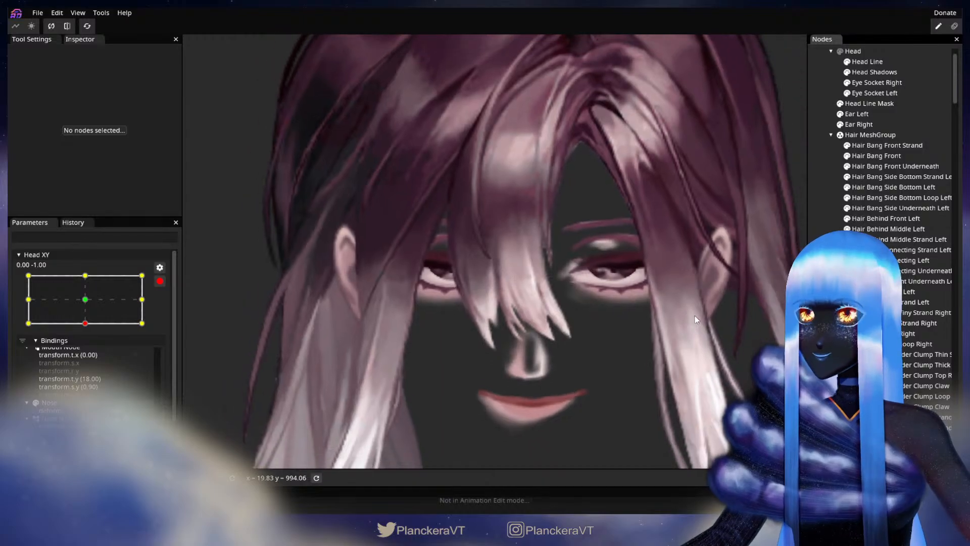
{"action": "scroll", "coordinate": [631, 308], "scroll_direction": "down", "scroll_amount": 4}
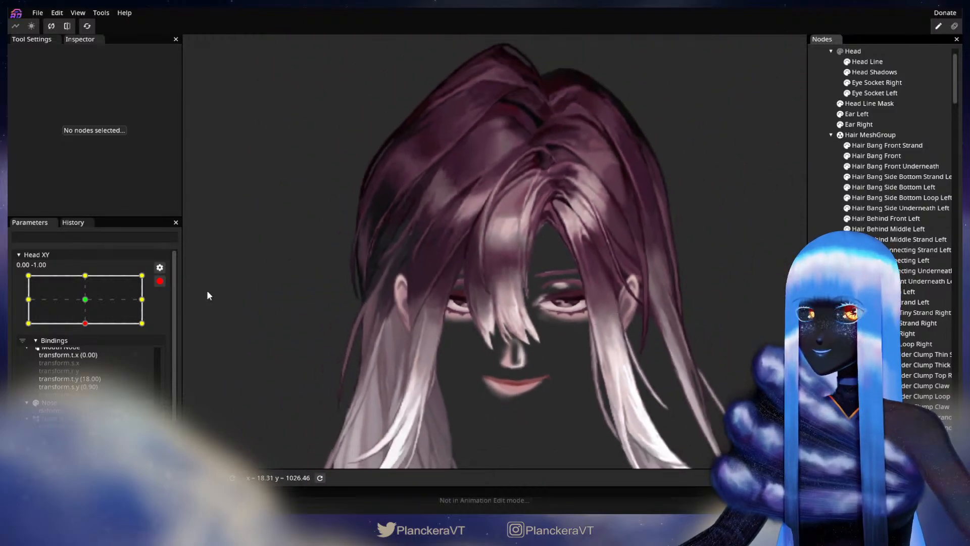
{"action": "left_click", "coordinate": [161, 281]}
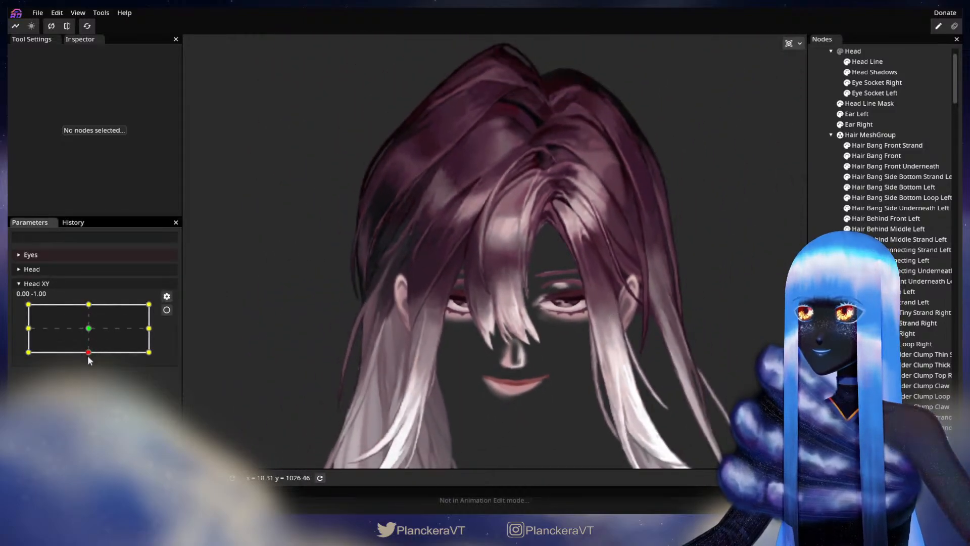
{"action": "left_click_drag", "start_coordinate": [89, 354], "coordinate": [88, 309]}
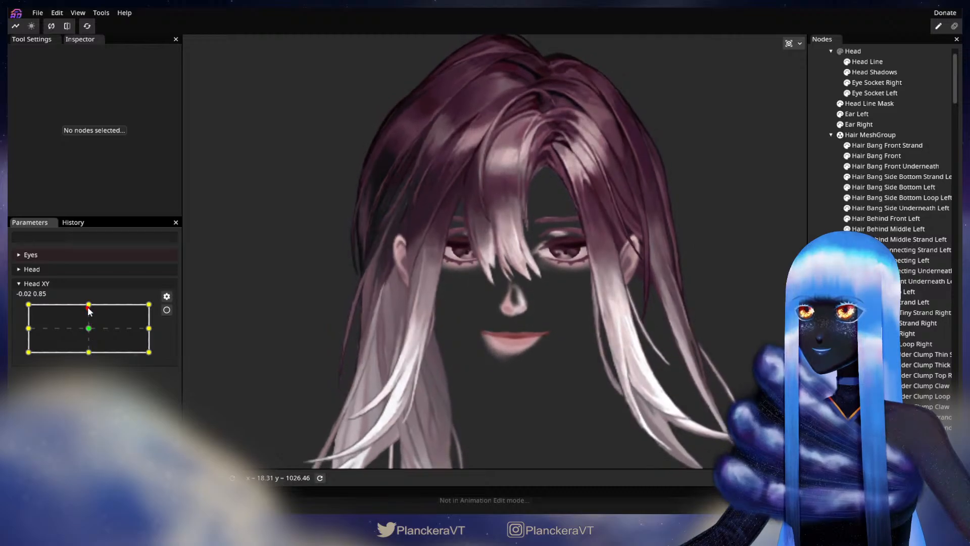
Step: Arm Head XY at 0.00, 1.00, adjust Hair Bang Front's vertices in the middle beside the thin dark strand, and deselect the mesh
{"action": "left_click", "coordinate": [168, 312]}
{"action": "scroll", "coordinate": [453, 287], "scroll_direction": "up", "scroll_amount": 5}
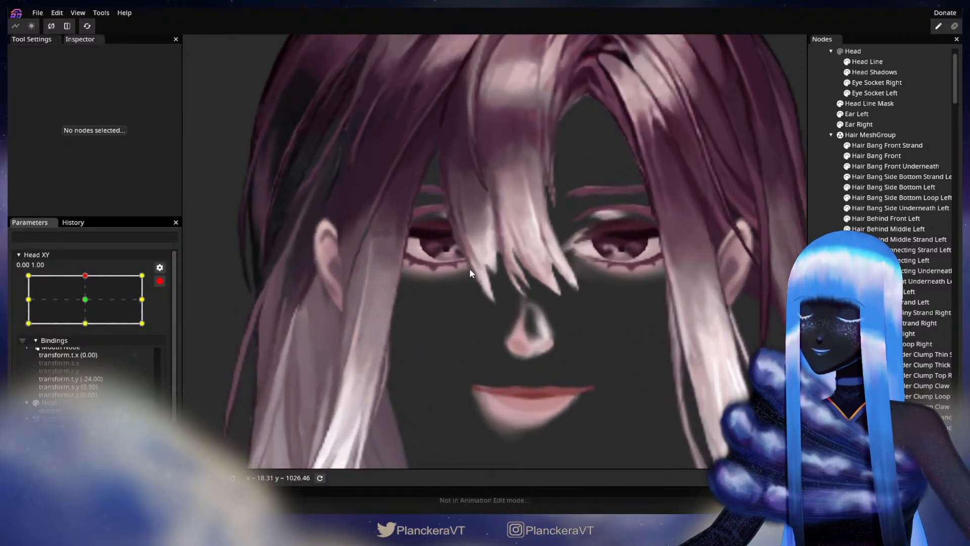
{"action": "scroll", "coordinate": [469, 269], "scroll_direction": "up", "scroll_amount": 5}
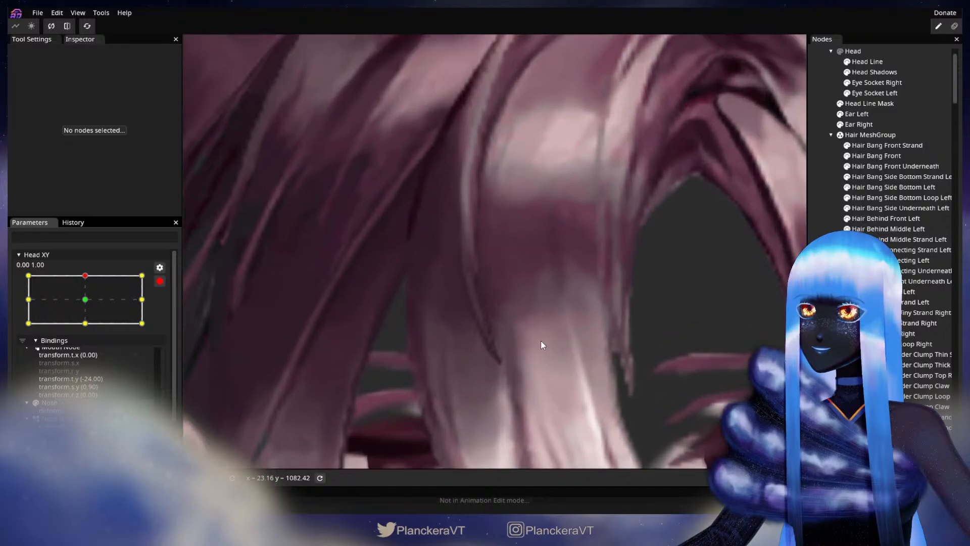
{"action": "left_click_drag", "start_coordinate": [540, 341], "coordinate": [548, 250]}
{"action": "scroll", "coordinate": [581, 240], "scroll_direction": "up", "scroll_amount": 1}
{"action": "left_click", "coordinate": [879, 157]}
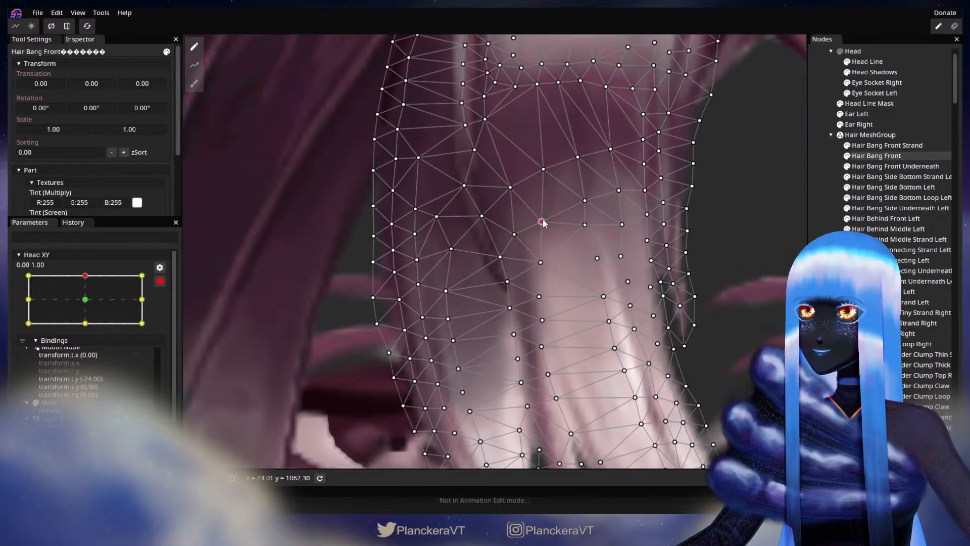
{"action": "left_click", "coordinate": [747, 265]}
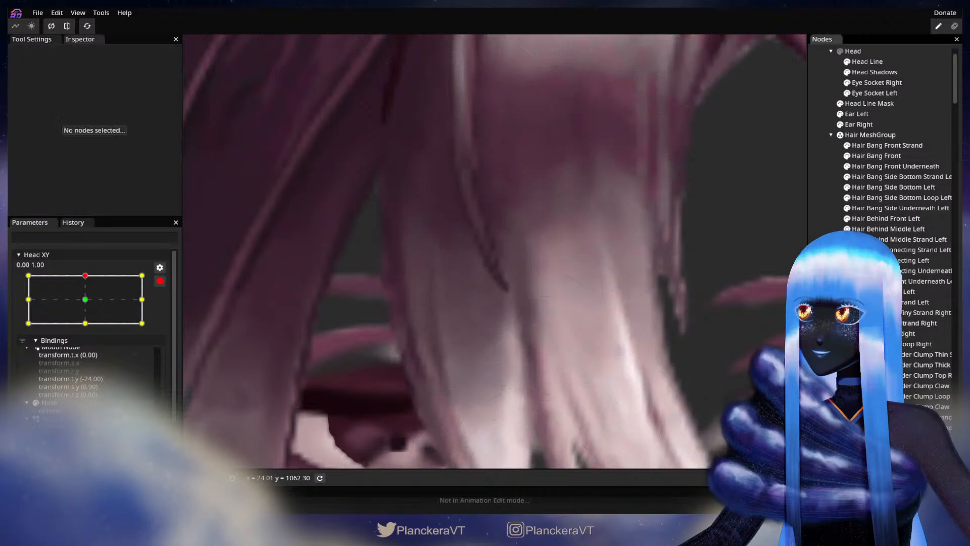
Step: Disarm Head XY and move it around 0.00, 1.00 to review the bangs' motion on the whole head
{"action": "scroll", "coordinate": [672, 339], "scroll_direction": "down", "scroll_amount": 3}
{"action": "scroll", "coordinate": [674, 335], "scroll_direction": "down", "scroll_amount": 5}
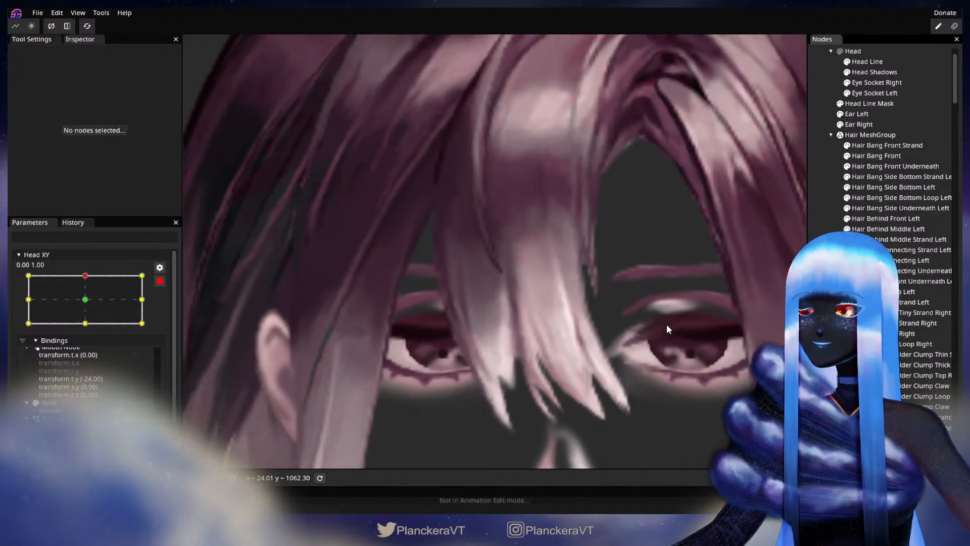
{"action": "scroll", "coordinate": [665, 332], "scroll_direction": "down", "scroll_amount": 5}
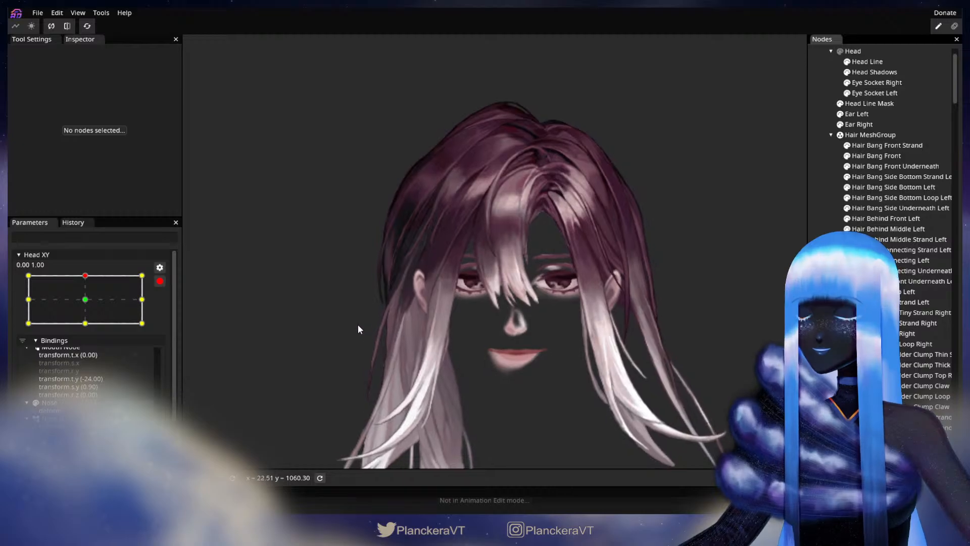
{"action": "left_click_drag", "start_coordinate": [357, 328], "coordinate": [344, 317]}
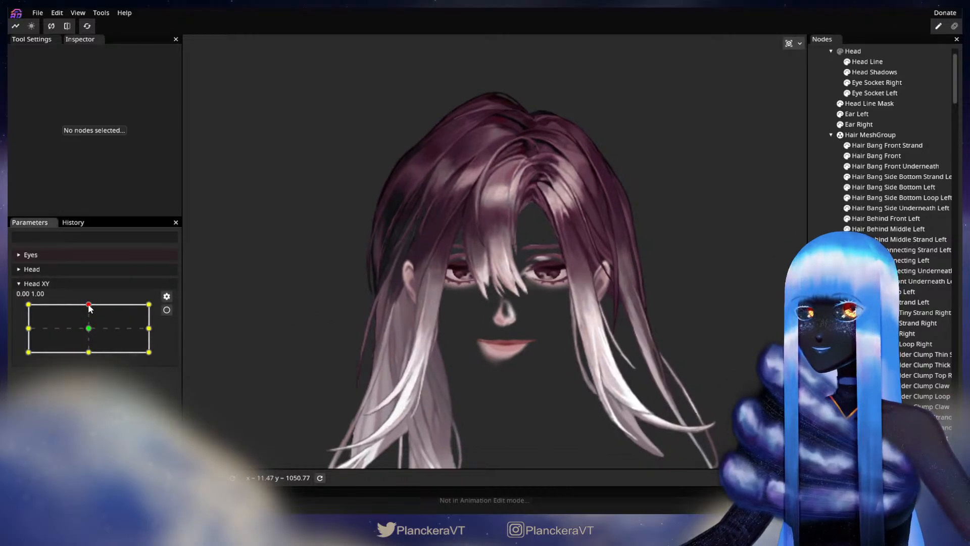
{"action": "mouse_move", "coordinate": [89, 308]}
{"action": "left_mouse_down"}
{"action": "mouse_move", "coordinate": [90, 356]}
{"action": "mouse_move", "coordinate": [88, 306]}
{"action": "left_mouse_up"}
Step: Re-arm Head XY at 0.00, 1.00, nudge Hair Bang Front's central vertices below the highlight, and deselect the mesh
{"action": "left_click", "coordinate": [166, 309]}
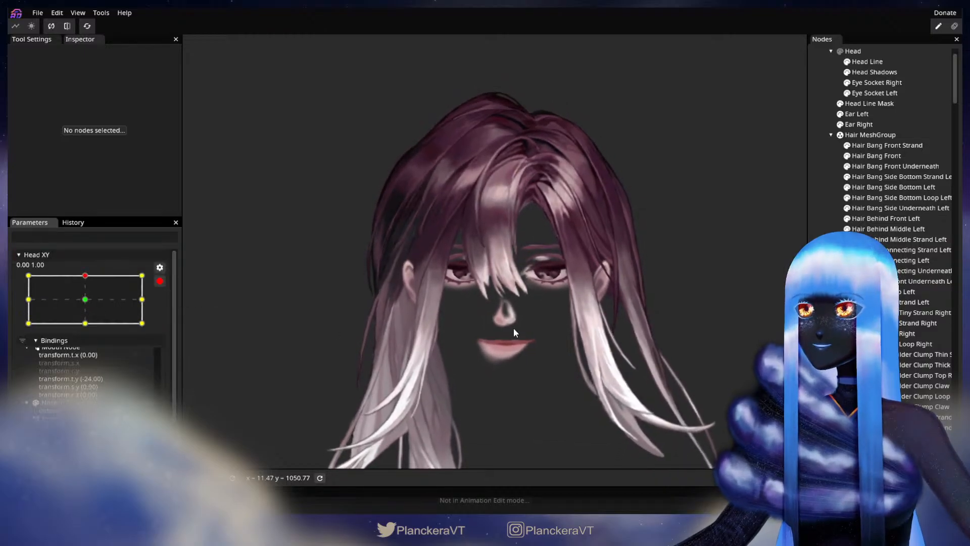
{"action": "scroll", "coordinate": [513, 329], "scroll_direction": "up", "scroll_amount": 3}
{"action": "scroll", "coordinate": [536, 299], "scroll_direction": "up", "scroll_amount": 5}
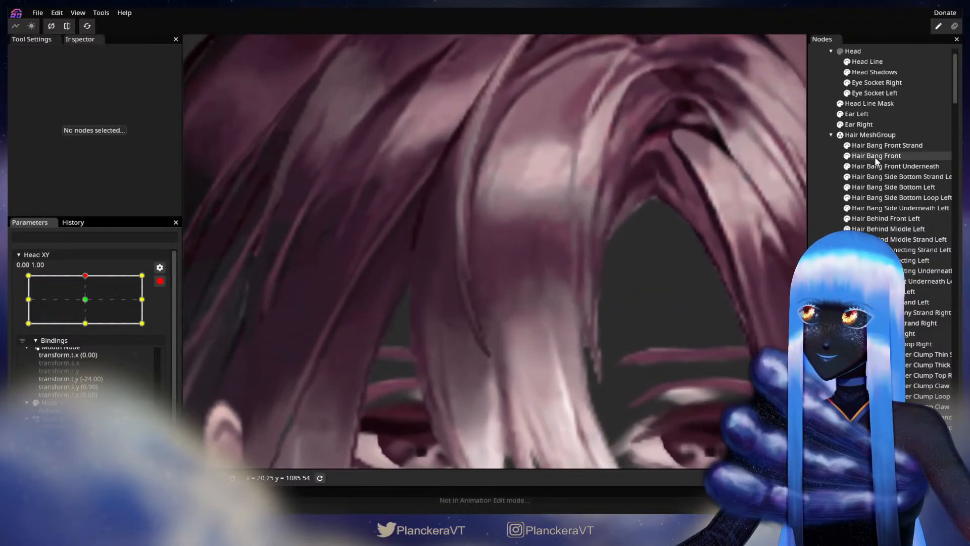
{"action": "left_click", "coordinate": [875, 155]}
{"action": "scroll", "coordinate": [545, 312], "scroll_direction": "up", "scroll_amount": 3}
{"action": "left_click_drag", "start_coordinate": [546, 315], "coordinate": [545, 317]}
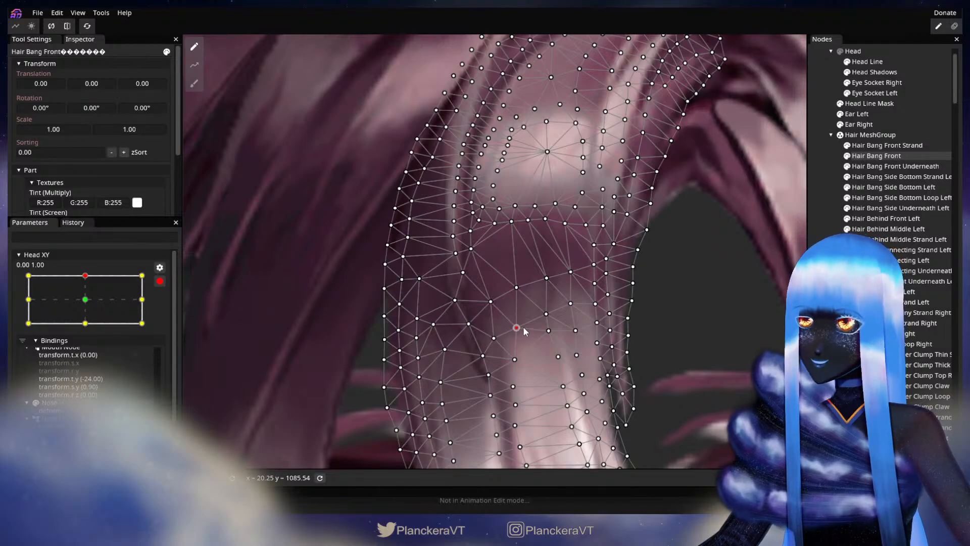
{"action": "left_click", "coordinate": [546, 286]}
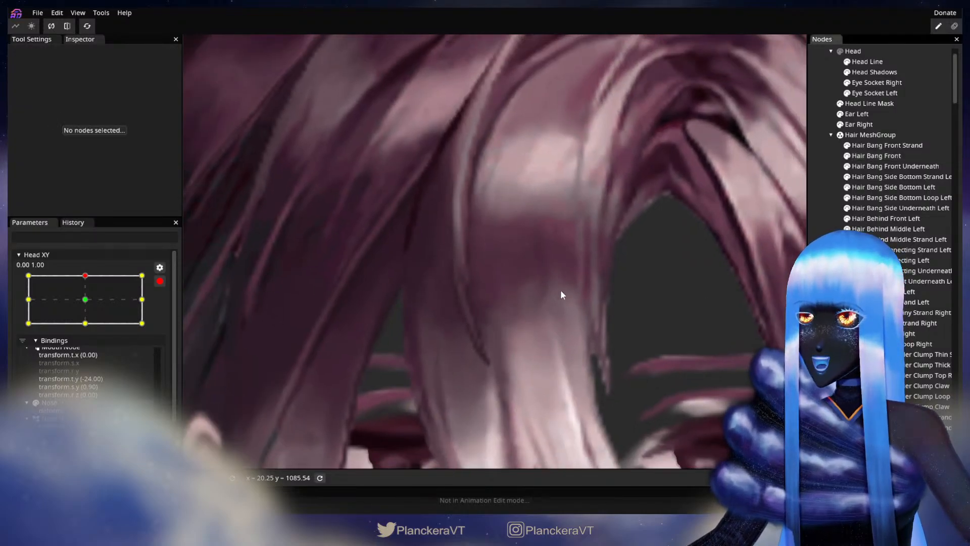
Step: Disarm Head XY and move it near 0.00, 1.00 to recheck how the adjusted bangs deform
{"action": "scroll", "coordinate": [561, 295], "scroll_direction": "down", "scroll_amount": 6}
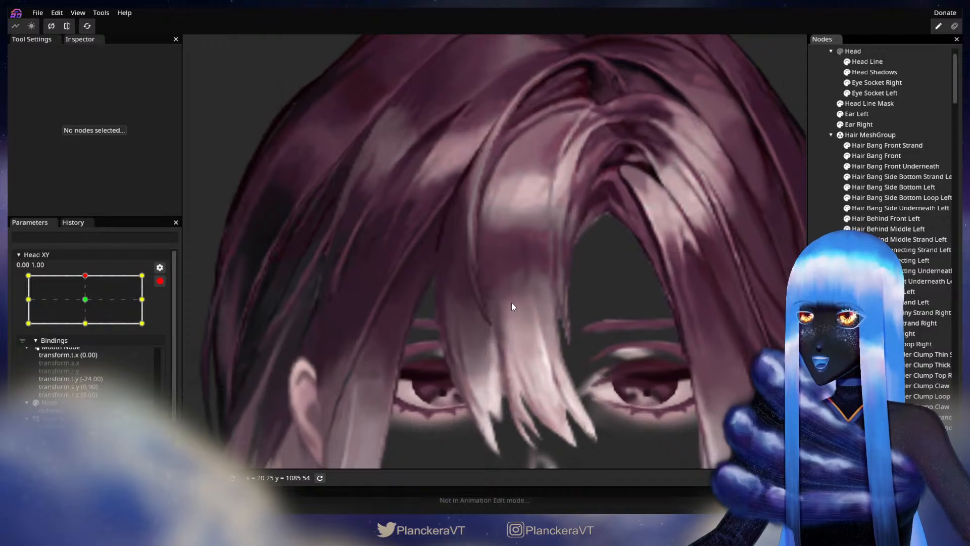
{"action": "scroll", "coordinate": [512, 303], "scroll_direction": "down", "scroll_amount": 6}
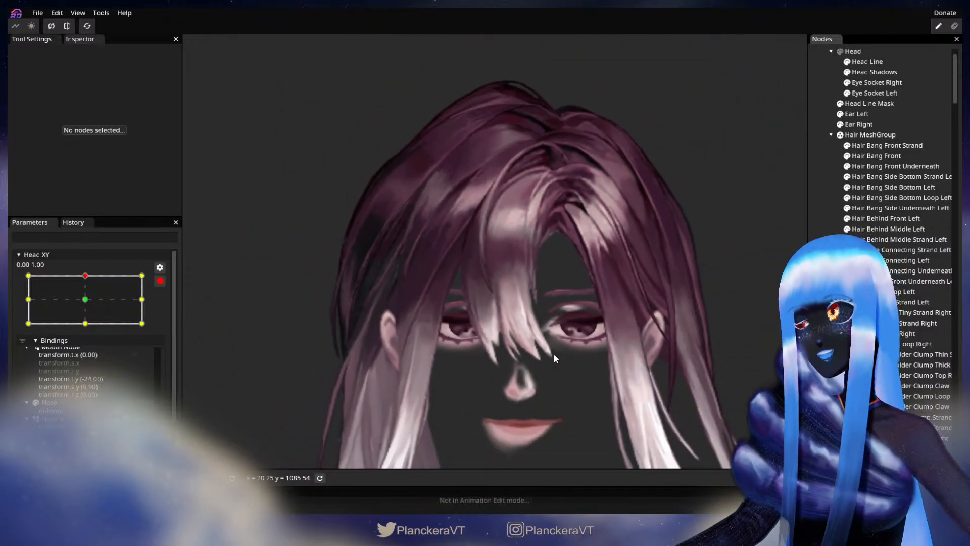
{"action": "scroll", "coordinate": [553, 359], "scroll_direction": "down", "scroll_amount": 3}
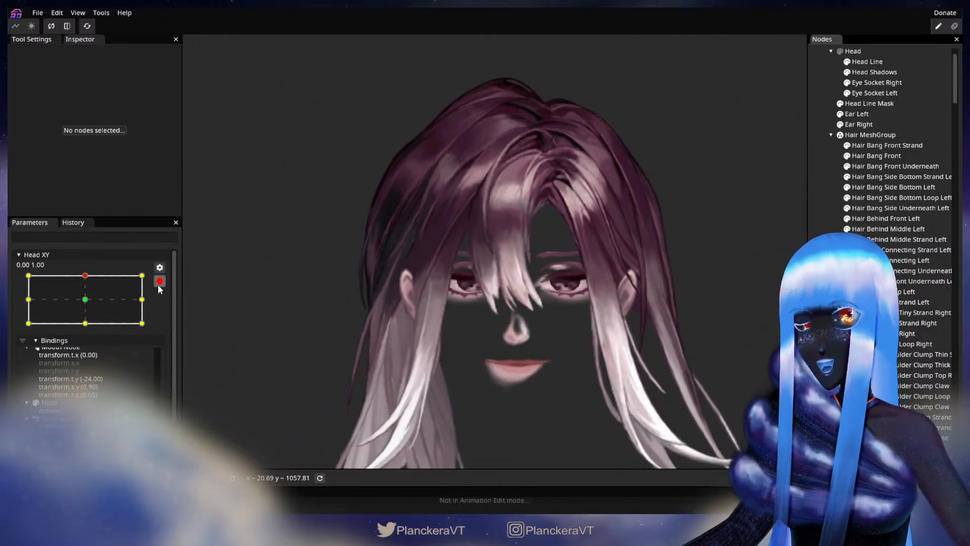
{"action": "left_click", "coordinate": [90, 305]}
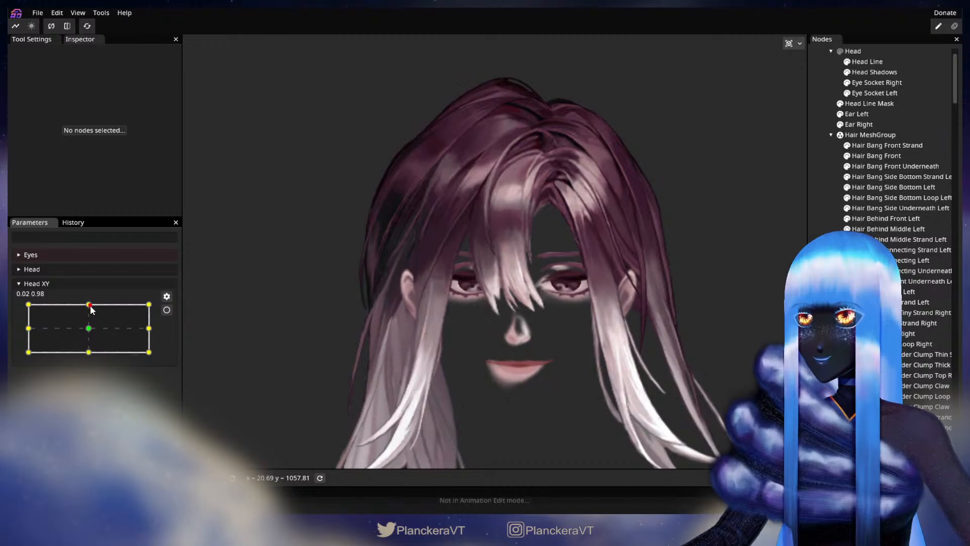
{"action": "mouse_move", "coordinate": [90, 306]}
{"action": "left_mouse_down"}
{"action": "mouse_move", "coordinate": [88, 329]}
{"action": "mouse_move", "coordinate": [89, 303]}
{"action": "left_mouse_up"}
Step: Select Hair Bang Front, disarm Head XY and move it near 0.00, 1.00 to inspect the bangs' mesh motion up close
{"action": "scroll", "coordinate": [495, 310], "scroll_direction": "up", "scroll_amount": 6}
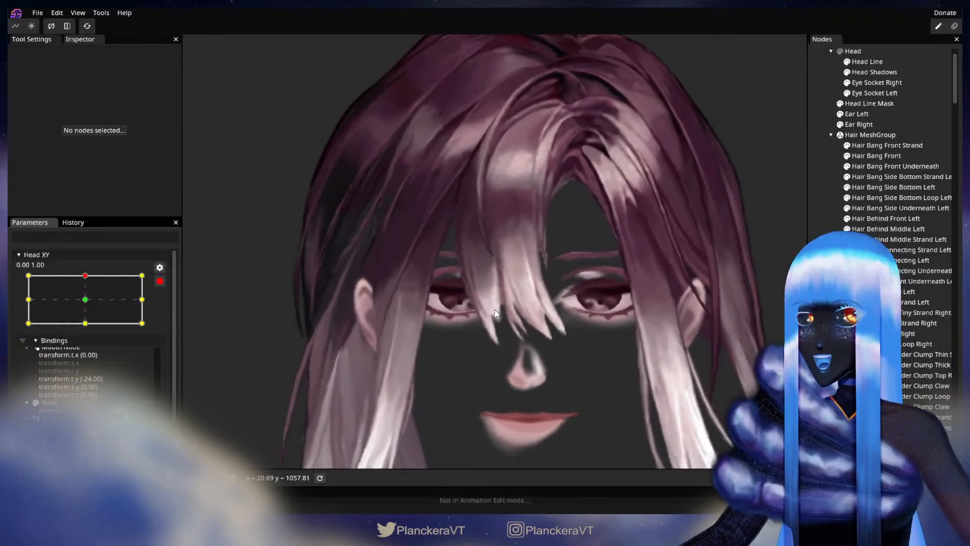
{"action": "scroll", "coordinate": [522, 274], "scroll_direction": "up", "scroll_amount": 2}
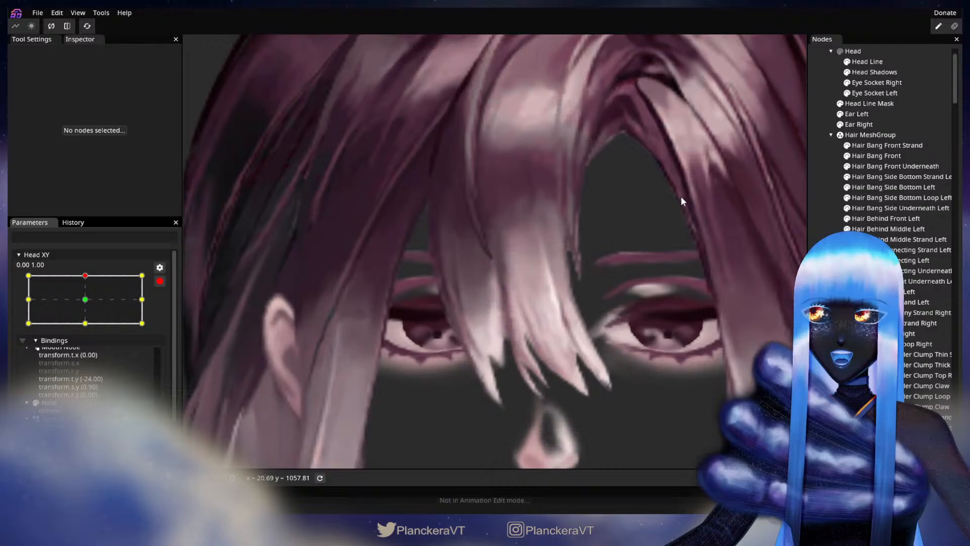
{"action": "left_click", "coordinate": [859, 158]}
{"action": "left_click", "coordinate": [160, 281]}
{"action": "scroll", "coordinate": [549, 235], "scroll_direction": "up", "scroll_amount": 5}
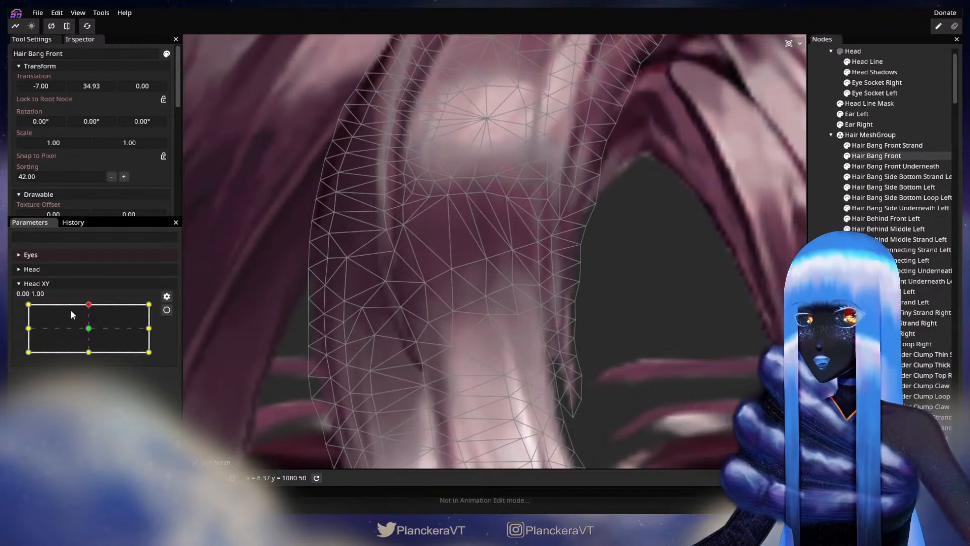
{"action": "left_click_drag", "start_coordinate": [88, 306], "coordinate": [91, 325]}
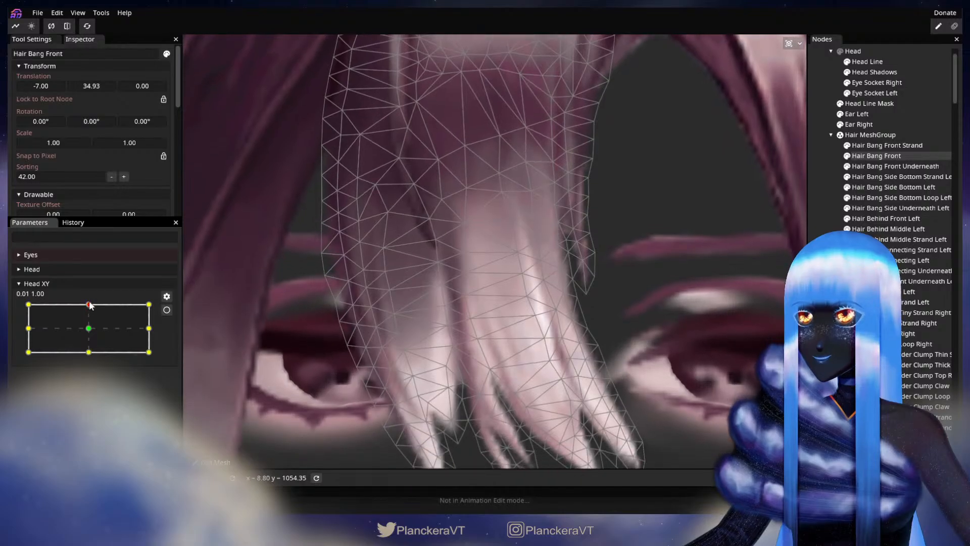
Step: Arm Head XY at 0.00, 1.00, shift Hair Bang Front's central vertices in the dark band below the highlight, and deselect the mesh
{"action": "left_click", "coordinate": [167, 310]}
{"action": "left_click_drag", "start_coordinate": [498, 135], "coordinate": [488, 138]}
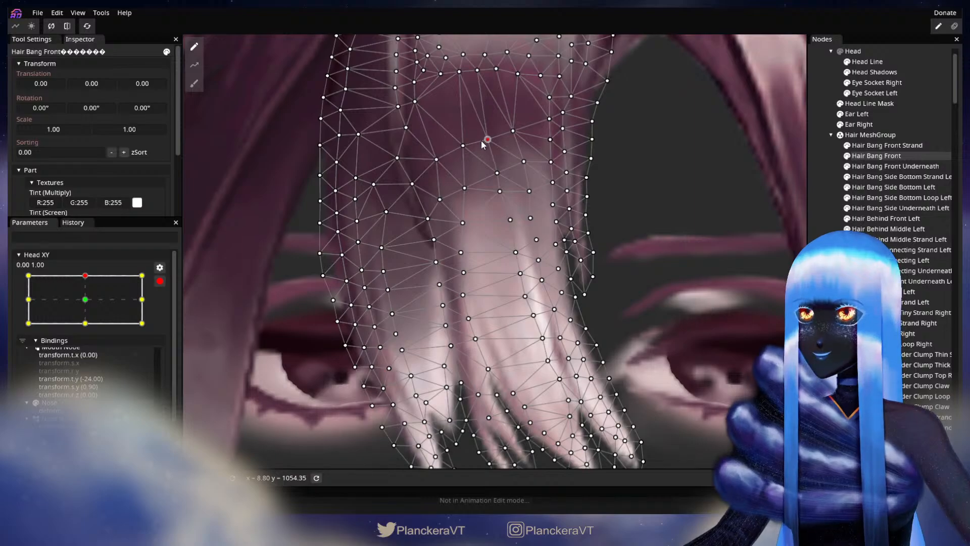
{"action": "left_click_drag", "start_coordinate": [481, 144], "coordinate": [465, 150]}
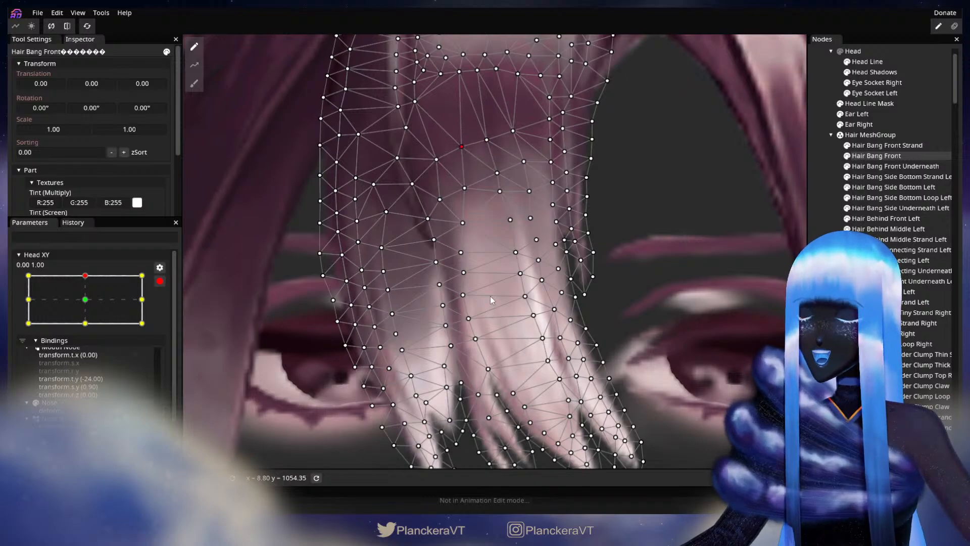
{"action": "left_click_drag", "start_coordinate": [490, 297], "coordinate": [474, 223]}
{"action": "left_click_drag", "start_coordinate": [371, 144], "coordinate": [450, 278]}
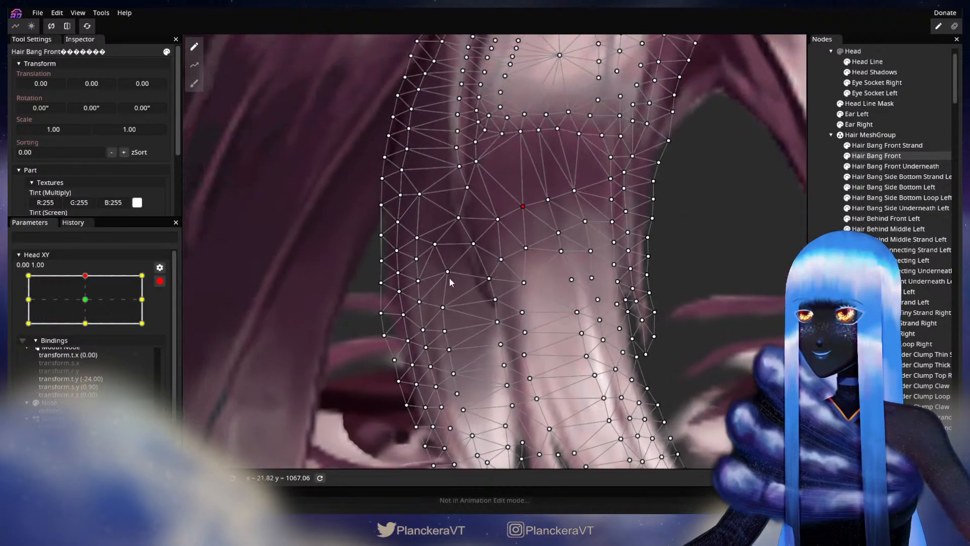
{"action": "left_click_drag", "start_coordinate": [589, 360], "coordinate": [559, 380]}
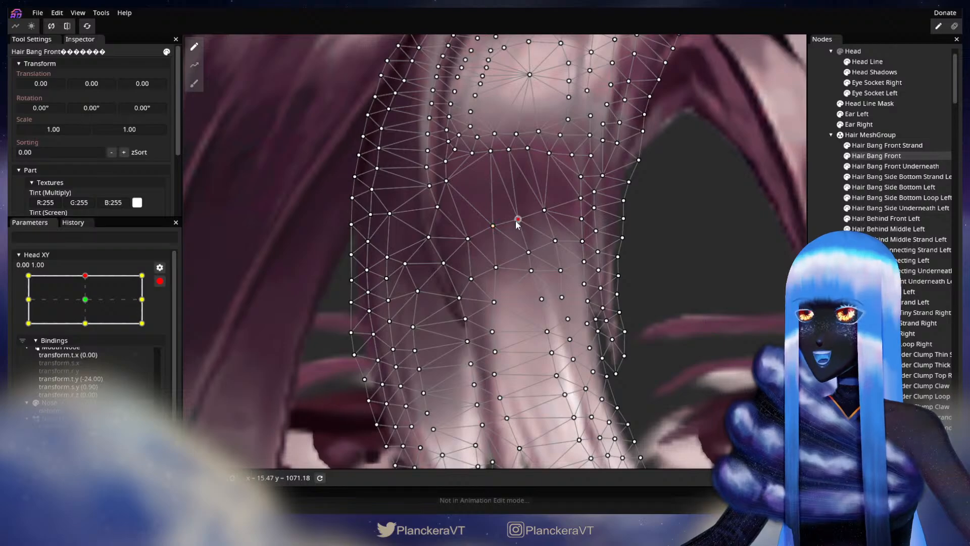
{"action": "left_click", "coordinate": [820, 273]}
Step: Disarm Head XY and move it between 0.00, 1.00 and 0.00, -1.00 to review the bangs' vertical motion
{"action": "scroll", "coordinate": [653, 274], "scroll_direction": "down", "scroll_amount": 5}
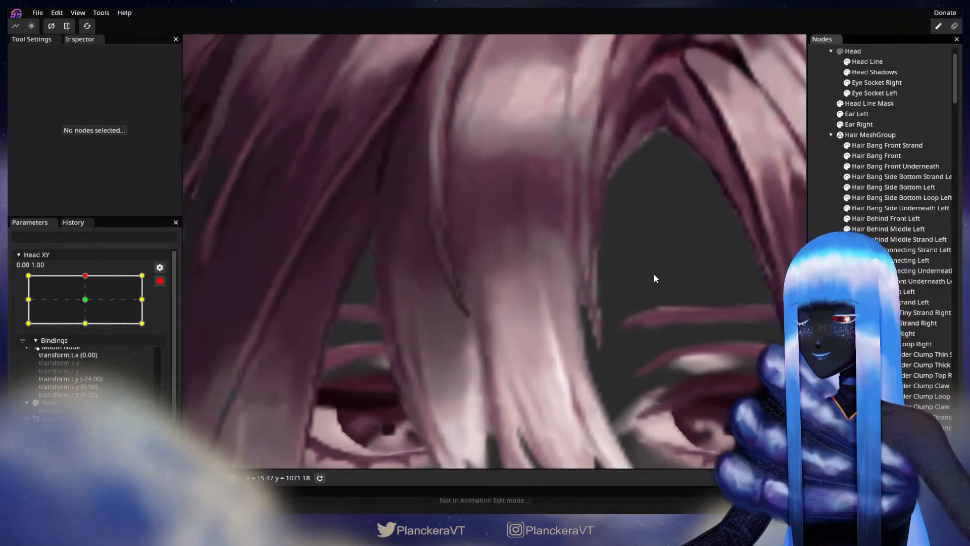
{"action": "scroll", "coordinate": [654, 298], "scroll_direction": "down", "scroll_amount": 3}
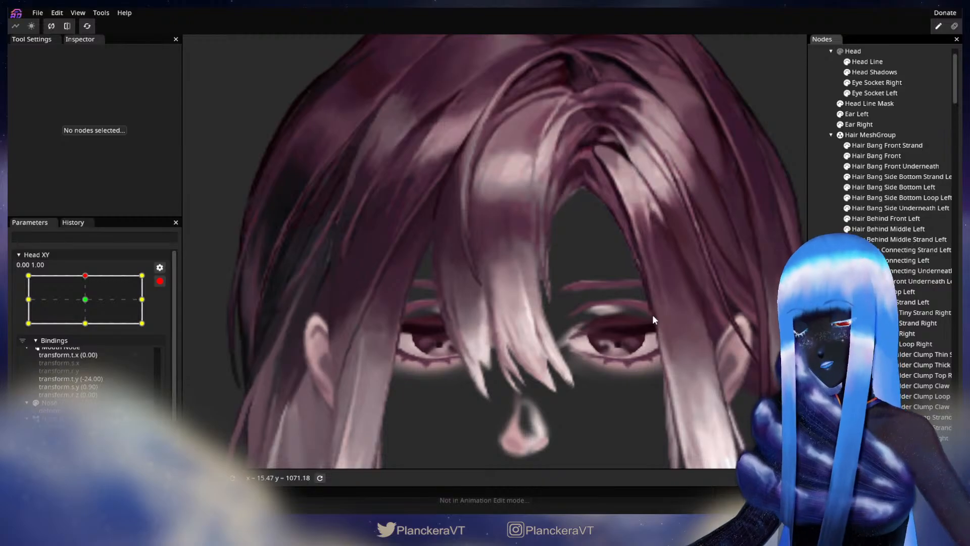
{"action": "scroll", "coordinate": [653, 314], "scroll_direction": "down", "scroll_amount": 2}
{"action": "left_click", "coordinate": [160, 281]}
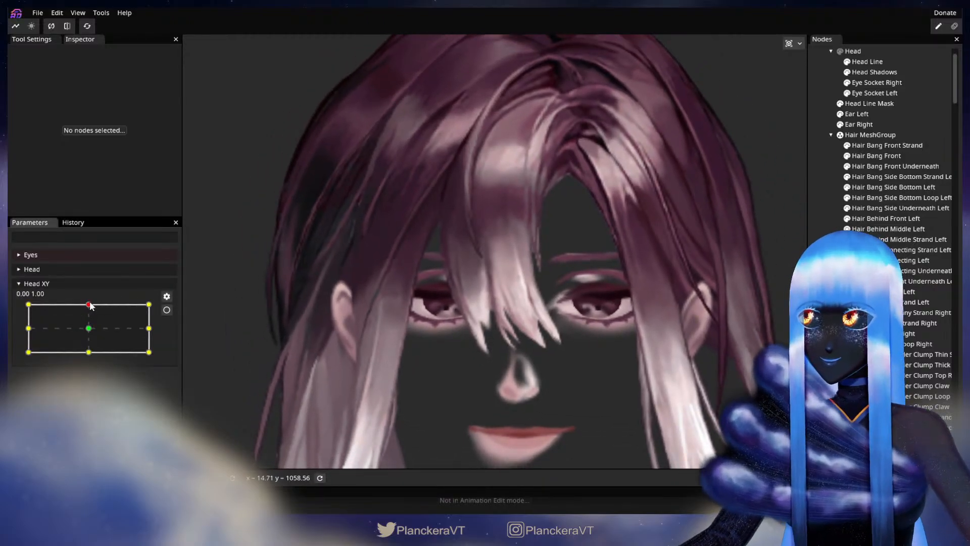
{"action": "left_click_drag", "start_coordinate": [90, 305], "coordinate": [89, 351]}
{"action": "scroll", "coordinate": [424, 248], "scroll_direction": "up", "scroll_amount": 2}
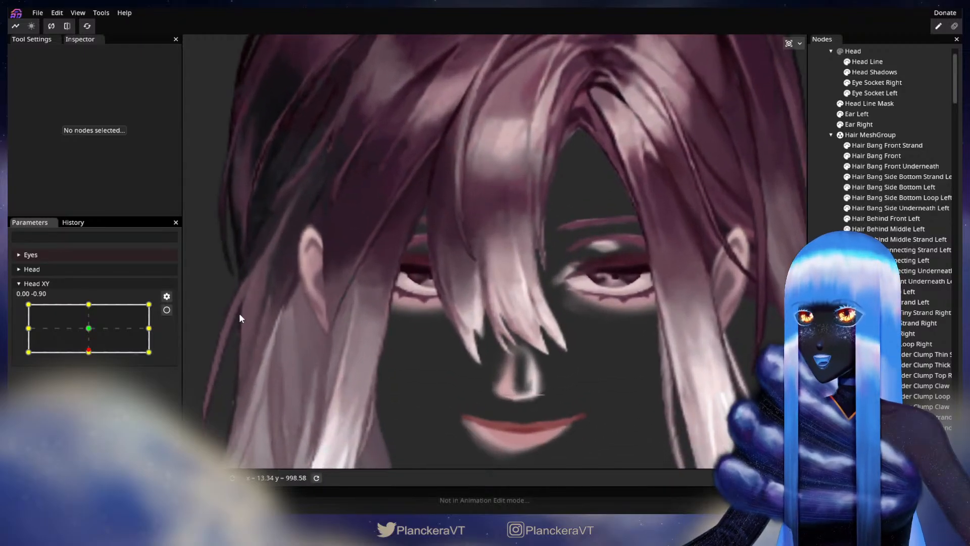
{"action": "left_click_drag", "start_coordinate": [88, 350], "coordinate": [89, 328]}
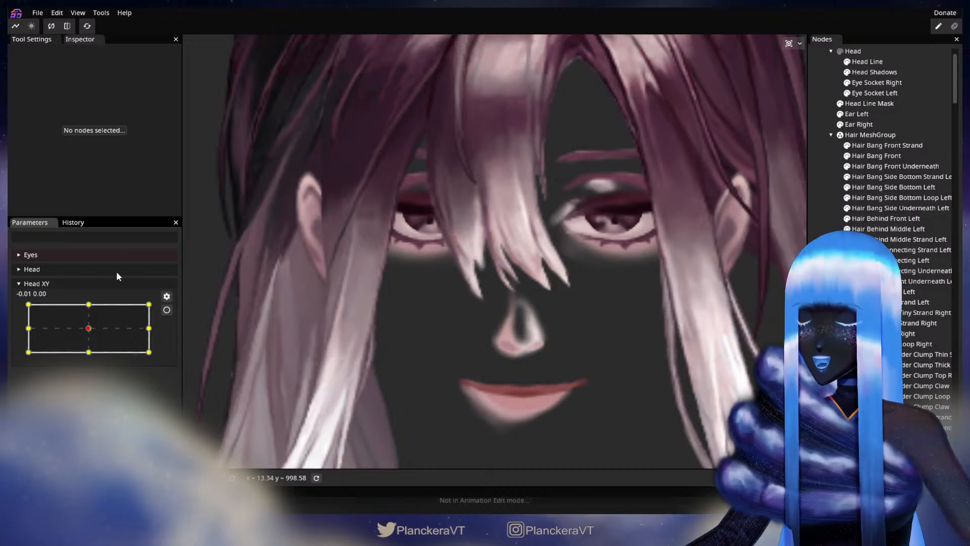
{"action": "left_click_drag", "start_coordinate": [88, 332], "coordinate": [90, 358]}
Step: Arm Head XY at 0.00, -1.00, work over the middle of Hair Bang Front's mesh with the 10.00 Circle Brush, and deselect the mesh
{"action": "left_click", "coordinate": [166, 310]}
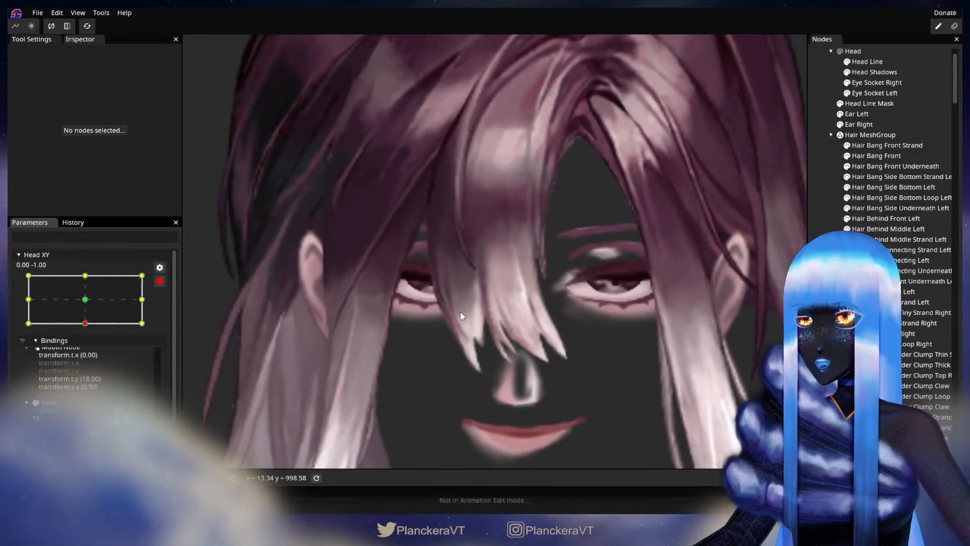
{"action": "scroll", "coordinate": [460, 311], "scroll_direction": "up", "scroll_amount": 5}
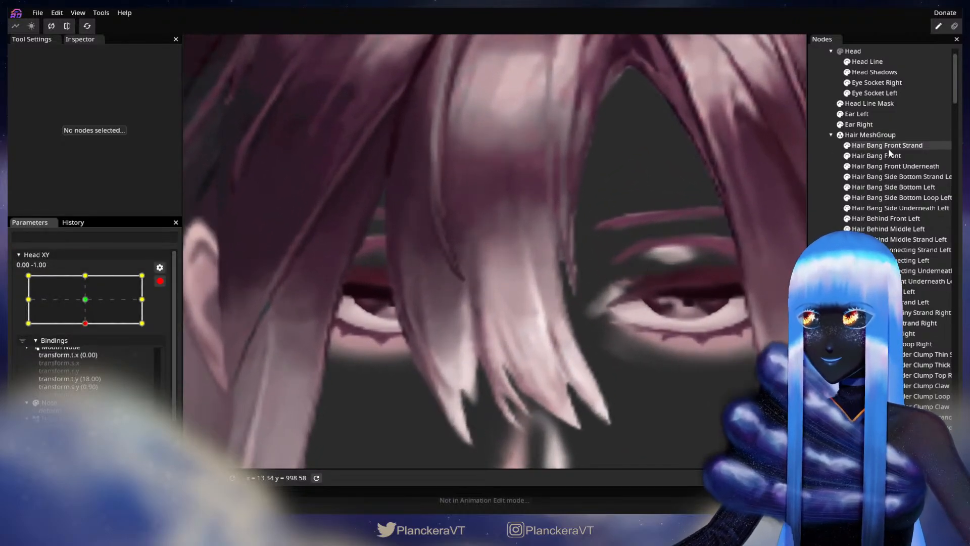
{"action": "left_click", "coordinate": [887, 155]}
{"action": "left_click", "coordinate": [194, 83]}
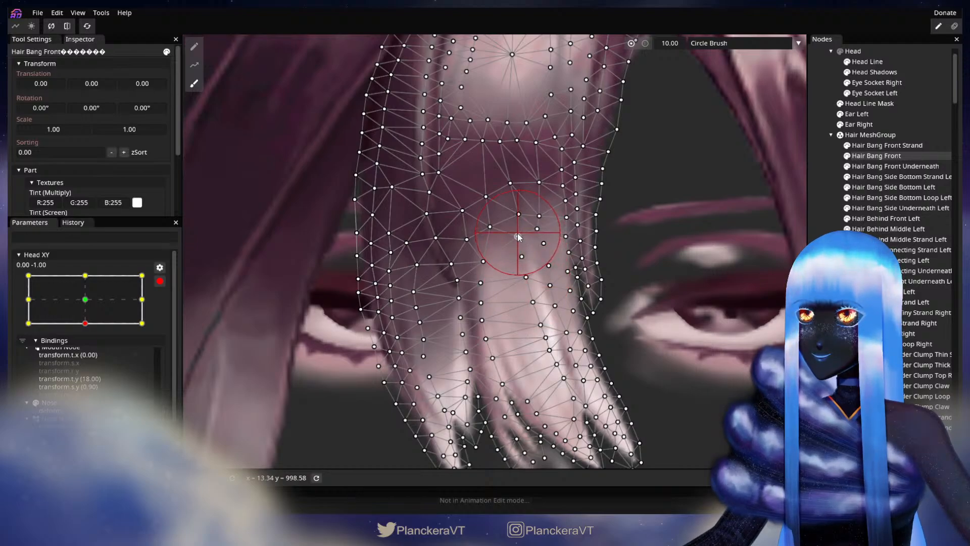
{"action": "left_click", "coordinate": [820, 275]}
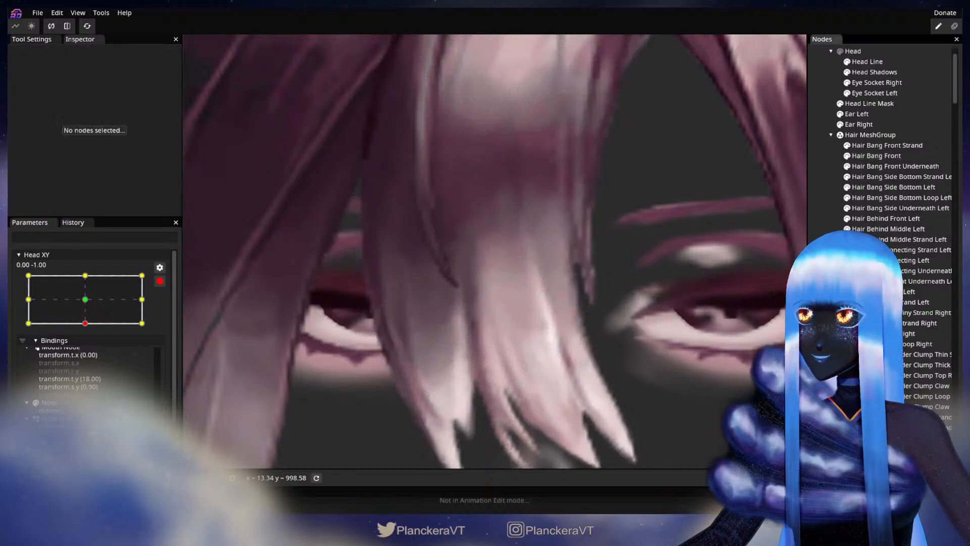
Step: Disarm Head XY and move it from 0.00, -1.00 up to near 0.00, 1.00 to check the bangs on the whole head
{"action": "scroll", "coordinate": [659, 324], "scroll_direction": "down", "scroll_amount": 4}
{"action": "scroll", "coordinate": [646, 311], "scroll_direction": "down", "scroll_amount": 3}
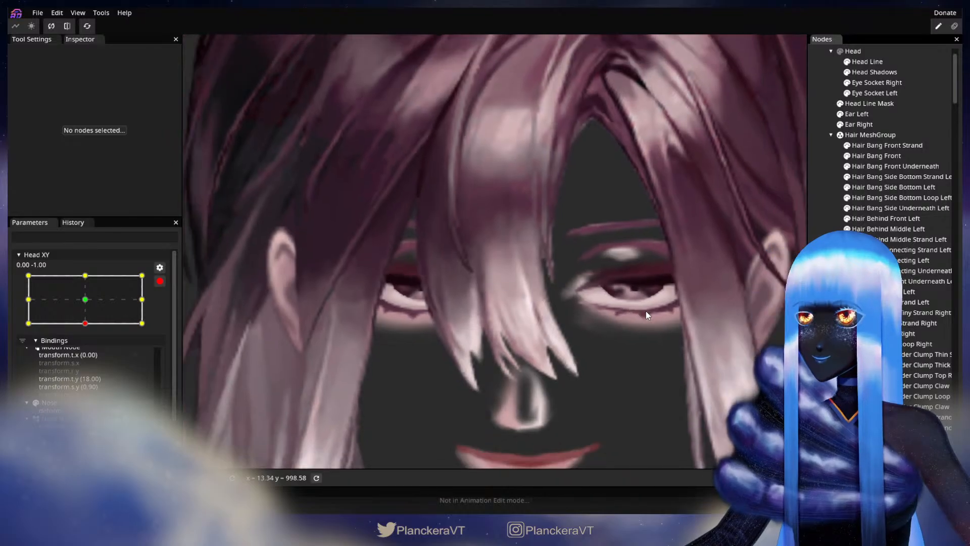
{"action": "scroll", "coordinate": [646, 307], "scroll_direction": "down", "scroll_amount": 1}
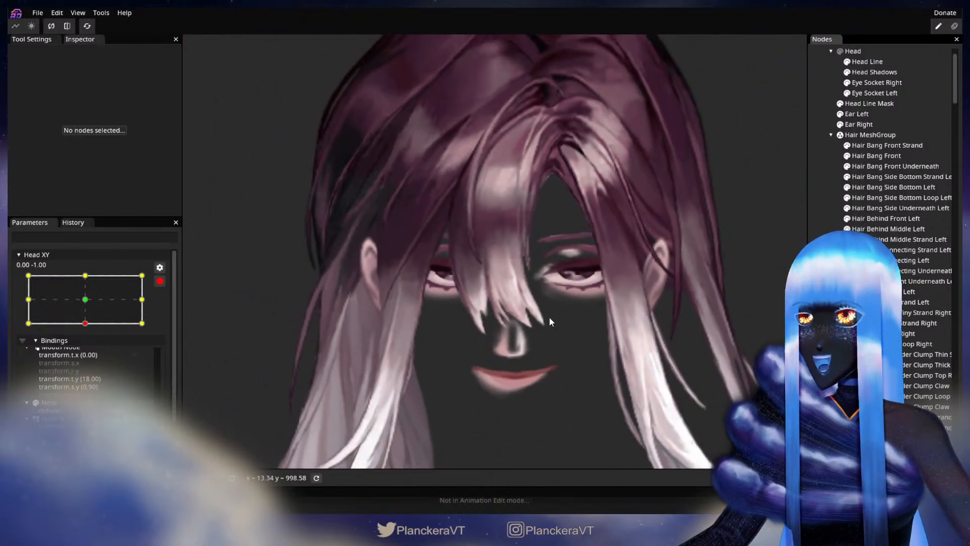
{"action": "left_click_drag", "start_coordinate": [592, 302], "coordinate": [593, 342]}
{"action": "left_click", "coordinate": [159, 280]}
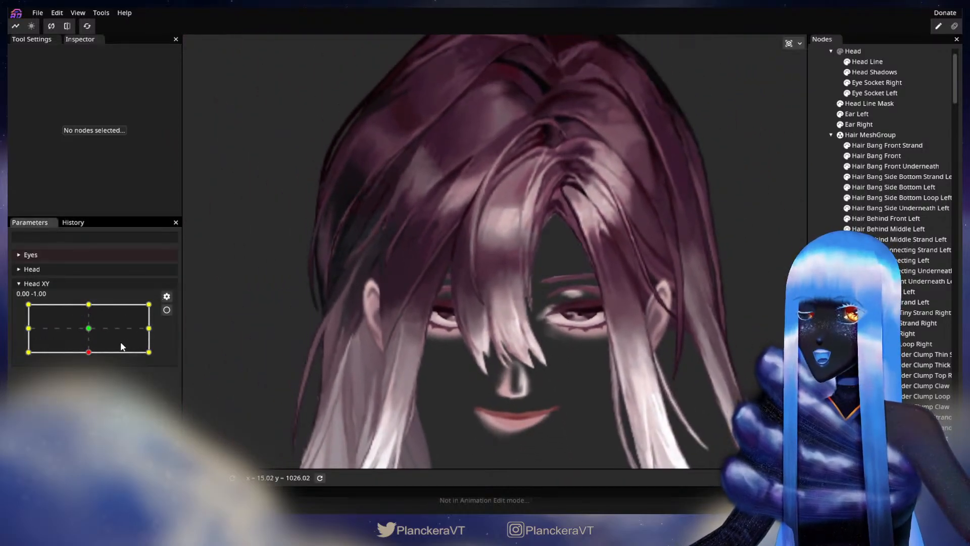
{"action": "left_click", "coordinate": [88, 349]}
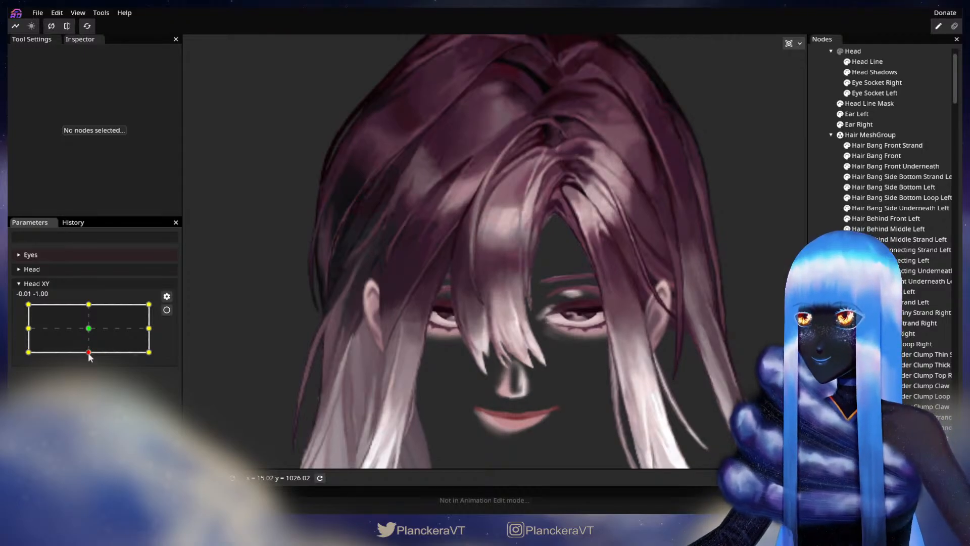
{"action": "left_click_drag", "start_coordinate": [88, 352], "coordinate": [87, 310]}
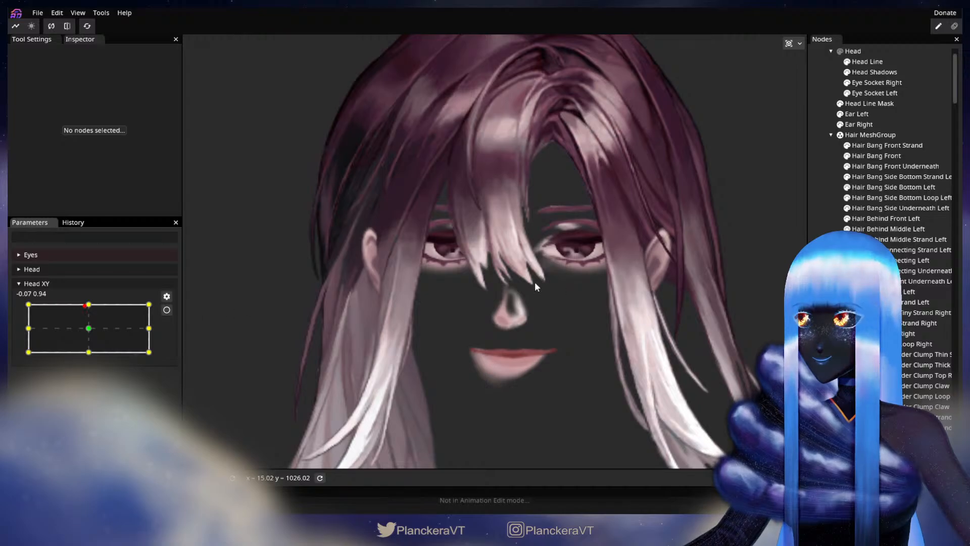
Step: Select Hair Bang Front and move Head XY slightly around 0.00, 1.00 to examine how its central mesh deforms
{"action": "left_click", "coordinate": [856, 157]}
{"action": "scroll", "coordinate": [471, 340], "scroll_direction": "up", "scroll_amount": 3}
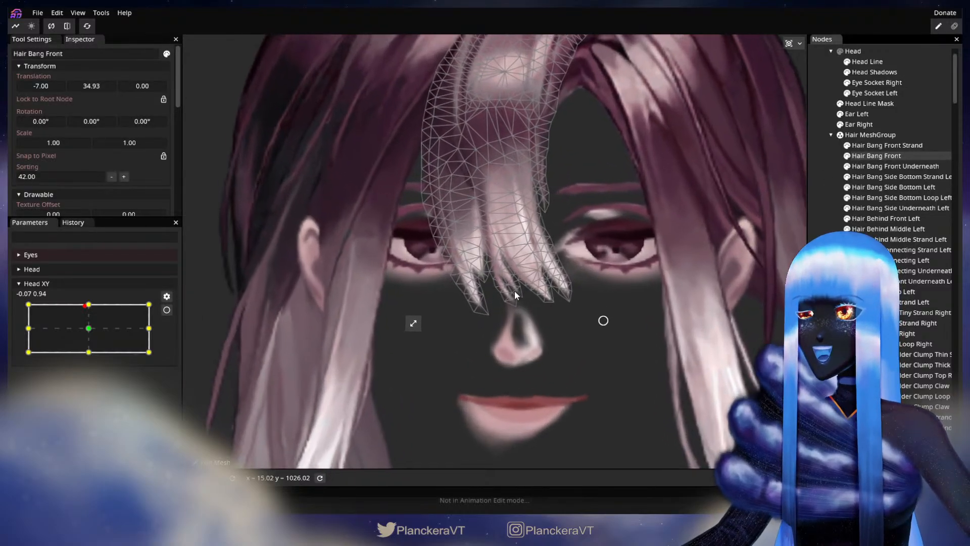
{"action": "scroll", "coordinate": [571, 305], "scroll_direction": "up", "scroll_amount": 4}
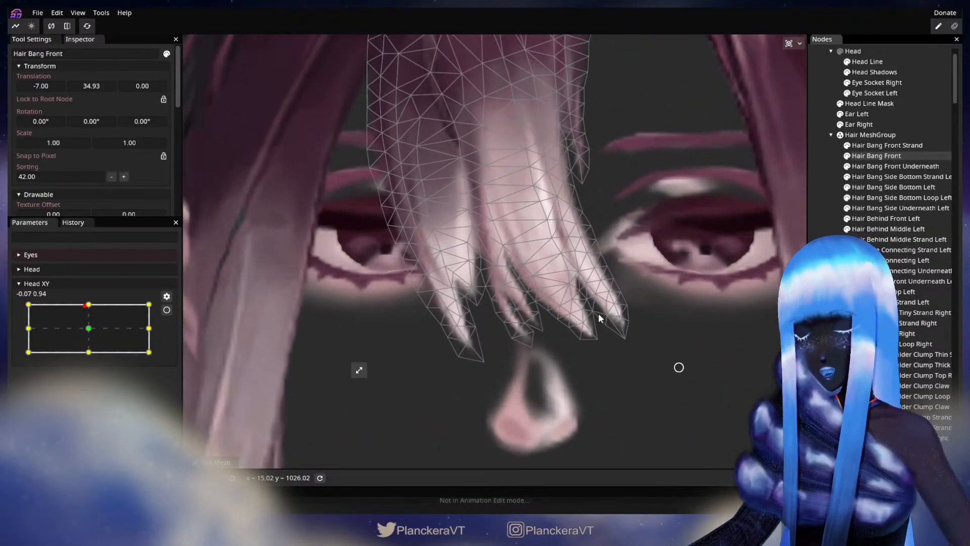
{"action": "scroll", "coordinate": [598, 318], "scroll_direction": "up", "scroll_amount": 5}
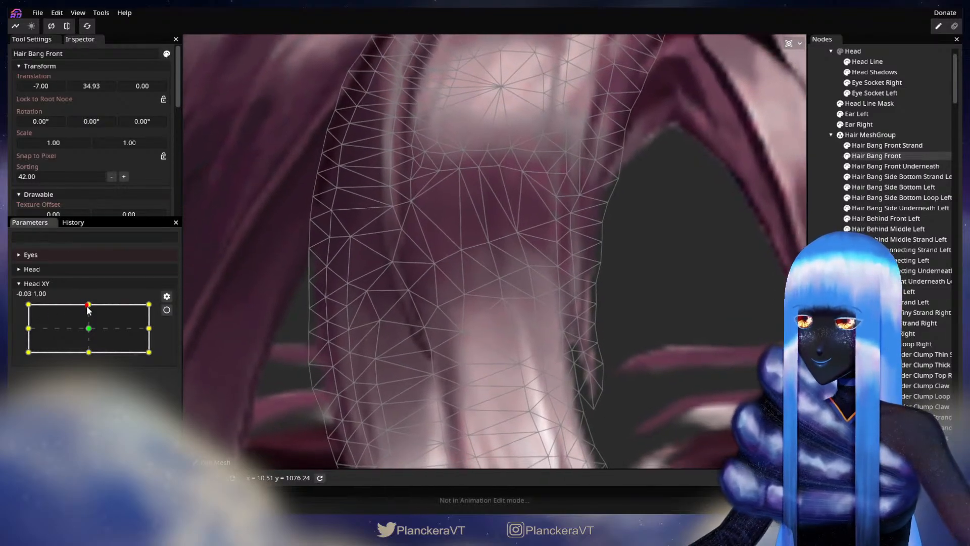
{"action": "mouse_move", "coordinate": [86, 305]}
{"action": "left_mouse_down"}
{"action": "mouse_move", "coordinate": [89, 331]}
{"action": "mouse_move", "coordinate": [84, 306]}
{"action": "left_mouse_up"}
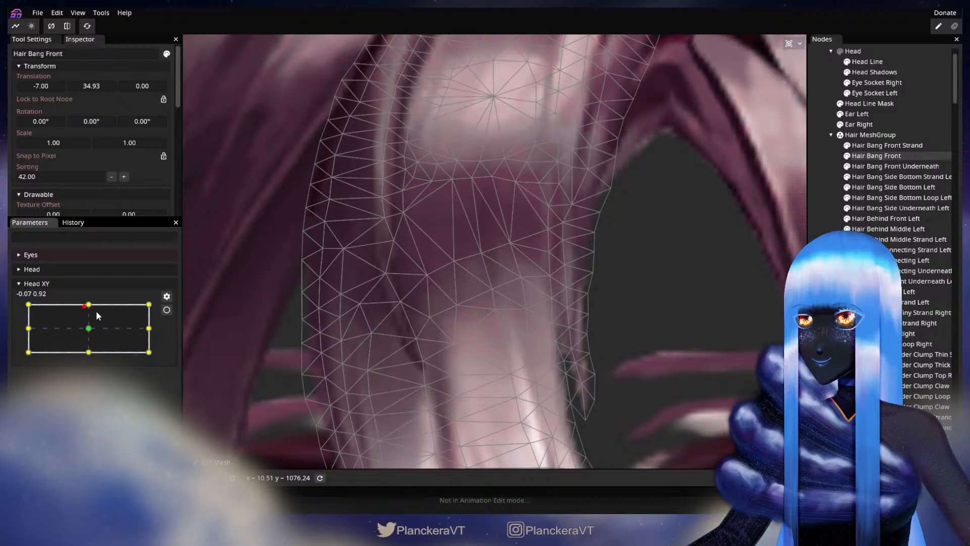
Step: Arm Head XY at 0.00, 1.00, nudge Hair Bang Front's vertices at the dark band's lower edge, and disarm it to test the motion
{"action": "left_click", "coordinate": [167, 310]}
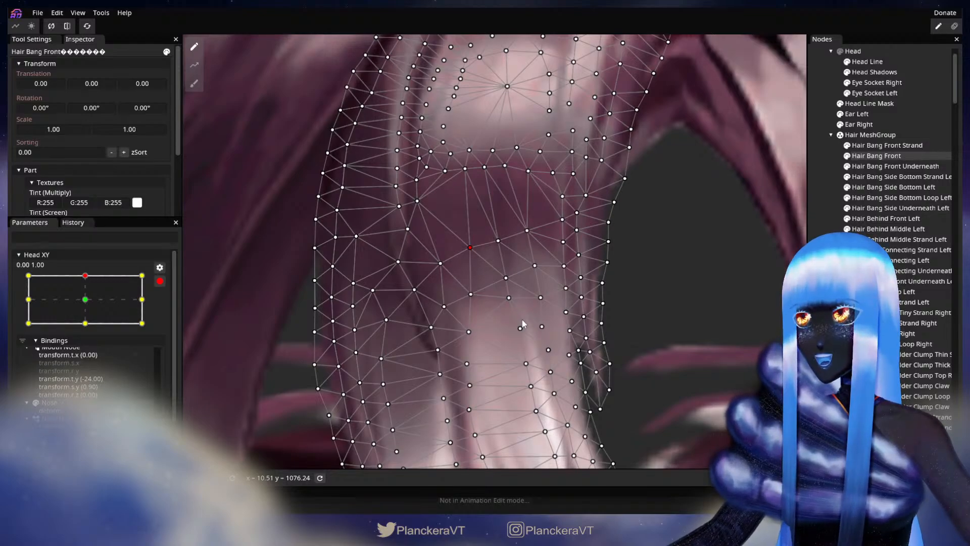
{"action": "left_click_drag", "start_coordinate": [523, 305], "coordinate": [523, 262]}
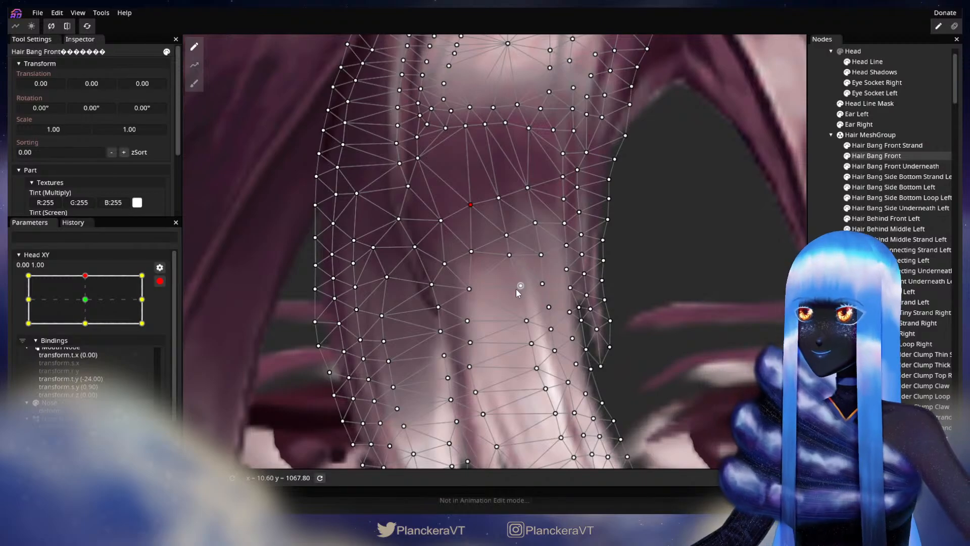
{"action": "left_click", "coordinate": [160, 281]}
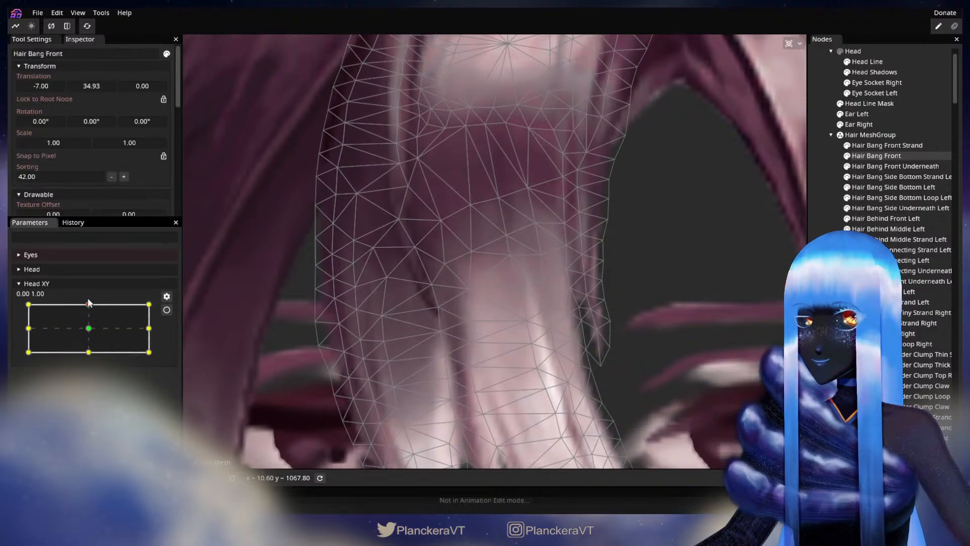
{"action": "mouse_move", "coordinate": [88, 303]}
{"action": "left_mouse_down"}
{"action": "mouse_move", "coordinate": [89, 329]}
{"action": "mouse_move", "coordinate": [89, 304]}
{"action": "left_mouse_up"}
Step: Re-arm Head XY at 0.00, 1.00, adjust Hair Bang Front's vertices along the top of the pale central strand, and deselect the mesh
{"action": "left_click", "coordinate": [166, 311]}
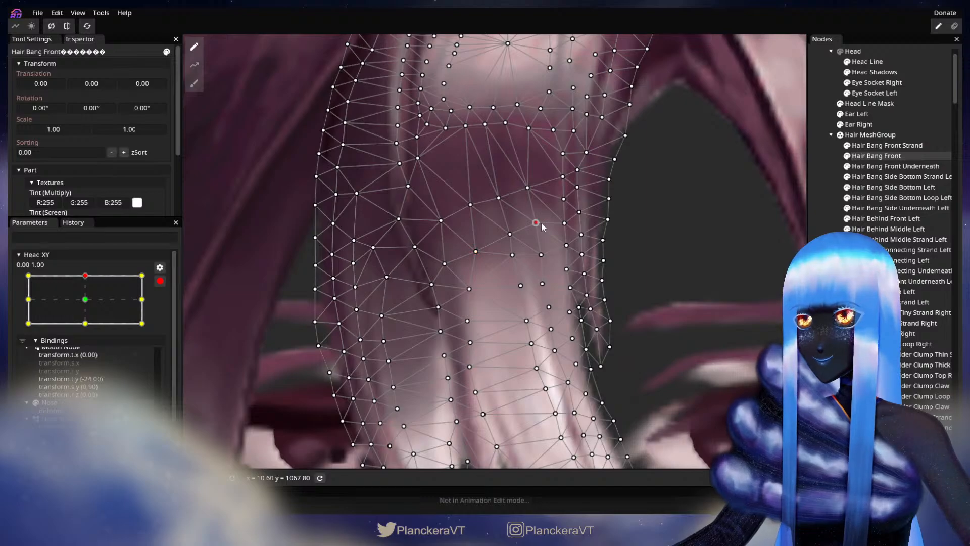
{"action": "left_click", "coordinate": [541, 254]}
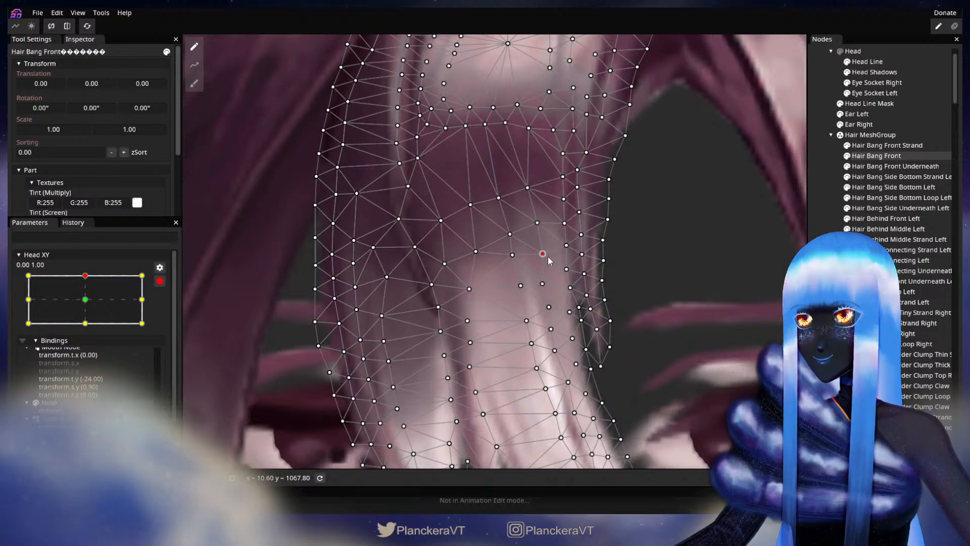
{"action": "left_click_drag", "start_coordinate": [519, 254], "coordinate": [520, 254]}
{"action": "left_click_drag", "start_coordinate": [548, 288], "coordinate": [526, 244]}
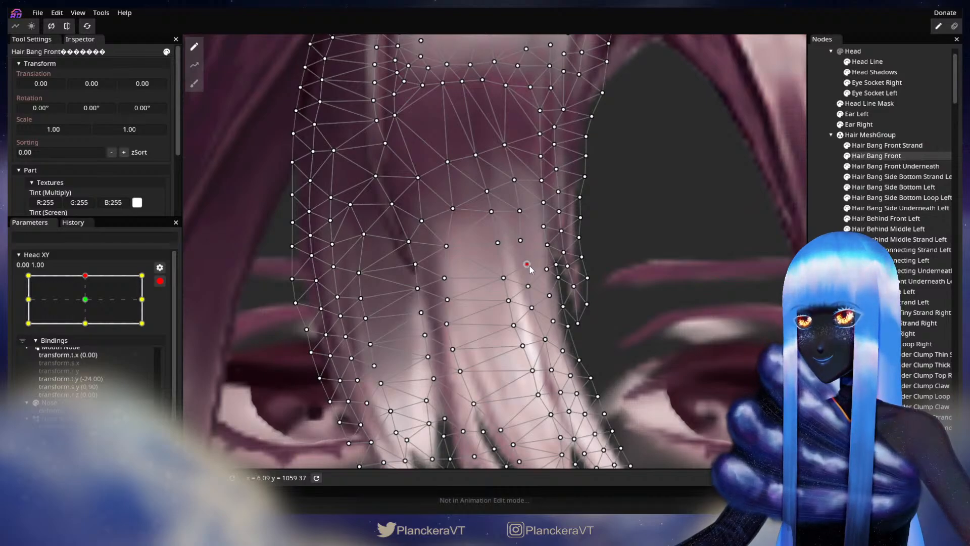
{"action": "left_click", "coordinate": [586, 294]}
Step: Disarm Head XY and move it from 0.00, 1.00 down to 0.00, -1.00 to check the bangs on the whole head
{"action": "scroll", "coordinate": [536, 326], "scroll_direction": "down", "scroll_amount": 4}
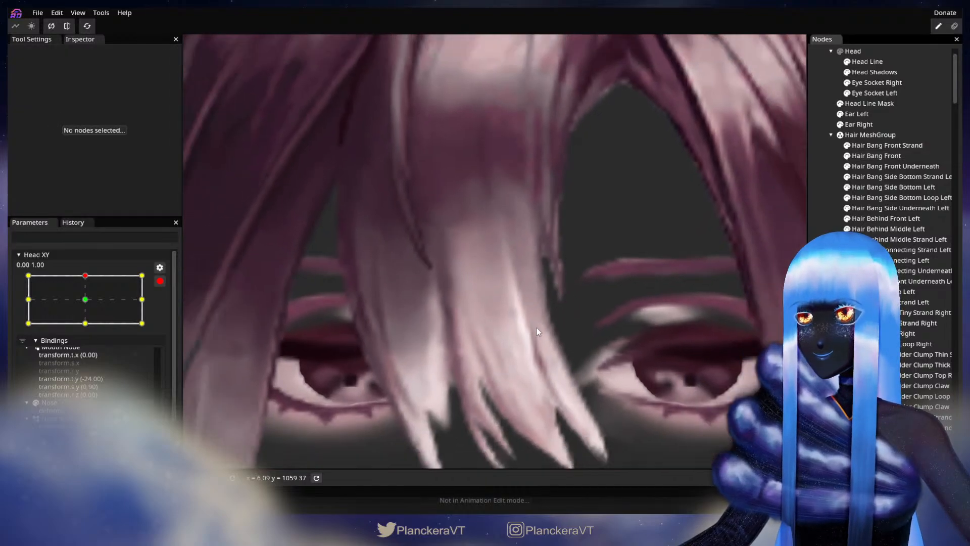
{"action": "scroll", "coordinate": [548, 315], "scroll_direction": "down", "scroll_amount": 5}
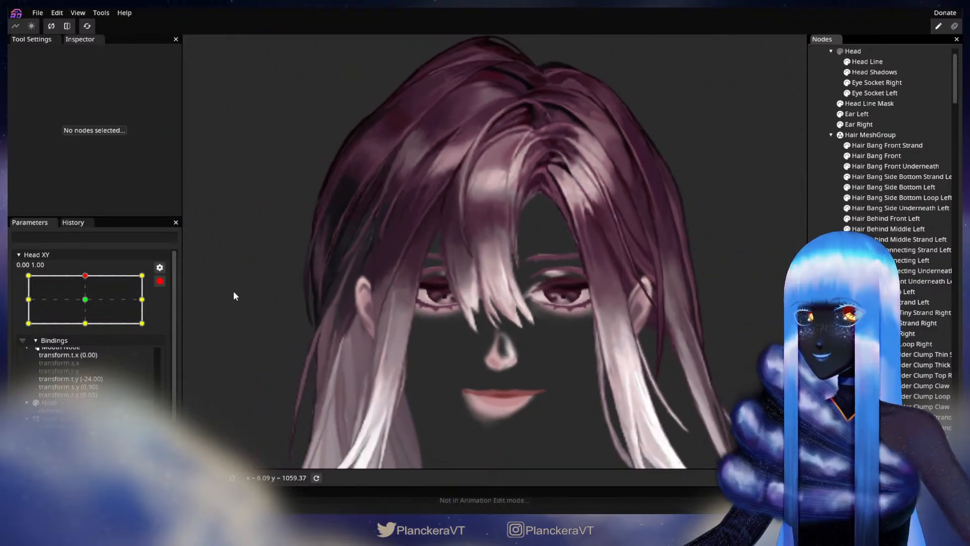
{"action": "scroll", "coordinate": [383, 290], "scroll_direction": "down", "scroll_amount": 3}
{"action": "scroll", "coordinate": [380, 293], "scroll_direction": "down", "scroll_amount": 2}
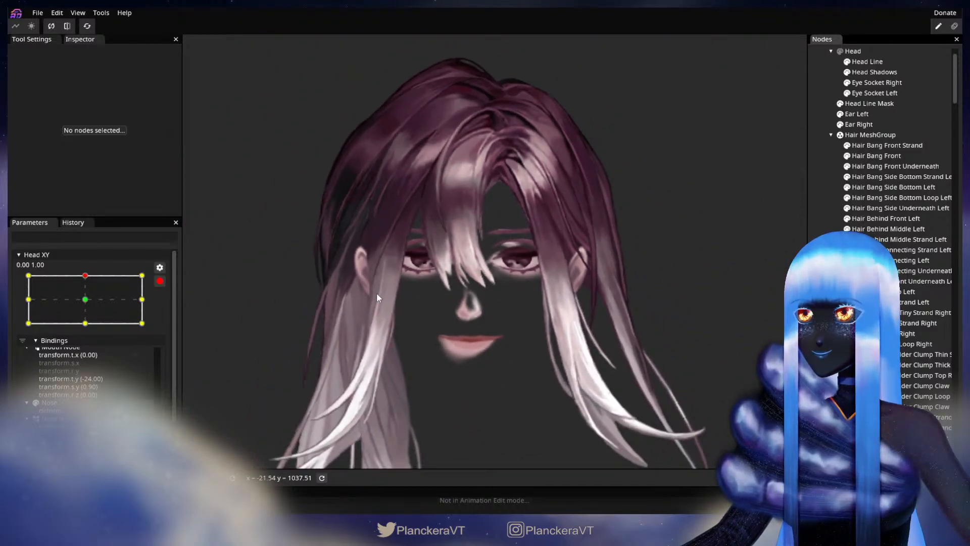
{"action": "left_click", "coordinate": [159, 281]}
{"action": "left_click_drag", "start_coordinate": [90, 303], "coordinate": [88, 360]}
Step: Arm Head XY at 0.00, -1.00, adjust Hair Bang Front's vertices in the strand beside the pale central one, and deselect the mesh
{"action": "left_click", "coordinate": [166, 310]}
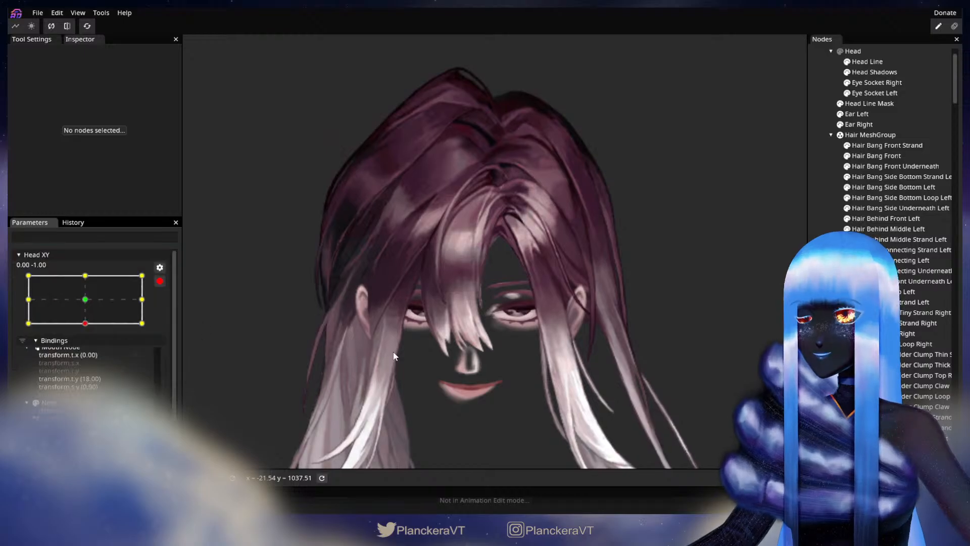
{"action": "scroll", "coordinate": [535, 295], "scroll_direction": "up", "scroll_amount": 4}
{"action": "scroll", "coordinate": [535, 290], "scroll_direction": "up", "scroll_amount": 4}
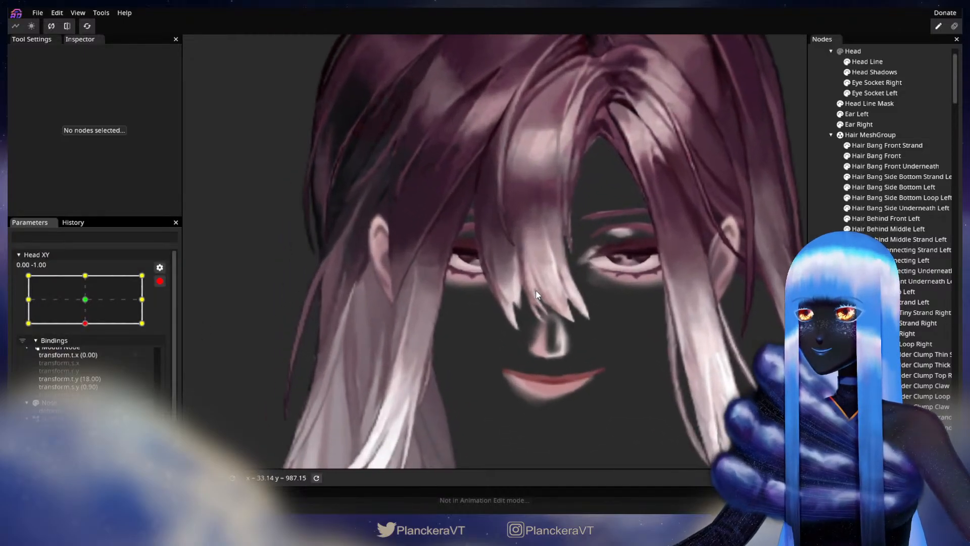
{"action": "scroll", "coordinate": [555, 283], "scroll_direction": "up", "scroll_amount": 2}
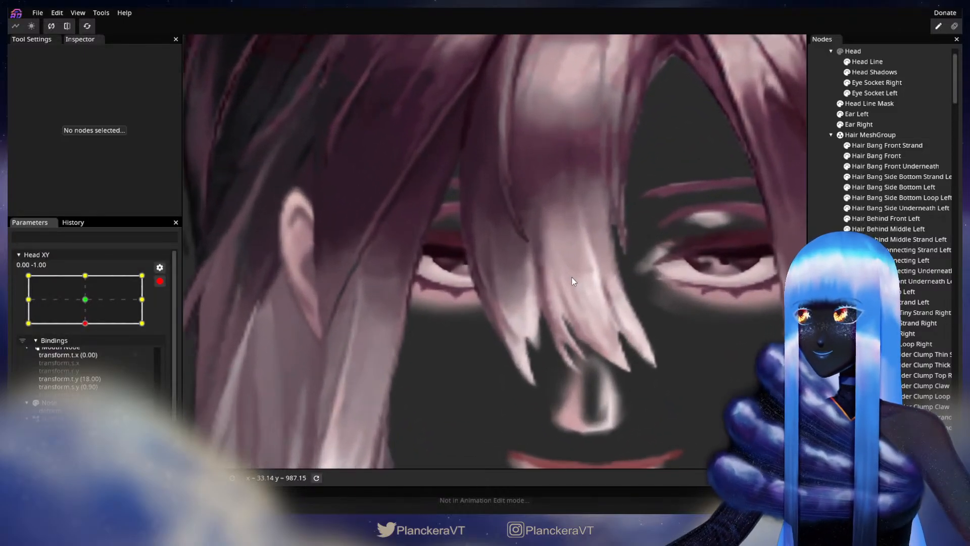
{"action": "left_click", "coordinate": [869, 155]}
{"action": "scroll", "coordinate": [483, 319], "scroll_direction": "up", "scroll_amount": 2}
{"action": "scroll", "coordinate": [483, 318], "scroll_direction": "up", "scroll_amount": 1}
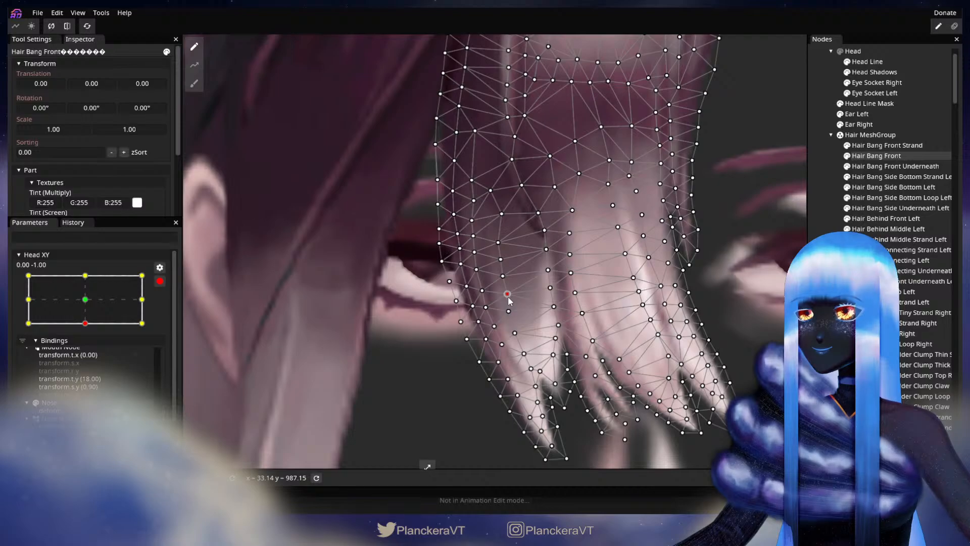
{"action": "left_click", "coordinate": [674, 296]}
Step: Disarm Head XY and move it up from 0.00, -1.00 and back down to examine the bangs' motion on the whole head
{"action": "scroll", "coordinate": [674, 296], "scroll_direction": "down", "scroll_amount": 5}
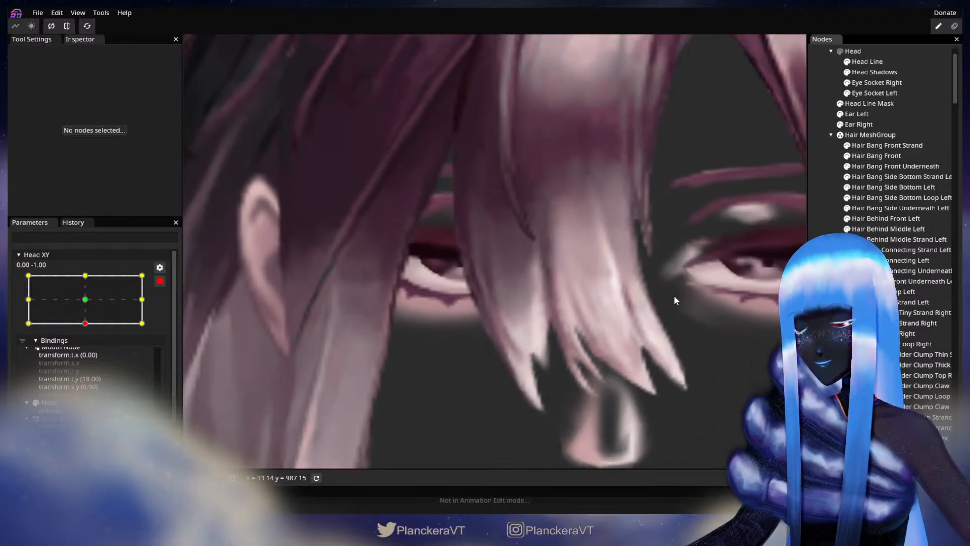
{"action": "scroll", "coordinate": [622, 308], "scroll_direction": "down", "scroll_amount": 5}
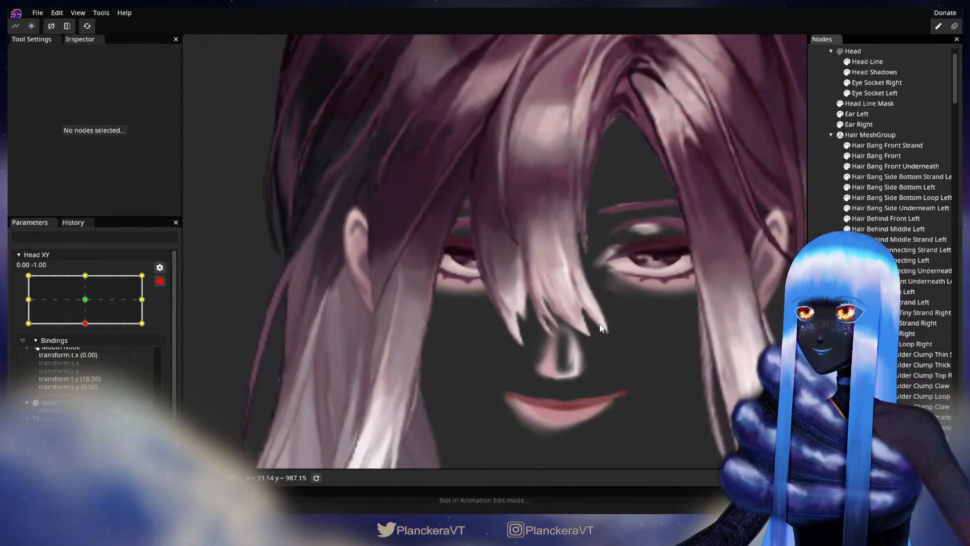
{"action": "scroll", "coordinate": [605, 326], "scroll_direction": "down", "scroll_amount": 5}
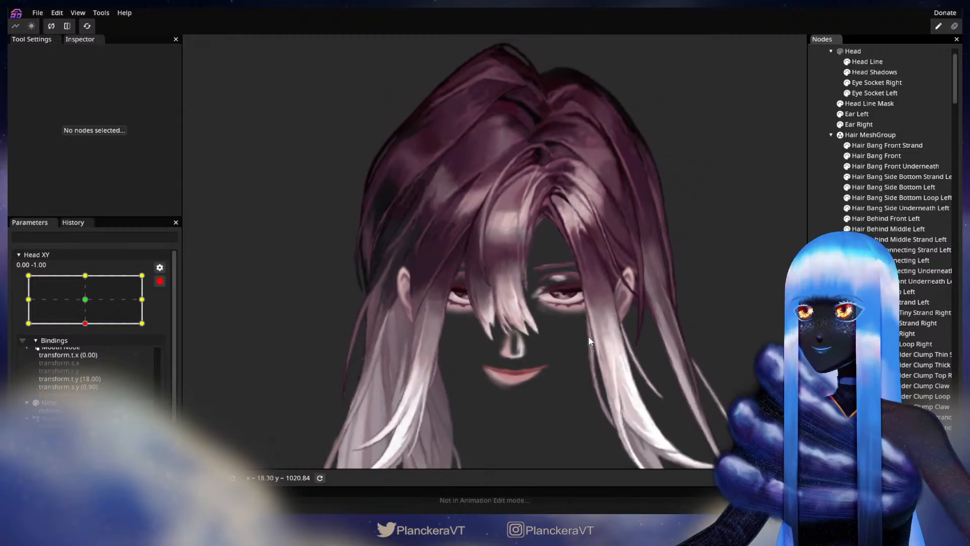
{"action": "left_click", "coordinate": [159, 284]}
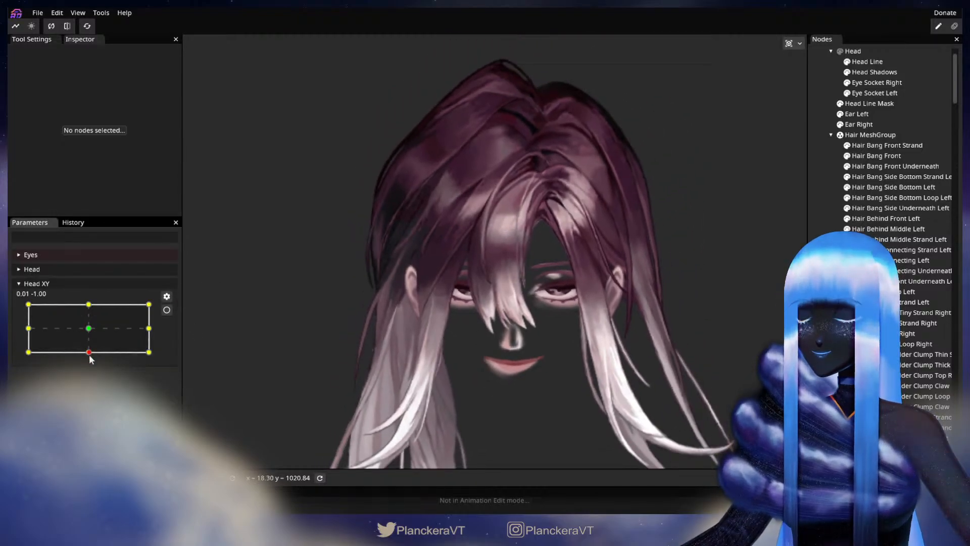
{"action": "mouse_move", "coordinate": [89, 352]}
{"action": "left_mouse_down"}
{"action": "mouse_move", "coordinate": [90, 328]}
{"action": "mouse_move", "coordinate": [91, 359]}
{"action": "left_mouse_up"}
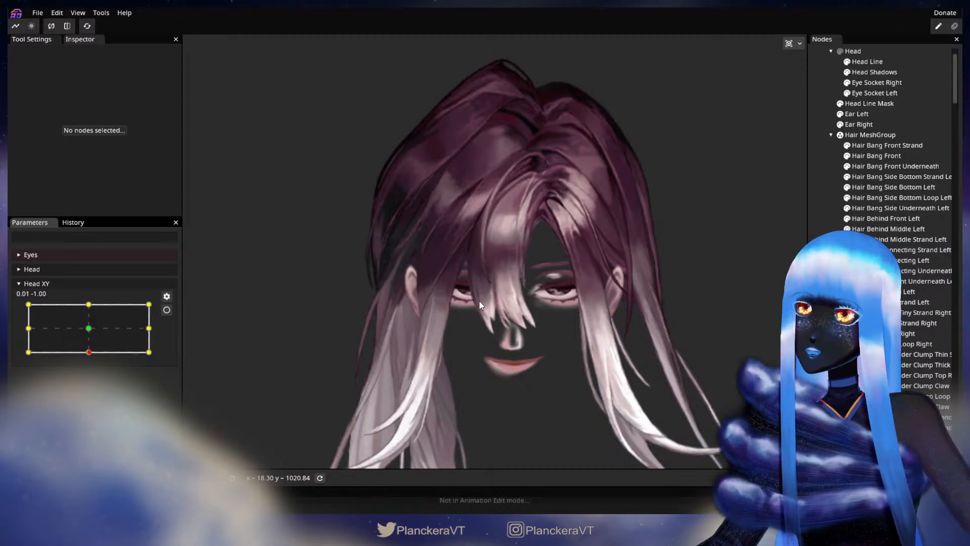
{"action": "scroll", "coordinate": [486, 311], "scroll_direction": "up", "scroll_amount": 2}
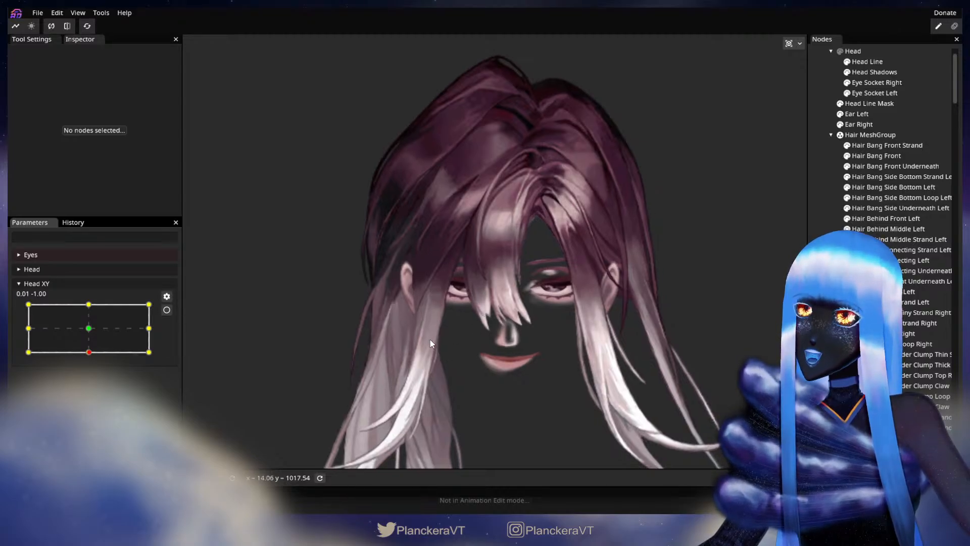
{"action": "left_click_drag", "start_coordinate": [431, 342], "coordinate": [320, 323]}
{"action": "mouse_move", "coordinate": [91, 352]}
{"action": "left_mouse_down"}
{"action": "mouse_move", "coordinate": [88, 328]}
{"action": "mouse_move", "coordinate": [87, 345]}
{"action": "left_mouse_up"}
{"action": "left_click_drag", "start_coordinate": [84, 317], "coordinate": [93, 362]}
Step: Arm Head XY at 0.00, -1.00, select Hair Bang Front, and adjust its vertices on the upper part of the pale central strand
{"action": "left_click", "coordinate": [167, 310]}
{"action": "scroll", "coordinate": [447, 368], "scroll_direction": "up", "scroll_amount": 4}
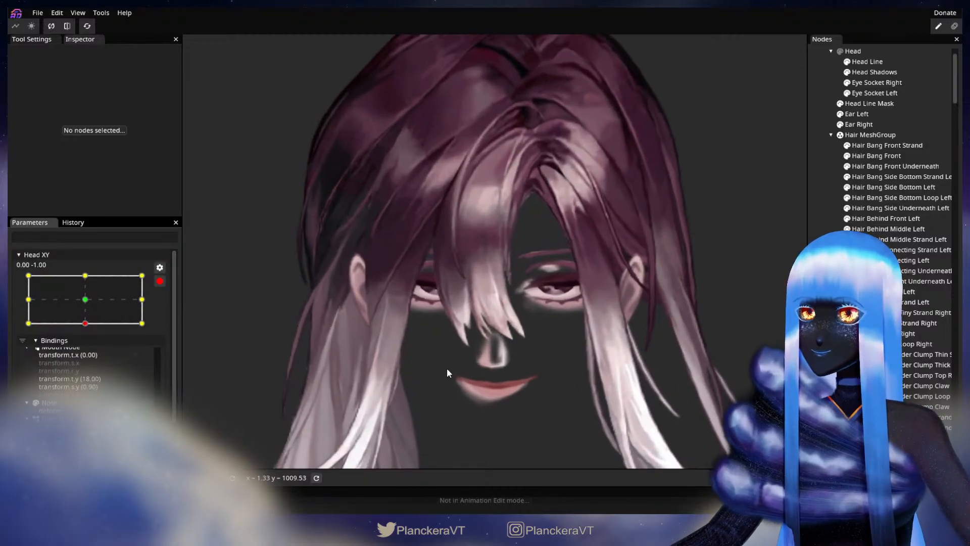
{"action": "scroll", "coordinate": [515, 349], "scroll_direction": "up", "scroll_amount": 4}
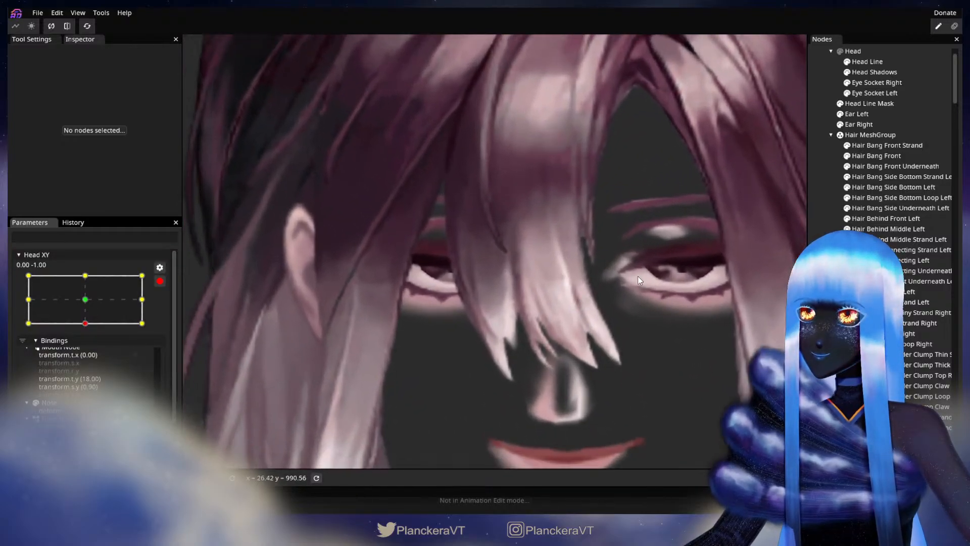
{"action": "left_click", "coordinate": [879, 154]}
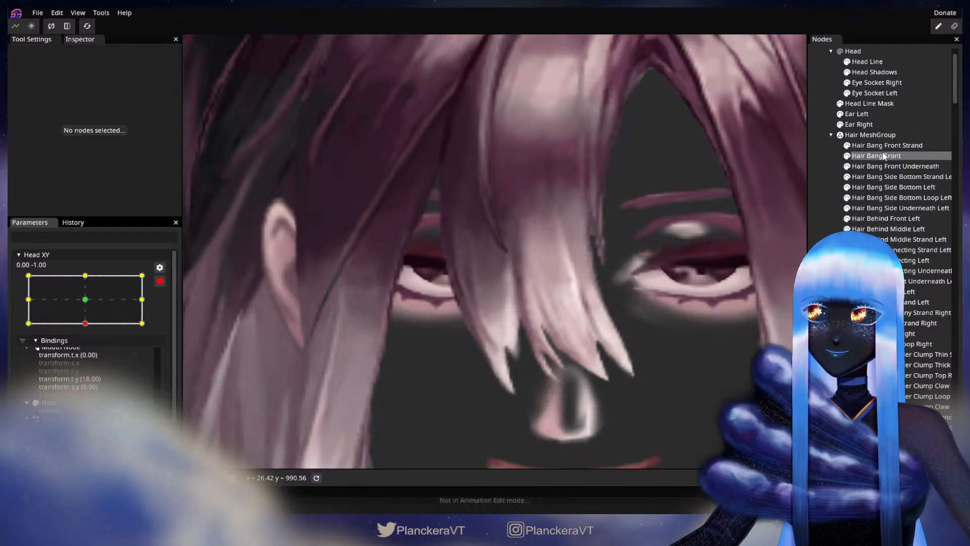
{"action": "scroll", "coordinate": [502, 300], "scroll_direction": "up", "scroll_amount": 1}
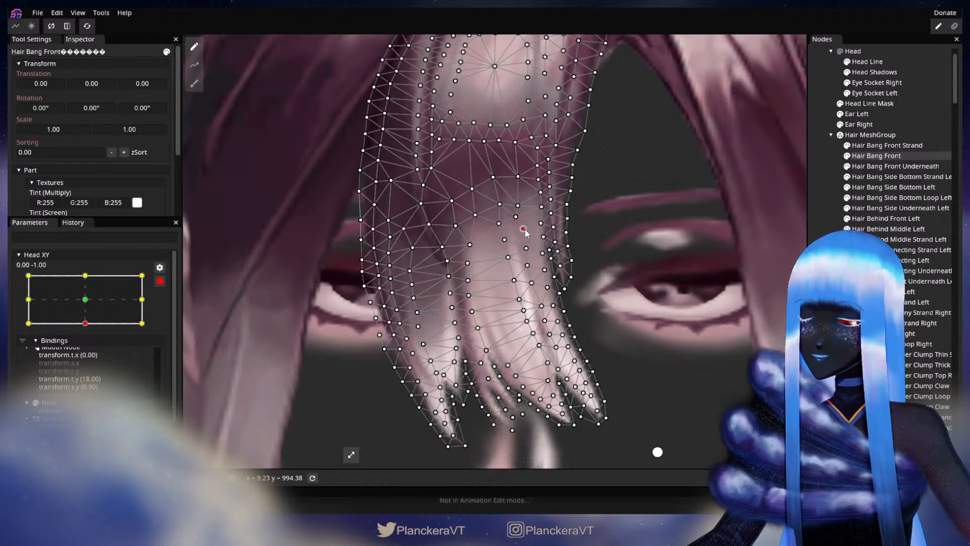
{"action": "left_click_drag", "start_coordinate": [531, 304], "coordinate": [517, 285]}
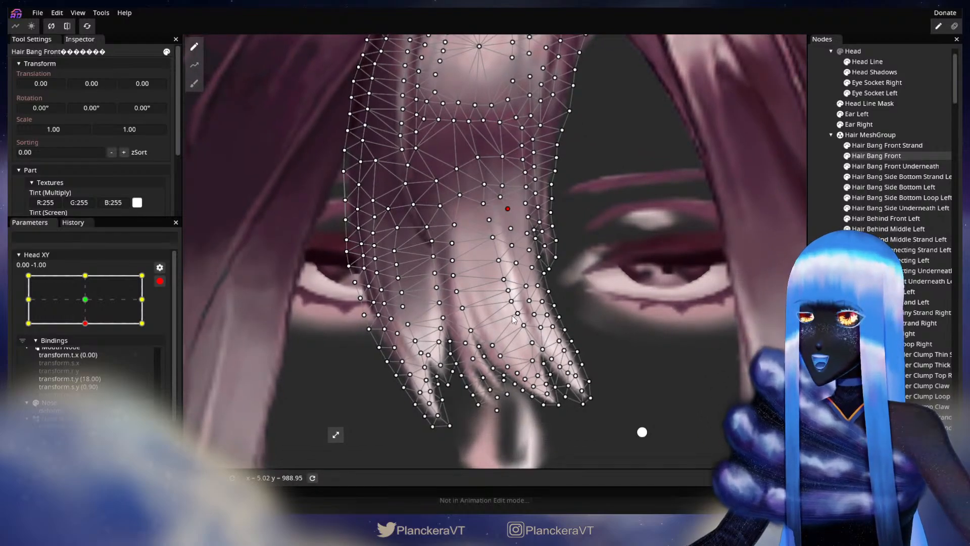
Step: Disarm Head XY and sweep it between 0.00, -1.00 and just above neutral to examine how Hair Bang Front's mesh deforms
{"action": "left_click", "coordinate": [161, 282]}
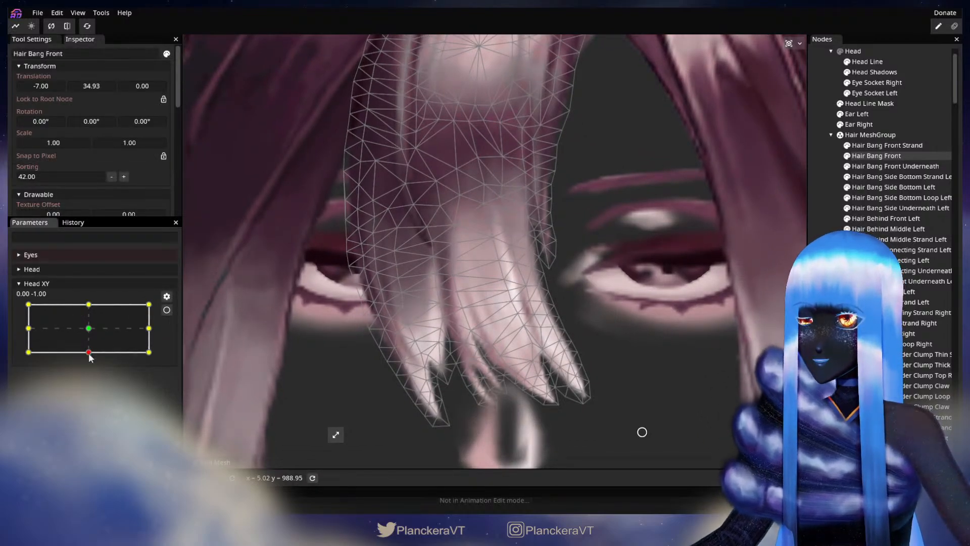
{"action": "left_click_drag", "start_coordinate": [89, 358], "coordinate": [93, 330]}
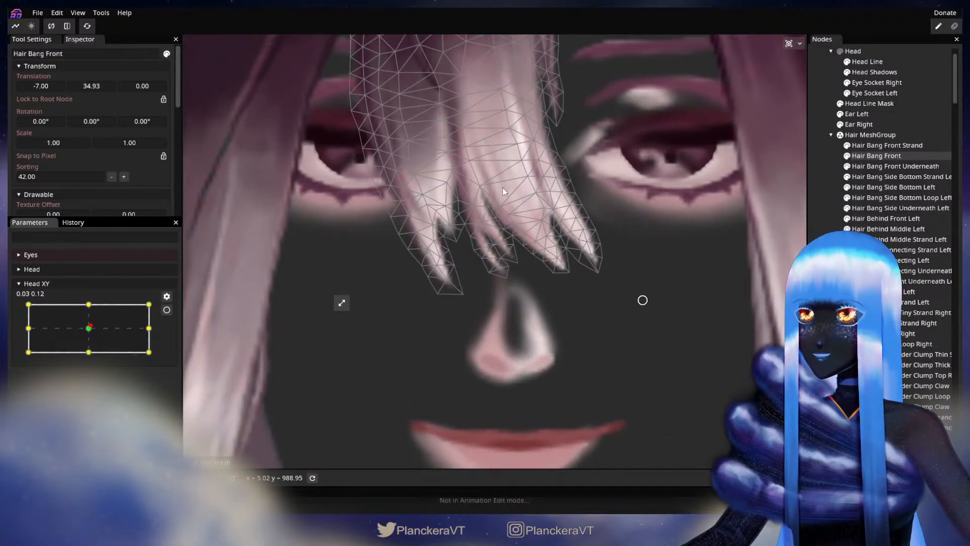
{"action": "left_click", "coordinate": [93, 339]}
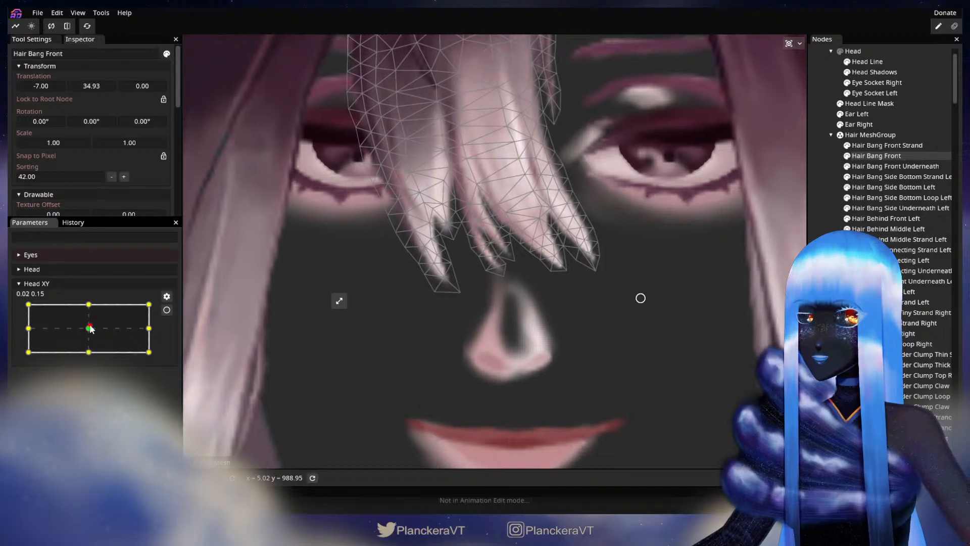
{"action": "mouse_move", "coordinate": [93, 339]}
{"action": "left_mouse_down"}
{"action": "mouse_move", "coordinate": [93, 356]}
{"action": "mouse_move", "coordinate": [94, 329]}
{"action": "mouse_move", "coordinate": [91, 356]}
{"action": "left_mouse_up"}
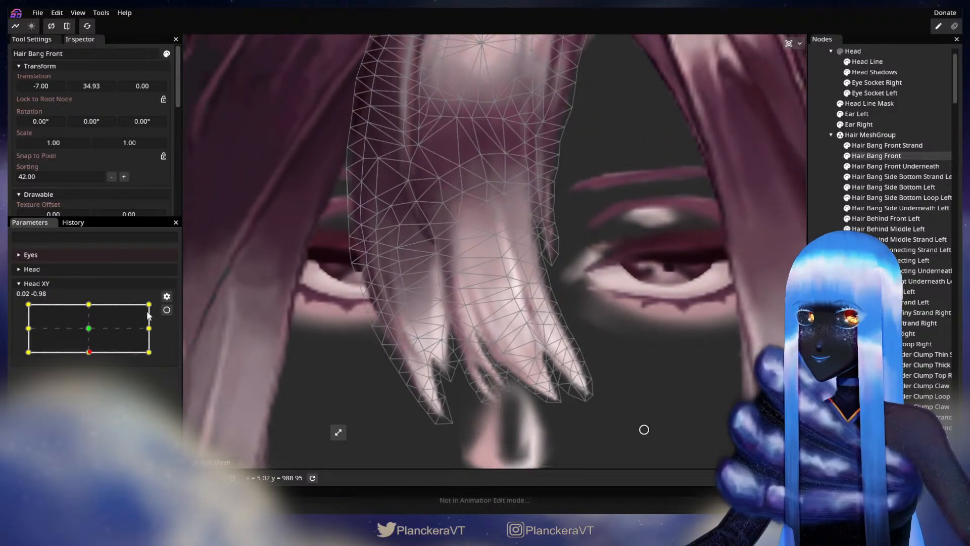
Step: Re-arm Head XY at 0.00, -1.00, adjust Hair Bang Front's lower central strand vertices, and disarm it to test the motion up to 0.00, 1.00
{"action": "left_click", "coordinate": [167, 310]}
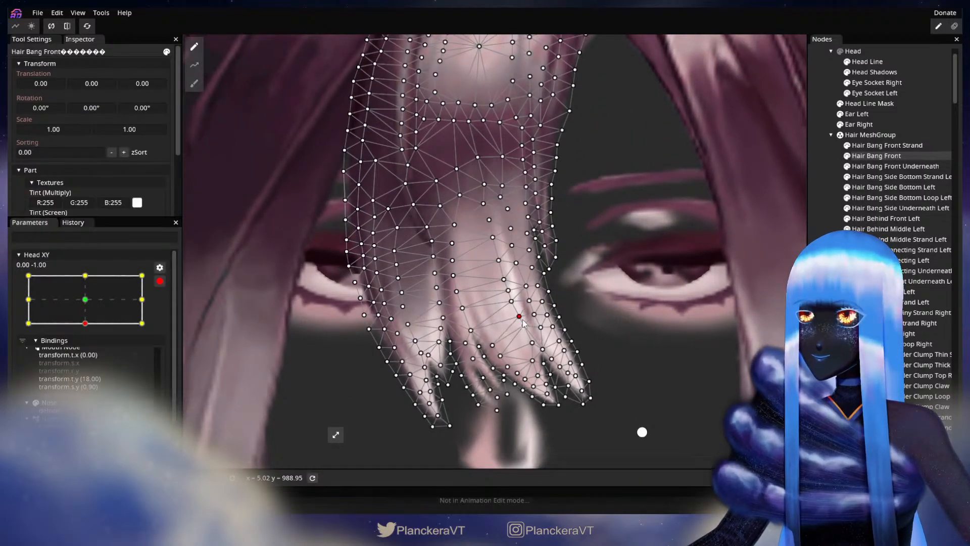
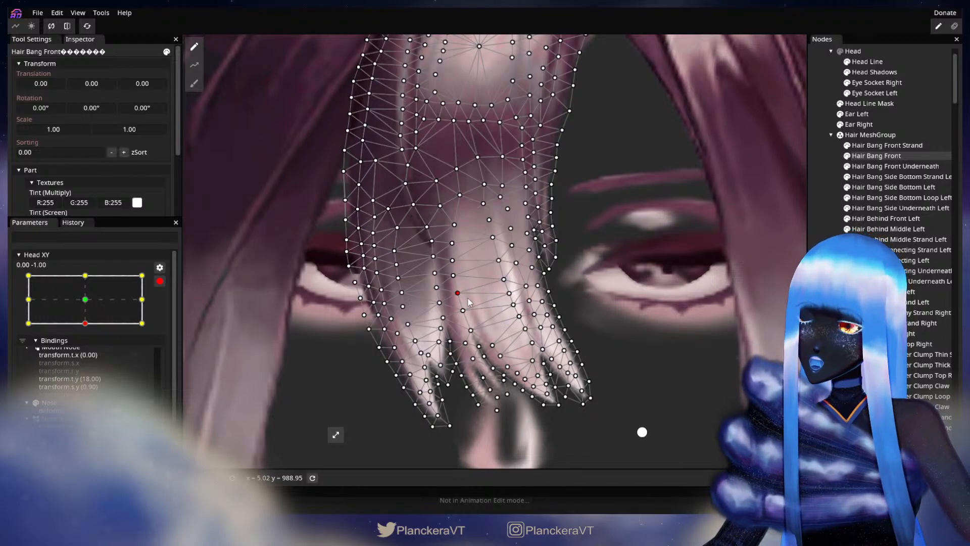
{"action": "left_click", "coordinate": [820, 304]}
{"action": "scroll", "coordinate": [547, 319], "scroll_direction": "down", "scroll_amount": 5}
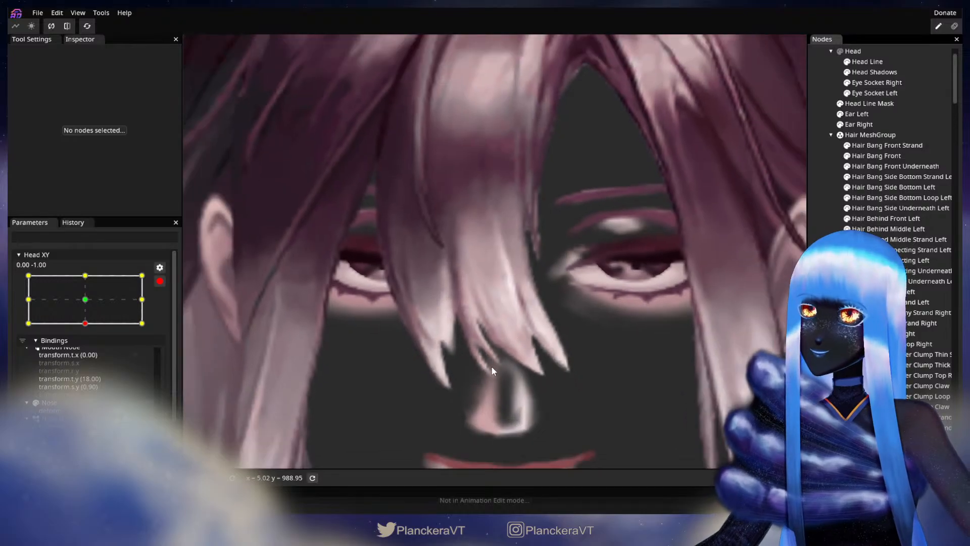
{"action": "scroll", "coordinate": [521, 344], "scroll_direction": "down", "scroll_amount": 2}
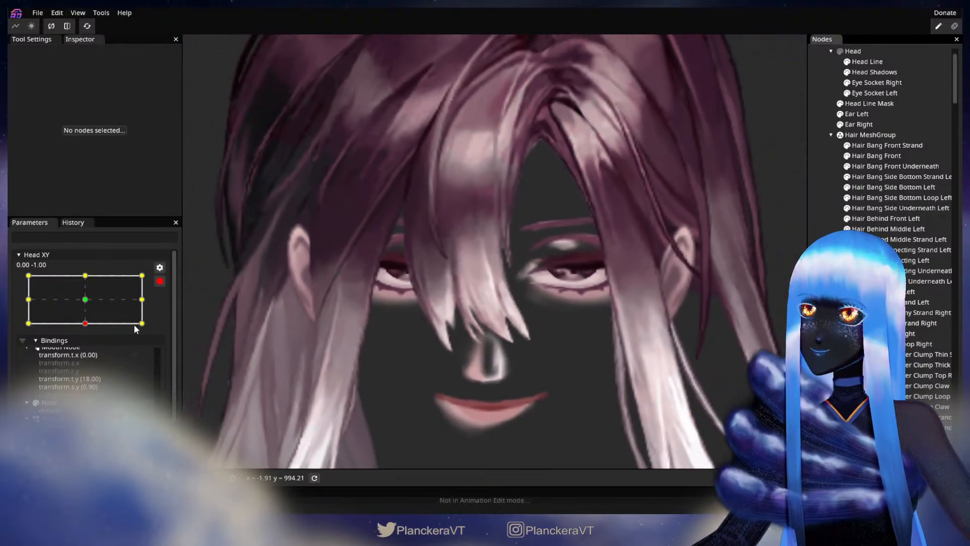
{"action": "left_click_drag", "start_coordinate": [89, 358], "coordinate": [84, 310]}
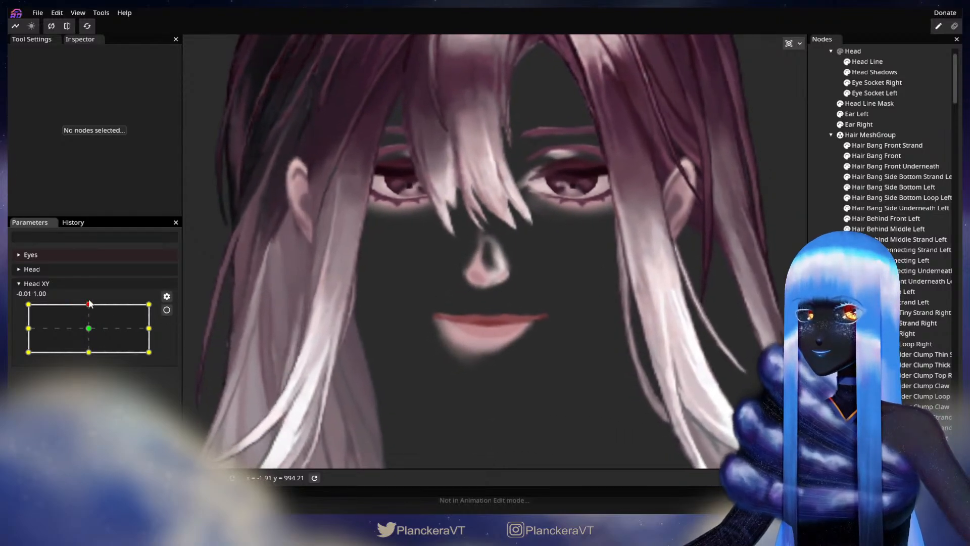
Step: Arm Head XY at 0.00, 1.00, adjust Hair Bang Front's vertices beside the central strand's white highlight, and deselect the mesh
{"action": "left_click", "coordinate": [167, 309]}
{"action": "scroll", "coordinate": [489, 254], "scroll_direction": "up", "scroll_amount": 5}
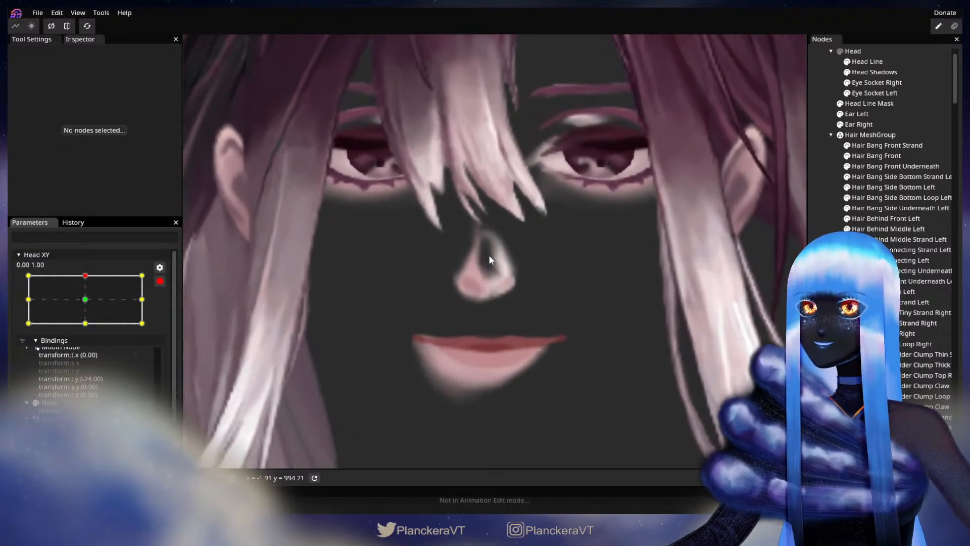
{"action": "left_click_drag", "start_coordinate": [506, 255], "coordinate": [525, 402]}
{"action": "scroll", "coordinate": [537, 330], "scroll_direction": "up", "scroll_amount": 4}
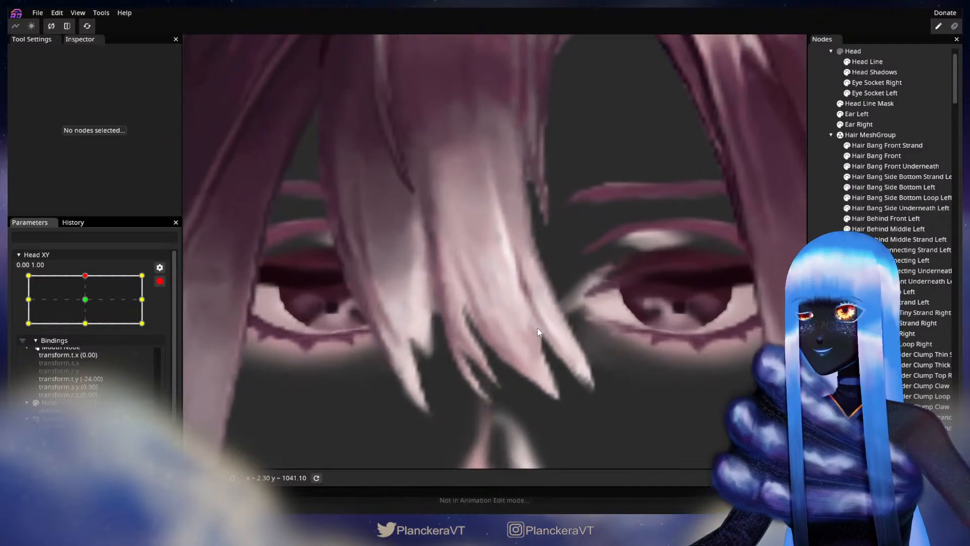
{"action": "left_click", "coordinate": [876, 156]}
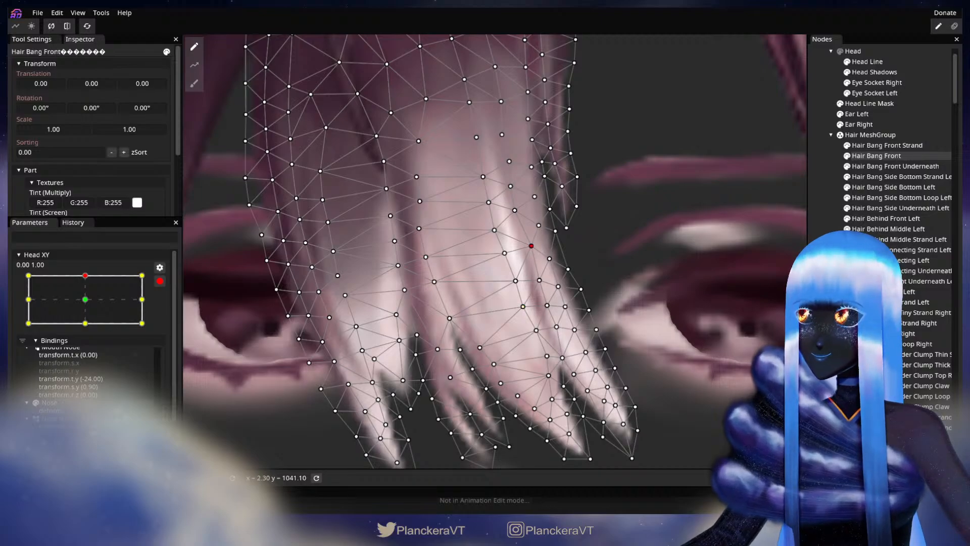
{"action": "left_click", "coordinate": [630, 366]}
Step: Compare the bangs at Head XY 0.00, 0.00 and 0.00, 1.00, and disarm it to check the motion just below full upward
{"action": "scroll", "coordinate": [619, 365], "scroll_direction": "down", "scroll_amount": 6}
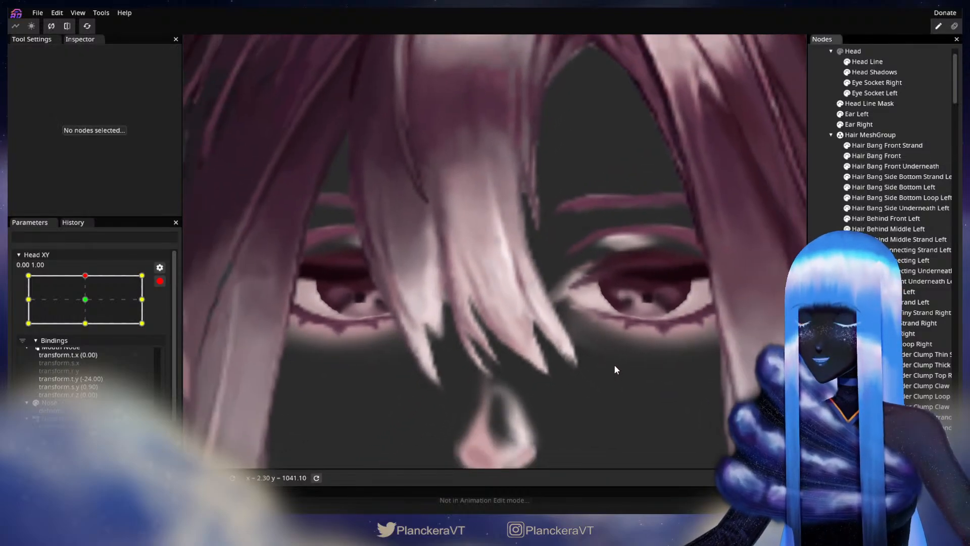
{"action": "scroll", "coordinate": [614, 365], "scroll_direction": "down", "scroll_amount": 5}
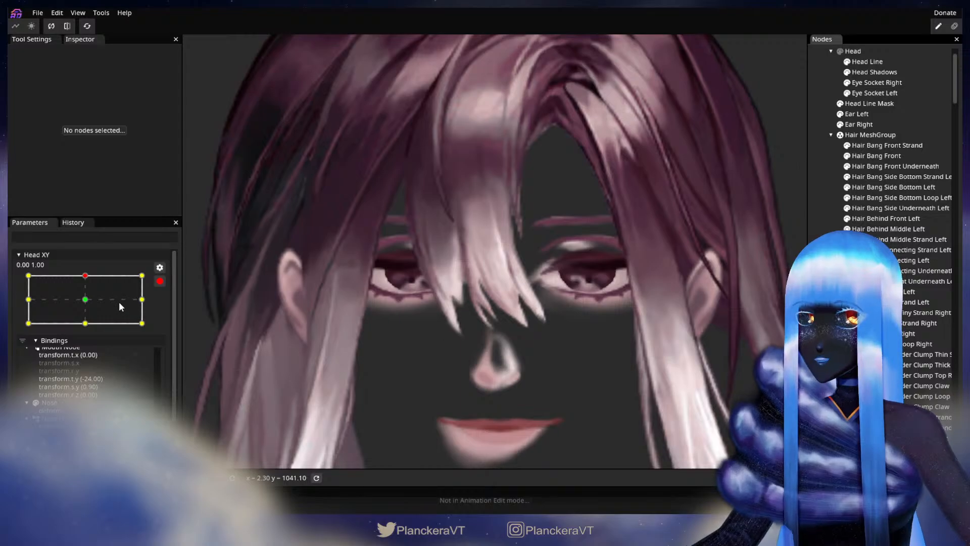
{"action": "left_click", "coordinate": [86, 300]}
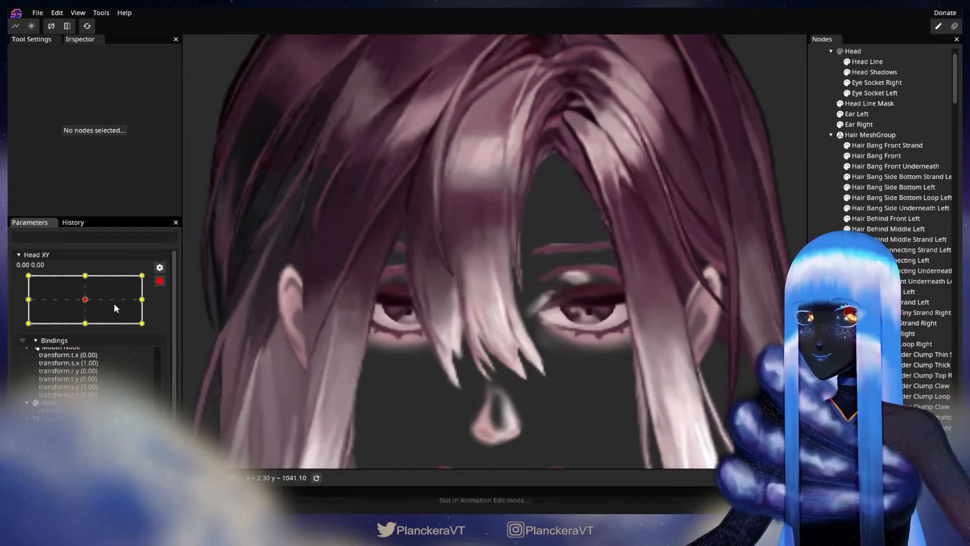
{"action": "left_click", "coordinate": [85, 275]}
{"action": "scroll", "coordinate": [549, 401], "scroll_direction": "down", "scroll_amount": 2}
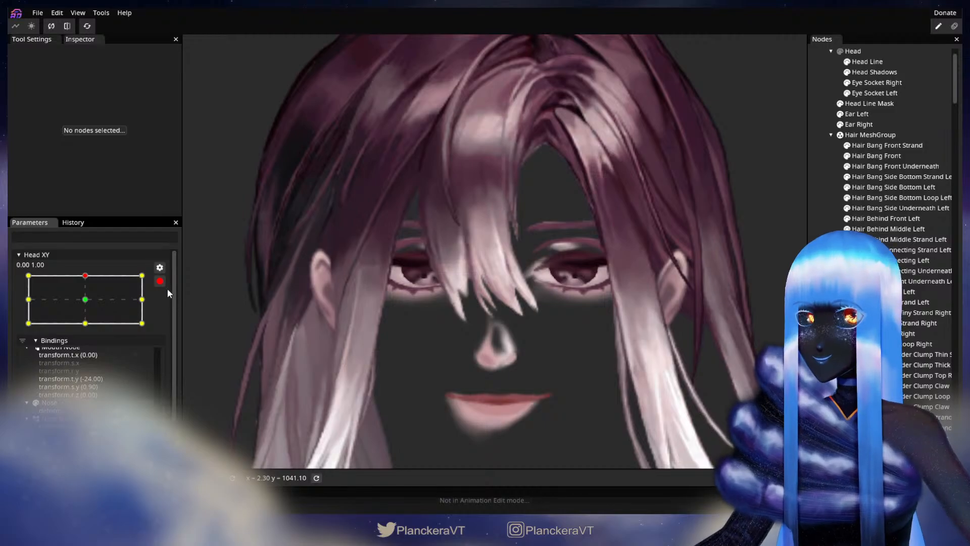
{"action": "mouse_move", "coordinate": [89, 307]}
{"action": "left_mouse_down"}
{"action": "mouse_move", "coordinate": [88, 328]}
{"action": "mouse_move", "coordinate": [91, 312]}
{"action": "left_mouse_up"}
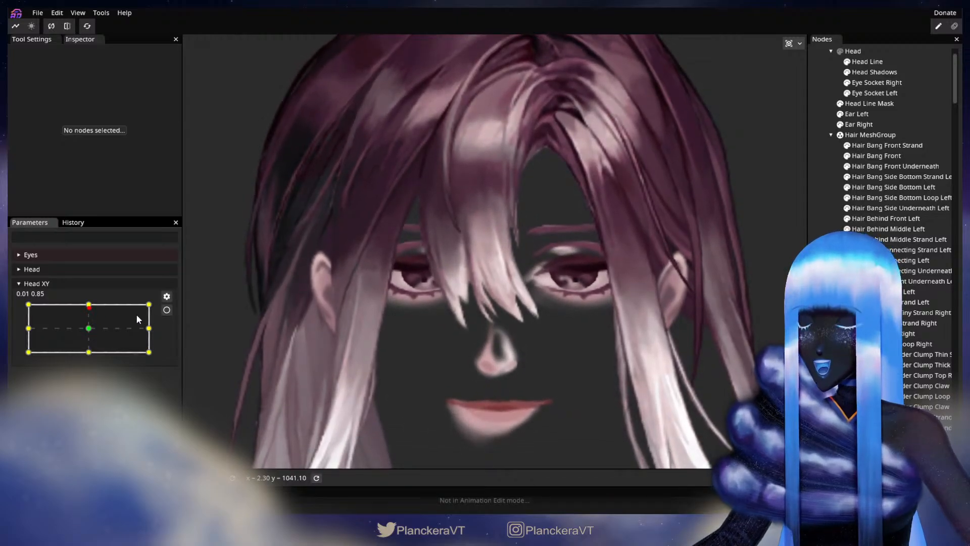
Step: Arm Head XY at 0.00, 1.00, adjust Hair Bang Front's vertices above the thin middle strand, and disarm it to test the upward motion
{"action": "left_click", "coordinate": [170, 311]}
{"action": "scroll", "coordinate": [482, 346], "scroll_direction": "up", "scroll_amount": 5}
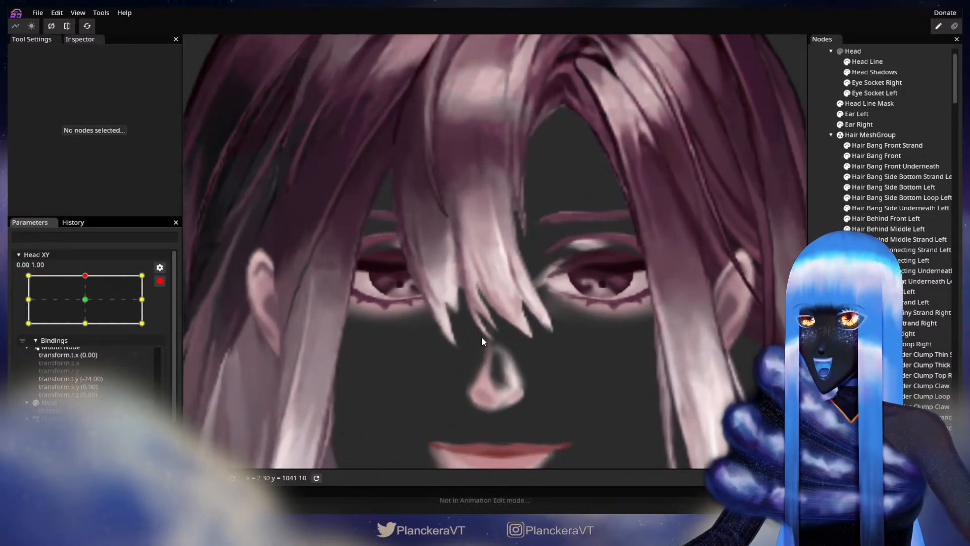
{"action": "scroll", "coordinate": [523, 335], "scroll_direction": "up", "scroll_amount": 3}
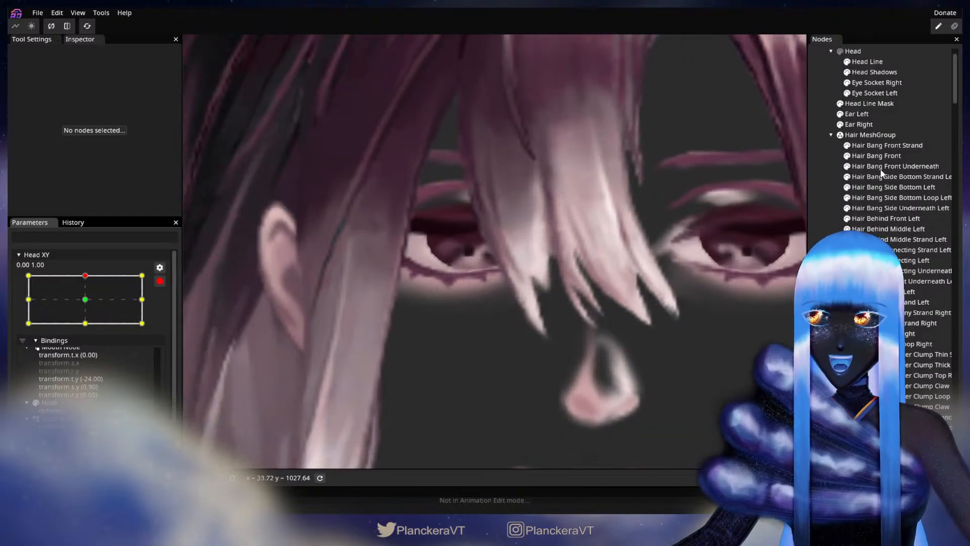
{"action": "left_click", "coordinate": [665, 238]}
{"action": "scroll", "coordinate": [665, 238], "scroll_direction": "up", "scroll_amount": 2}
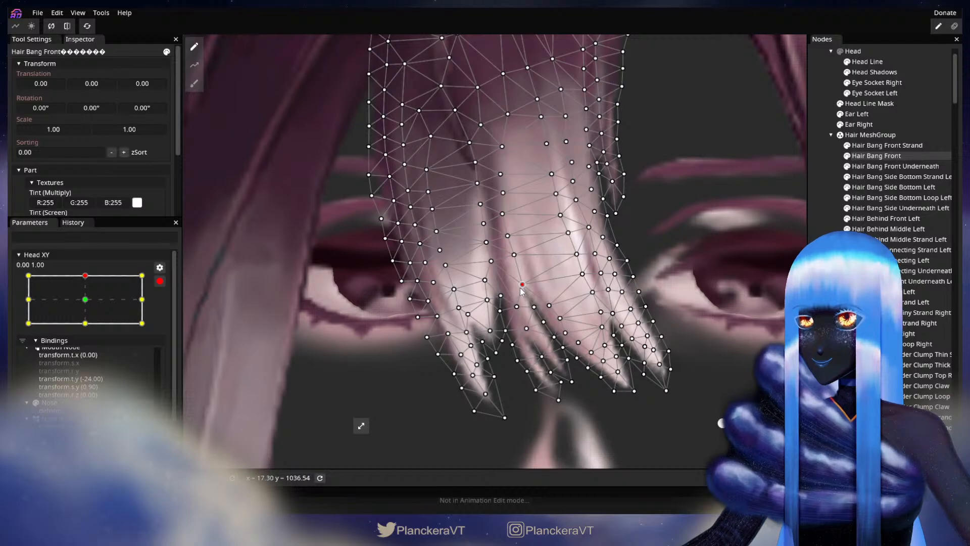
{"action": "left_click", "coordinate": [553, 353]}
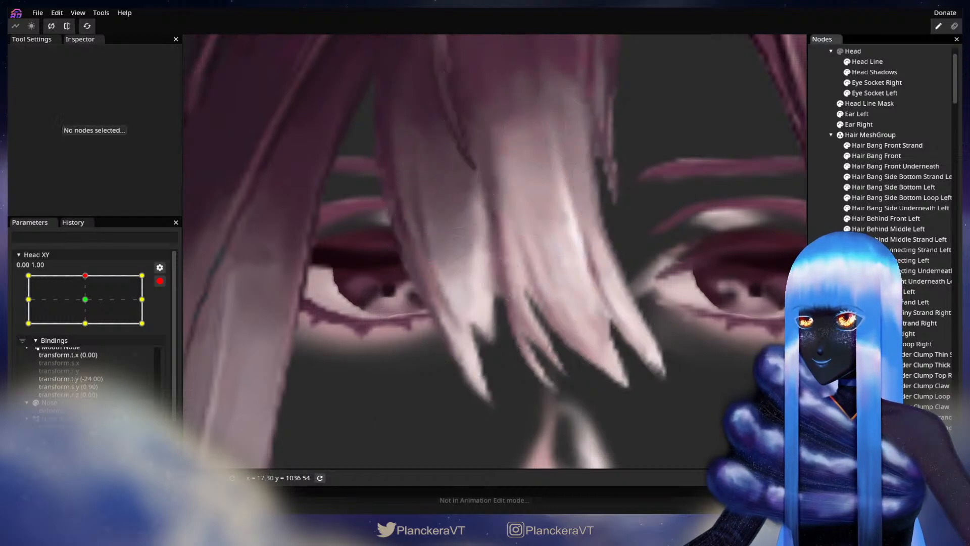
{"action": "scroll", "coordinate": [553, 352], "scroll_direction": "down", "scroll_amount": 4}
{"action": "scroll", "coordinate": [554, 350], "scroll_direction": "down", "scroll_amount": 5}
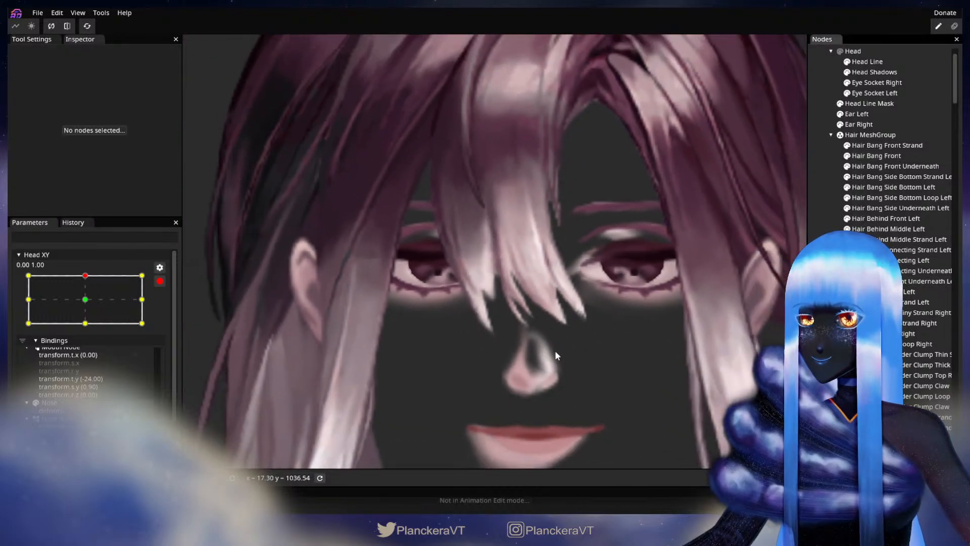
{"action": "left_click_drag", "start_coordinate": [579, 353], "coordinate": [538, 370]}
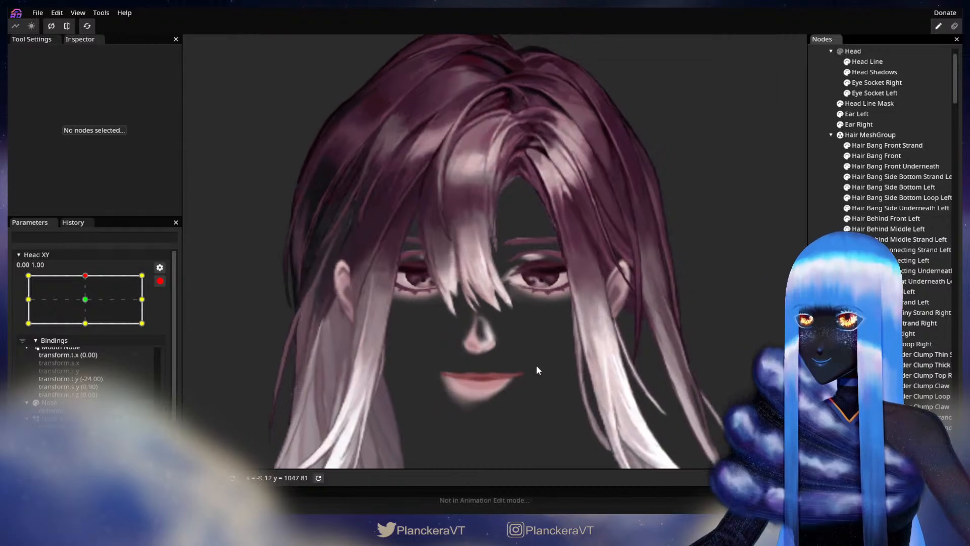
{"action": "left_click", "coordinate": [160, 281]}
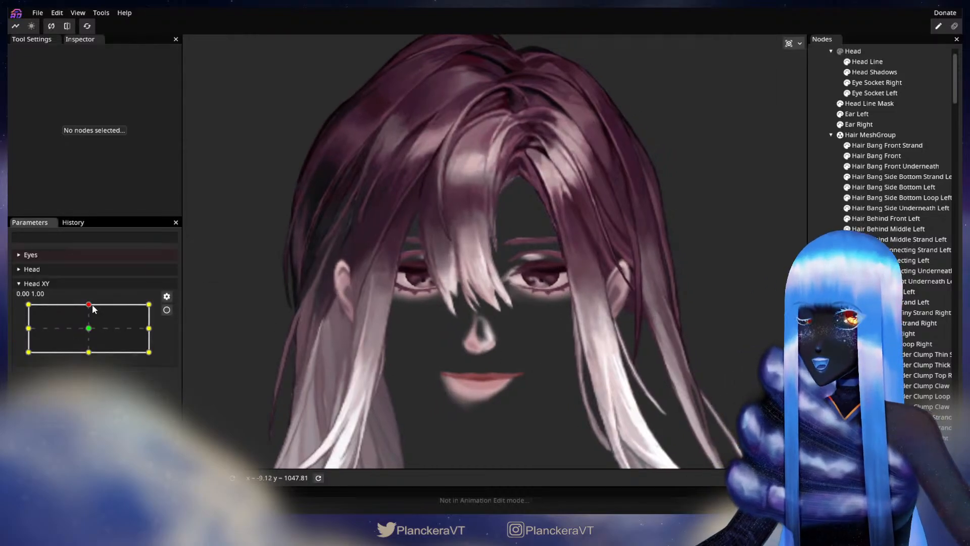
{"action": "mouse_move", "coordinate": [88, 304]}
{"action": "left_mouse_down"}
{"action": "mouse_move", "coordinate": [88, 333]}
{"action": "mouse_move", "coordinate": [88, 305]}
{"action": "left_mouse_up"}
Step: Re-arm Head XY at 0.00, 1.00, refine Hair Bang Front's vertices between the thin middle and wide central strands, and recheck the motion
{"action": "left_click", "coordinate": [167, 309]}
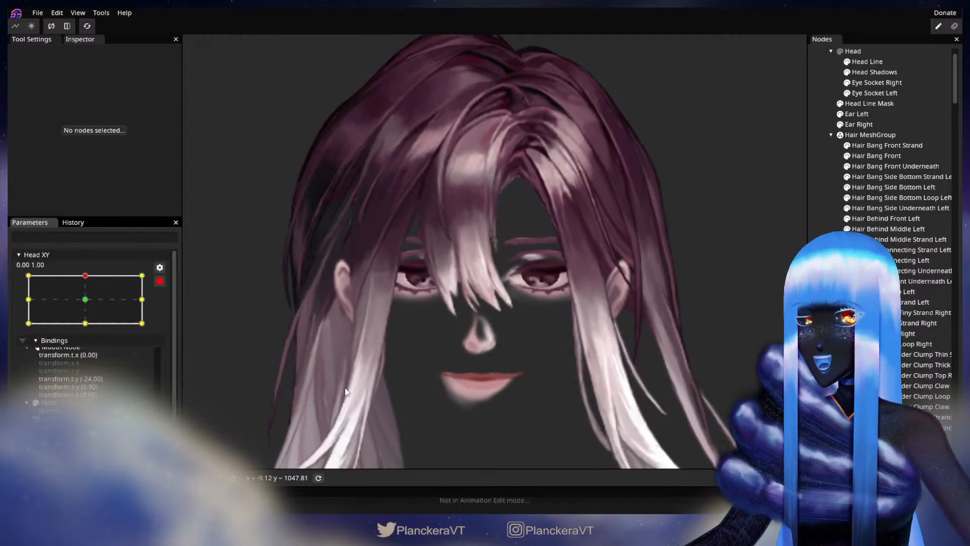
{"action": "scroll", "coordinate": [259, 378], "scroll_direction": "up", "scroll_amount": 5}
{"action": "scroll", "coordinate": [430, 333], "scroll_direction": "up", "scroll_amount": 5}
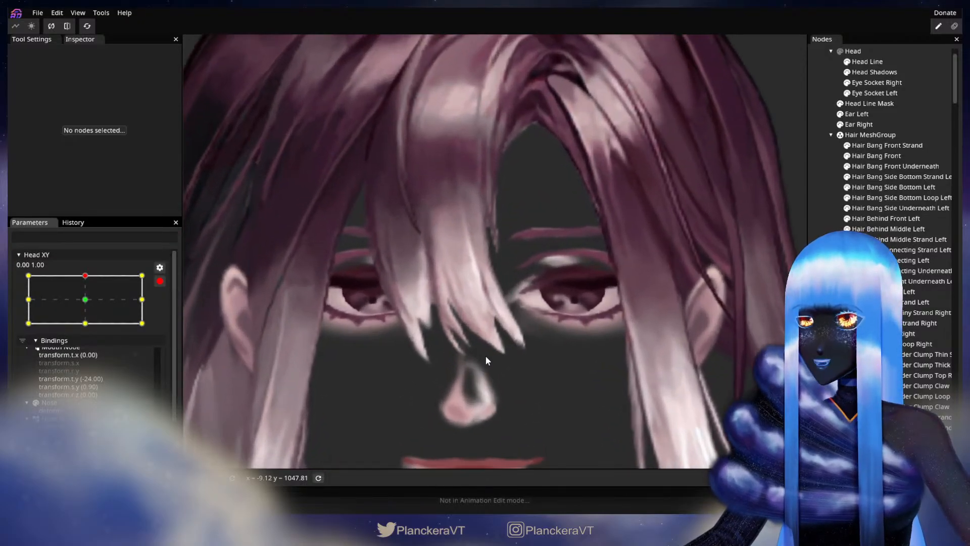
{"action": "scroll", "coordinate": [545, 316], "scroll_direction": "up", "scroll_amount": 5}
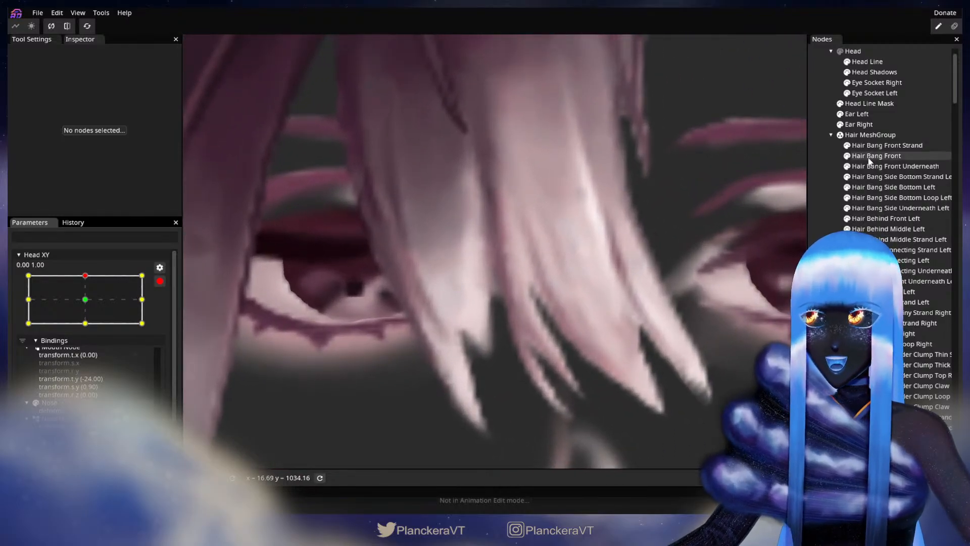
{"action": "left_click", "coordinate": [869, 157]}
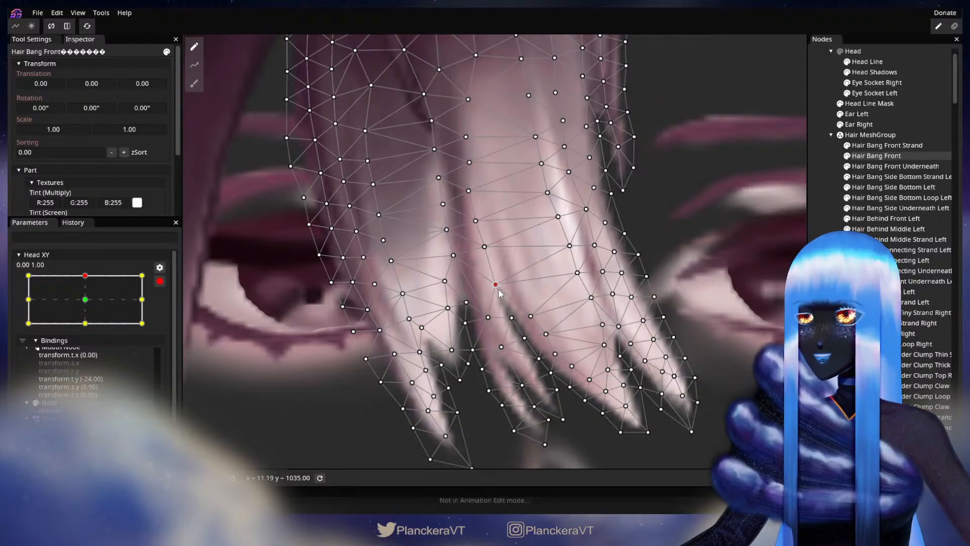
{"action": "left_click", "coordinate": [638, 385]}
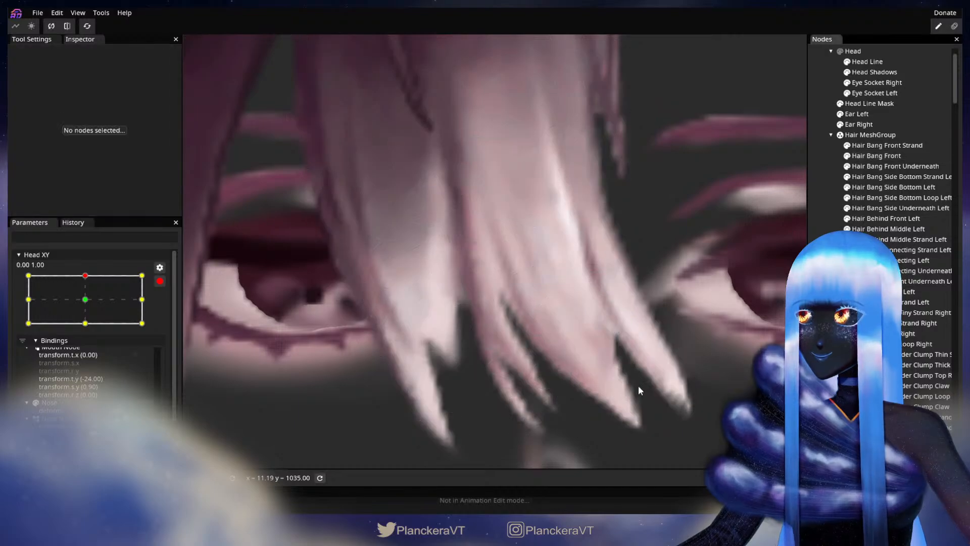
{"action": "scroll", "coordinate": [620, 395], "scroll_direction": "down", "scroll_amount": 3}
{"action": "scroll", "coordinate": [627, 397], "scroll_direction": "down", "scroll_amount": 5}
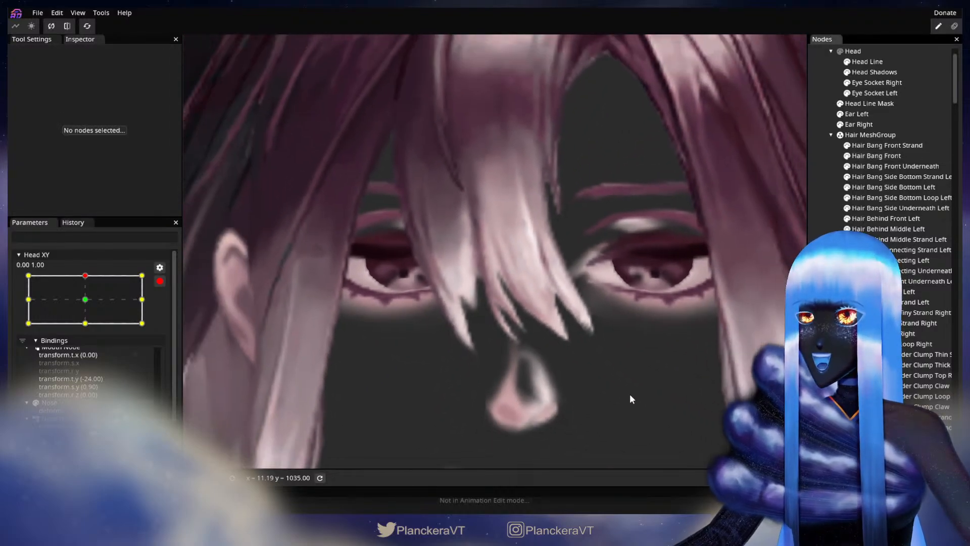
{"action": "scroll", "coordinate": [634, 394], "scroll_direction": "down", "scroll_amount": 5}
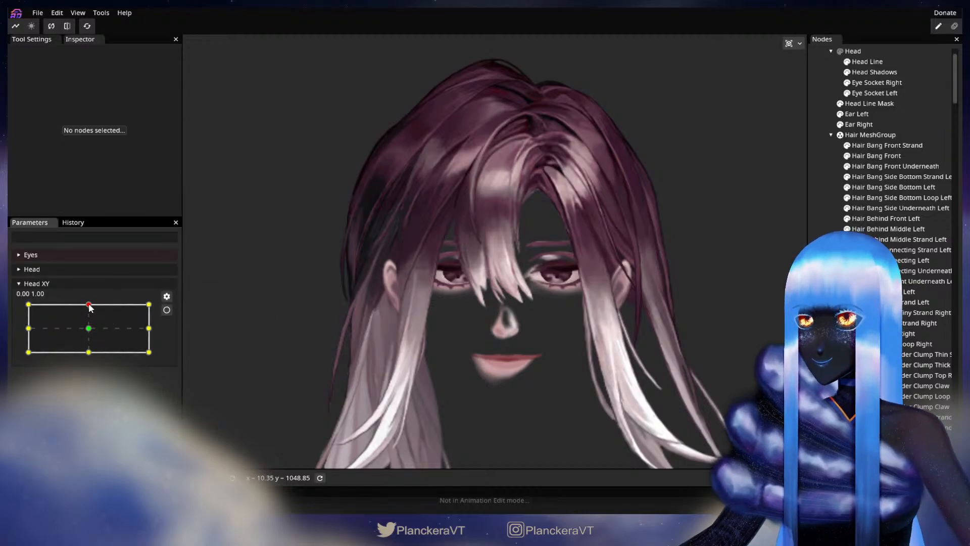
{"action": "mouse_move", "coordinate": [90, 308]}
{"action": "left_mouse_down"}
{"action": "mouse_move", "coordinate": [86, 363]}
{"action": "mouse_move", "coordinate": [90, 305]}
{"action": "left_mouse_up"}
Step: Re-arm Head XY at 0.00, 1.00, adjust Hair Bang Front's lower left strand vertices, and disarm it to sweep the head fully down
{"action": "left_click", "coordinate": [167, 311]}
{"action": "scroll", "coordinate": [515, 362], "scroll_direction": "up", "scroll_amount": 5}
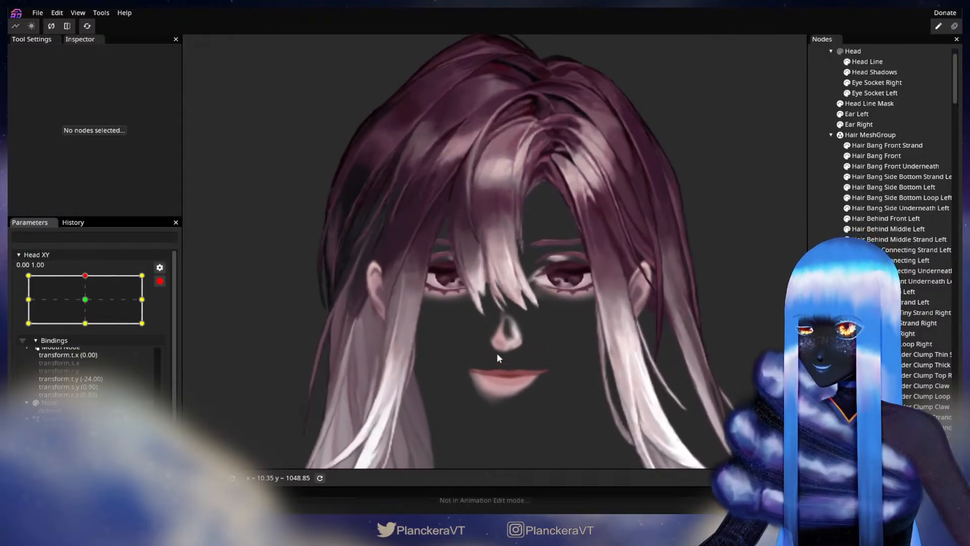
{"action": "scroll", "coordinate": [464, 368], "scroll_direction": "up", "scroll_amount": 5}
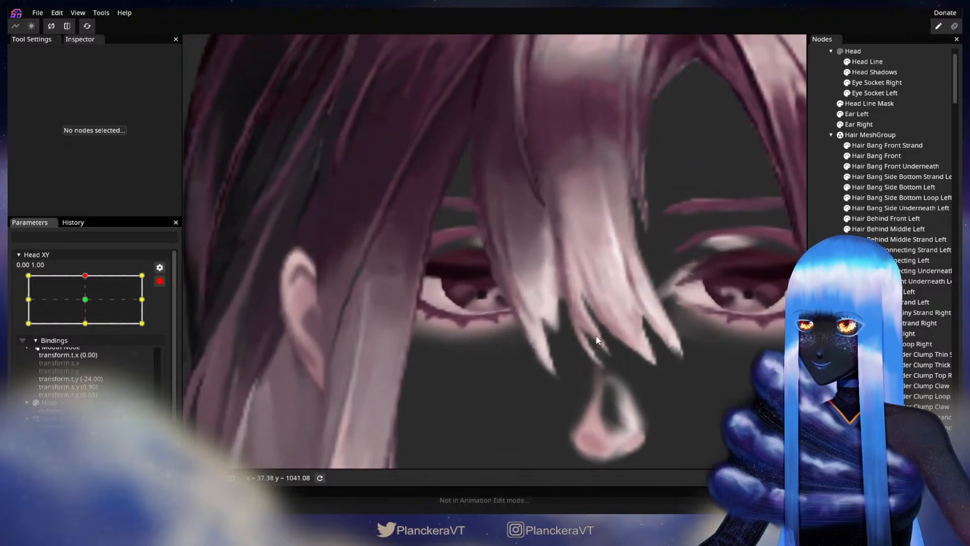
{"action": "left_click", "coordinate": [899, 155]}
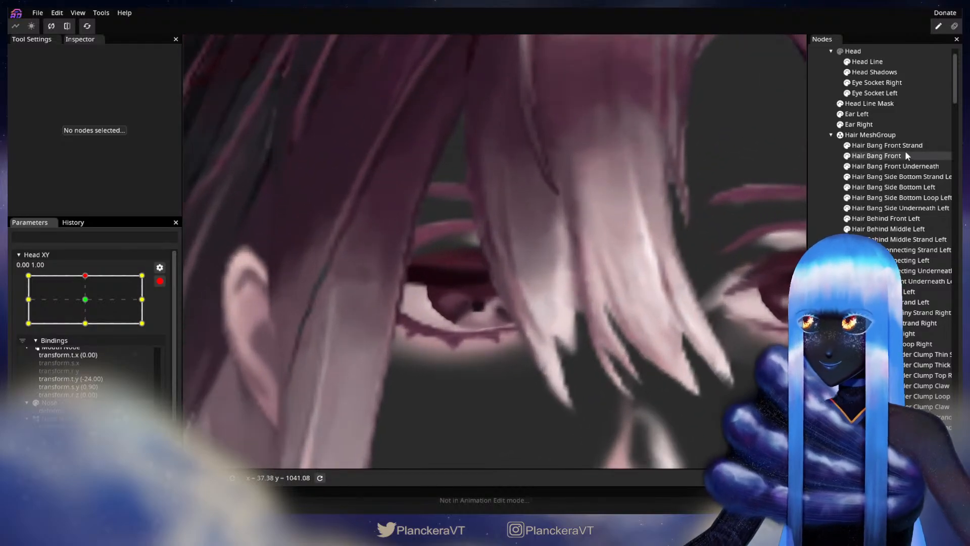
{"action": "scroll", "coordinate": [525, 343], "scroll_direction": "up", "scroll_amount": 3}
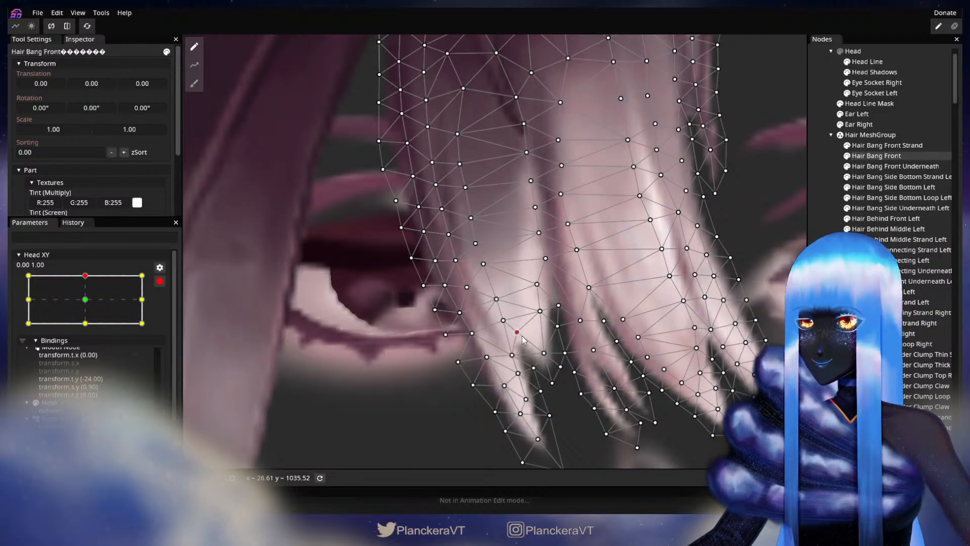
{"action": "left_click", "coordinate": [629, 365]}
{"action": "scroll", "coordinate": [630, 364], "scroll_direction": "down", "scroll_amount": 4}
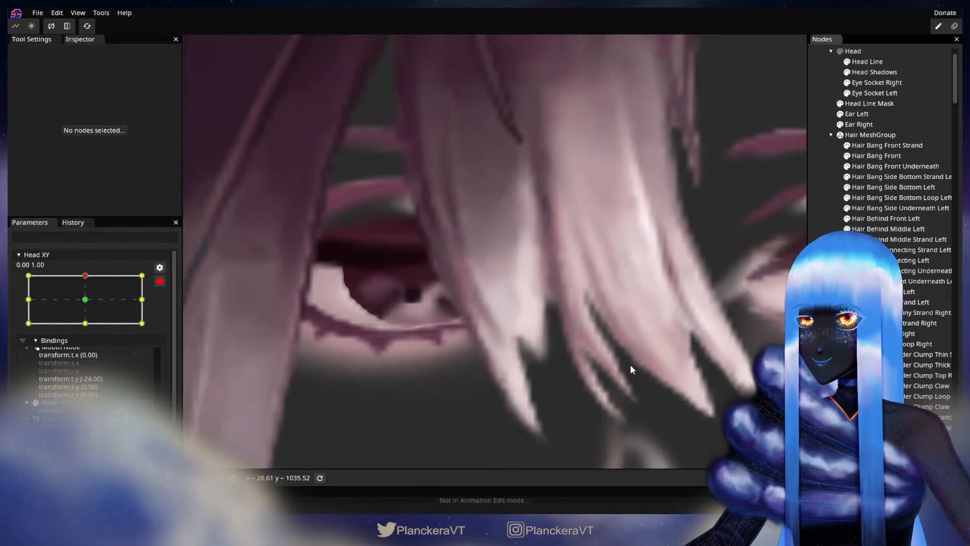
{"action": "scroll", "coordinate": [631, 361], "scroll_direction": "down", "scroll_amount": 6}
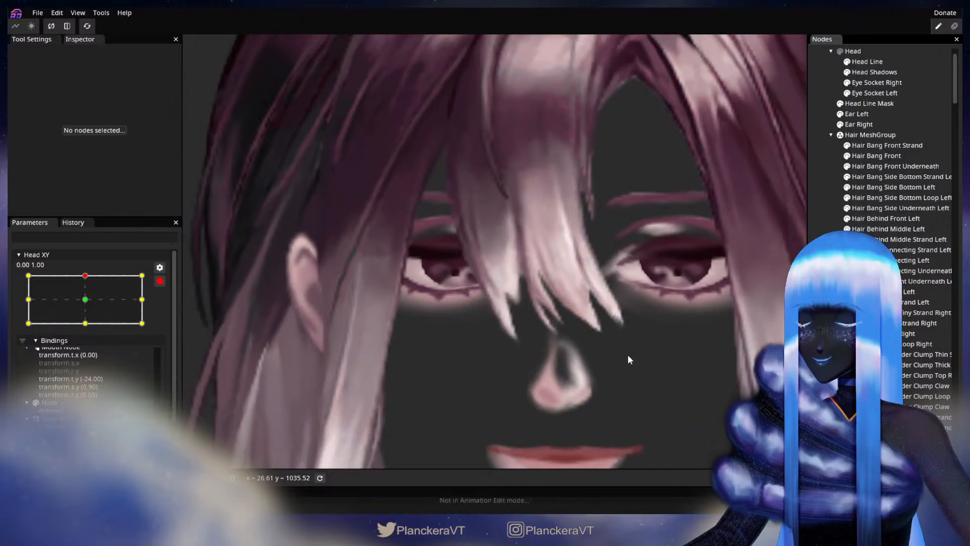
{"action": "scroll", "coordinate": [630, 349], "scroll_direction": "down", "scroll_amount": 6}
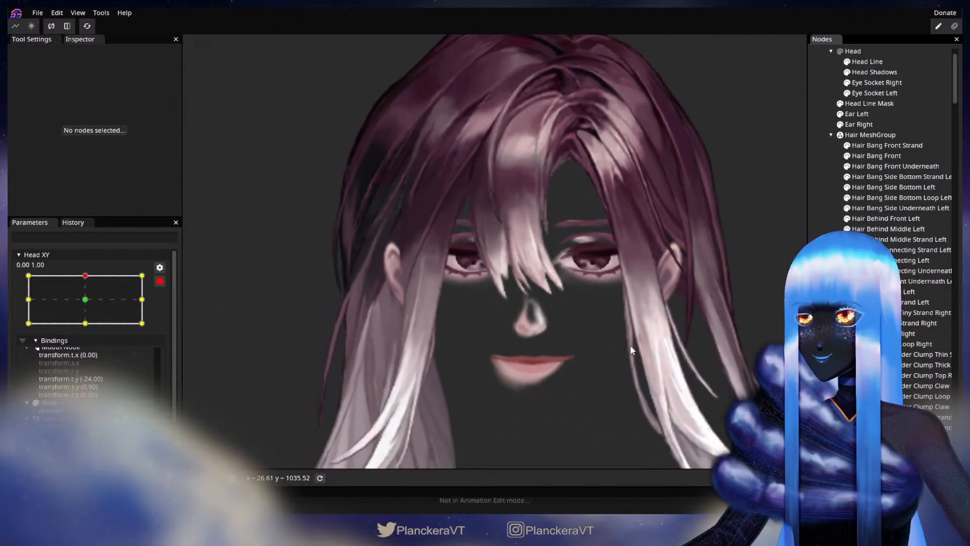
{"action": "scroll", "coordinate": [657, 303], "scroll_direction": "down", "scroll_amount": 2}
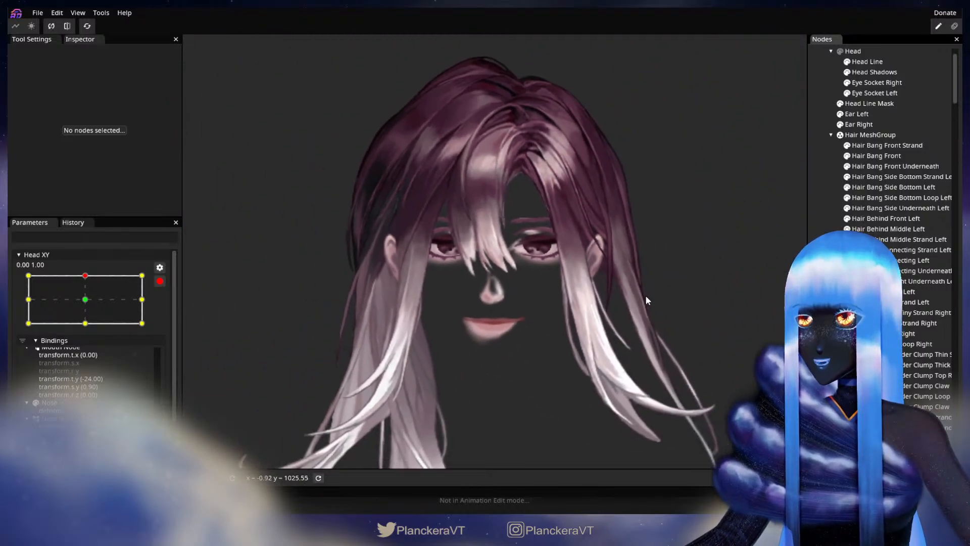
{"action": "left_click", "coordinate": [160, 282]}
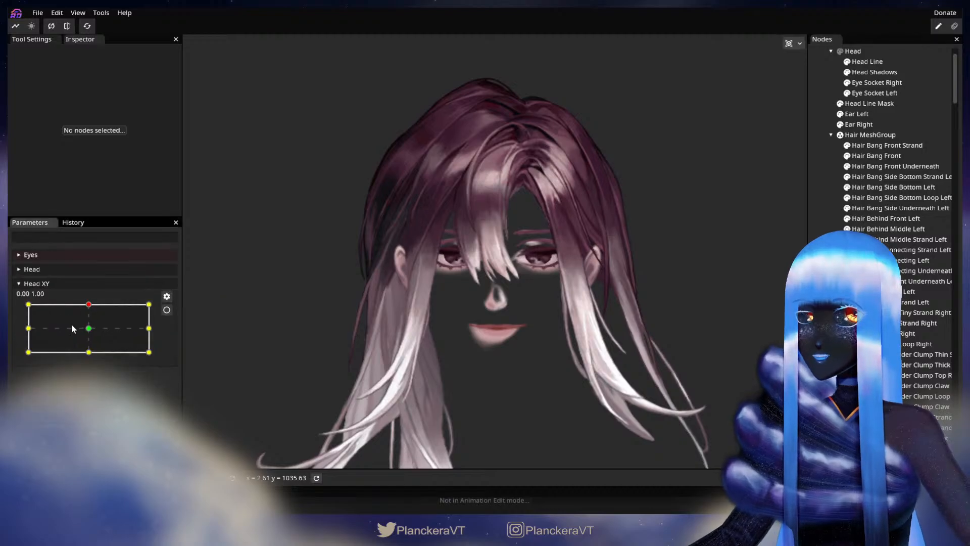
{"action": "left_click_drag", "start_coordinate": [88, 306], "coordinate": [90, 349]}
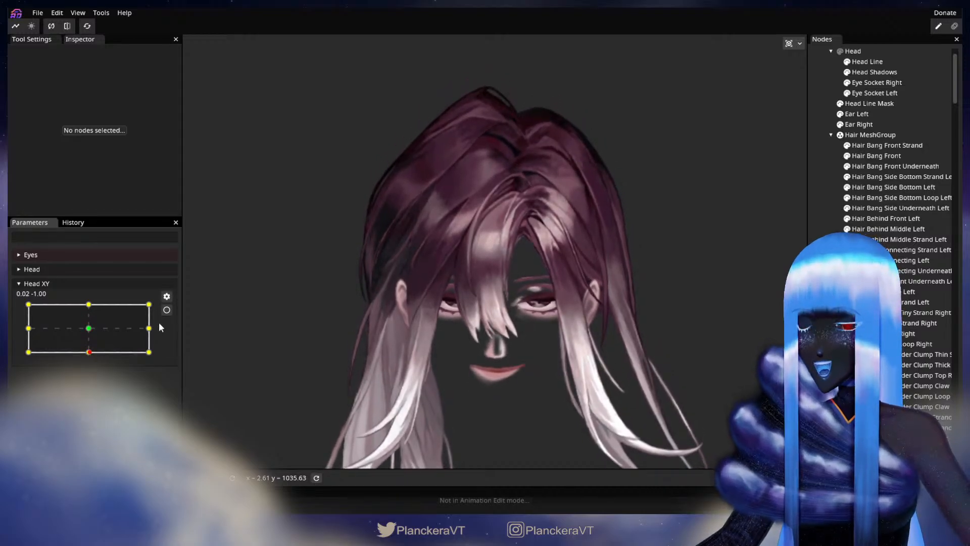
Step: Arm Head XY at 0.00, -1.00, adjust the vertices along the inner edge of Hair Bang Front's left strand, and disarm it to test the motion
{"action": "left_click", "coordinate": [166, 310]}
{"action": "scroll", "coordinate": [496, 337], "scroll_direction": "up", "scroll_amount": 5}
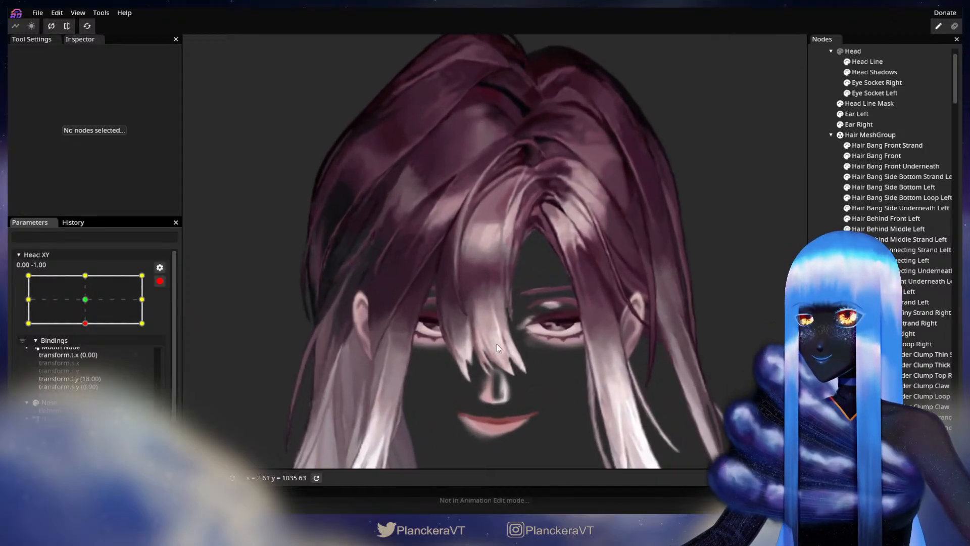
{"action": "scroll", "coordinate": [496, 345], "scroll_direction": "up", "scroll_amount": 5}
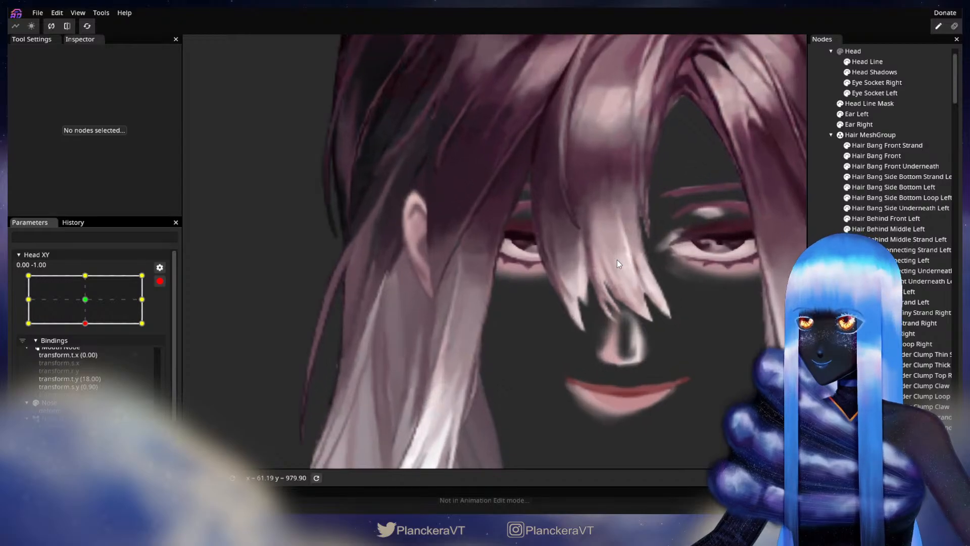
{"action": "scroll", "coordinate": [617, 259], "scroll_direction": "up", "scroll_amount": 5}
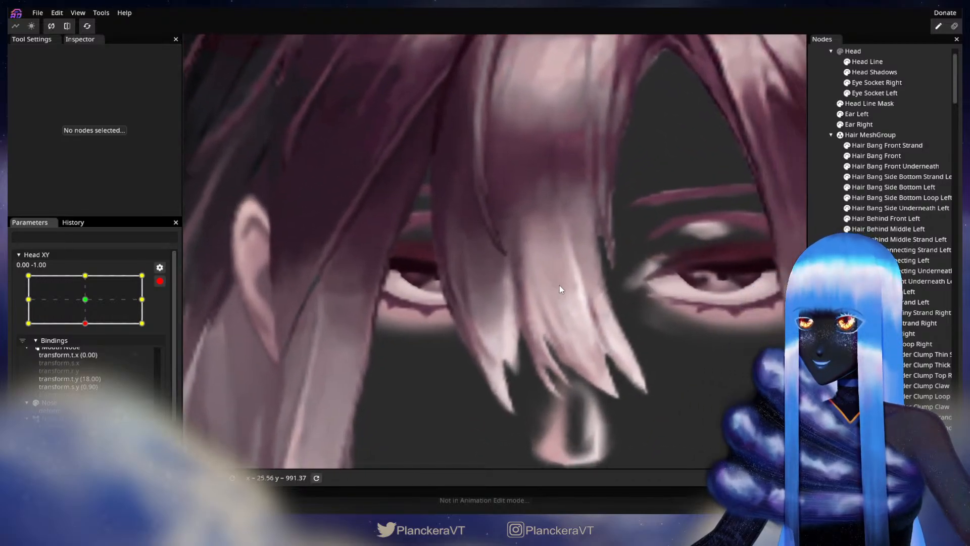
{"action": "left_click", "coordinate": [880, 158]}
{"action": "scroll", "coordinate": [528, 349], "scroll_direction": "up", "scroll_amount": 4}
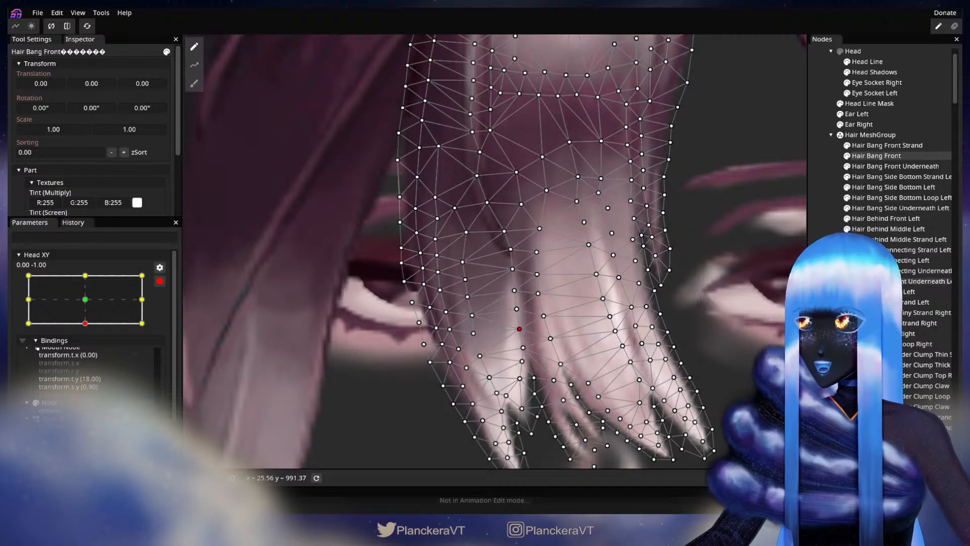
{"action": "left_click", "coordinate": [657, 342]}
{"action": "scroll", "coordinate": [658, 334], "scroll_direction": "down", "scroll_amount": 3}
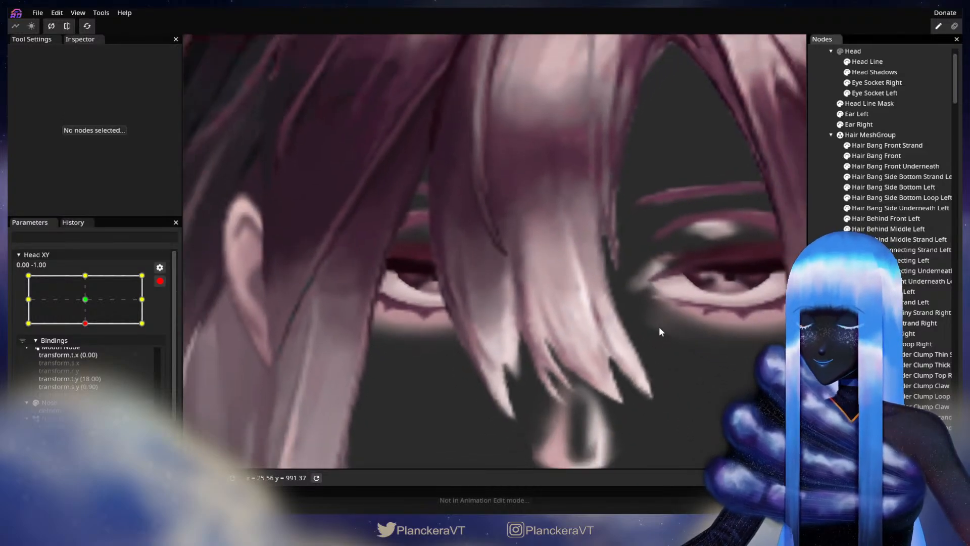
{"action": "scroll", "coordinate": [658, 332], "scroll_direction": "down", "scroll_amount": 5}
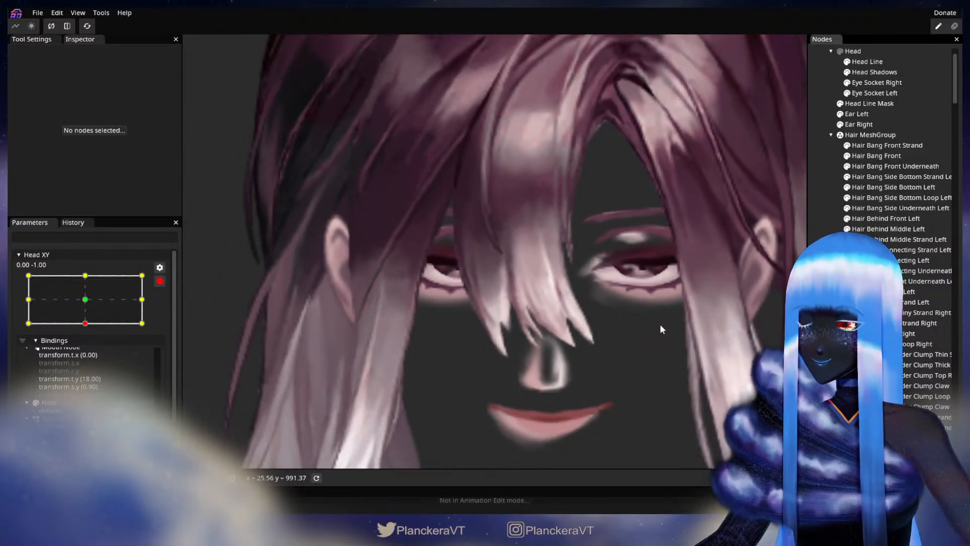
{"action": "scroll", "coordinate": [661, 328], "scroll_direction": "down", "scroll_amount": 5}
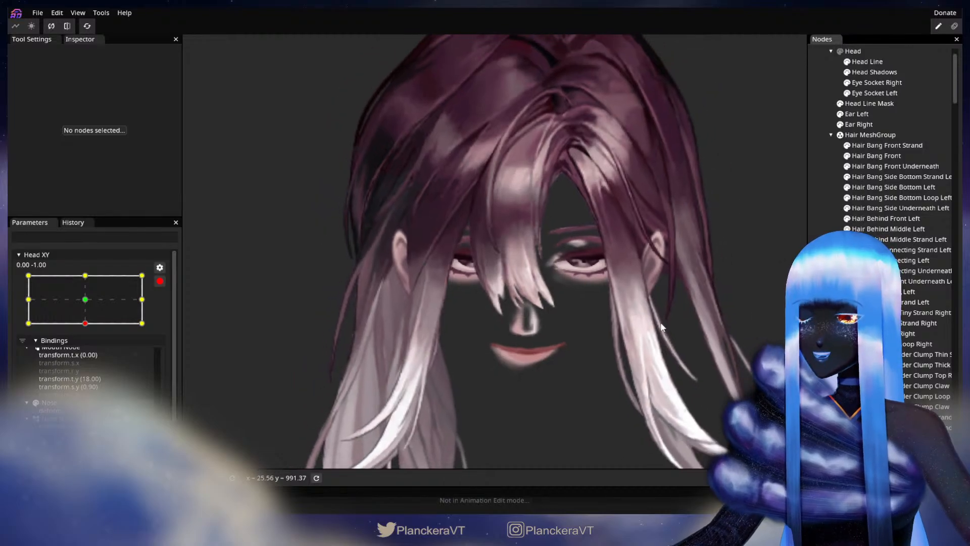
{"action": "scroll", "coordinate": [661, 325], "scroll_direction": "down", "scroll_amount": 5}
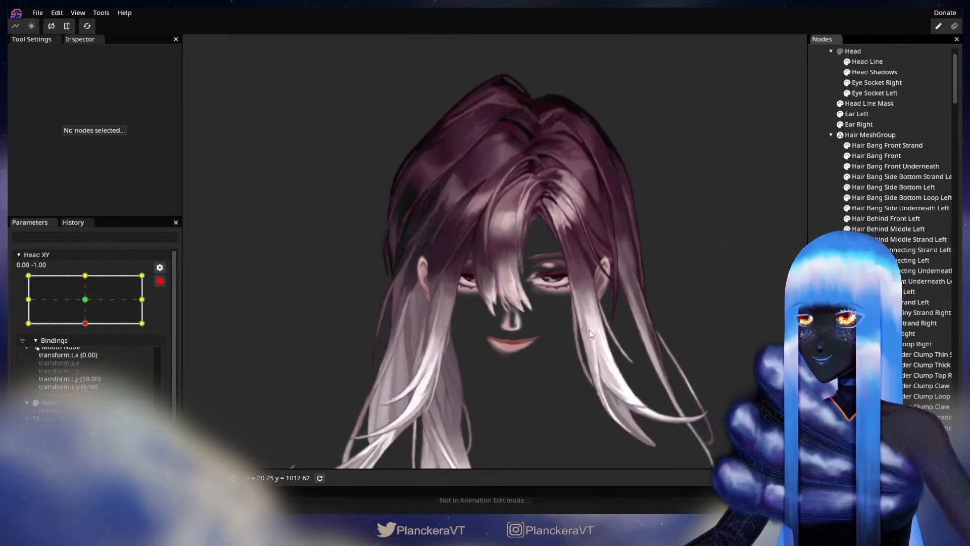
{"action": "scroll", "coordinate": [589, 329], "scroll_direction": "down", "scroll_amount": 5}
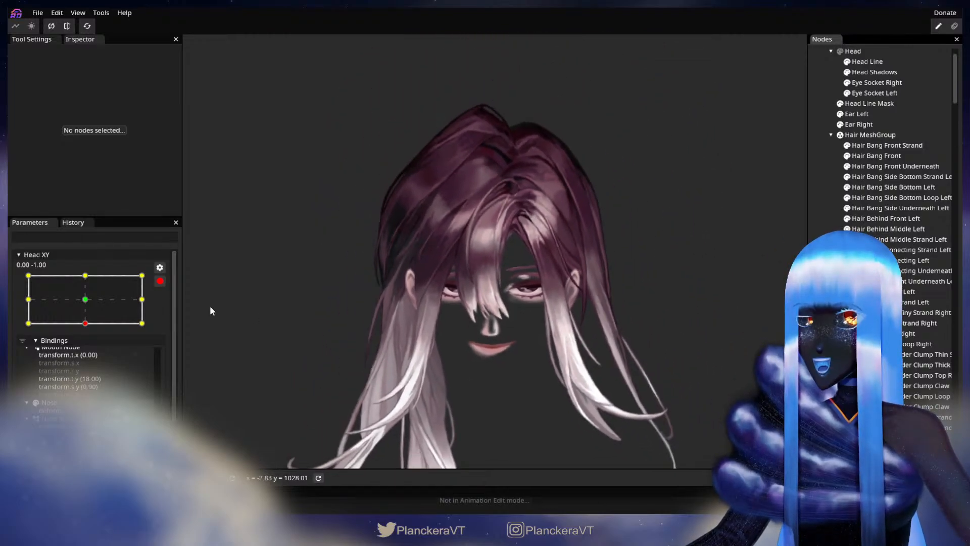
{"action": "left_click", "coordinate": [161, 282]}
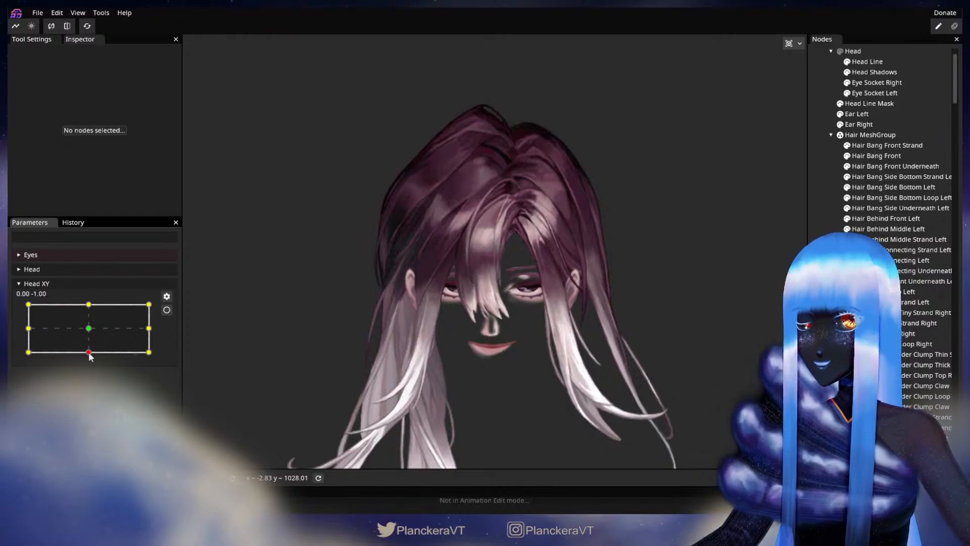
{"action": "left_click_drag", "start_coordinate": [89, 353], "coordinate": [114, 351]}
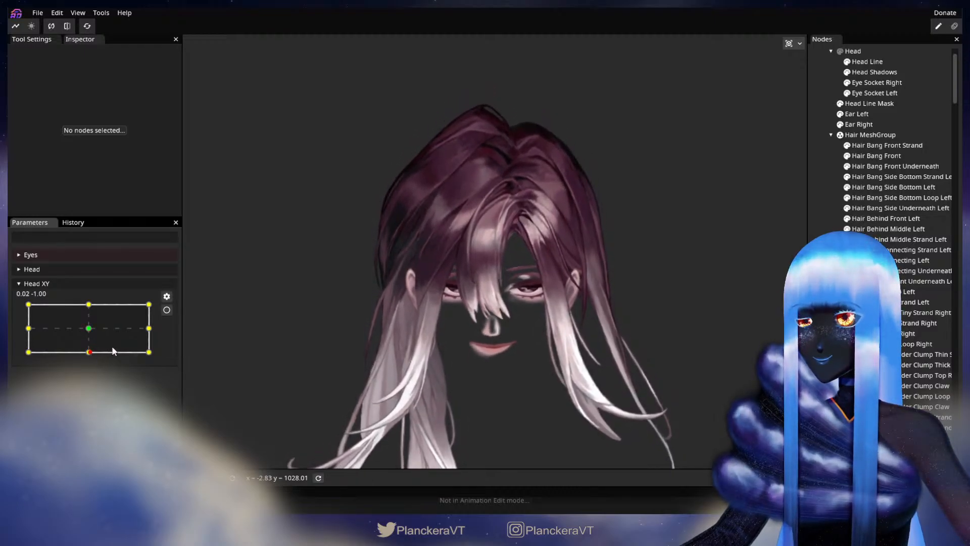
Step: Re-arm Head XY at 0.00, -1.00, refine Hair Bang Front's vertices between the lower left strand and the central strands, and disarm it
{"action": "left_click", "coordinate": [167, 310]}
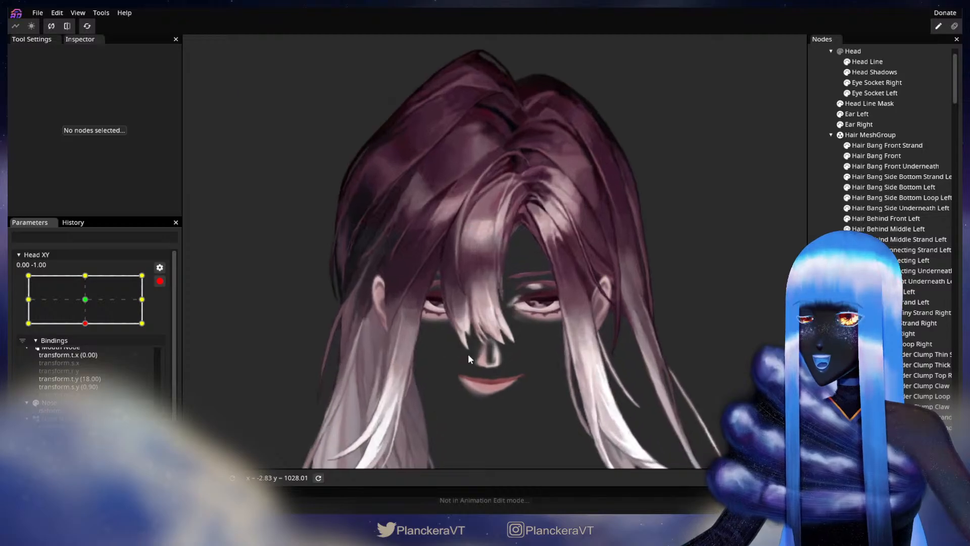
{"action": "scroll", "coordinate": [468, 353], "scroll_direction": "up", "scroll_amount": 3}
{"action": "scroll", "coordinate": [474, 369], "scroll_direction": "up", "scroll_amount": 3}
{"action": "left_click_drag", "start_coordinate": [474, 409], "coordinate": [523, 337]}
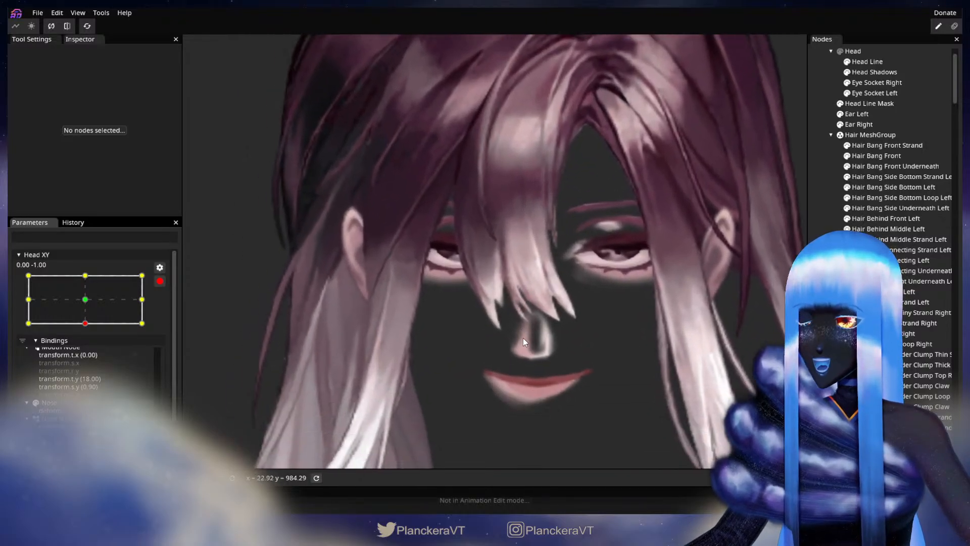
{"action": "scroll", "coordinate": [525, 338], "scroll_direction": "up", "scroll_amount": 2}
{"action": "scroll", "coordinate": [533, 328], "scroll_direction": "up", "scroll_amount": 3}
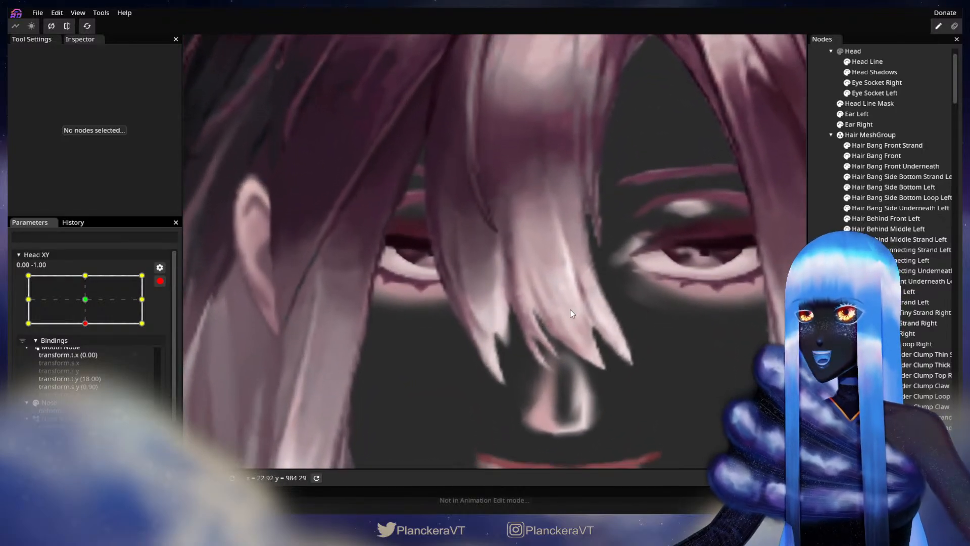
{"action": "left_click", "coordinate": [859, 157]}
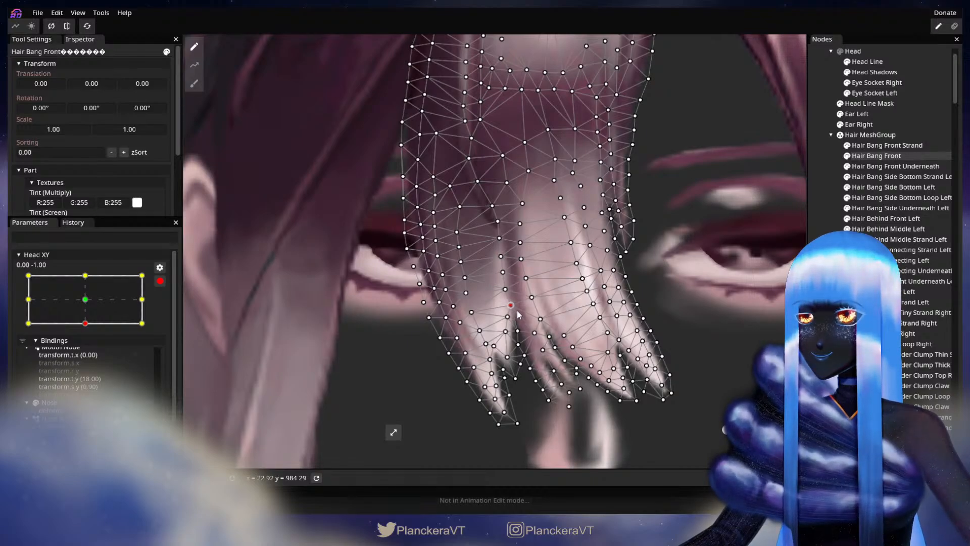
{"action": "scroll", "coordinate": [519, 315], "scroll_direction": "up", "scroll_amount": 2}
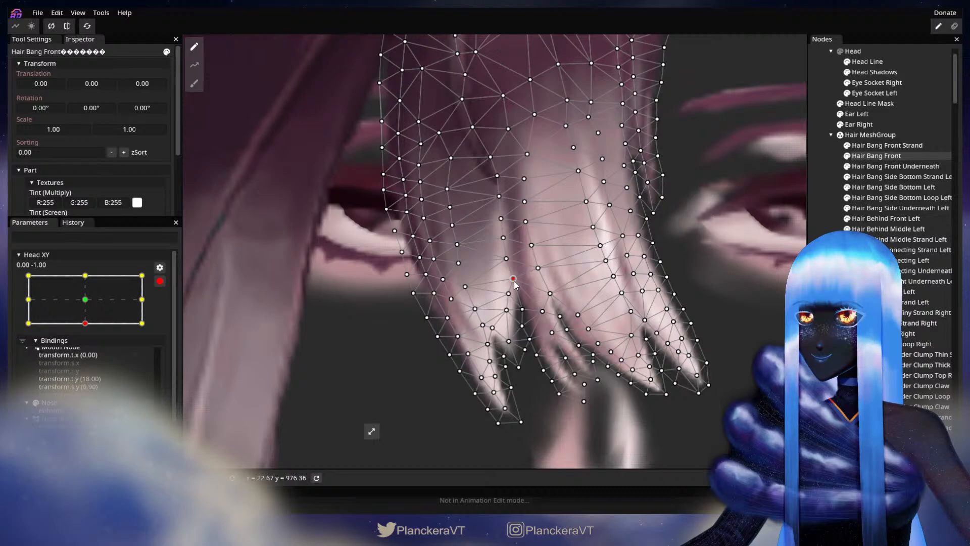
{"action": "key", "text": "Escape"}
{"action": "scroll", "coordinate": [617, 347], "scroll_direction": "down", "scroll_amount": 5}
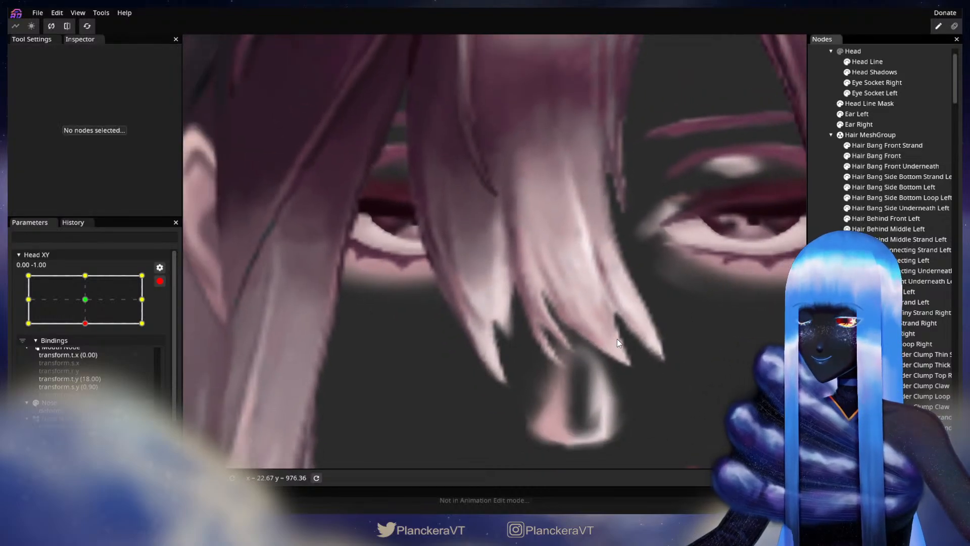
{"action": "scroll", "coordinate": [618, 340], "scroll_direction": "down", "scroll_amount": 5}
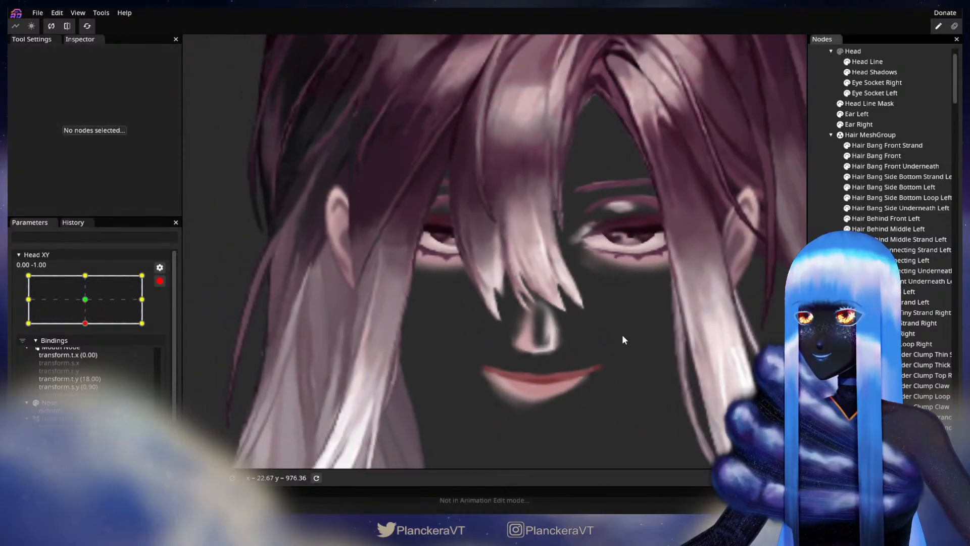
{"action": "scroll", "coordinate": [626, 331], "scroll_direction": "down", "scroll_amount": 5}
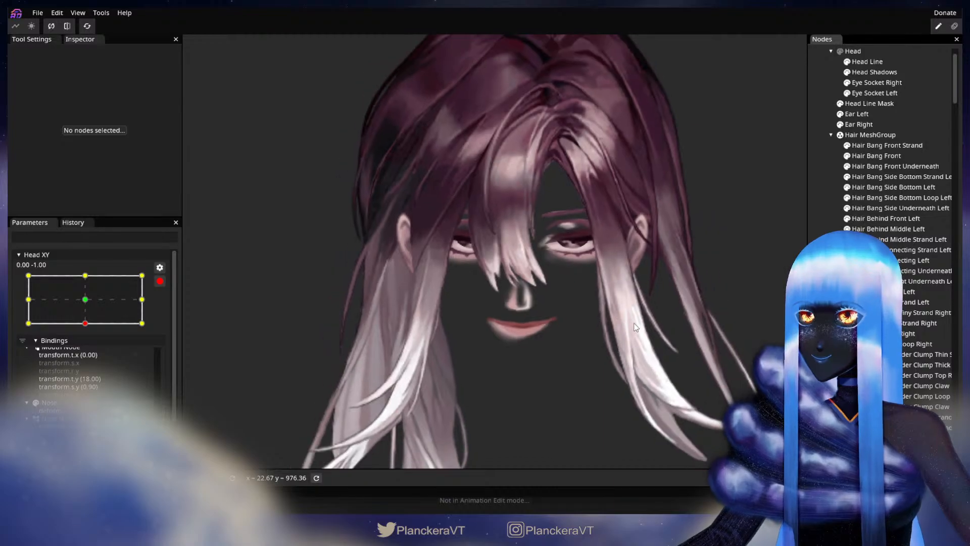
{"action": "scroll", "coordinate": [608, 339], "scroll_direction": "down", "scroll_amount": 1}
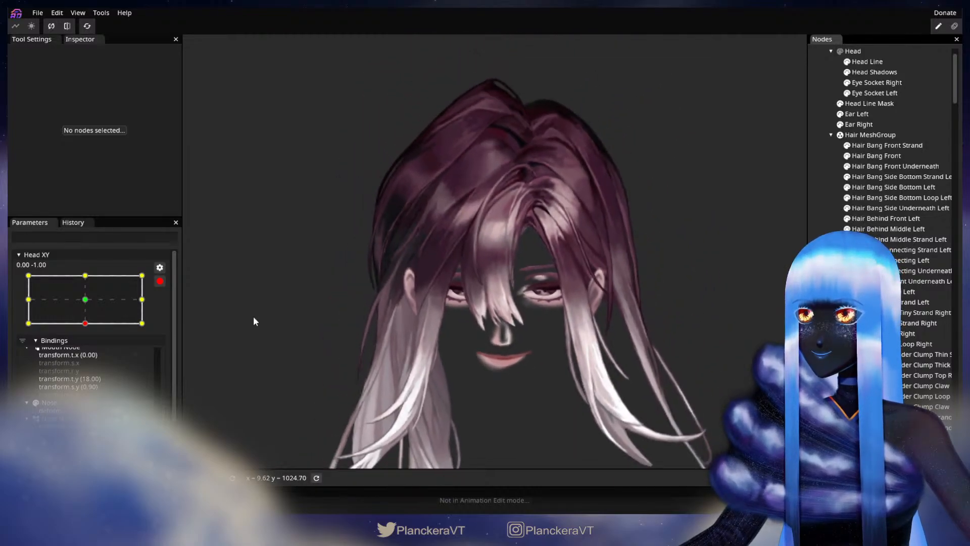
{"action": "left_click", "coordinate": [159, 282]}
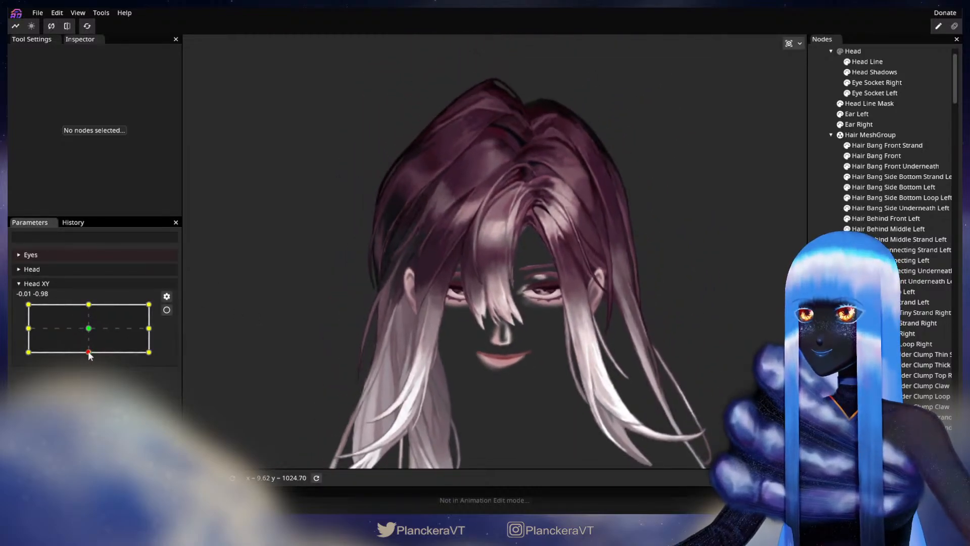
Step: Arm Head XY at the 0.00, -1.00 keypoint and reshape Hair Bang Front's mesh around the thin strands between its larger tips
{"action": "mouse_move", "coordinate": [88, 352]}
{"action": "left_mouse_down"}
{"action": "mouse_move", "coordinate": [89, 304]}
{"action": "mouse_move", "coordinate": [88, 359]}
{"action": "left_mouse_up"}
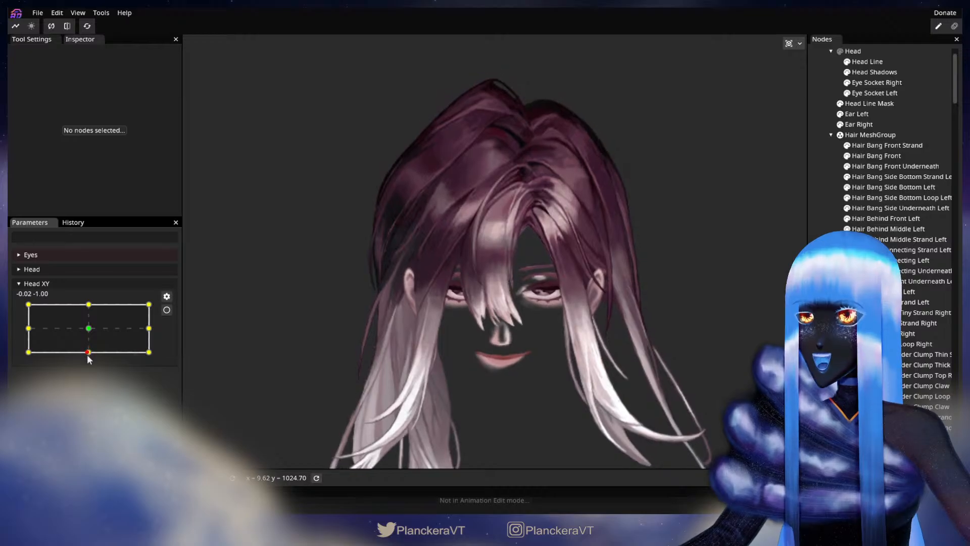
{"action": "left_click", "coordinate": [167, 310]}
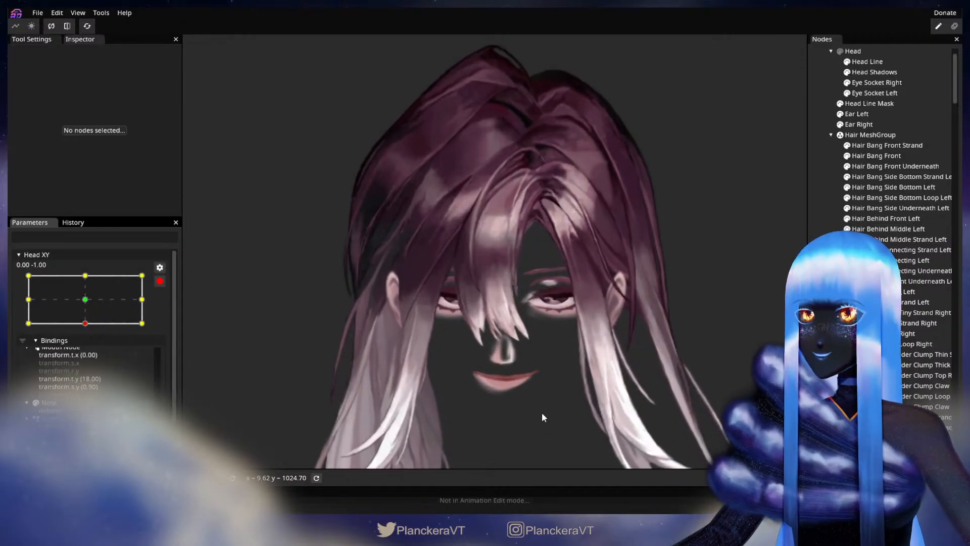
{"action": "scroll", "coordinate": [539, 409], "scroll_direction": "up", "scroll_amount": 3}
{"action": "scroll", "coordinate": [556, 392], "scroll_direction": "up", "scroll_amount": 5}
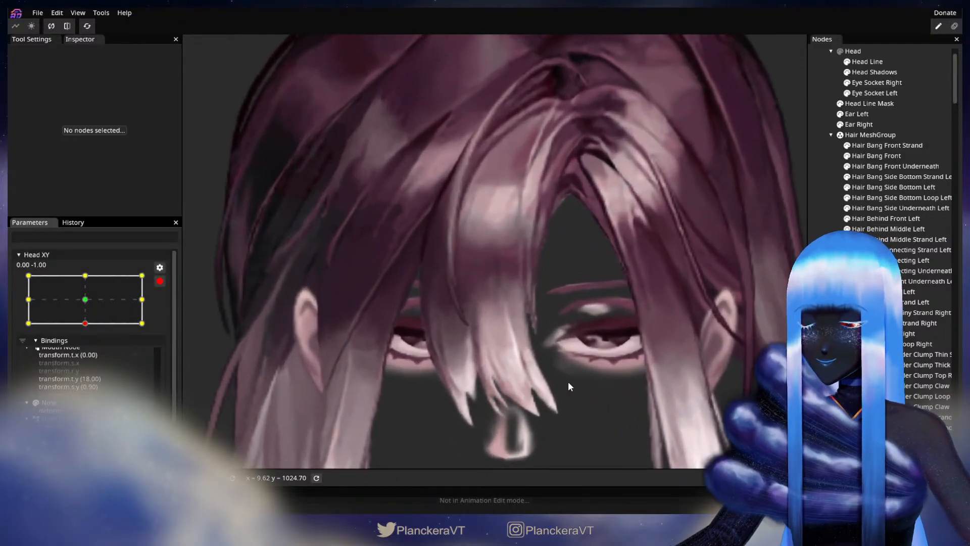
{"action": "scroll", "coordinate": [626, 350], "scroll_direction": "up", "scroll_amount": 2}
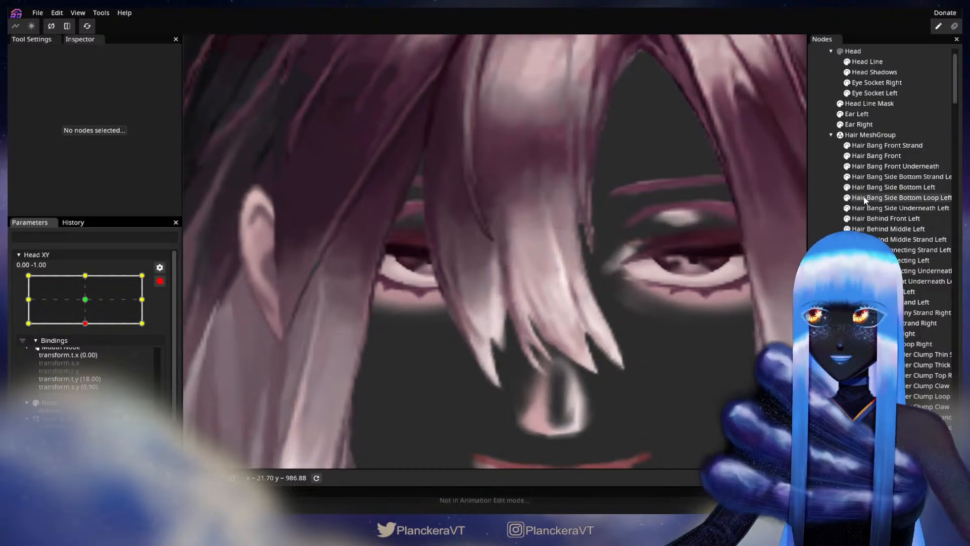
{"action": "left_click", "coordinate": [872, 156]}
{"action": "scroll", "coordinate": [682, 405], "scroll_direction": "up", "scroll_amount": 5}
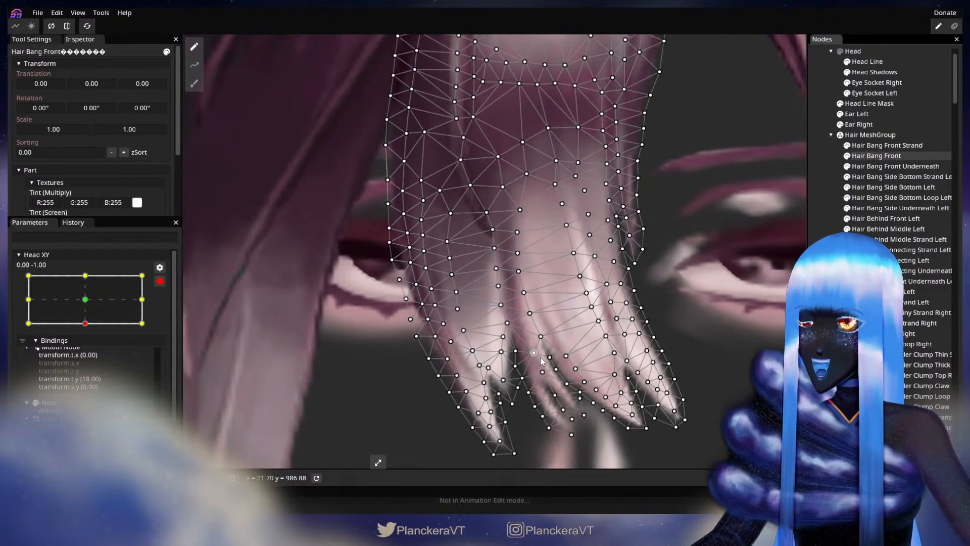
{"action": "scroll", "coordinate": [520, 328], "scroll_direction": "up", "scroll_amount": 1}
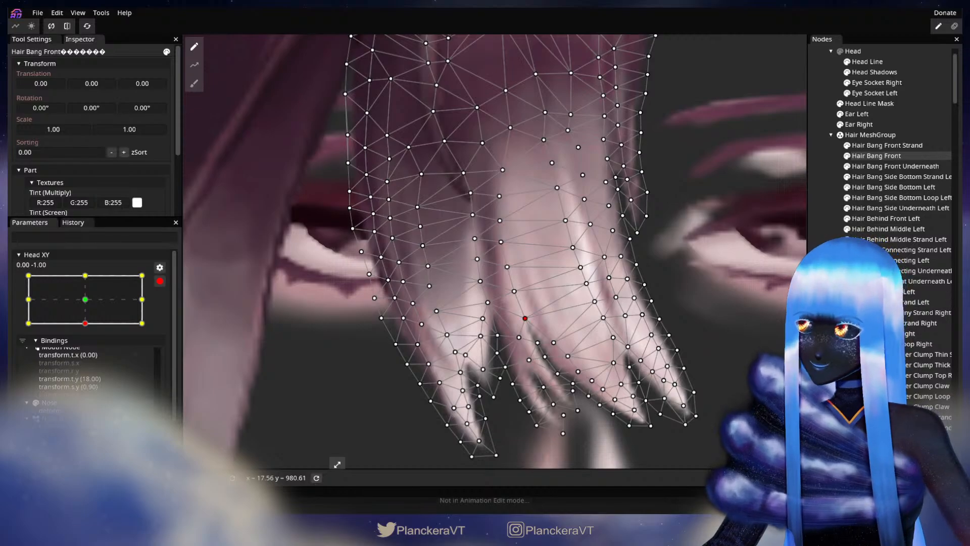
{"action": "left_click", "coordinate": [829, 305]}
Step: Disarm Head XY and move it around the head-down keypoint to check how the front bangs deform
{"action": "scroll", "coordinate": [535, 367], "scroll_direction": "down", "scroll_amount": 3}
{"action": "scroll", "coordinate": [562, 365], "scroll_direction": "down", "scroll_amount": 5}
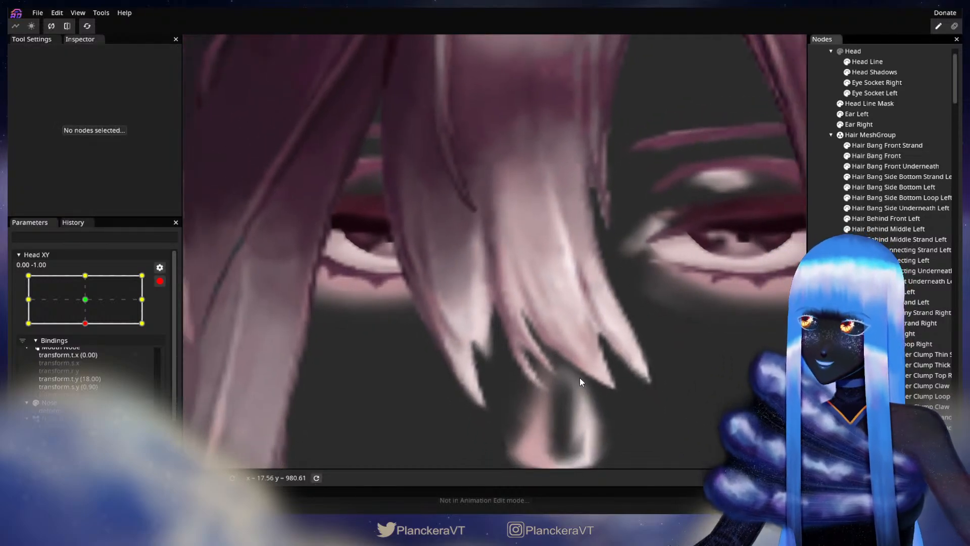
{"action": "scroll", "coordinate": [578, 384], "scroll_direction": "down", "scroll_amount": 5}
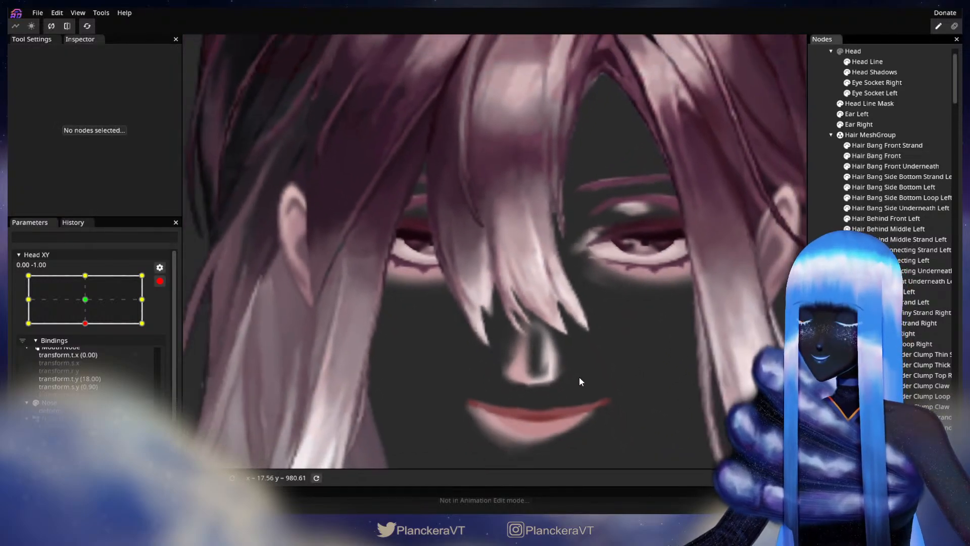
{"action": "scroll", "coordinate": [585, 392], "scroll_direction": "down", "scroll_amount": 5}
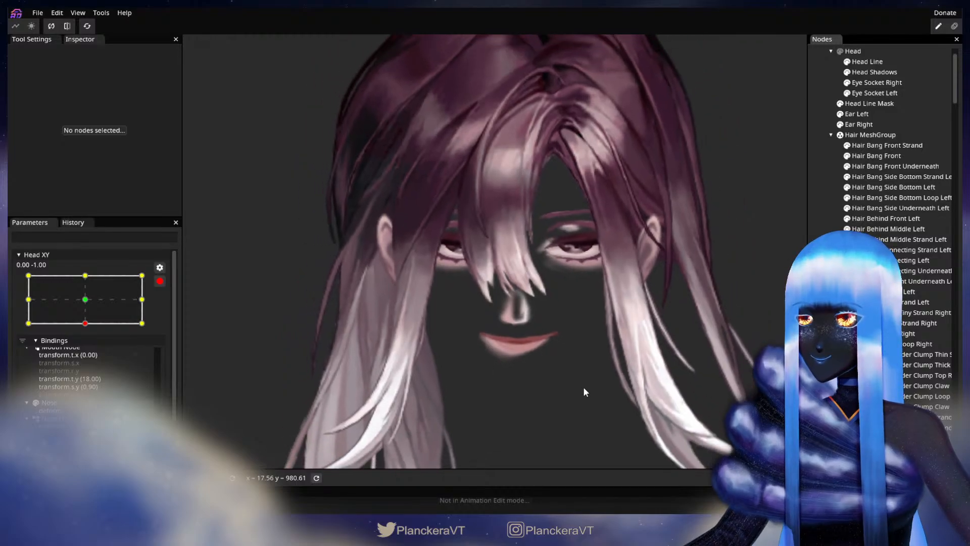
{"action": "mouse_move", "coordinate": [583, 317]}
{"action": "left_mouse_down"}
{"action": "mouse_move", "coordinate": [566, 377]}
{"action": "mouse_move", "coordinate": [581, 332]}
{"action": "left_mouse_up"}
{"action": "scroll", "coordinate": [559, 353], "scroll_direction": "up", "scroll_amount": 2}
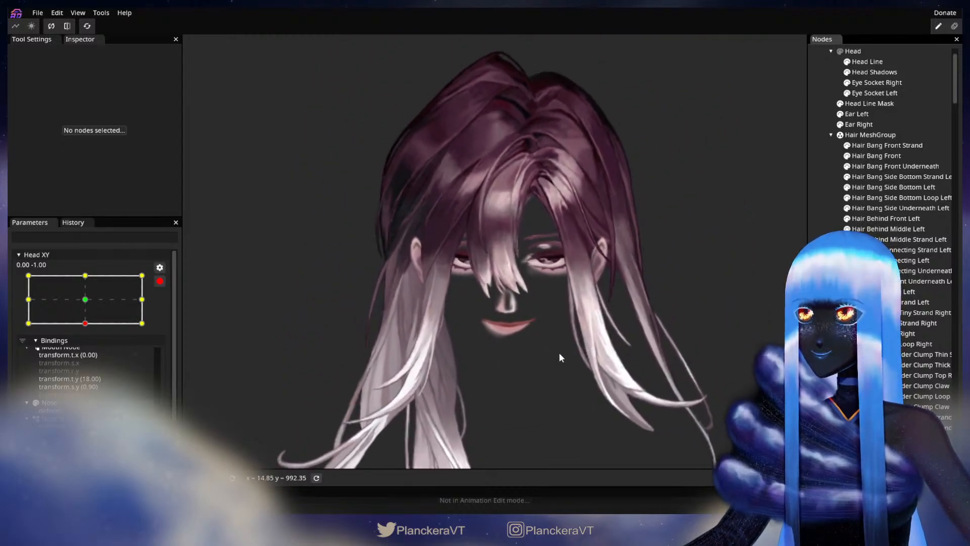
{"action": "left_click", "coordinate": [158, 281]}
{"action": "mouse_move", "coordinate": [89, 355]}
{"action": "left_mouse_down"}
{"action": "mouse_move", "coordinate": [90, 304]}
{"action": "mouse_move", "coordinate": [91, 358]}
{"action": "left_mouse_up"}
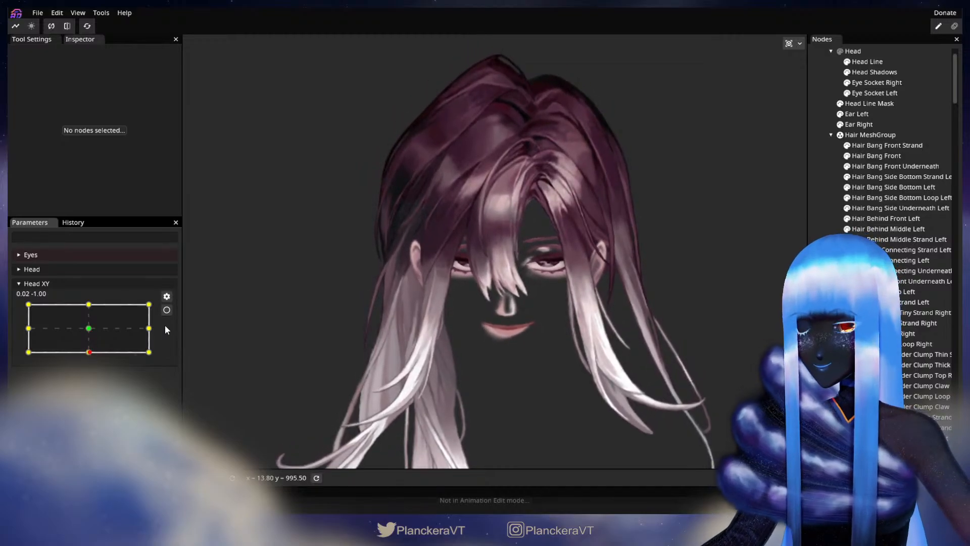
Step: Re-arm Head XY at 0.00, -1.00 and adjust Hair Bang Front's mesh vertices along the inner edge of the central clump
{"action": "left_click", "coordinate": [167, 309]}
{"action": "scroll", "coordinate": [516, 333], "scroll_direction": "up", "scroll_amount": 3}
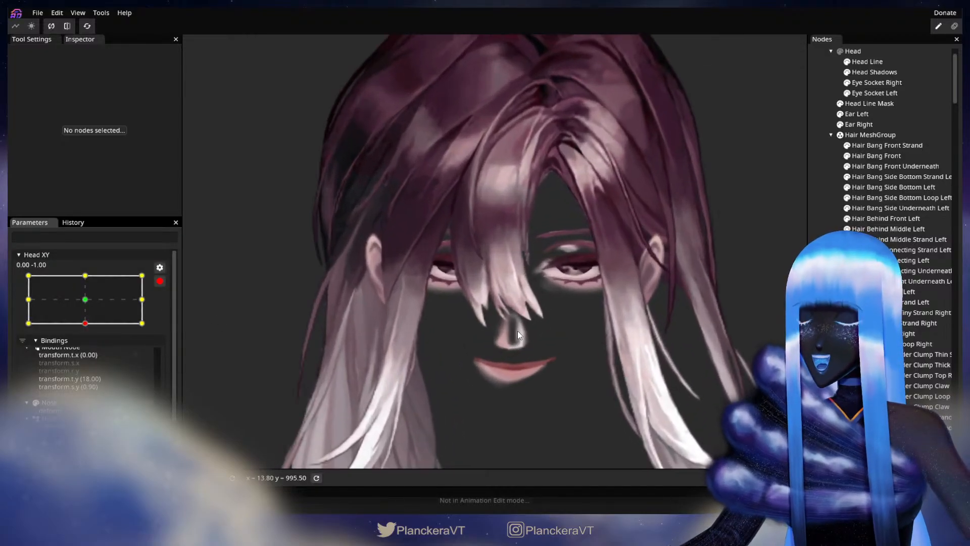
{"action": "scroll", "coordinate": [521, 331], "scroll_direction": "up", "scroll_amount": 5}
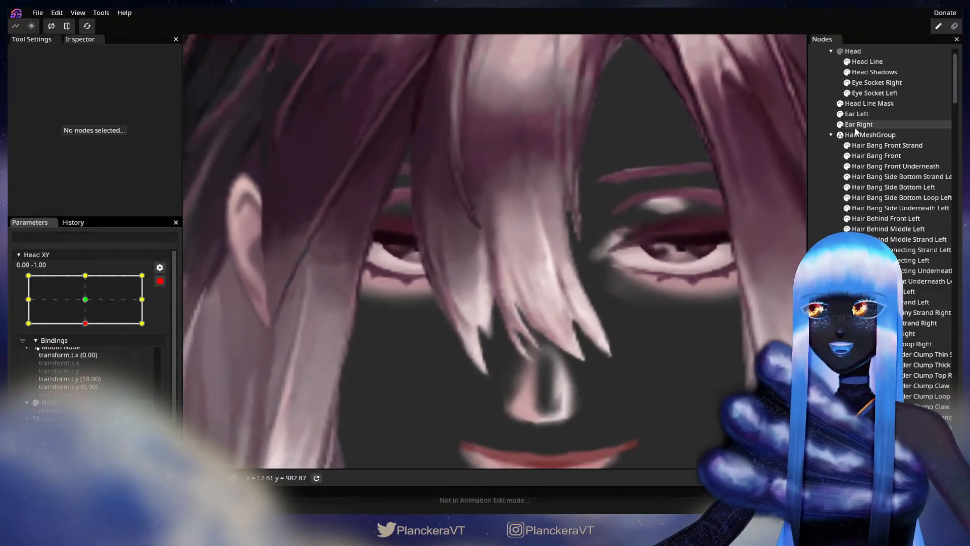
{"action": "left_click", "coordinate": [865, 158]}
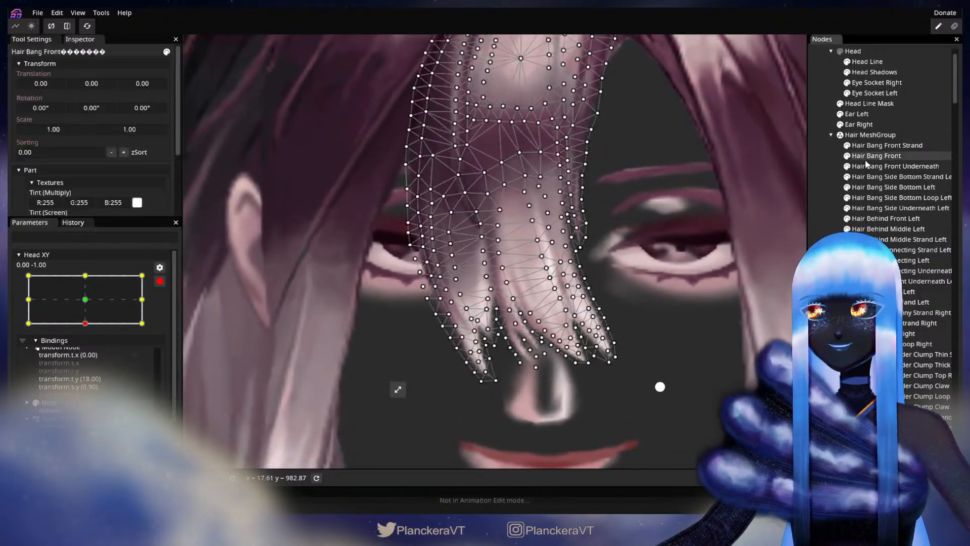
{"action": "scroll", "coordinate": [549, 336], "scroll_direction": "up", "scroll_amount": 2}
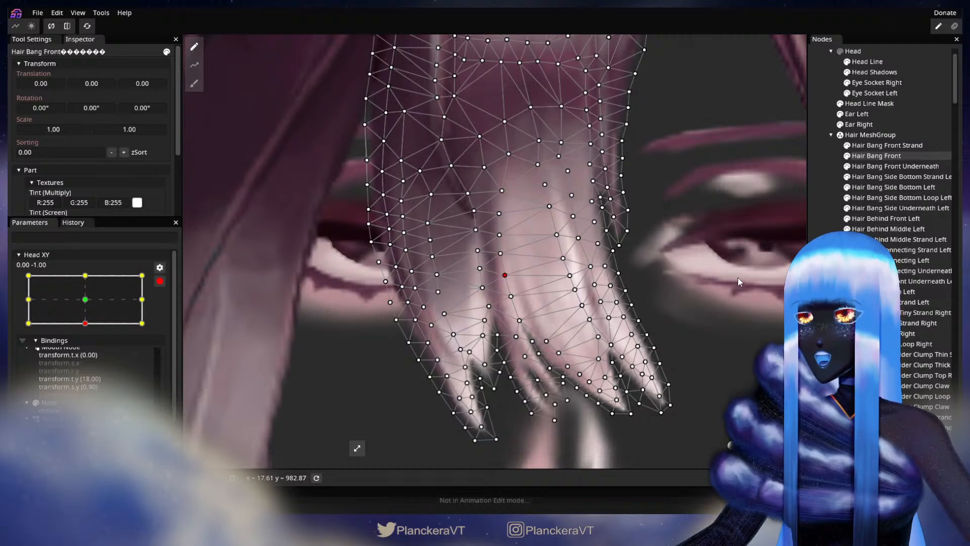
{"action": "left_click", "coordinate": [663, 360]}
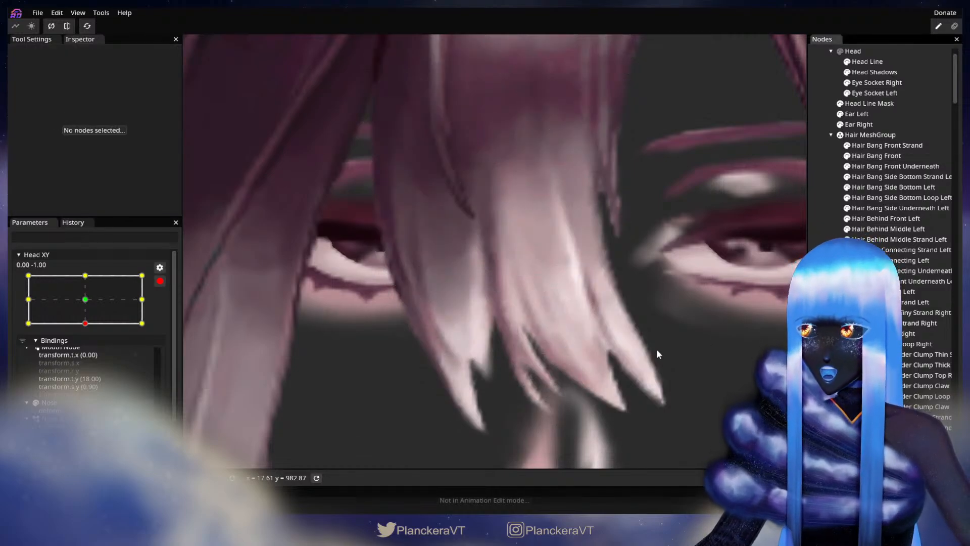
Step: Disarm Head XY and test the head-down movement again with the whole hairstyle in view
{"action": "scroll", "coordinate": [651, 345], "scroll_direction": "down", "scroll_amount": 4}
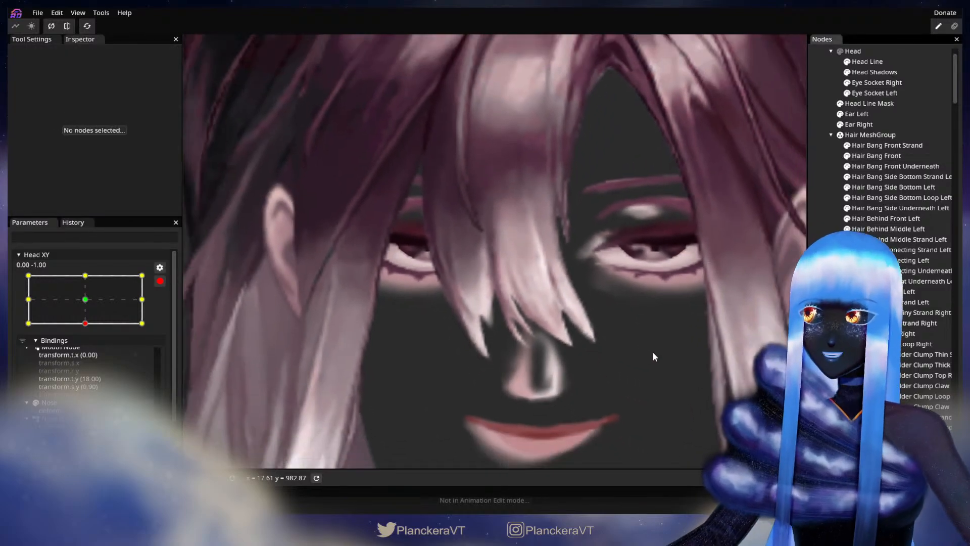
{"action": "scroll", "coordinate": [653, 350], "scroll_direction": "down", "scroll_amount": 5}
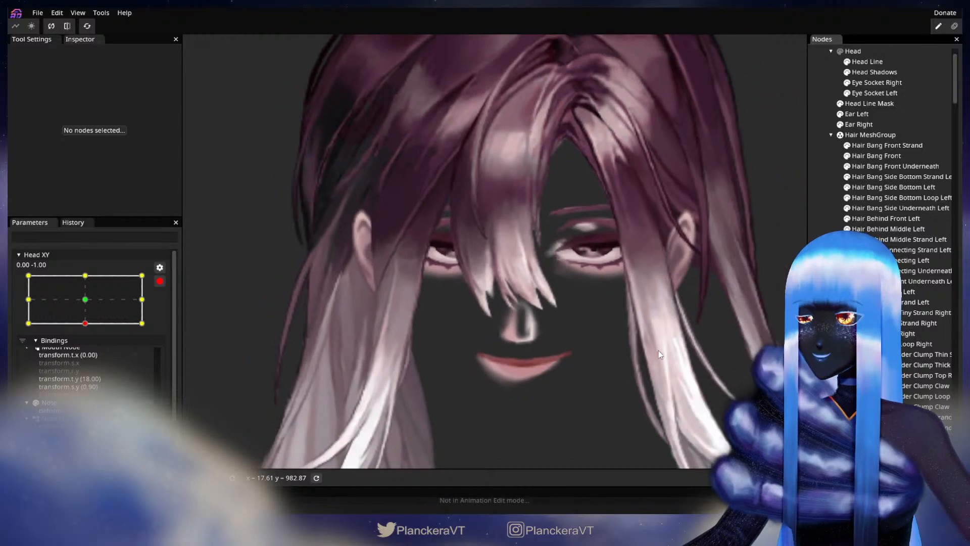
{"action": "scroll", "coordinate": [660, 355], "scroll_direction": "down", "scroll_amount": 5}
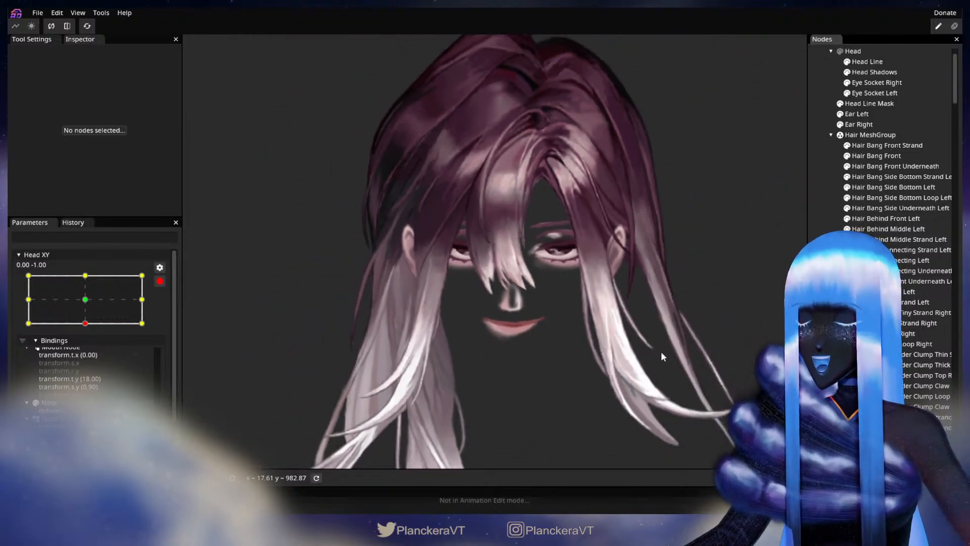
{"action": "scroll", "coordinate": [660, 355], "scroll_direction": "down", "scroll_amount": 4}
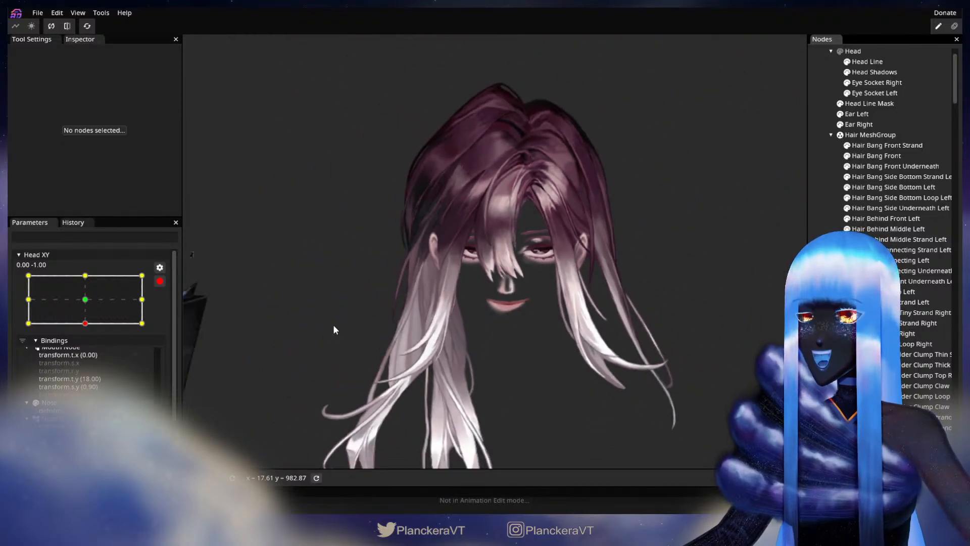
{"action": "left_click_drag", "start_coordinate": [387, 316], "coordinate": [382, 333]}
{"action": "left_click", "coordinate": [159, 283]}
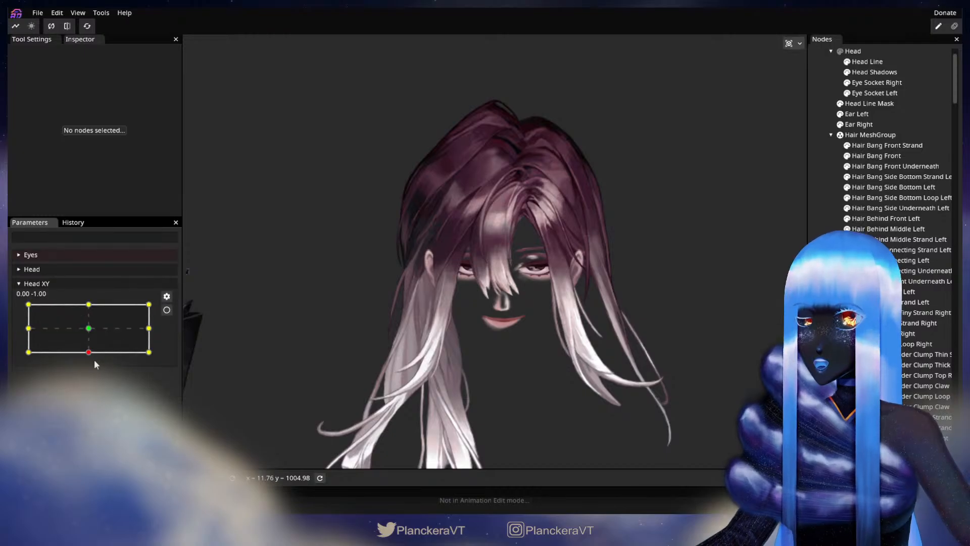
{"action": "left_click", "coordinate": [88, 354]}
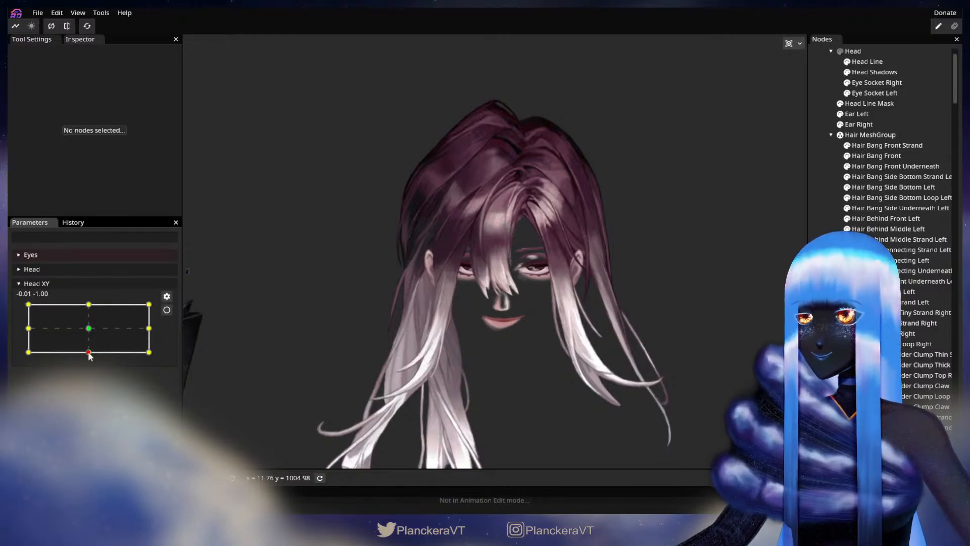
{"action": "mouse_move", "coordinate": [89, 355]}
{"action": "left_mouse_down"}
{"action": "mouse_move", "coordinate": [88, 306]}
{"action": "mouse_move", "coordinate": [91, 357]}
{"action": "left_mouse_up"}
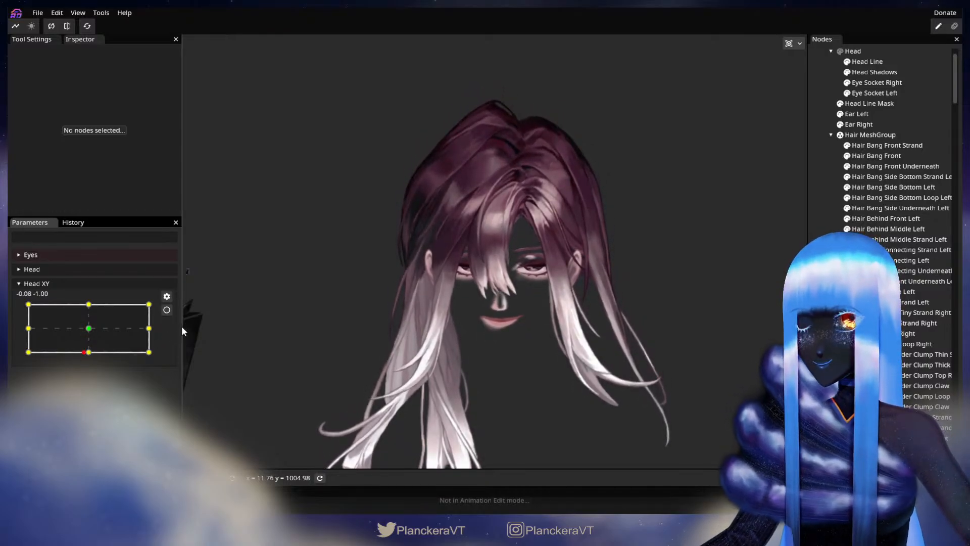
Step: Arm Head XY at 0.00, -1.00 once more and fine-tune Hair Bang Front's vertices just above the thin central strands
{"action": "left_click", "coordinate": [166, 310]}
{"action": "scroll", "coordinate": [429, 422], "scroll_direction": "up", "scroll_amount": 5}
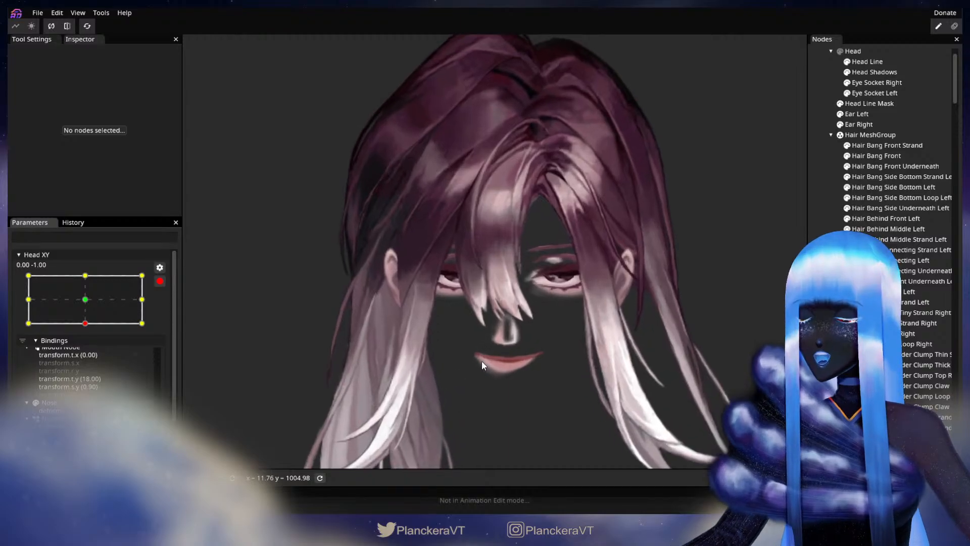
{"action": "scroll", "coordinate": [484, 366], "scroll_direction": "up", "scroll_amount": 4}
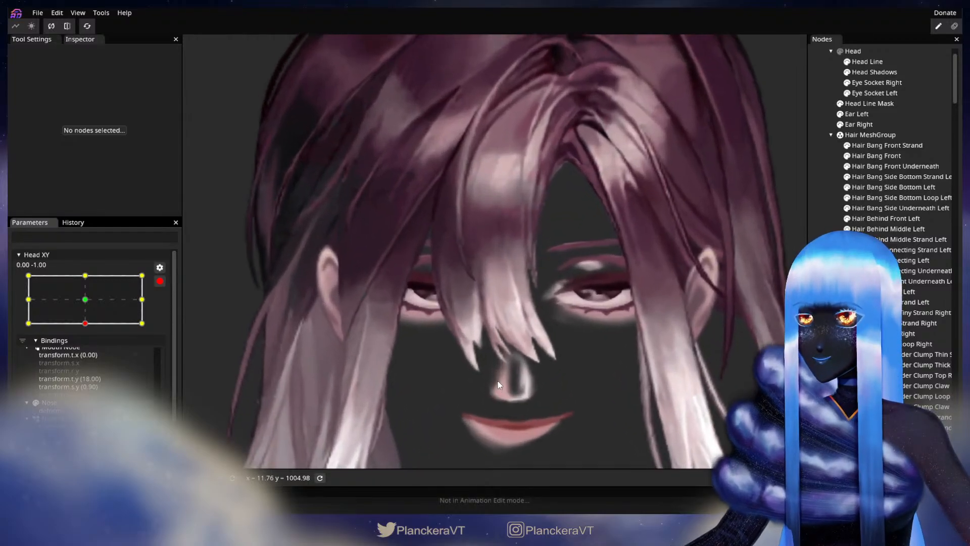
{"action": "scroll", "coordinate": [503, 383], "scroll_direction": "up", "scroll_amount": 4}
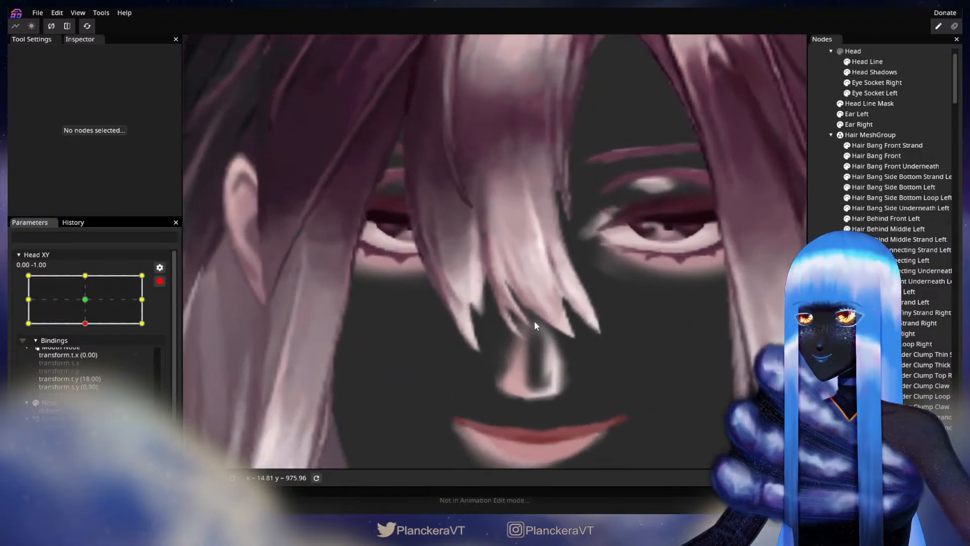
{"action": "left_click", "coordinate": [879, 156]}
{"action": "scroll", "coordinate": [512, 322], "scroll_direction": "up", "scroll_amount": 3}
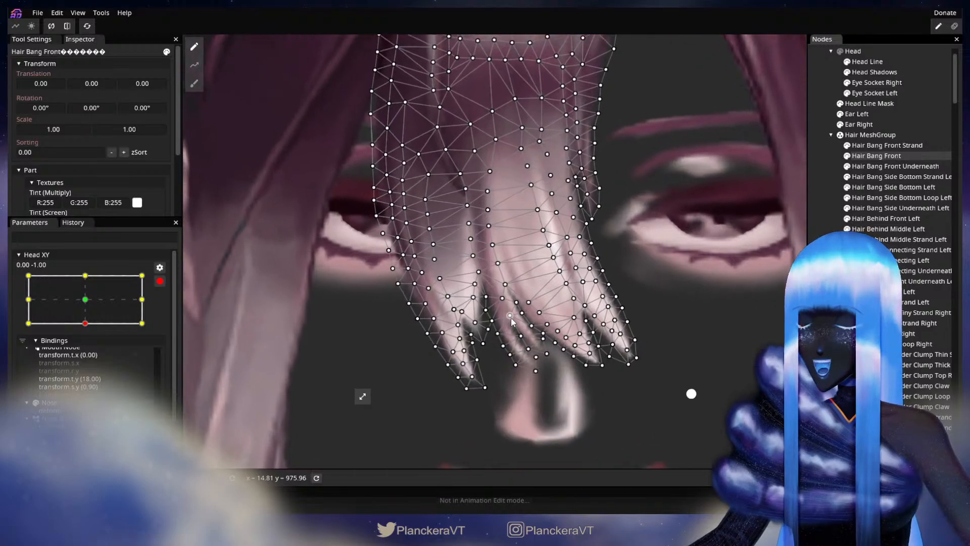
{"action": "scroll", "coordinate": [508, 307], "scroll_direction": "up", "scroll_amount": 1}
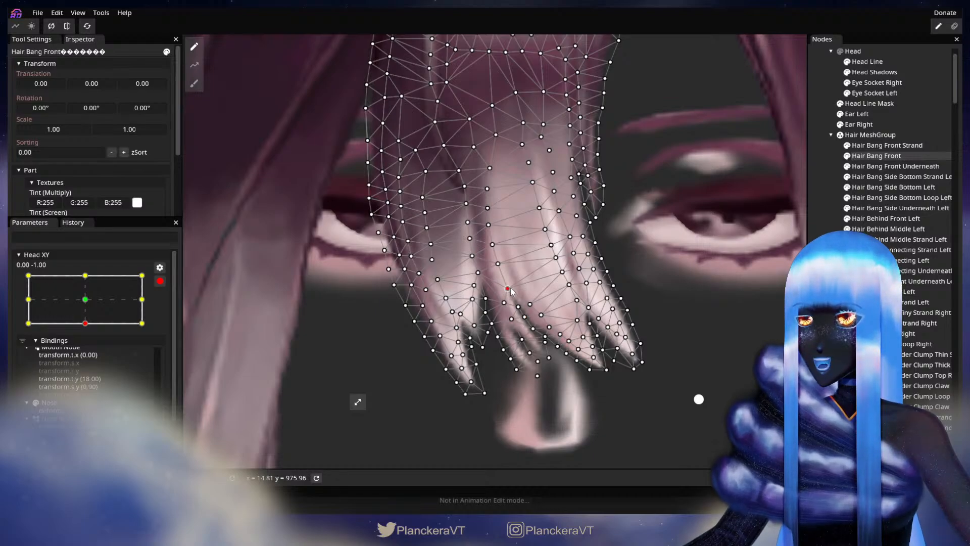
{"action": "left_click", "coordinate": [660, 282]}
Step: Refine Hair Bang Front's mesh along the lower edge of the central clump above the nose for the head-down pose
{"action": "scroll", "coordinate": [581, 368], "scroll_direction": "down", "scroll_amount": 4}
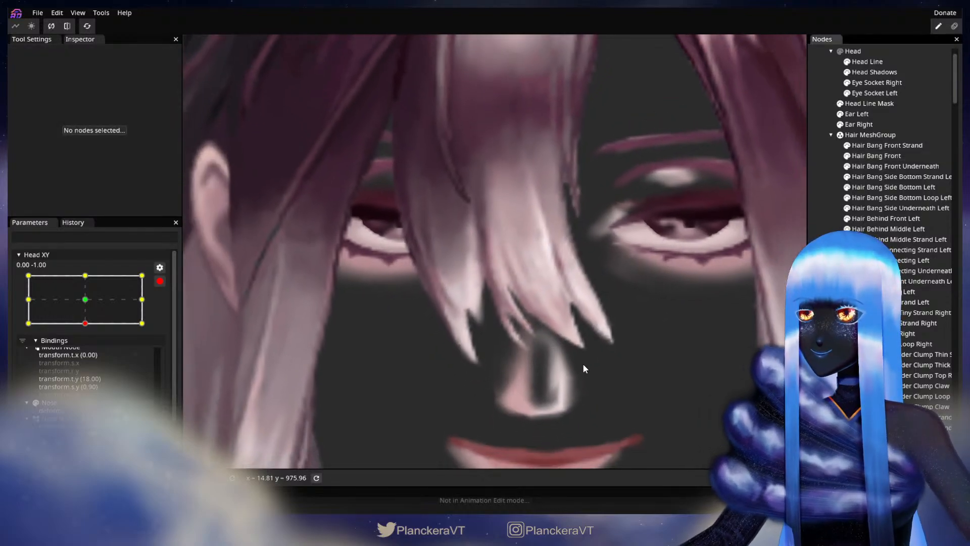
{"action": "scroll", "coordinate": [582, 372], "scroll_direction": "down", "scroll_amount": 2}
{"action": "scroll", "coordinate": [584, 368], "scroll_direction": "up", "scroll_amount": 4}
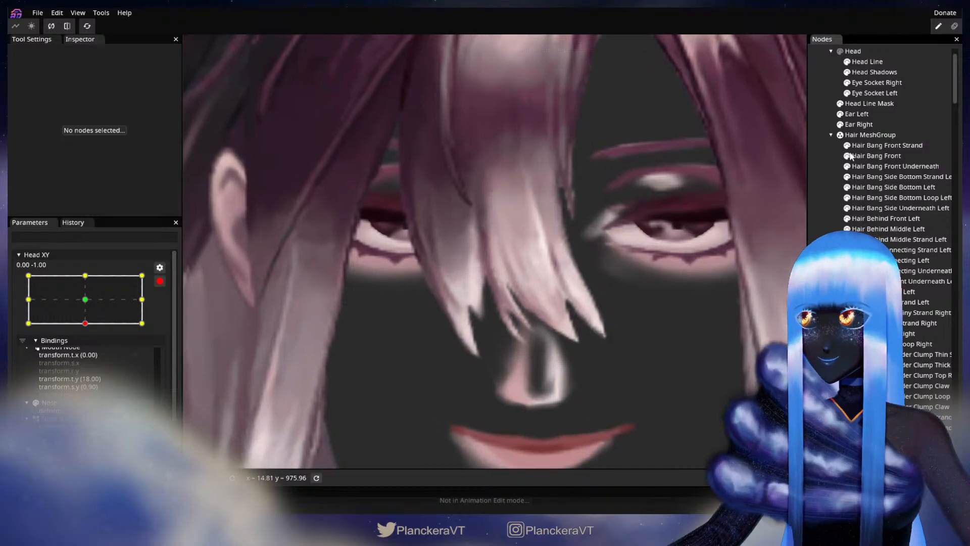
{"action": "left_click", "coordinate": [655, 368]}
{"action": "scroll", "coordinate": [566, 368], "scroll_direction": "up", "scroll_amount": 3}
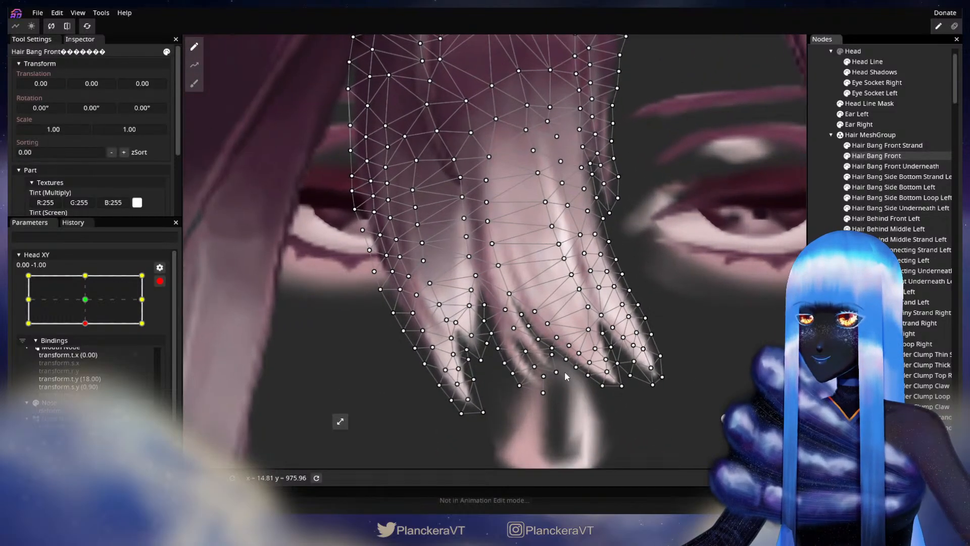
{"action": "scroll", "coordinate": [516, 360], "scroll_direction": "up", "scroll_amount": 1}
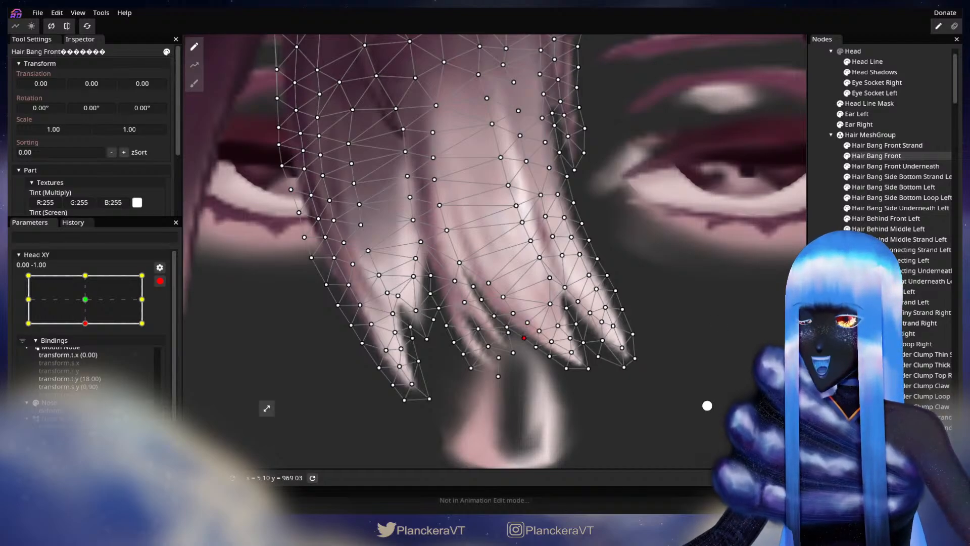
{"action": "left_click", "coordinate": [488, 402]}
{"action": "scroll", "coordinate": [490, 399], "scroll_direction": "up", "scroll_amount": 5}
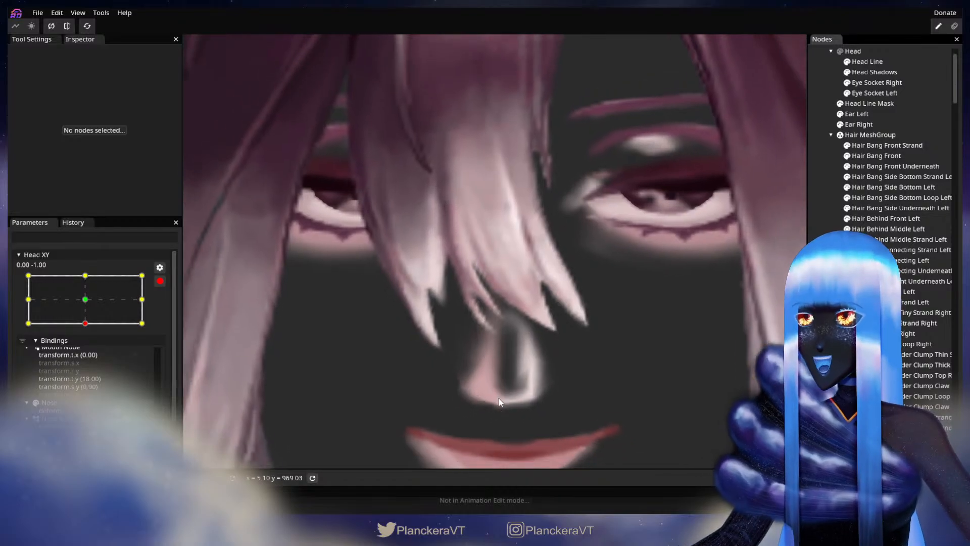
{"action": "scroll", "coordinate": [500, 397], "scroll_direction": "down", "scroll_amount": 6}
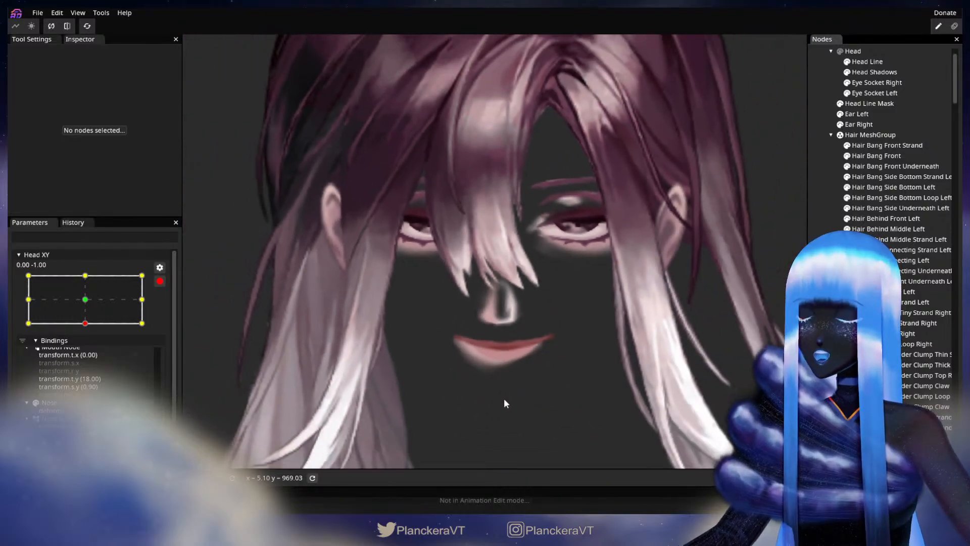
{"action": "scroll", "coordinate": [504, 400], "scroll_direction": "down", "scroll_amount": 4}
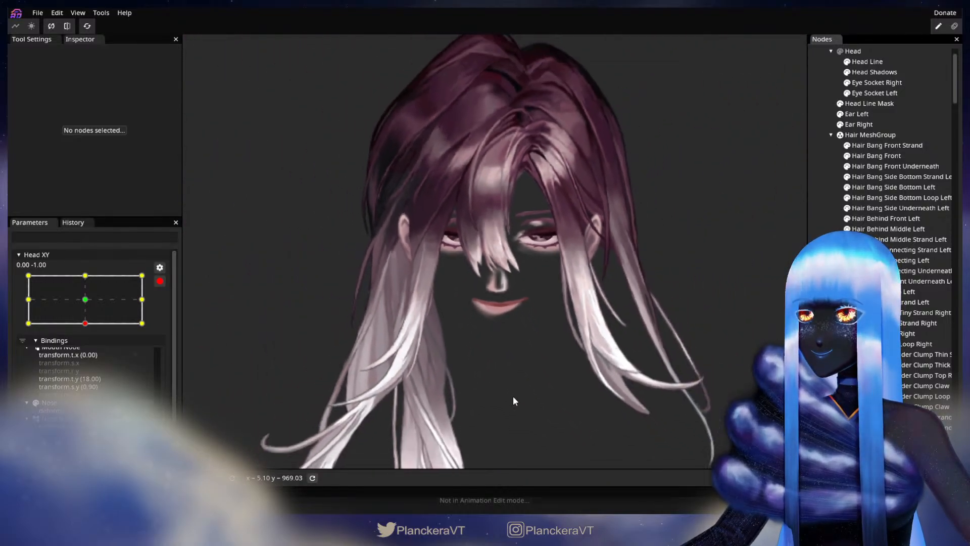
Step: Disarm Head XY, test the movement between head-down and neutral with the whole hairstyle in view, and save the project
{"action": "scroll", "coordinate": [513, 397], "scroll_direction": "down", "scroll_amount": 5}
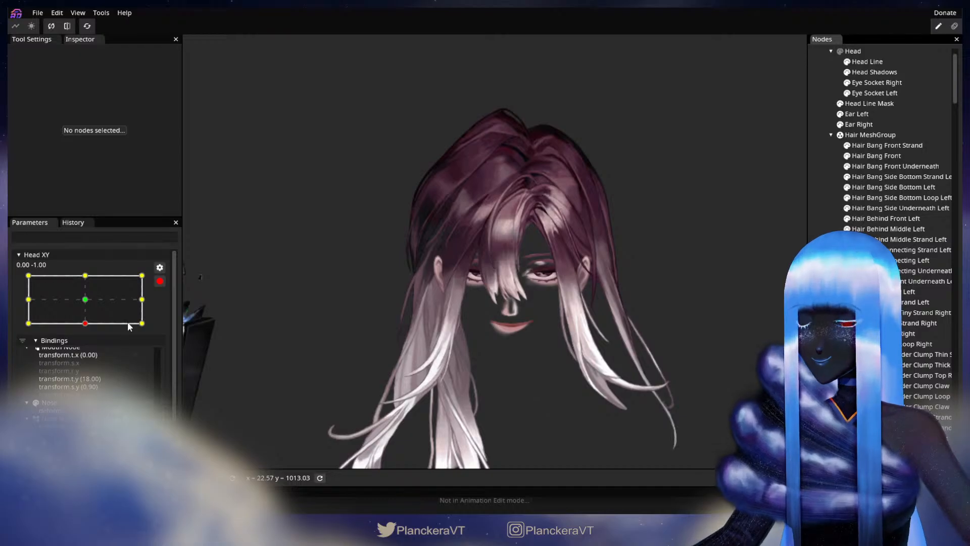
{"action": "left_click", "coordinate": [160, 281]}
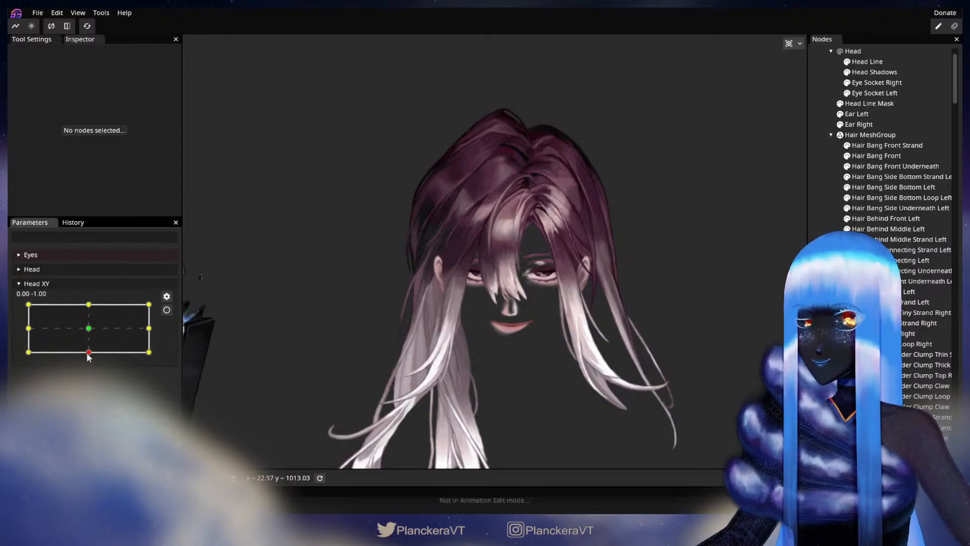
{"action": "left_click_drag", "start_coordinate": [89, 353], "coordinate": [90, 328]}
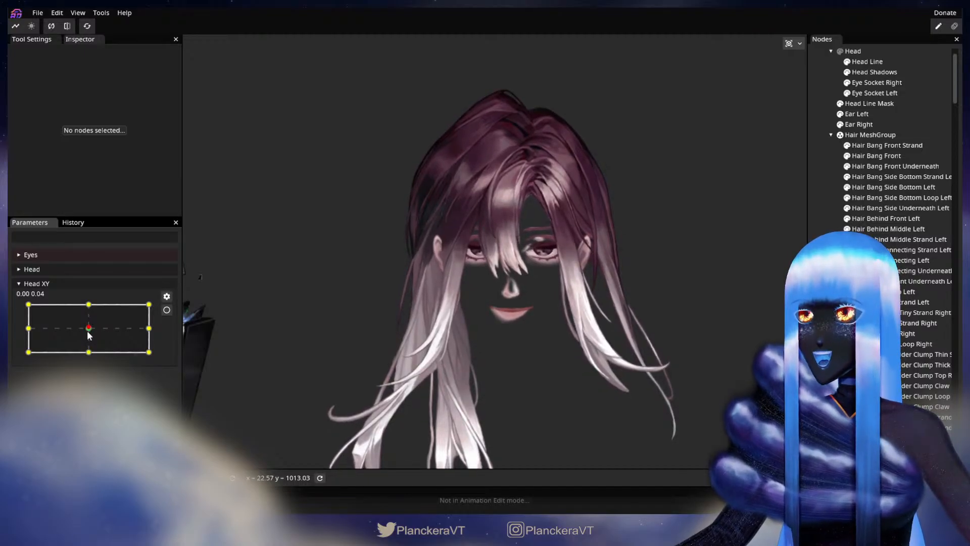
{"action": "key", "text": "ctrl+s"}
Step: Arm Head XY at 0.00, 1.00 and reshape the lower central strands of Hair Bang Front's mesh with the Circle Brush
{"action": "left_click_drag", "start_coordinate": [89, 333], "coordinate": [87, 306]}
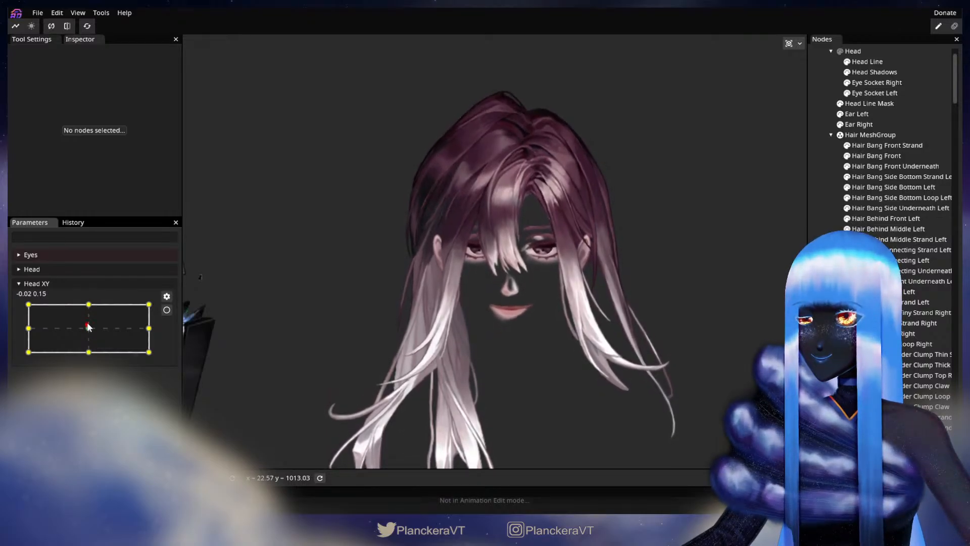
{"action": "left_click", "coordinate": [167, 310]}
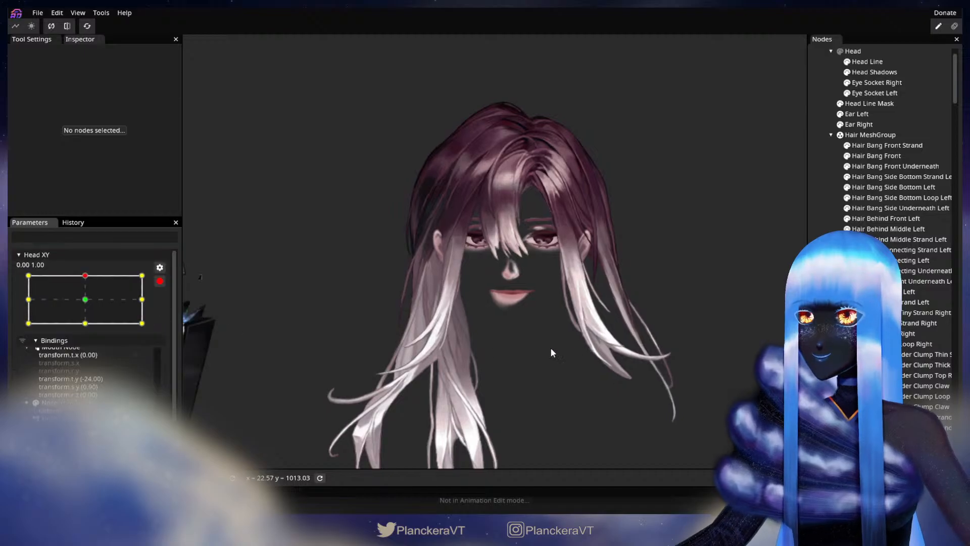
{"action": "scroll", "coordinate": [550, 333], "scroll_direction": "up", "scroll_amount": 5}
{"action": "scroll", "coordinate": [581, 316], "scroll_direction": "up", "scroll_amount": 5}
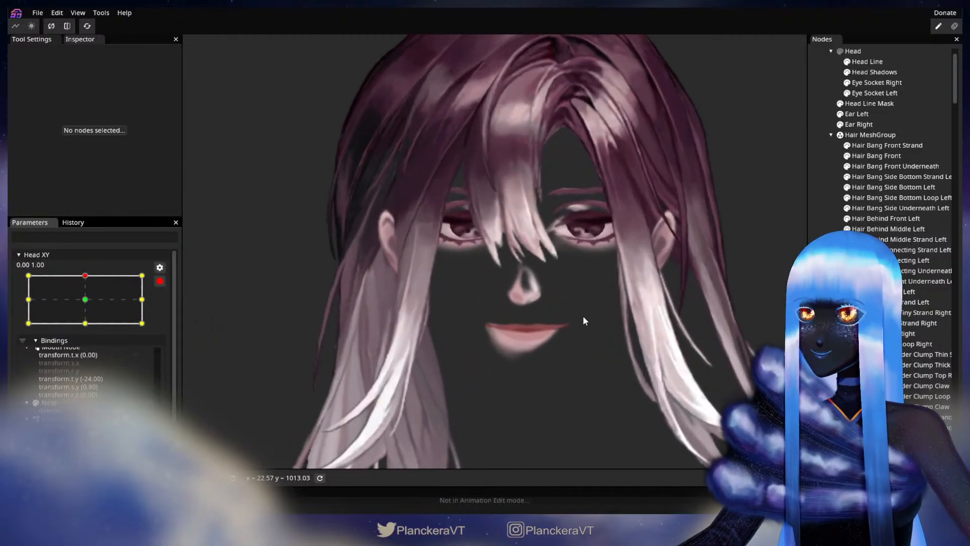
{"action": "scroll", "coordinate": [600, 319], "scroll_direction": "up", "scroll_amount": 5}
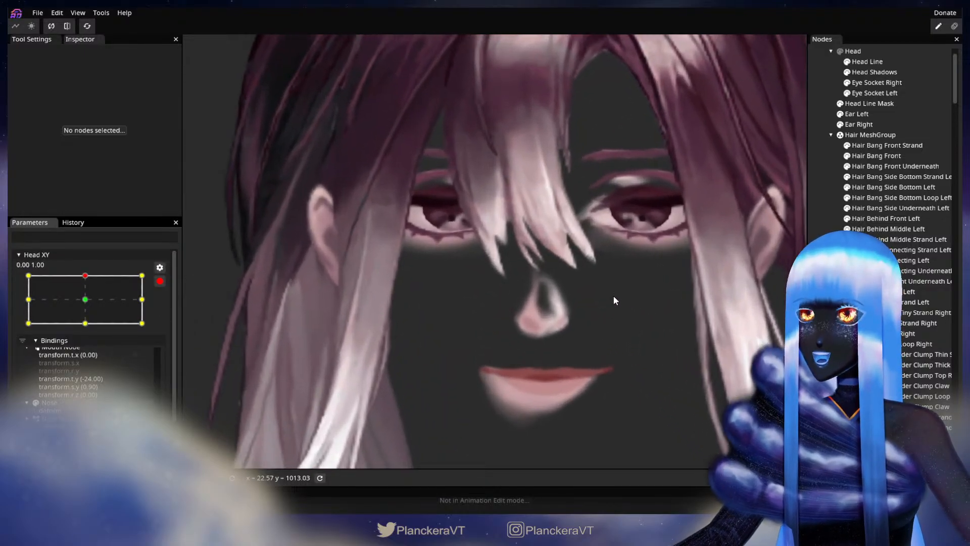
{"action": "left_click", "coordinate": [874, 156]}
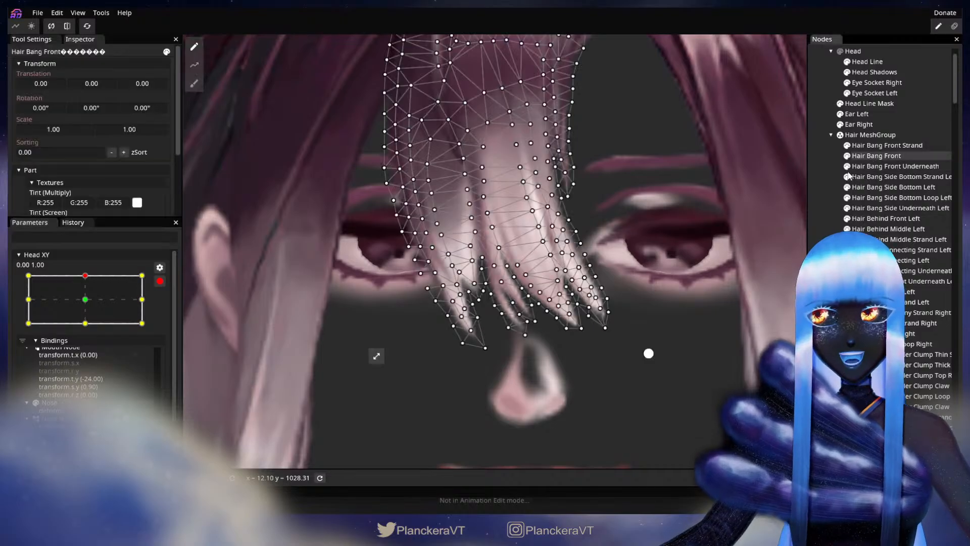
{"action": "left_click", "coordinate": [194, 84]}
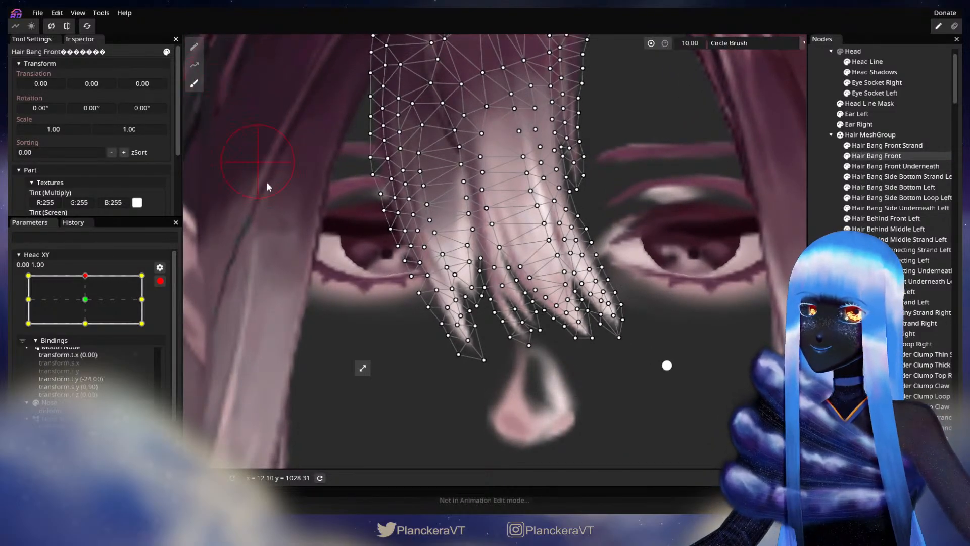
{"action": "scroll", "coordinate": [283, 212], "scroll_direction": "up", "scroll_amount": 1}
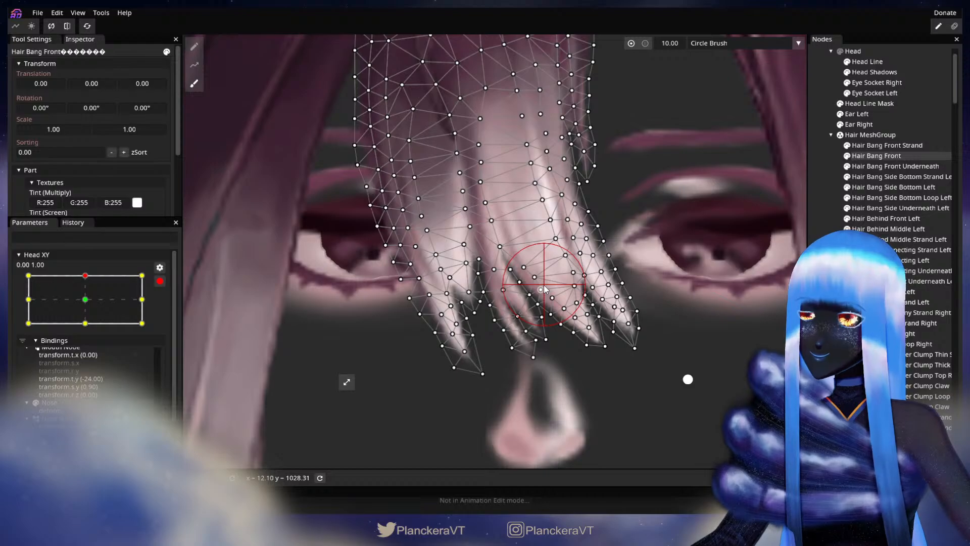
{"action": "left_click", "coordinate": [816, 270]}
Step: Disarm Head XY and test the head-up movement with the whole hairstyle in view
{"action": "scroll", "coordinate": [604, 381], "scroll_direction": "down", "scroll_amount": 5}
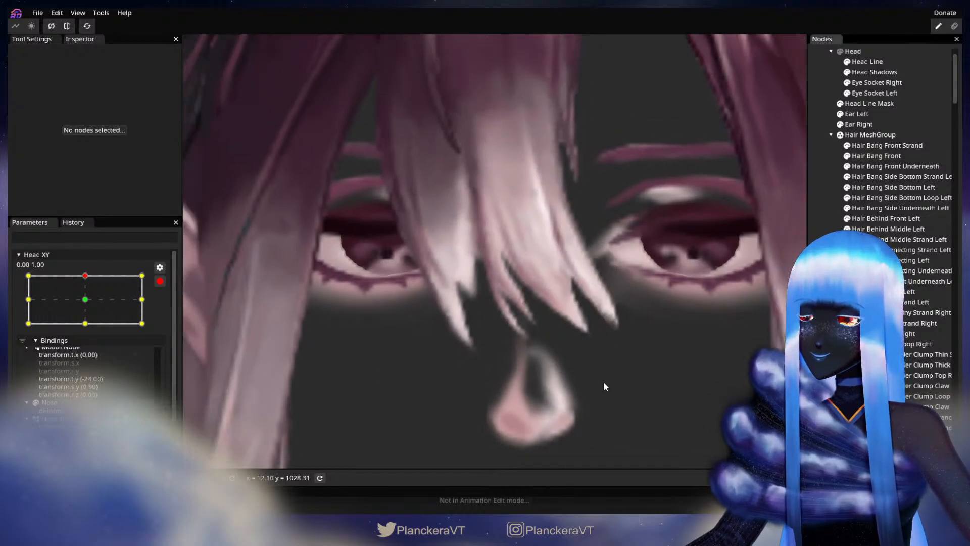
{"action": "scroll", "coordinate": [611, 375], "scroll_direction": "down", "scroll_amount": 5}
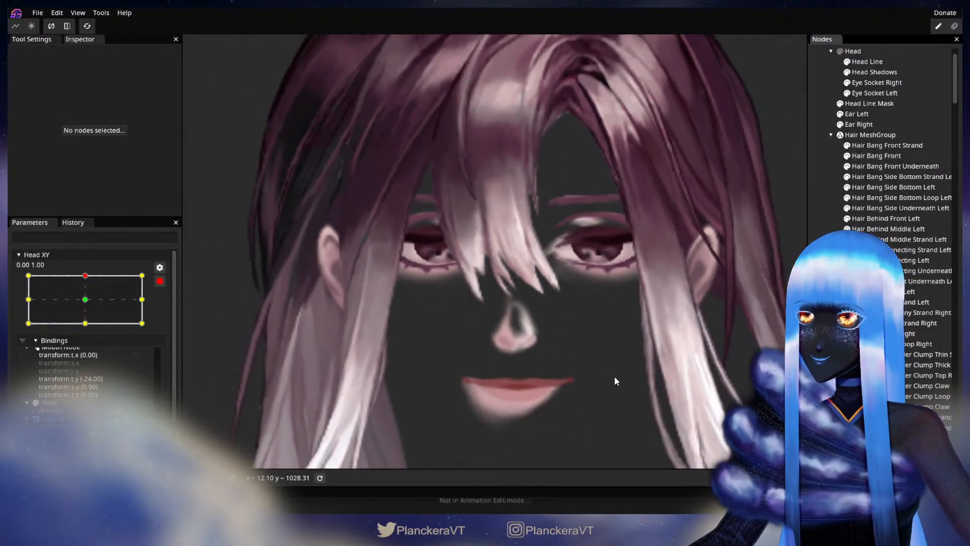
{"action": "scroll", "coordinate": [615, 384], "scroll_direction": "down", "scroll_amount": 5}
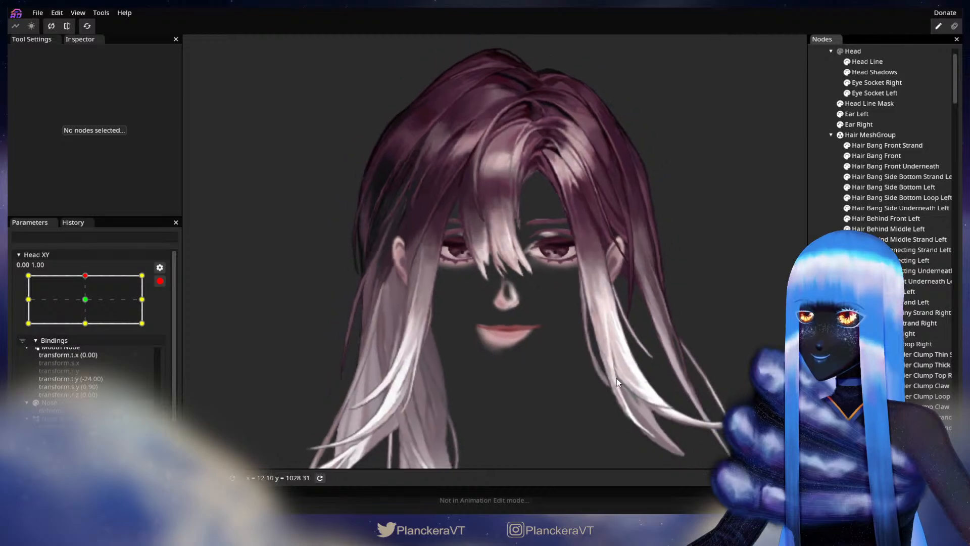
{"action": "left_click_drag", "start_coordinate": [577, 347], "coordinate": [583, 371]}
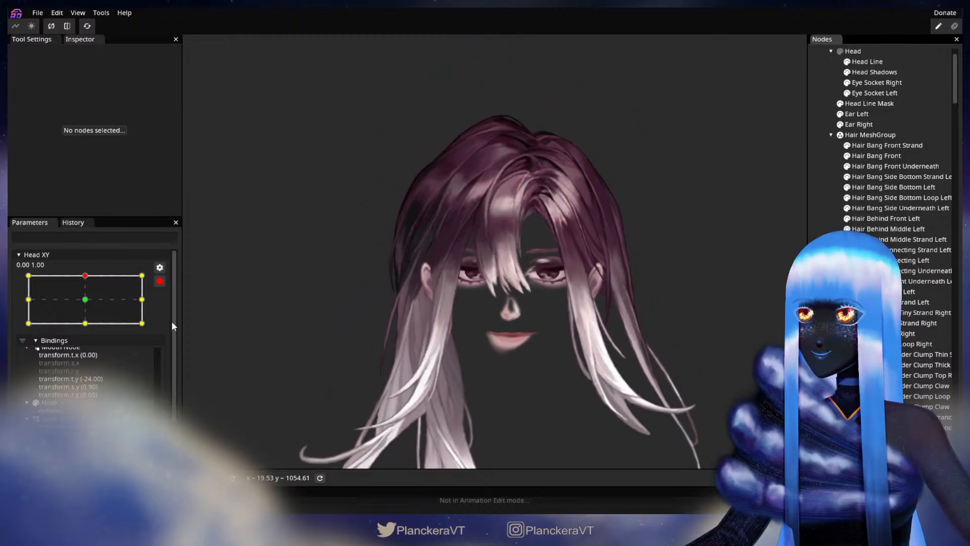
{"action": "left_click", "coordinate": [160, 281]}
{"action": "left_click", "coordinate": [88, 305]}
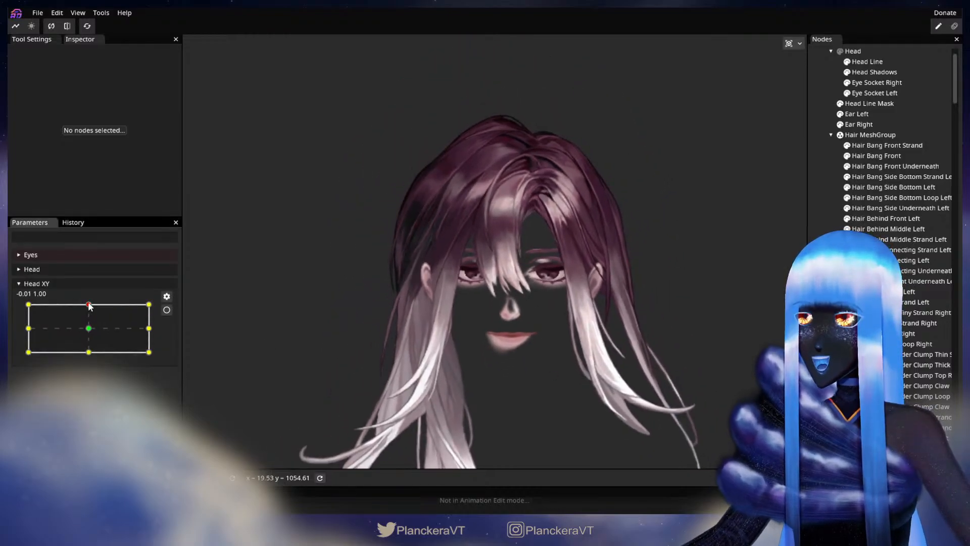
{"action": "mouse_move", "coordinate": [89, 308]}
{"action": "left_mouse_down"}
{"action": "mouse_move", "coordinate": [90, 359]}
{"action": "mouse_move", "coordinate": [89, 304]}
{"action": "left_mouse_up"}
Step: Re-arm Head XY at 0.00, 1.00 and adjust individual Hair Bang Front vertices in the central clump above its pointed tips
{"action": "left_click", "coordinate": [167, 310]}
{"action": "scroll", "coordinate": [500, 377], "scroll_direction": "up", "scroll_amount": 5}
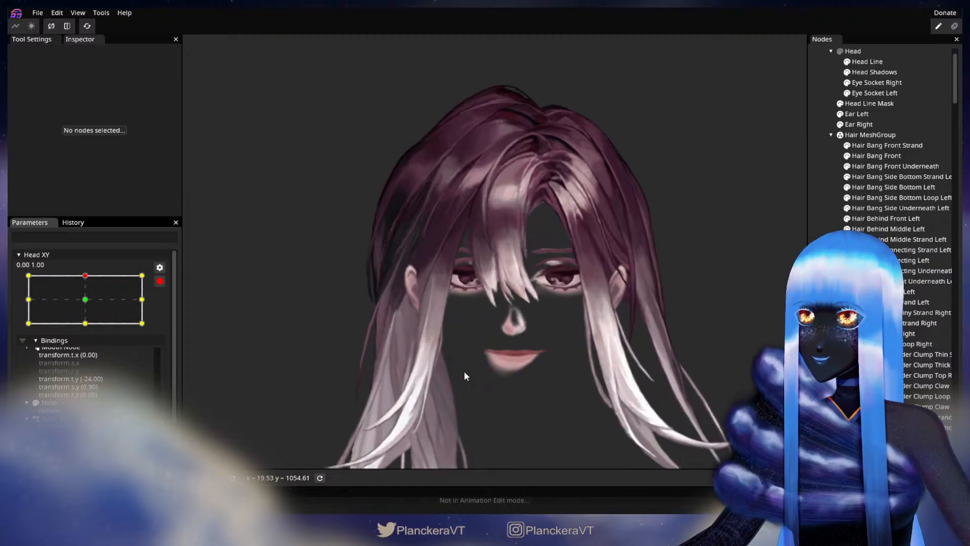
{"action": "scroll", "coordinate": [547, 371], "scroll_direction": "up", "scroll_amount": 6}
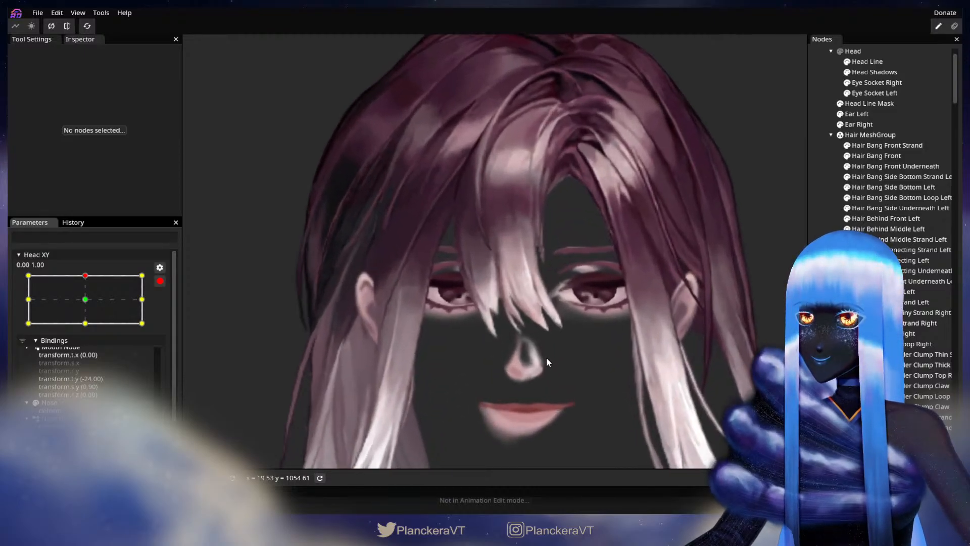
{"action": "scroll", "coordinate": [551, 363], "scroll_direction": "up", "scroll_amount": 3}
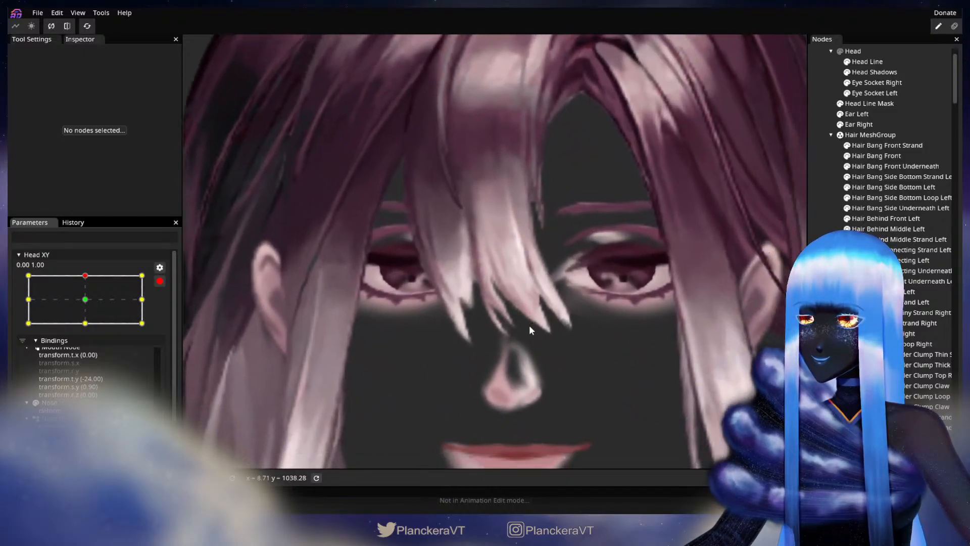
{"action": "left_click", "coordinate": [887, 157]}
{"action": "scroll", "coordinate": [590, 382], "scroll_direction": "up", "scroll_amount": 3}
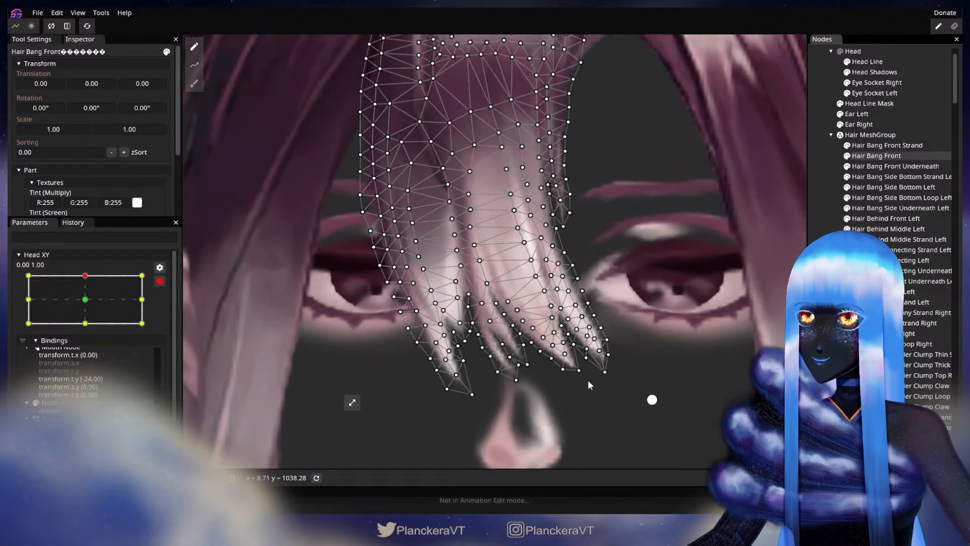
{"action": "left_click", "coordinate": [194, 84]}
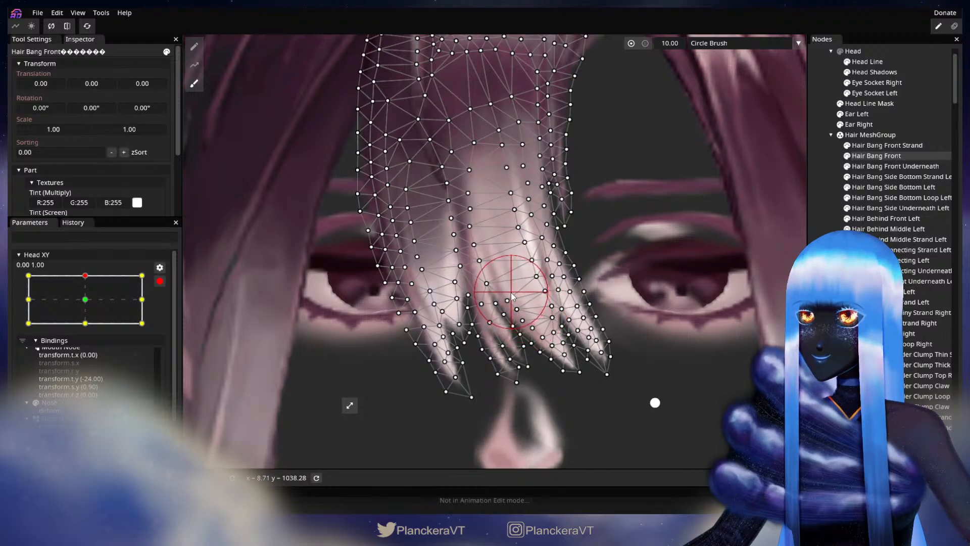
{"action": "left_click", "coordinate": [201, 47]}
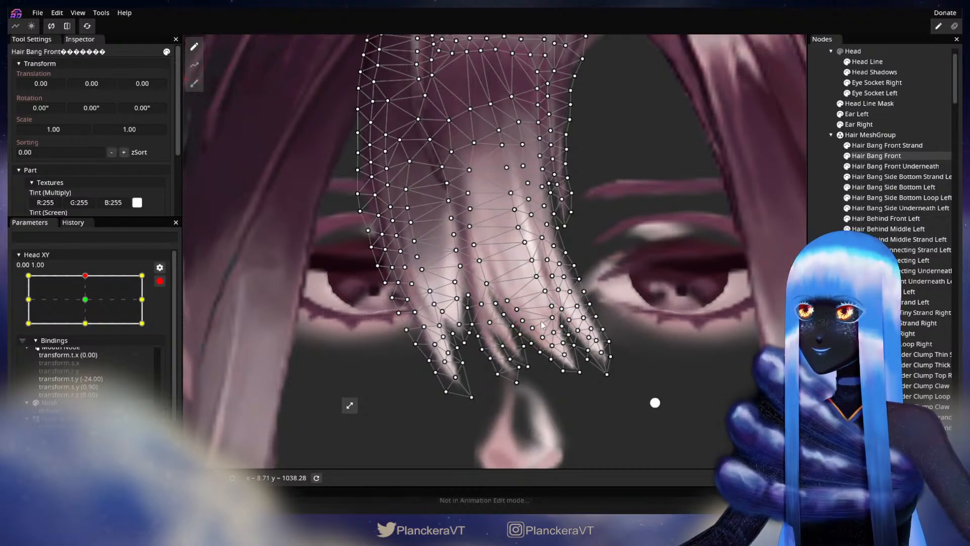
{"action": "scroll", "coordinate": [564, 309], "scroll_direction": "up", "scroll_amount": 1}
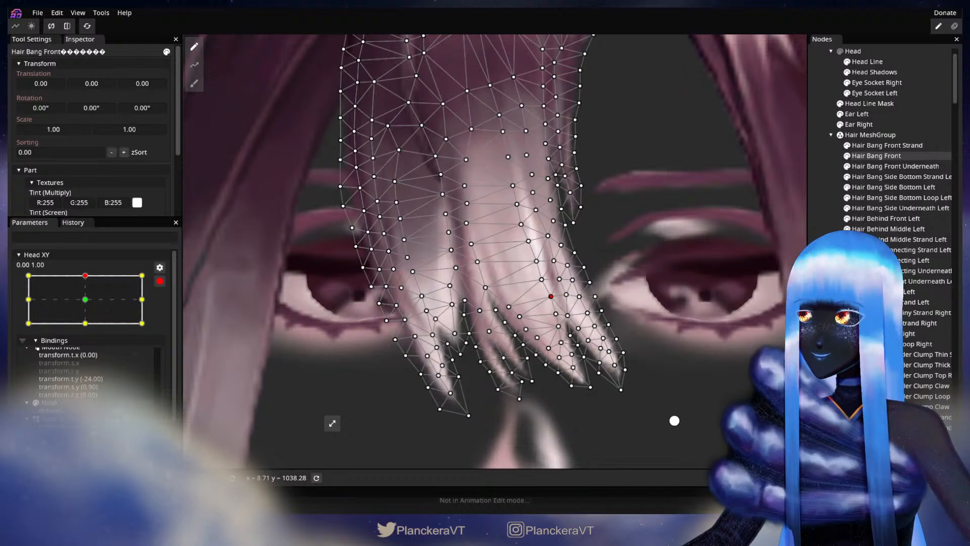
{"action": "left_click", "coordinate": [641, 377]}
{"action": "scroll", "coordinate": [640, 392], "scroll_direction": "down", "scroll_amount": 3}
{"action": "scroll", "coordinate": [645, 385], "scroll_direction": "up", "scroll_amount": 1}
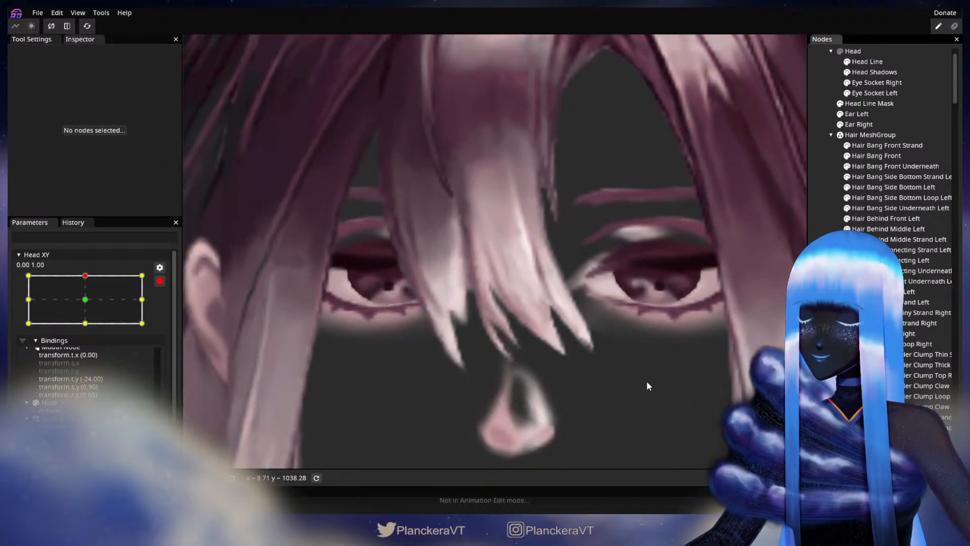
Step: Fine-tune Hair Bang Front's vertices around the gap between the two pointed tips nearest the eye for the head-up pose
{"action": "left_click", "coordinate": [896, 157]}
{"action": "scroll", "coordinate": [620, 292], "scroll_direction": "up", "scroll_amount": 2}
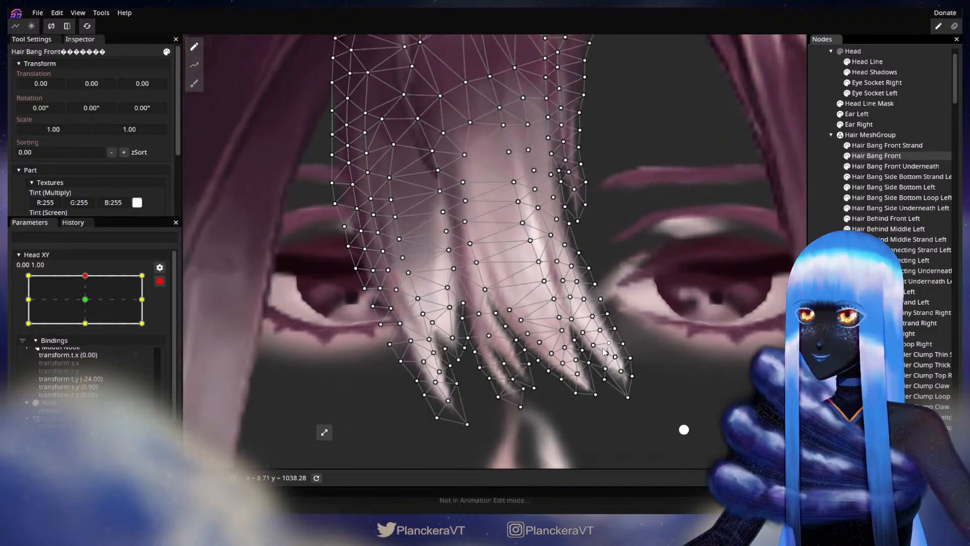
{"action": "left_click", "coordinate": [541, 302]}
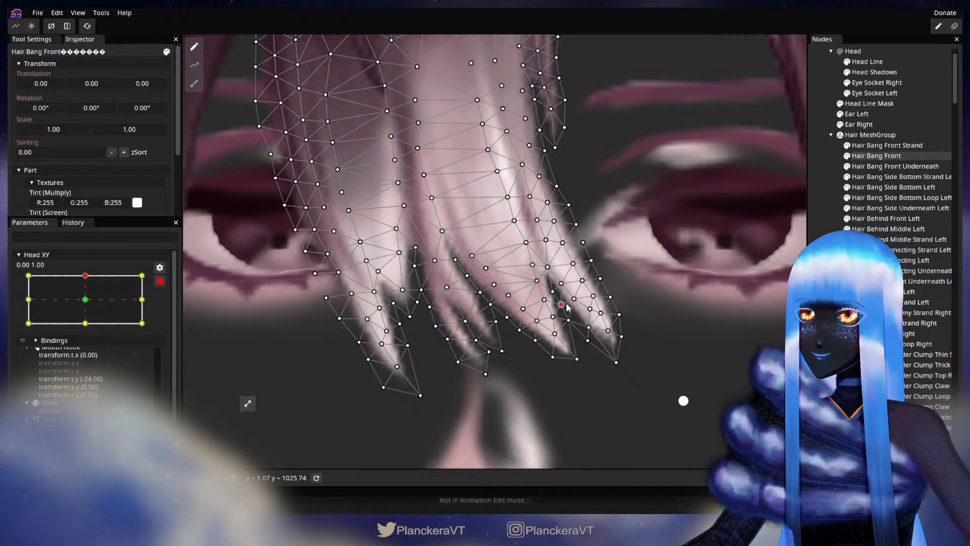
{"action": "left_click", "coordinate": [686, 342]}
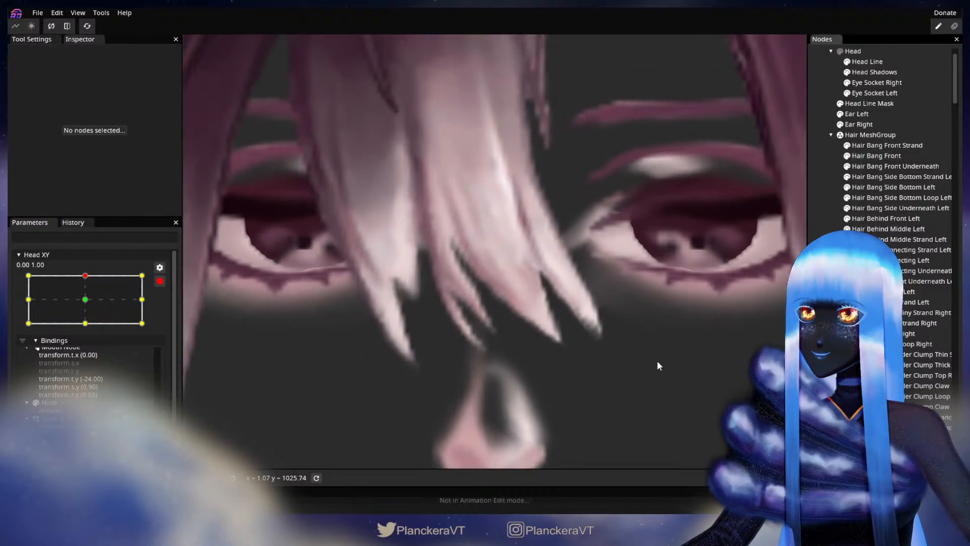
Step: Compare Hair Bang Front's mesh at the neutral and head-up keypoints and adjust the vertex just above the gap at 0.00, 1.00
{"action": "left_click", "coordinate": [878, 156]}
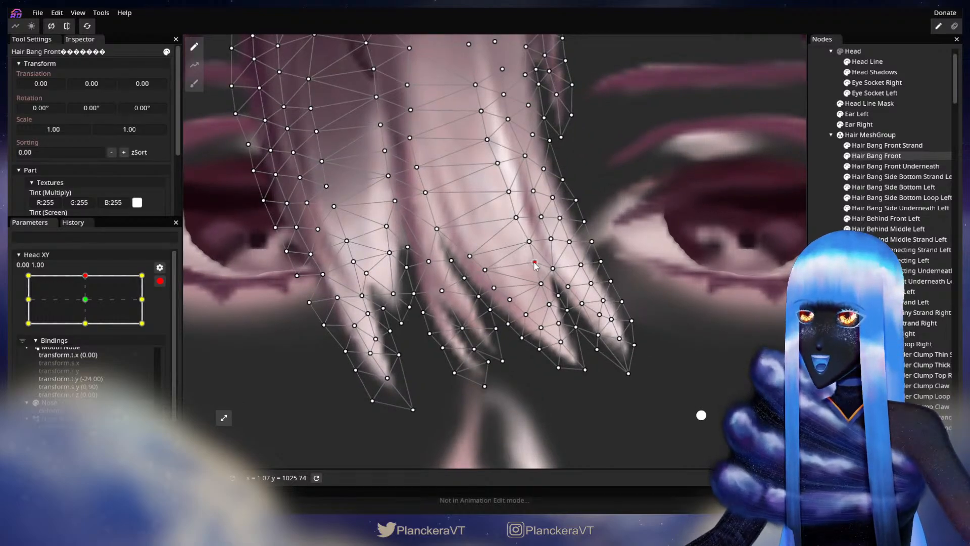
{"action": "left_click", "coordinate": [86, 299]}
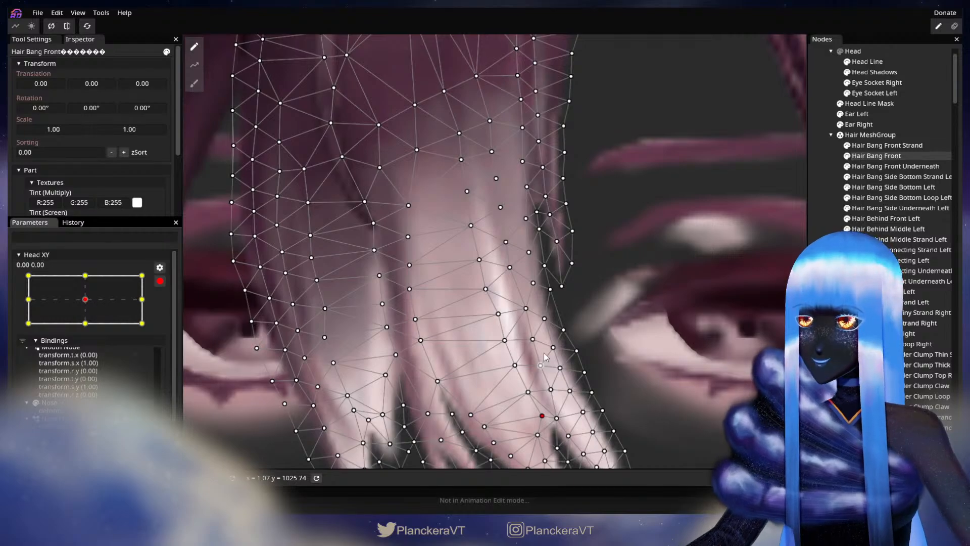
{"action": "left_click_drag", "start_coordinate": [539, 353], "coordinate": [520, 284]}
{"action": "left_click", "coordinate": [85, 276]}
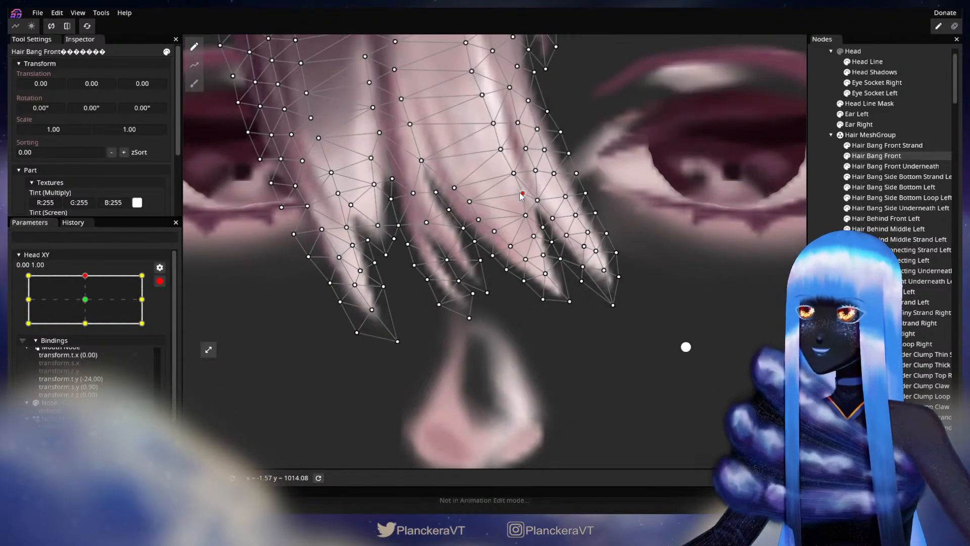
{"action": "left_click_drag", "start_coordinate": [521, 202], "coordinate": [520, 201]}
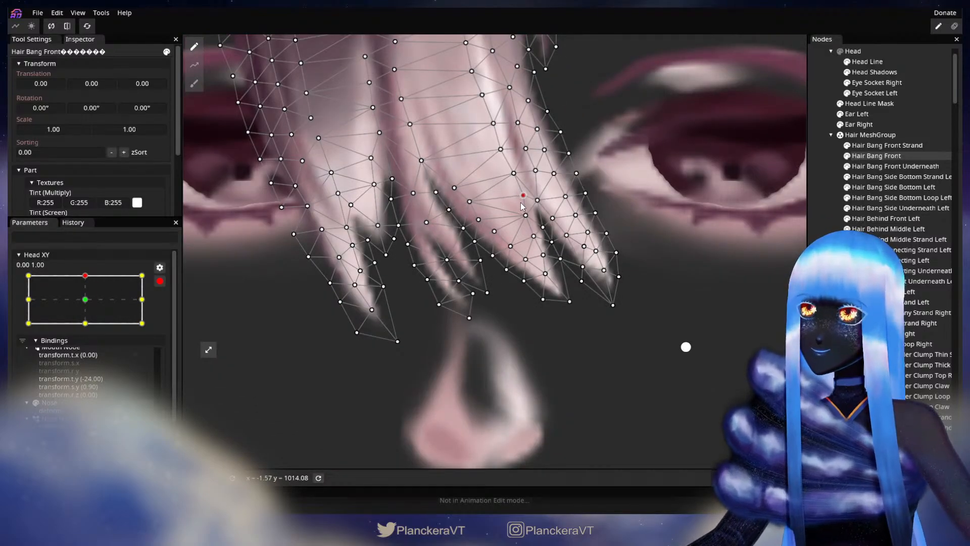
{"action": "left_click", "coordinate": [517, 338]}
Step: Disarm Head XY and test the vertical head movement through neutral with the full hairstyle in view
{"action": "scroll", "coordinate": [515, 336], "scroll_direction": "down", "scroll_amount": 2}
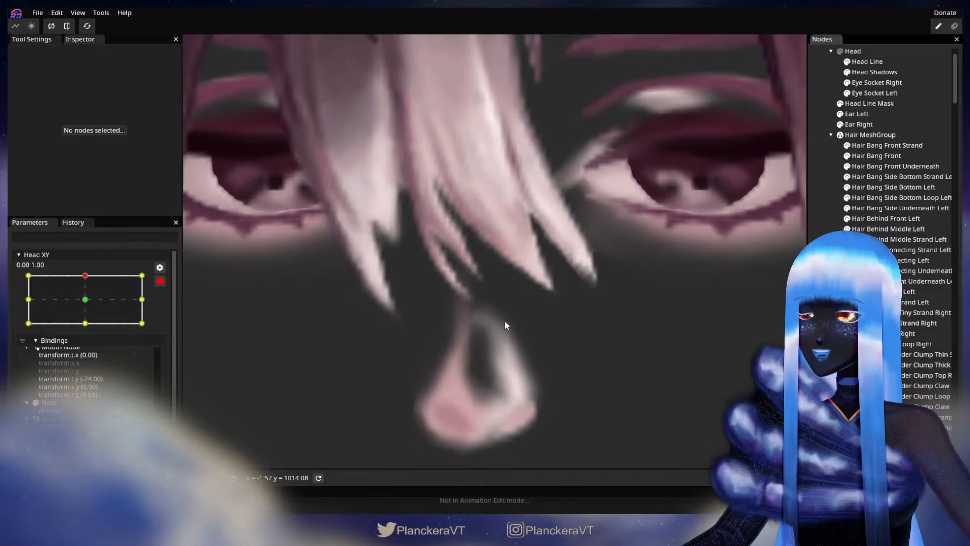
{"action": "scroll", "coordinate": [507, 319], "scroll_direction": "down", "scroll_amount": 5}
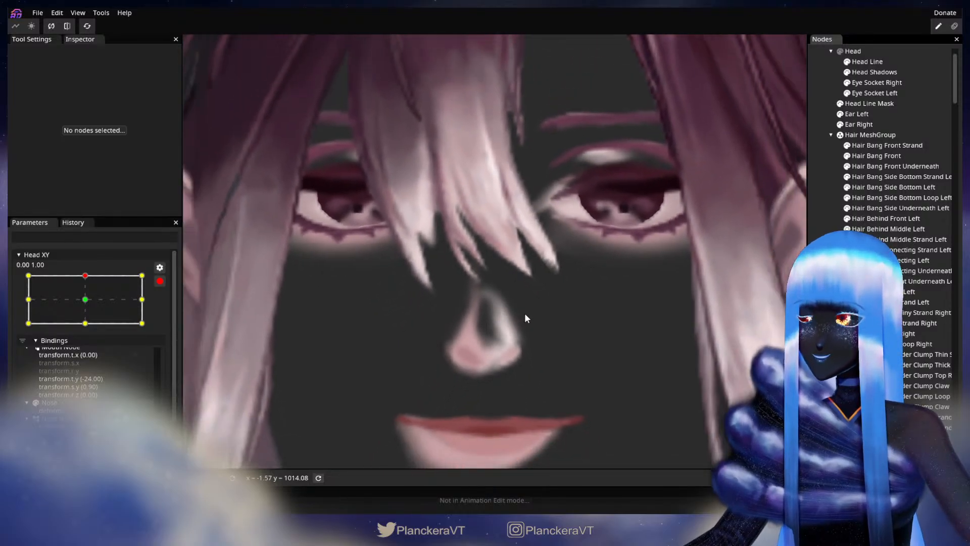
{"action": "scroll", "coordinate": [526, 317], "scroll_direction": "down", "scroll_amount": 6}
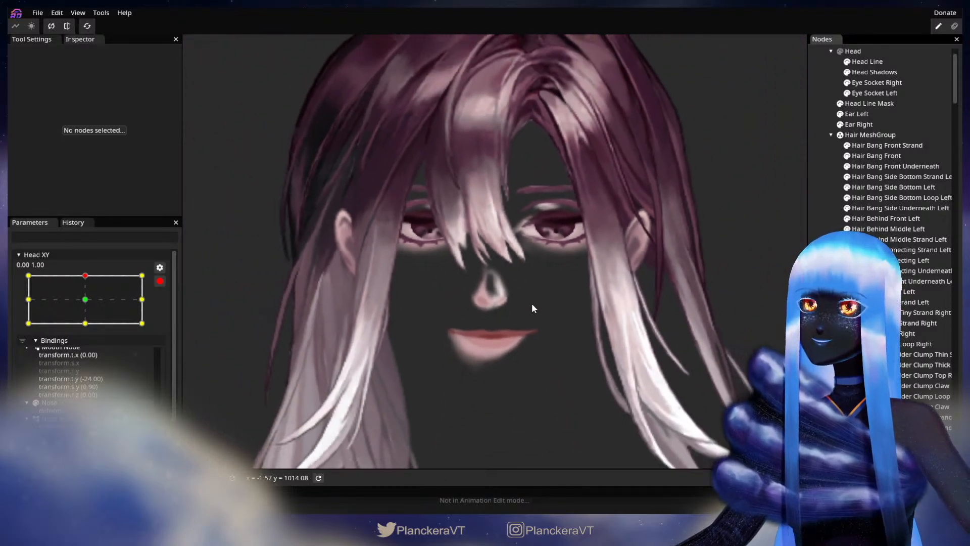
{"action": "scroll", "coordinate": [533, 308], "scroll_direction": "down", "scroll_amount": 6}
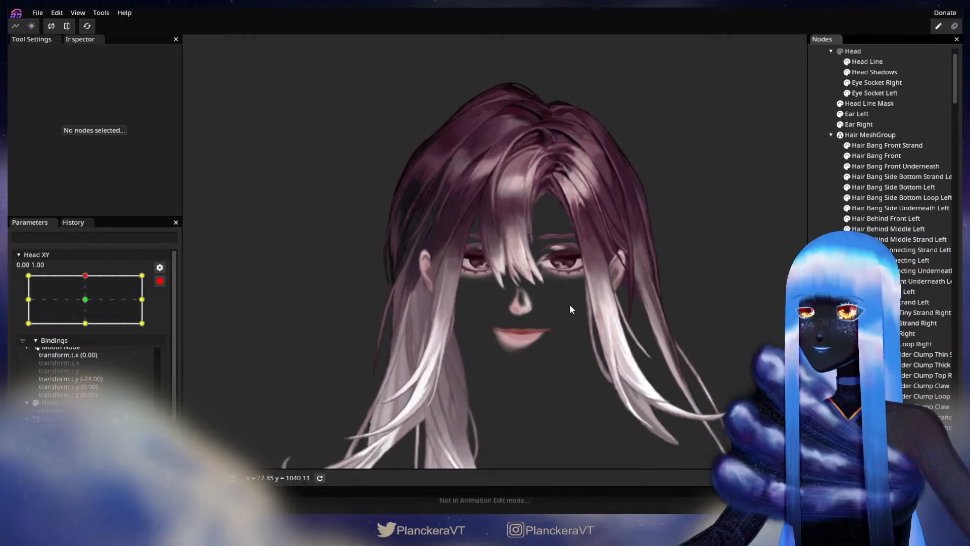
{"action": "left_click", "coordinate": [160, 281]}
{"action": "mouse_move", "coordinate": [94, 309]}
{"action": "left_mouse_down"}
{"action": "mouse_move", "coordinate": [90, 357]}
{"action": "mouse_move", "coordinate": [90, 324]}
{"action": "left_mouse_up"}
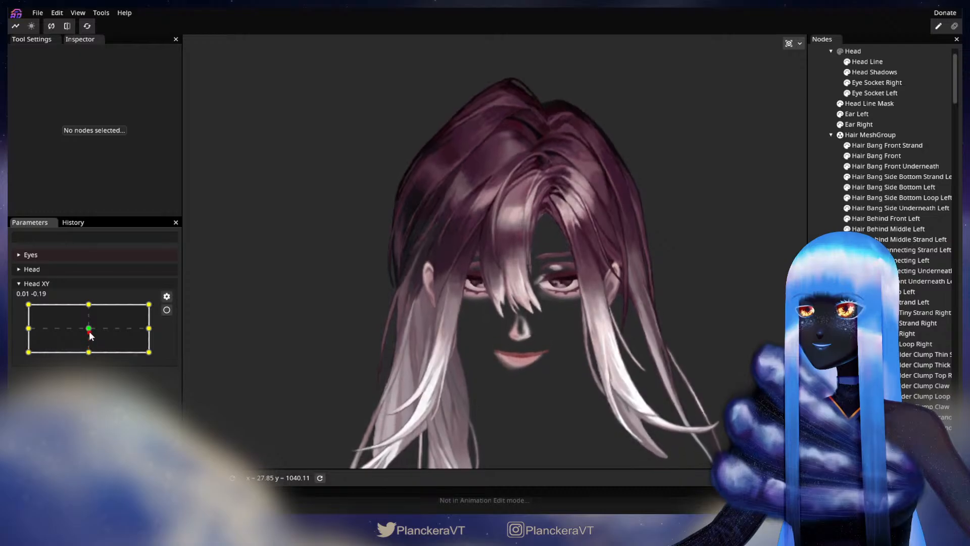
Step: Lower the head, arm Head XY at 0.00, -1.00 and fine-tune Hair Bang Front's vertex just above the gap between the two tips nearest the eye
{"action": "left_click_drag", "start_coordinate": [89, 307], "coordinate": [89, 359]}
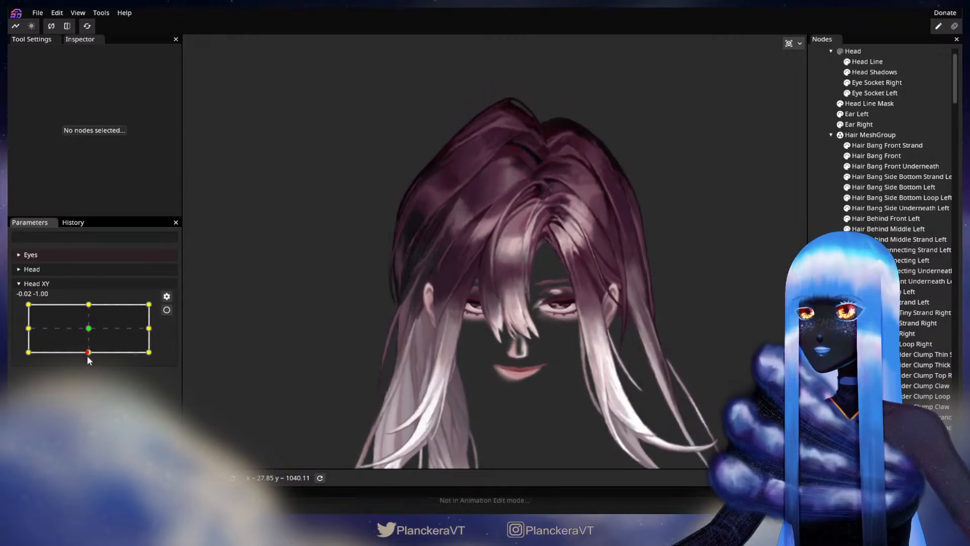
{"action": "left_click_drag", "start_coordinate": [88, 360], "coordinate": [87, 359]}
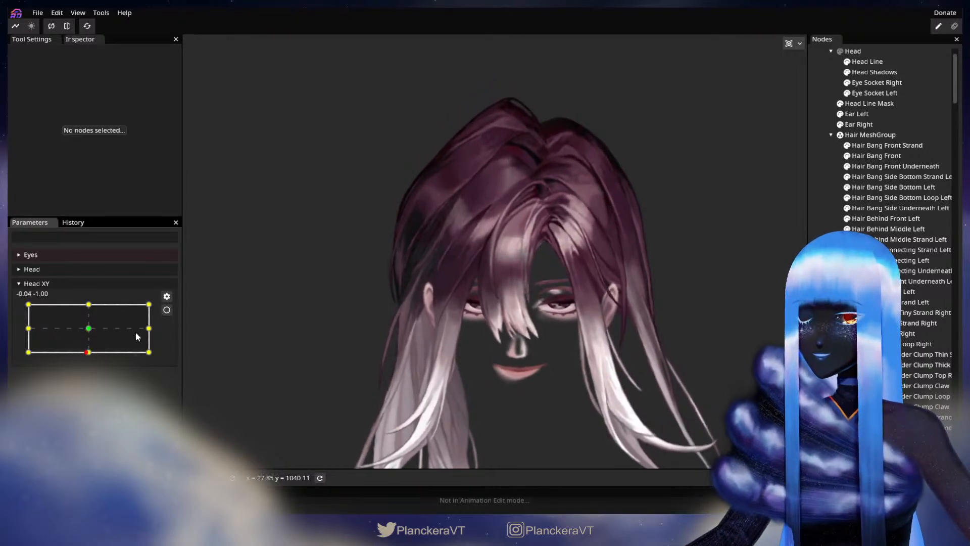
{"action": "left_click", "coordinate": [166, 310]}
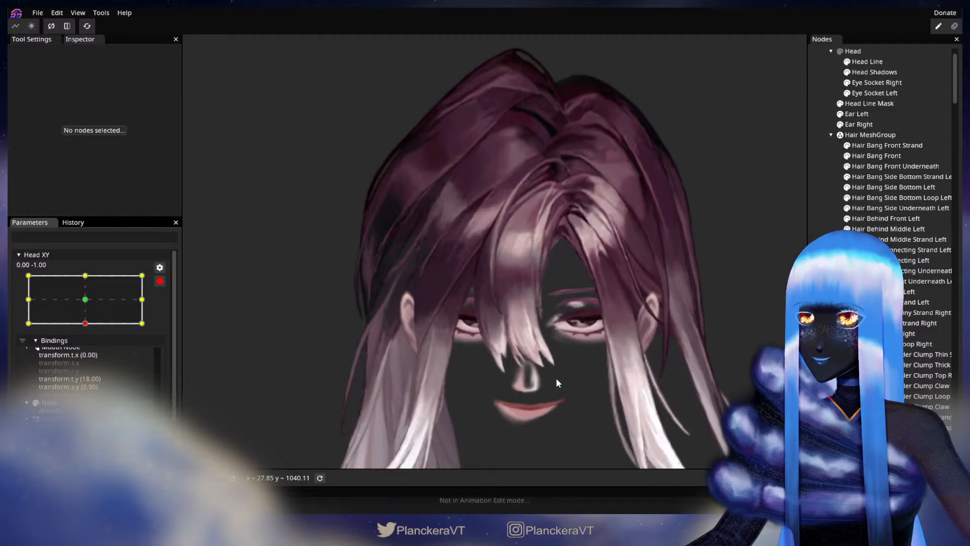
{"action": "scroll", "coordinate": [558, 383], "scroll_direction": "up", "scroll_amount": 5}
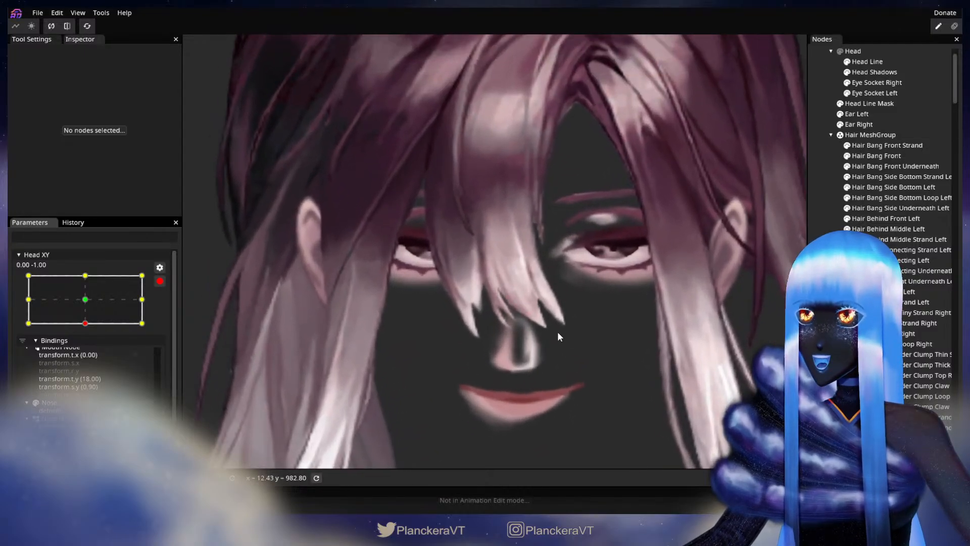
{"action": "scroll", "coordinate": [622, 309], "scroll_direction": "up", "scroll_amount": 4}
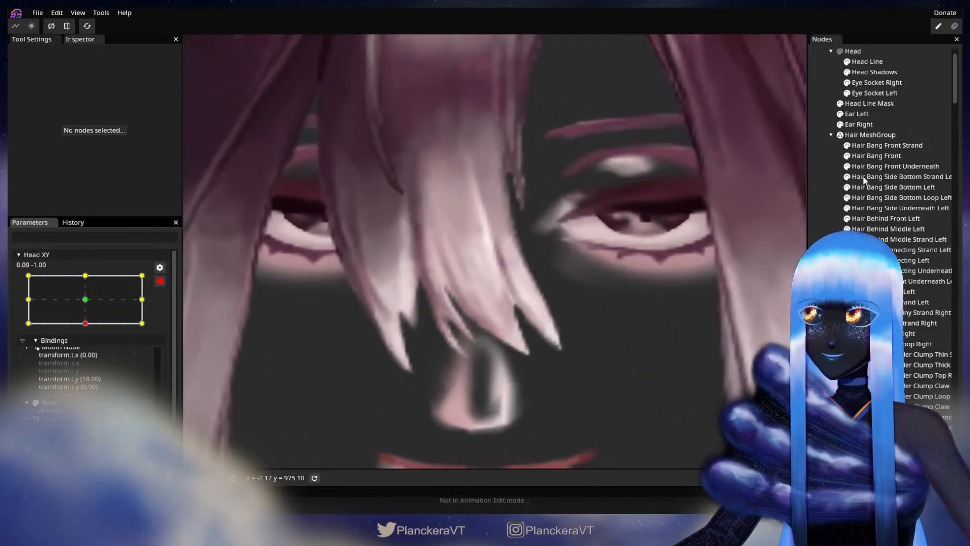
{"action": "left_click", "coordinate": [877, 155]}
{"action": "scroll", "coordinate": [550, 355], "scroll_direction": "up", "scroll_amount": 1}
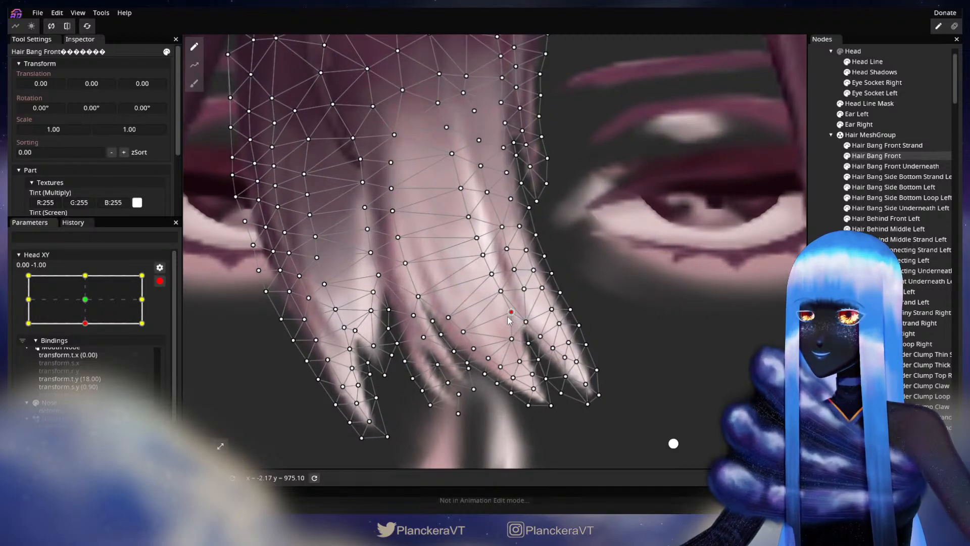
{"action": "left_click", "coordinate": [650, 317]}
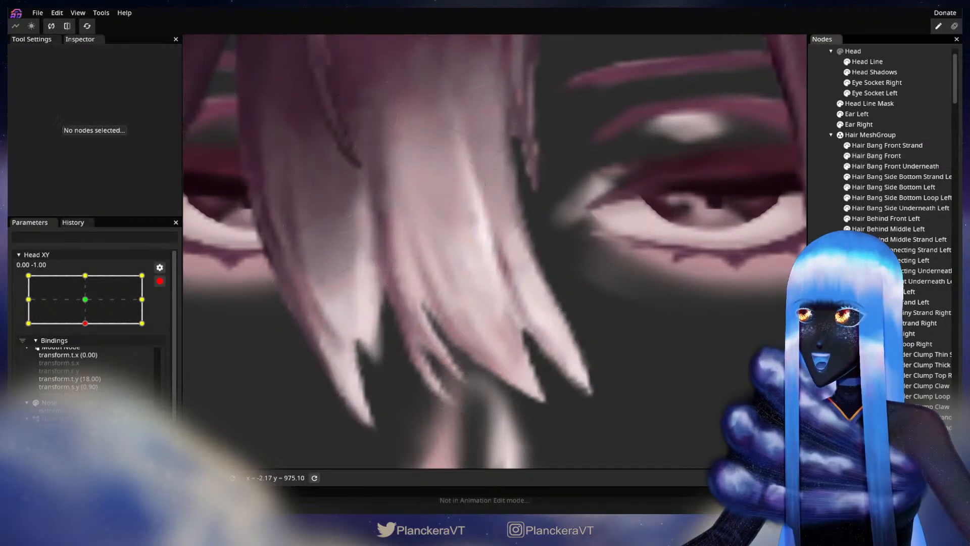
Step: Inspect the bang tips in the head-down pose, then disarm Head XY and test the movement up to the head-up pose
{"action": "scroll", "coordinate": [601, 314], "scroll_direction": "up", "scroll_amount": 3}
{"action": "scroll", "coordinate": [580, 330], "scroll_direction": "down", "scroll_amount": 3}
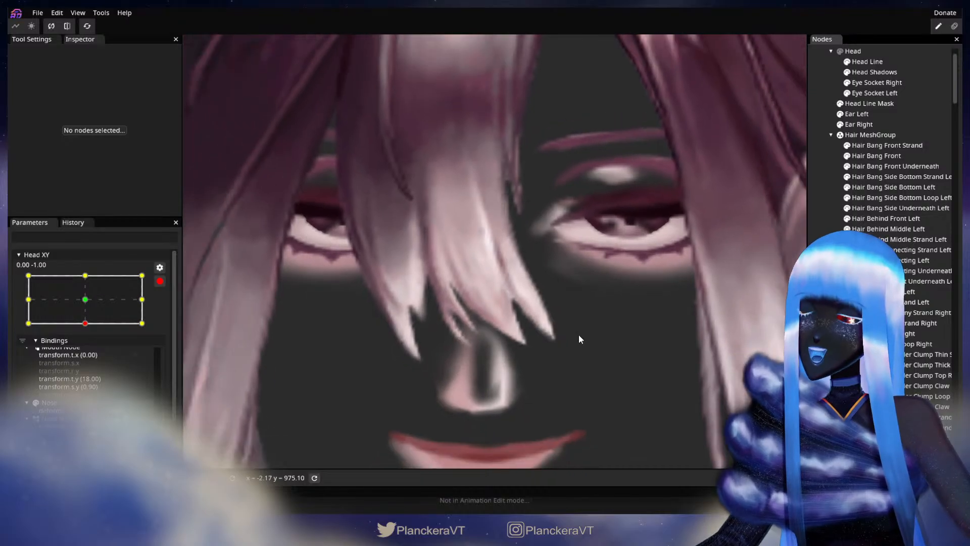
{"action": "scroll", "coordinate": [565, 337], "scroll_direction": "down", "scroll_amount": 3}
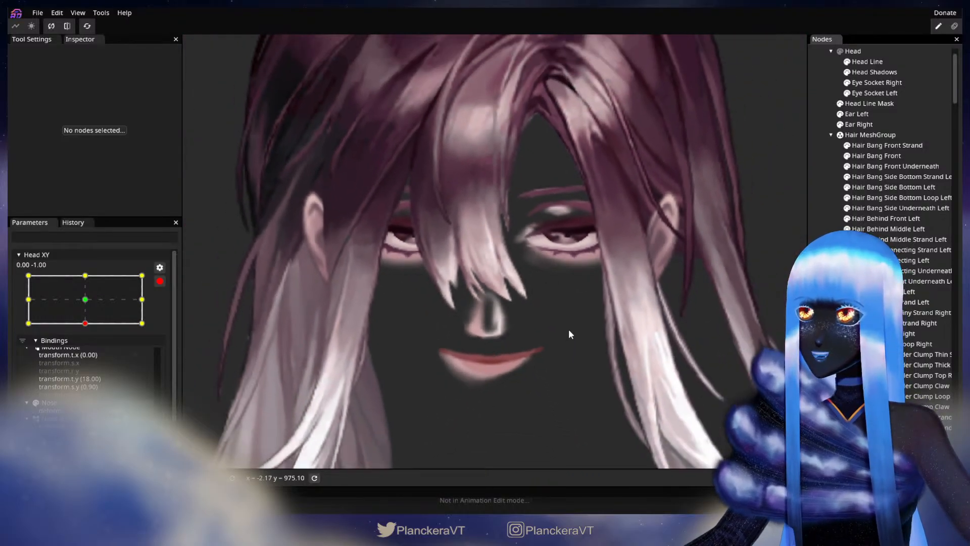
{"action": "scroll", "coordinate": [590, 340], "scroll_direction": "down", "scroll_amount": 2}
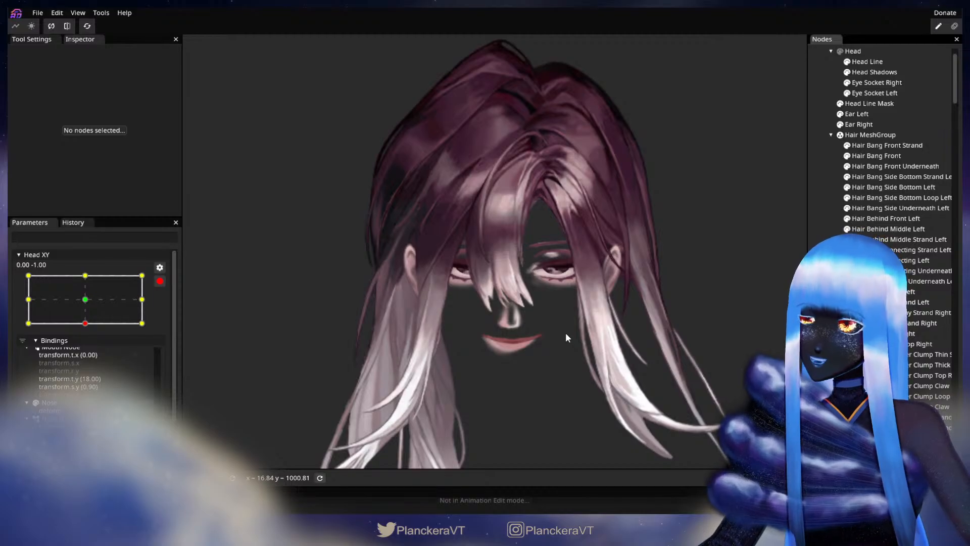
{"action": "left_click", "coordinate": [160, 281]}
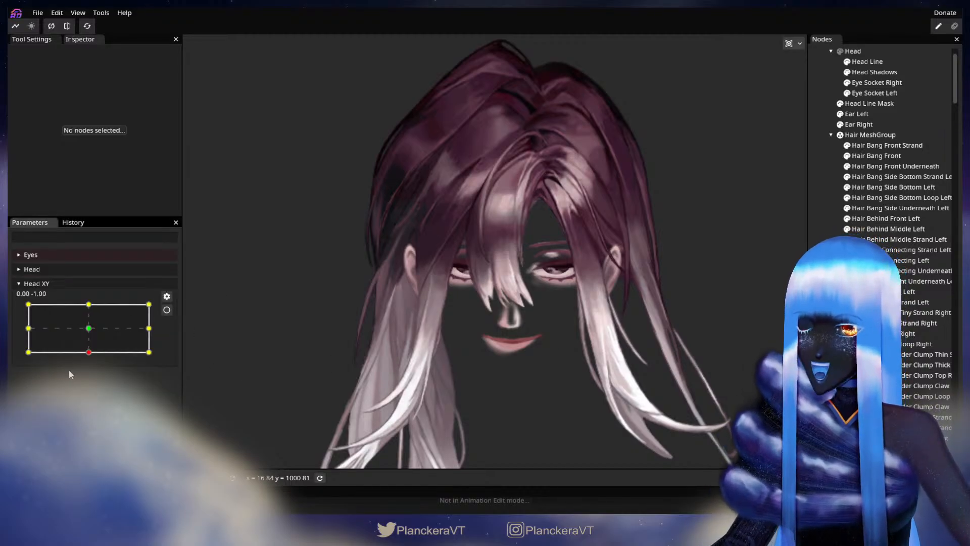
{"action": "left_click_drag", "start_coordinate": [88, 360], "coordinate": [86, 308]}
Step: Arm Head XY at 0.00, 1.00 and adjust Hair Bang Front's vertices at the top of the gap between the two tips nearest the eye
{"action": "left_click", "coordinate": [167, 310]}
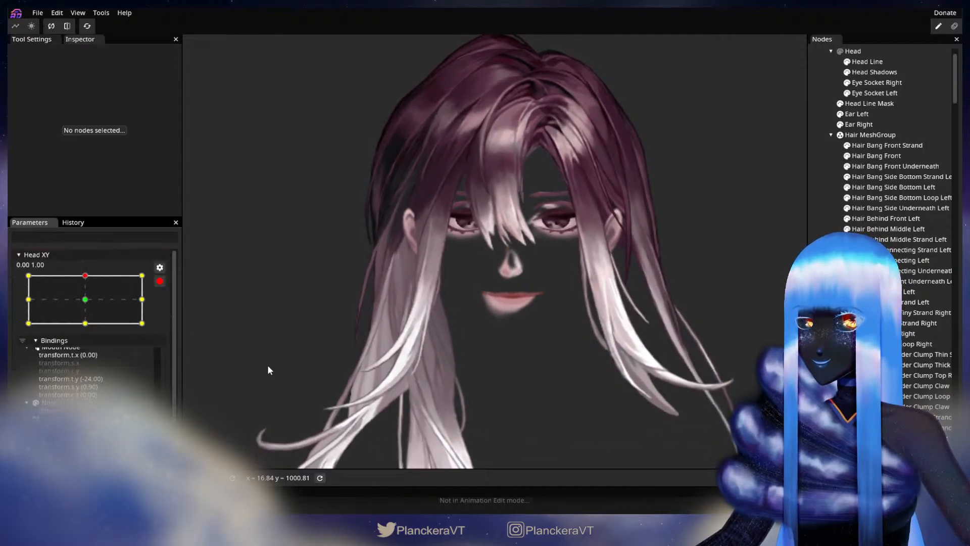
{"action": "scroll", "coordinate": [523, 243], "scroll_direction": "up", "scroll_amount": 5}
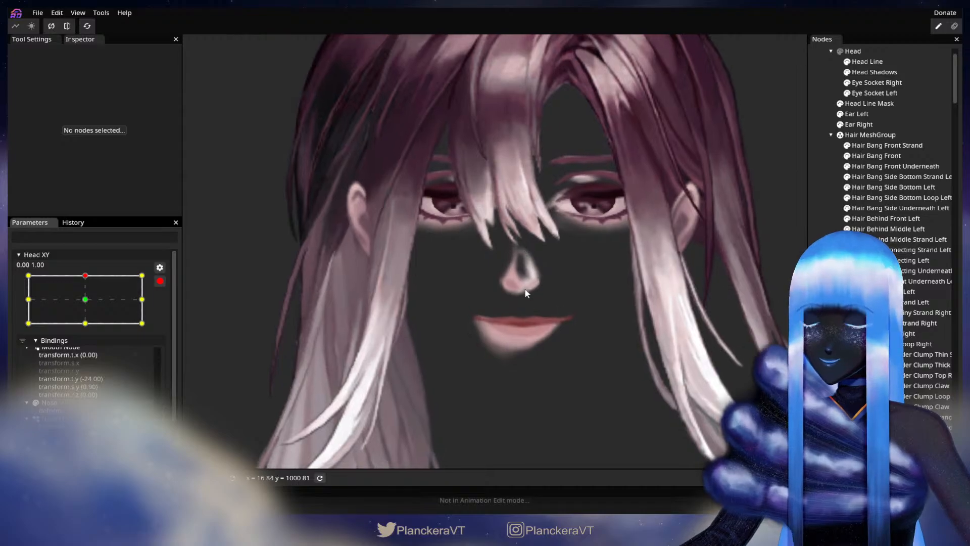
{"action": "scroll", "coordinate": [498, 356], "scroll_direction": "up", "scroll_amount": 4}
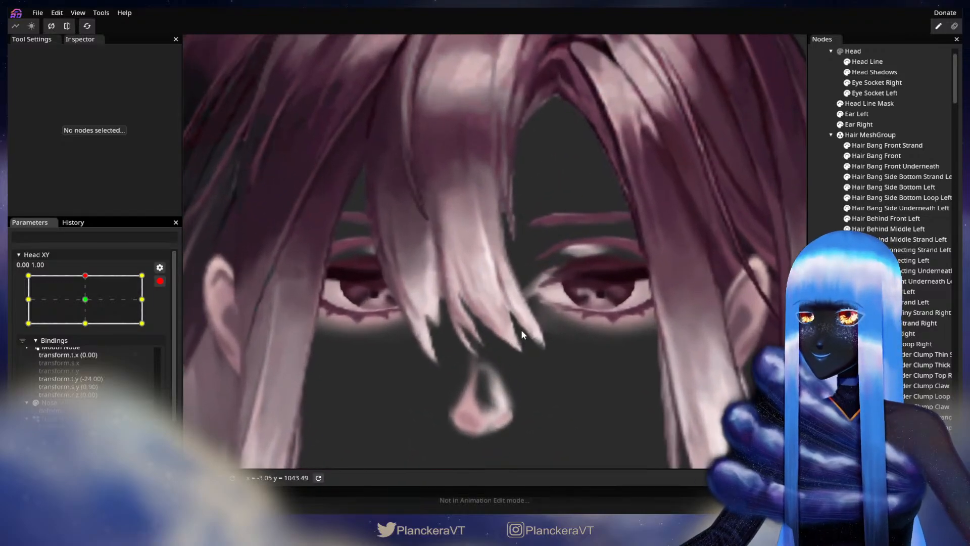
{"action": "scroll", "coordinate": [606, 275], "scroll_direction": "up", "scroll_amount": 4}
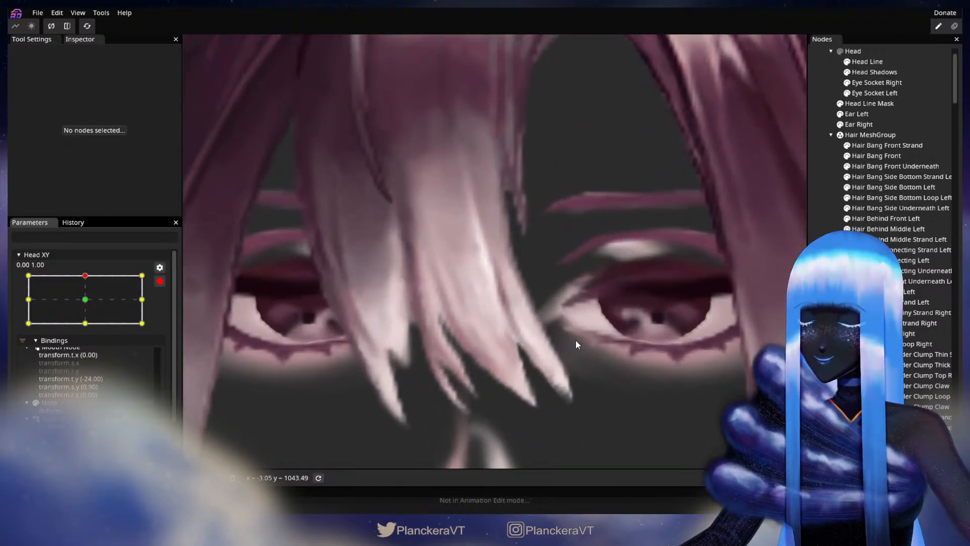
{"action": "scroll", "coordinate": [625, 286], "scroll_direction": "up", "scroll_amount": 2}
{"action": "left_click", "coordinate": [861, 158]}
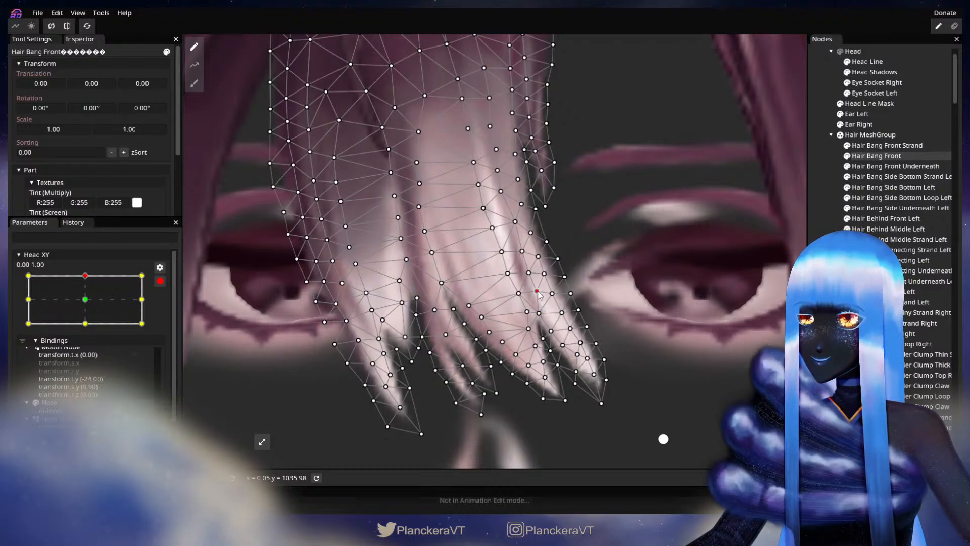
{"action": "left_click", "coordinate": [539, 313]}
{"action": "scroll", "coordinate": [545, 313], "scroll_direction": "up", "scroll_amount": 1}
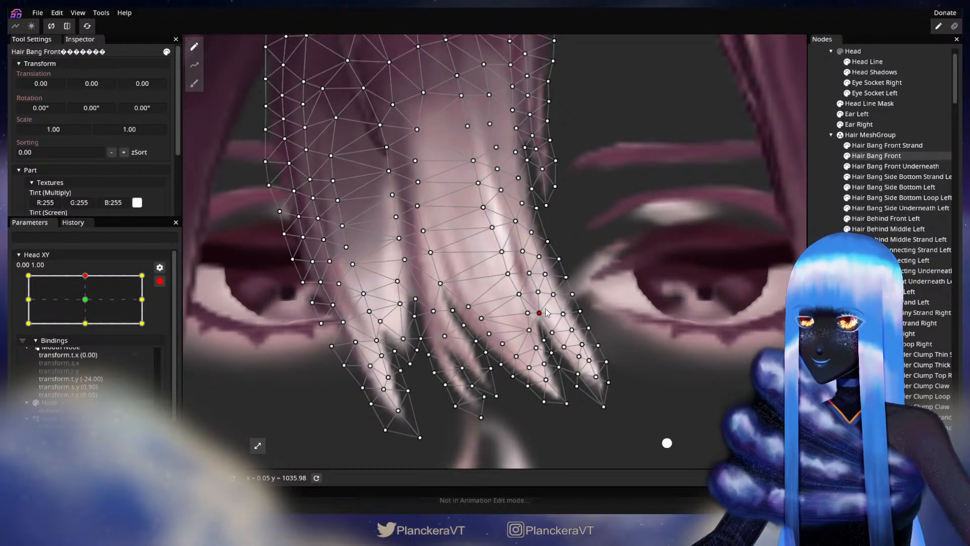
{"action": "left_click", "coordinate": [682, 328]}
Step: Review the full hairstyle in the head-up pose, then disarm Head XY and test the movement down to the head-down pose
{"action": "scroll", "coordinate": [602, 356], "scroll_direction": "down", "scroll_amount": 3}
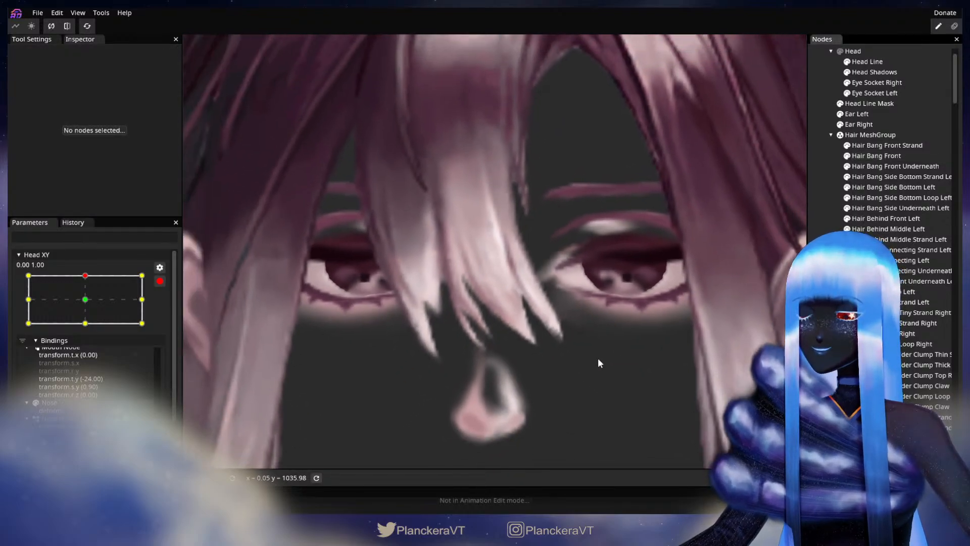
{"action": "scroll", "coordinate": [598, 359], "scroll_direction": "down", "scroll_amount": 2}
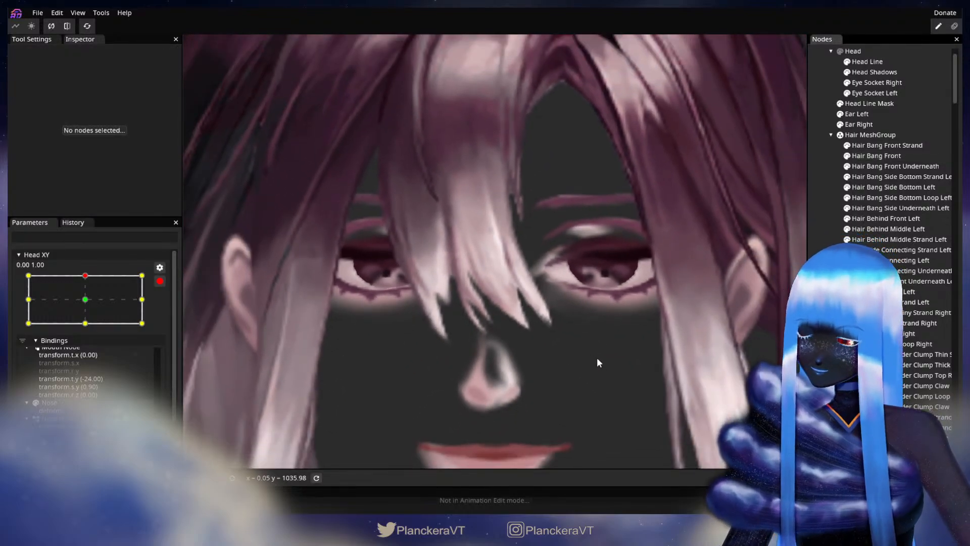
{"action": "scroll", "coordinate": [596, 357], "scroll_direction": "down", "scroll_amount": 3}
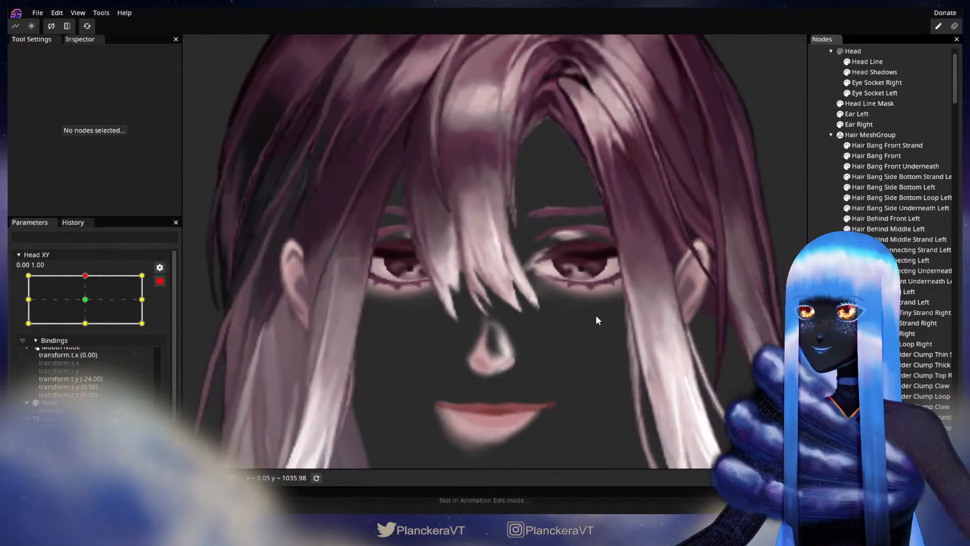
{"action": "scroll", "coordinate": [571, 314], "scroll_direction": "down", "scroll_amount": 4}
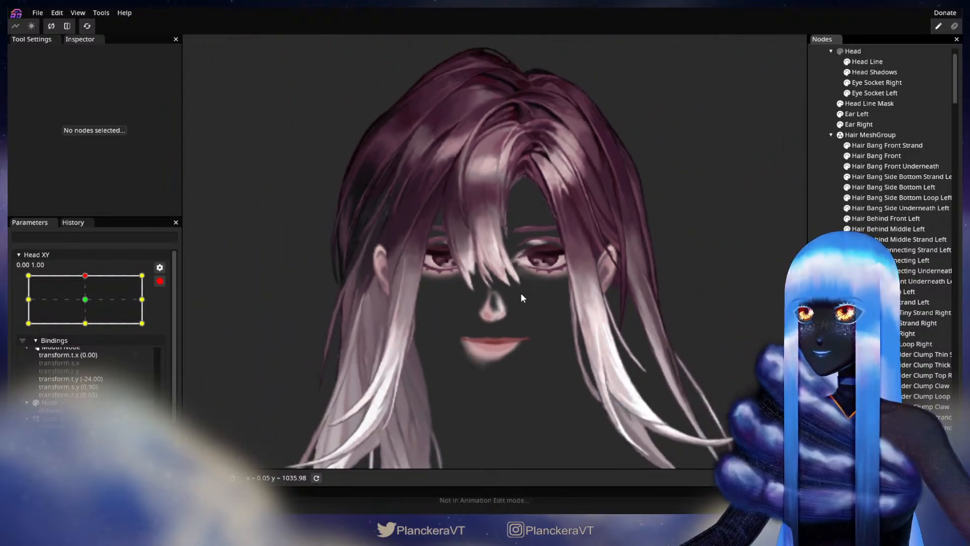
{"action": "left_click", "coordinate": [159, 281]}
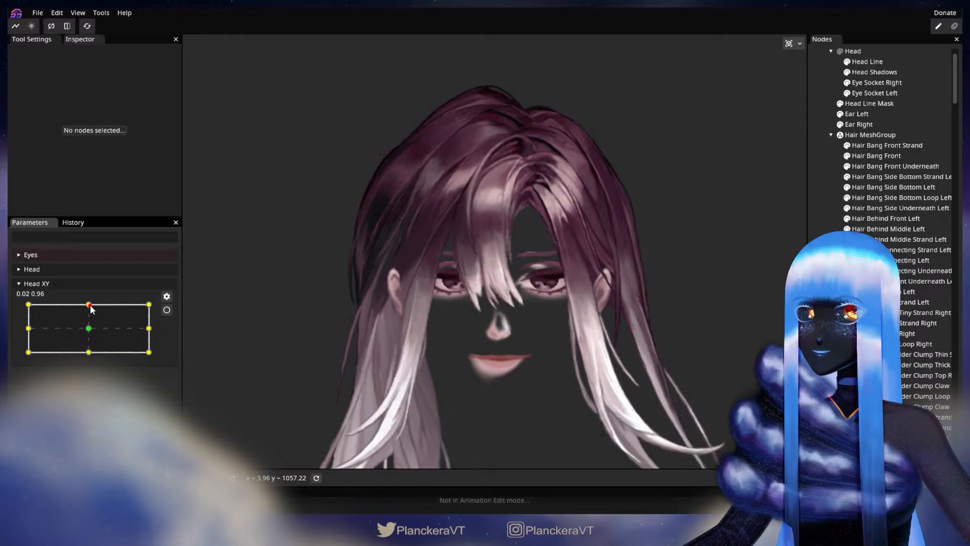
{"action": "left_click_drag", "start_coordinate": [89, 306], "coordinate": [91, 356]}
Step: Re-arm Head XY at 0.00, -1.00 and adjust Hair Bang Front's vertex near the outer edge, above the tip closest to the eye
{"action": "left_click", "coordinate": [167, 310]}
{"action": "scroll", "coordinate": [483, 378], "scroll_direction": "up", "scroll_amount": 3}
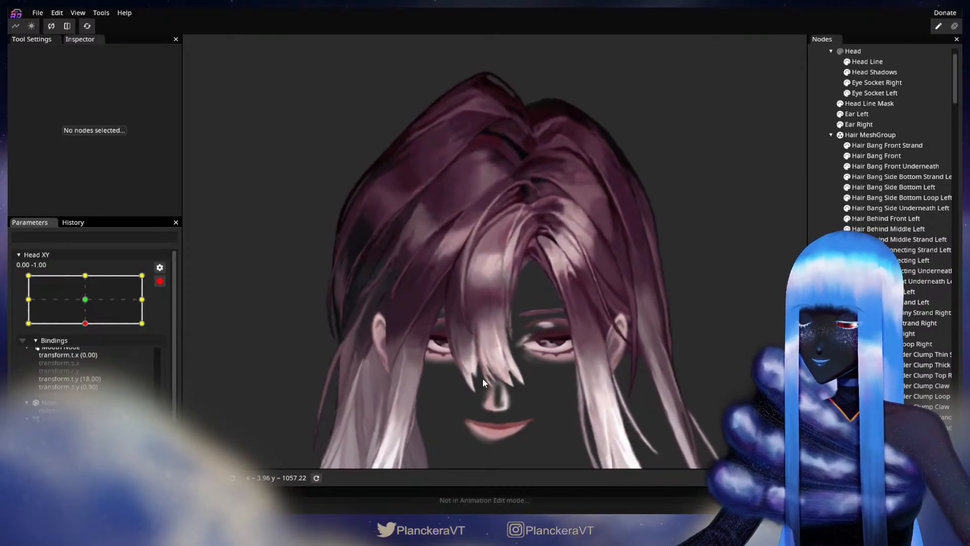
{"action": "scroll", "coordinate": [531, 374], "scroll_direction": "up", "scroll_amount": 5}
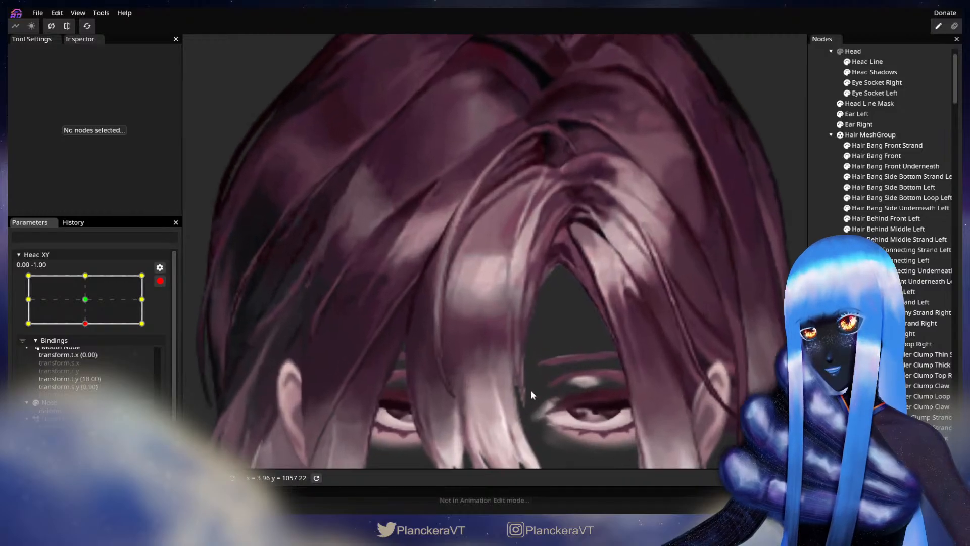
{"action": "scroll", "coordinate": [529, 343], "scroll_direction": "up", "scroll_amount": 4}
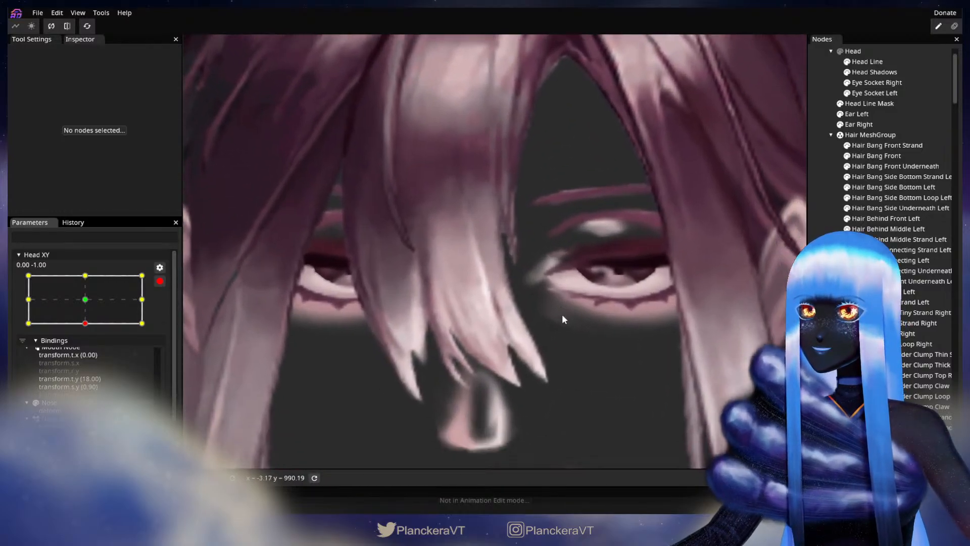
{"action": "left_click", "coordinate": [893, 159]}
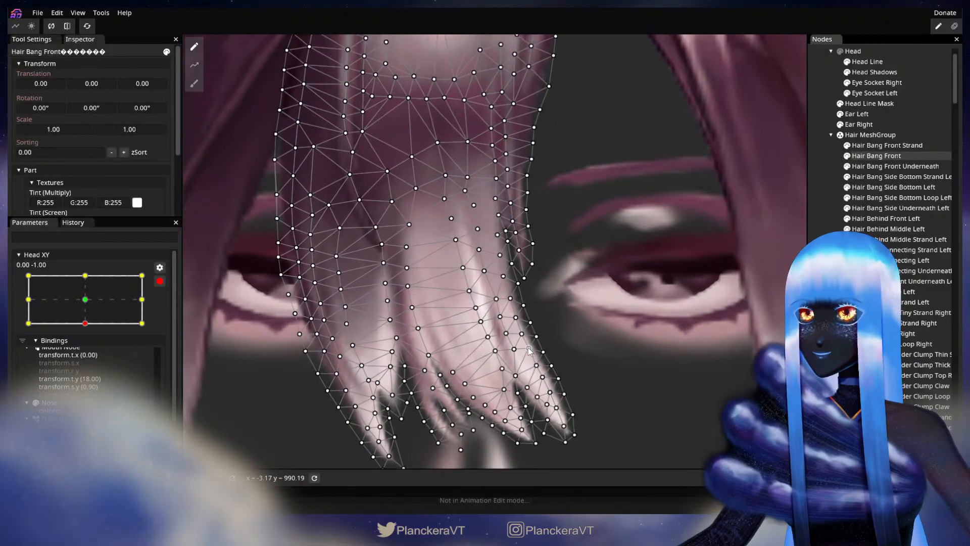
{"action": "scroll", "coordinate": [536, 296], "scroll_direction": "up", "scroll_amount": 4}
{"action": "scroll", "coordinate": [528, 288], "scroll_direction": "up", "scroll_amount": 1}
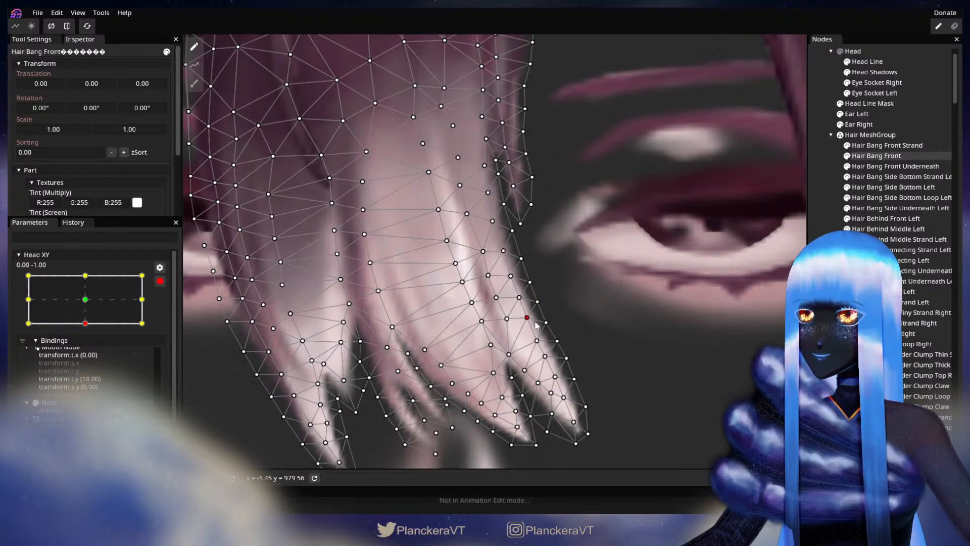
{"action": "left_click", "coordinate": [575, 243]}
Step: Disarm Head XY with the full hairstyle in view and test the head movement around the head-down pose, including a slight sideways turn
{"action": "scroll", "coordinate": [566, 251], "scroll_direction": "down", "scroll_amount": 5}
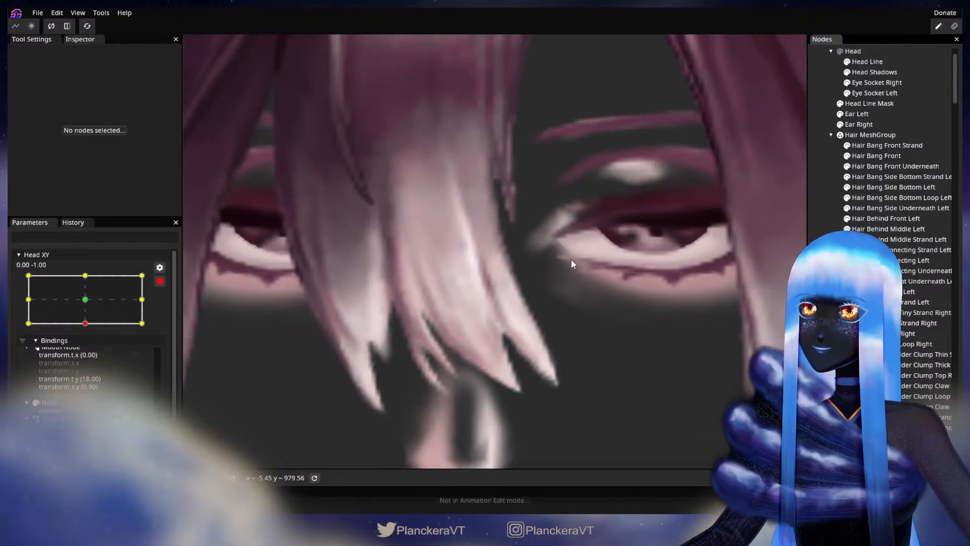
{"action": "scroll", "coordinate": [572, 283], "scroll_direction": "down", "scroll_amount": 6}
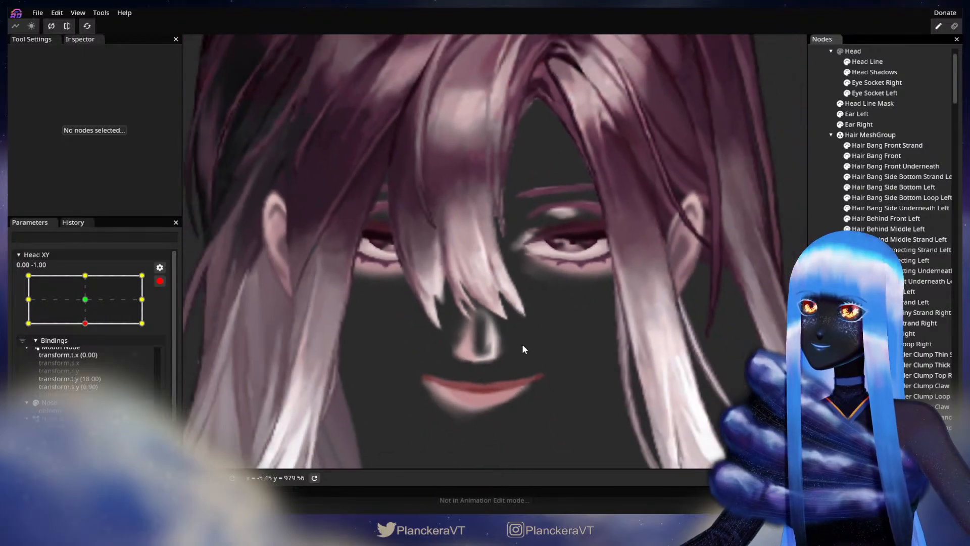
{"action": "scroll", "coordinate": [533, 353], "scroll_direction": "down", "scroll_amount": 6}
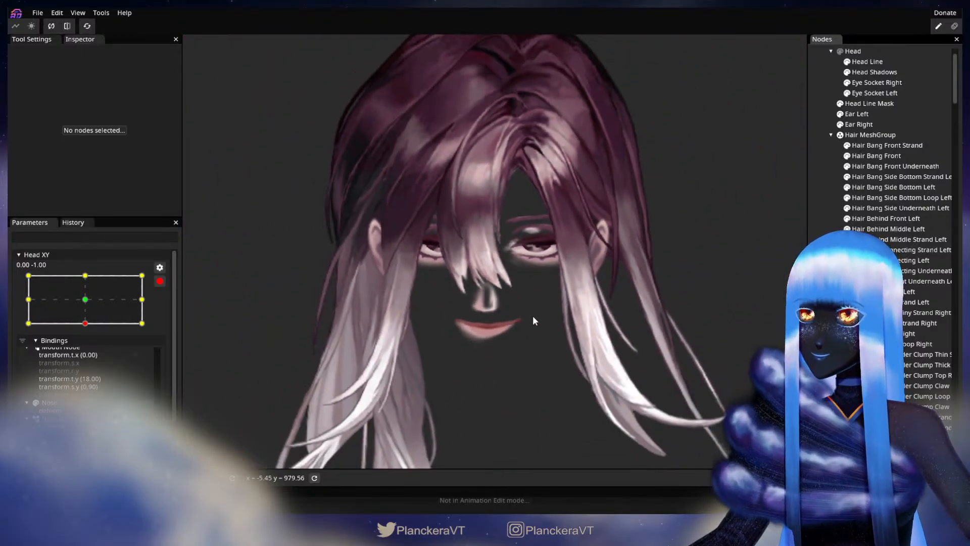
{"action": "scroll", "coordinate": [485, 363], "scroll_direction": "down", "scroll_amount": 2}
{"action": "left_click", "coordinate": [160, 281]}
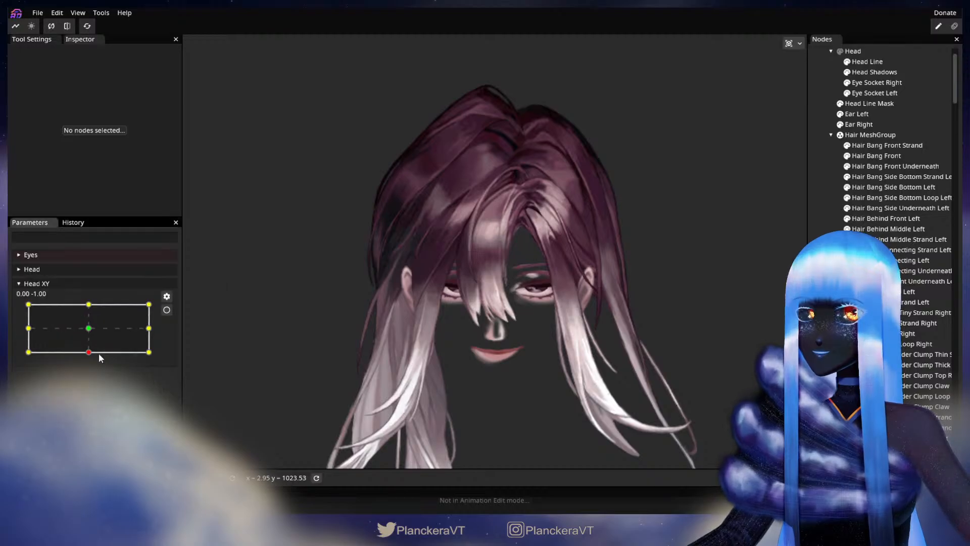
{"action": "left_click", "coordinate": [88, 353]}
{"action": "mouse_move", "coordinate": [88, 355]}
{"action": "left_mouse_down"}
{"action": "mouse_move", "coordinate": [91, 308]}
{"action": "mouse_move", "coordinate": [92, 361]}
{"action": "left_mouse_up"}
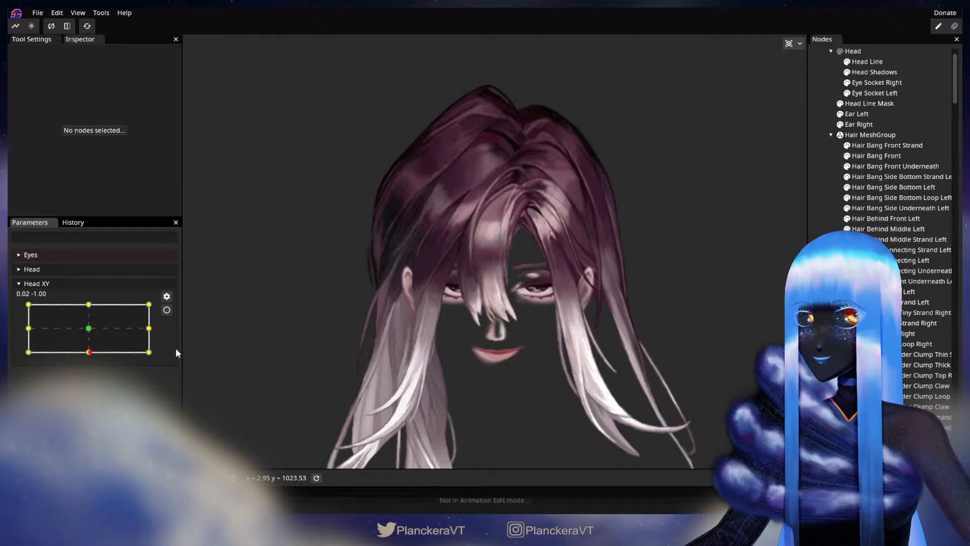
{"action": "mouse_move", "coordinate": [90, 352]}
{"action": "left_mouse_down"}
{"action": "mouse_move", "coordinate": [92, 335]}
{"action": "mouse_move", "coordinate": [97, 353]}
{"action": "left_mouse_up"}
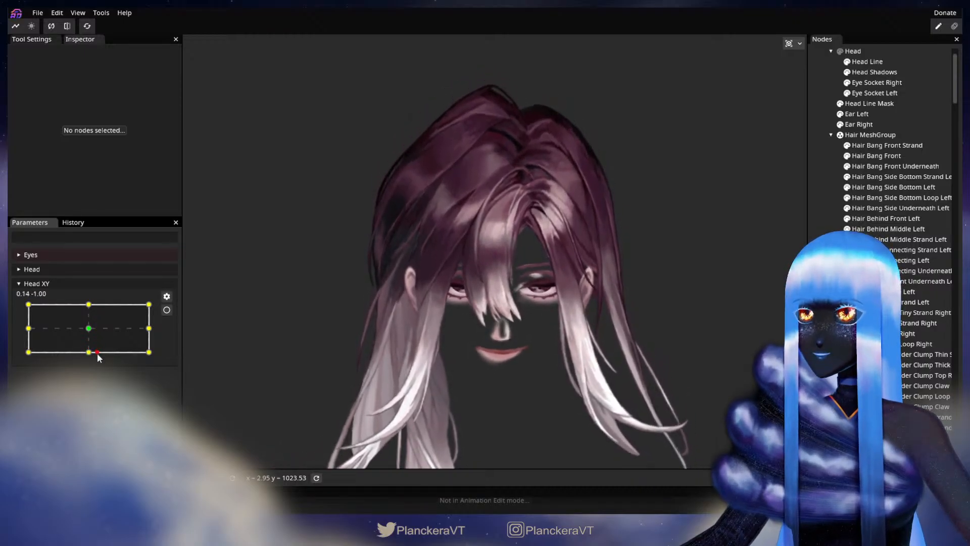
Step: Arm Head XY at 0.00, -1.00 and inspect Hair Bang Front's mesh around the tips nearest the eye
{"action": "scroll", "coordinate": [497, 339], "scroll_direction": "up", "scroll_amount": 5}
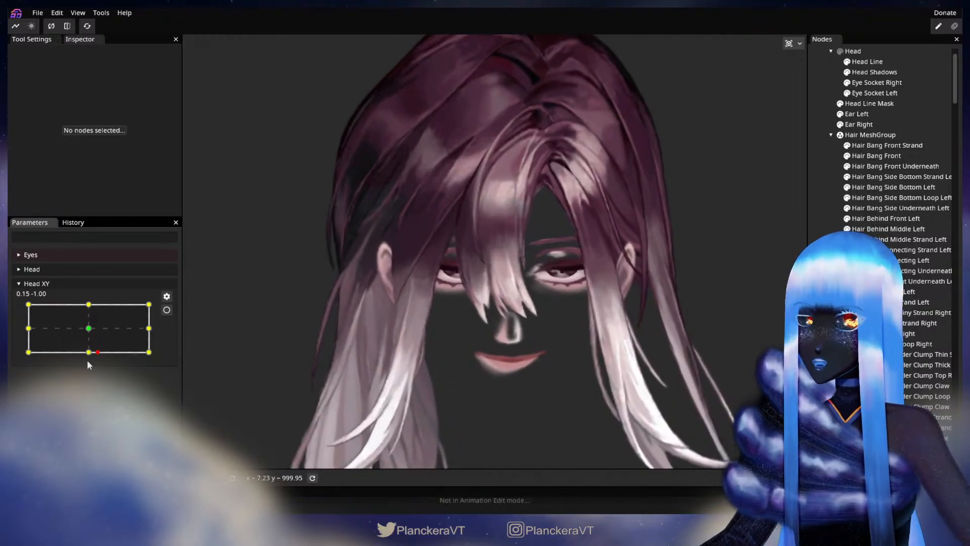
{"action": "left_click", "coordinate": [89, 352]}
{"action": "left_click", "coordinate": [167, 310]}
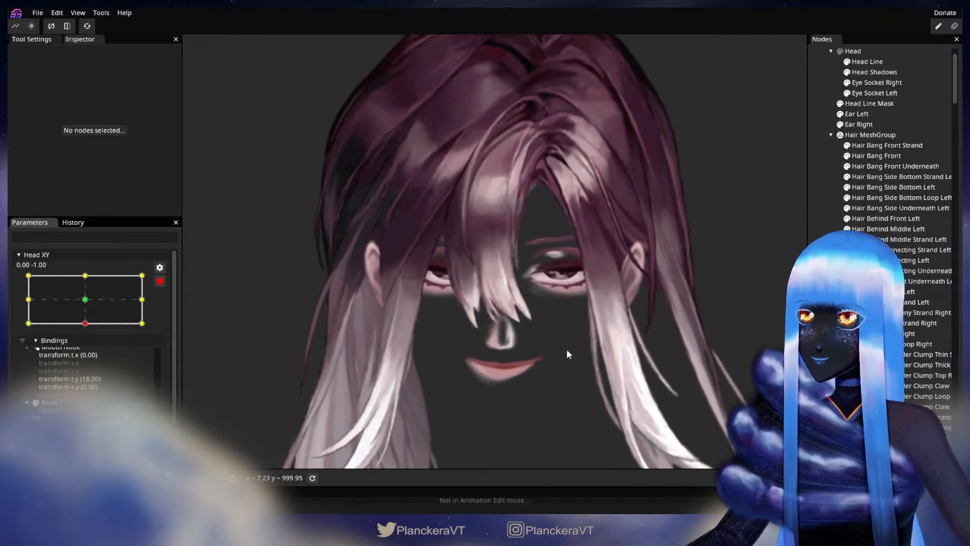
{"action": "scroll", "coordinate": [566, 345], "scroll_direction": "up", "scroll_amount": 5}
{"action": "scroll", "coordinate": [548, 383], "scroll_direction": "up", "scroll_amount": 4}
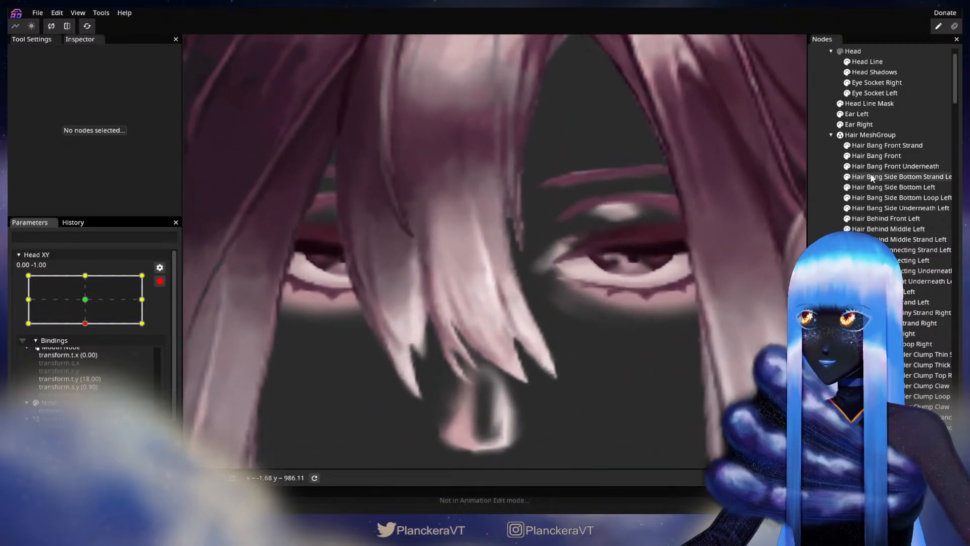
{"action": "left_click", "coordinate": [876, 155]}
{"action": "scroll", "coordinate": [560, 314], "scroll_direction": "up", "scroll_amount": 3}
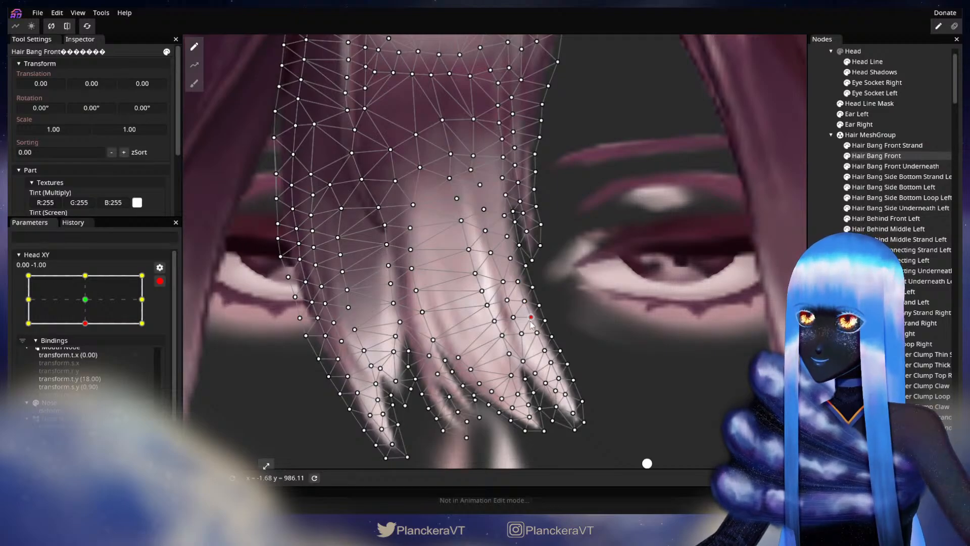
{"action": "key", "text": "Escape"}
{"action": "scroll", "coordinate": [566, 369], "scroll_direction": "down", "scroll_amount": 5}
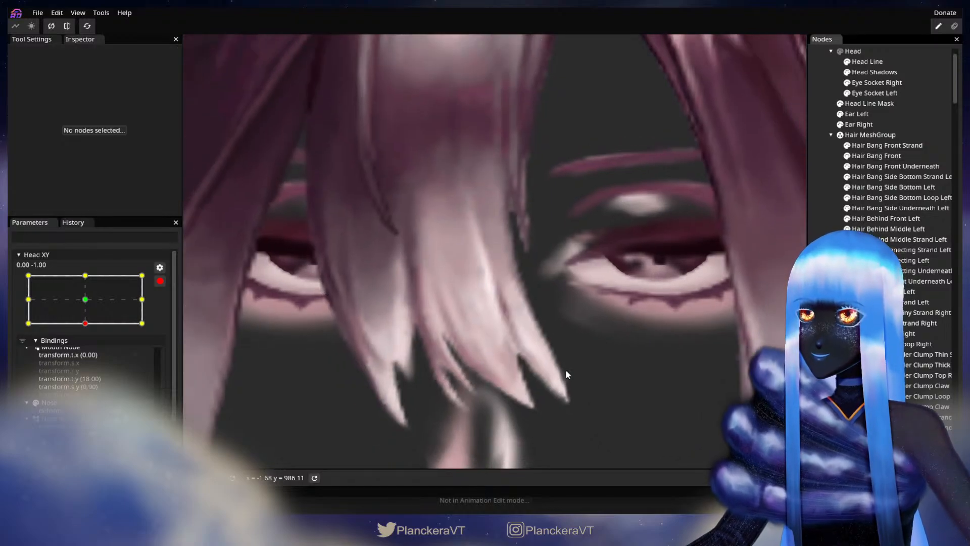
{"action": "scroll", "coordinate": [570, 384], "scroll_direction": "down", "scroll_amount": 5}
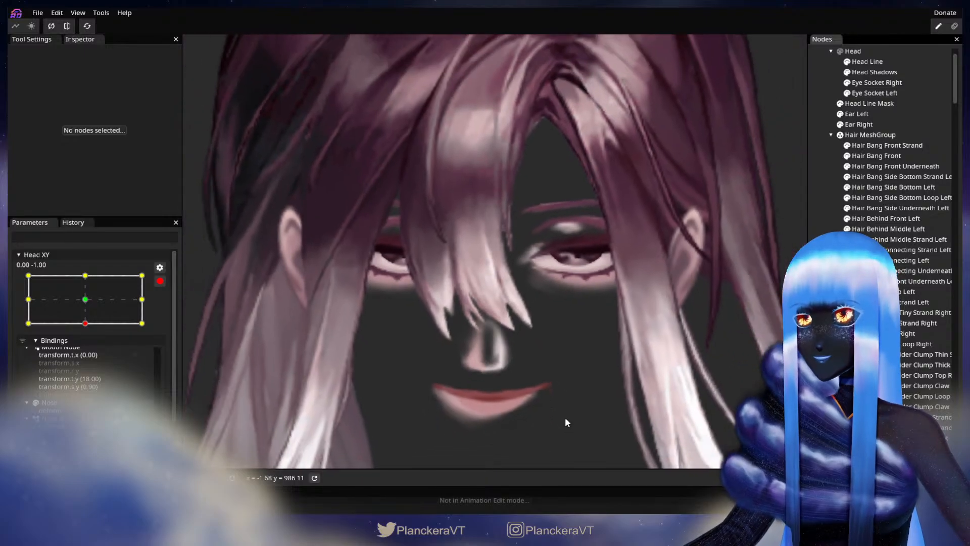
Step: Disarm Head XY and test the head movement from the head-down pose up to the head-up pose
{"action": "left_click_drag", "start_coordinate": [499, 354], "coordinate": [521, 391]}
{"action": "scroll", "coordinate": [526, 362], "scroll_direction": "down", "scroll_amount": 1}
{"action": "left_click", "coordinate": [160, 281]}
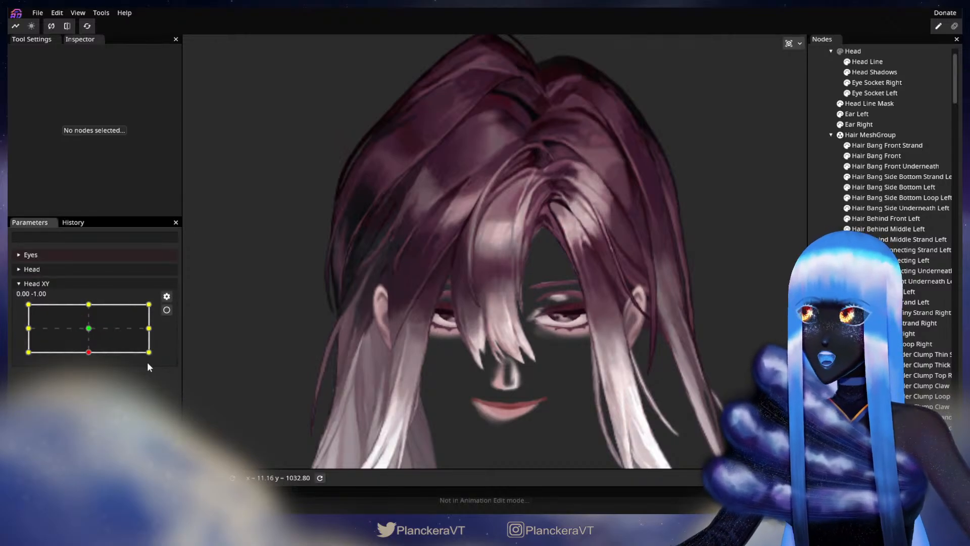
{"action": "left_click_drag", "start_coordinate": [89, 354], "coordinate": [90, 304]}
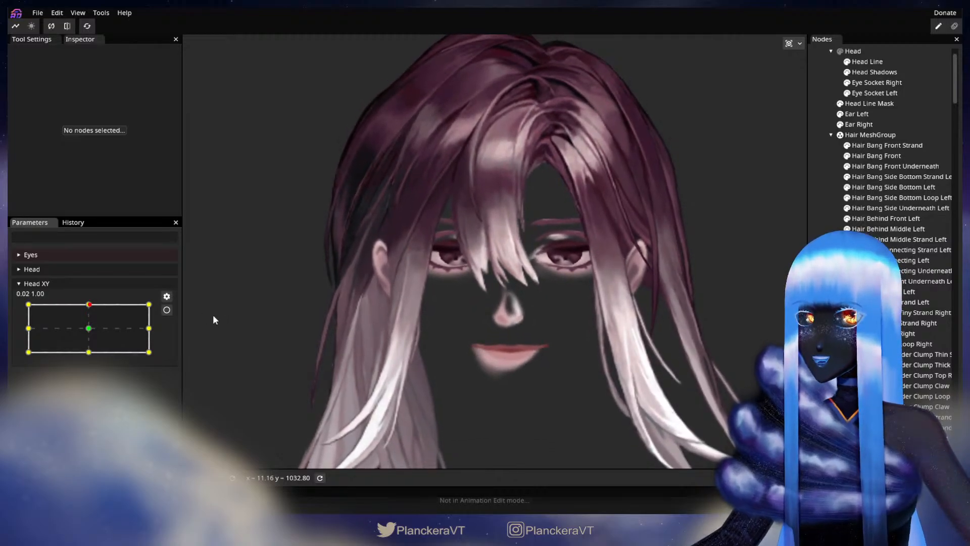
Step: Arm Head XY at 0.00, 1.00 and adjust Hair Bang Front's vertices beside the thin strand tip on its outer edge, above the eye
{"action": "left_click", "coordinate": [166, 310]}
{"action": "scroll", "coordinate": [499, 367], "scroll_direction": "up", "scroll_amount": 3}
{"action": "scroll", "coordinate": [499, 367], "scroll_direction": "up", "scroll_amount": 5}
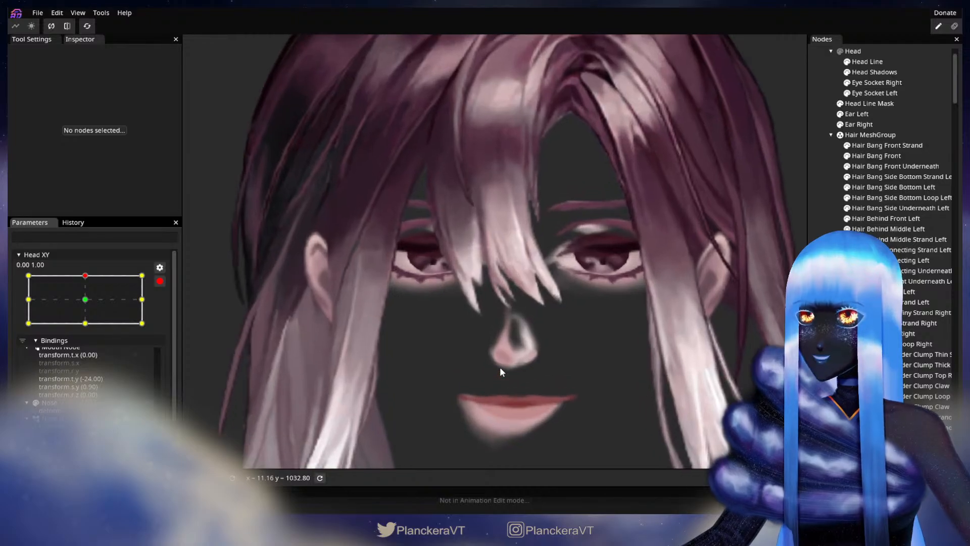
{"action": "scroll", "coordinate": [559, 275], "scroll_direction": "up", "scroll_amount": 2}
{"action": "scroll", "coordinate": [558, 303], "scroll_direction": "up", "scroll_amount": 3}
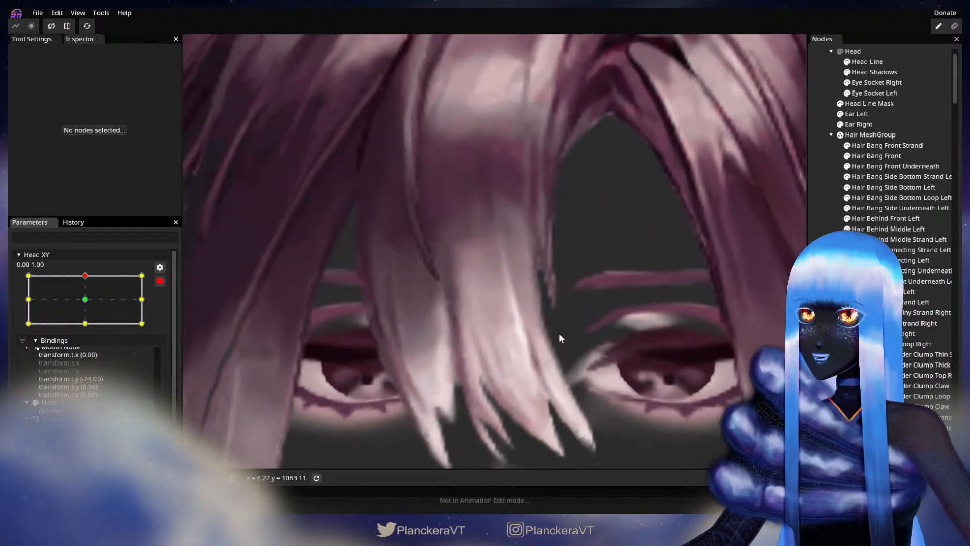
{"action": "scroll", "coordinate": [790, 243], "scroll_direction": "up", "scroll_amount": 2}
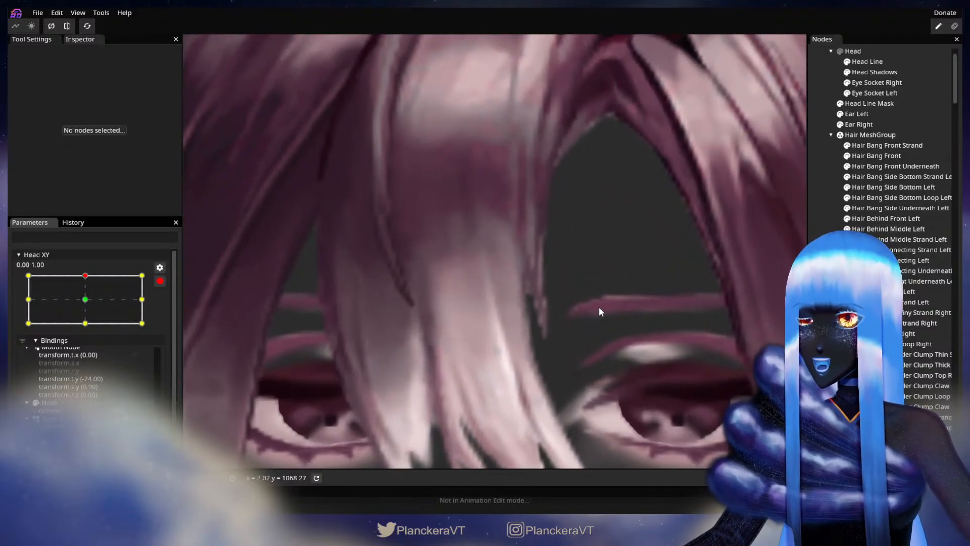
{"action": "left_click", "coordinate": [879, 156]}
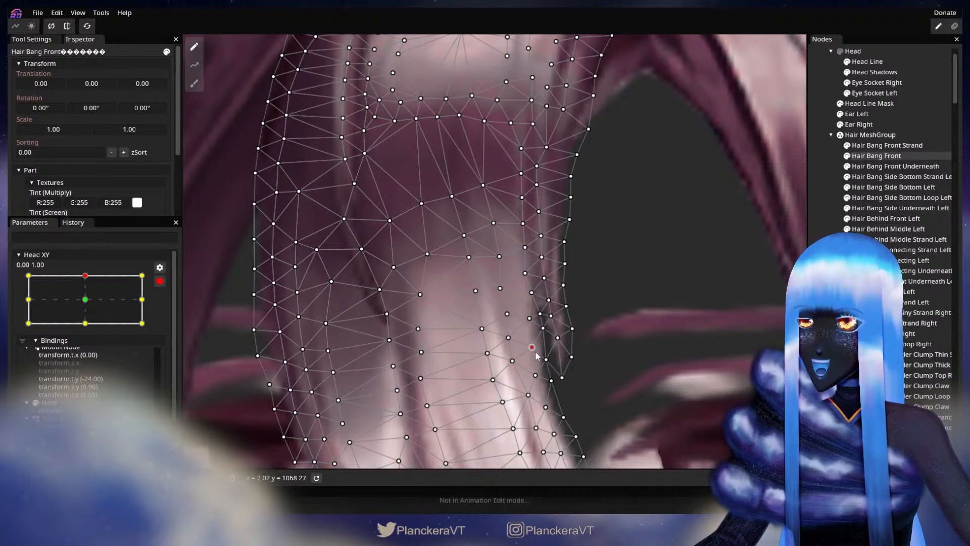
{"action": "left_click_drag", "start_coordinate": [535, 352], "coordinate": [551, 339]}
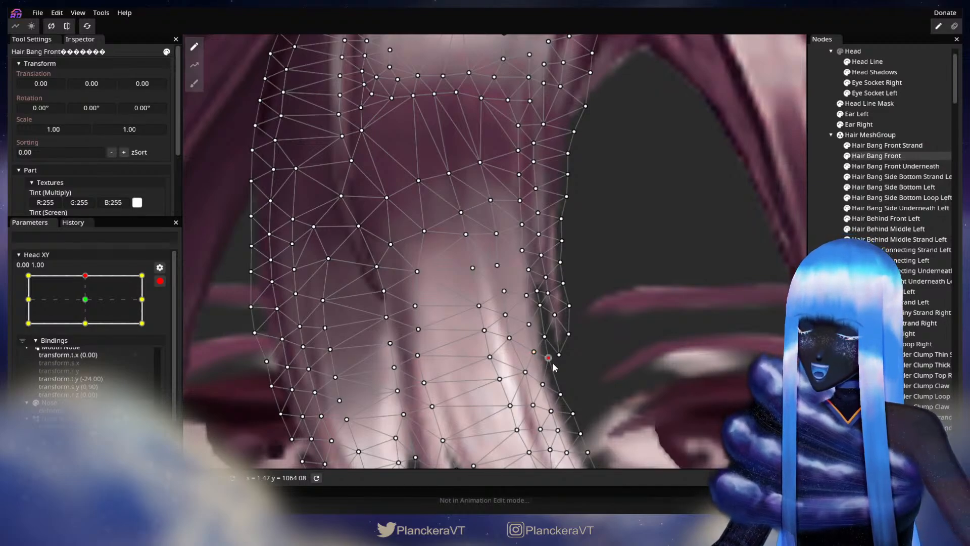
{"action": "left_click", "coordinate": [556, 384]}
Step: Review the full hairstyle in the head-up pose, disarm Head XY and test the vertical head movement between both extremes
{"action": "scroll", "coordinate": [556, 384], "scroll_direction": "up", "scroll_amount": 5}
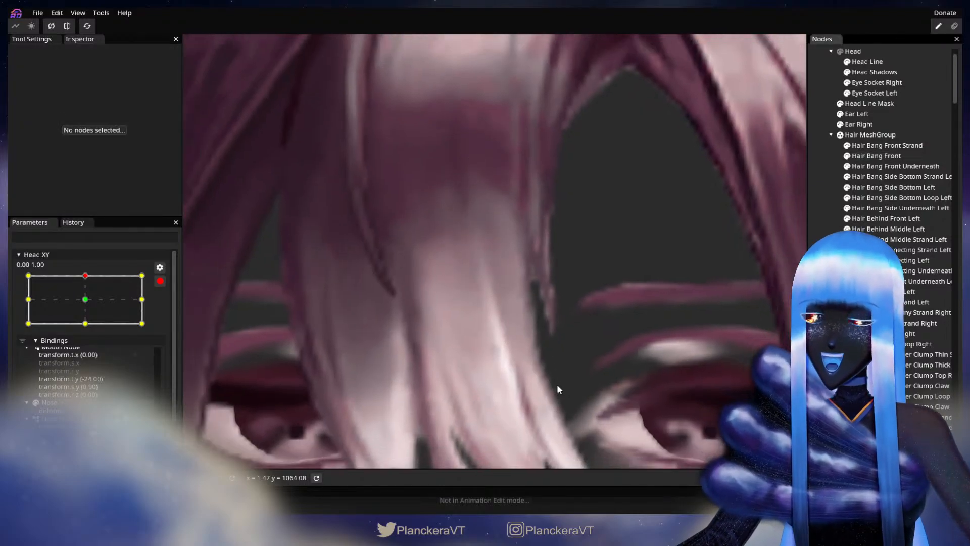
{"action": "scroll", "coordinate": [563, 376], "scroll_direction": "down", "scroll_amount": 4}
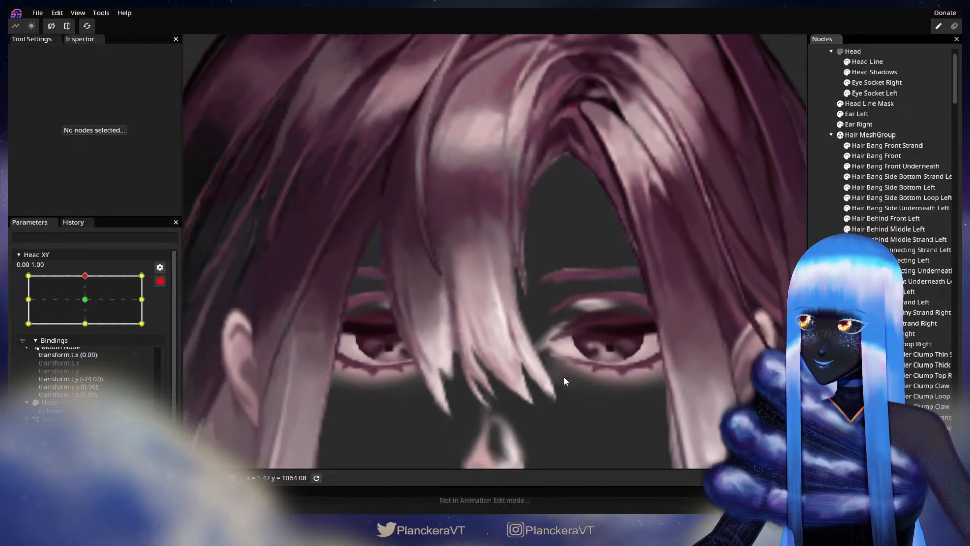
{"action": "scroll", "coordinate": [566, 380], "scroll_direction": "down", "scroll_amount": 5}
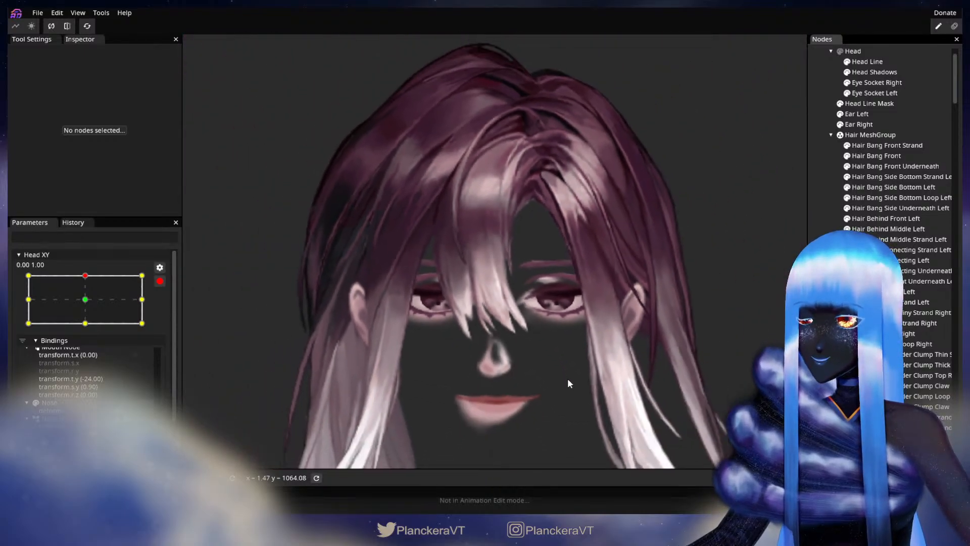
{"action": "scroll", "coordinate": [557, 381], "scroll_direction": "down", "scroll_amount": 2}
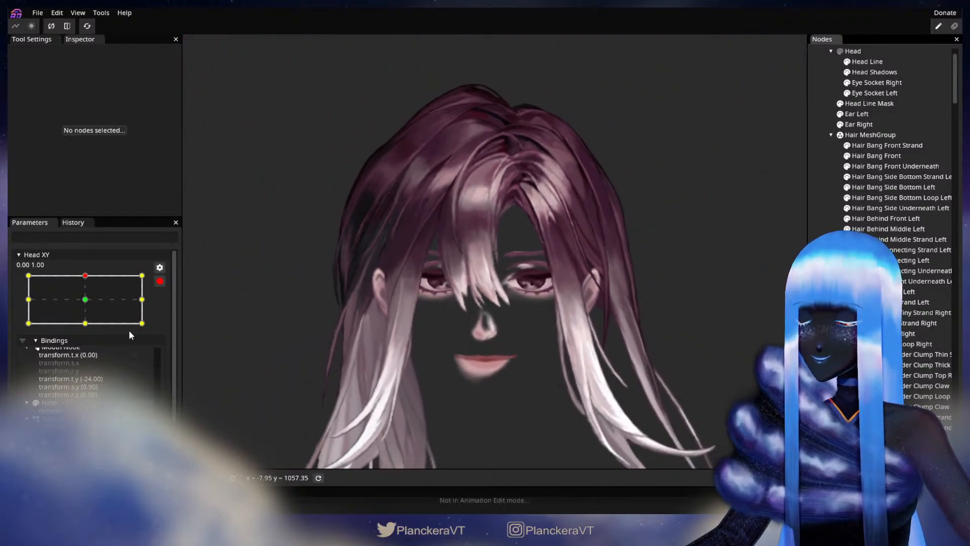
{"action": "left_click", "coordinate": [160, 283]}
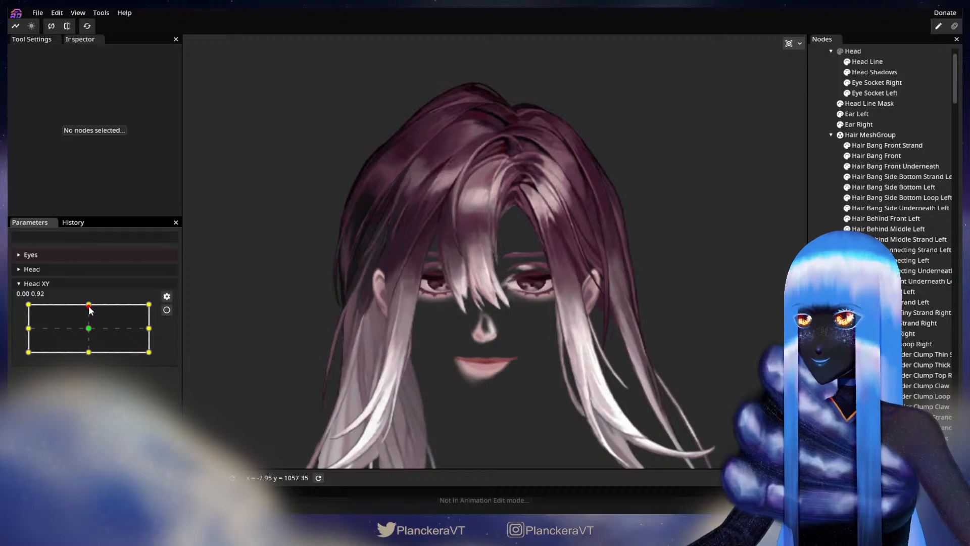
{"action": "mouse_move", "coordinate": [90, 309]}
{"action": "left_mouse_down"}
{"action": "mouse_move", "coordinate": [90, 360]}
{"action": "mouse_move", "coordinate": [91, 303]}
{"action": "mouse_move", "coordinate": [89, 353]}
{"action": "mouse_move", "coordinate": [90, 309]}
{"action": "mouse_move", "coordinate": [89, 347]}
{"action": "mouse_move", "coordinate": [88, 320]}
{"action": "left_mouse_up"}
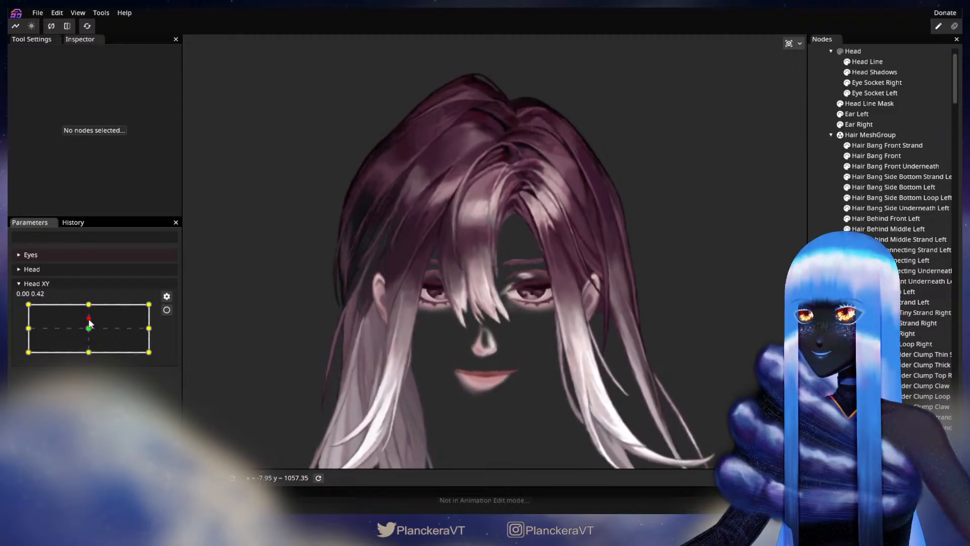
{"action": "left_click_drag", "start_coordinate": [89, 353], "coordinate": [86, 323]}
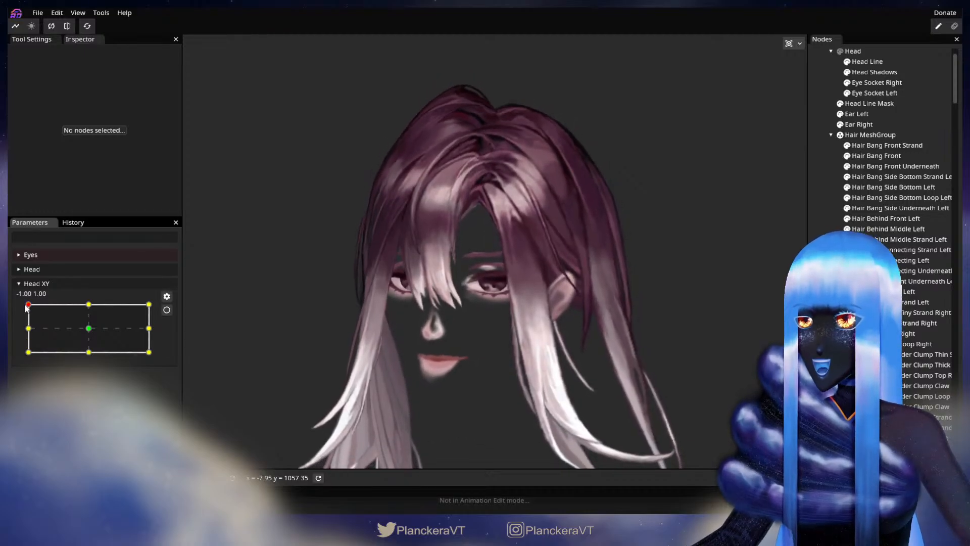
Step: Test the side-turned head at Head XY X -1.00 from head-up to level and examine the front bang up close
{"action": "left_click_drag", "start_coordinate": [25, 304], "coordinate": [26, 330]}
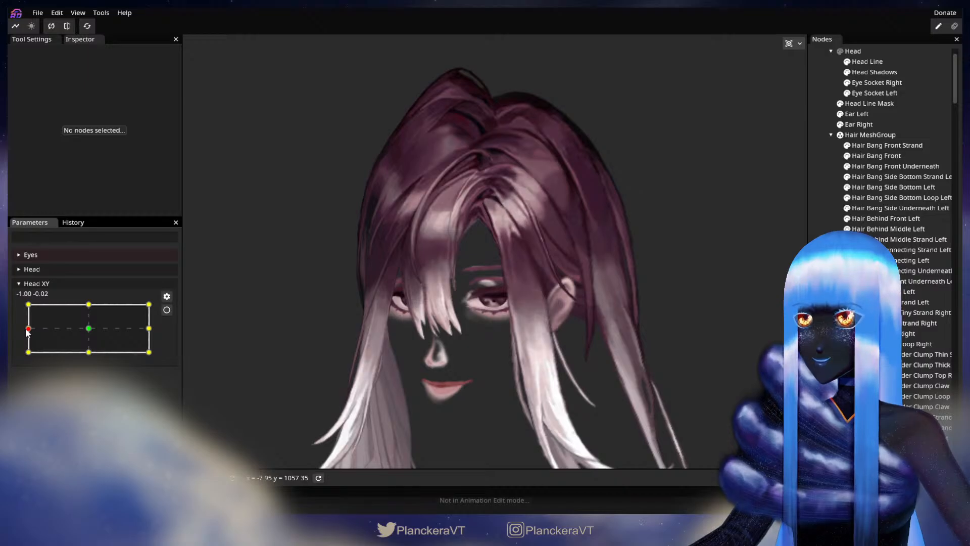
{"action": "scroll", "coordinate": [332, 295], "scroll_direction": "up", "scroll_amount": 5}
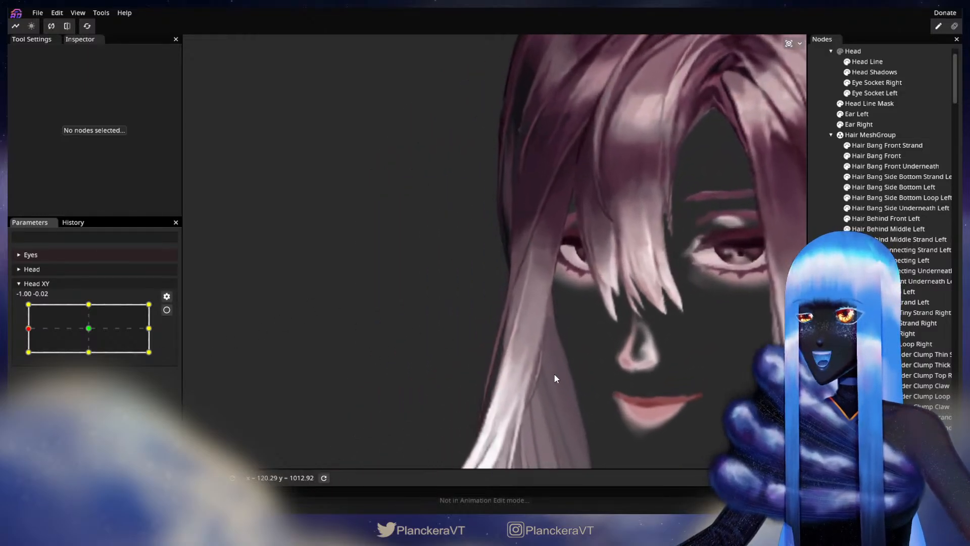
{"action": "left_click_drag", "start_coordinate": [555, 379], "coordinate": [366, 413]}
{"action": "scroll", "coordinate": [370, 352], "scroll_direction": "up", "scroll_amount": 1}
{"action": "scroll", "coordinate": [370, 352], "scroll_direction": "down", "scroll_amount": 1}
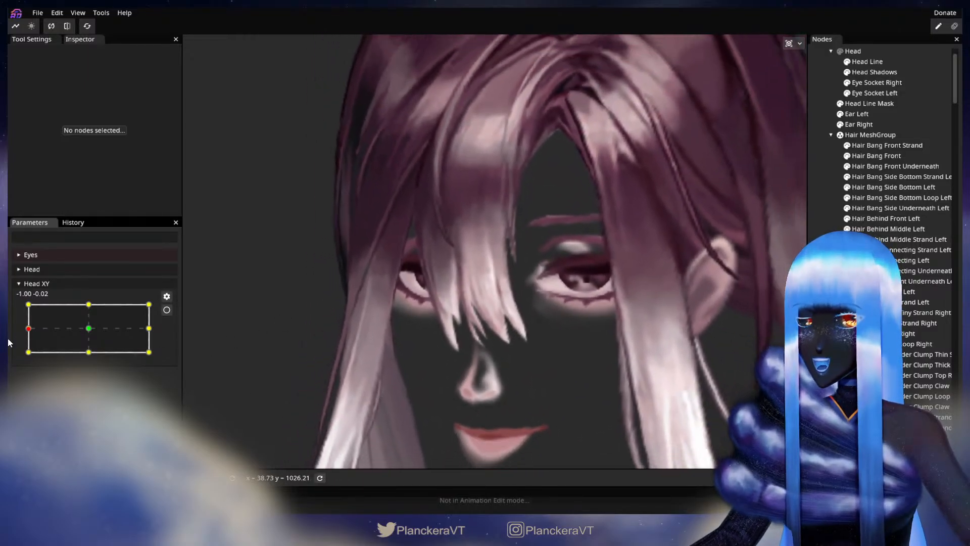
Step: Test the side-turned head down to Head XY -1.00, -1.00 and back up to -1.00, 1.00, checking the front bang
{"action": "left_click_drag", "start_coordinate": [30, 322], "coordinate": [26, 362]}
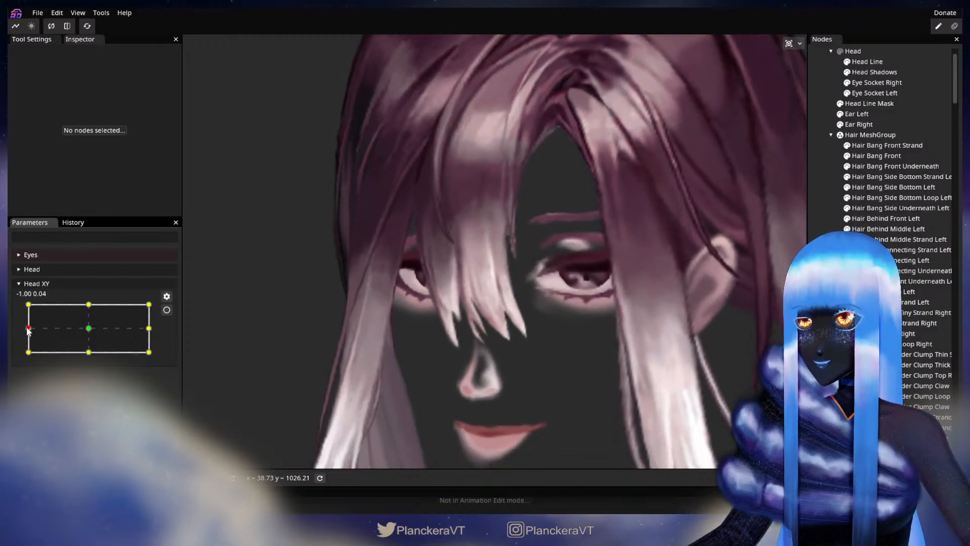
{"action": "key", "text": "ctrl+z"}
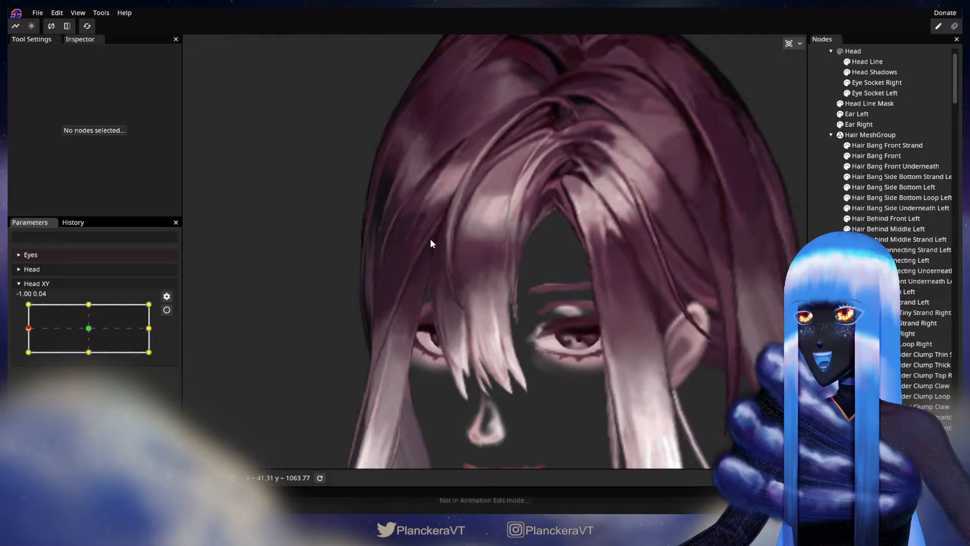
{"action": "left_click_drag", "start_coordinate": [30, 333], "coordinate": [16, 356]}
{"action": "left_click_drag", "start_coordinate": [543, 453], "coordinate": [542, 321]}
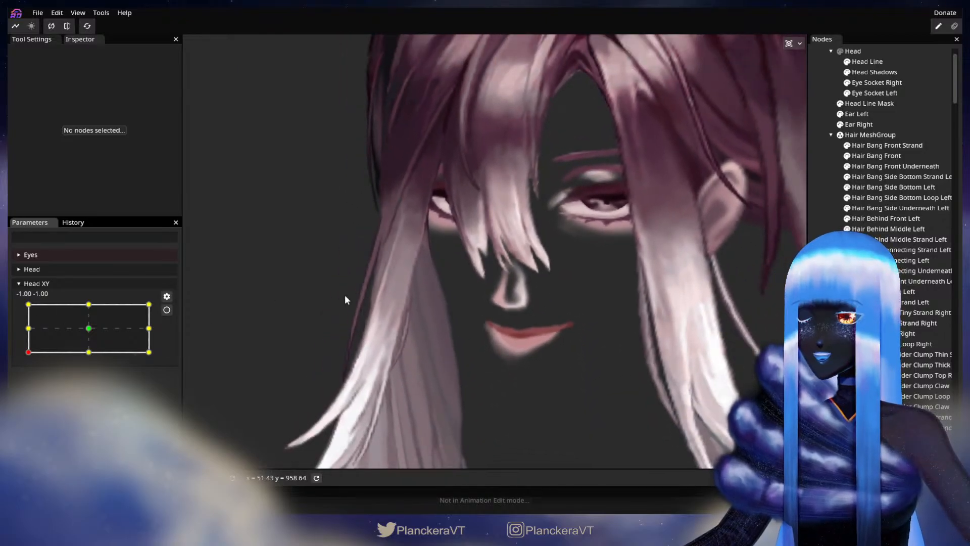
{"action": "left_click_drag", "start_coordinate": [491, 246], "coordinate": [462, 308]}
{"action": "scroll", "coordinate": [461, 308], "scroll_direction": "up", "scroll_amount": 3}
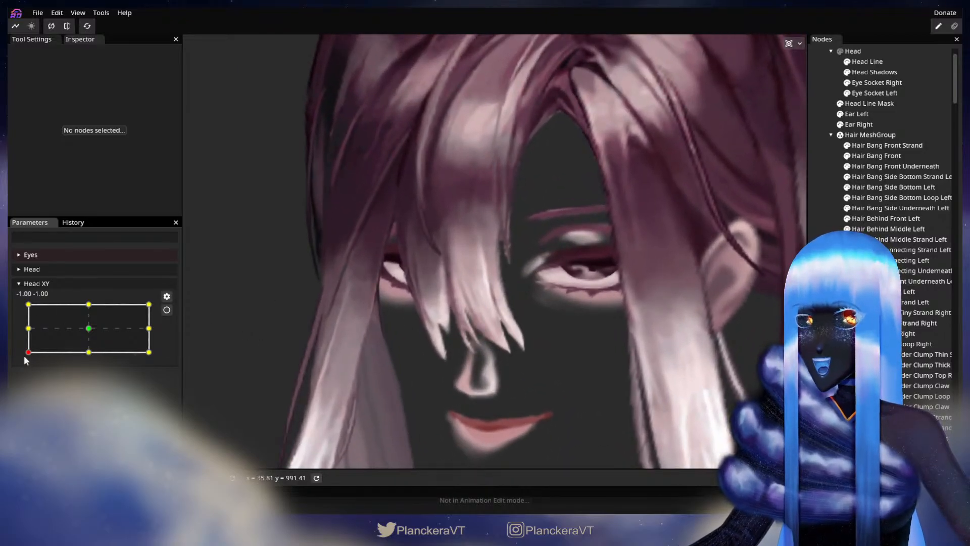
{"action": "left_click_drag", "start_coordinate": [28, 352], "coordinate": [24, 303]}
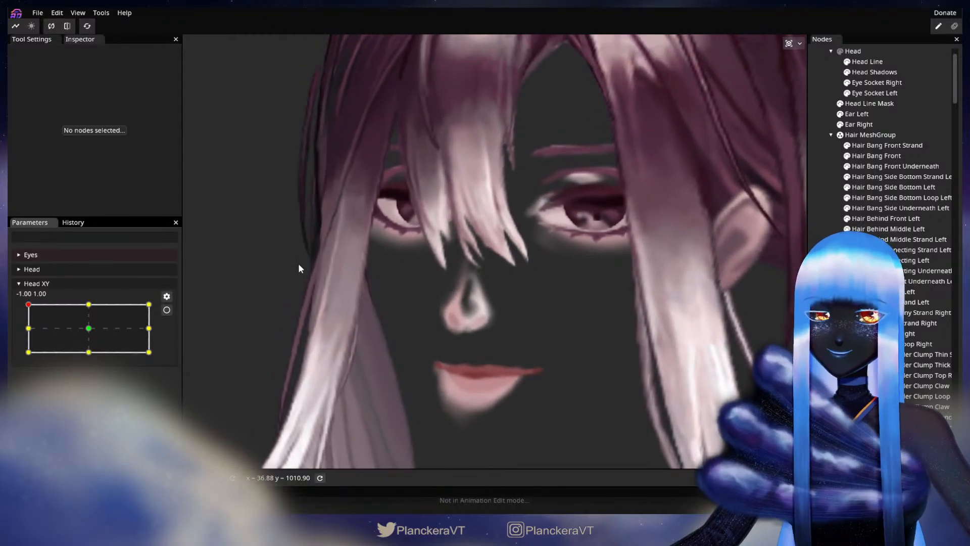
Step: Arm Head XY at -1.00, 1.00 and set up the Circle Brush at size 14.00 for deforming Hair Bang Front
{"action": "left_click", "coordinate": [167, 310]}
{"action": "scroll", "coordinate": [581, 295], "scroll_direction": "up", "scroll_amount": 2}
{"action": "left_click", "coordinate": [527, 304]}
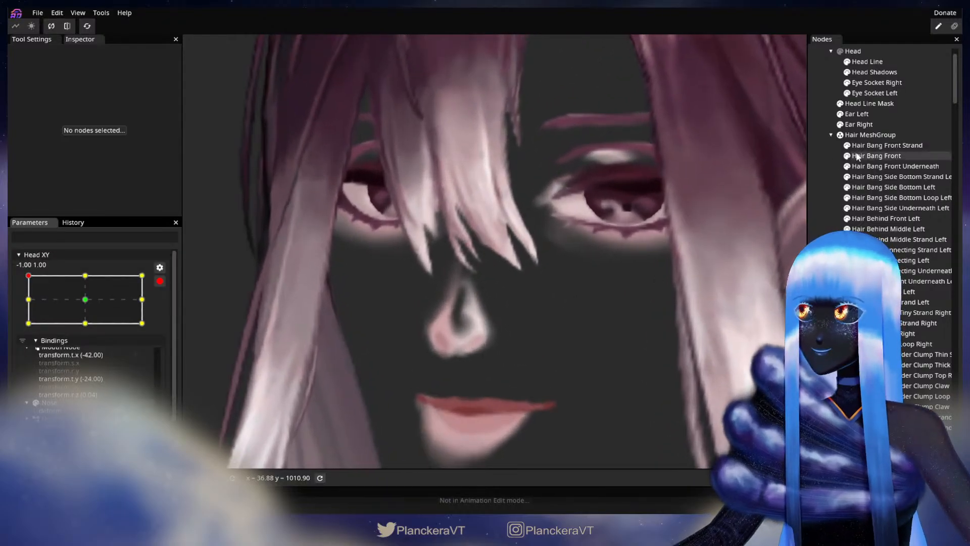
{"action": "scroll", "coordinate": [527, 305], "scroll_direction": "up", "scroll_amount": 2}
{"action": "left_click_drag", "start_coordinate": [519, 312], "coordinate": [451, 384]}
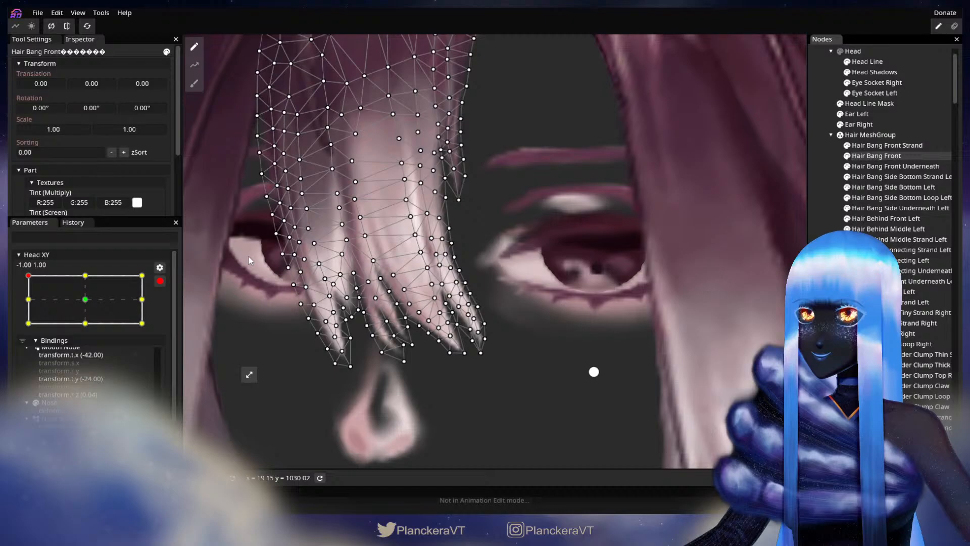
{"action": "left_click", "coordinate": [194, 83]}
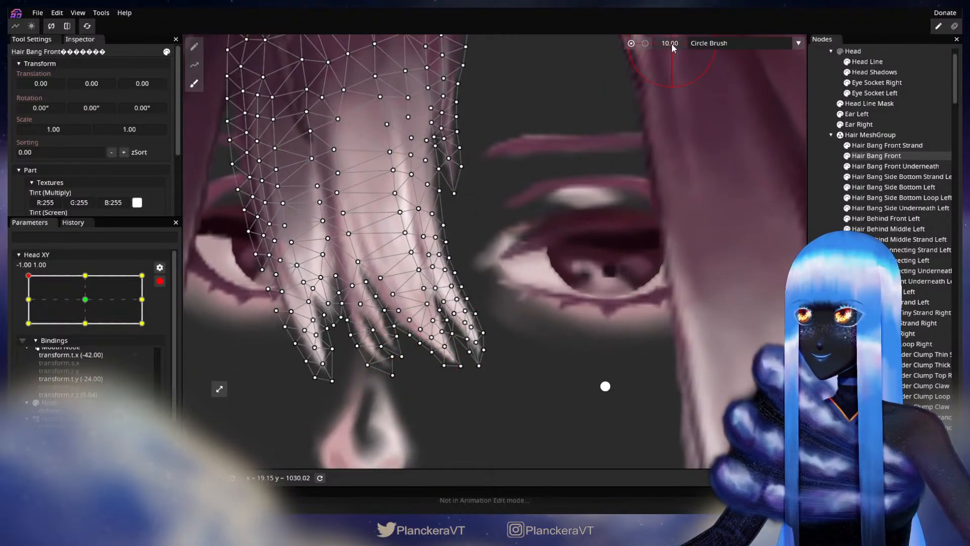
{"action": "left_click_drag", "start_coordinate": [674, 44], "coordinate": [675, 44]}
{"action": "scroll", "coordinate": [587, 296], "scroll_direction": "up", "scroll_amount": 1}
Step: Reshape Hair Bang Front's outer tip below the partly covered eye with the brush, and review the full hairstyle
{"action": "left_click_drag", "start_coordinate": [586, 297], "coordinate": [723, 251]}
{"action": "mouse_move", "coordinate": [581, 315]}
{"action": "left_mouse_down"}
{"action": "mouse_move", "coordinate": [554, 319]}
{"action": "mouse_move", "coordinate": [589, 348]}
{"action": "mouse_move", "coordinate": [696, 354]}
{"action": "left_mouse_up"}
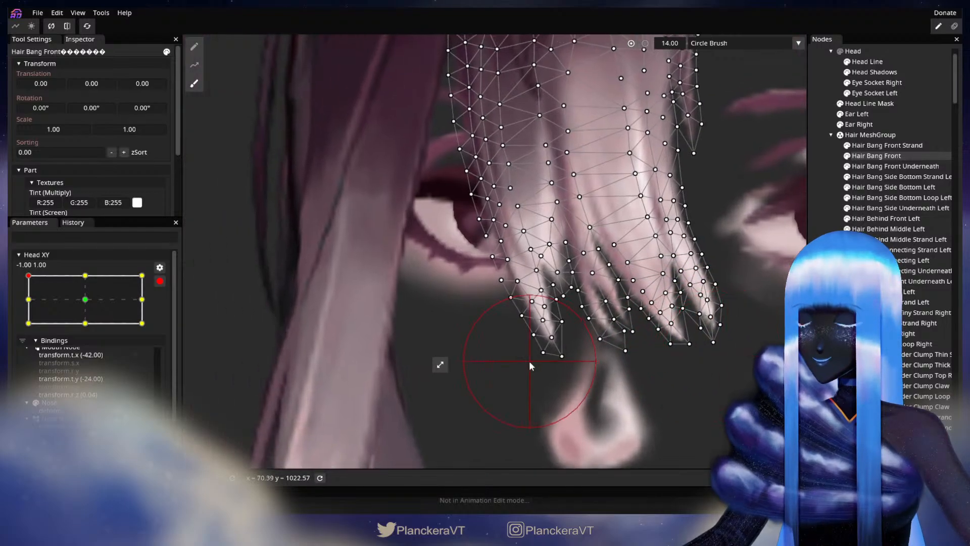
{"action": "mouse_move", "coordinate": [521, 337]}
{"action": "left_mouse_down"}
{"action": "mouse_move", "coordinate": [568, 365]}
{"action": "mouse_move", "coordinate": [494, 313]}
{"action": "left_mouse_up"}
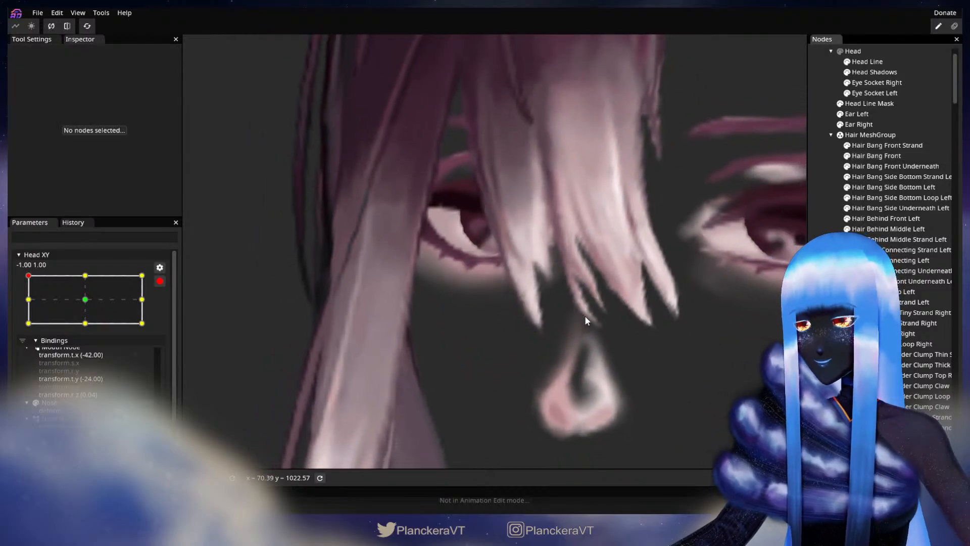
{"action": "scroll", "coordinate": [583, 331], "scroll_direction": "down", "scroll_amount": 6}
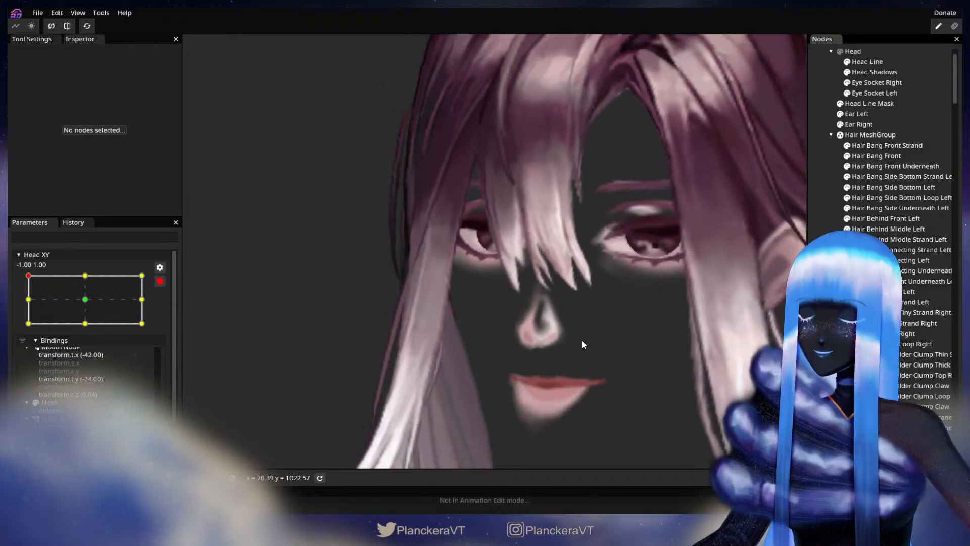
{"action": "left_click_drag", "start_coordinate": [550, 315], "coordinate": [519, 350]}
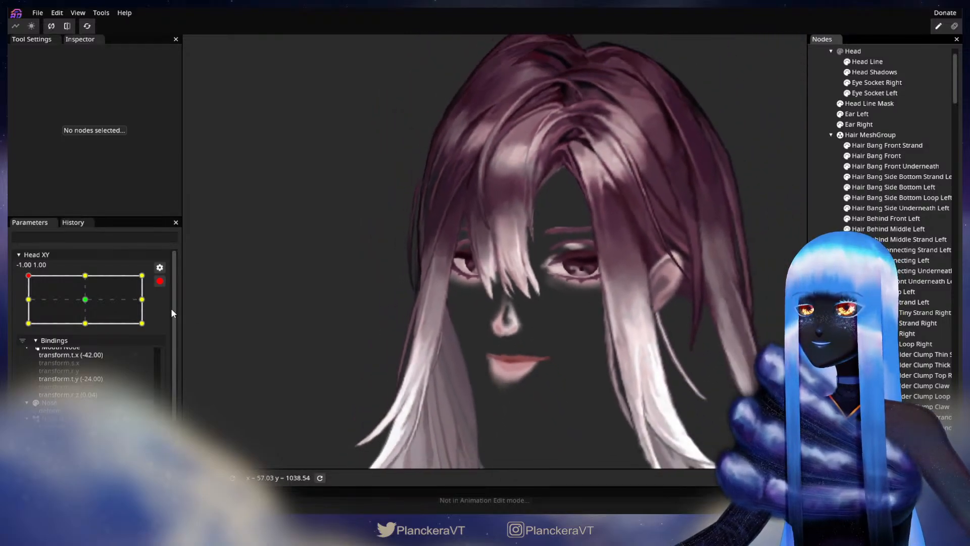
Step: Disarm Head XY, test the side-turned head's vertical motion at X -1.00, and re-arm the keypoint at -1.00, 1.00
{"action": "left_click", "coordinate": [160, 281]}
{"action": "mouse_move", "coordinate": [29, 305]}
{"action": "left_mouse_down"}
{"action": "mouse_move", "coordinate": [26, 335]}
{"action": "mouse_move", "coordinate": [20, 303]}
{"action": "left_mouse_up"}
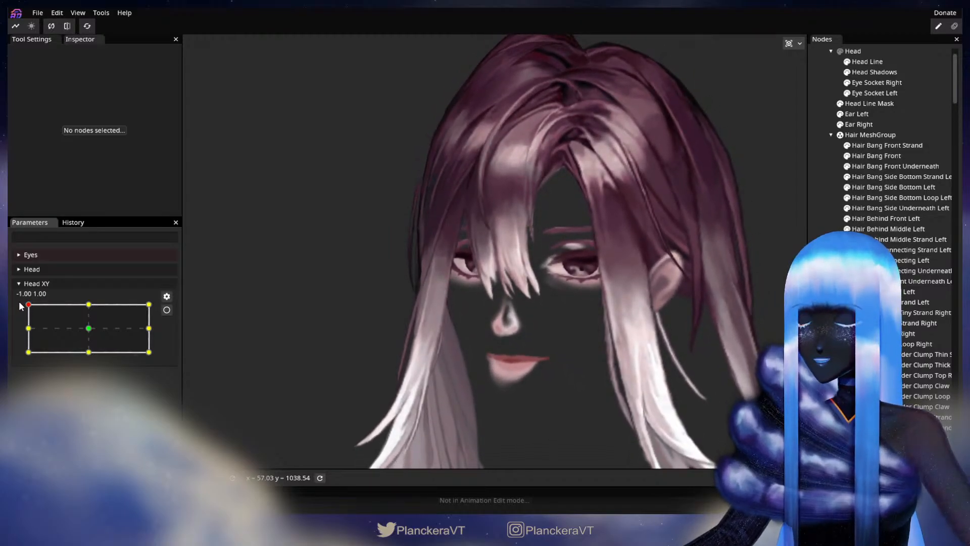
{"action": "left_click", "coordinate": [166, 310]}
{"action": "scroll", "coordinate": [515, 342], "scroll_direction": "up", "scroll_amount": 5}
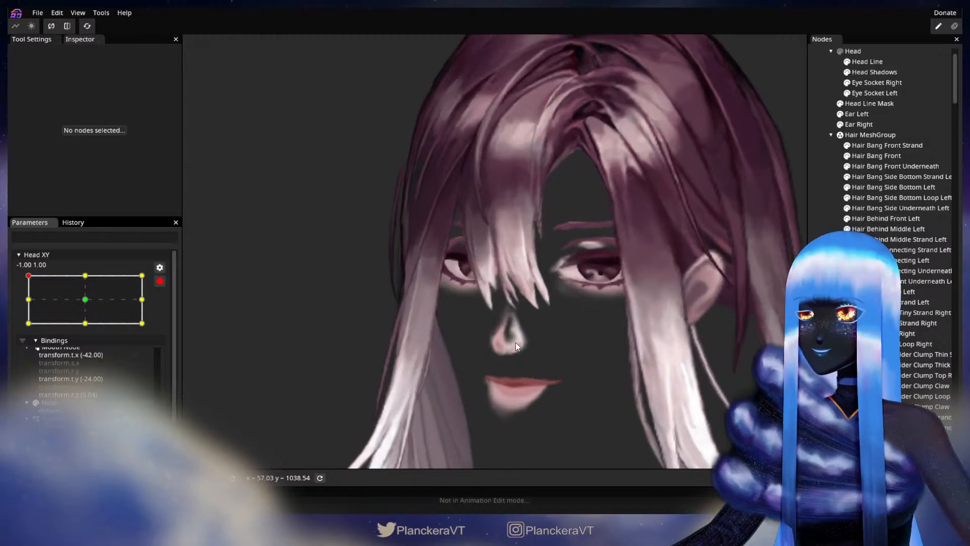
Step: Reshape Hair Bang Front's central strands and their tips above the nose with the Circle Brush at size 14.00
{"action": "left_click", "coordinate": [876, 156]}
{"action": "scroll", "coordinate": [692, 268], "scroll_direction": "up", "scroll_amount": 3}
{"action": "left_click_drag", "start_coordinate": [674, 266], "coordinate": [599, 293]}
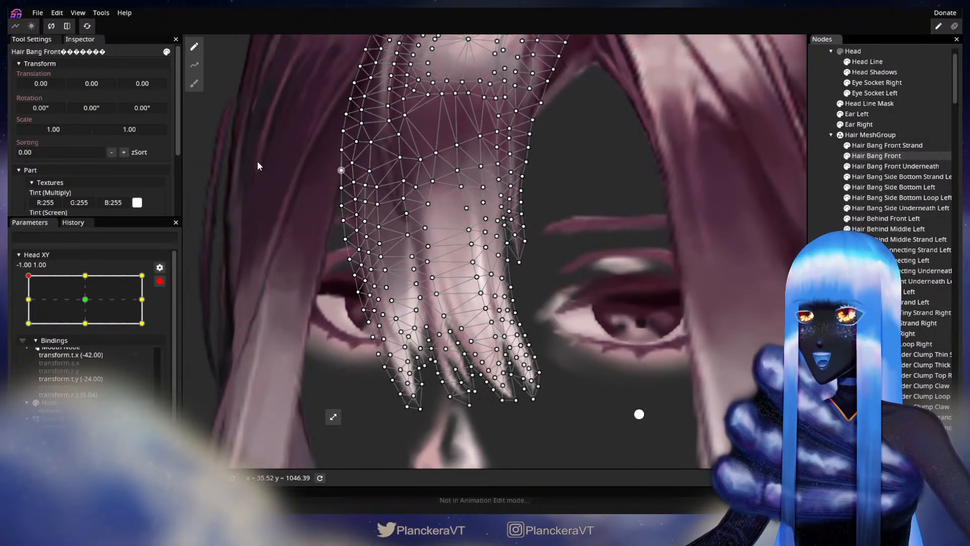
{"action": "left_click", "coordinate": [194, 82]}
{"action": "scroll", "coordinate": [293, 289], "scroll_direction": "up", "scroll_amount": 1}
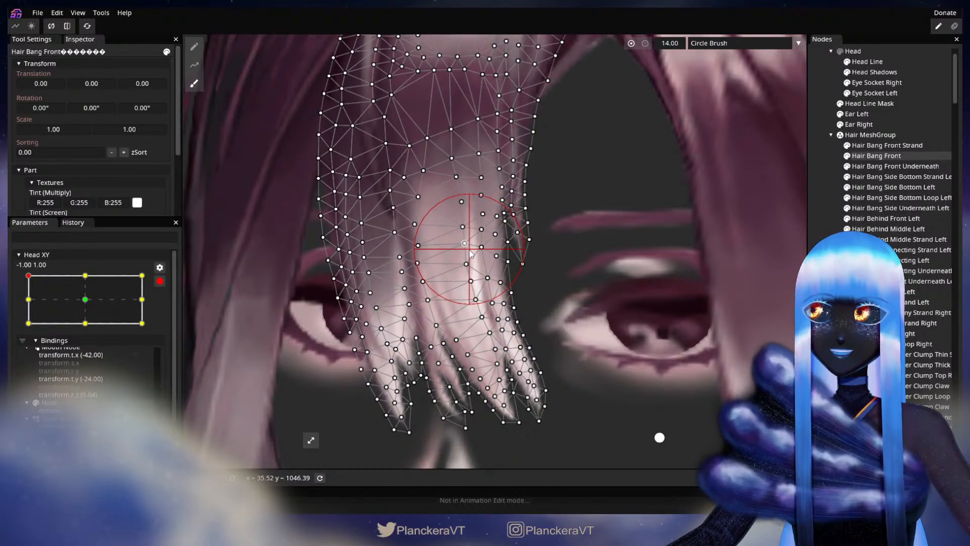
{"action": "left_click_drag", "start_coordinate": [471, 254], "coordinate": [497, 245]}
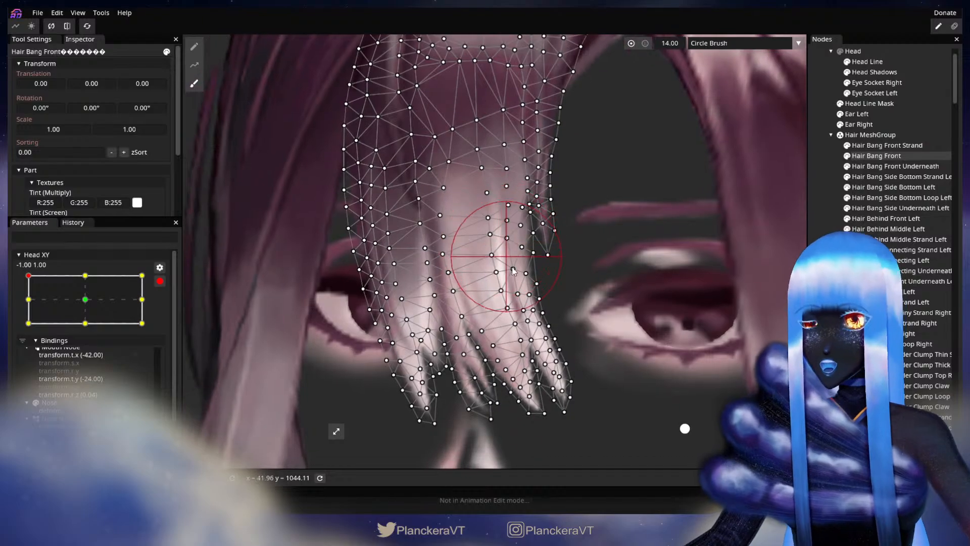
{"action": "left_click_drag", "start_coordinate": [525, 341], "coordinate": [507, 338]}
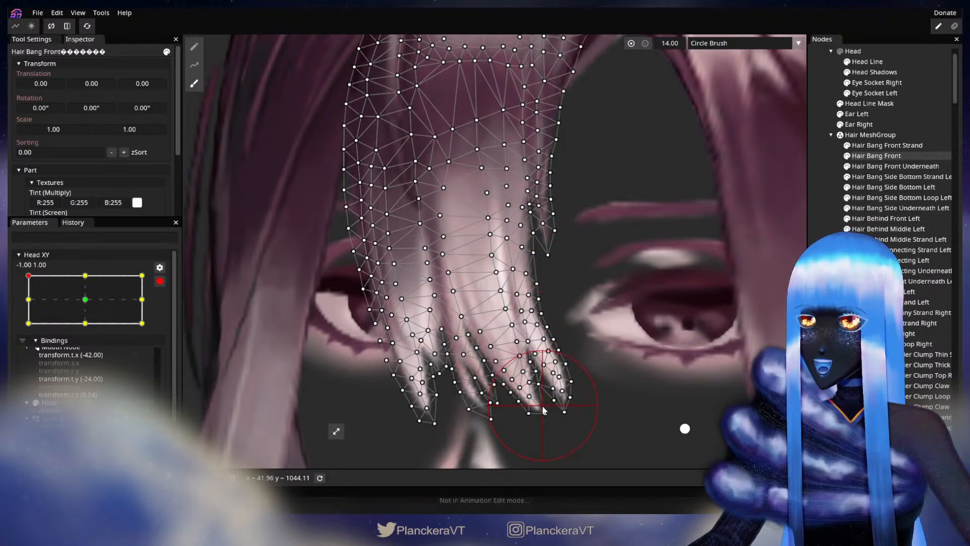
{"action": "left_click_drag", "start_coordinate": [540, 410], "coordinate": [536, 411]}
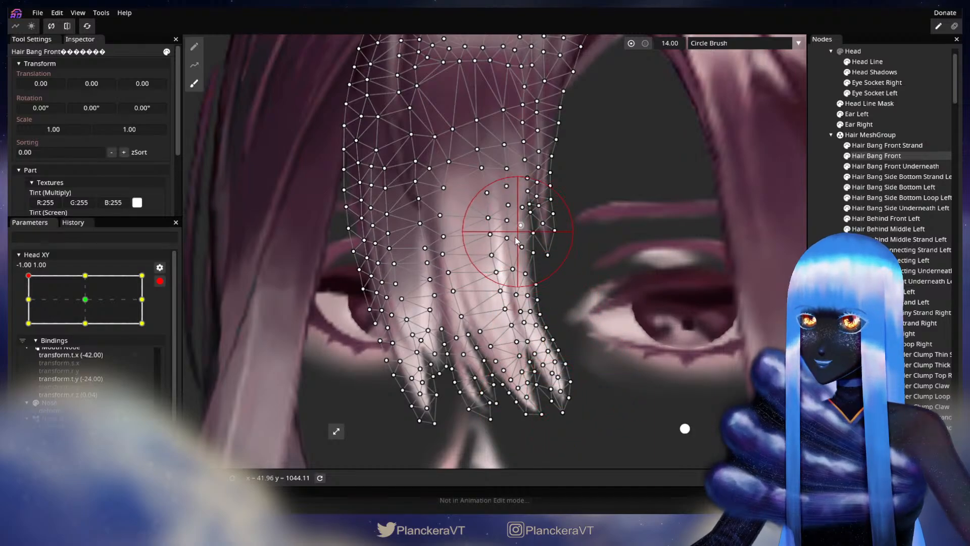
{"action": "left_click_drag", "start_coordinate": [412, 408], "coordinate": [454, 392]}
{"action": "left_click", "coordinate": [819, 274]}
{"action": "scroll", "coordinate": [511, 380], "scroll_direction": "down", "scroll_amount": 5}
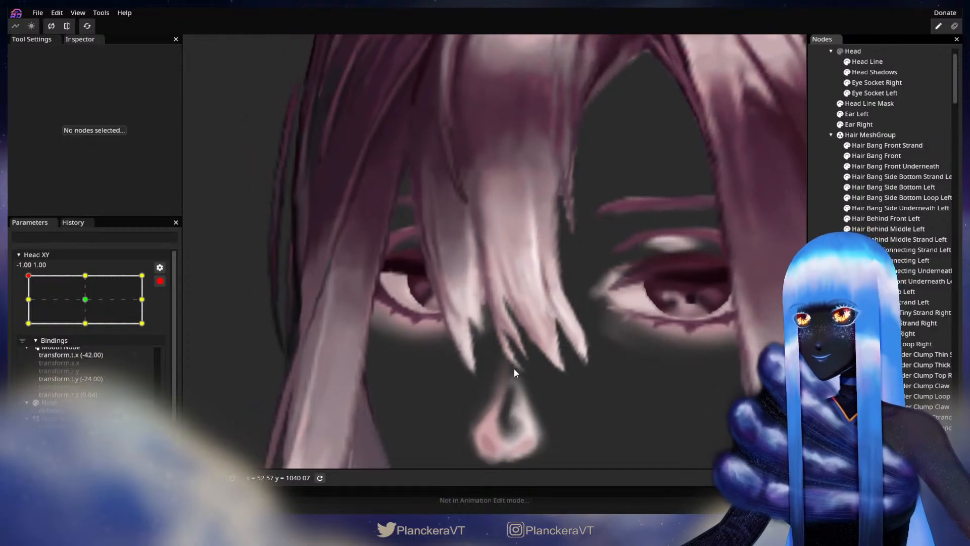
{"action": "scroll", "coordinate": [506, 381], "scroll_direction": "down", "scroll_amount": 5}
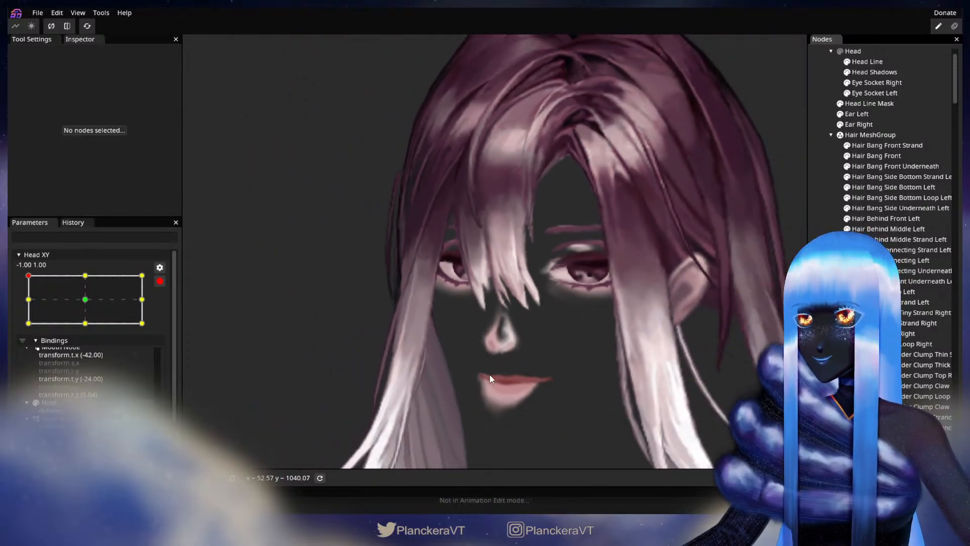
Step: Test the side-turned head between head-up and level with Head XY disarmed, re-arm -1.00, 1.00, and examine the bang tips up close
{"action": "left_click", "coordinate": [161, 281]}
{"action": "mouse_move", "coordinate": [28, 304]}
{"action": "left_mouse_down"}
{"action": "mouse_move", "coordinate": [26, 332]}
{"action": "mouse_move", "coordinate": [26, 307]}
{"action": "left_mouse_up"}
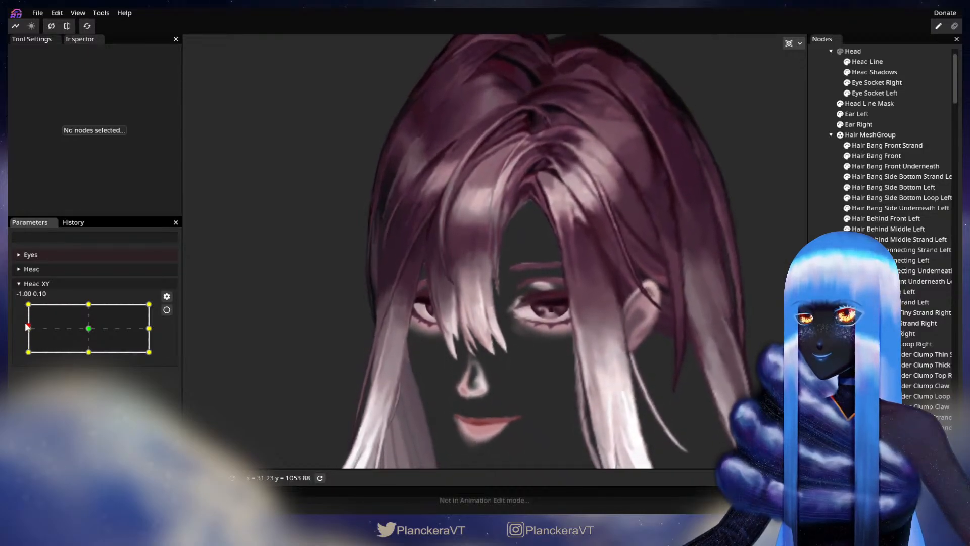
{"action": "left_click", "coordinate": [167, 309]}
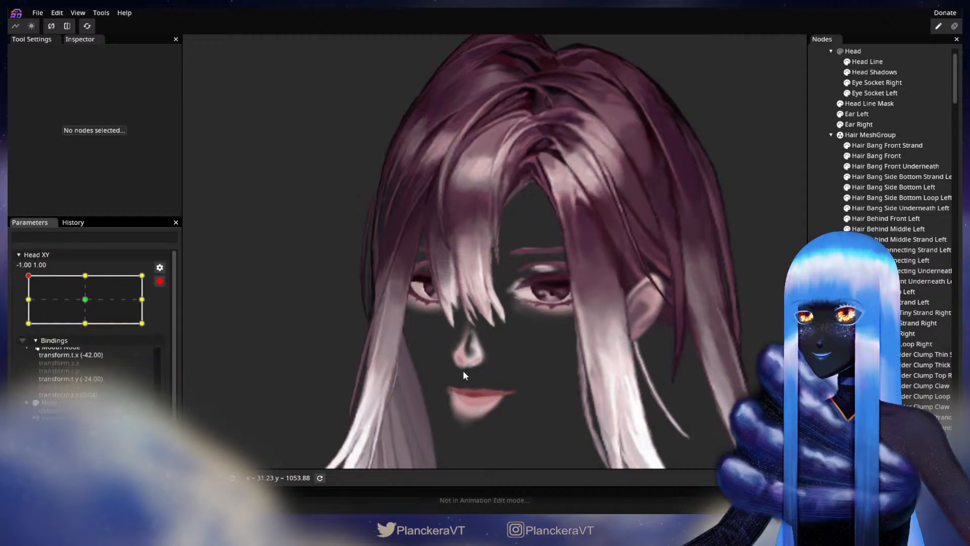
{"action": "scroll", "coordinate": [463, 370], "scroll_direction": "up", "scroll_amount": 5}
{"action": "scroll", "coordinate": [444, 341], "scroll_direction": "up", "scroll_amount": 3}
{"action": "left_click_drag", "start_coordinate": [445, 341], "coordinate": [543, 297]}
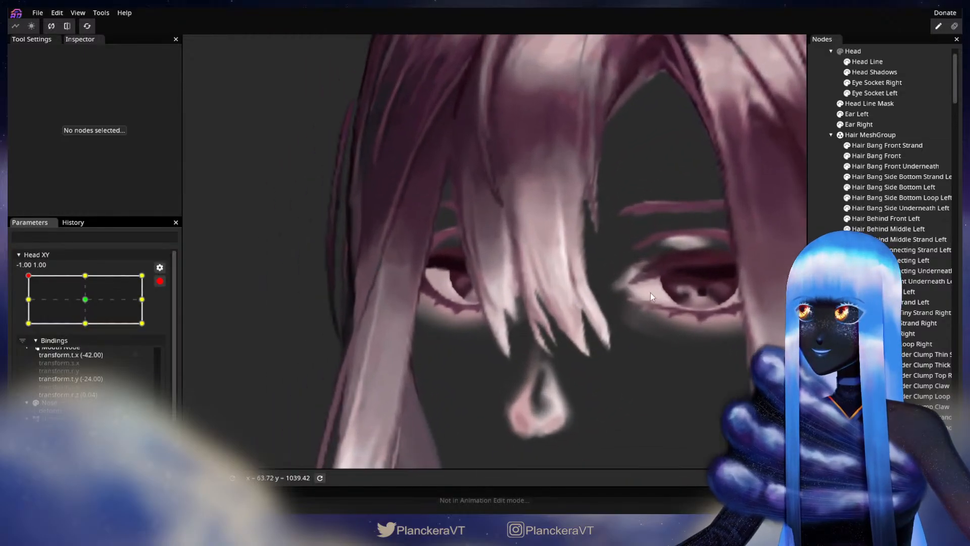
Step: Reduce the Circle Brush to size 11.00 and refine Hair Bang Front's lower strand tips, reviewing the whole hairstyle
{"action": "left_click", "coordinate": [869, 155]}
{"action": "scroll", "coordinate": [486, 261], "scroll_direction": "up", "scroll_amount": 2}
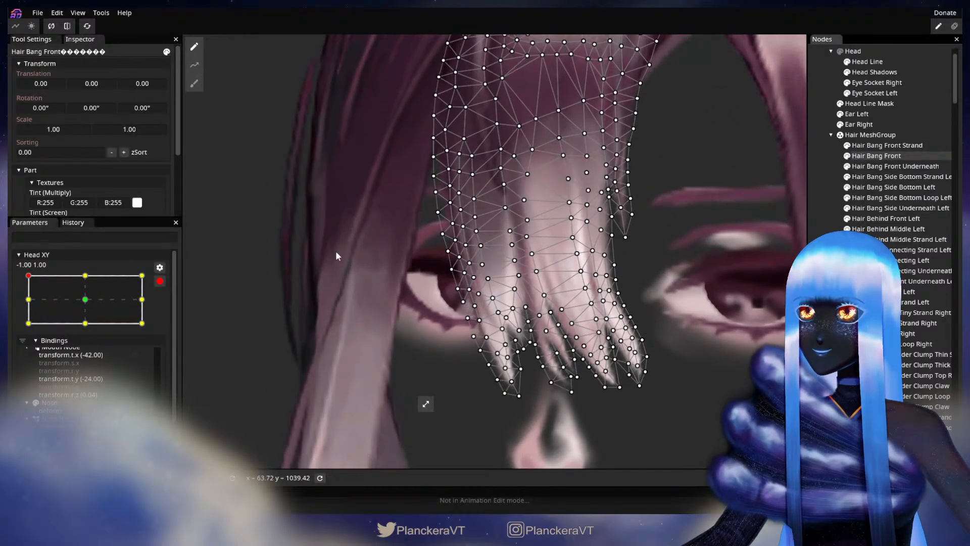
{"action": "left_click", "coordinate": [194, 84]}
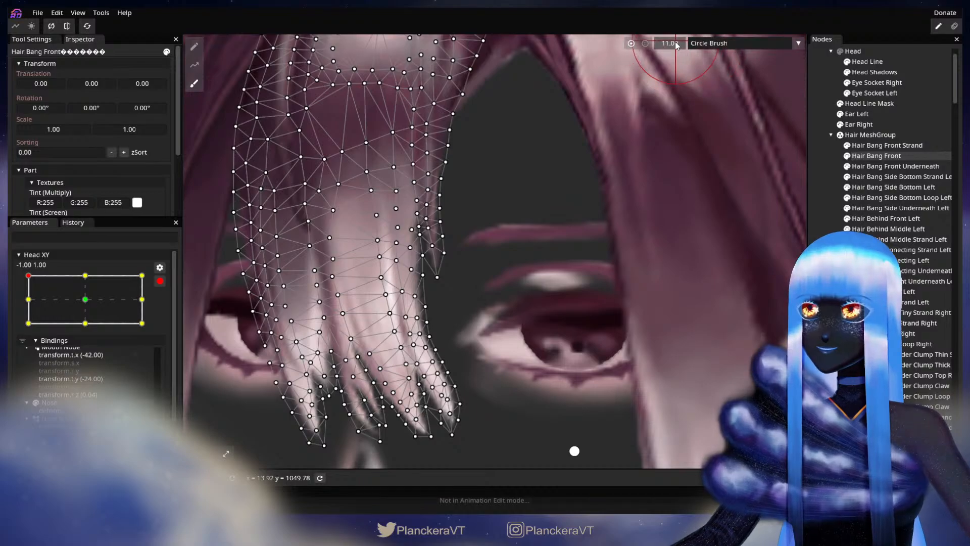
{"action": "scroll", "coordinate": [504, 284], "scroll_direction": "up", "scroll_amount": 1}
{"action": "left_click_drag", "start_coordinate": [505, 281], "coordinate": [685, 202]}
{"action": "scroll", "coordinate": [535, 324], "scroll_direction": "up", "scroll_amount": 2}
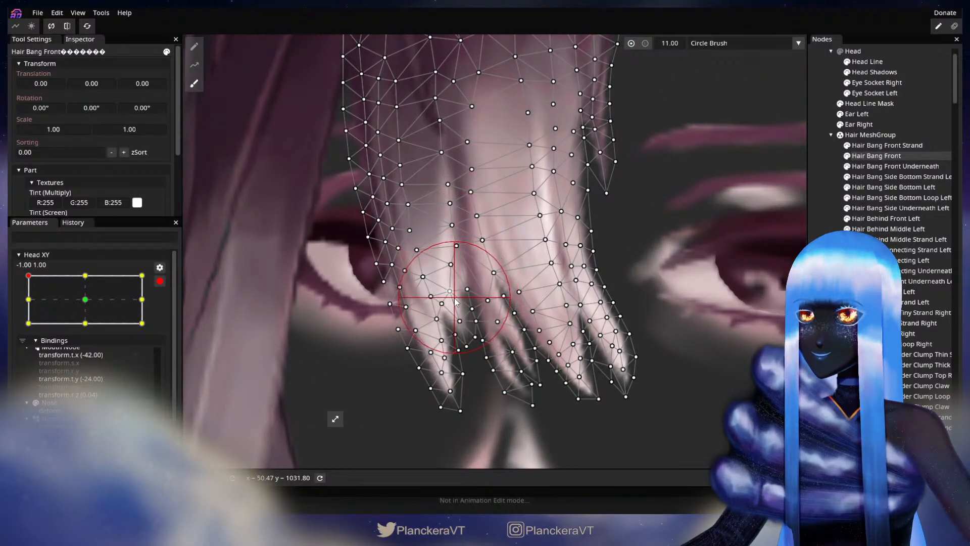
{"action": "left_click_drag", "start_coordinate": [609, 263], "coordinate": [623, 260]}
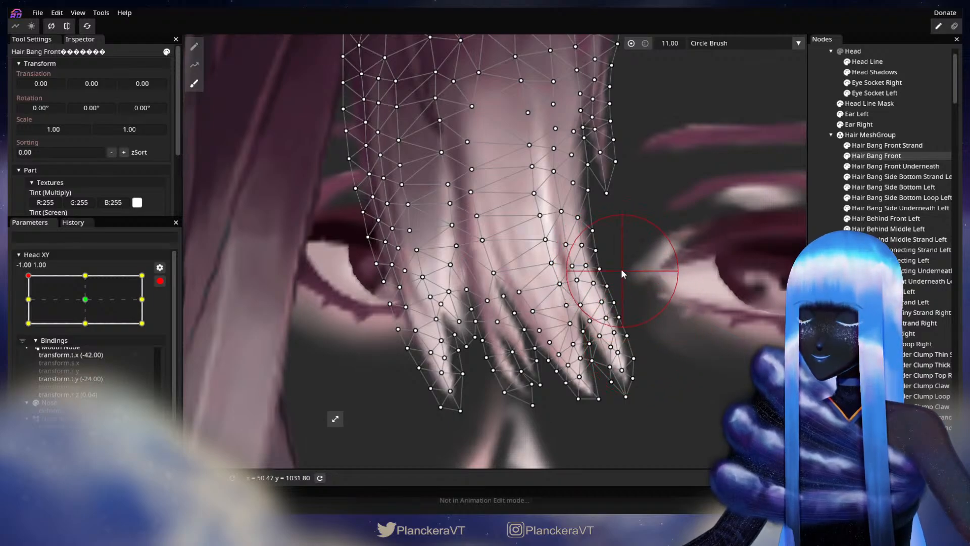
{"action": "left_click", "coordinate": [825, 263]}
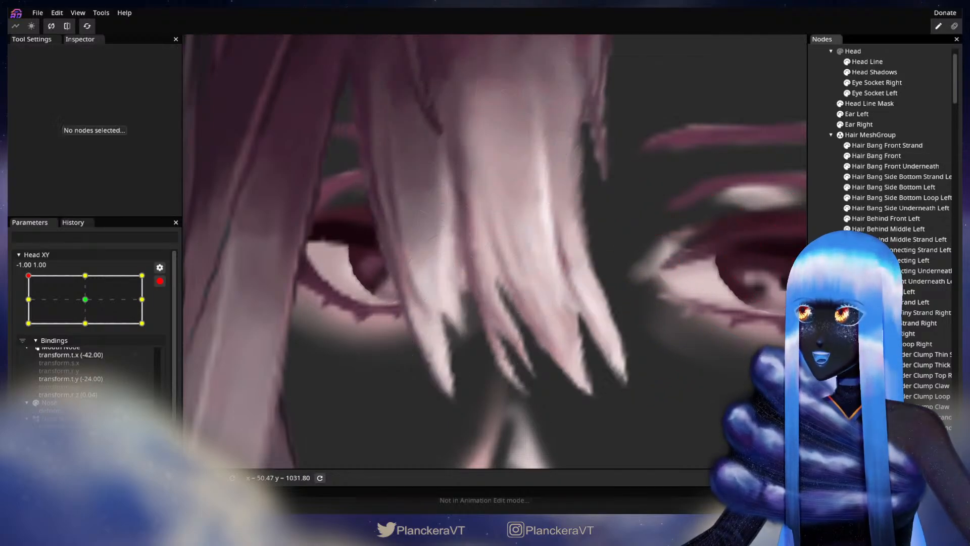
{"action": "scroll", "coordinate": [677, 353], "scroll_direction": "down", "scroll_amount": 4}
{"action": "scroll", "coordinate": [654, 360], "scroll_direction": "down", "scroll_amount": 5}
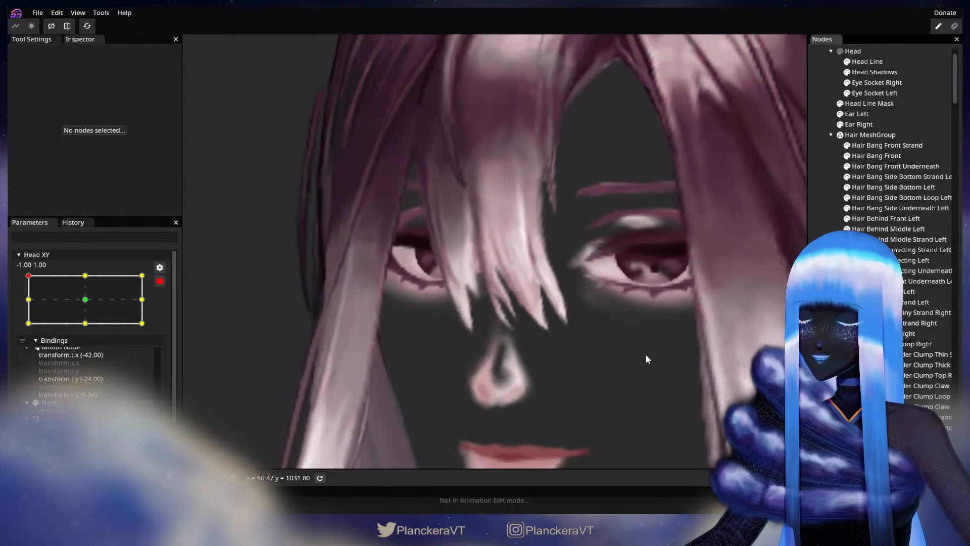
{"action": "scroll", "coordinate": [625, 348], "scroll_direction": "down", "scroll_amount": 3}
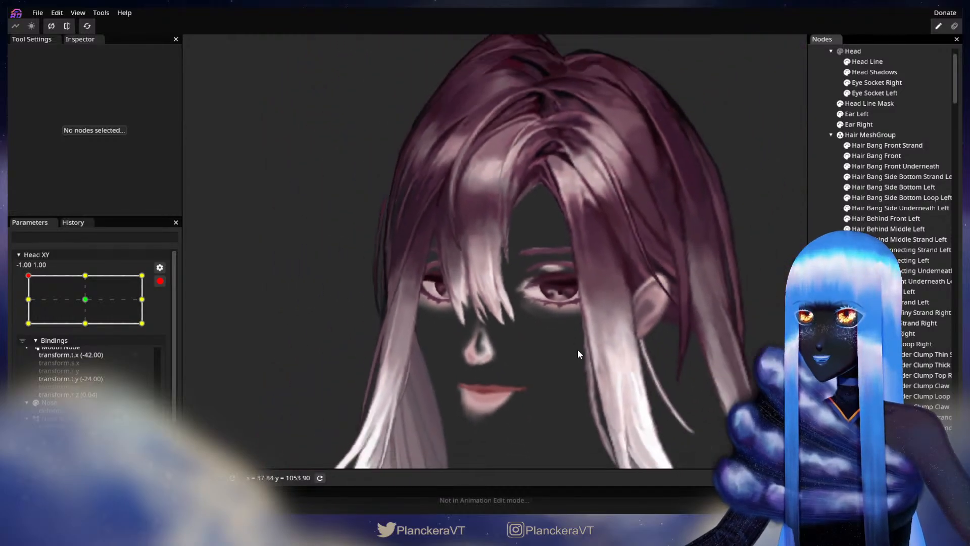
Step: Check how the refined bang tips follow vertical head motion at Head XY X -1.00, re-arming -1.00, 1.00 for a close inspection
{"action": "left_click", "coordinate": [158, 282]}
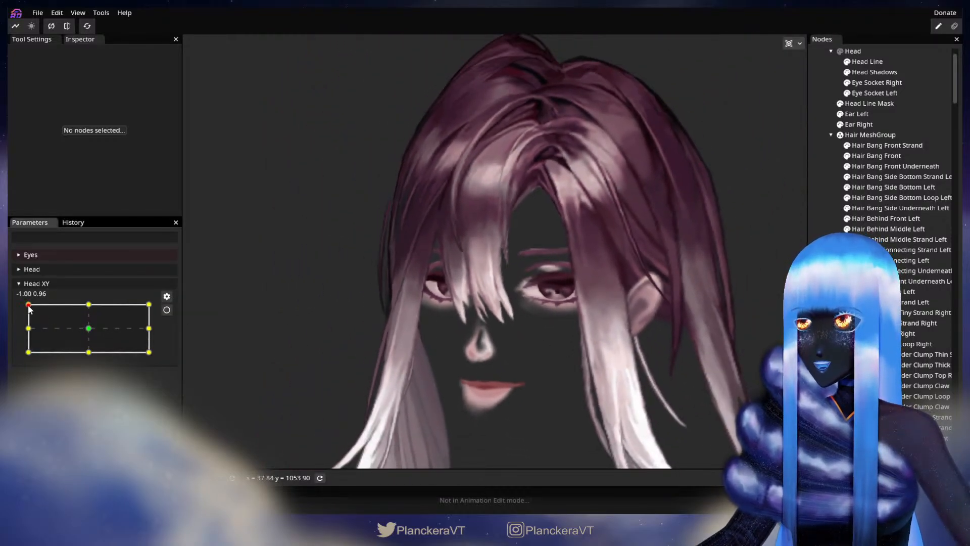
{"action": "mouse_move", "coordinate": [28, 304]}
{"action": "left_mouse_down"}
{"action": "mouse_move", "coordinate": [27, 329]}
{"action": "mouse_move", "coordinate": [21, 310]}
{"action": "left_mouse_up"}
{"action": "left_click", "coordinate": [166, 309]}
{"action": "scroll", "coordinate": [353, 365], "scroll_direction": "up", "scroll_amount": 5}
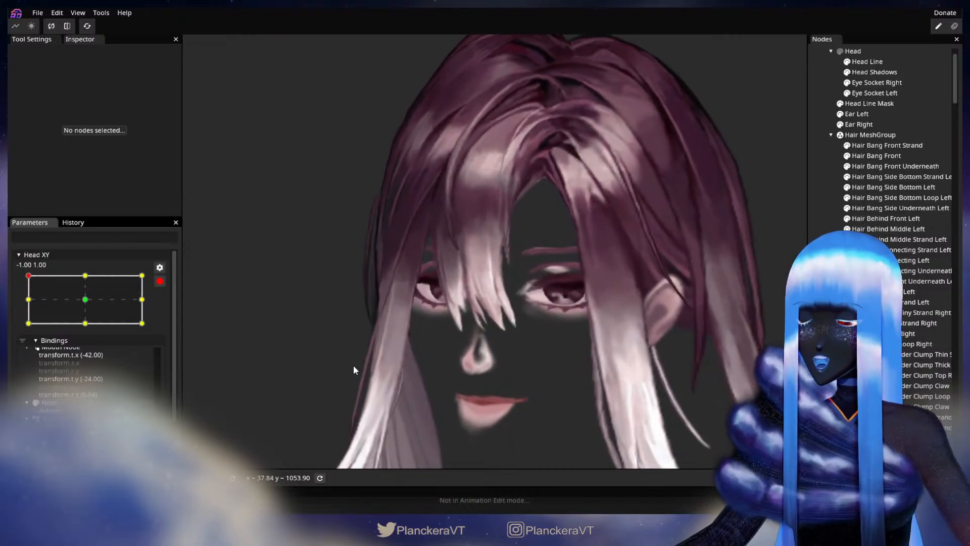
{"action": "scroll", "coordinate": [554, 361], "scroll_direction": "up", "scroll_amount": 2}
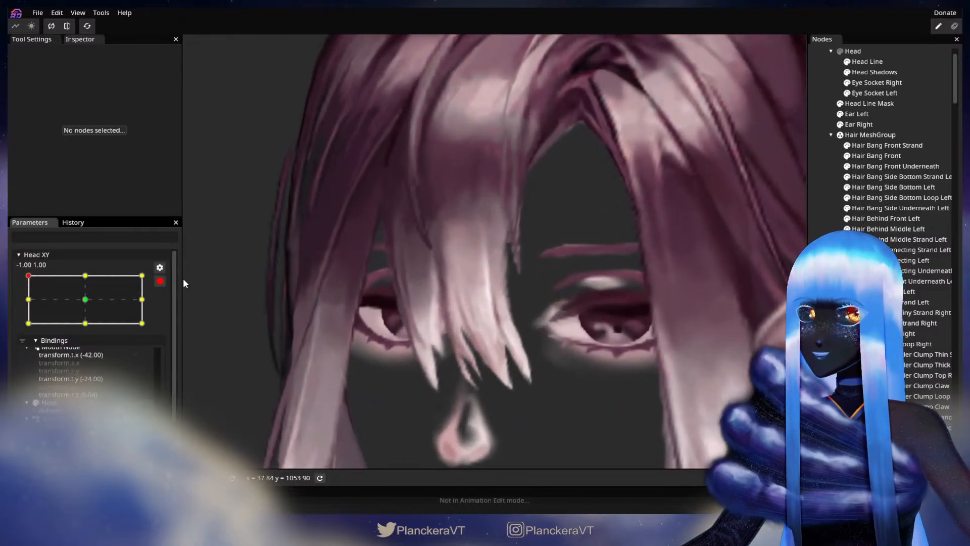
{"action": "scroll", "coordinate": [600, 324], "scroll_direction": "up", "scroll_amount": 3}
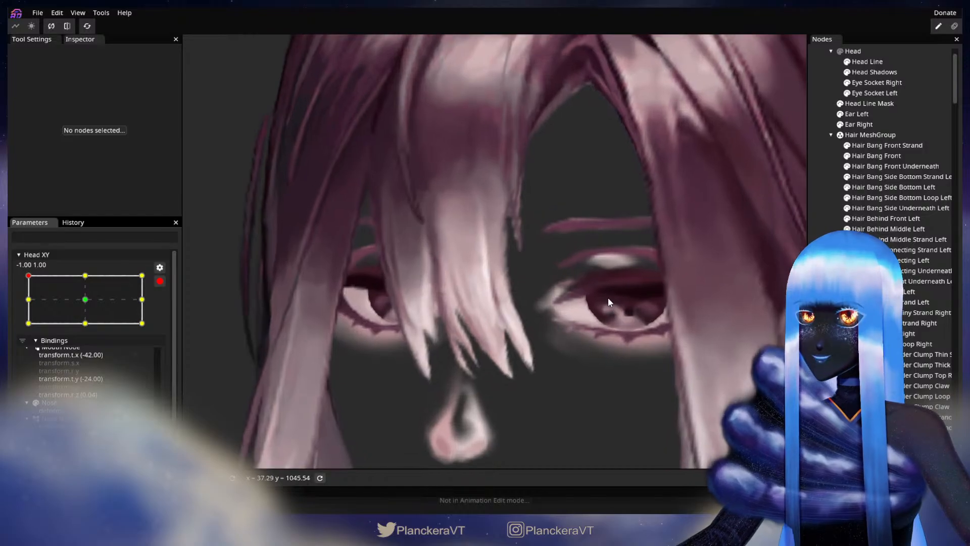
Step: Adjust Hair Bang Front's lower strands facing the uncovered eye with the Circle Brush at size 11.00, and review the full head
{"action": "left_click", "coordinate": [871, 157]}
{"action": "left_click", "coordinate": [194, 84]}
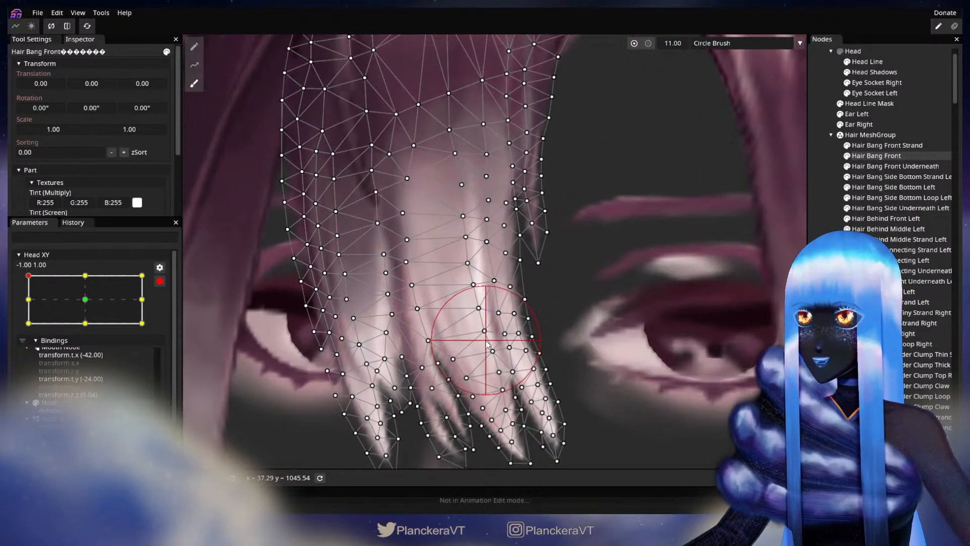
{"action": "mouse_move", "coordinate": [535, 316]}
{"action": "left_mouse_down"}
{"action": "mouse_move", "coordinate": [549, 325]}
{"action": "mouse_move", "coordinate": [539, 277]}
{"action": "left_mouse_up"}
{"action": "left_click", "coordinate": [695, 273]}
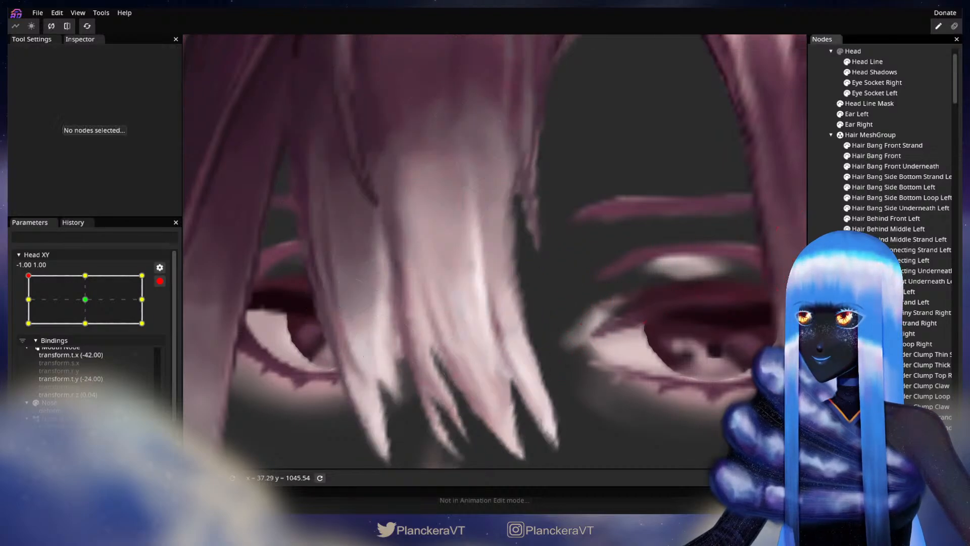
{"action": "scroll", "coordinate": [620, 372], "scroll_direction": "down", "scroll_amount": 5}
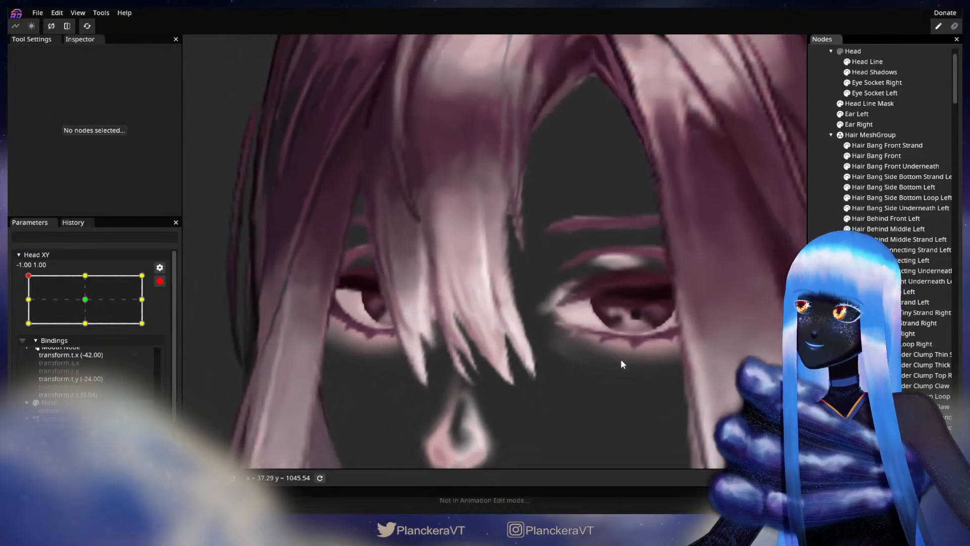
{"action": "scroll", "coordinate": [619, 362], "scroll_direction": "down", "scroll_amount": 5}
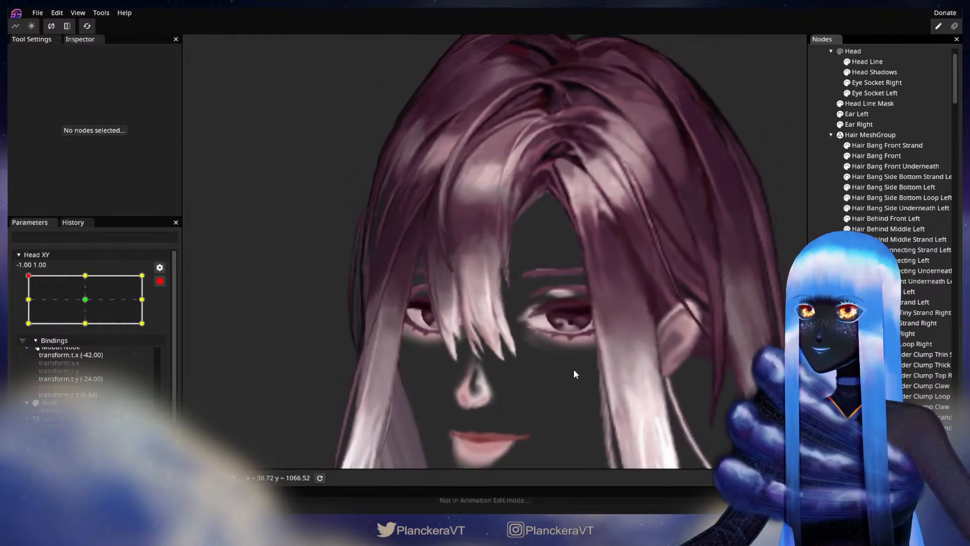
{"action": "scroll", "coordinate": [571, 378], "scroll_direction": "down", "scroll_amount": 1}
Step: Retest the adjusted bang by moving Head XY vertically at X -1.00, and arm the -1.00, 1.00 keypoint again
{"action": "left_click", "coordinate": [160, 281]}
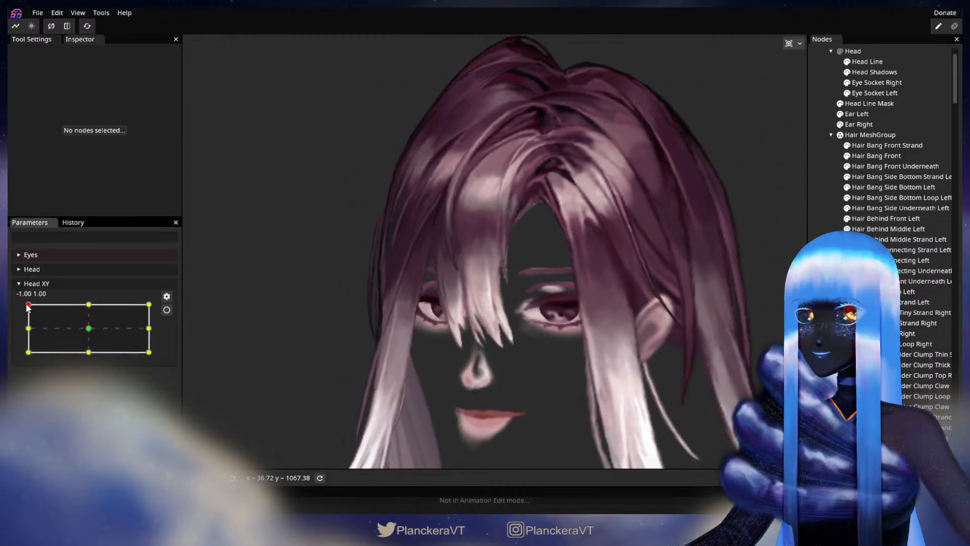
{"action": "mouse_move", "coordinate": [28, 305]}
{"action": "left_mouse_down"}
{"action": "mouse_move", "coordinate": [28, 325]}
{"action": "mouse_move", "coordinate": [29, 306]}
{"action": "left_mouse_up"}
{"action": "left_click", "coordinate": [166, 310]}
{"action": "scroll", "coordinate": [454, 325], "scroll_direction": "up", "scroll_amount": 6}
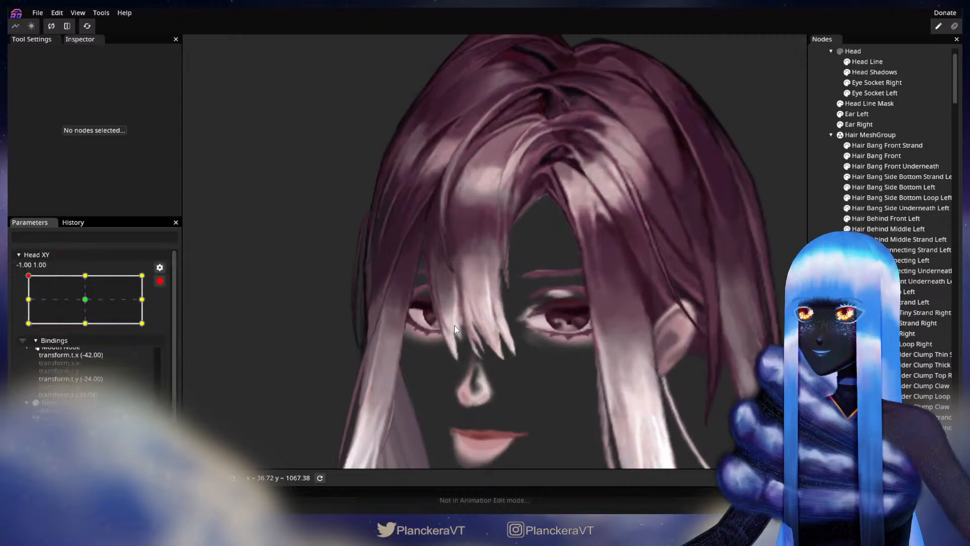
Step: Set the Circle Brush to size 10.00, fine-tune Hair Bang Front's strands beside the uncovered eye, and review the whole hairstyle
{"action": "left_click", "coordinate": [873, 160]}
{"action": "scroll", "coordinate": [605, 301], "scroll_direction": "up", "scroll_amount": 2}
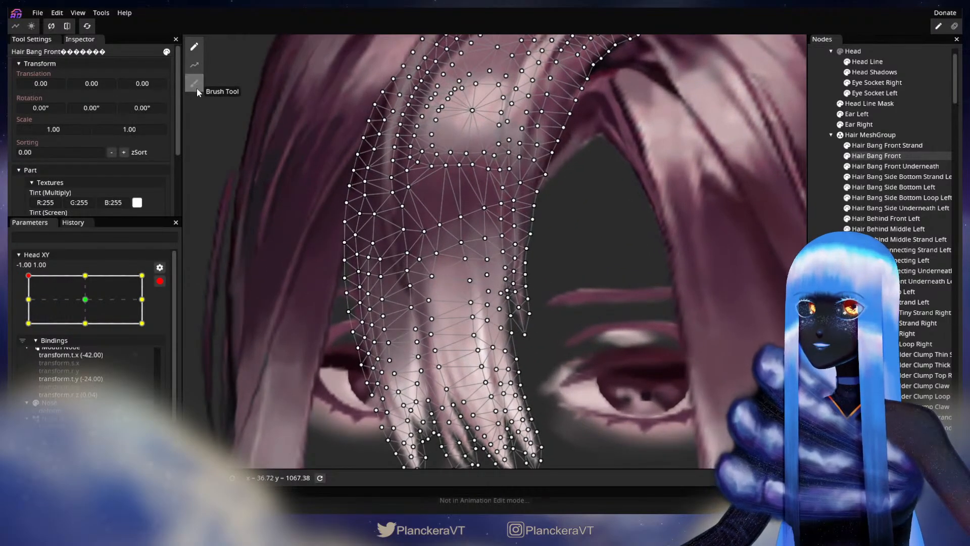
{"action": "left_click_drag", "start_coordinate": [692, 69], "coordinate": [676, 30]}
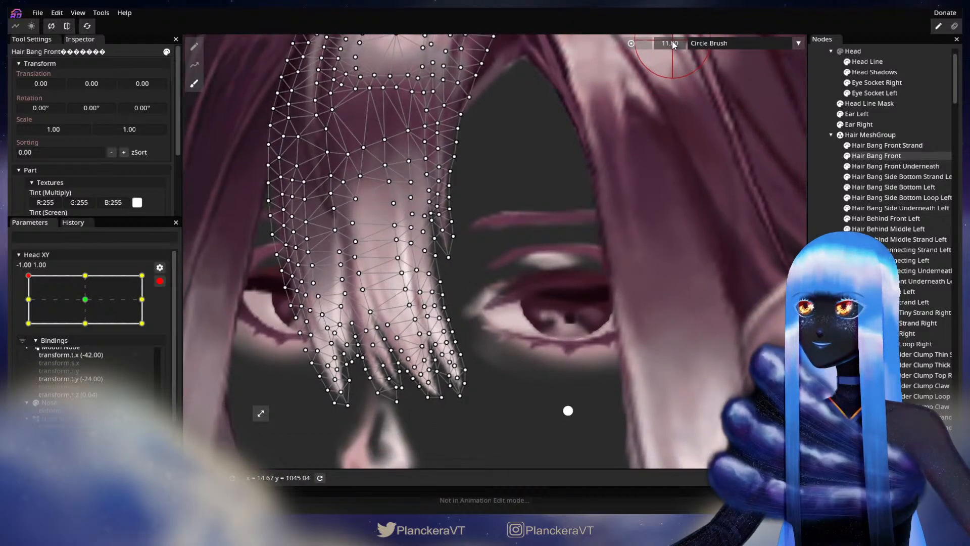
{"action": "scroll", "coordinate": [404, 221], "scroll_direction": "up", "scroll_amount": 2}
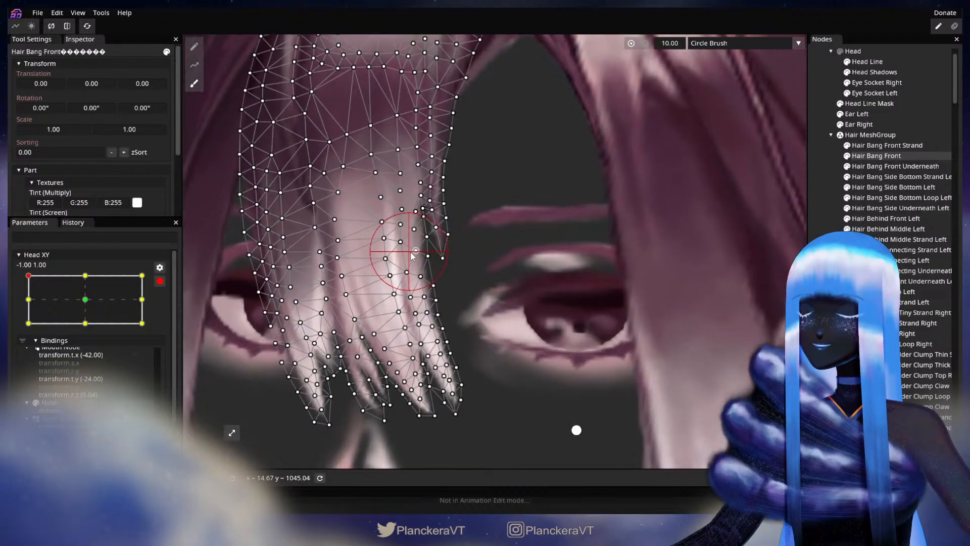
{"action": "left_click_drag", "start_coordinate": [399, 221], "coordinate": [475, 239]}
{"action": "scroll", "coordinate": [476, 239], "scroll_direction": "up", "scroll_amount": 1}
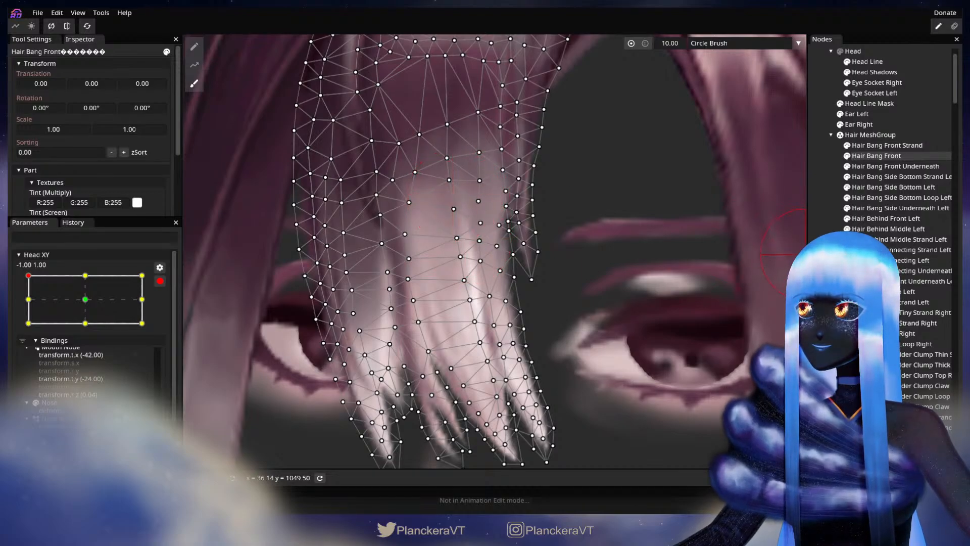
{"action": "key", "text": "Escape"}
{"action": "scroll", "coordinate": [626, 342], "scroll_direction": "down", "scroll_amount": 2}
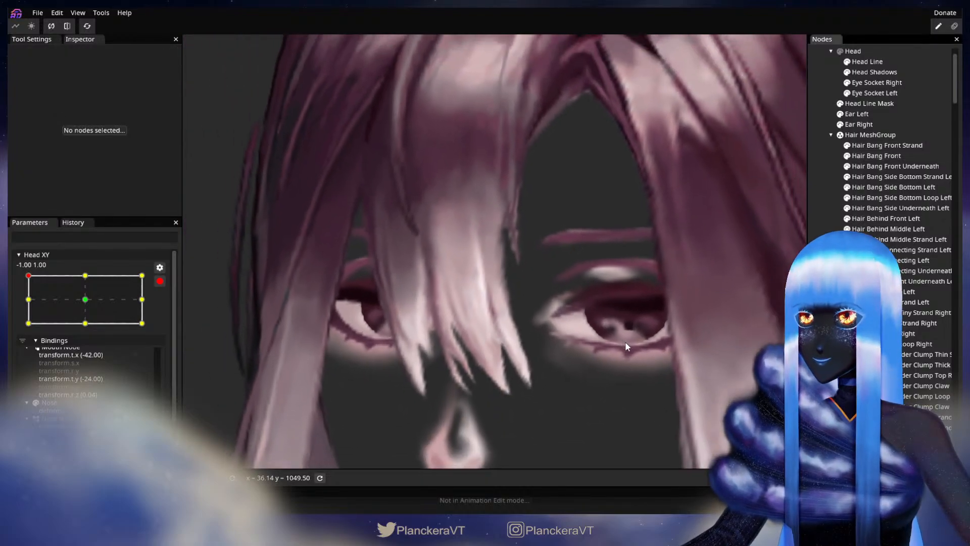
{"action": "scroll", "coordinate": [524, 342], "scroll_direction": "down", "scroll_amount": 3}
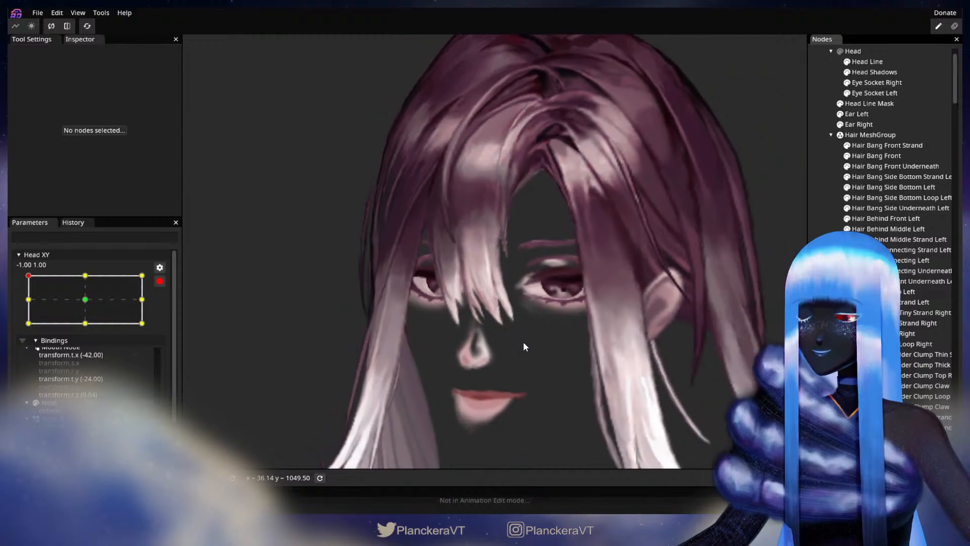
Step: Test the bang's motion by moving Head XY from the -1.00, 1.00 corner, and re-arm that keypoint
{"action": "left_click", "coordinate": [160, 281]}
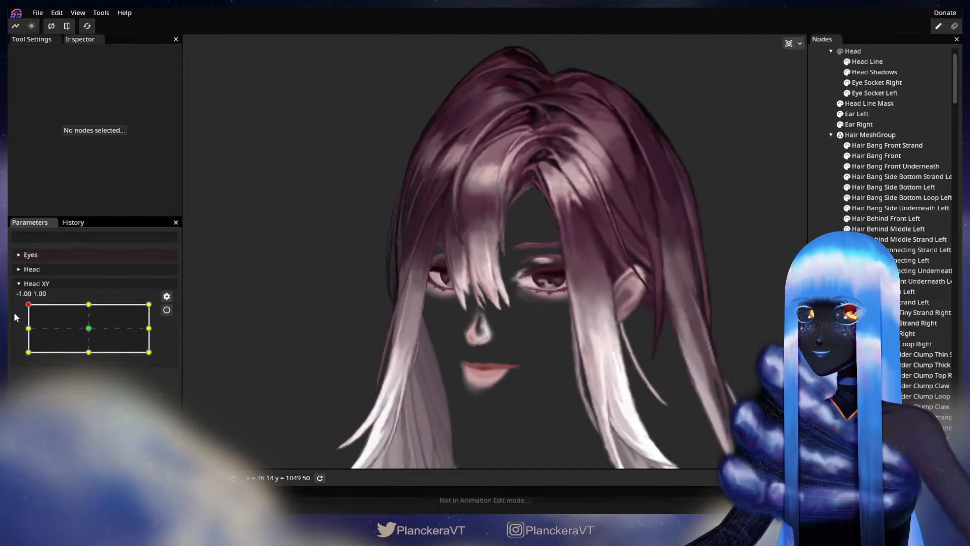
{"action": "mouse_move", "coordinate": [28, 304]}
{"action": "left_mouse_down"}
{"action": "mouse_move", "coordinate": [25, 342]}
{"action": "mouse_move", "coordinate": [17, 306]}
{"action": "left_mouse_up"}
{"action": "left_click", "coordinate": [167, 309]}
Step: Refine Hair Bang Front's middle strands with the Circle Brush at size 10.00, and review the full hairstyle
{"action": "scroll", "coordinate": [368, 323], "scroll_direction": "up", "scroll_amount": 4}
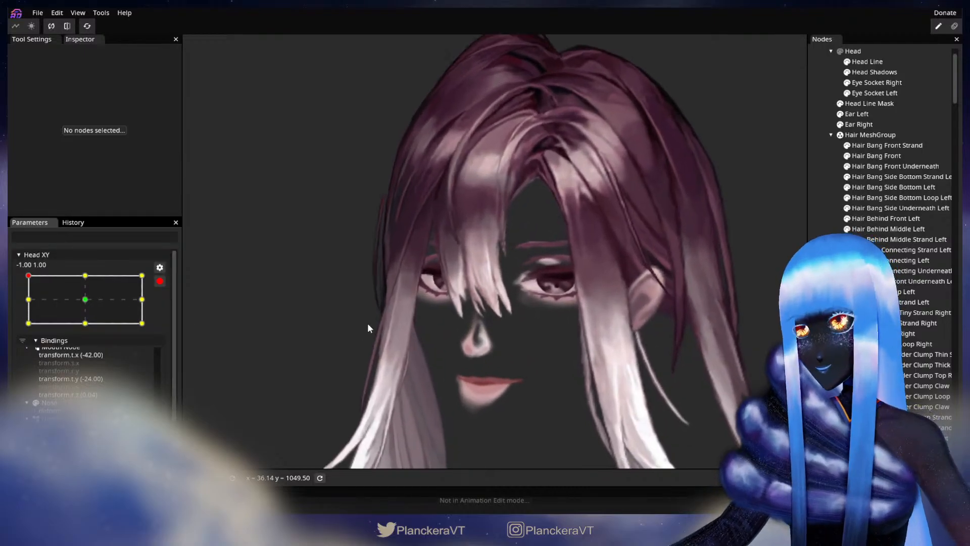
{"action": "scroll", "coordinate": [407, 314], "scroll_direction": "up", "scroll_amount": 2}
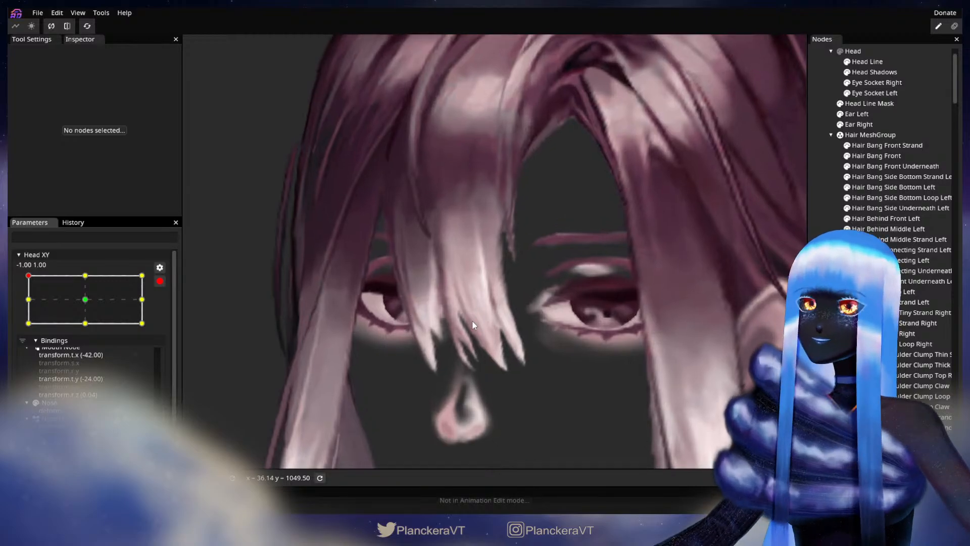
{"action": "scroll", "coordinate": [472, 320], "scroll_direction": "up", "scroll_amount": 3}
{"action": "scroll", "coordinate": [670, 267], "scroll_direction": "up", "scroll_amount": 1}
{"action": "left_click_drag", "start_coordinate": [714, 231], "coordinate": [710, 273]}
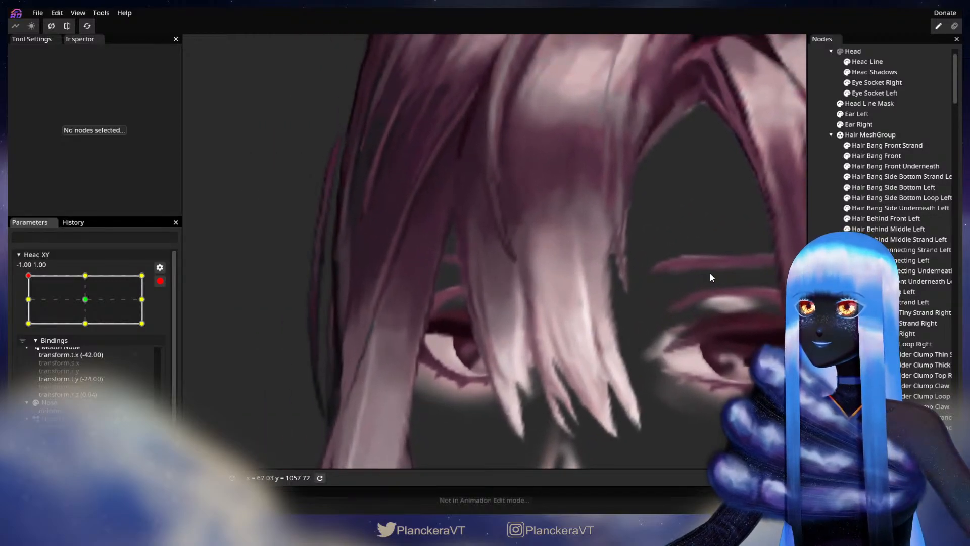
{"action": "left_click", "coordinate": [876, 156]}
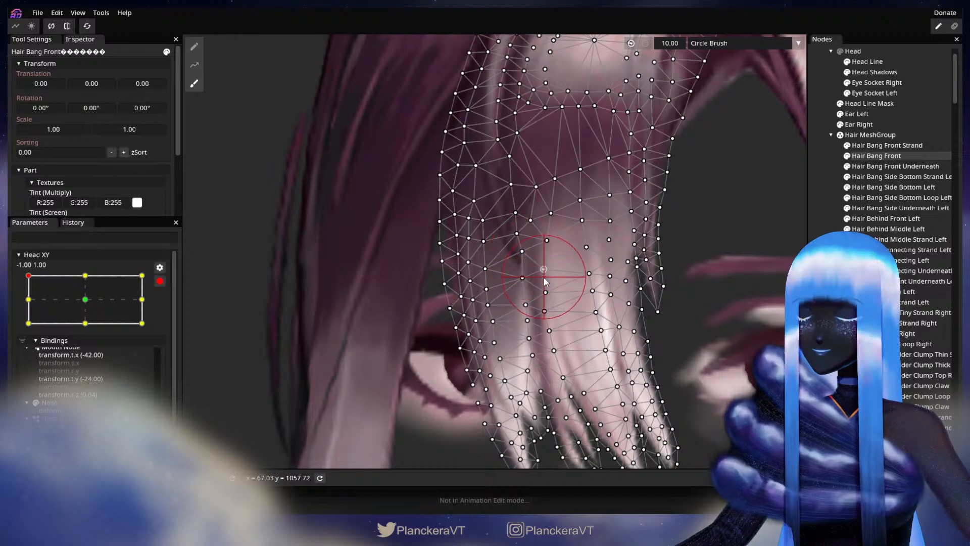
{"action": "left_click", "coordinate": [797, 240]}
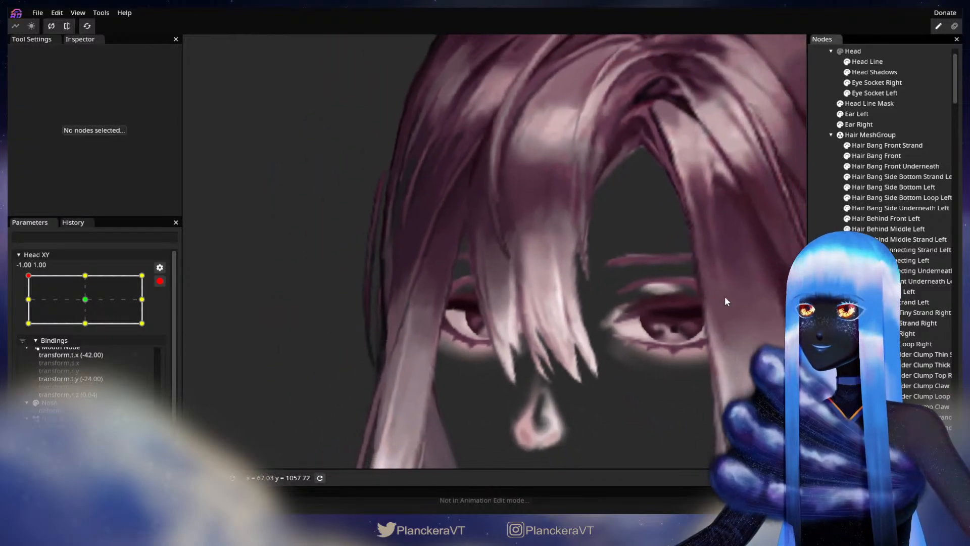
{"action": "scroll", "coordinate": [724, 296], "scroll_direction": "down", "scroll_amount": 5}
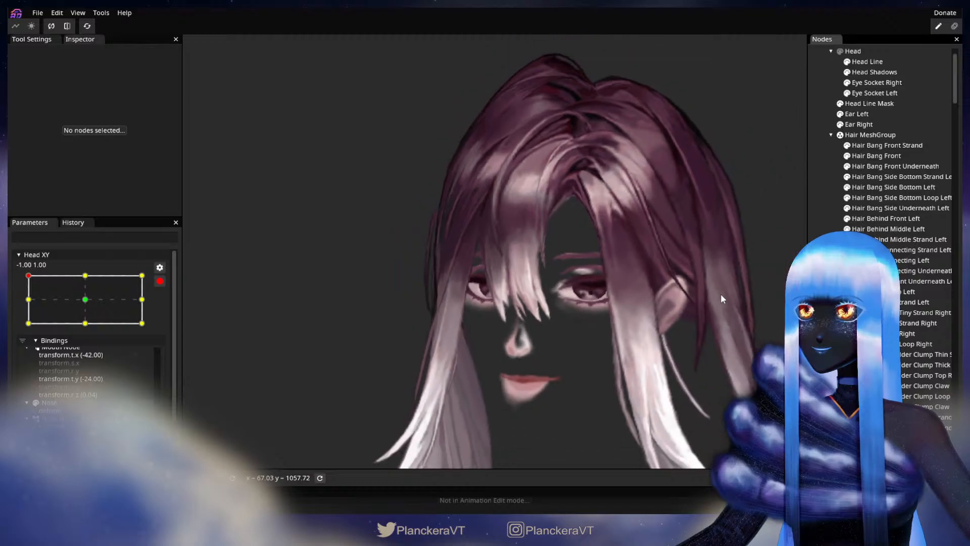
{"action": "scroll", "coordinate": [721, 293], "scroll_direction": "down", "scroll_amount": 3}
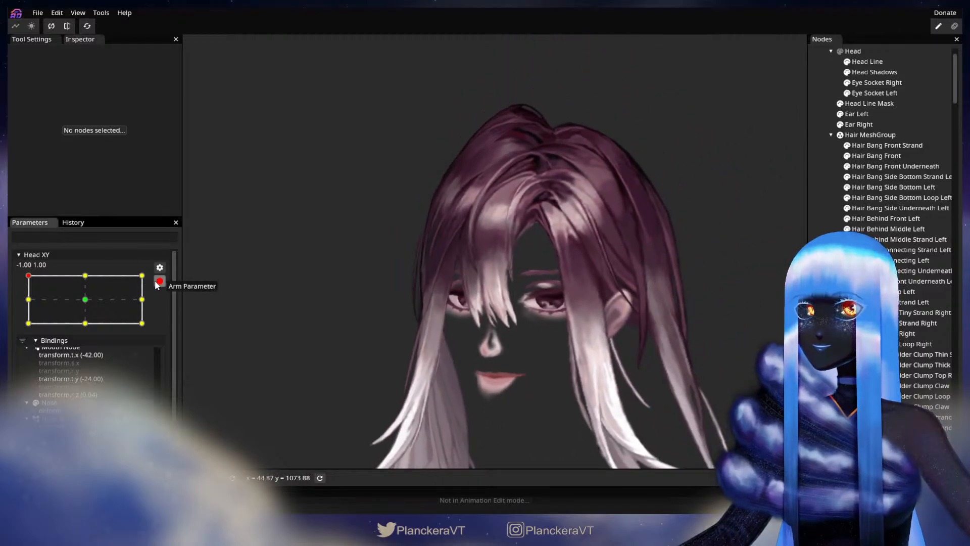
Step: Recheck the refined middle strands by moving Head XY around the -1.00, 1.00 corner, and arm the keypoint again
{"action": "left_click", "coordinate": [159, 281]}
{"action": "mouse_move", "coordinate": [29, 306]}
{"action": "left_mouse_down"}
{"action": "mouse_move", "coordinate": [28, 336]}
{"action": "mouse_move", "coordinate": [25, 306]}
{"action": "left_mouse_up"}
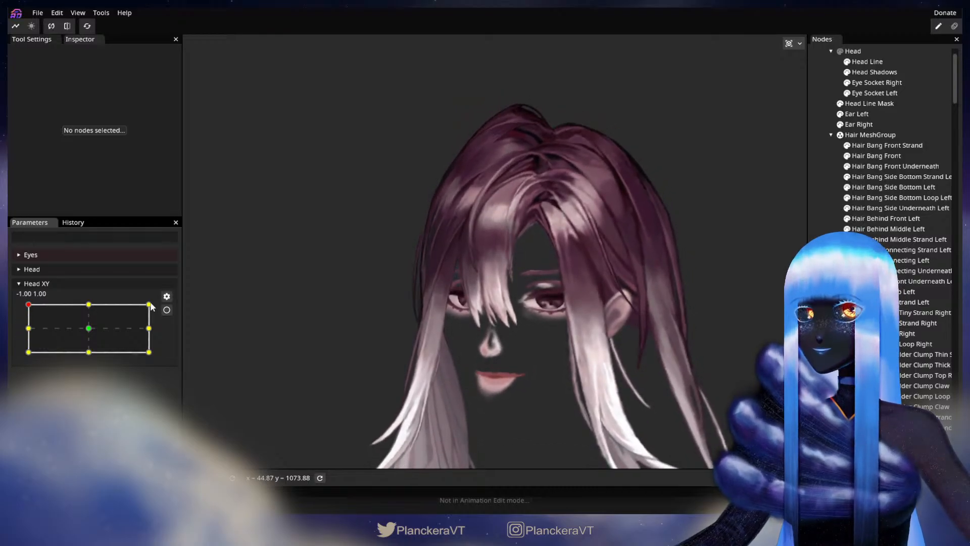
{"action": "left_click", "coordinate": [167, 310]}
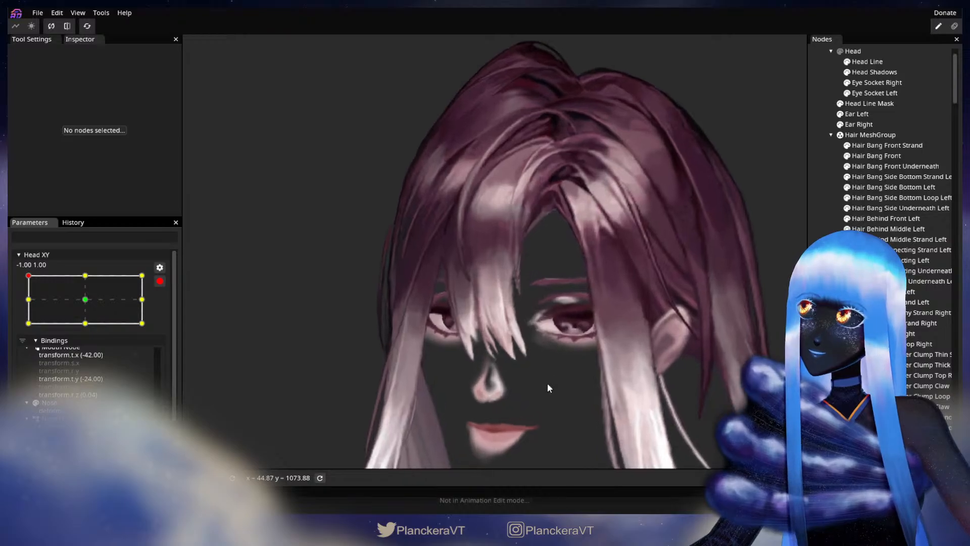
Step: Adjust Hair Bang Front's lower tips above the nose with the Circle Brush at size 10.00, and review the whole head
{"action": "scroll", "coordinate": [554, 390], "scroll_direction": "up", "scroll_amount": 5}
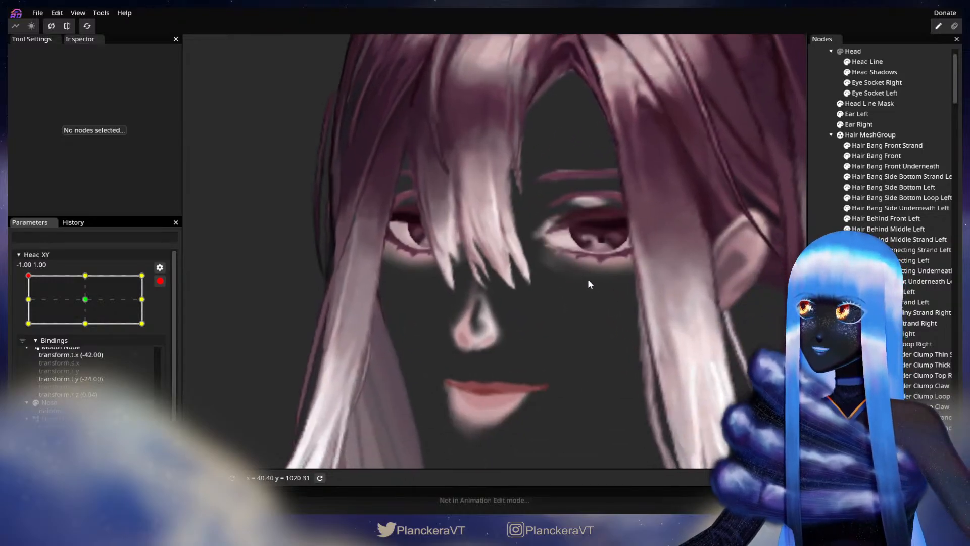
{"action": "left_click", "coordinate": [876, 156]}
{"action": "scroll", "coordinate": [626, 336], "scroll_direction": "up", "scroll_amount": 2}
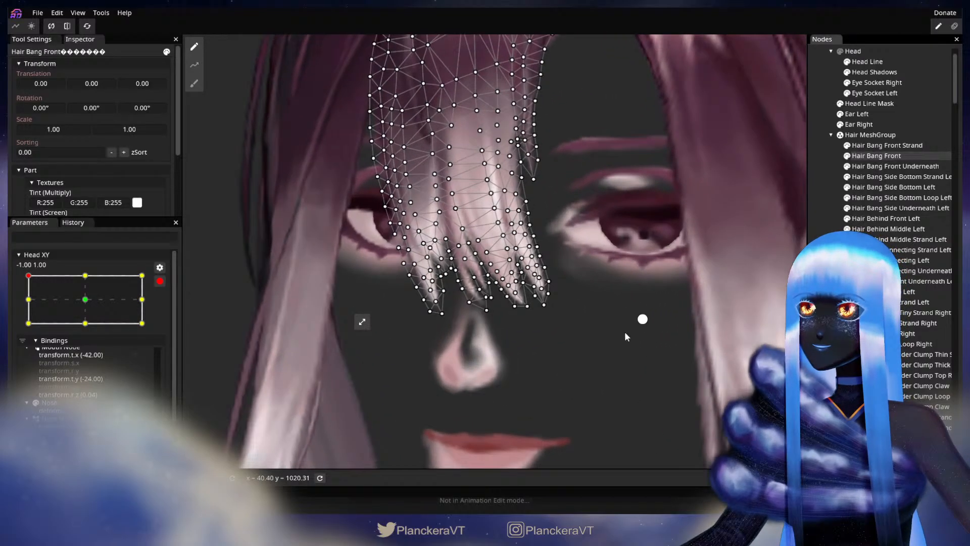
{"action": "left_click", "coordinate": [195, 86]}
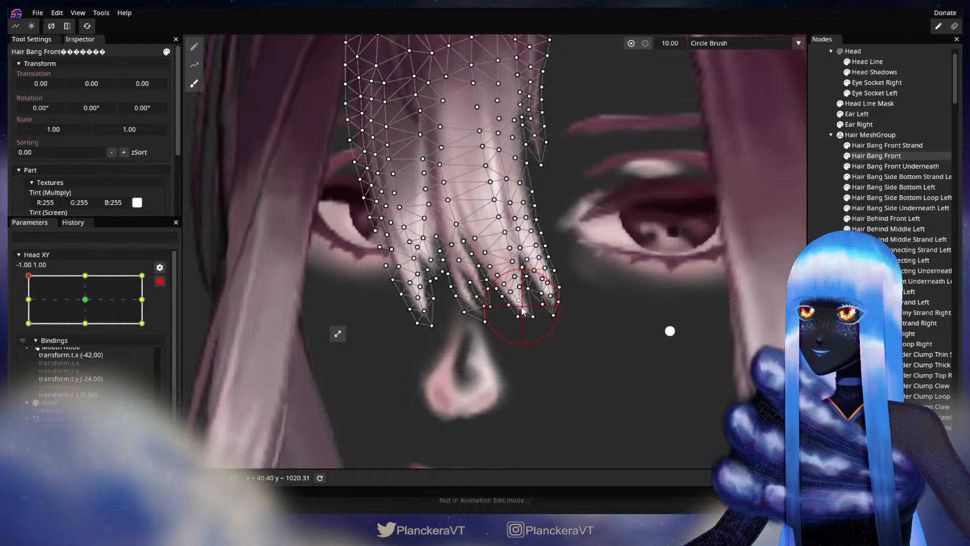
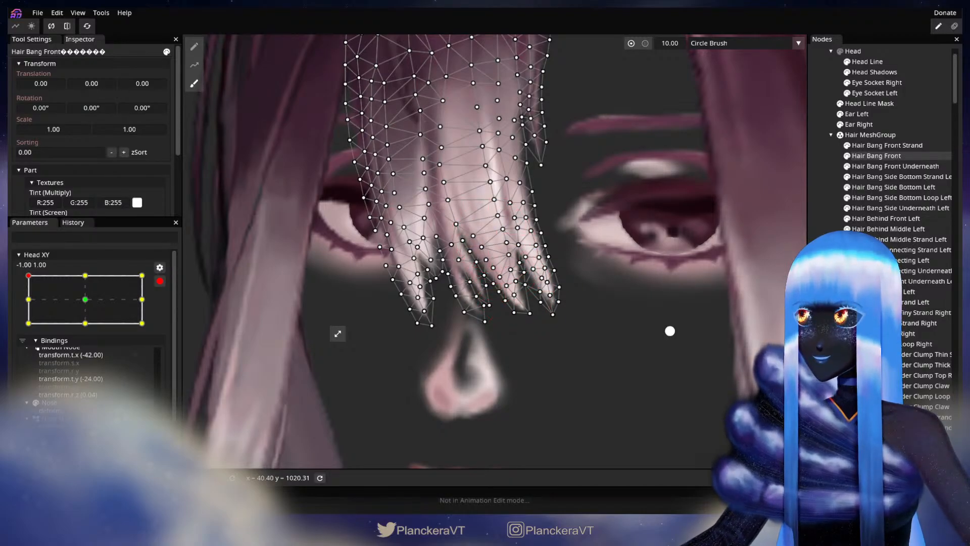
{"action": "left_click", "coordinate": [670, 331]}
{"action": "scroll", "coordinate": [644, 281], "scroll_direction": "down", "scroll_amount": 5}
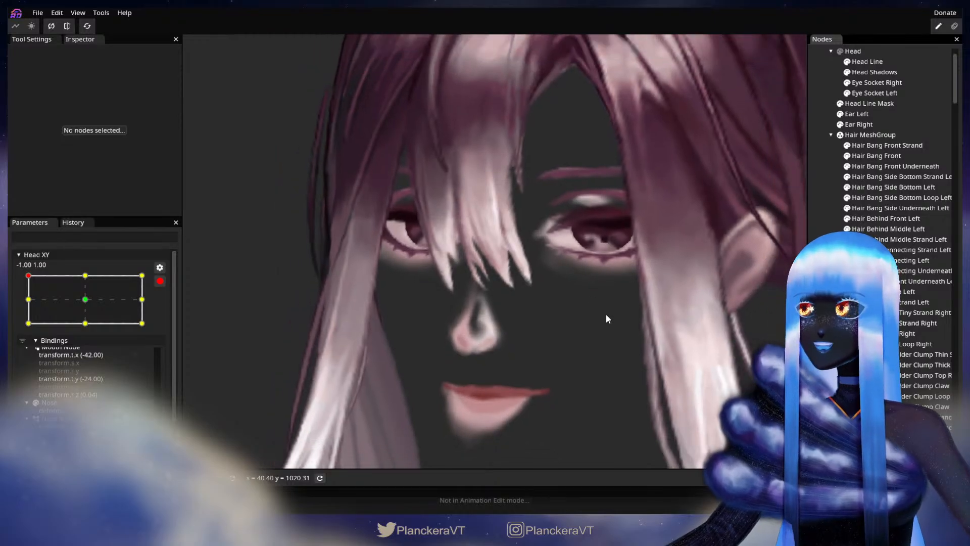
{"action": "scroll", "coordinate": [608, 318], "scroll_direction": "down", "scroll_amount": 5}
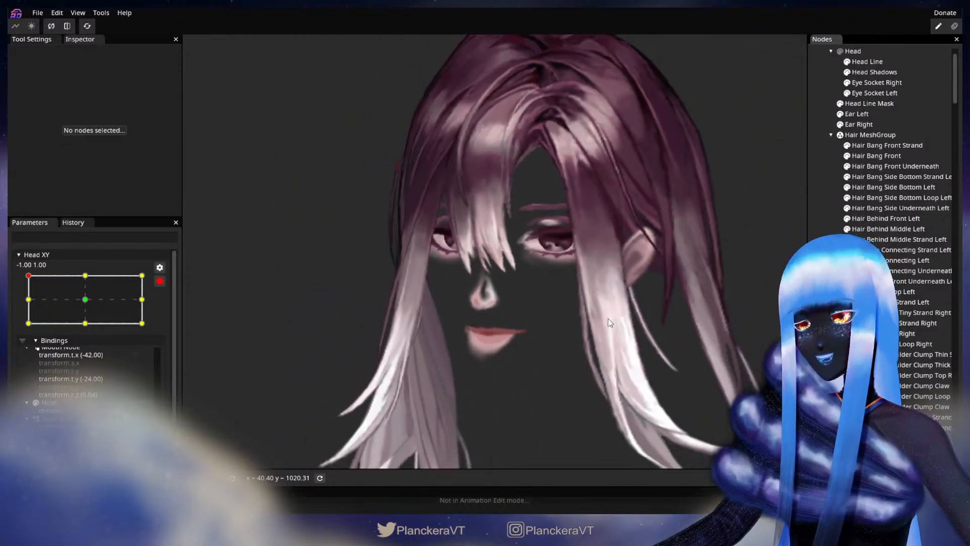
{"action": "scroll", "coordinate": [608, 317], "scroll_direction": "down", "scroll_amount": 5}
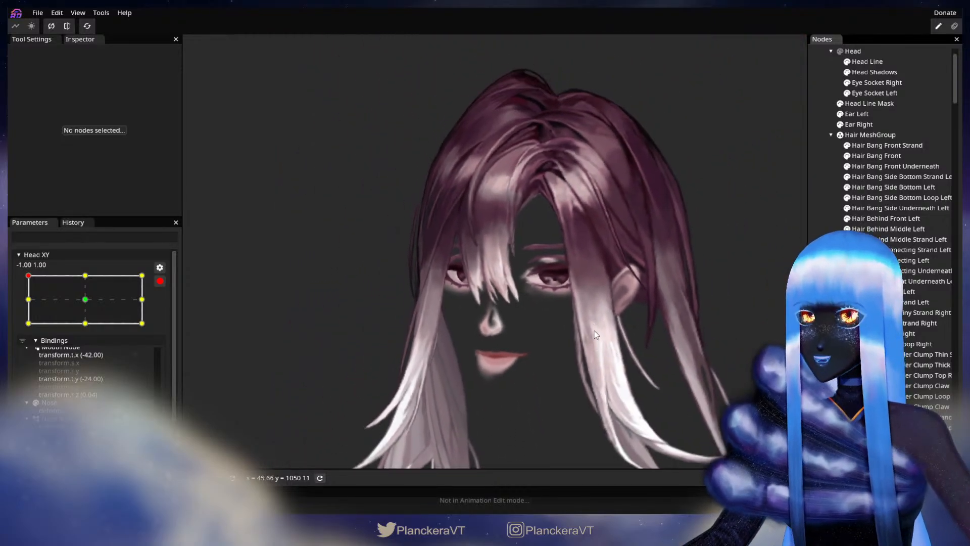
Step: Test how the adjusted bang tips follow head motion near Head XY -1.00, 1.00, and re-arm that keypoint
{"action": "left_click", "coordinate": [160, 281]}
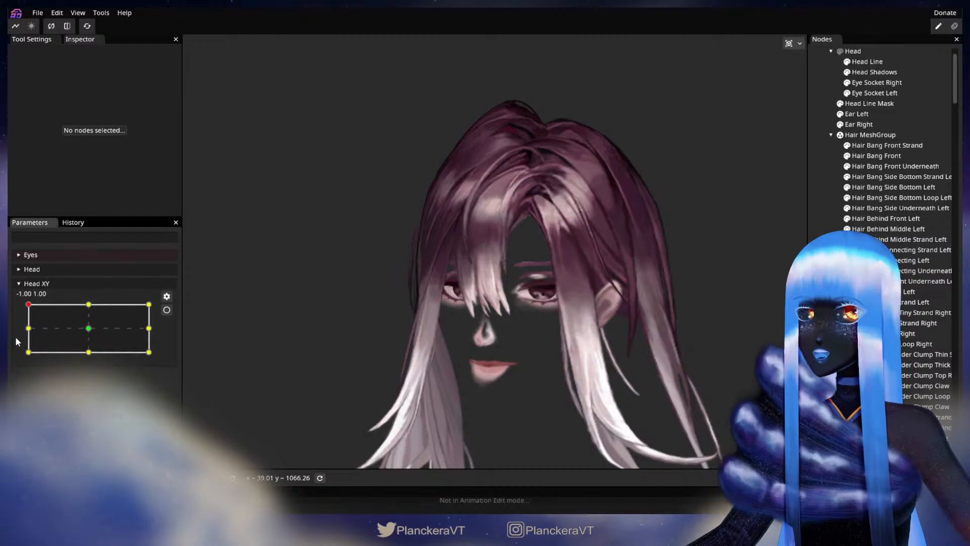
{"action": "mouse_move", "coordinate": [26, 302]}
{"action": "left_mouse_down"}
{"action": "mouse_move", "coordinate": [24, 328]}
{"action": "mouse_move", "coordinate": [22, 307]}
{"action": "left_mouse_up"}
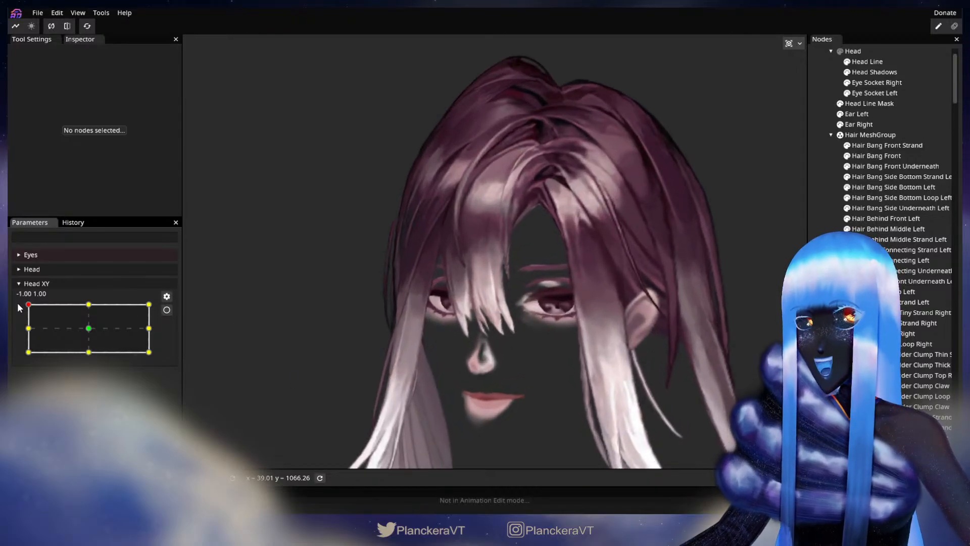
{"action": "mouse_move", "coordinate": [26, 302]}
{"action": "left_mouse_down"}
{"action": "mouse_move", "coordinate": [25, 320]}
{"action": "mouse_move", "coordinate": [26, 308]}
{"action": "left_mouse_up"}
{"action": "left_click", "coordinate": [166, 310]}
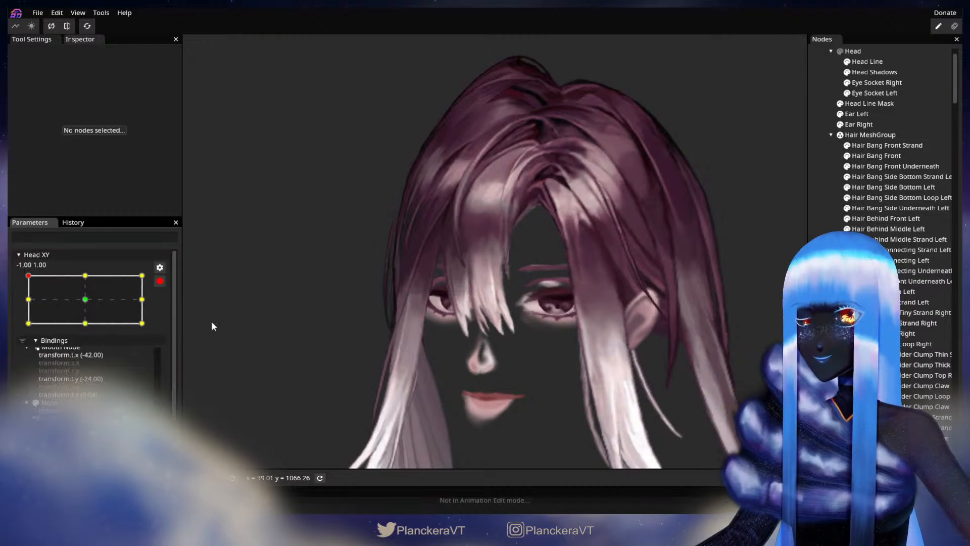
Step: Set the Circle Brush to size 8.00, fine-tune Hair Bang Front's pointed tips, and review the full hairstyle
{"action": "scroll", "coordinate": [556, 338], "scroll_direction": "up", "scroll_amount": 5}
{"action": "scroll", "coordinate": [553, 314], "scroll_direction": "up", "scroll_amount": 3}
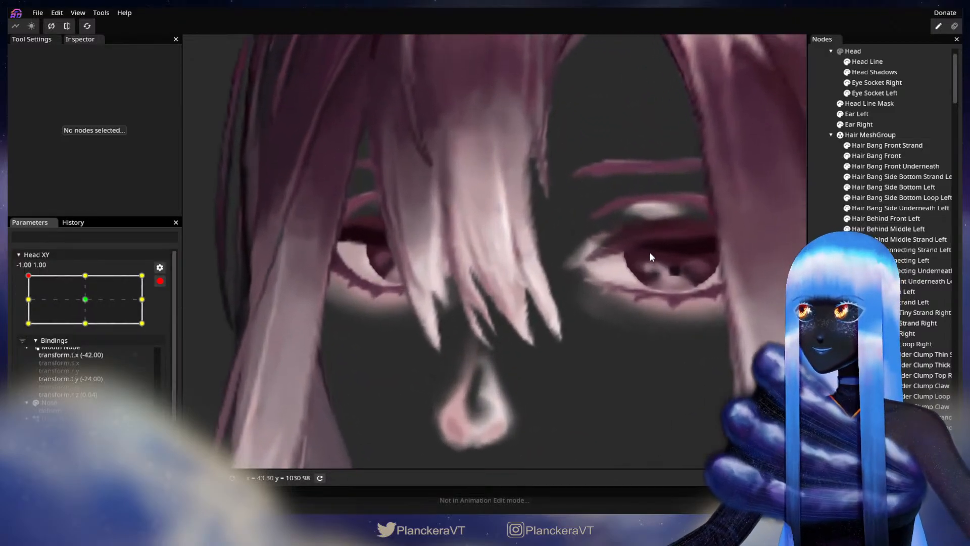
{"action": "left_click", "coordinate": [877, 156]}
{"action": "scroll", "coordinate": [316, 163], "scroll_direction": "up", "scroll_amount": 3}
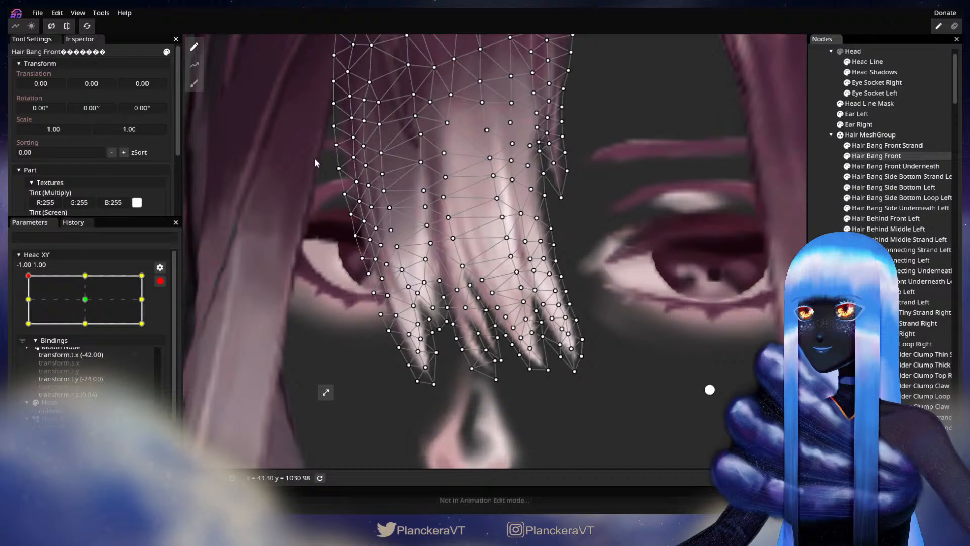
{"action": "left_click", "coordinate": [197, 86]}
{"action": "scroll", "coordinate": [646, 223], "scroll_direction": "up", "scroll_amount": 1}
{"action": "left_click_drag", "start_coordinate": [696, 137], "coordinate": [584, 102]}
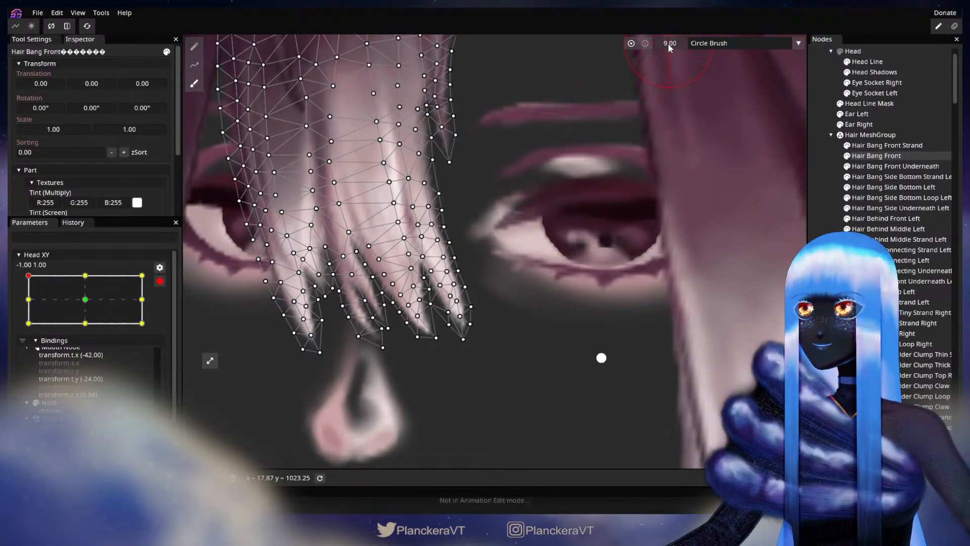
{"action": "left_click_drag", "start_coordinate": [668, 46], "coordinate": [665, 47]}
{"action": "left_click_drag", "start_coordinate": [536, 235], "coordinate": [697, 250]}
{"action": "scroll", "coordinate": [698, 249], "scroll_direction": "up", "scroll_amount": 3}
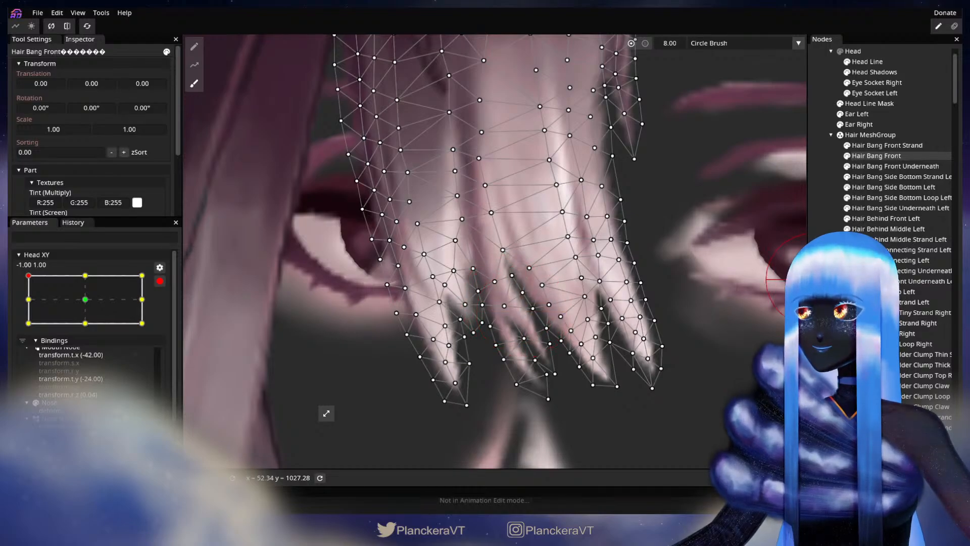
{"action": "left_click", "coordinate": [812, 279]}
{"action": "scroll", "coordinate": [653, 348], "scroll_direction": "down", "scroll_amount": 5}
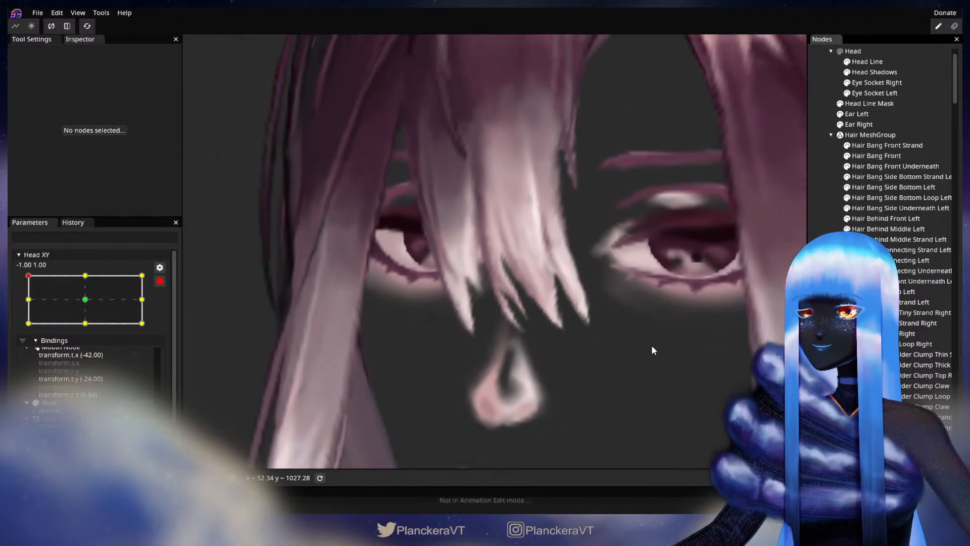
{"action": "scroll", "coordinate": [651, 345], "scroll_direction": "down", "scroll_amount": 6}
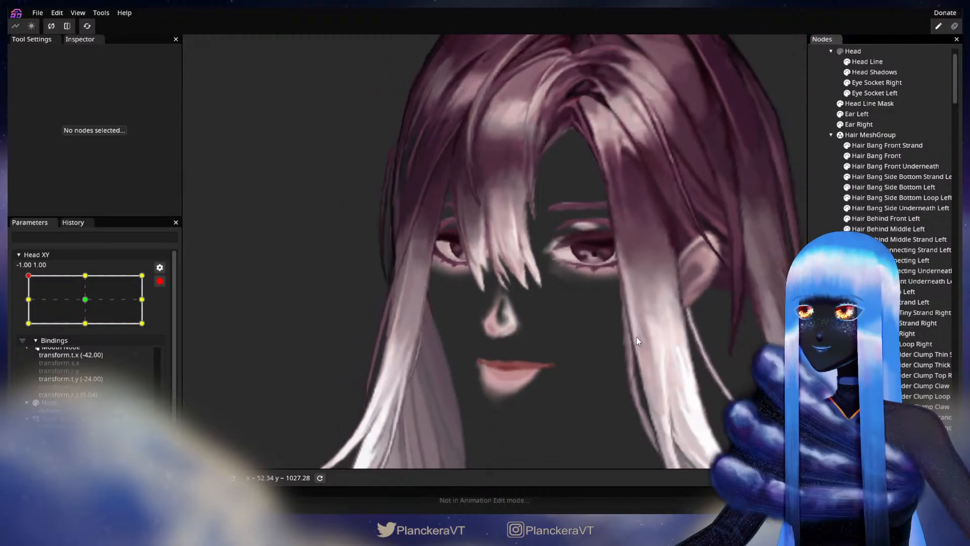
{"action": "scroll", "coordinate": [635, 337], "scroll_direction": "down", "scroll_amount": 5}
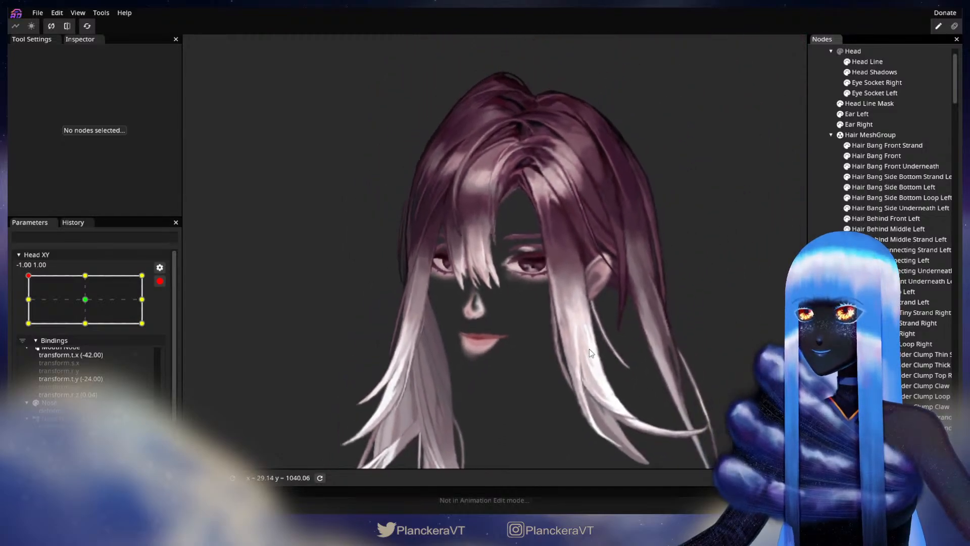
Step: Check the bang's vertical motion at X -1.00, move Head XY to -1.00, -1.00, and arm that keypoint
{"action": "left_click", "coordinate": [159, 281]}
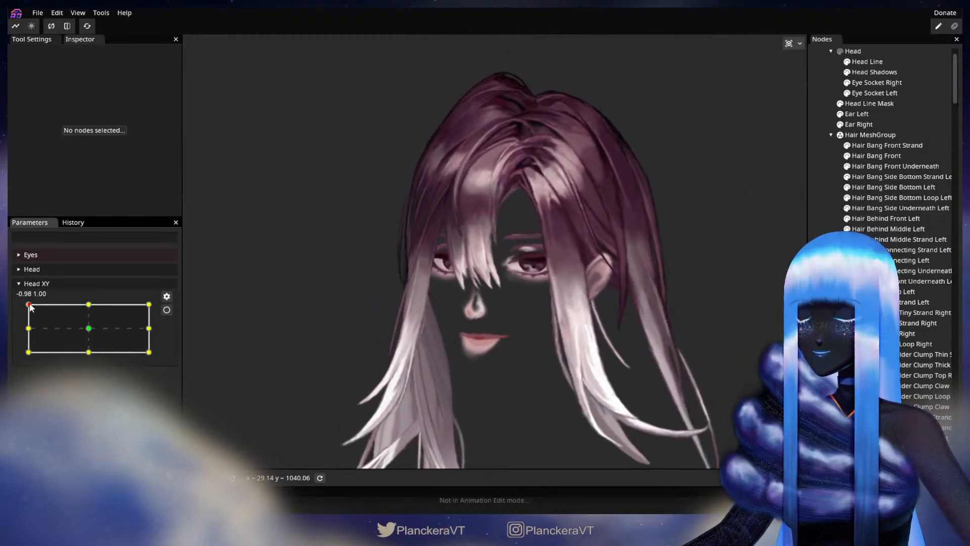
{"action": "left_click_drag", "start_coordinate": [29, 305], "coordinate": [11, 354]}
{"action": "left_click", "coordinate": [166, 310]}
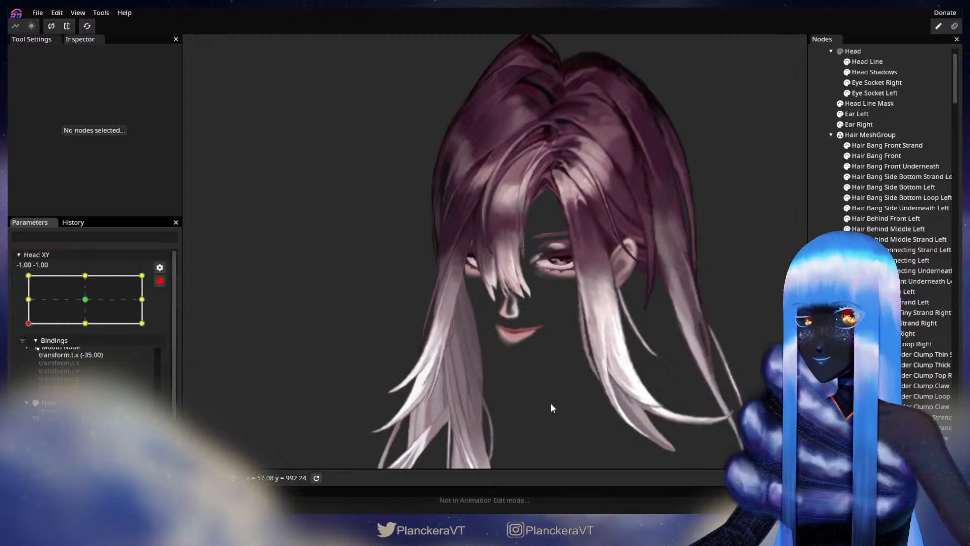
Step: Set the Circle Brush to size 13.00 and reshape Hair Bang Front's lower strands at the -1.00, -1.00 keypoint
{"action": "scroll", "coordinate": [550, 403], "scroll_direction": "up", "scroll_amount": 3}
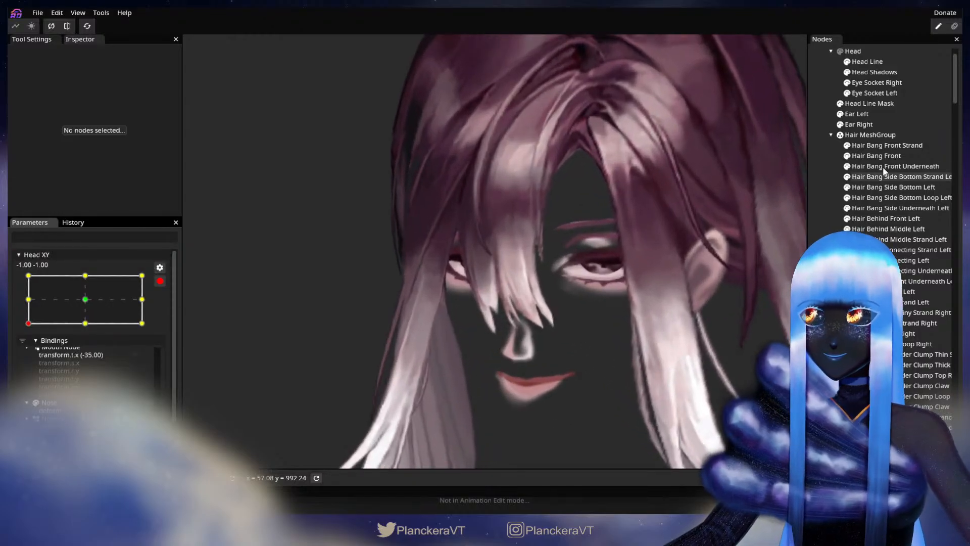
{"action": "left_click", "coordinate": [876, 155]}
{"action": "scroll", "coordinate": [632, 350], "scroll_direction": "up", "scroll_amount": 2}
{"action": "scroll", "coordinate": [596, 411], "scroll_direction": "up", "scroll_amount": 2}
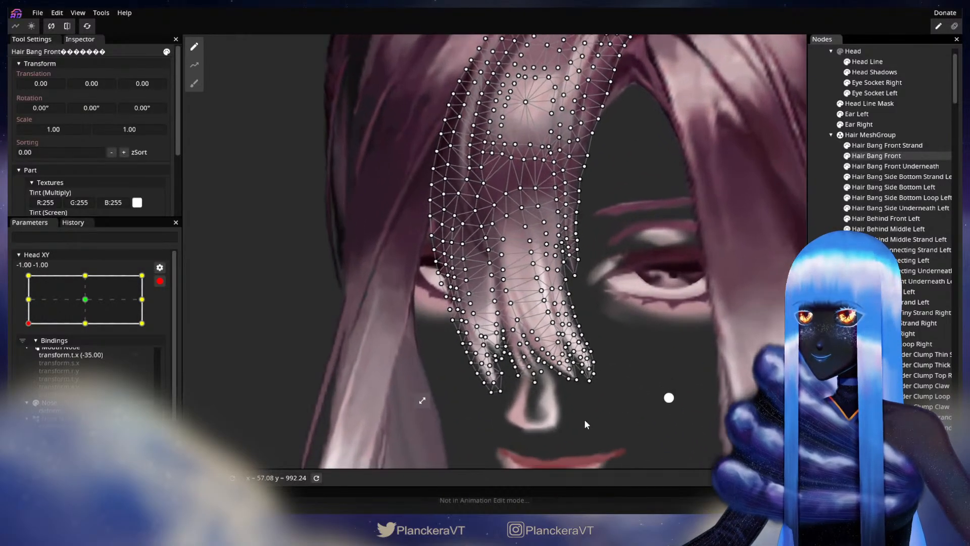
{"action": "left_click", "coordinate": [192, 86]}
{"action": "scroll", "coordinate": [348, 352], "scroll_direction": "up", "scroll_amount": 2}
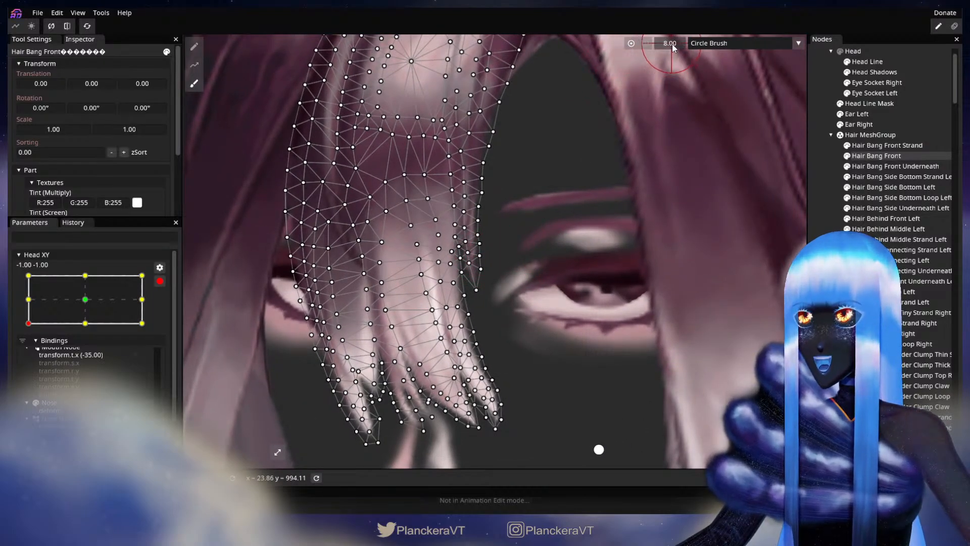
{"action": "left_click_drag", "start_coordinate": [672, 44], "coordinate": [675, 44]}
{"action": "scroll", "coordinate": [649, 227], "scroll_direction": "up", "scroll_amount": 1}
{"action": "left_click_drag", "start_coordinate": [643, 253], "coordinate": [751, 207]}
{"action": "scroll", "coordinate": [478, 282], "scroll_direction": "up", "scroll_amount": 1}
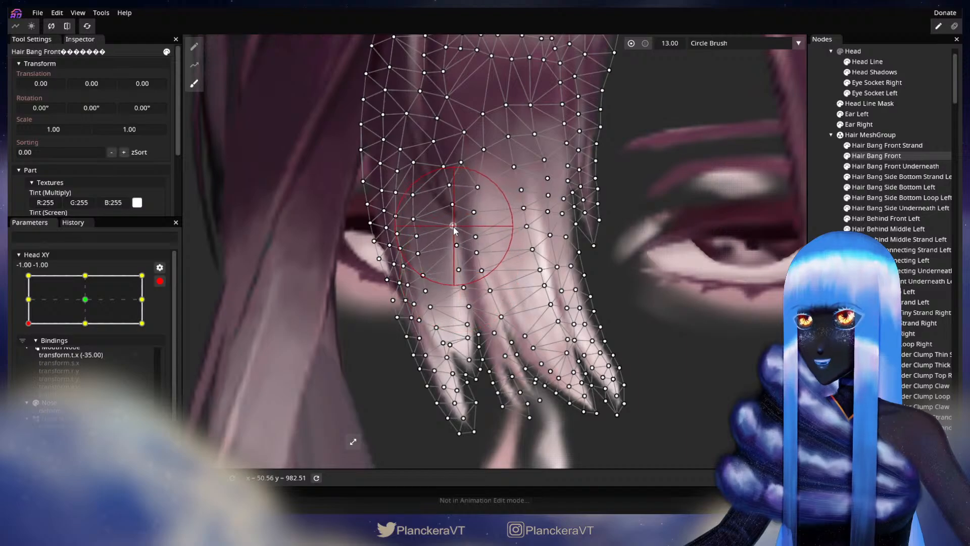
{"action": "left_click_drag", "start_coordinate": [462, 265], "coordinate": [500, 234]}
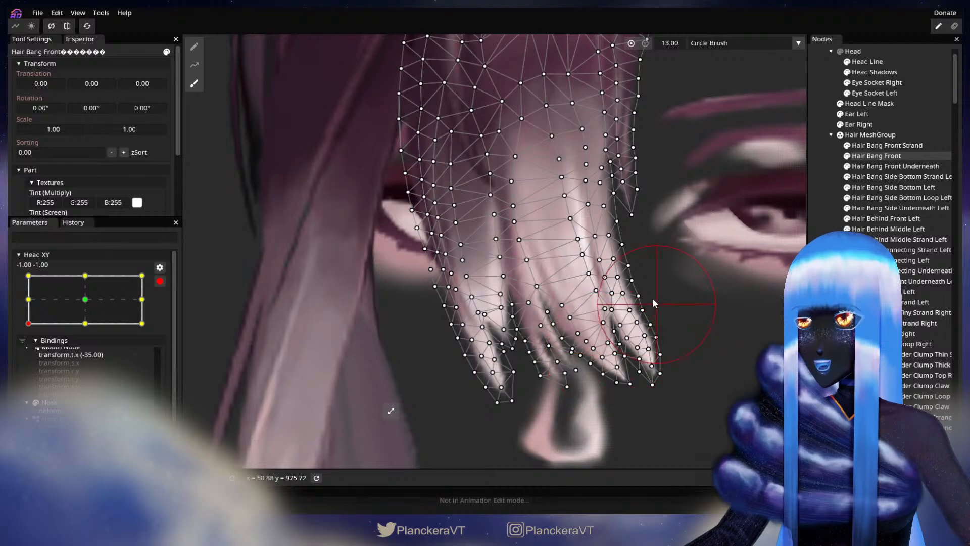
{"action": "left_click", "coordinate": [826, 268]}
{"action": "scroll", "coordinate": [647, 387], "scroll_direction": "down", "scroll_amount": 6}
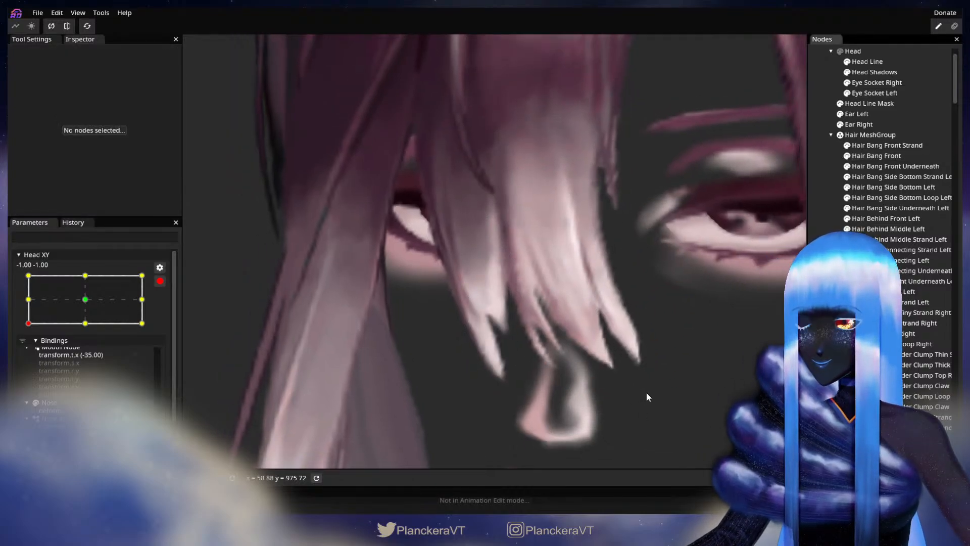
Step: Test how the reshaped bang follows head motion near Head XY -1.00, -1.00, and re-arm that keypoint
{"action": "scroll", "coordinate": [647, 385], "scroll_direction": "down", "scroll_amount": 5}
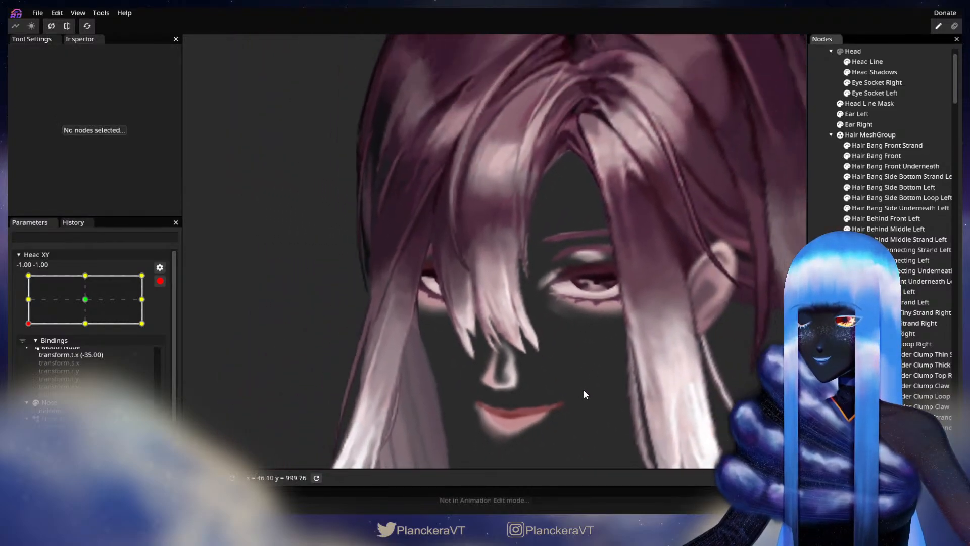
{"action": "scroll", "coordinate": [579, 399], "scroll_direction": "down", "scroll_amount": 1}
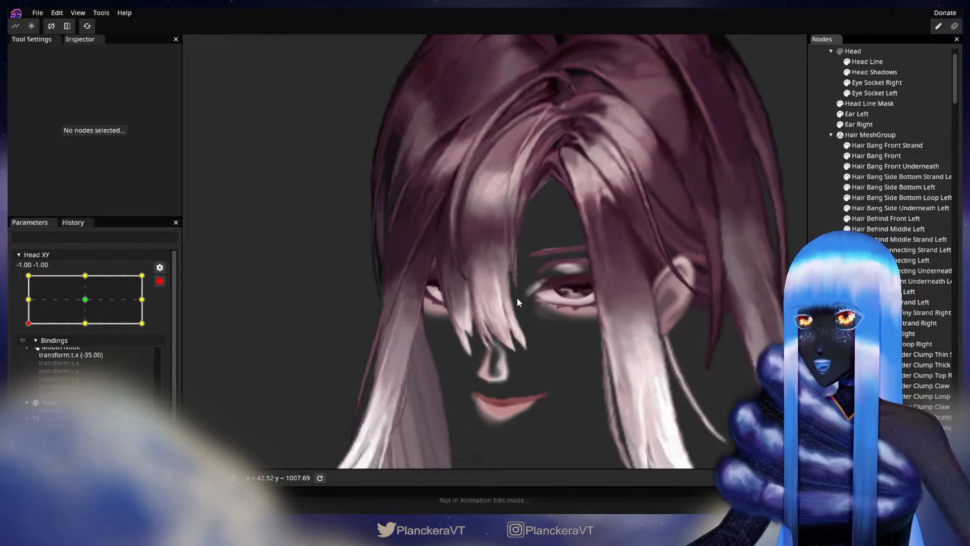
{"action": "left_click", "coordinate": [160, 281]}
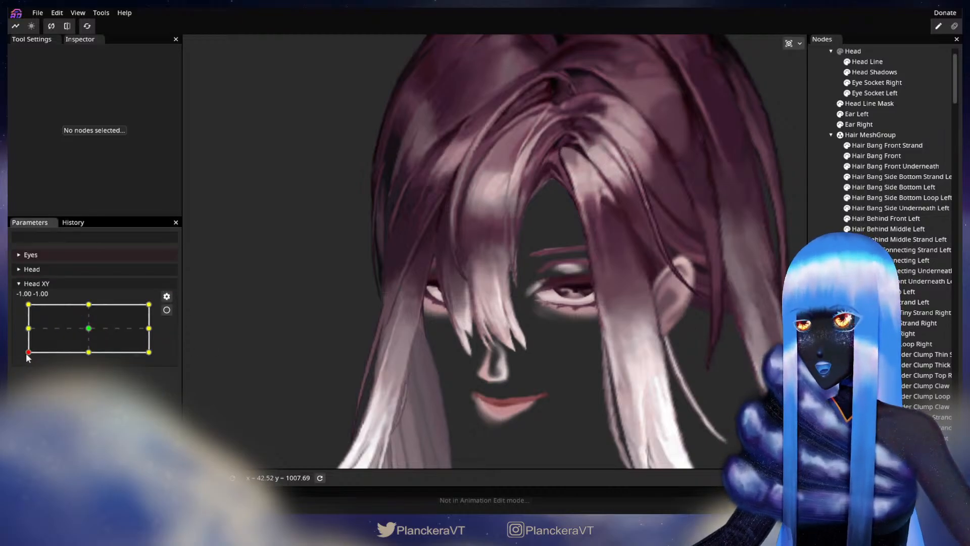
{"action": "mouse_move", "coordinate": [28, 355]}
{"action": "left_mouse_down"}
{"action": "mouse_move", "coordinate": [20, 346]}
{"action": "mouse_move", "coordinate": [22, 354]}
{"action": "left_mouse_up"}
{"action": "left_click", "coordinate": [167, 309]}
Step: Refine the rightmost lower tips of Hair Bang Front's mesh with the Circle Brush at size 13.00
{"action": "scroll", "coordinate": [404, 384], "scroll_direction": "up", "scroll_amount": 5}
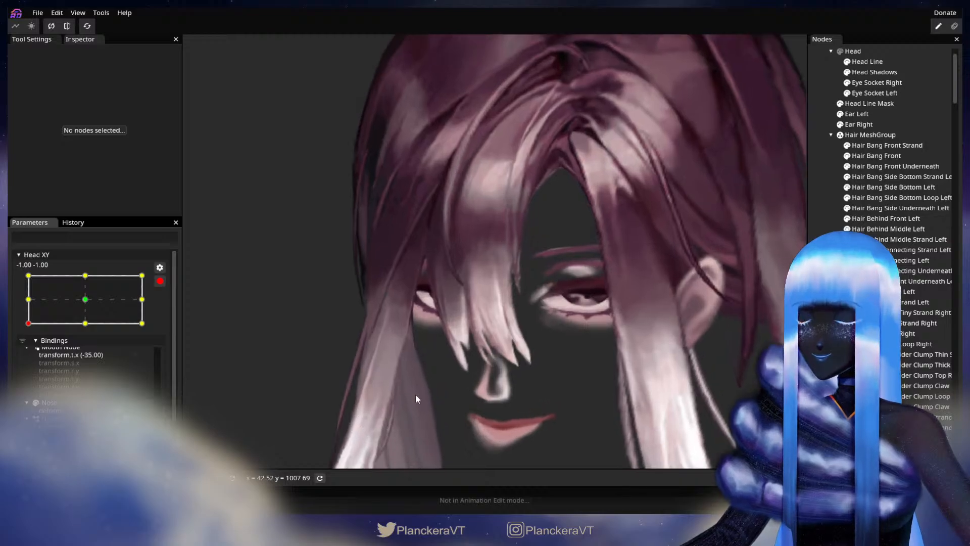
{"action": "left_click", "coordinate": [876, 156]}
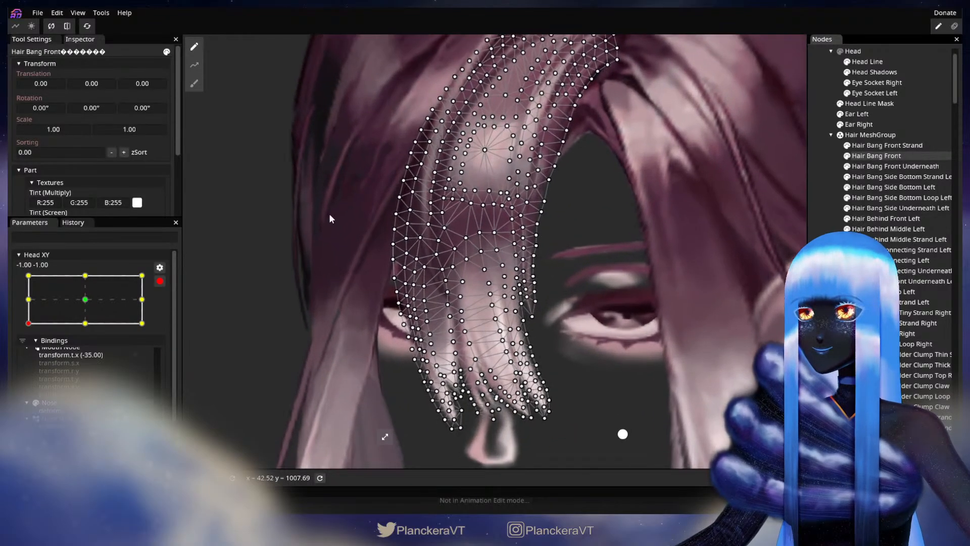
{"action": "left_click", "coordinate": [194, 83]}
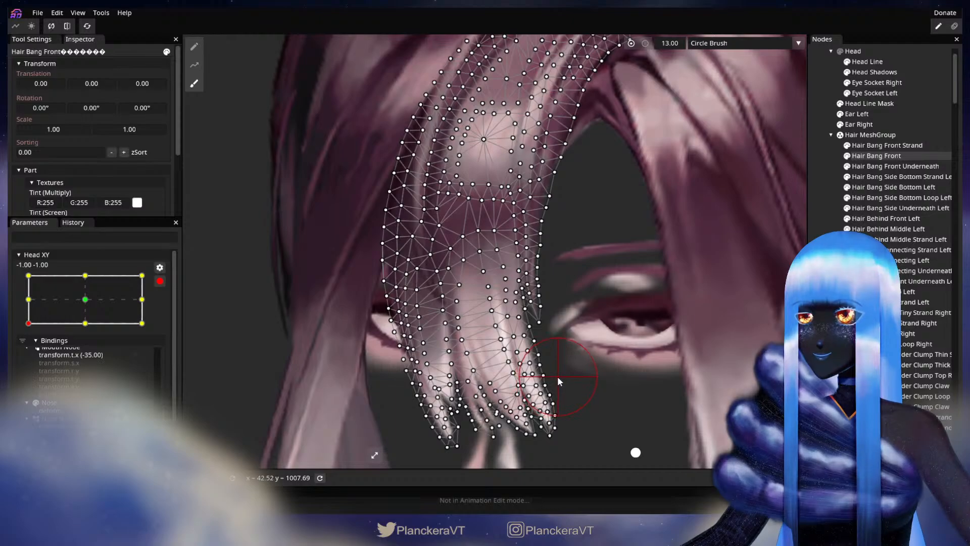
{"action": "left_click", "coordinate": [821, 364]}
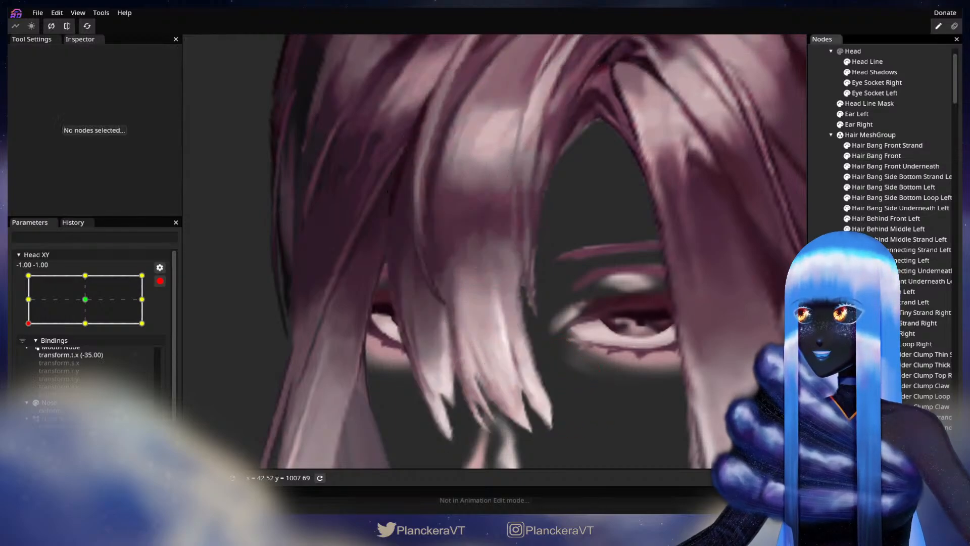
Step: Review the full hairstyle, test the bang's motion around the Head XY -1.00, -1.00 corner, and arm the keypoint again
{"action": "scroll", "coordinate": [607, 397], "scroll_direction": "down", "scroll_amount": 5}
{"action": "scroll", "coordinate": [605, 397], "scroll_direction": "down", "scroll_amount": 4}
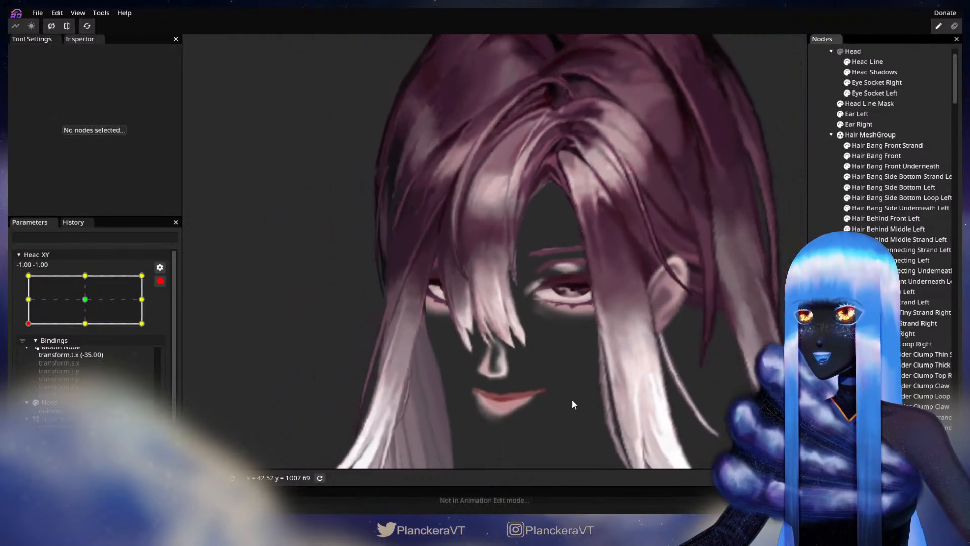
{"action": "left_click", "coordinate": [160, 281]}
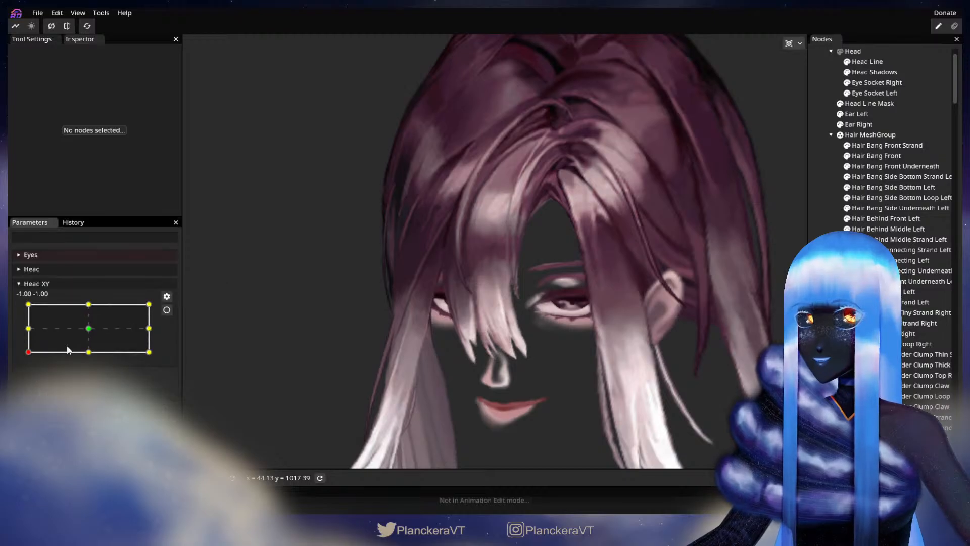
{"action": "mouse_move", "coordinate": [29, 353]}
{"action": "left_mouse_down"}
{"action": "mouse_move", "coordinate": [23, 327]}
{"action": "mouse_move", "coordinate": [20, 359]}
{"action": "left_mouse_up"}
{"action": "left_click", "coordinate": [167, 310]}
Step: Adjust the lower left edge of Hair Bang Front beside the covered eye with the size 13.00 Circle Brush
{"action": "scroll", "coordinate": [399, 313], "scroll_direction": "up", "scroll_amount": 5}
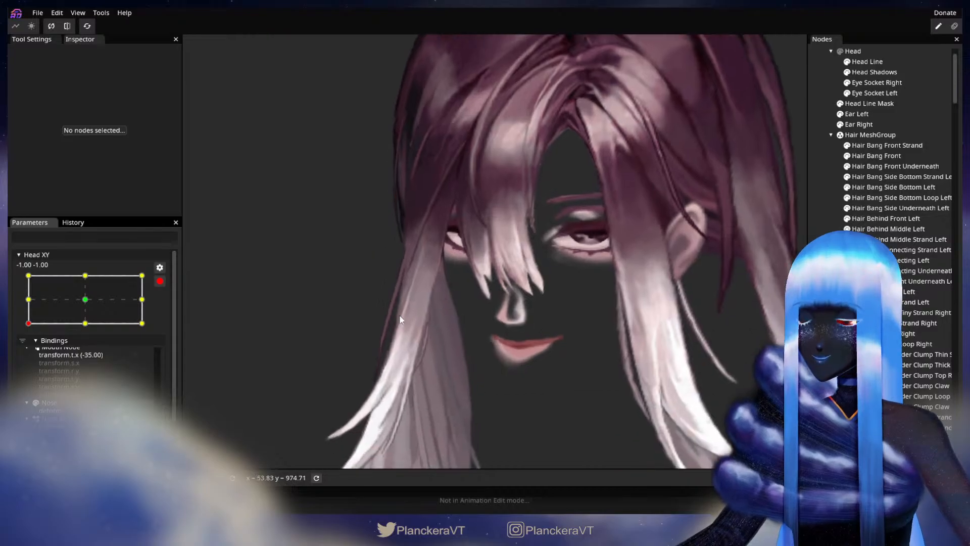
{"action": "left_click", "coordinate": [876, 156]}
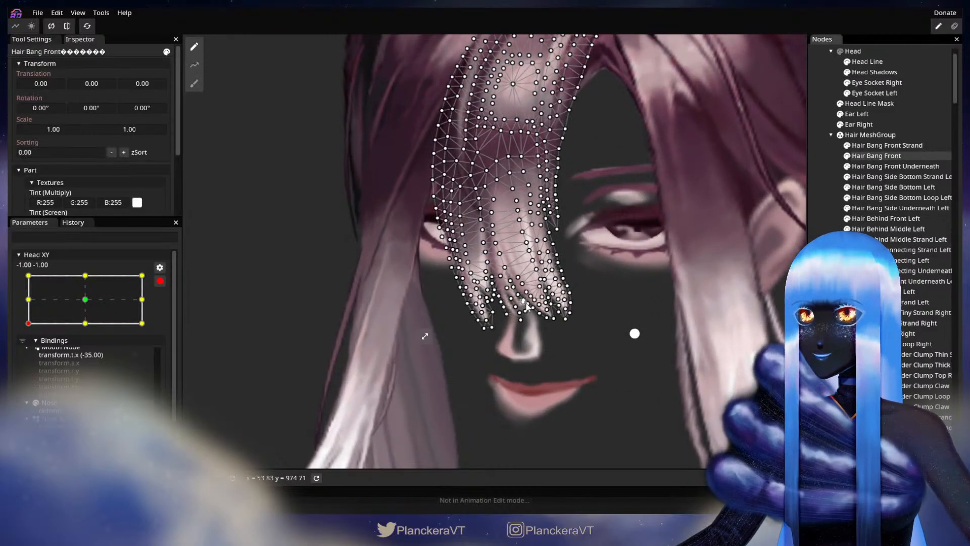
{"action": "scroll", "coordinate": [453, 148], "scroll_direction": "up", "scroll_amount": 2}
{"action": "left_click", "coordinate": [196, 89]}
{"action": "scroll", "coordinate": [470, 273], "scroll_direction": "up", "scroll_amount": 1}
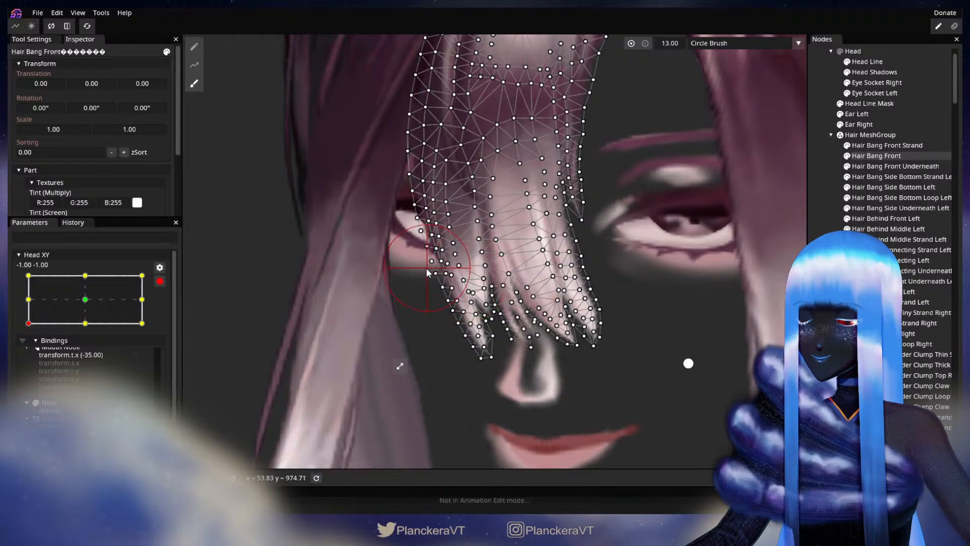
{"action": "left_click", "coordinate": [831, 265]}
Step: Check the bang's edge in motion near Head XY -1.00, -1.00 and re-arm the corner keypoint
{"action": "scroll", "coordinate": [606, 316], "scroll_direction": "down", "scroll_amount": 4}
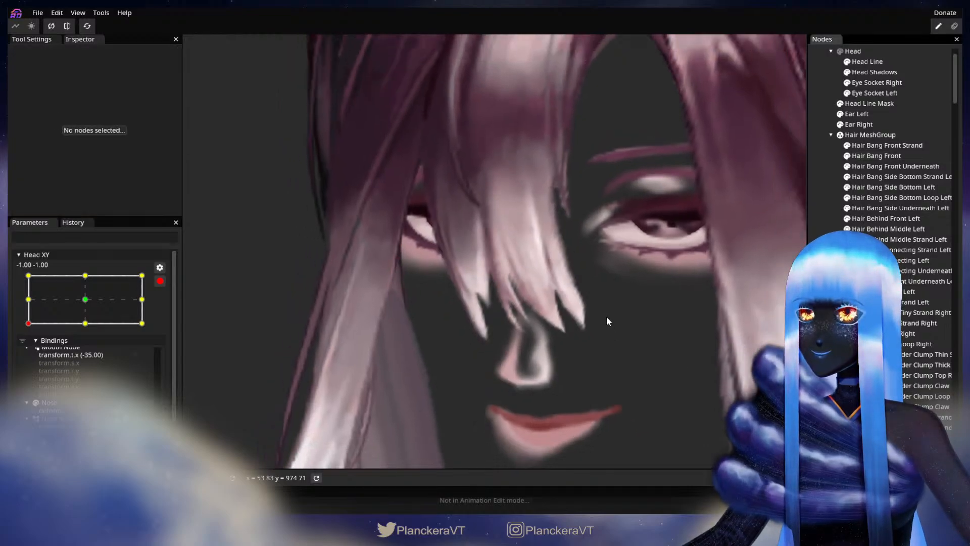
{"action": "scroll", "coordinate": [602, 314], "scroll_direction": "down", "scroll_amount": 5}
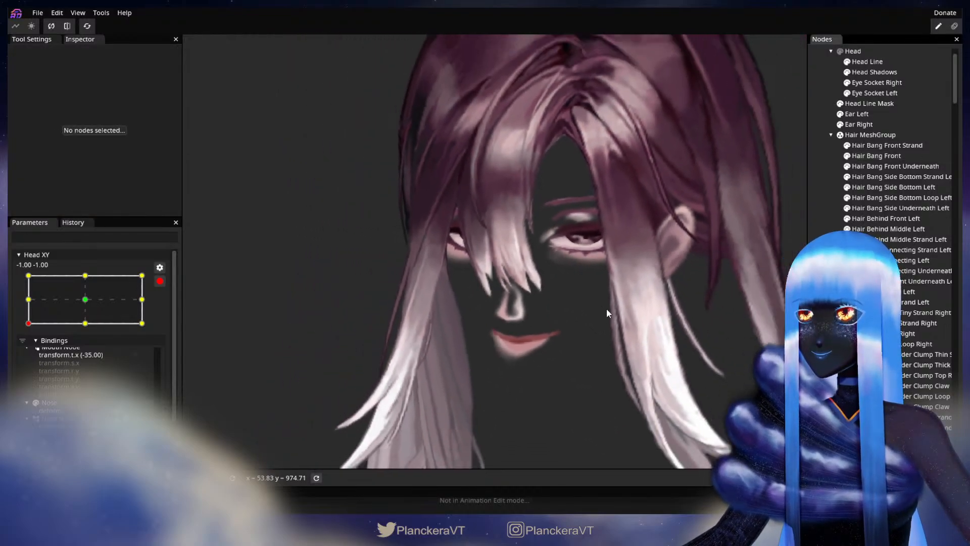
{"action": "left_click", "coordinate": [160, 281]}
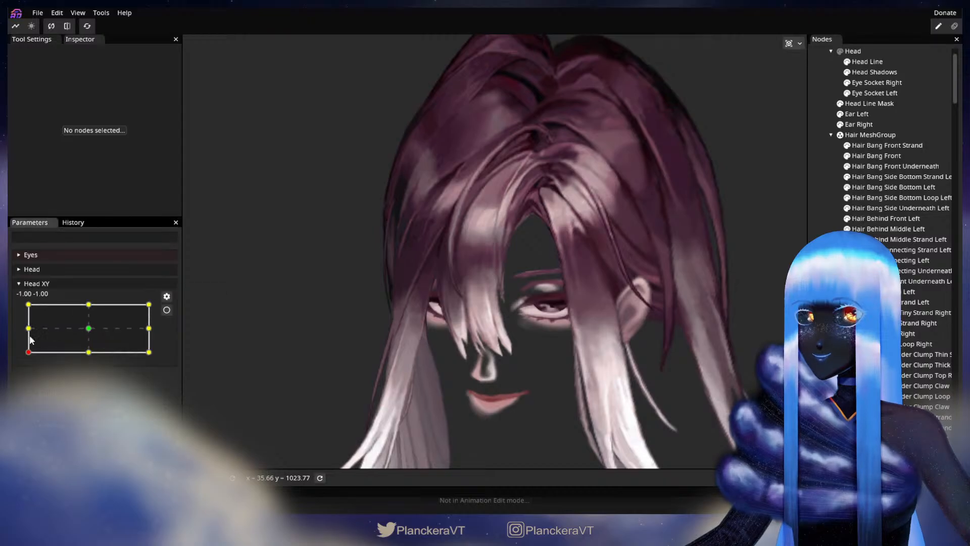
{"action": "mouse_move", "coordinate": [28, 355]}
{"action": "left_mouse_down"}
{"action": "mouse_move", "coordinate": [24, 328]}
{"action": "mouse_move", "coordinate": [22, 354]}
{"action": "left_mouse_up"}
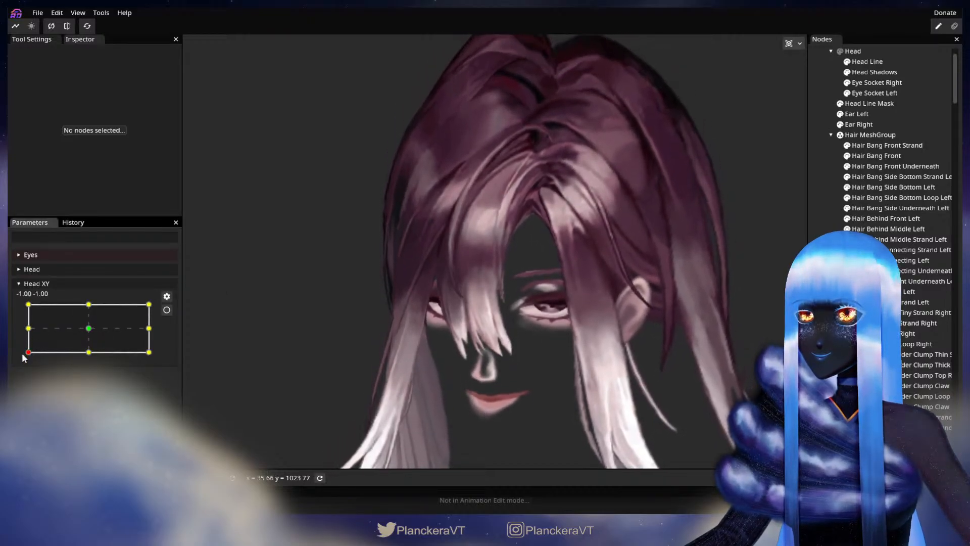
{"action": "left_click", "coordinate": [166, 309]}
Step: Reshape the middle lower strands of Hair Bang Front with the size 13.00 Circle Brush at the -1.00, -1.00 keypoint
{"action": "scroll", "coordinate": [506, 399], "scroll_direction": "up", "scroll_amount": 5}
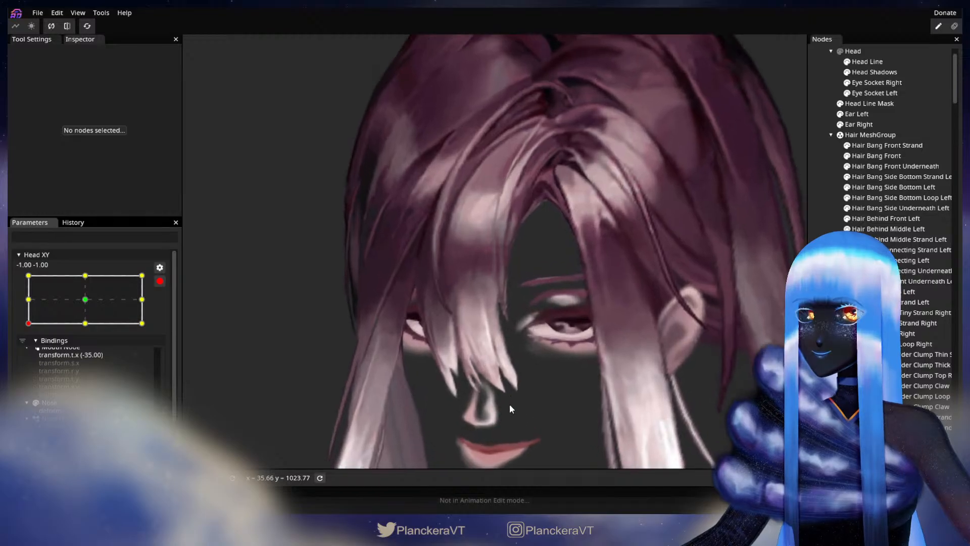
{"action": "left_click", "coordinate": [876, 155]}
{"action": "scroll", "coordinate": [520, 342], "scroll_direction": "up", "scroll_amount": 2}
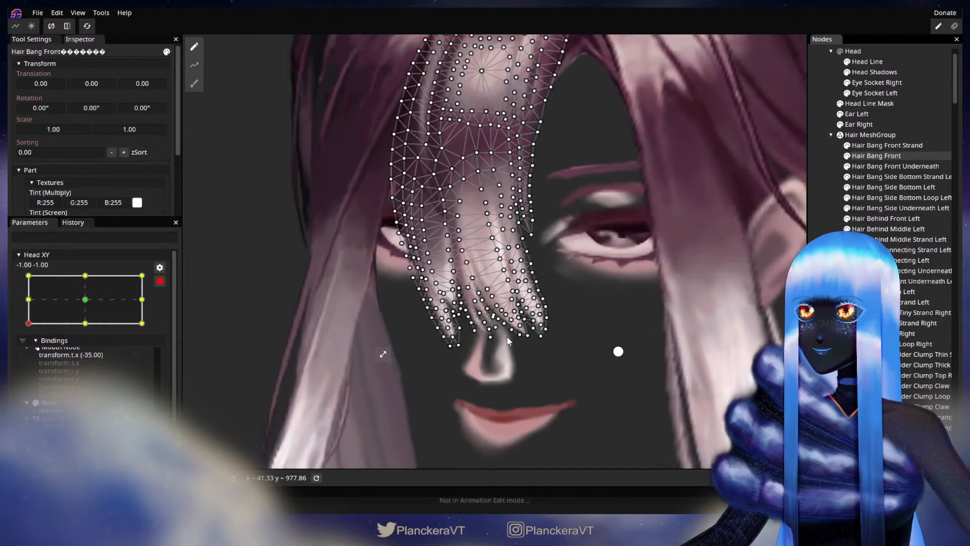
{"action": "scroll", "coordinate": [474, 273], "scroll_direction": "up", "scroll_amount": 2}
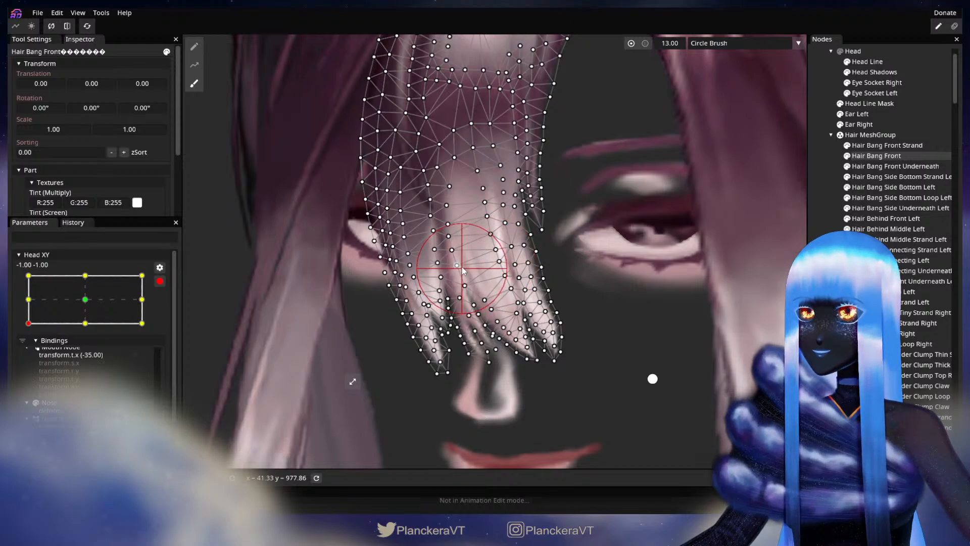
{"action": "left_click", "coordinate": [826, 243]}
Step: Test the middle strands' movement around Head XY -1.00, -1.00, and arm the keypoint for further editing
{"action": "scroll", "coordinate": [556, 349], "scroll_direction": "down", "scroll_amount": 4}
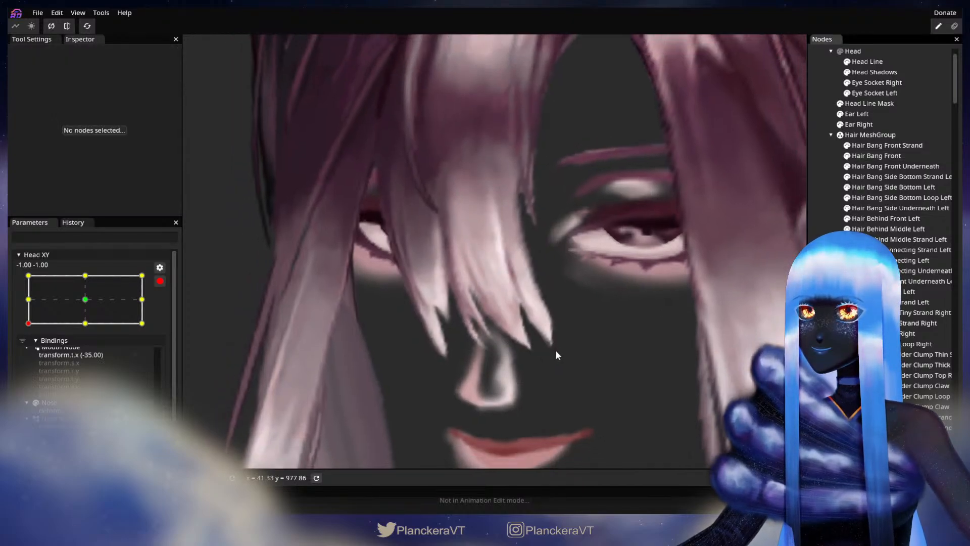
{"action": "scroll", "coordinate": [554, 343], "scroll_direction": "down", "scroll_amount": 3}
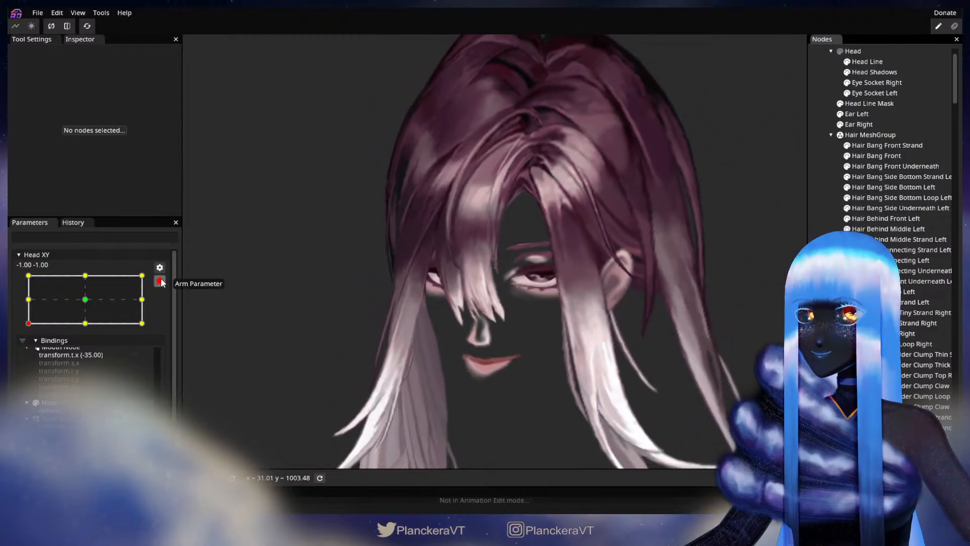
{"action": "left_click", "coordinate": [160, 281]}
{"action": "mouse_move", "coordinate": [27, 356]}
{"action": "left_mouse_down"}
{"action": "mouse_move", "coordinate": [23, 325]}
{"action": "mouse_move", "coordinate": [16, 344]}
{"action": "mouse_move", "coordinate": [29, 355]}
{"action": "left_mouse_up"}
{"action": "left_click", "coordinate": [166, 310]}
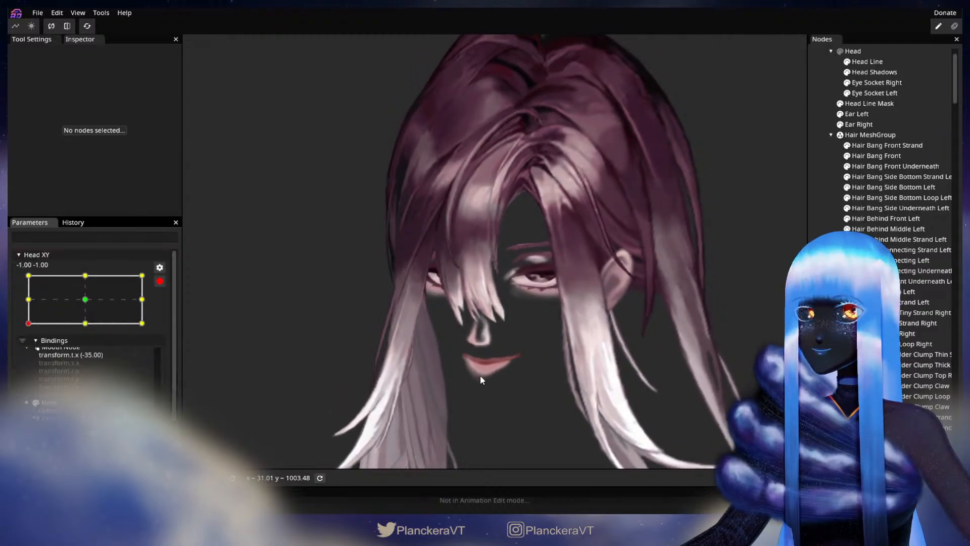
Step: Push Hair Bang Front's central tips above the nose slightly down and to the right with the size 13.00 Circle Brush
{"action": "scroll", "coordinate": [465, 369], "scroll_direction": "up", "scroll_amount": 4}
{"action": "scroll", "coordinate": [472, 379], "scroll_direction": "up", "scroll_amount": 3}
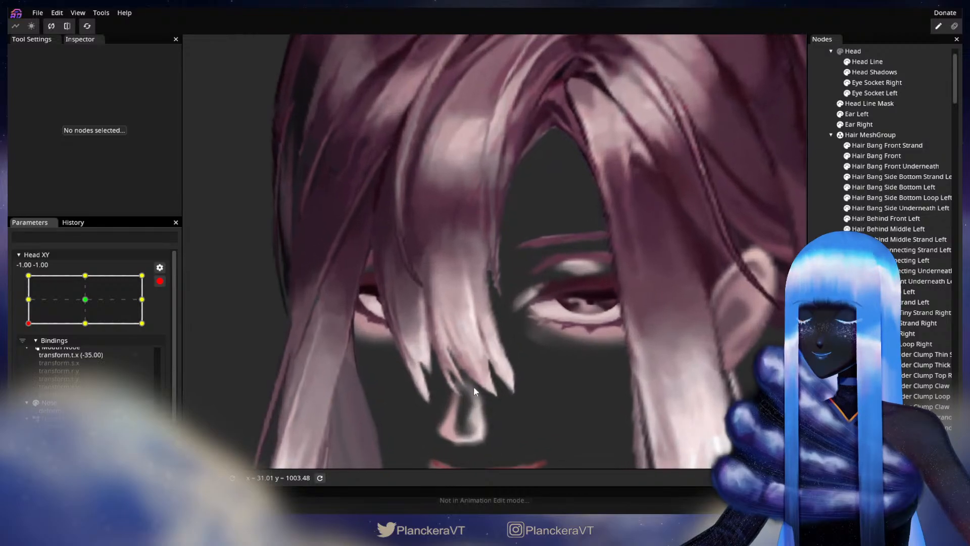
{"action": "left_click", "coordinate": [527, 298]}
{"action": "scroll", "coordinate": [527, 299], "scroll_direction": "up", "scroll_amount": 3}
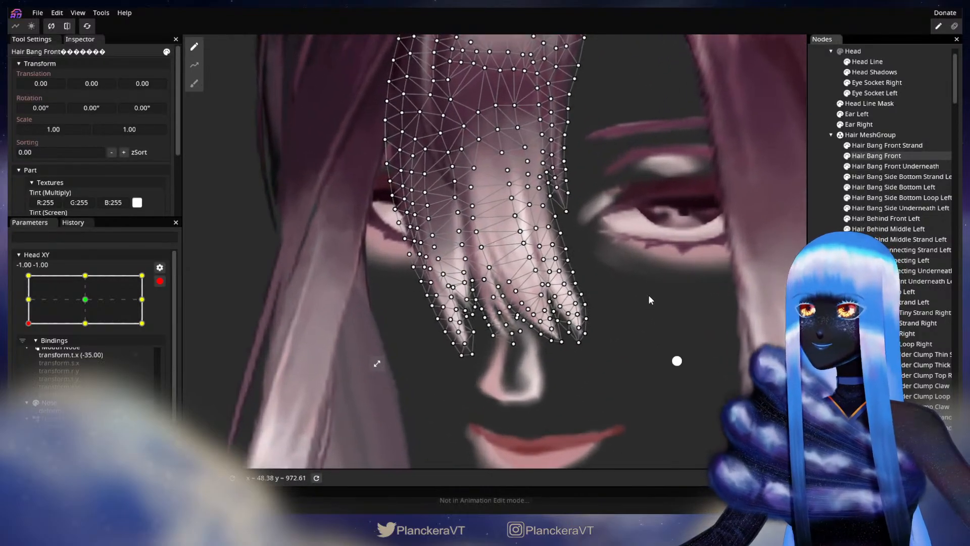
{"action": "left_click", "coordinate": [194, 83]}
{"action": "scroll", "coordinate": [395, 323], "scroll_direction": "up", "scroll_amount": 1}
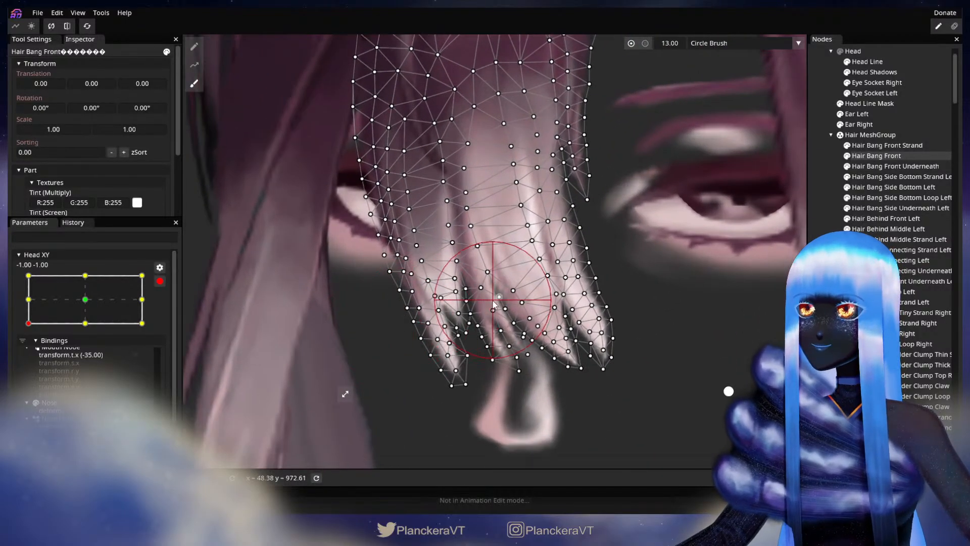
{"action": "left_click_drag", "start_coordinate": [495, 297], "coordinate": [531, 342]}
{"action": "left_click", "coordinate": [768, 305]}
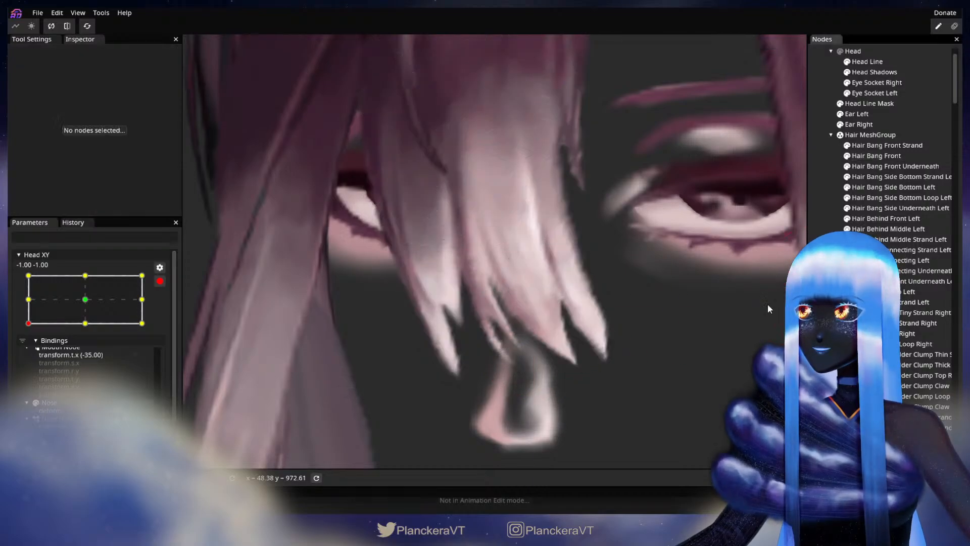
Step: Review the whole hairstyle, repeatedly test head motion near Head XY -1.00, -1.00, and re-arm that keypoint
{"action": "scroll", "coordinate": [673, 363], "scroll_direction": "down", "scroll_amount": 3}
{"action": "scroll", "coordinate": [666, 353], "scroll_direction": "down", "scroll_amount": 3}
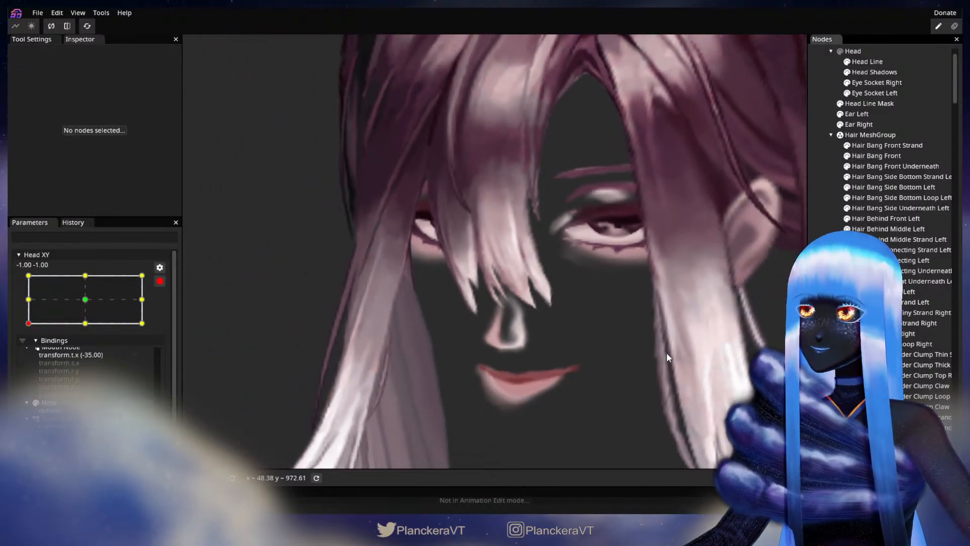
{"action": "scroll", "coordinate": [636, 362], "scroll_direction": "down", "scroll_amount": 3}
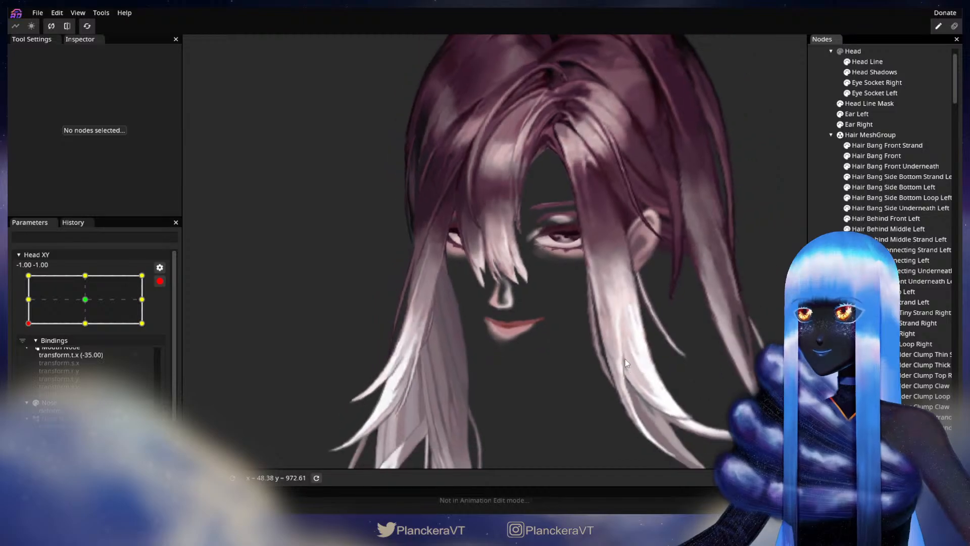
{"action": "scroll", "coordinate": [617, 352], "scroll_direction": "down", "scroll_amount": 2}
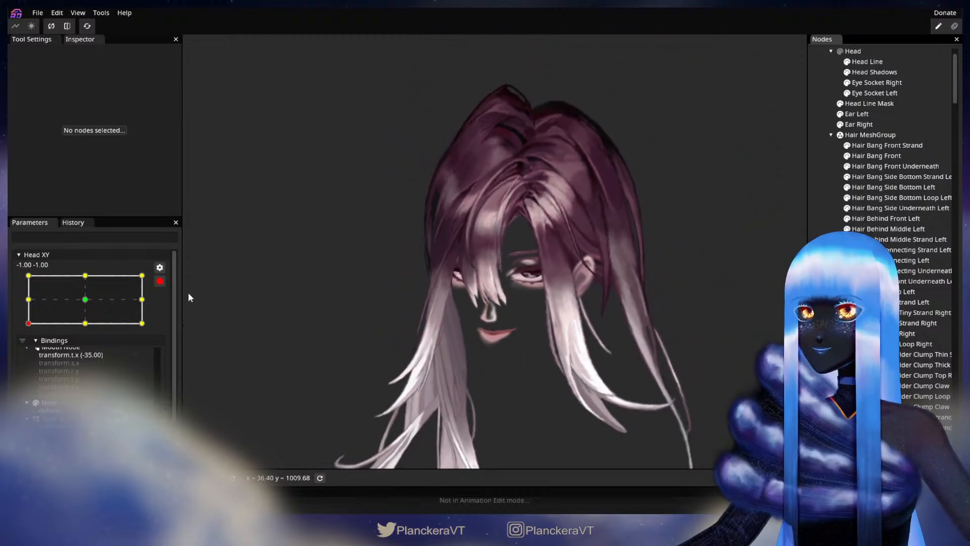
{"action": "left_click", "coordinate": [160, 281]}
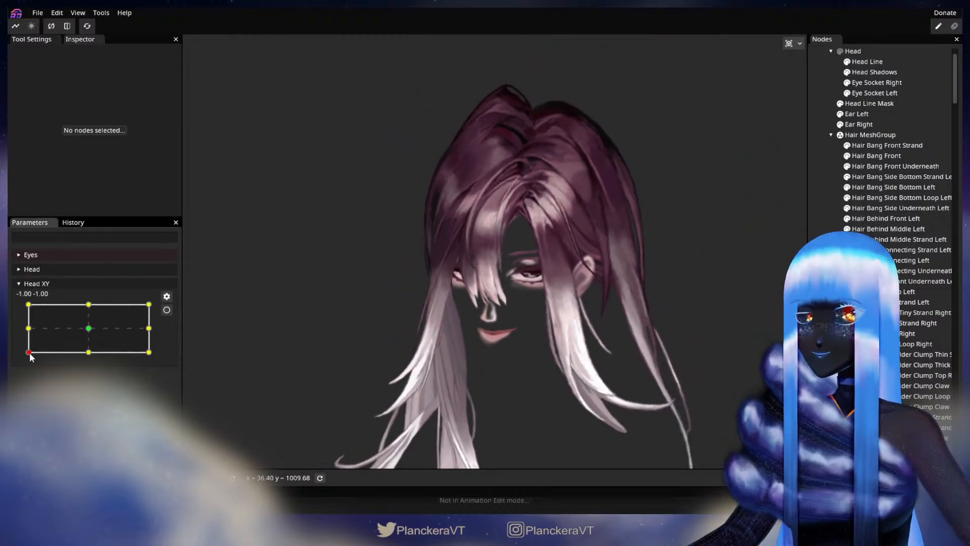
{"action": "mouse_move", "coordinate": [29, 353]}
{"action": "left_mouse_down"}
{"action": "mouse_move", "coordinate": [27, 325]}
{"action": "mouse_move", "coordinate": [21, 356]}
{"action": "left_mouse_up"}
{"action": "scroll", "coordinate": [430, 310], "scroll_direction": "up", "scroll_amount": 3}
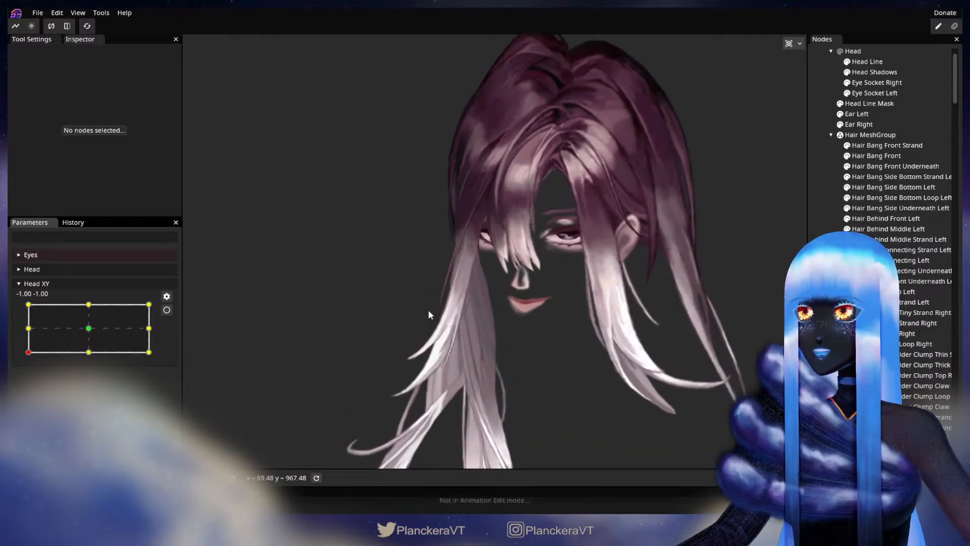
{"action": "mouse_move", "coordinate": [26, 357]}
{"action": "left_mouse_down"}
{"action": "mouse_move", "coordinate": [23, 333]}
{"action": "mouse_move", "coordinate": [21, 357]}
{"action": "left_mouse_up"}
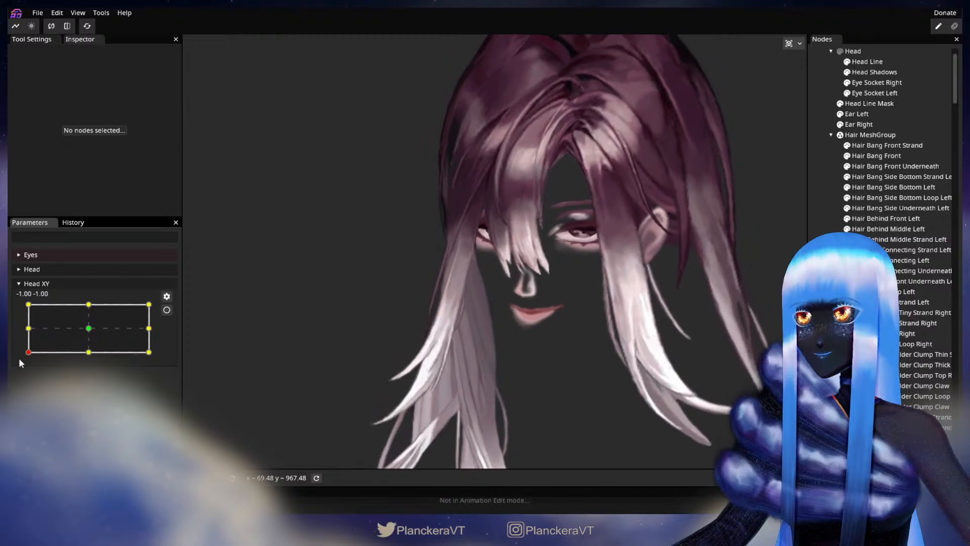
{"action": "left_click", "coordinate": [166, 310]}
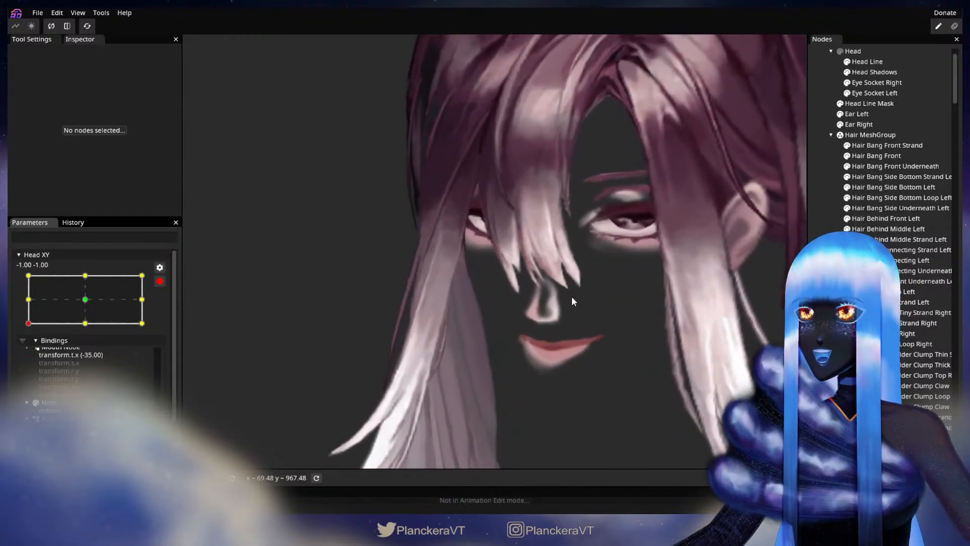
Step: Examine Hair Bang Front's lower strands and mesh up close, and the whole hairstyle, at the -1.00, -1.00 keypoint
{"action": "scroll", "coordinate": [572, 302], "scroll_direction": "up", "scroll_amount": 4}
{"action": "left_click_drag", "start_coordinate": [498, 357], "coordinate": [623, 331]}
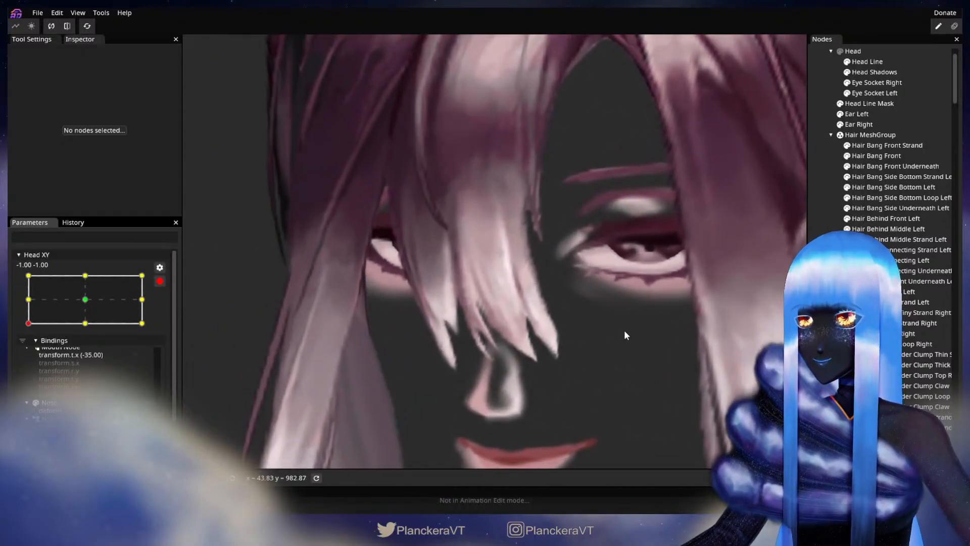
{"action": "scroll", "coordinate": [624, 331], "scroll_direction": "up", "scroll_amount": 1}
{"action": "left_click", "coordinate": [905, 156]}
{"action": "scroll", "coordinate": [603, 326], "scroll_direction": "up", "scroll_amount": 1}
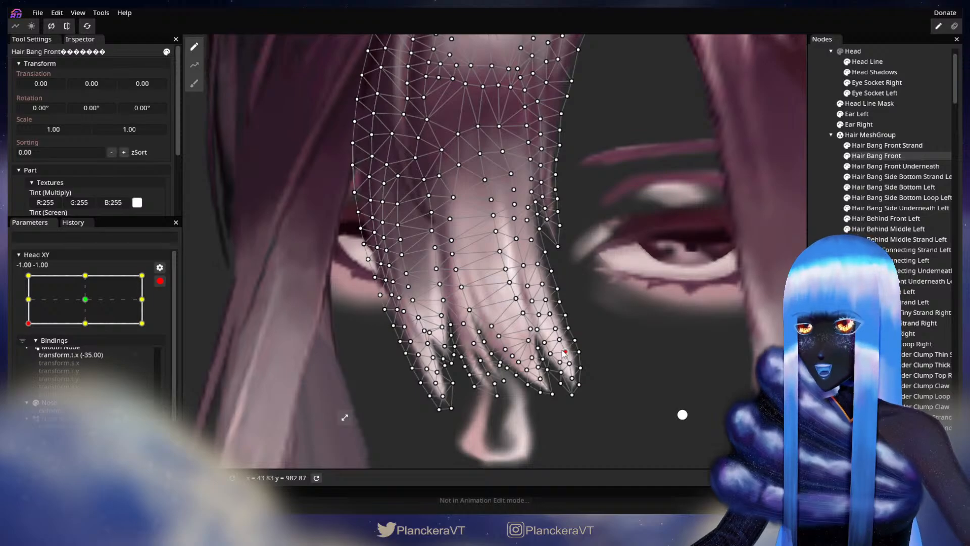
{"action": "left_click", "coordinate": [820, 324]}
{"action": "scroll", "coordinate": [602, 262], "scroll_direction": "down", "scroll_amount": 3}
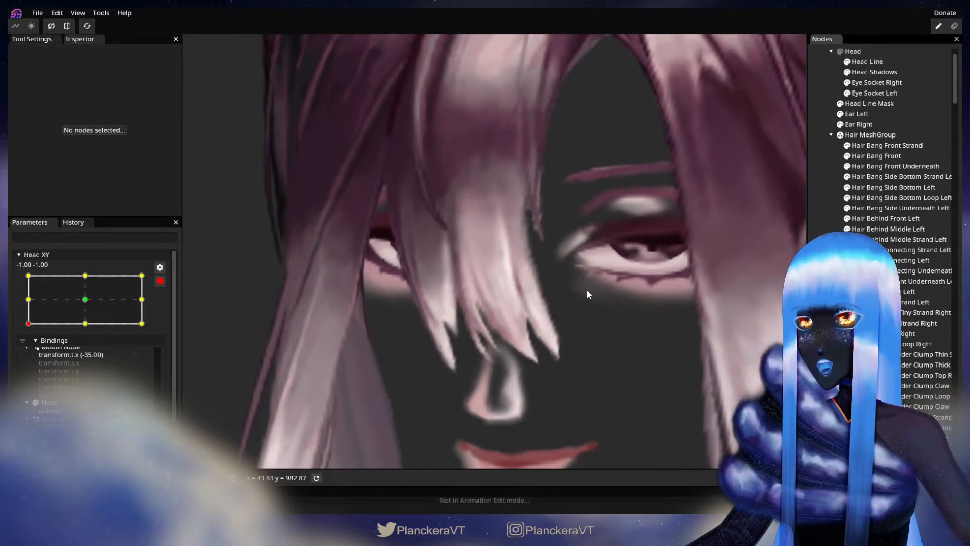
{"action": "scroll", "coordinate": [601, 297], "scroll_direction": "down", "scroll_amount": 5}
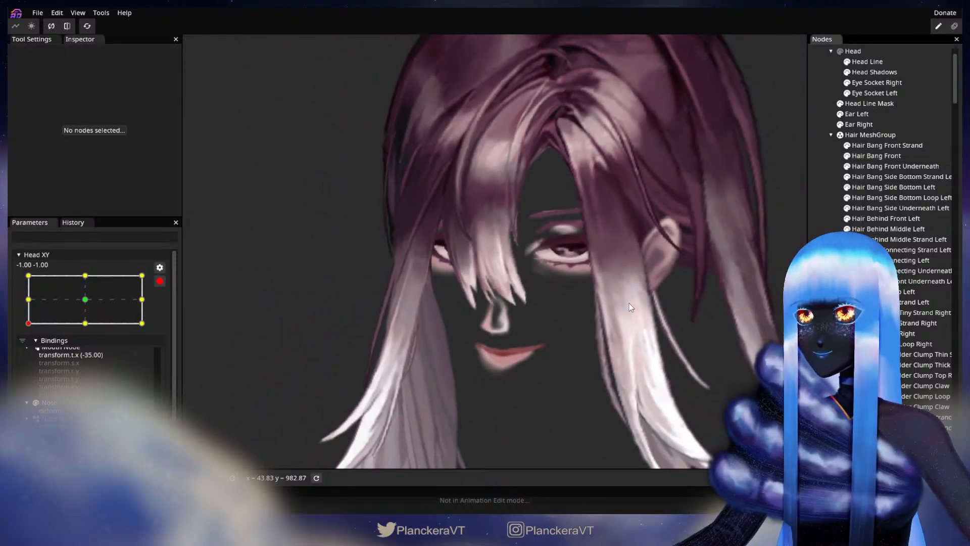
{"action": "scroll", "coordinate": [631, 287], "scroll_direction": "down", "scroll_amount": 2}
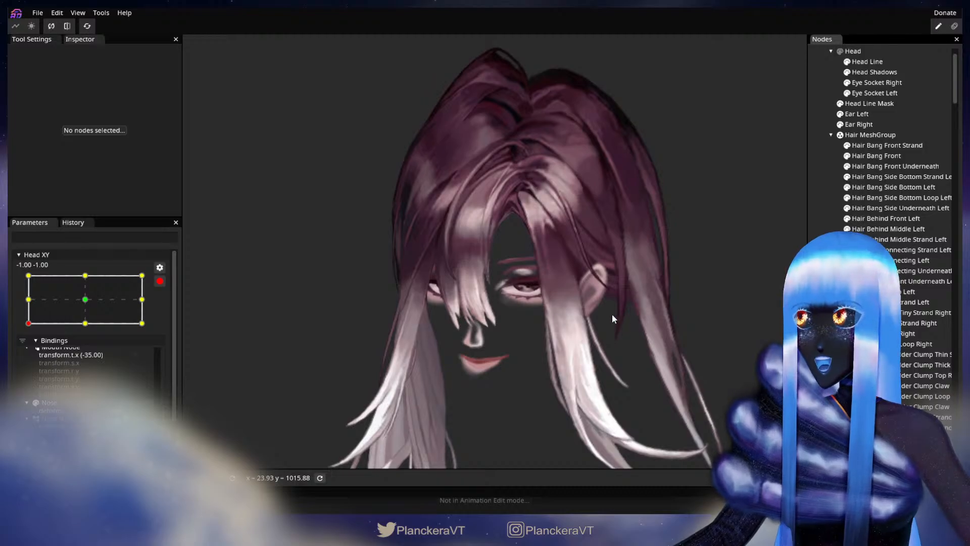
{"action": "left_click_drag", "start_coordinate": [605, 314], "coordinate": [648, 335]}
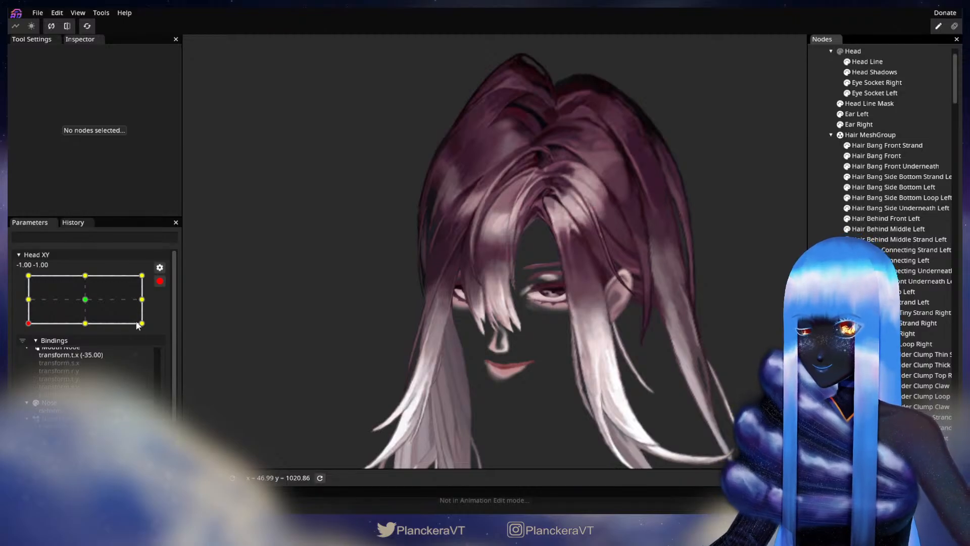
Step: Disarm the keypoint and test the hair's movement around Head XY -1.00, -1.00 and up to -1.00, 1.00
{"action": "left_click", "coordinate": [160, 281]}
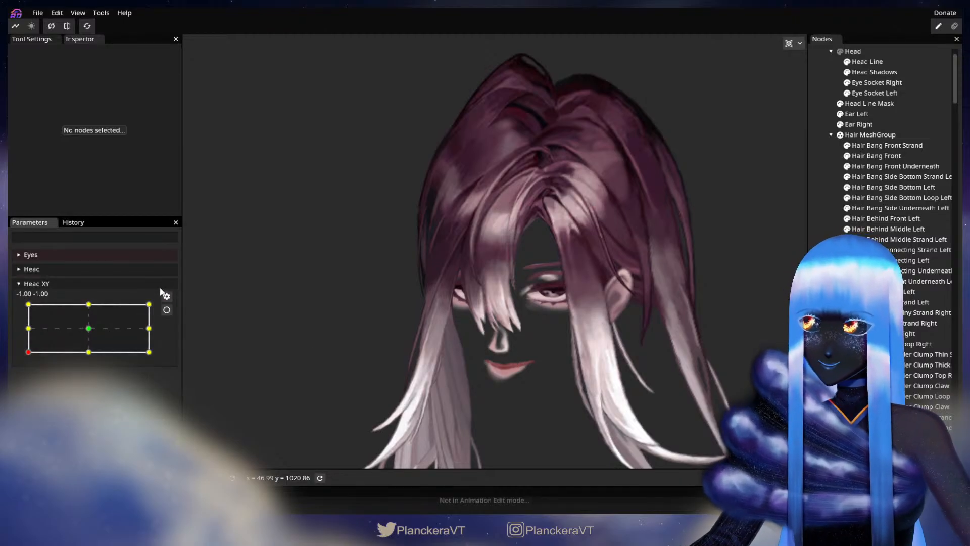
{"action": "scroll", "coordinate": [395, 401], "scroll_direction": "up", "scroll_amount": 1}
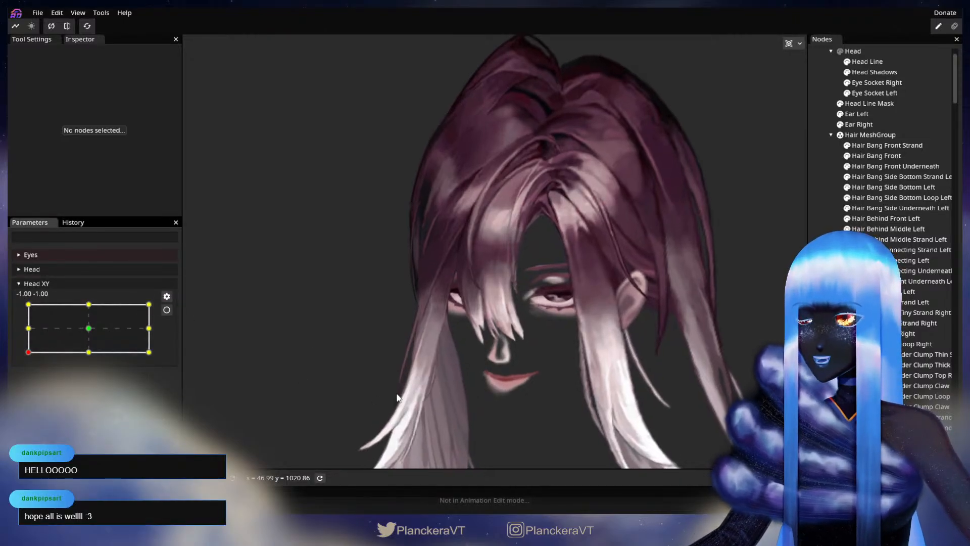
{"action": "left_click_drag", "start_coordinate": [391, 388], "coordinate": [304, 352]}
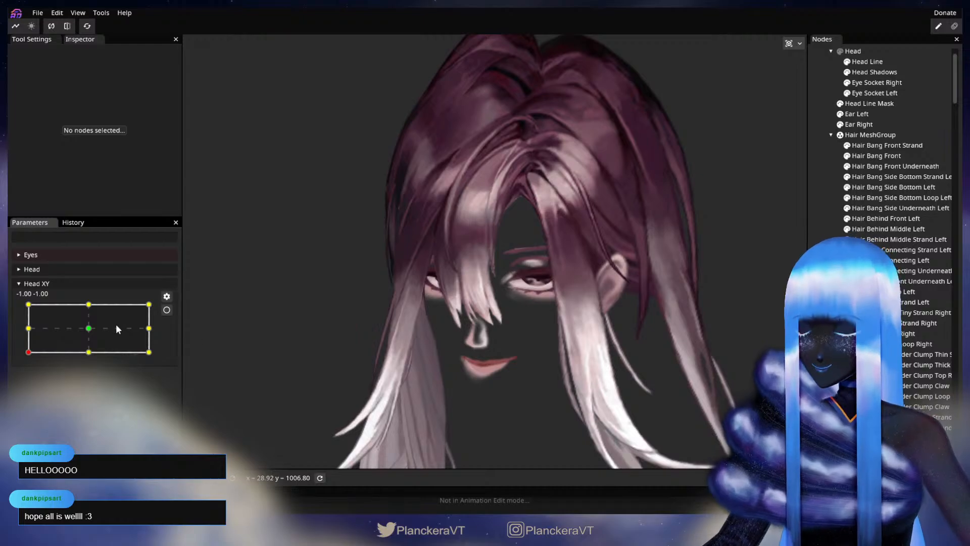
{"action": "mouse_move", "coordinate": [29, 352]}
{"action": "left_mouse_down"}
{"action": "mouse_move", "coordinate": [30, 314]}
{"action": "mouse_move", "coordinate": [31, 353]}
{"action": "left_mouse_up"}
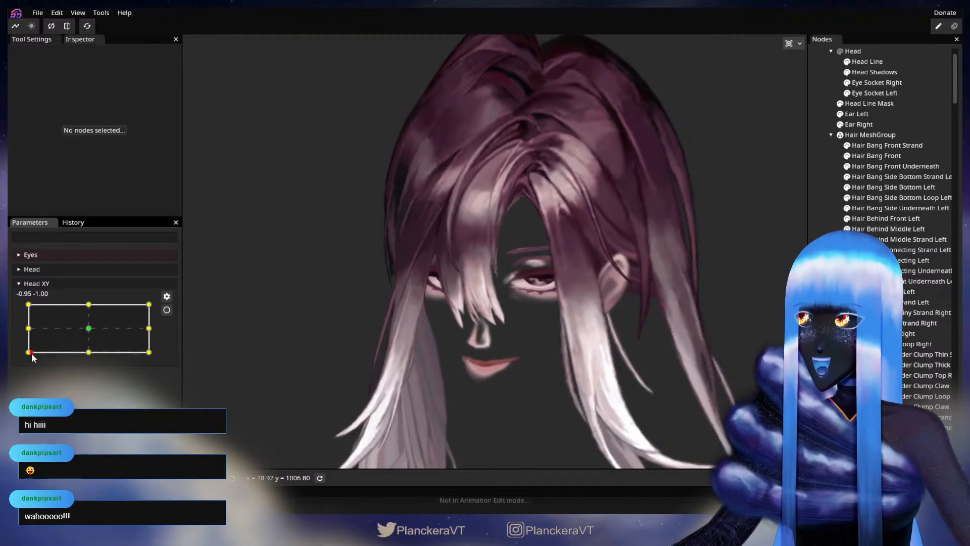
{"action": "left_click_drag", "start_coordinate": [32, 355], "coordinate": [23, 355]}
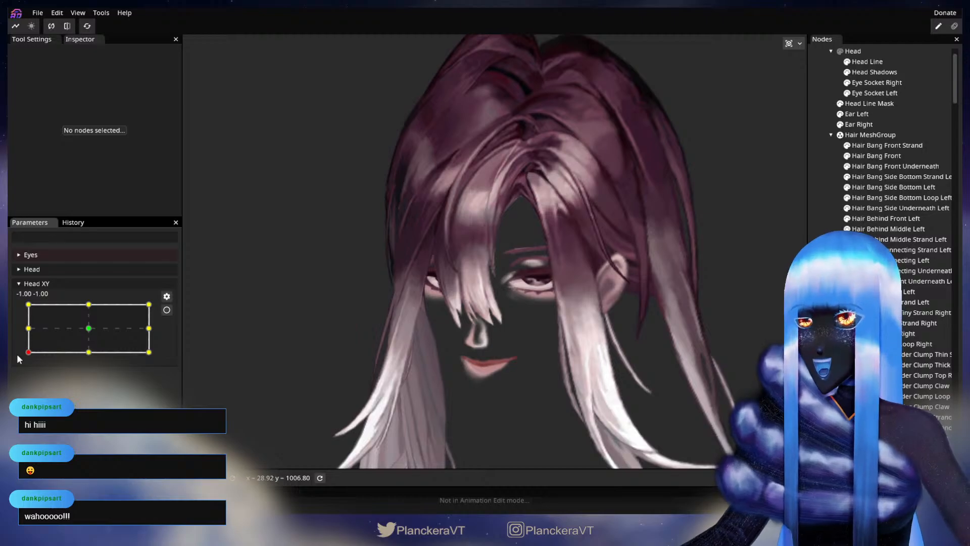
{"action": "left_click_drag", "start_coordinate": [17, 355], "coordinate": [22, 305]}
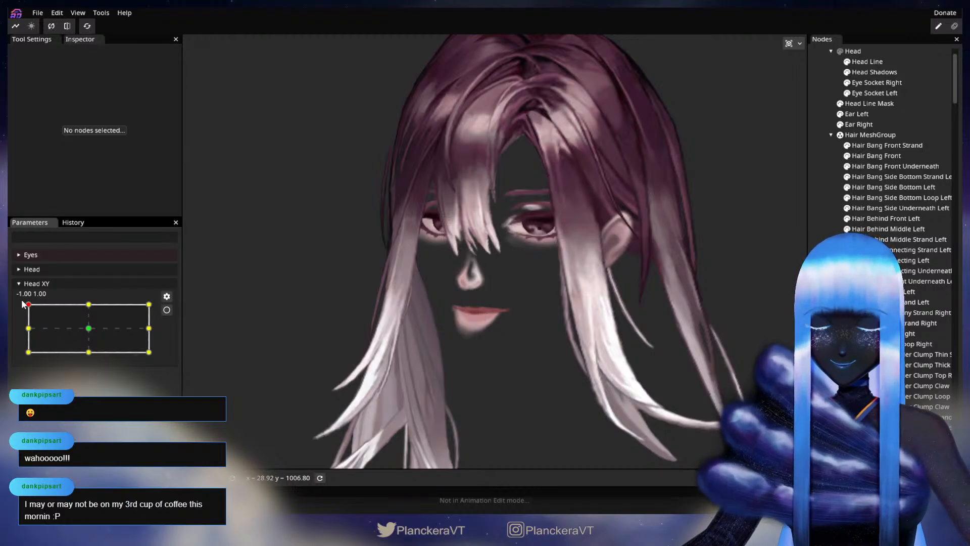
Step: Arm the Head XY -1.00, 1.00 keypoint and examine Hair Bang Front's mesh and strand tips, both up close and within the whole hairstyle
{"action": "left_click", "coordinate": [167, 310]}
{"action": "scroll", "coordinate": [439, 281], "scroll_direction": "up", "scroll_amount": 4}
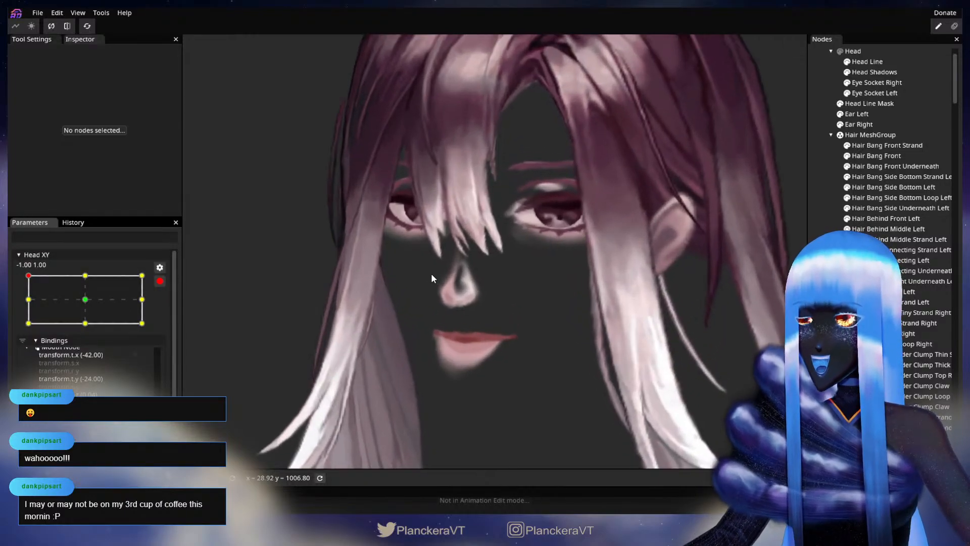
{"action": "scroll", "coordinate": [431, 277], "scroll_direction": "up", "scroll_amount": 4}
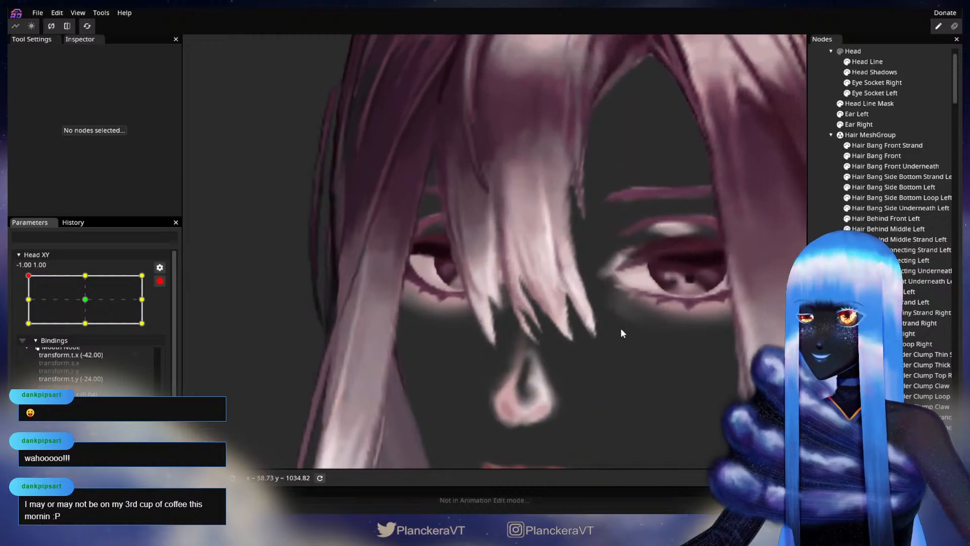
{"action": "left_click", "coordinate": [877, 155]}
{"action": "scroll", "coordinate": [714, 281], "scroll_direction": "up", "scroll_amount": 3}
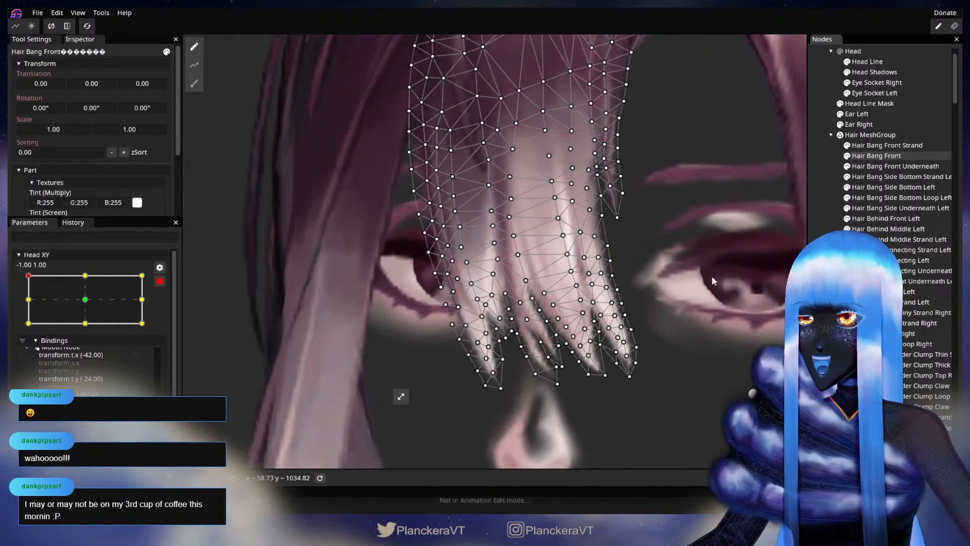
{"action": "scroll", "coordinate": [712, 279], "scroll_direction": "up", "scroll_amount": 3}
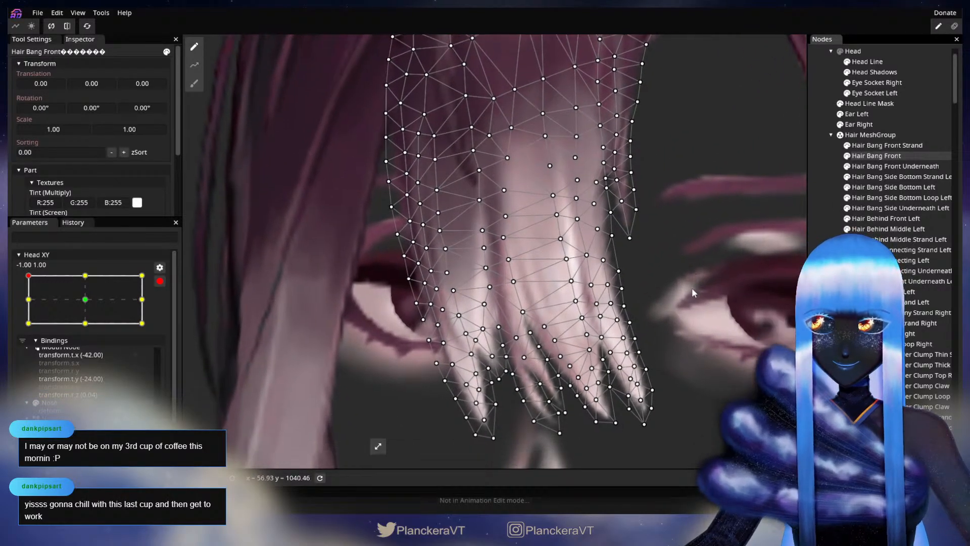
{"action": "scroll", "coordinate": [683, 303], "scroll_direction": "up", "scroll_amount": 2}
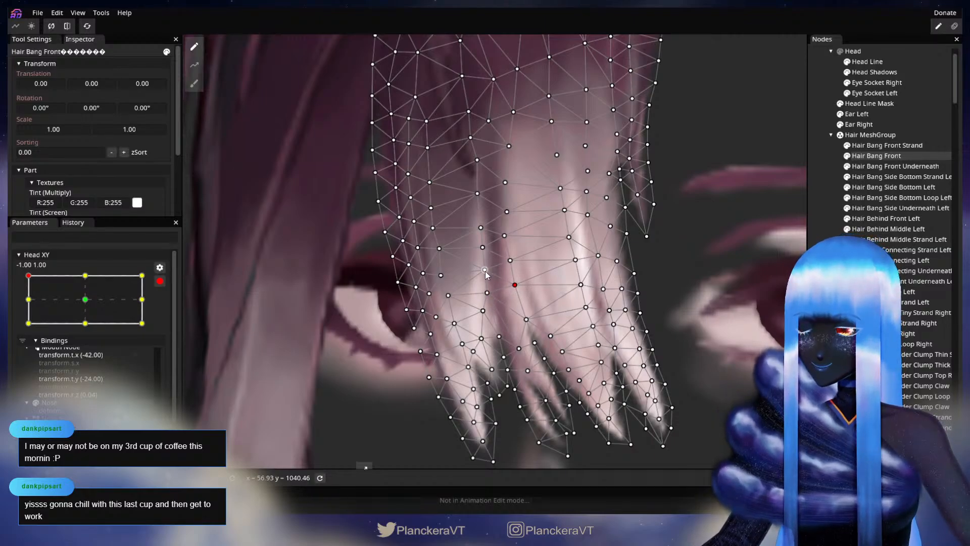
{"action": "scroll", "coordinate": [621, 294], "scroll_direction": "down", "scroll_amount": 2}
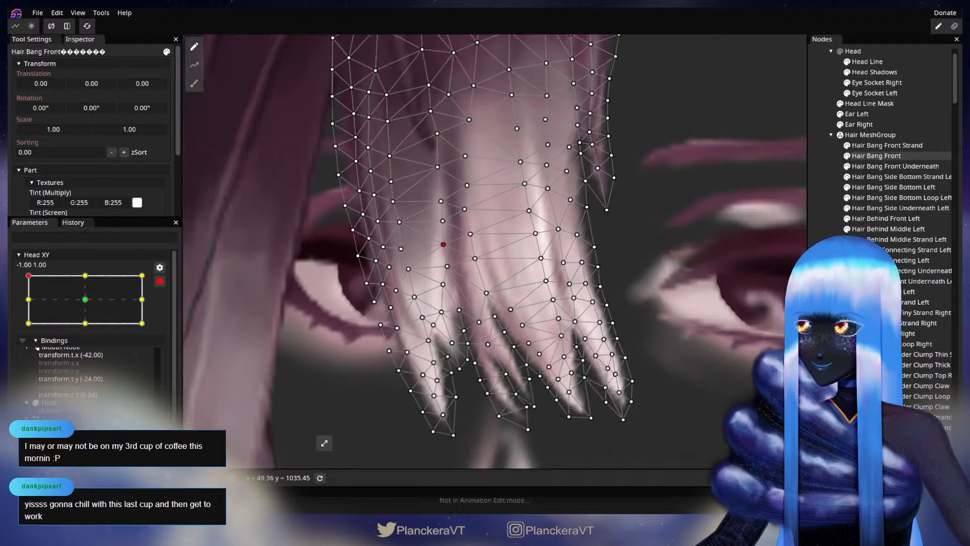
{"action": "left_click", "coordinate": [647, 381]}
{"action": "scroll", "coordinate": [651, 374], "scroll_direction": "down", "scroll_amount": 2}
{"action": "scroll", "coordinate": [652, 378], "scroll_direction": "down", "scroll_amount": 3}
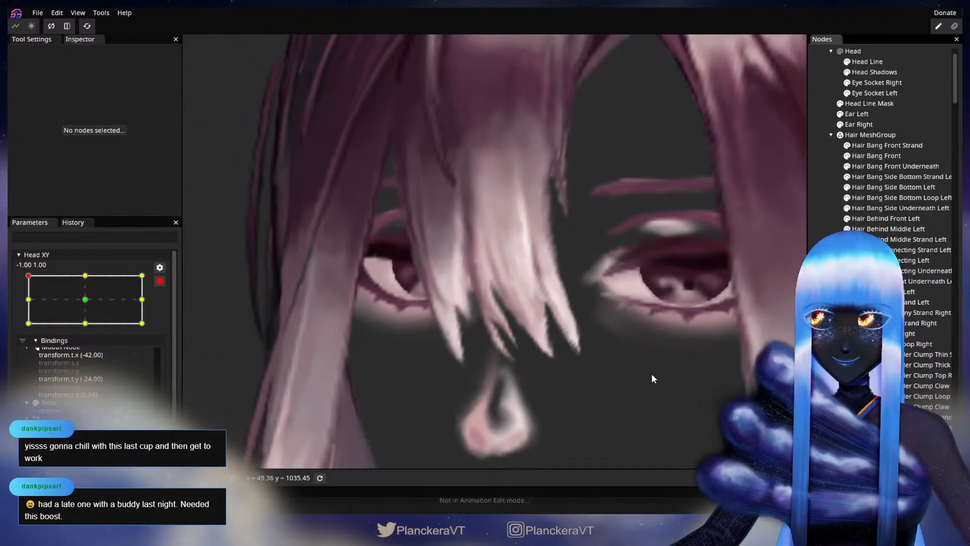
{"action": "scroll", "coordinate": [652, 376], "scroll_direction": "down", "scroll_amount": 4}
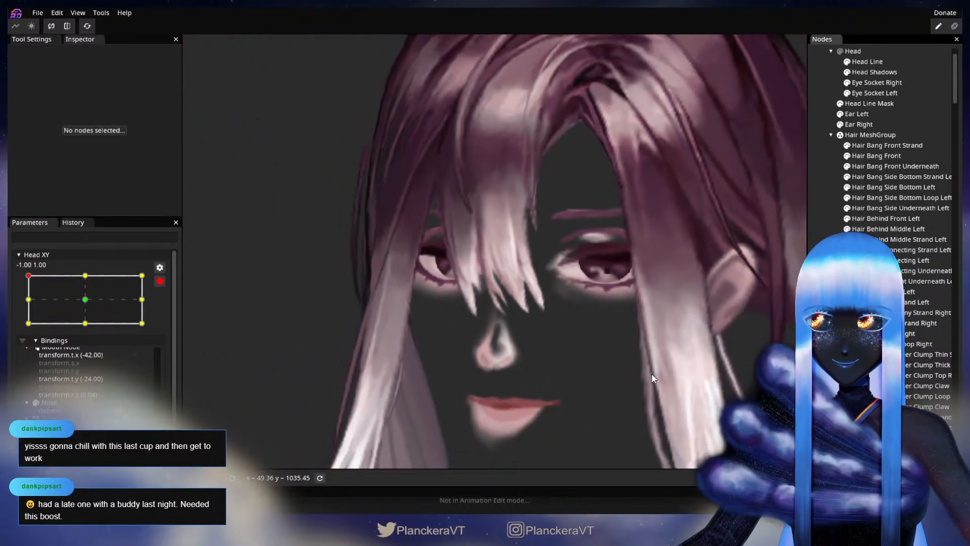
{"action": "scroll", "coordinate": [638, 379], "scroll_direction": "down", "scroll_amount": 3}
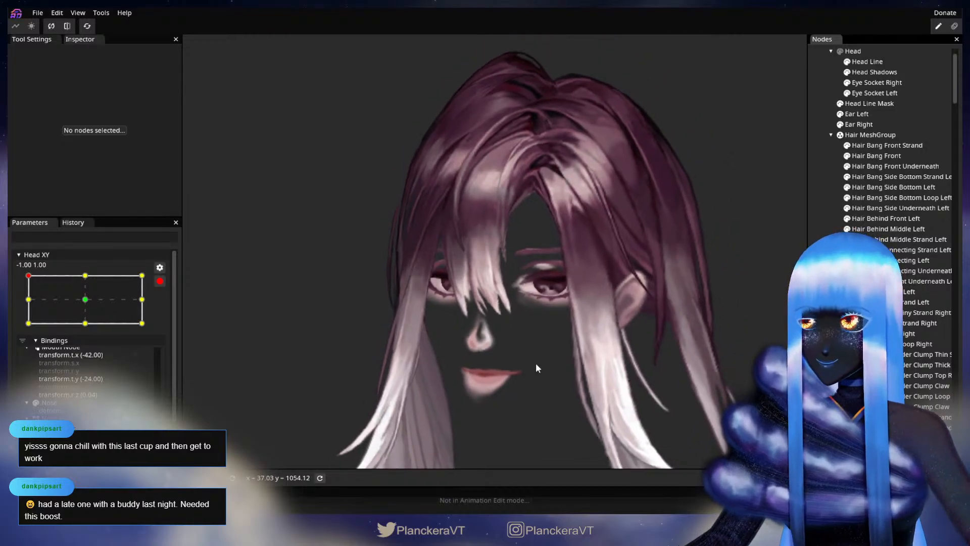
{"action": "left_click_drag", "start_coordinate": [536, 364], "coordinate": [534, 385]}
Step: Disarm the keypoint, test the head's vertical motion along Head XY's -1.00 side, and set Head XY to 1.00, 1.00
{"action": "left_click", "coordinate": [159, 282]}
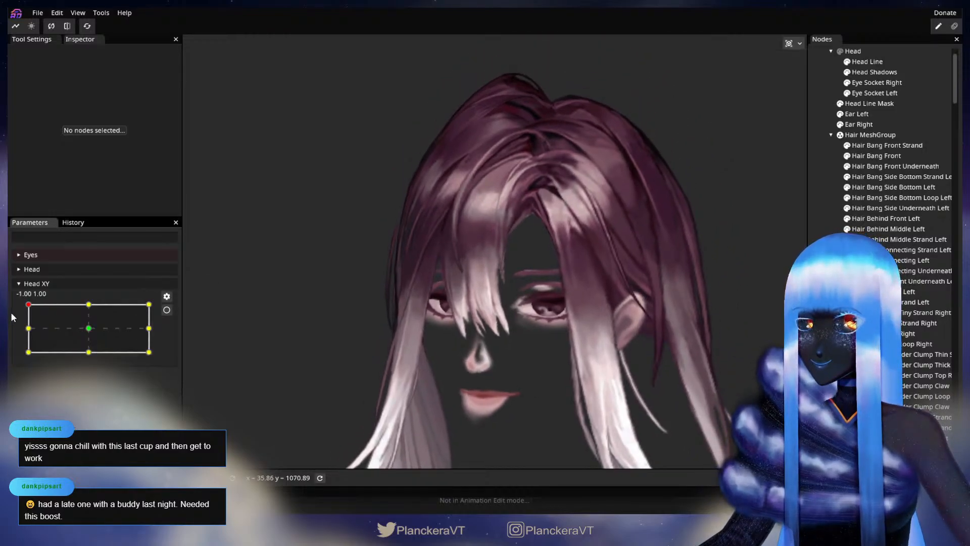
{"action": "left_click_drag", "start_coordinate": [29, 305], "coordinate": [16, 353]}
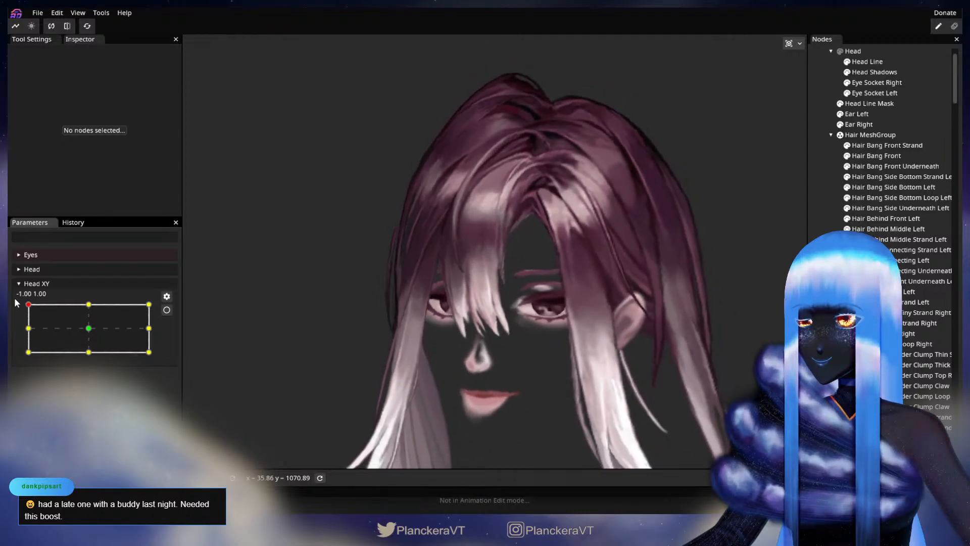
{"action": "left_click_drag", "start_coordinate": [13, 356], "coordinate": [161, 302]}
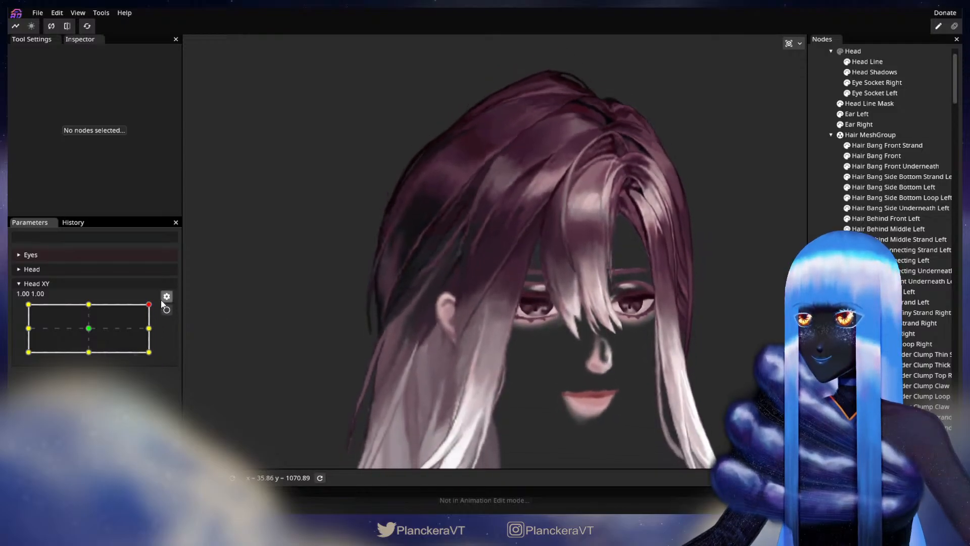
Step: Arm the Head XY 1.00, 1.00 keypoint for editing and save the model
{"action": "left_click_drag", "start_coordinate": [600, 352], "coordinate": [494, 291]}
{"action": "scroll", "coordinate": [494, 291], "scroll_direction": "up", "scroll_amount": 2}
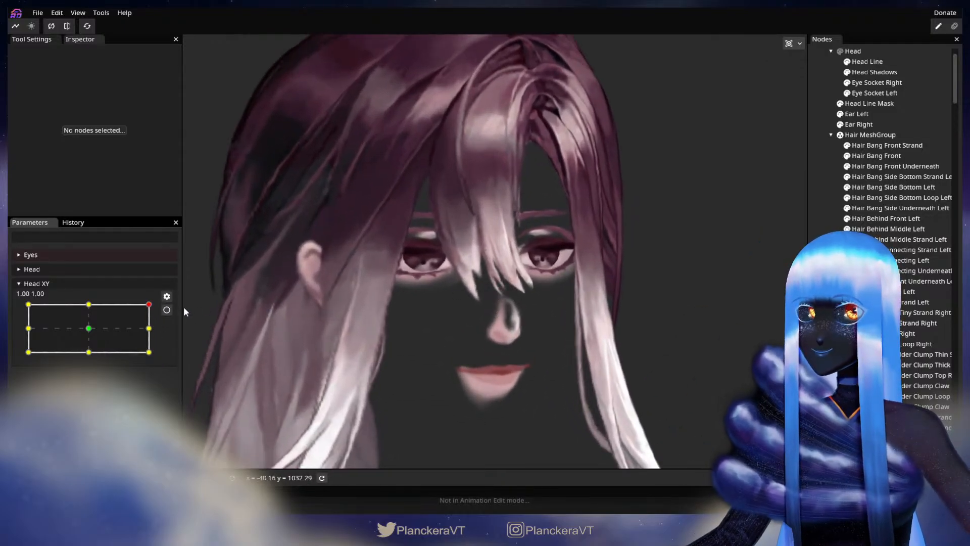
{"action": "left_click", "coordinate": [166, 310]}
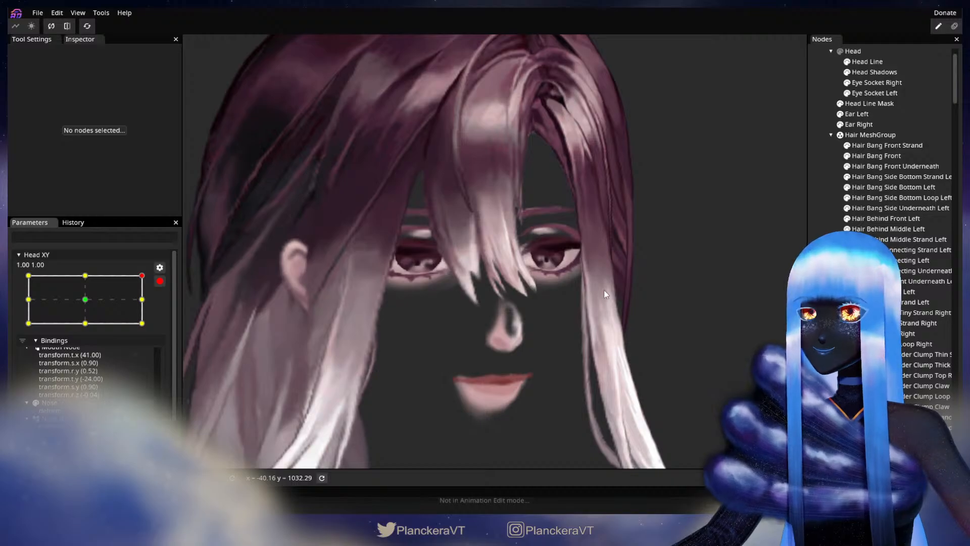
{"action": "key", "text": "ctrl+s"}
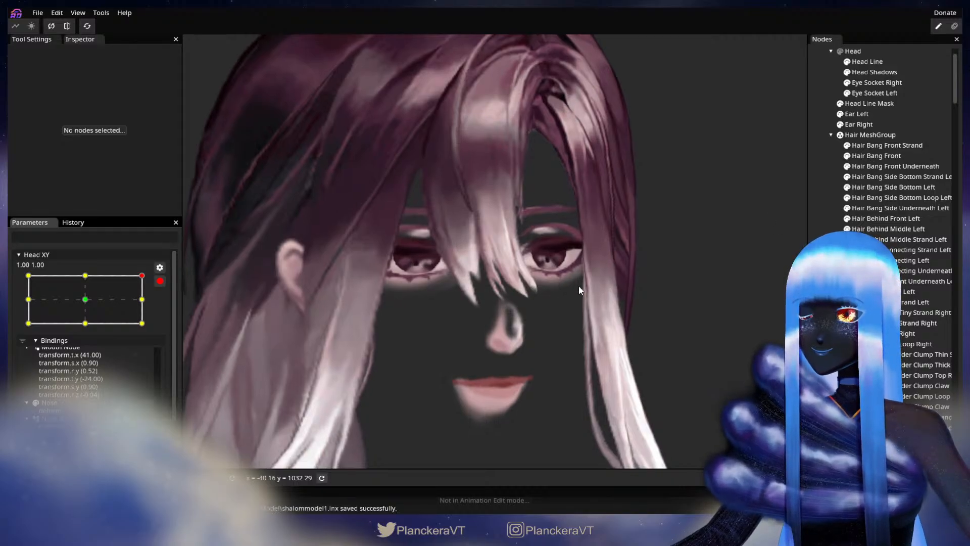
Step: Push Hair Bang Front's tips beside the inner eye slightly down and to the left with a size 18.00 Circle Brush
{"action": "left_click", "coordinate": [877, 156]}
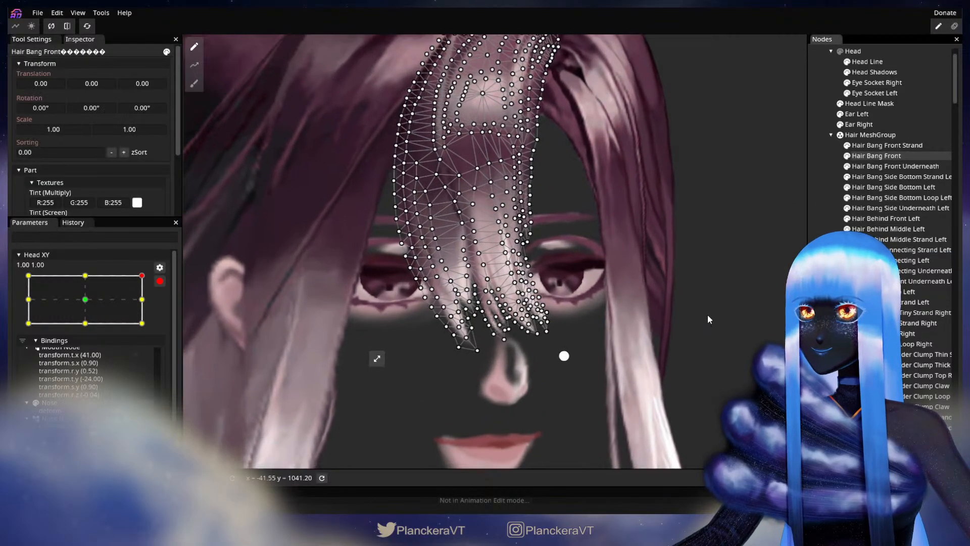
{"action": "left_click", "coordinate": [194, 83]}
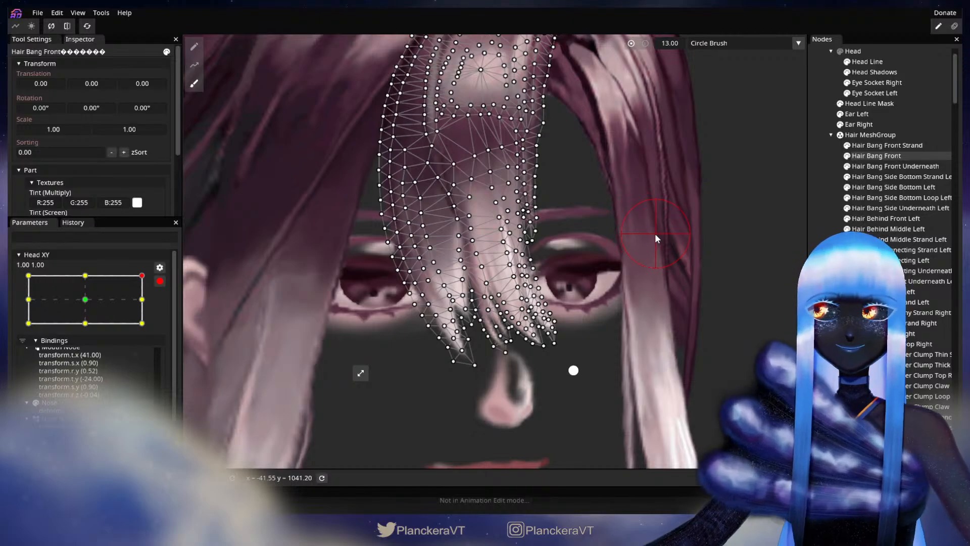
{"action": "scroll", "coordinate": [676, 257], "scroll_direction": "up", "scroll_amount": 1}
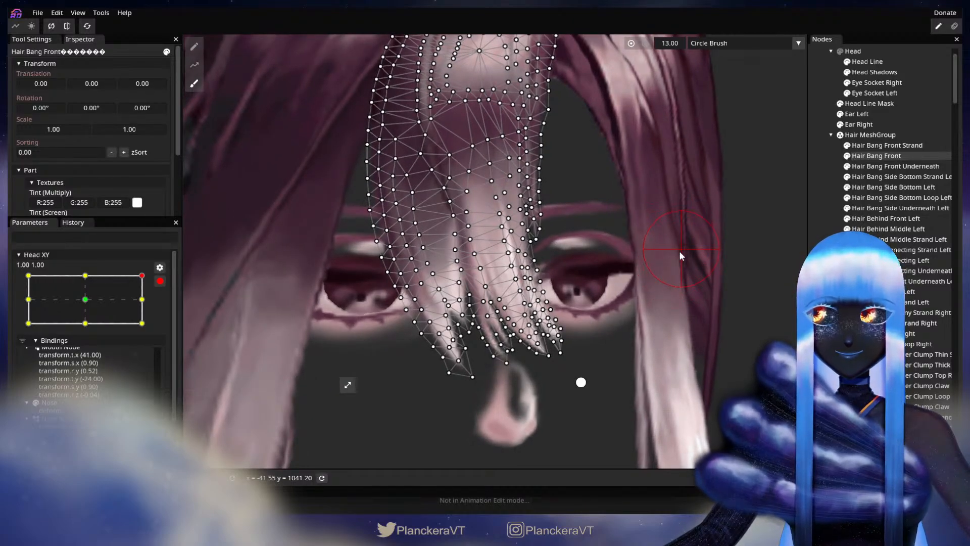
{"action": "left_click_drag", "start_coordinate": [675, 237], "coordinate": [674, 229]}
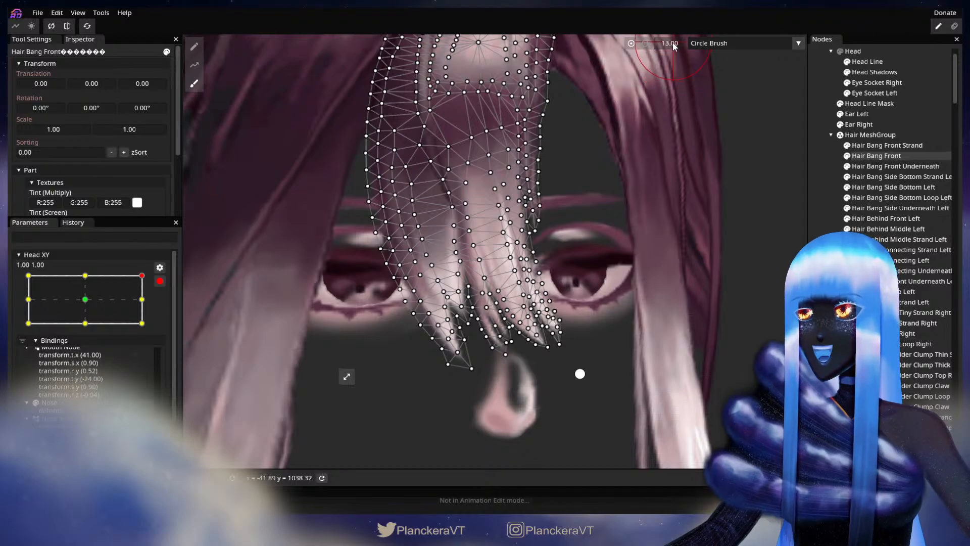
{"action": "scroll", "coordinate": [675, 45], "scroll_direction": "up", "scroll_amount": 5}
{"action": "scroll", "coordinate": [675, 289], "scroll_direction": "up", "scroll_amount": 4}
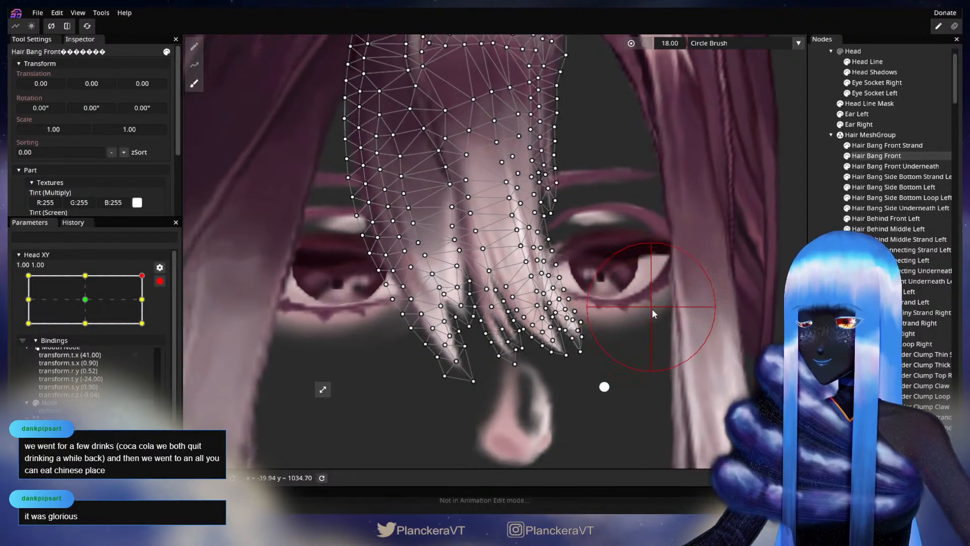
{"action": "left_click_drag", "start_coordinate": [652, 309], "coordinate": [664, 293]}
{"action": "scroll", "coordinate": [656, 305], "scroll_direction": "up", "scroll_amount": 2}
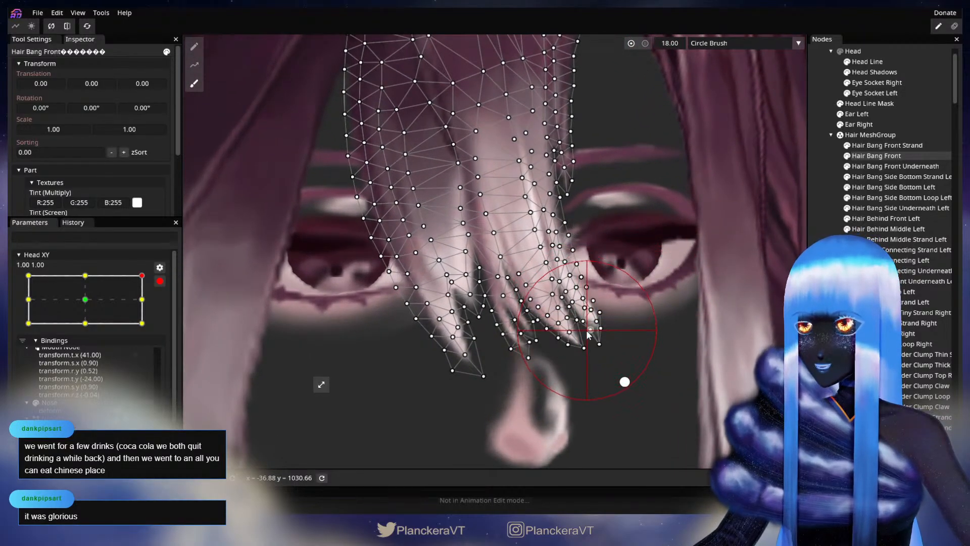
{"action": "left_click_drag", "start_coordinate": [590, 330], "coordinate": [585, 333]}
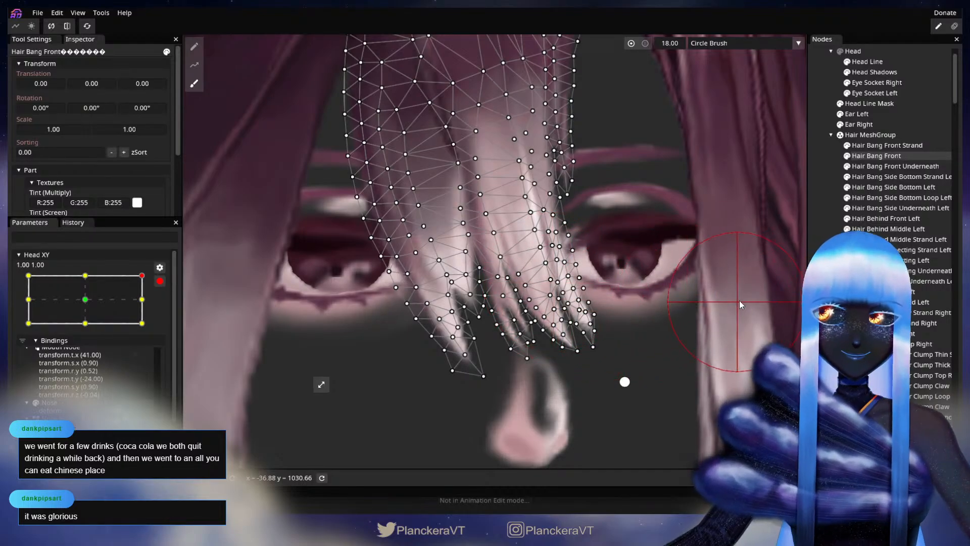
{"action": "left_click", "coordinate": [817, 270]}
{"action": "scroll", "coordinate": [673, 329], "scroll_direction": "down", "scroll_amount": 5}
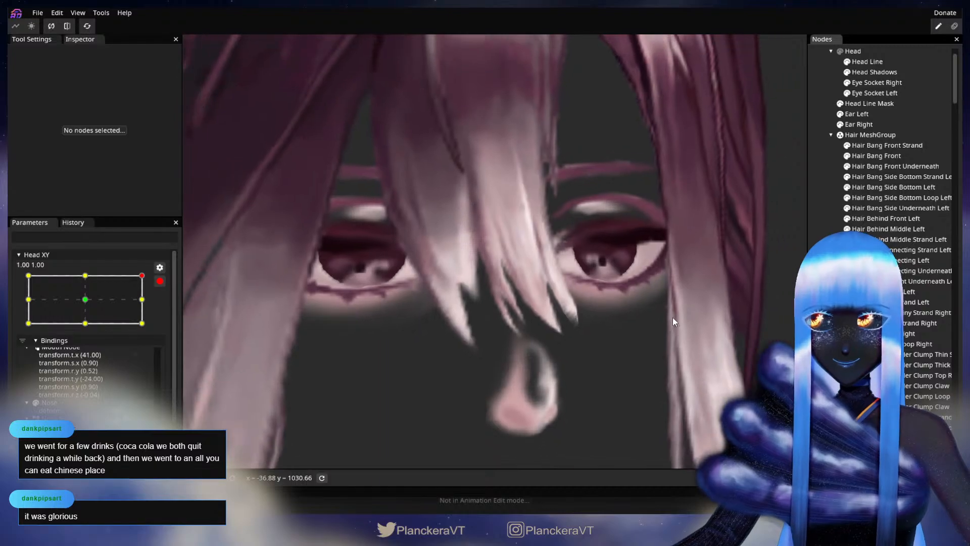
Step: Examine the whole hairstyle at Head XY 1.00, 1.00, disarm the keypoint, and set Head XY to 1.00, -1.00
{"action": "scroll", "coordinate": [673, 324], "scroll_direction": "down", "scroll_amount": 6}
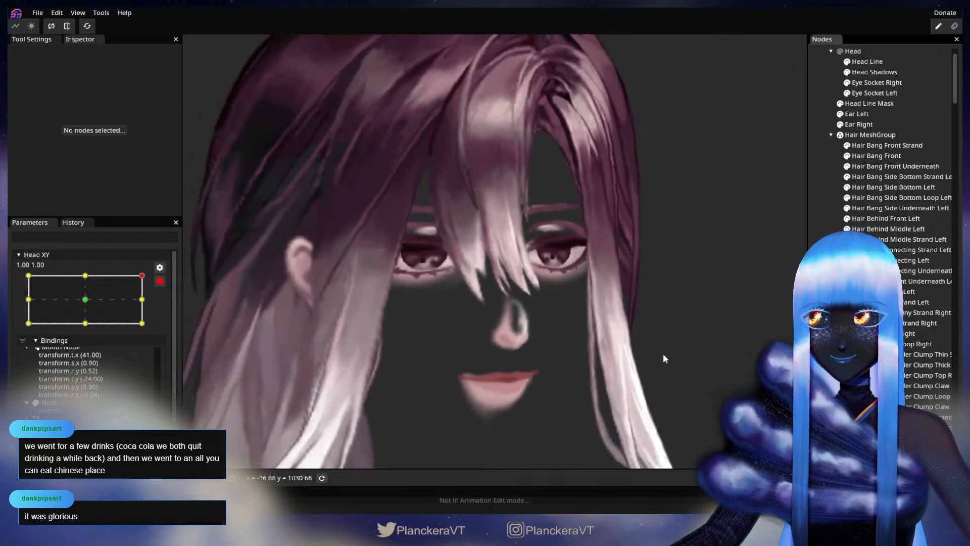
{"action": "scroll", "coordinate": [663, 357], "scroll_direction": "down", "scroll_amount": 4}
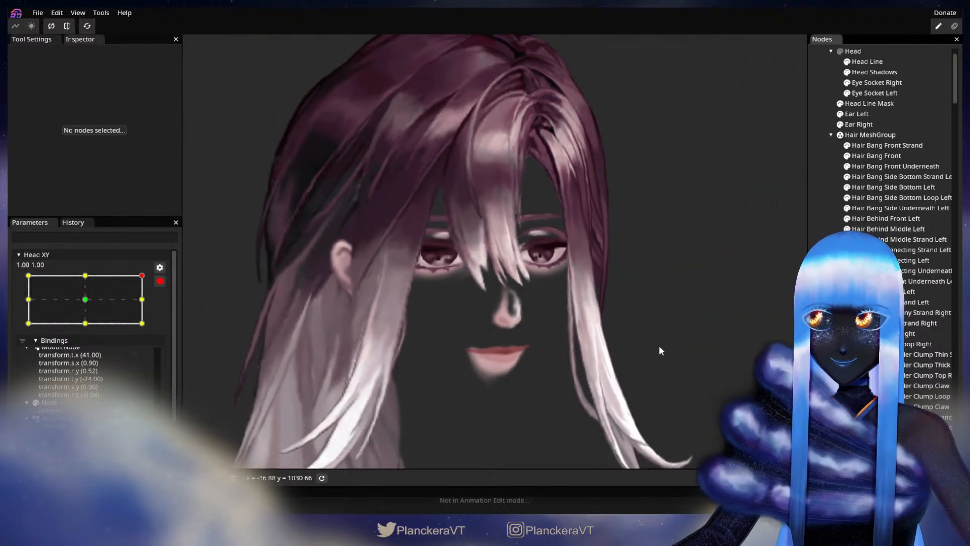
{"action": "scroll", "coordinate": [659, 347], "scroll_direction": "down", "scroll_amount": 1}
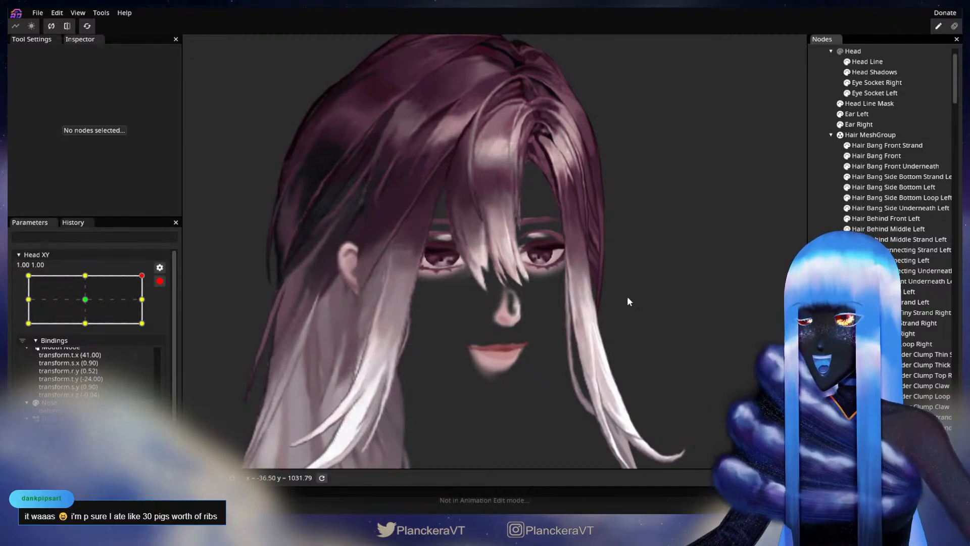
{"action": "scroll", "coordinate": [626, 318], "scroll_direction": "down", "scroll_amount": 2}
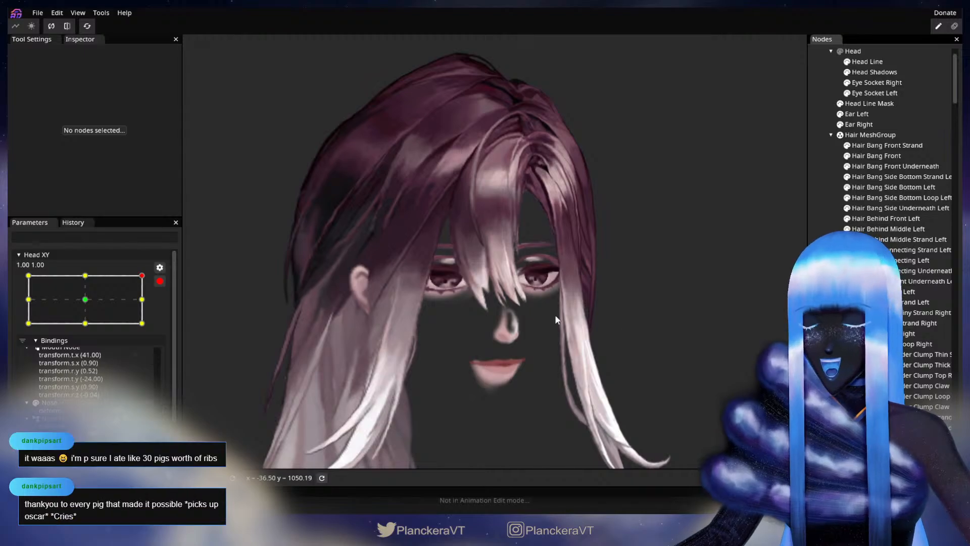
{"action": "left_click", "coordinate": [160, 281]}
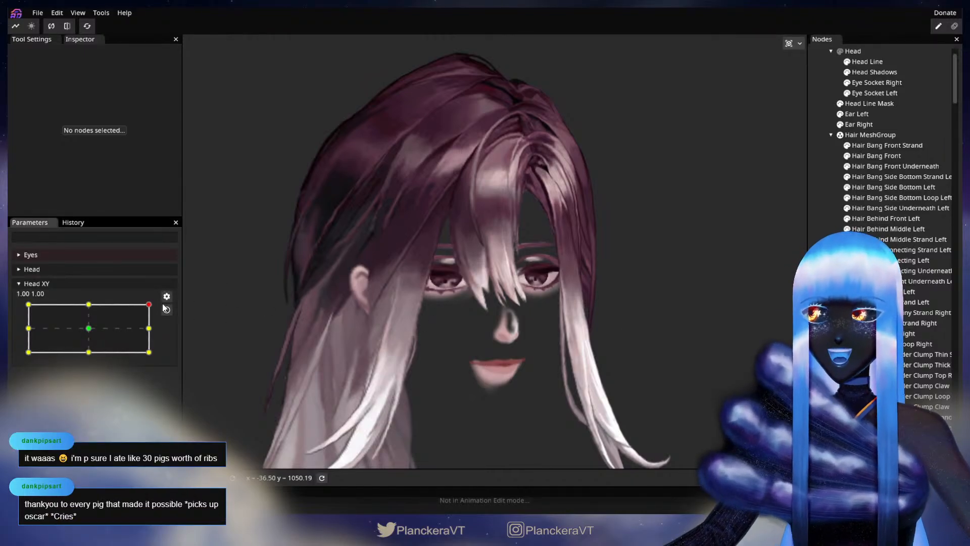
{"action": "scroll", "coordinate": [360, 345], "scroll_direction": "up", "scroll_amount": 1}
{"action": "mouse_move", "coordinate": [463, 319]}
{"action": "left_mouse_down"}
{"action": "mouse_move", "coordinate": [448, 305]}
{"action": "mouse_move", "coordinate": [444, 320]}
{"action": "left_mouse_up"}
{"action": "left_click_drag", "start_coordinate": [152, 310], "coordinate": [160, 351]}
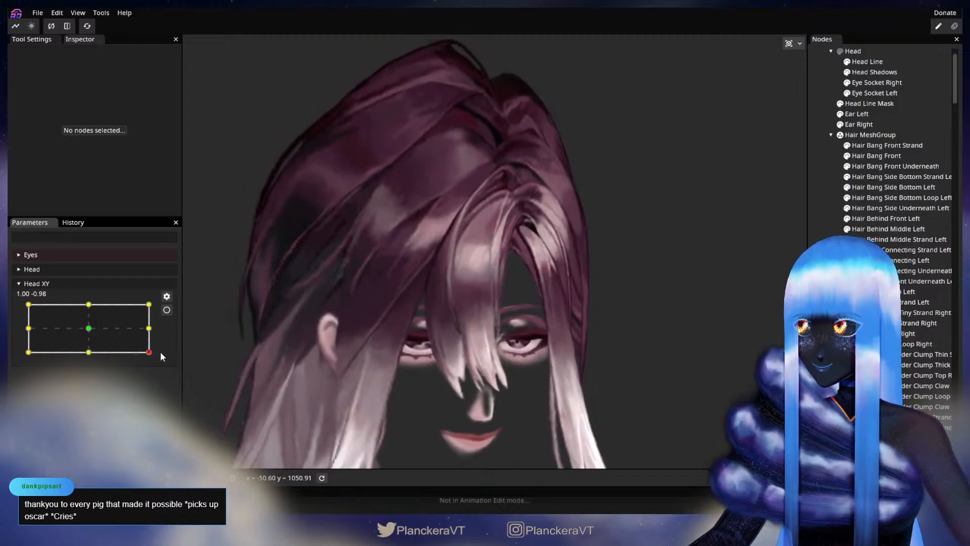
Step: Arm the Head XY 1.00, -1.00 keypoint and prepare Hair Bang Front's mesh for deforming with a size 7.00 Circle Brush
{"action": "left_click", "coordinate": [167, 310]}
{"action": "scroll", "coordinate": [537, 381], "scroll_direction": "up", "scroll_amount": 5}
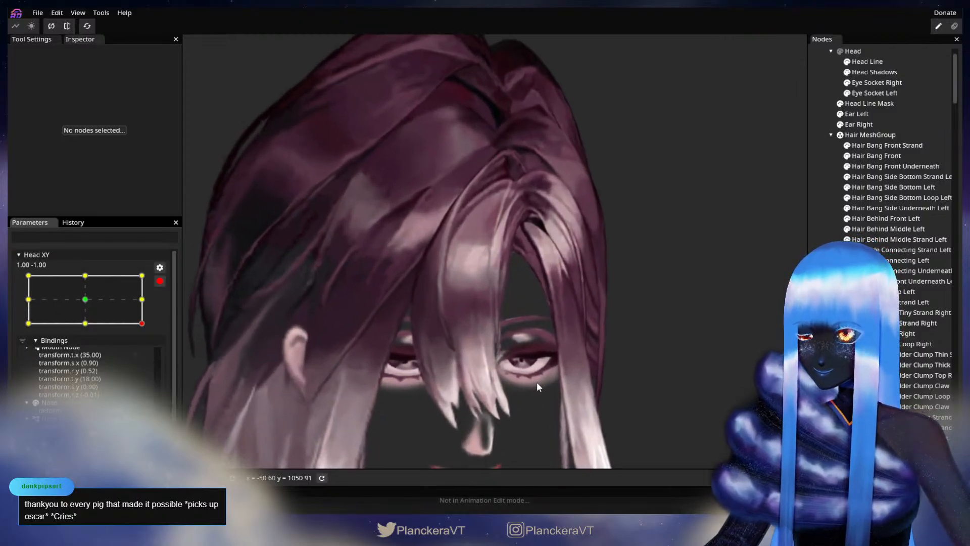
{"action": "scroll", "coordinate": [460, 271], "scroll_direction": "up", "scroll_amount": 2}
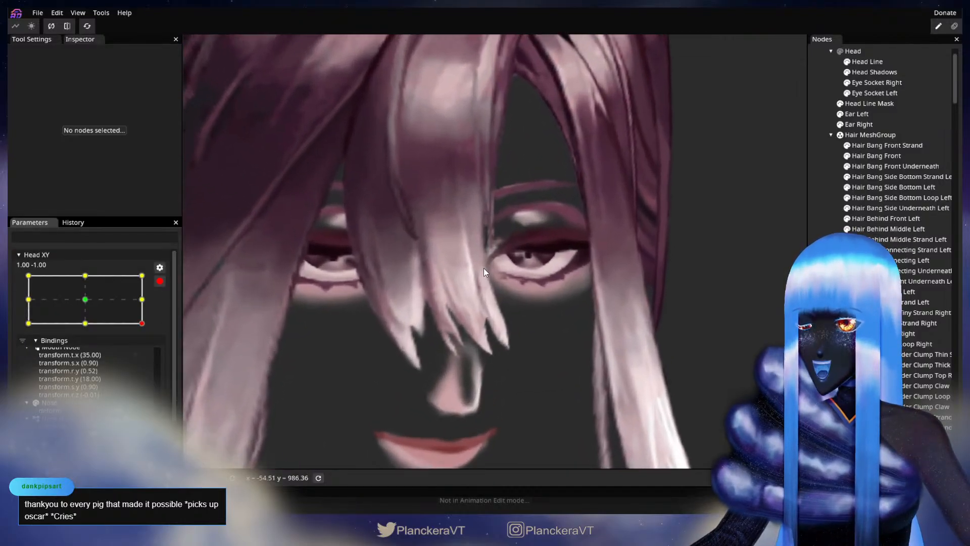
{"action": "left_click_drag", "start_coordinate": [483, 268], "coordinate": [583, 197]}
{"action": "scroll", "coordinate": [760, 243], "scroll_direction": "up", "scroll_amount": 4}
{"action": "left_click", "coordinate": [876, 156]}
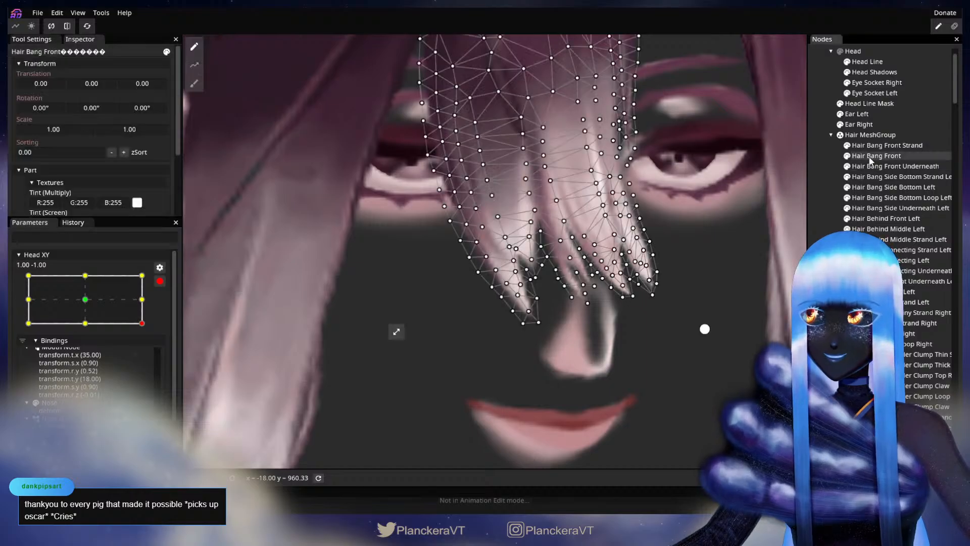
{"action": "left_click_drag", "start_coordinate": [697, 220], "coordinate": [654, 240]}
{"action": "left_click", "coordinate": [194, 83]}
{"action": "scroll", "coordinate": [734, 197], "scroll_direction": "right", "scroll_amount": 5}
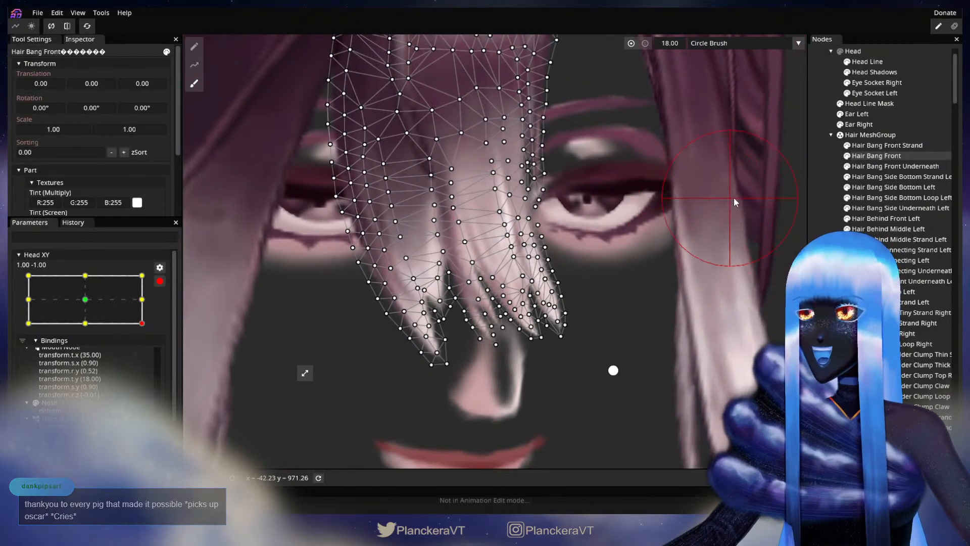
{"action": "left_click_drag", "start_coordinate": [673, 46], "coordinate": [672, 46]}
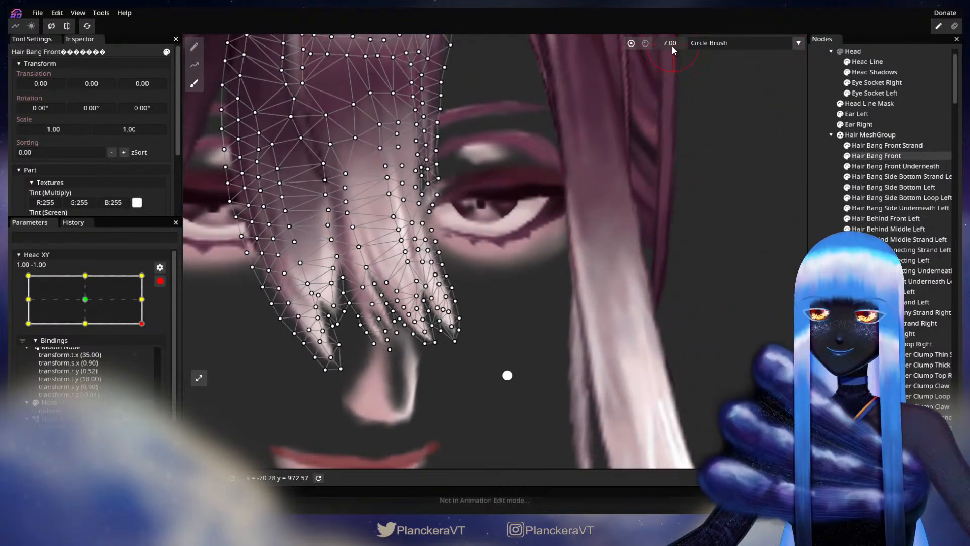
Step: Touch up Hair Bang Front's strand tips above the nose with the size 7.00 Circle Brush and deselect the part
{"action": "left_click_drag", "start_coordinate": [621, 170], "coordinate": [650, 164]}
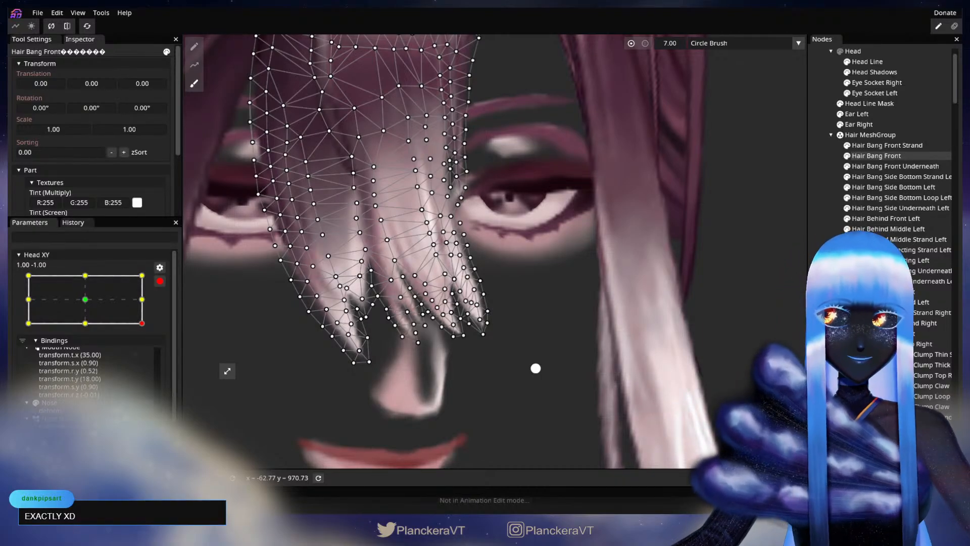
{"action": "left_click_drag", "start_coordinate": [481, 347], "coordinate": [702, 316]}
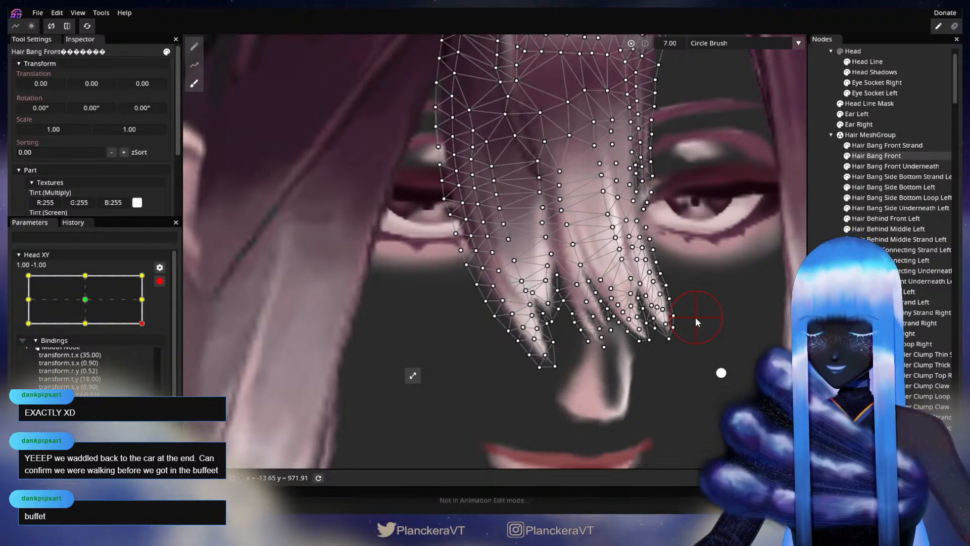
{"action": "scroll", "coordinate": [614, 312], "scroll_direction": "up", "scroll_amount": 1}
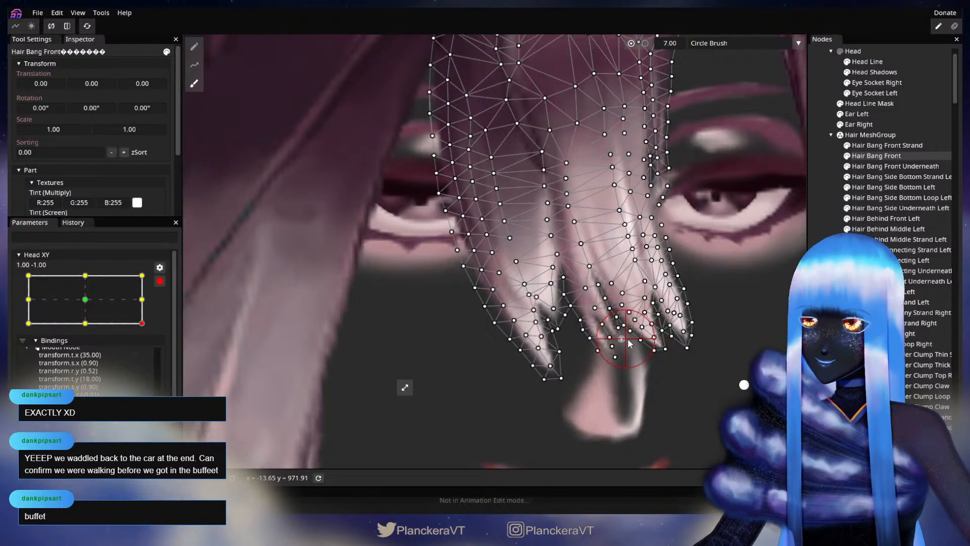
{"action": "left_click", "coordinate": [686, 324]}
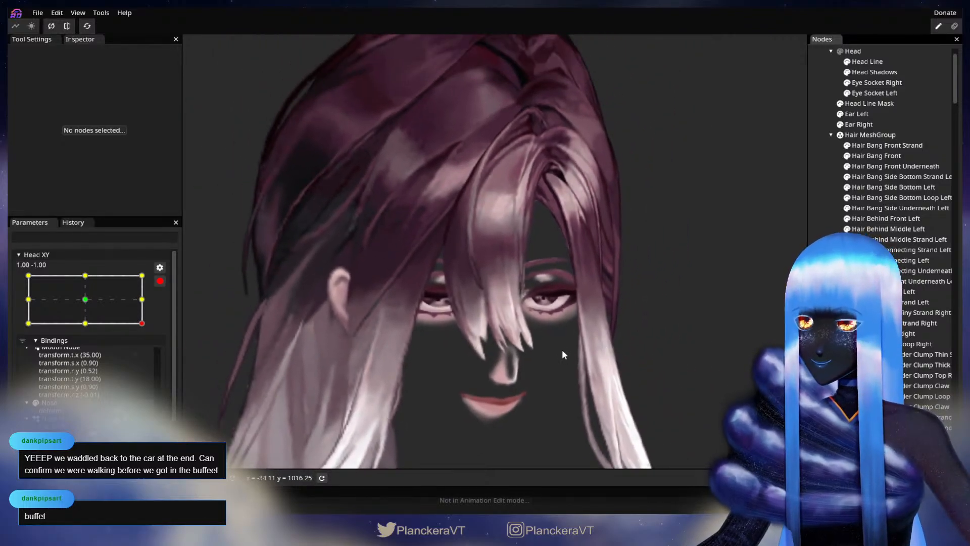
Step: Disarm the keypoint, move Head XY to 1.00, 1.00, arm that keypoint, and ready the Circle Brush on Hair Bang Front's mesh
{"action": "left_click", "coordinate": [159, 281]}
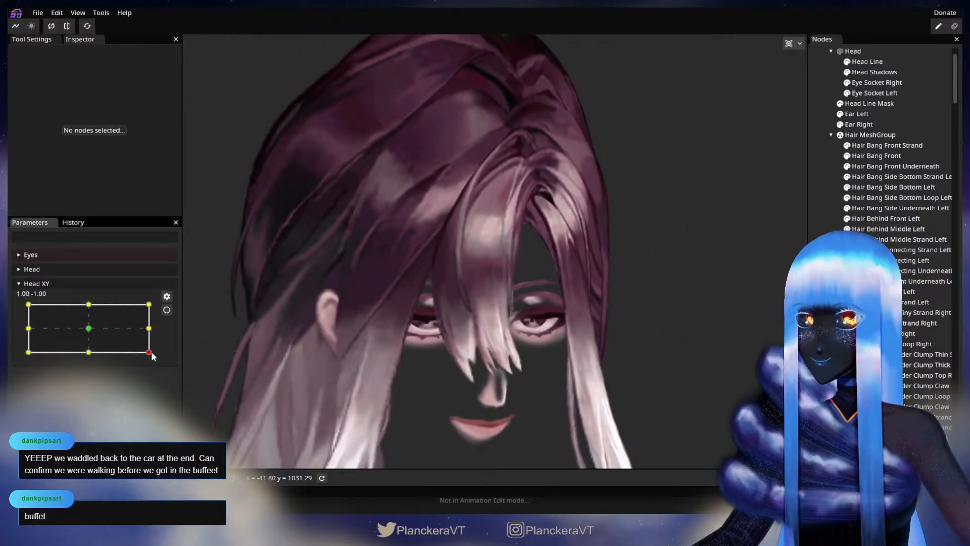
{"action": "left_click_drag", "start_coordinate": [151, 359], "coordinate": [158, 305]}
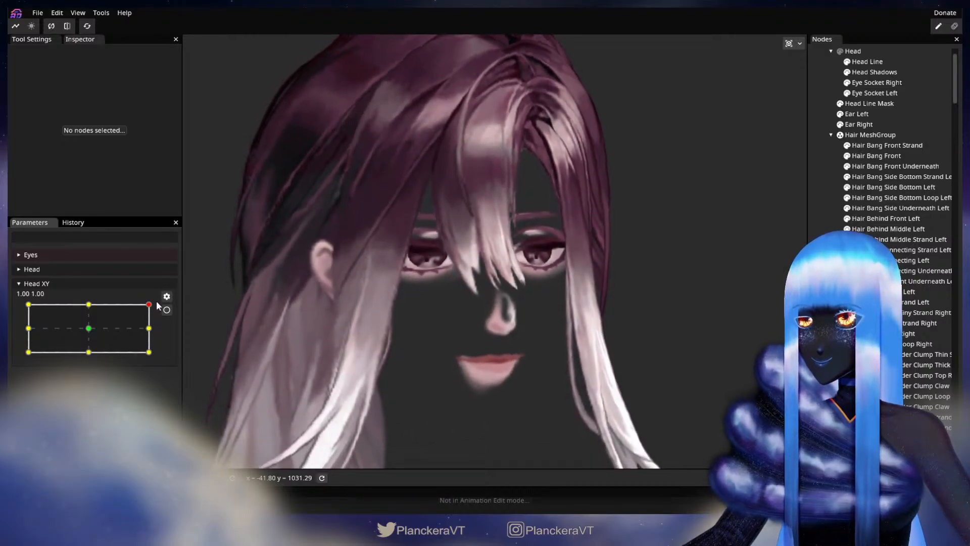
{"action": "left_click", "coordinate": [167, 310]}
{"action": "scroll", "coordinate": [552, 349], "scroll_direction": "up", "scroll_amount": 3}
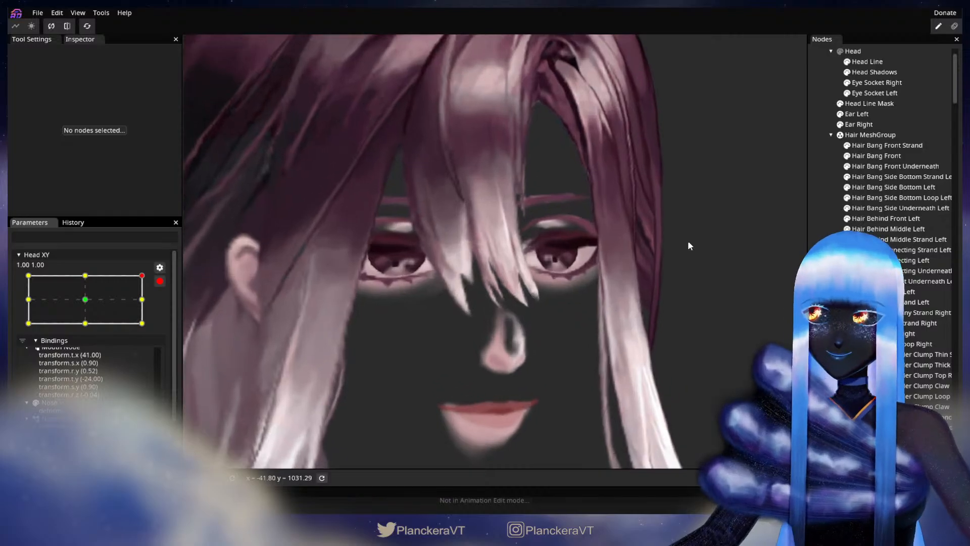
{"action": "left_click", "coordinate": [857, 157]}
{"action": "scroll", "coordinate": [617, 334], "scroll_direction": "up", "scroll_amount": 3}
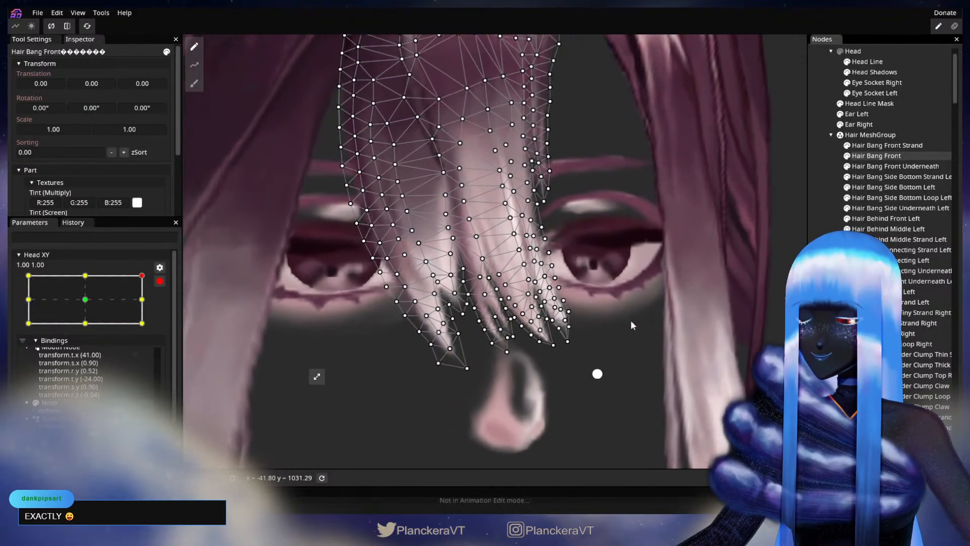
{"action": "left_click", "coordinate": [197, 89]}
{"action": "scroll", "coordinate": [348, 364], "scroll_direction": "up", "scroll_amount": 2}
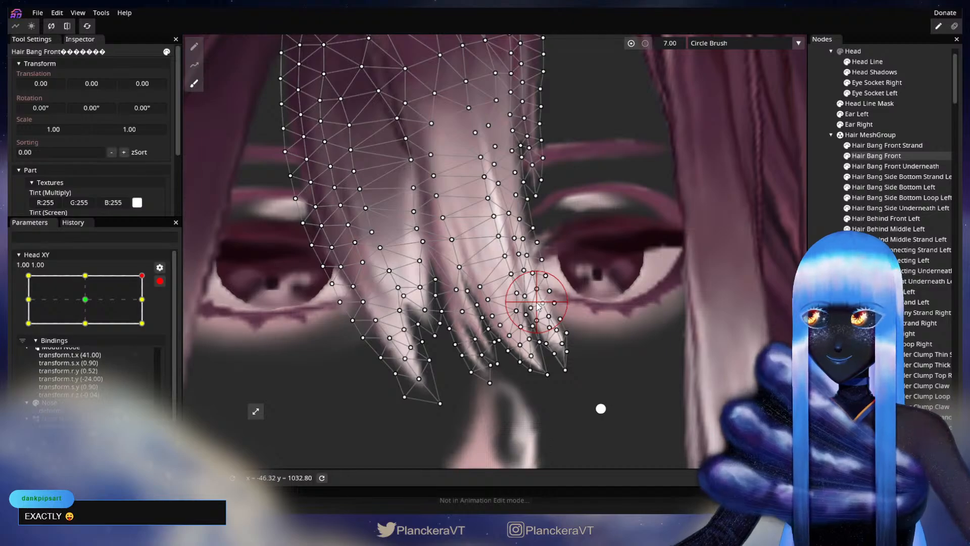
Step: Nudge Hair Bang Front's tips beside the inner eye slightly downward with the size 7.00 Circle Brush and deselect the part
{"action": "left_click_drag", "start_coordinate": [538, 301], "coordinate": [555, 327]}
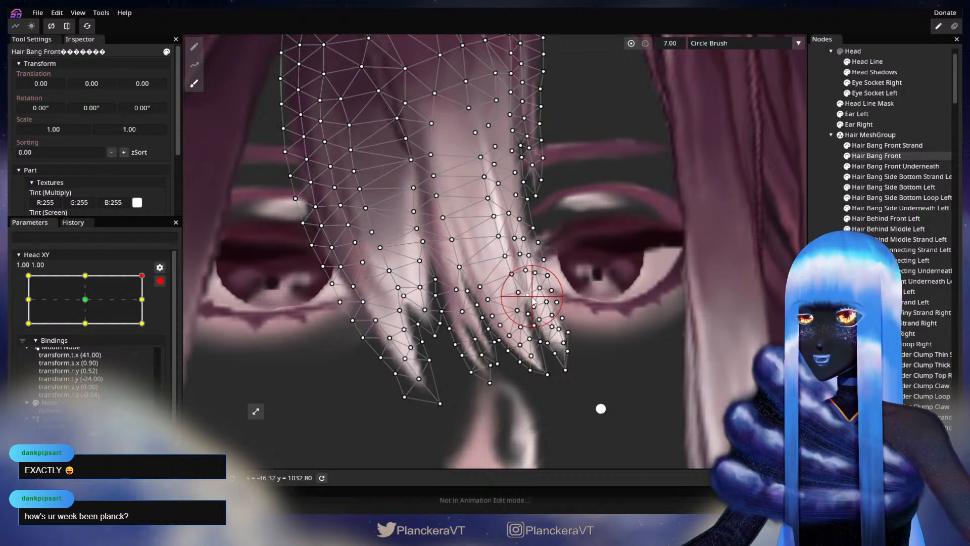
{"action": "left_click_drag", "start_coordinate": [529, 326], "coordinate": [532, 327]}
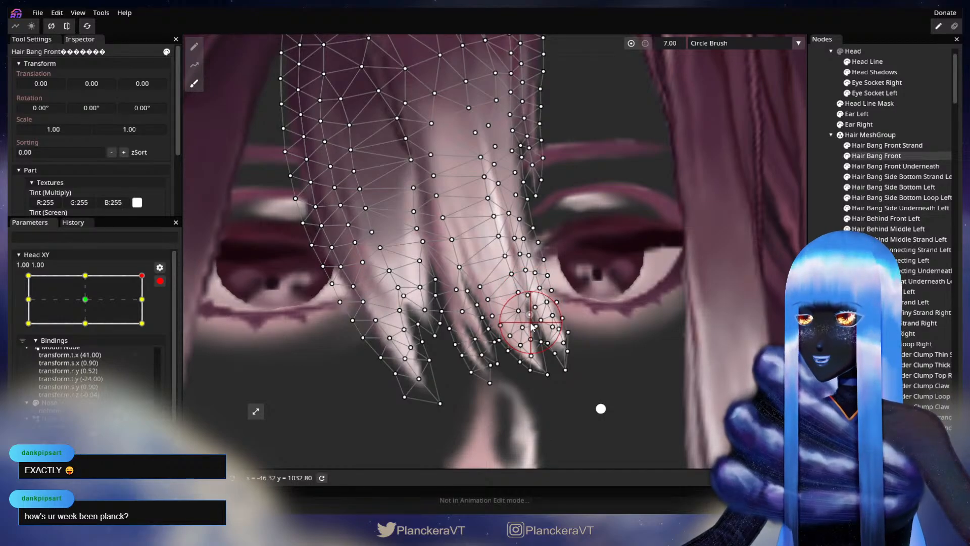
{"action": "left_click", "coordinate": [695, 355]}
Step: Examine the full hairstyle, disarm the keypoint, and test the head's vertical motion along Head XY's 1.00 side
{"action": "scroll", "coordinate": [663, 348], "scroll_direction": "down", "scroll_amount": 3}
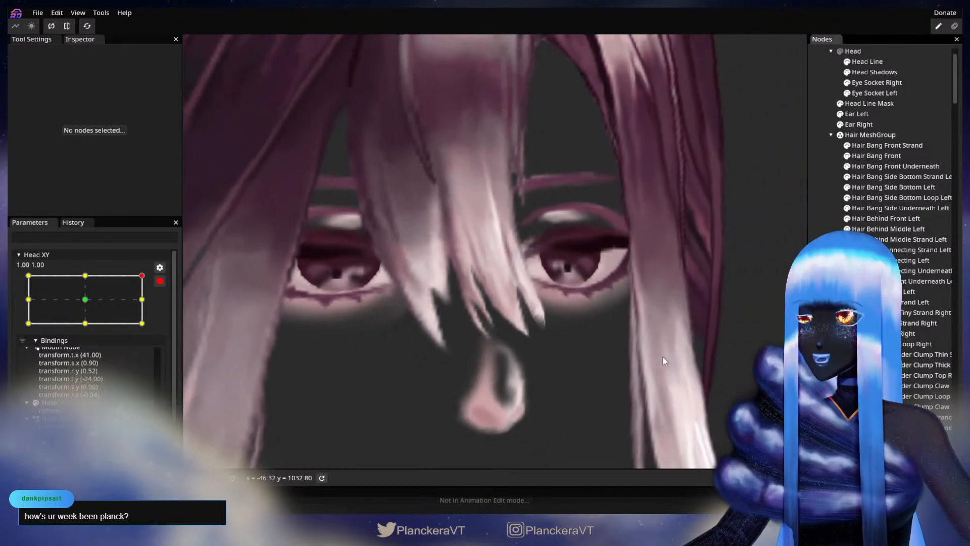
{"action": "scroll", "coordinate": [662, 356], "scroll_direction": "down", "scroll_amount": 5}
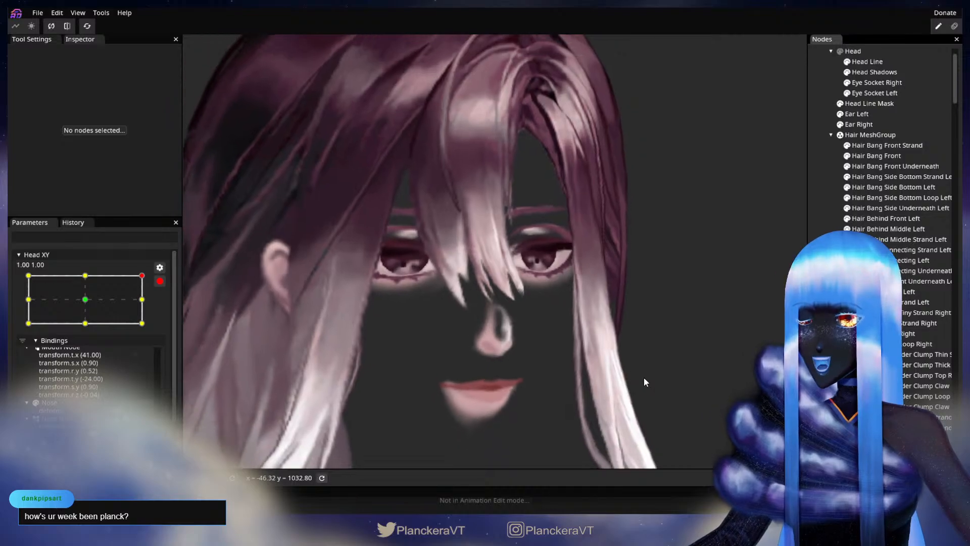
{"action": "scroll", "coordinate": [644, 377], "scroll_direction": "down", "scroll_amount": 5}
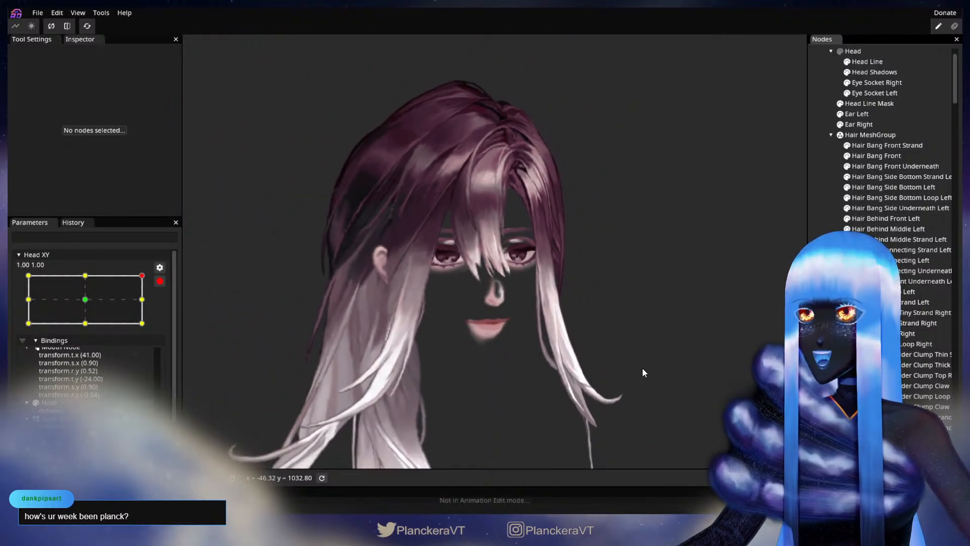
{"action": "scroll", "coordinate": [643, 370], "scroll_direction": "down", "scroll_amount": 1}
{"action": "left_click_drag", "start_coordinate": [609, 374], "coordinate": [631, 355]}
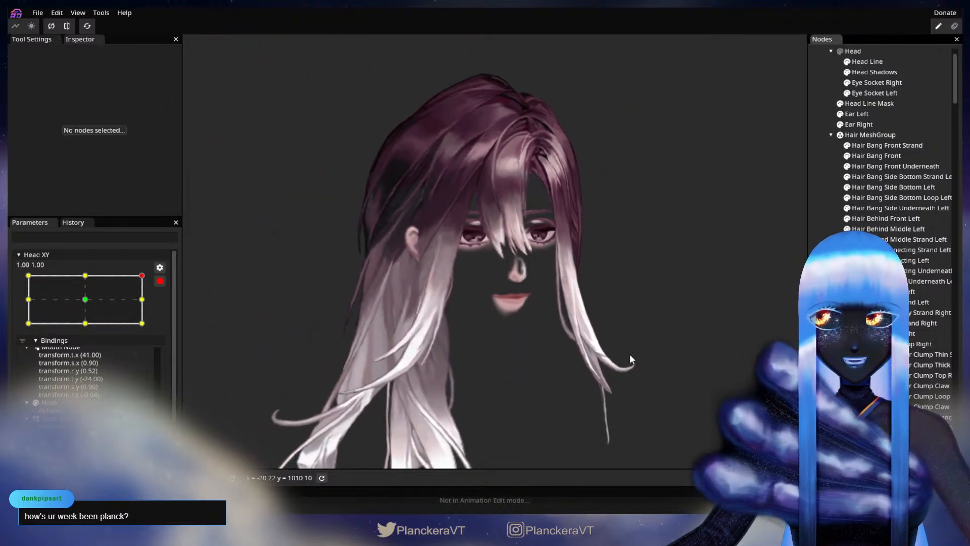
{"action": "scroll", "coordinate": [593, 319], "scroll_direction": "down", "scroll_amount": 1}
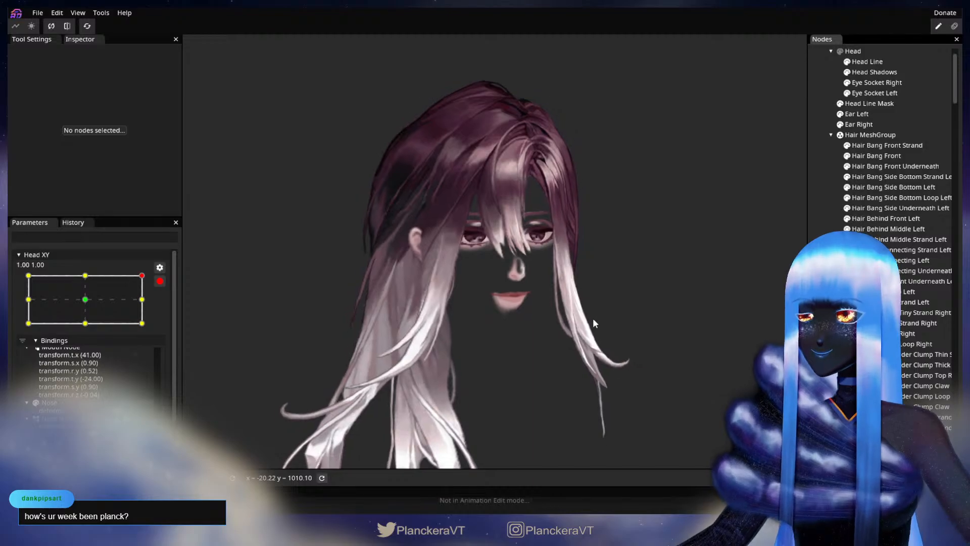
{"action": "left_click_drag", "start_coordinate": [596, 318], "coordinate": [624, 367]}
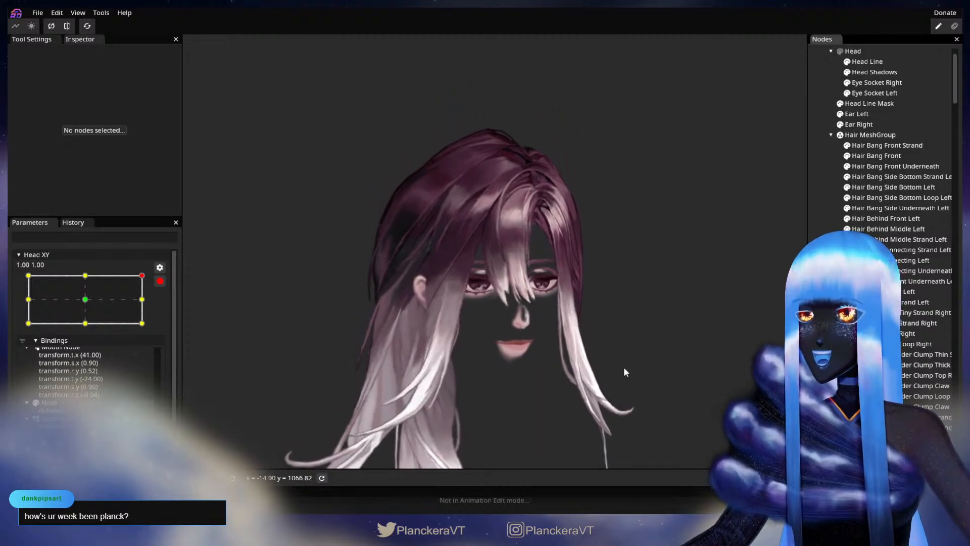
{"action": "left_click", "coordinate": [159, 281]}
{"action": "mouse_move", "coordinate": [155, 309]}
{"action": "left_mouse_down"}
{"action": "mouse_move", "coordinate": [165, 356]}
{"action": "mouse_move", "coordinate": [172, 303]}
{"action": "left_mouse_up"}
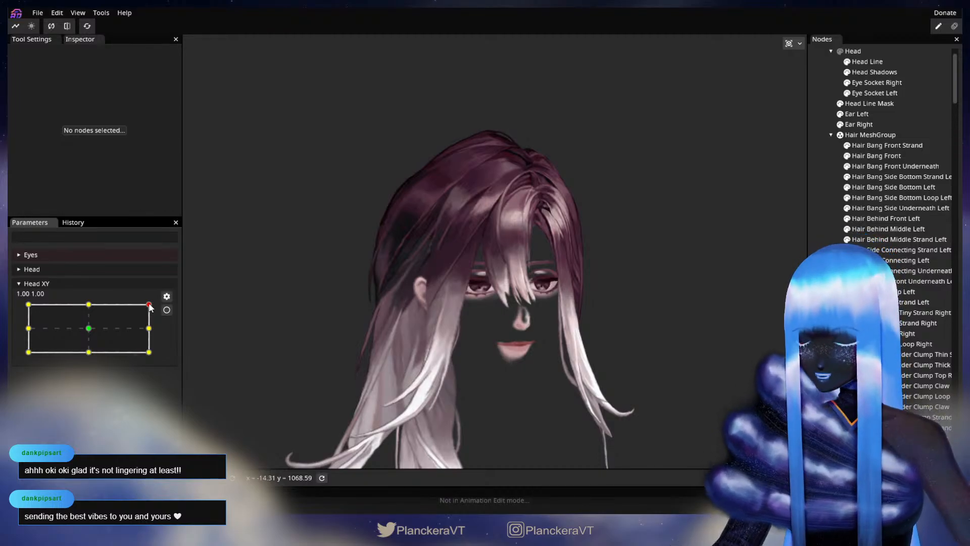
{"action": "mouse_move", "coordinate": [154, 308]}
{"action": "left_mouse_down"}
{"action": "mouse_move", "coordinate": [159, 357]}
{"action": "mouse_move", "coordinate": [156, 308]}
{"action": "left_mouse_up"}
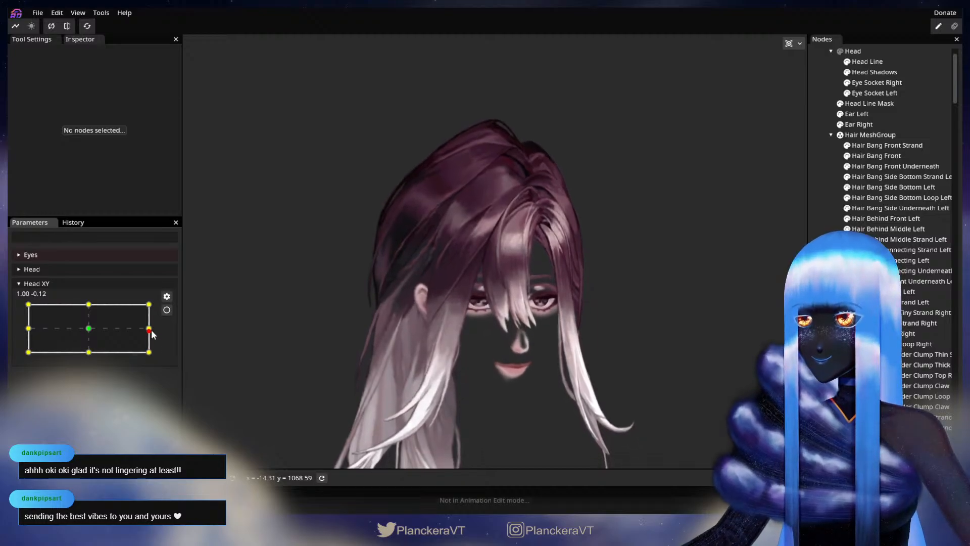
Step: Arm the Head XY 1.00, 1.00 keypoint and set up a size 17.00 Circle Brush for deforming Hair Bang Front's mesh
{"action": "left_click", "coordinate": [167, 309]}
{"action": "scroll", "coordinate": [565, 333], "scroll_direction": "up", "scroll_amount": 3}
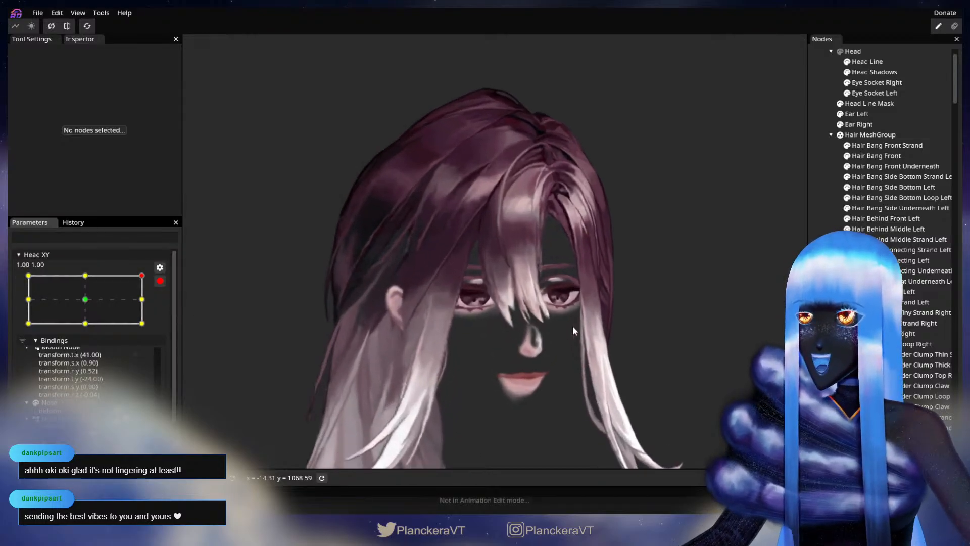
{"action": "scroll", "coordinate": [581, 329], "scroll_direction": "up", "scroll_amount": 5}
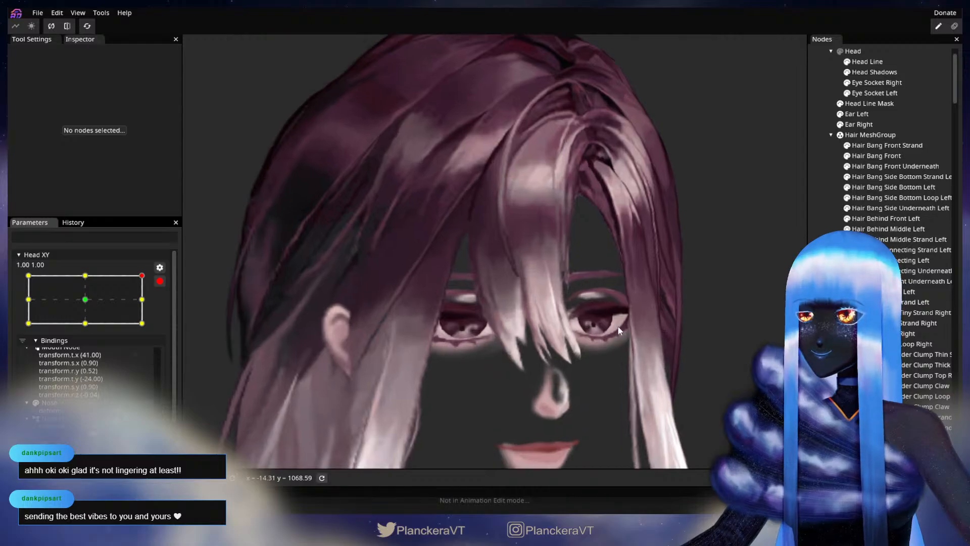
{"action": "scroll", "coordinate": [559, 311], "scroll_direction": "up", "scroll_amount": 4}
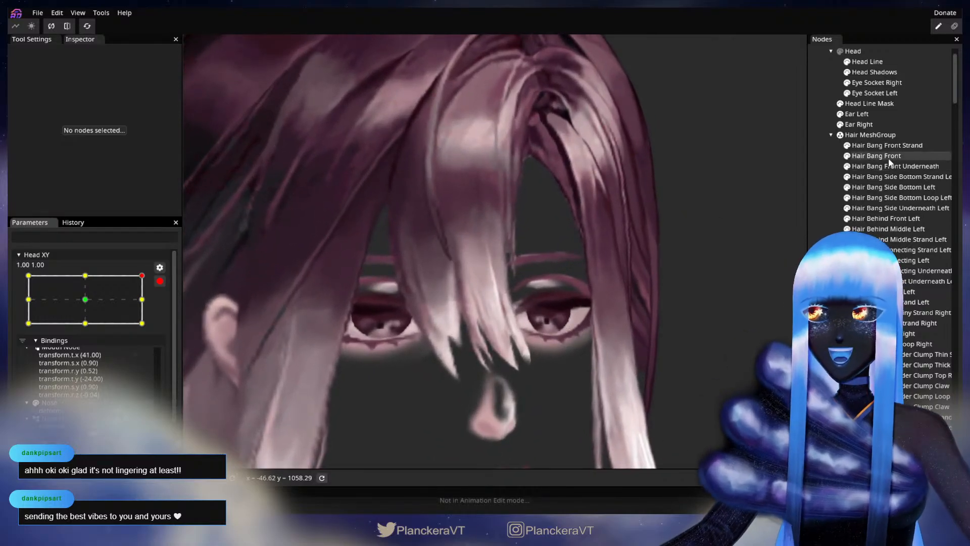
{"action": "left_click", "coordinate": [888, 157]}
{"action": "scroll", "coordinate": [574, 364], "scroll_direction": "up", "scroll_amount": 2}
{"action": "scroll", "coordinate": [574, 368], "scroll_direction": "up", "scroll_amount": 2}
{"action": "left_click", "coordinate": [194, 83]}
{"action": "scroll", "coordinate": [605, 348], "scroll_direction": "up", "scroll_amount": 2}
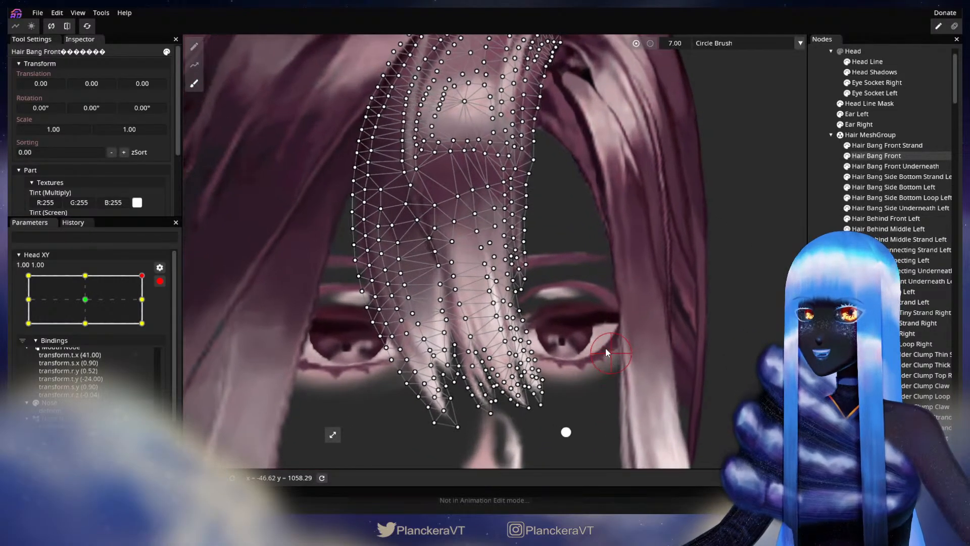
{"action": "left_click_drag", "start_coordinate": [674, 43], "coordinate": [680, 41]}
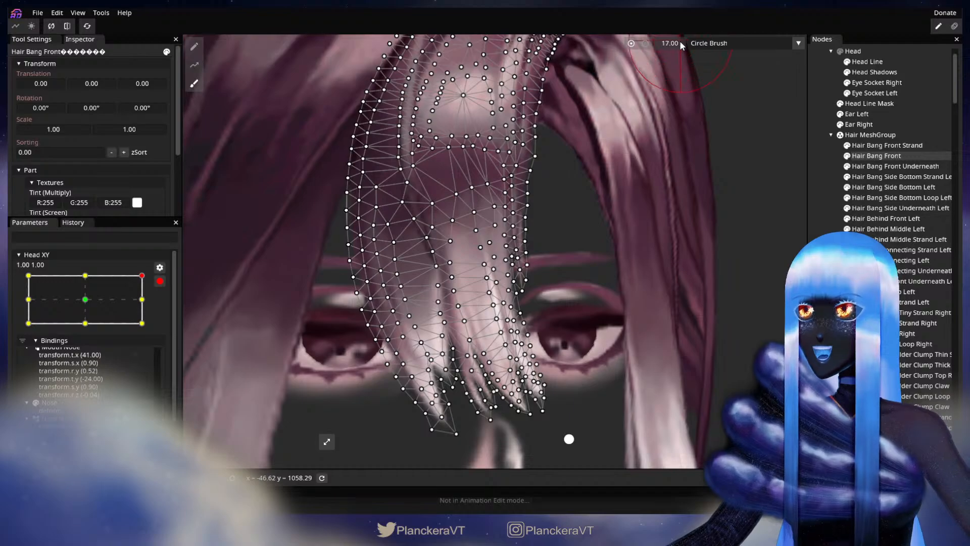
Step: Nudge Hair Bang Front's tips beside the inner eye slightly outward with the size 17.00 Circle Brush and deselect the part
{"action": "scroll", "coordinate": [631, 361], "scroll_direction": "up", "scroll_amount": 3}
{"action": "scroll", "coordinate": [606, 334], "scroll_direction": "up", "scroll_amount": 1}
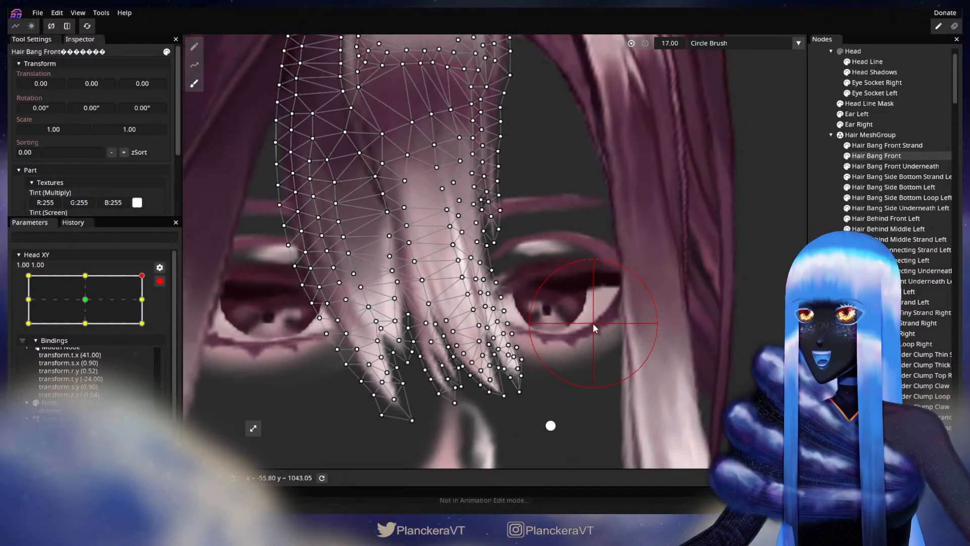
{"action": "scroll", "coordinate": [566, 313], "scroll_direction": "up", "scroll_amount": 2}
{"action": "left_click_drag", "start_coordinate": [521, 286], "coordinate": [528, 286]}
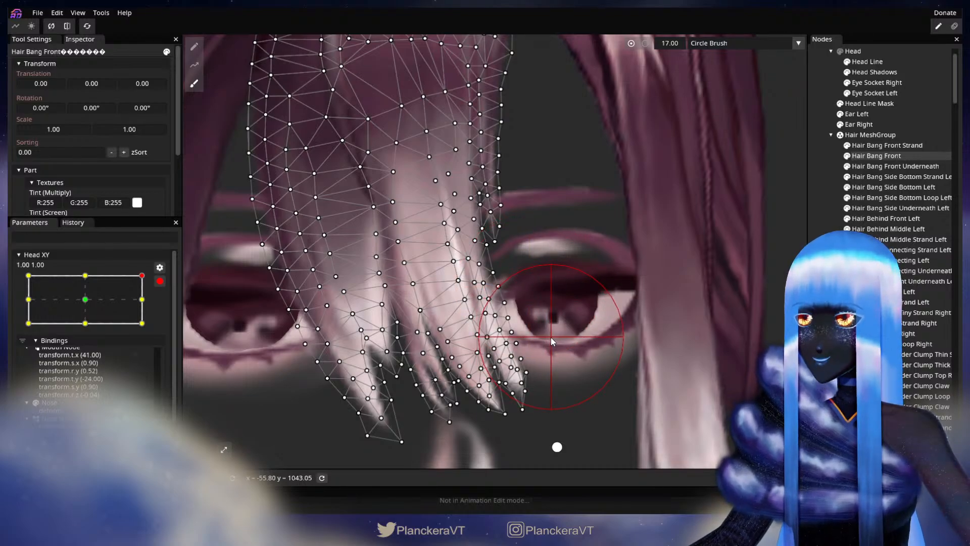
{"action": "left_click", "coordinate": [818, 309]}
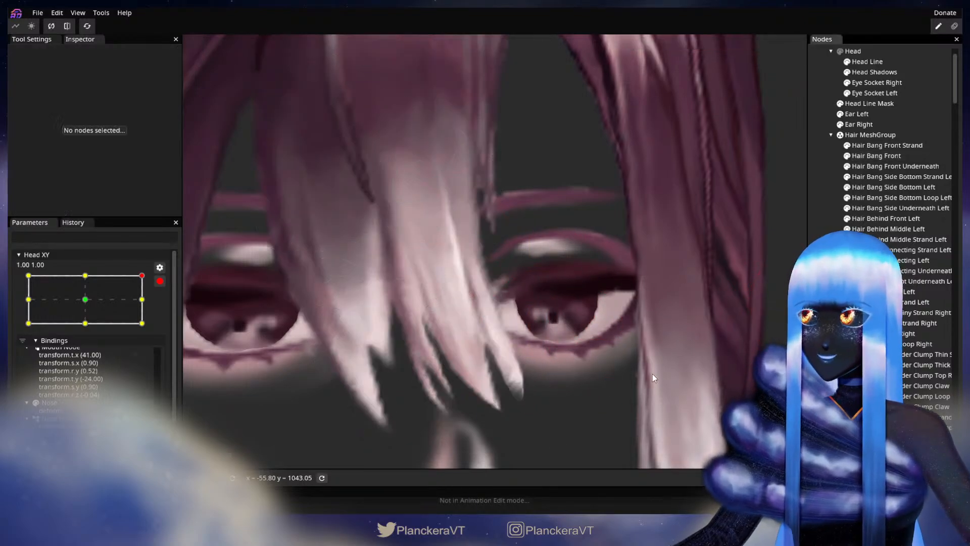
Step: Disarm the Head XY 1.00, 1.00 keypoint and test how the front bang follows the head's vertical motion
{"action": "scroll", "coordinate": [647, 375], "scroll_direction": "down", "scroll_amount": 5}
{"action": "scroll", "coordinate": [648, 379], "scroll_direction": "down", "scroll_amount": 5}
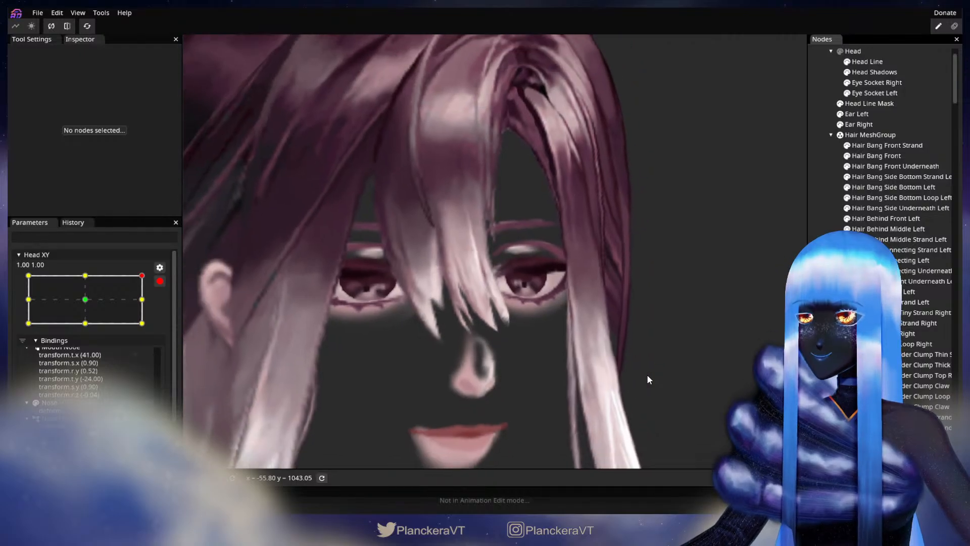
{"action": "scroll", "coordinate": [654, 375], "scroll_direction": "down", "scroll_amount": 5}
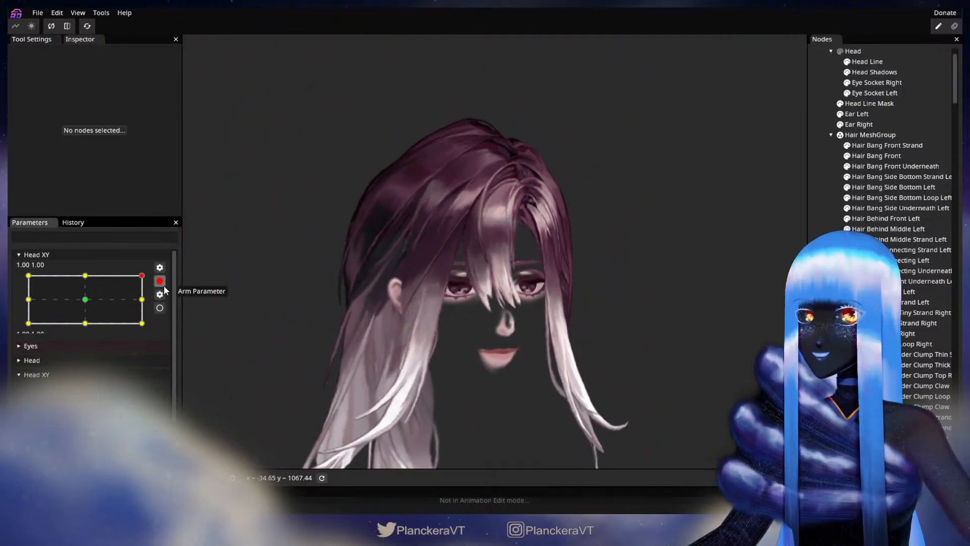
{"action": "left_click", "coordinate": [159, 281]}
{"action": "mouse_move", "coordinate": [149, 304]}
{"action": "left_mouse_down"}
{"action": "mouse_move", "coordinate": [158, 353]}
{"action": "mouse_move", "coordinate": [167, 299]}
{"action": "mouse_move", "coordinate": [175, 347]}
{"action": "mouse_move", "coordinate": [153, 356]}
{"action": "mouse_move", "coordinate": [162, 303]}
{"action": "left_mouse_up"}
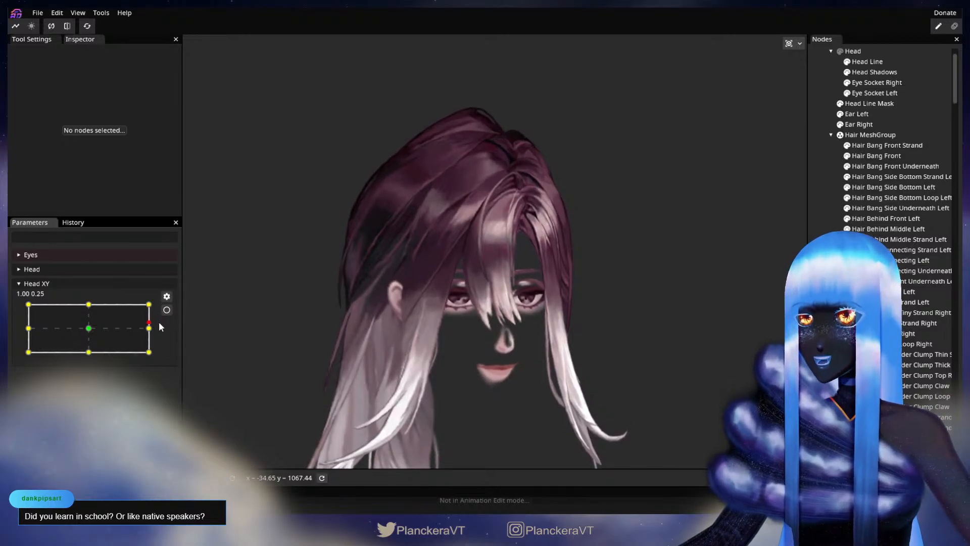
Step: Arm the Head XY 1.00, 1.00 keypoint, adjust individual mesh vertices on Hair Bang Front's tip beside the inner eye, and deselect the part
{"action": "scroll", "coordinate": [500, 366], "scroll_direction": "up", "scroll_amount": 5}
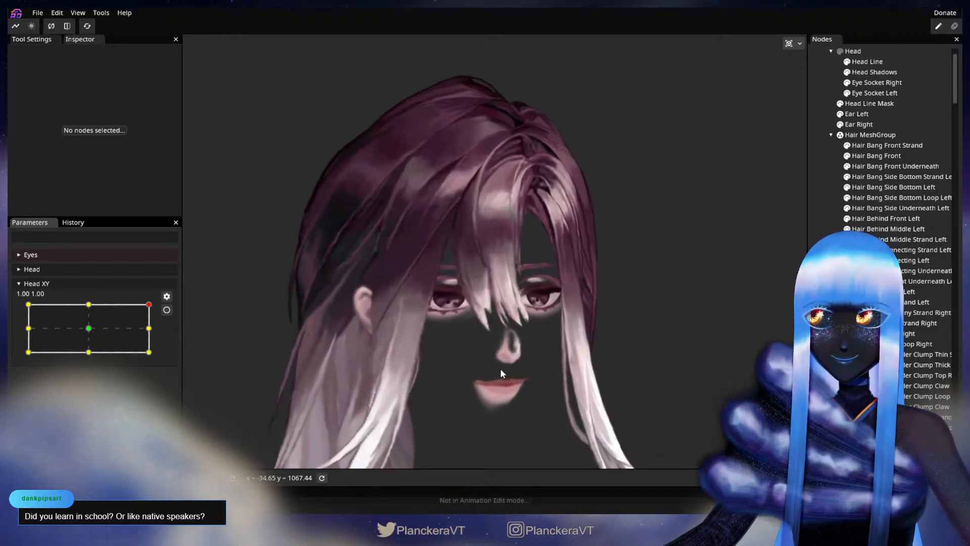
{"action": "scroll", "coordinate": [505, 360], "scroll_direction": "up", "scroll_amount": 5}
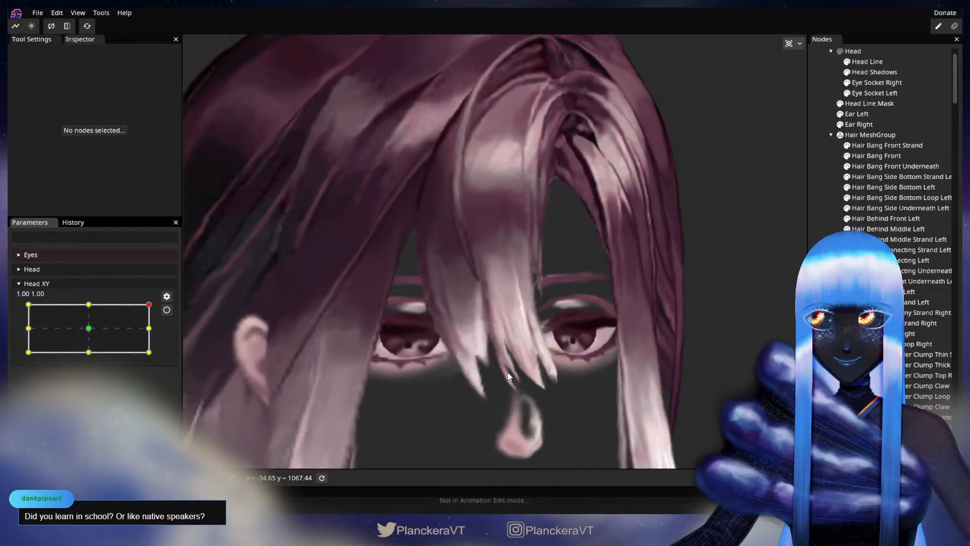
{"action": "scroll", "coordinate": [508, 351], "scroll_direction": "up", "scroll_amount": 4}
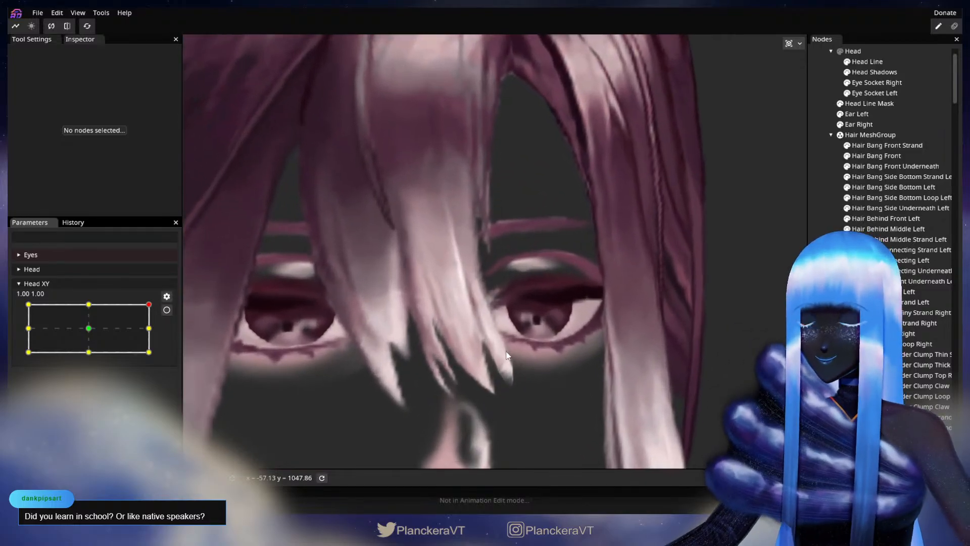
{"action": "scroll", "coordinate": [556, 362], "scroll_direction": "up", "scroll_amount": 4}
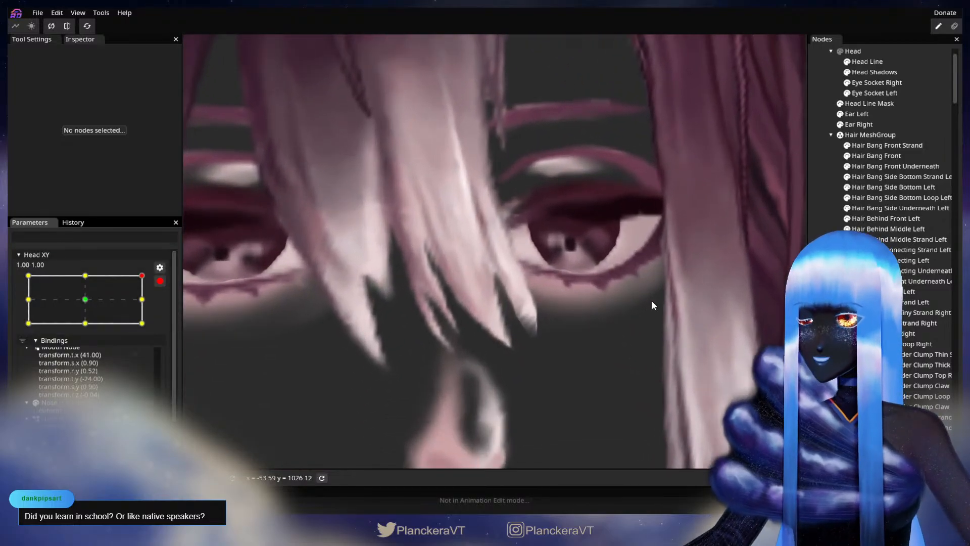
{"action": "left_click", "coordinate": [887, 147]}
{"action": "left_click", "coordinate": [887, 156]}
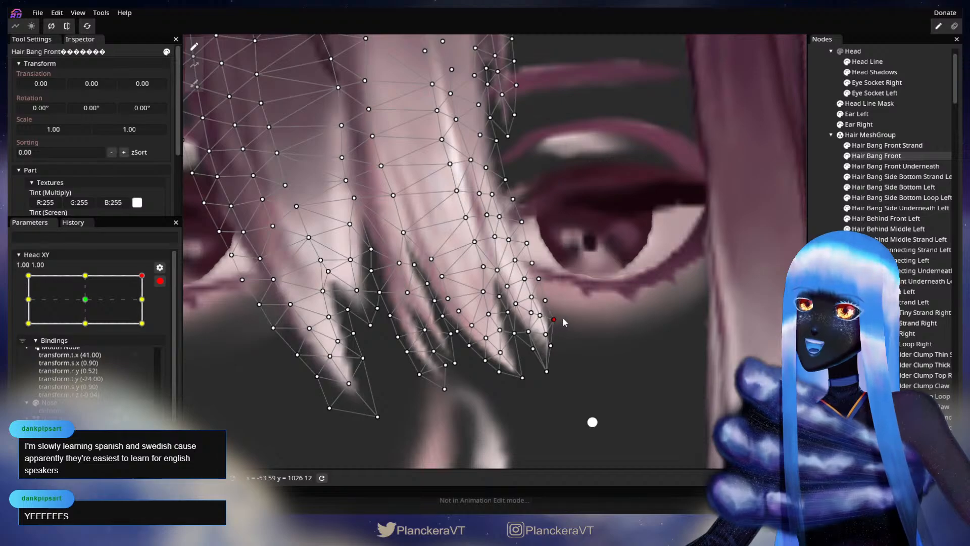
{"action": "left_click", "coordinate": [551, 346]}
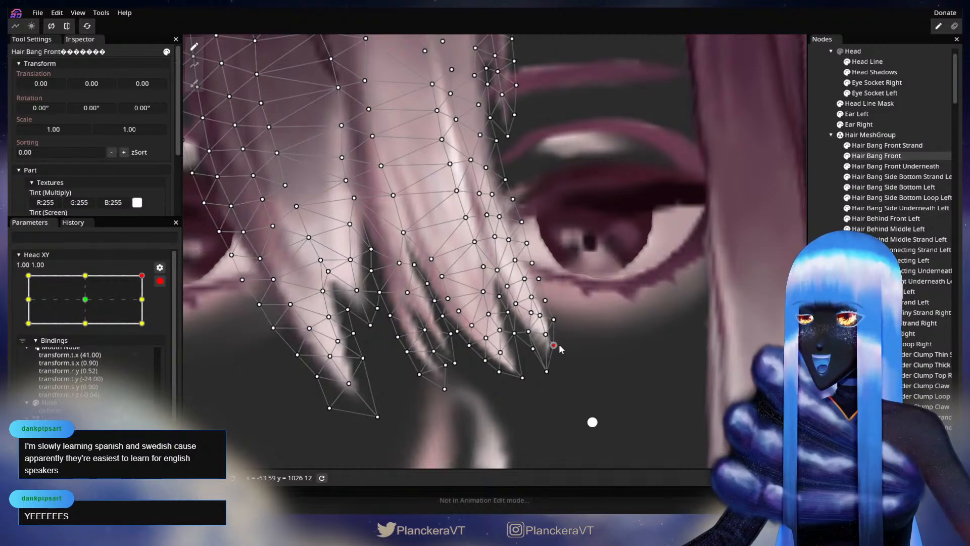
{"action": "left_click", "coordinate": [549, 333]}
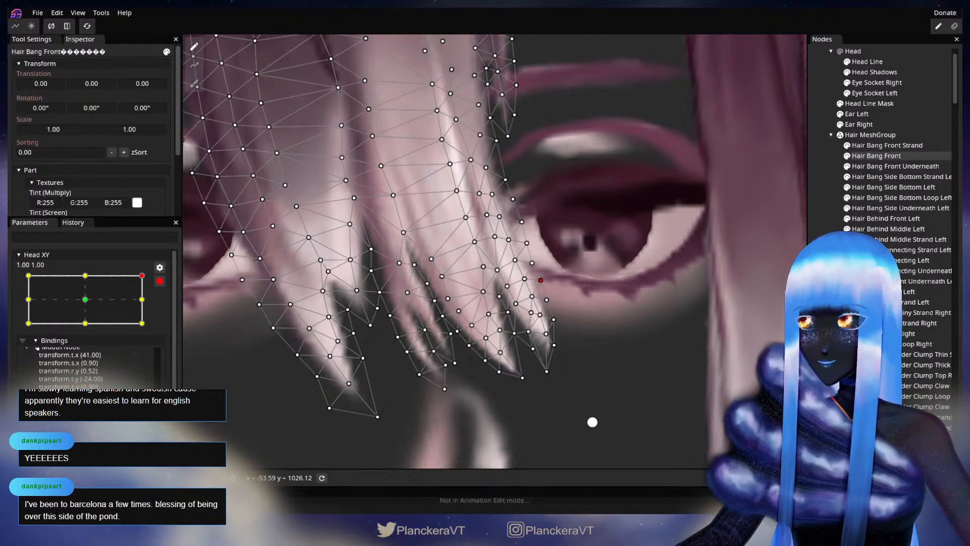
{"action": "left_click", "coordinate": [611, 365]}
Step: Examine the full hairstyle, disarm the keypoint, and check the reshaped bang while moving Head XY around 1.00, 1.00
{"action": "scroll", "coordinate": [619, 365], "scroll_direction": "down", "scroll_amount": 3}
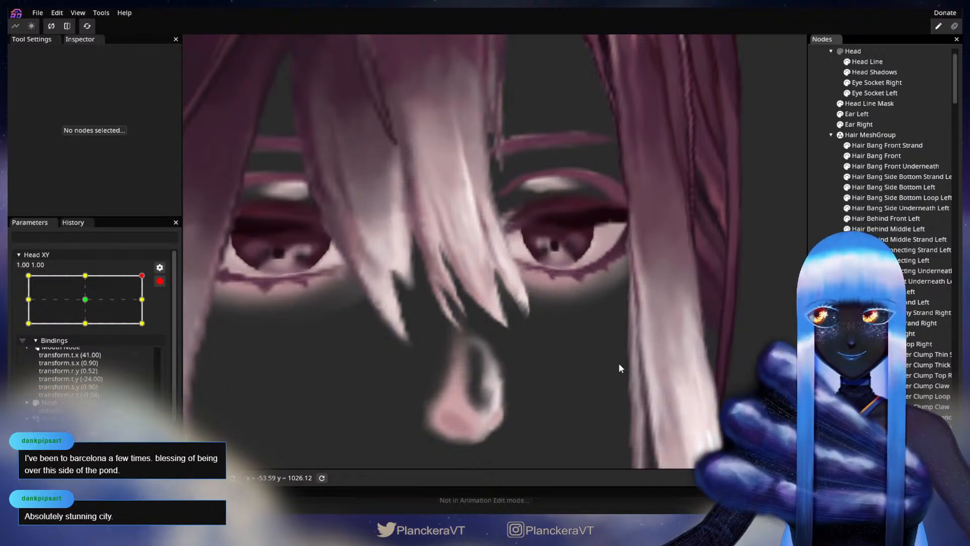
{"action": "scroll", "coordinate": [618, 363], "scroll_direction": "down", "scroll_amount": 3}
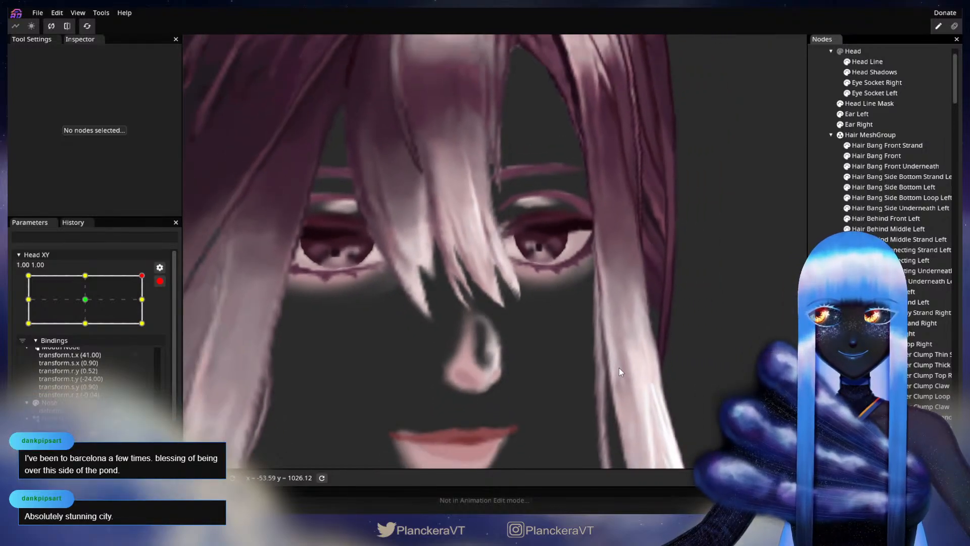
{"action": "scroll", "coordinate": [619, 371], "scroll_direction": "down", "scroll_amount": 5}
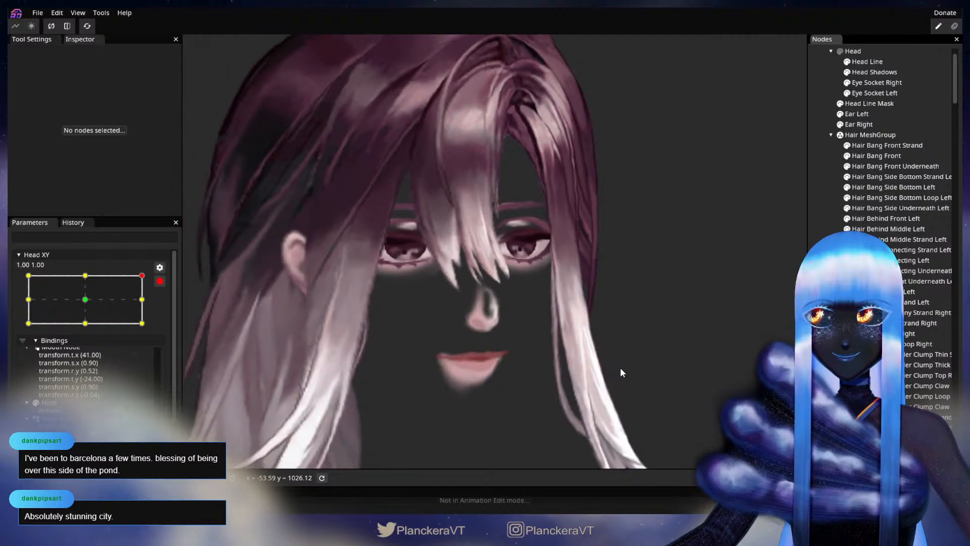
{"action": "scroll", "coordinate": [620, 368], "scroll_direction": "down", "scroll_amount": 3}
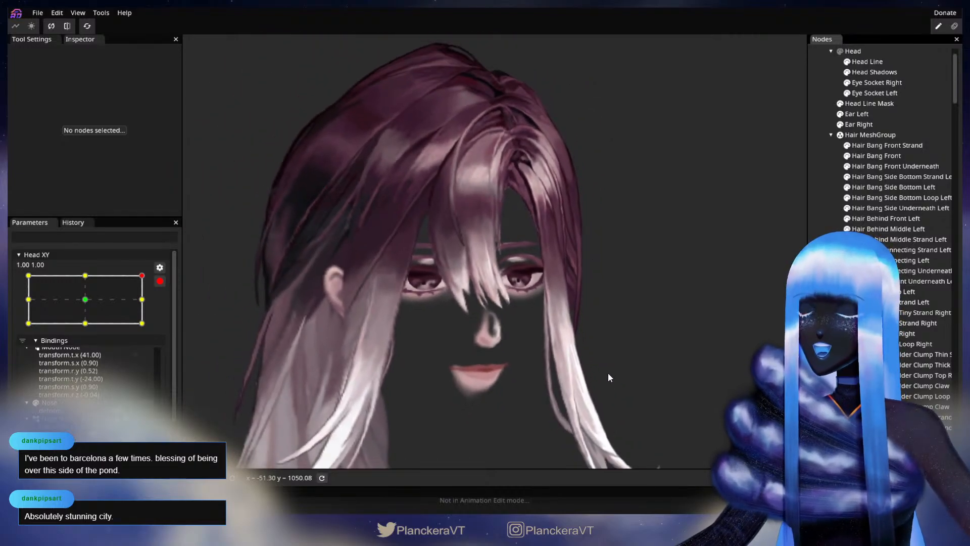
{"action": "scroll", "coordinate": [608, 374], "scroll_direction": "down", "scroll_amount": 4}
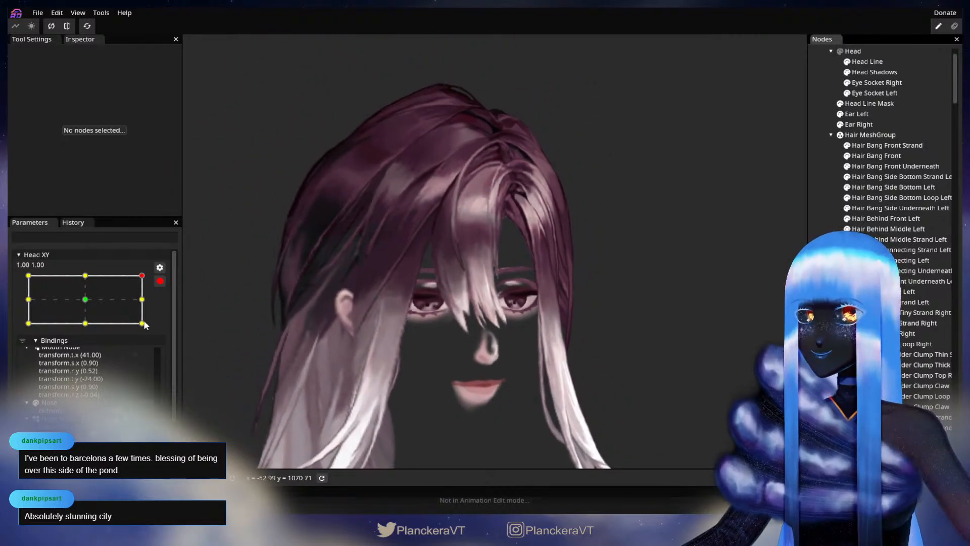
{"action": "left_click", "coordinate": [160, 281]}
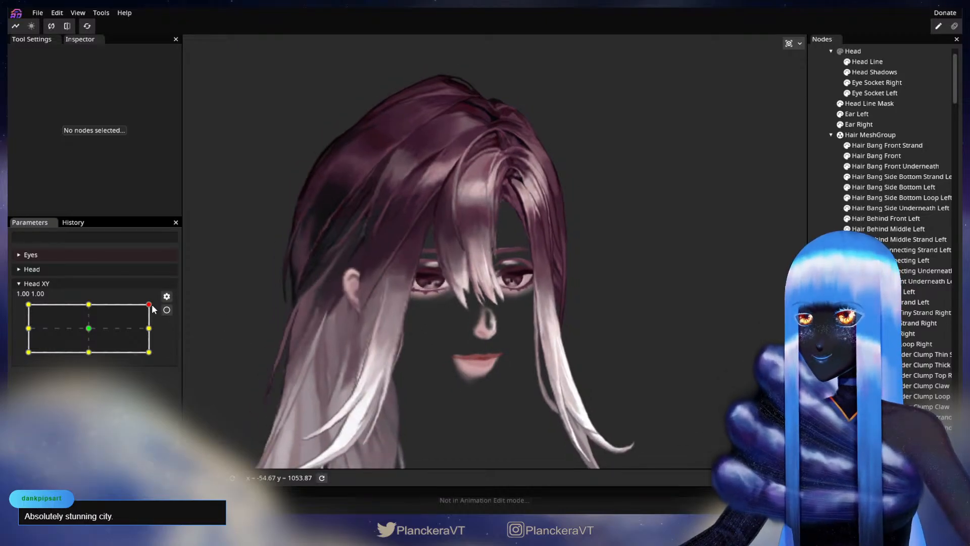
{"action": "mouse_move", "coordinate": [153, 309]}
{"action": "left_mouse_down"}
{"action": "mouse_move", "coordinate": [154, 361]}
{"action": "mouse_move", "coordinate": [161, 308]}
{"action": "left_mouse_up"}
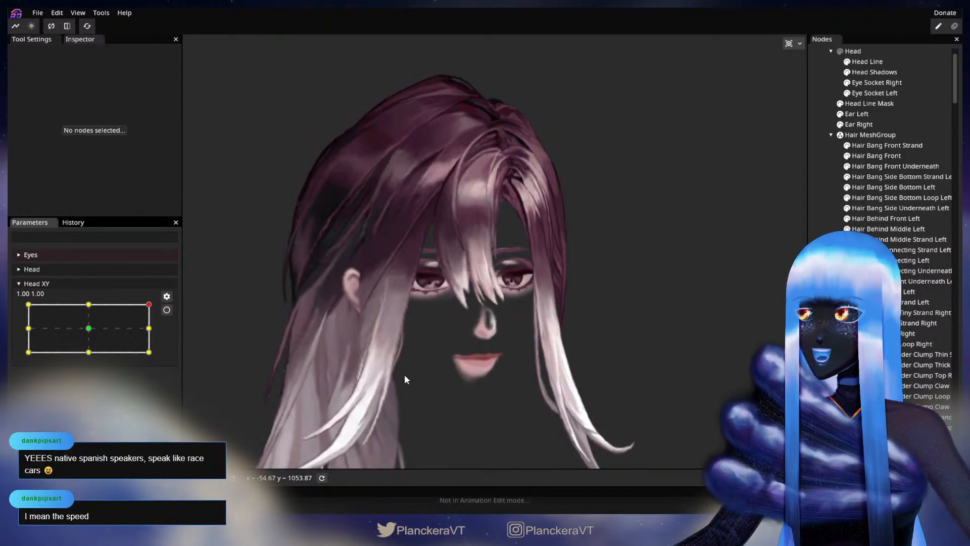
Step: Test the front bang's motion along Head XY's 1.00 side, from the upper corner down to about -0.96 and back to 1.00, 1.00
{"action": "scroll", "coordinate": [402, 370], "scroll_direction": "up", "scroll_amount": 2}
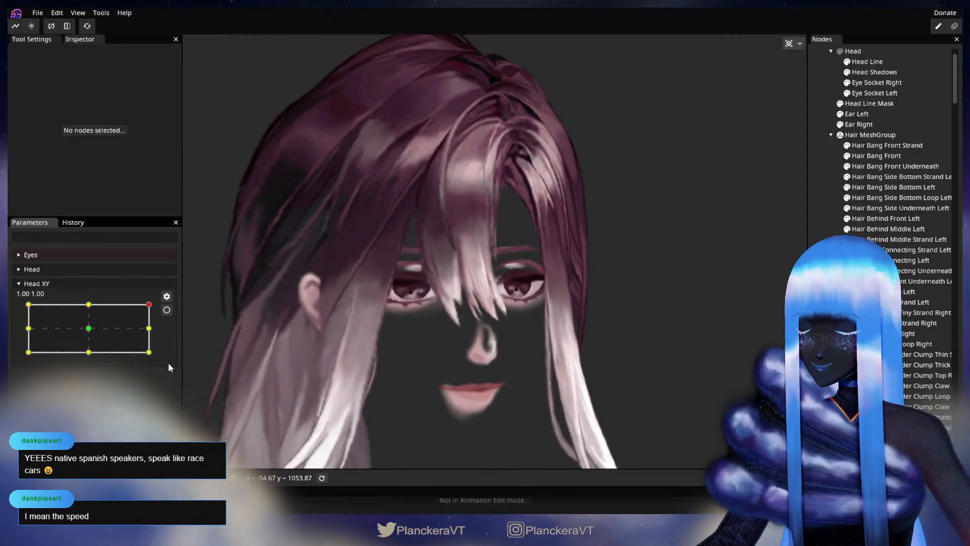
{"action": "left_click_drag", "start_coordinate": [150, 309], "coordinate": [158, 355]}
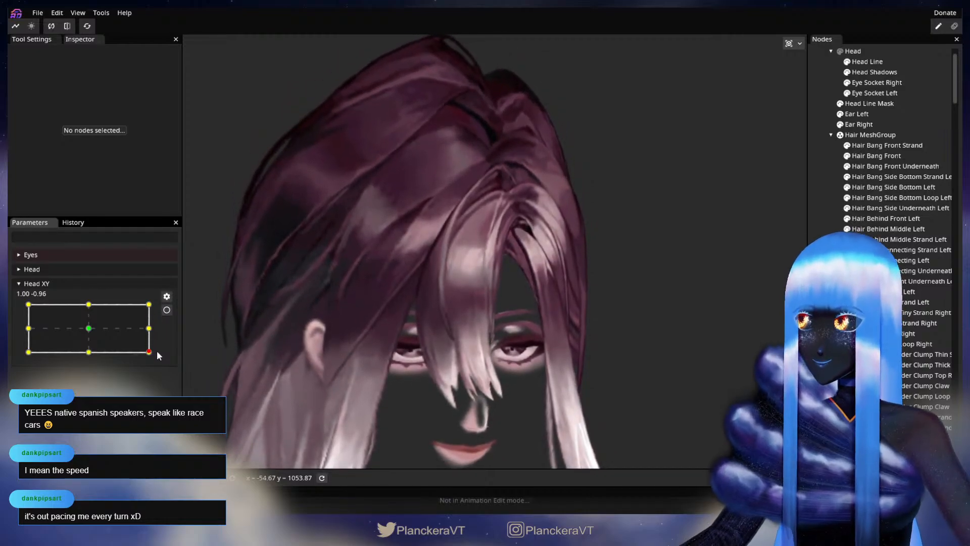
{"action": "left_click_drag", "start_coordinate": [346, 361], "coordinate": [341, 317]}
{"action": "scroll", "coordinate": [325, 331], "scroll_direction": "up", "scroll_amount": 2}
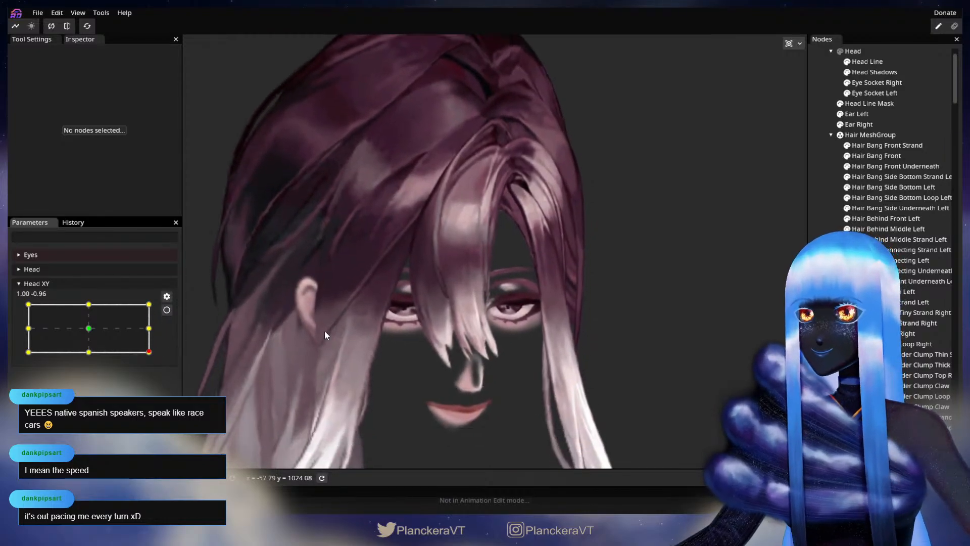
{"action": "left_click_drag", "start_coordinate": [150, 352], "coordinate": [154, 331]}
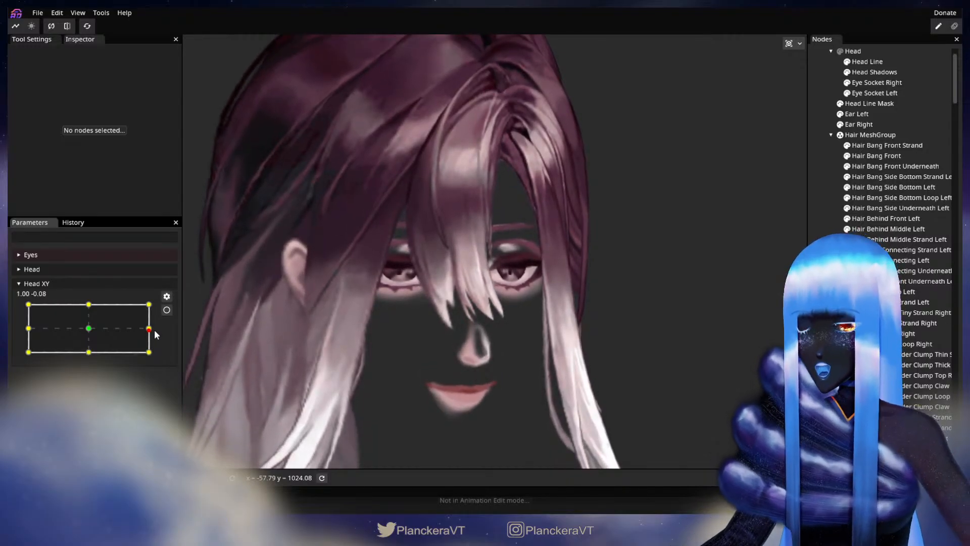
{"action": "left_click_drag", "start_coordinate": [154, 330], "coordinate": [186, 302]}
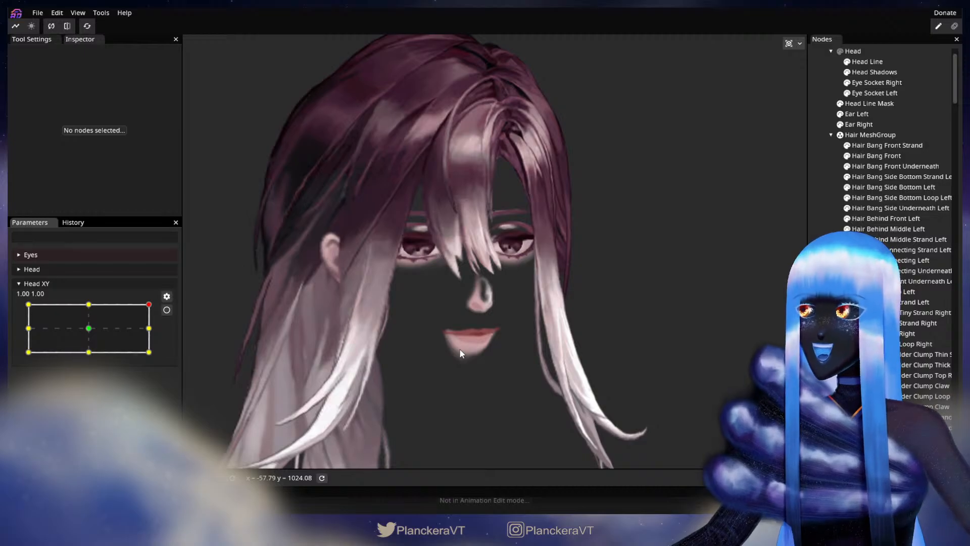
{"action": "left_click_drag", "start_coordinate": [469, 323], "coordinate": [469, 355]}
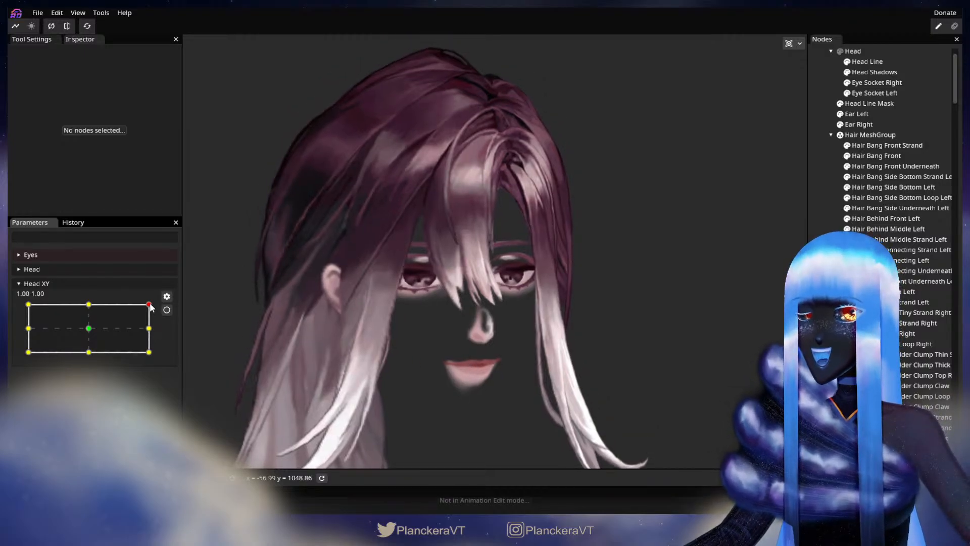
{"action": "mouse_move", "coordinate": [151, 308]}
{"action": "left_mouse_down"}
{"action": "mouse_move", "coordinate": [22, 306]}
{"action": "mouse_move", "coordinate": [151, 306]}
{"action": "mouse_move", "coordinate": [98, 298]}
{"action": "mouse_move", "coordinate": [155, 297]}
{"action": "left_mouse_up"}
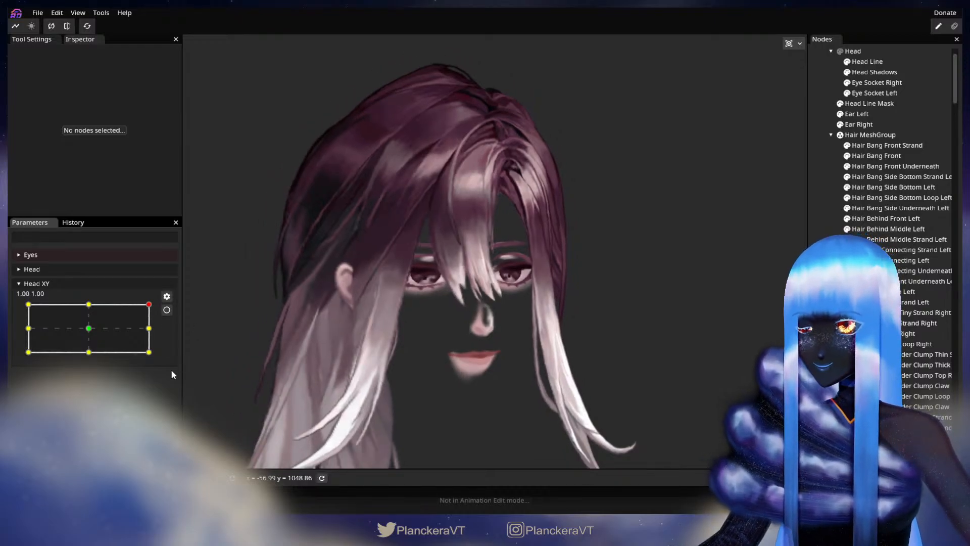
Step: Move Head XY to -1.00, 1.00, arm that keypoint, and select Hair Bang Front to deform its mesh
{"action": "left_click_drag", "start_coordinate": [149, 305], "coordinate": [28, 300]}
{"action": "left_click", "coordinate": [167, 309]}
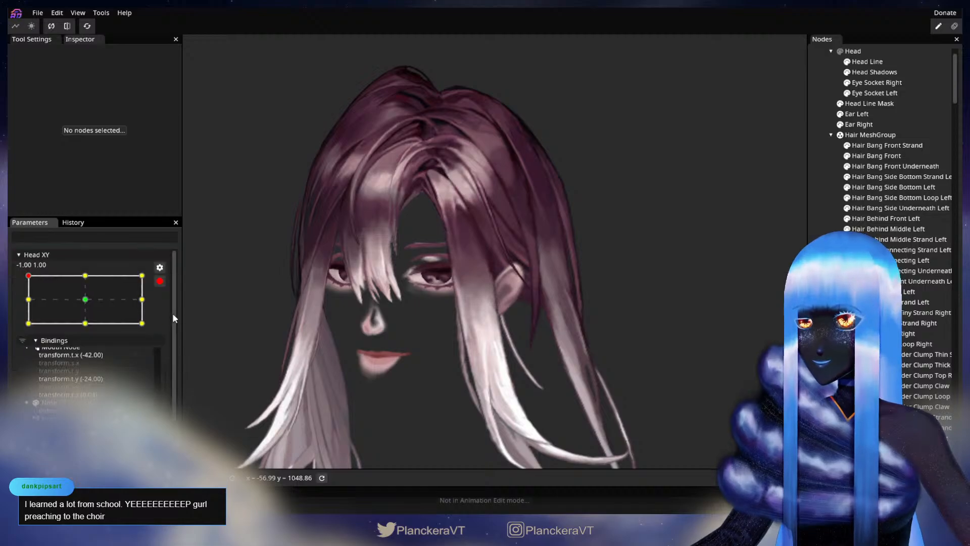
{"action": "scroll", "coordinate": [479, 394], "scroll_direction": "up", "scroll_amount": 2}
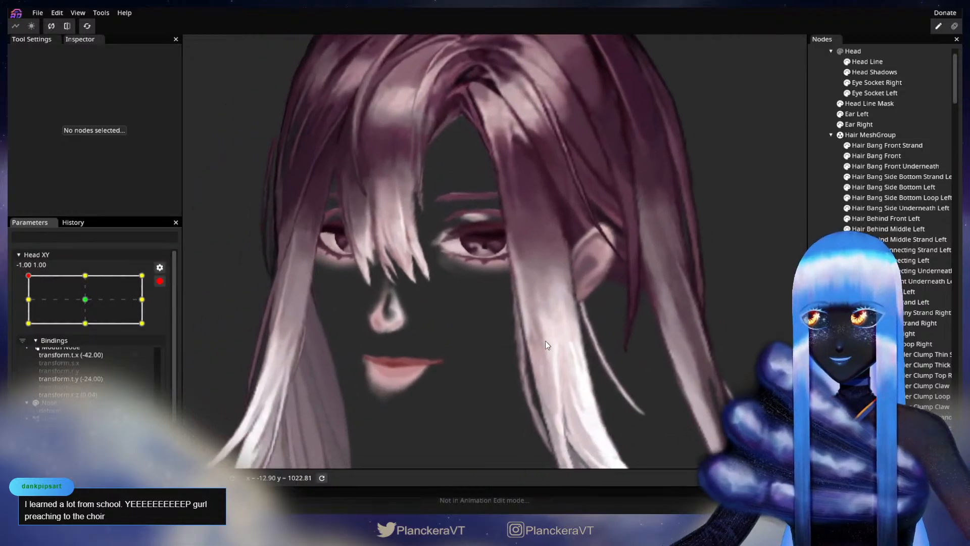
{"action": "scroll", "coordinate": [561, 337], "scroll_direction": "up", "scroll_amount": 1}
{"action": "left_click_drag", "start_coordinate": [526, 348], "coordinate": [632, 346]}
{"action": "scroll", "coordinate": [510, 324], "scroll_direction": "up", "scroll_amount": 3}
{"action": "left_click_drag", "start_coordinate": [512, 324], "coordinate": [597, 337]}
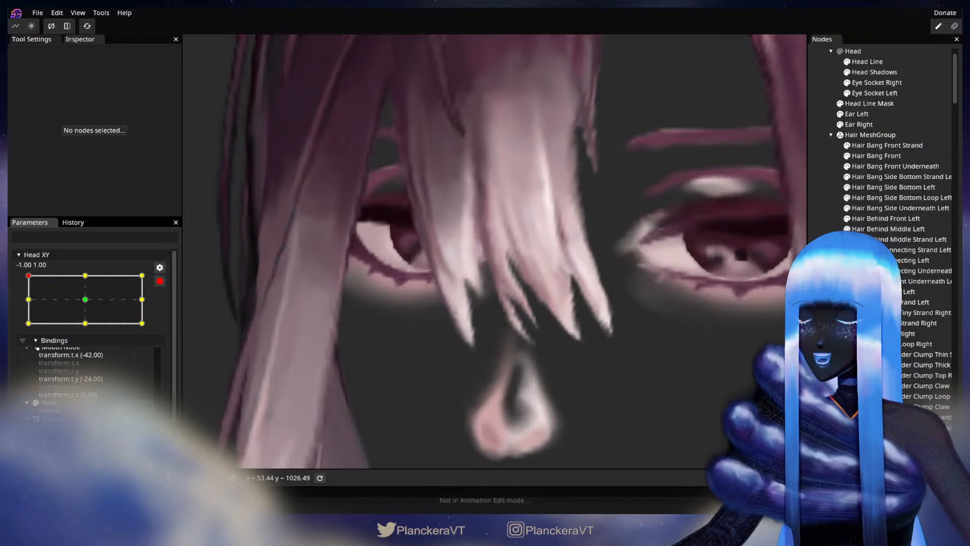
{"action": "left_click", "coordinate": [876, 157]}
{"action": "scroll", "coordinate": [590, 390], "scroll_direction": "up", "scroll_amount": 3}
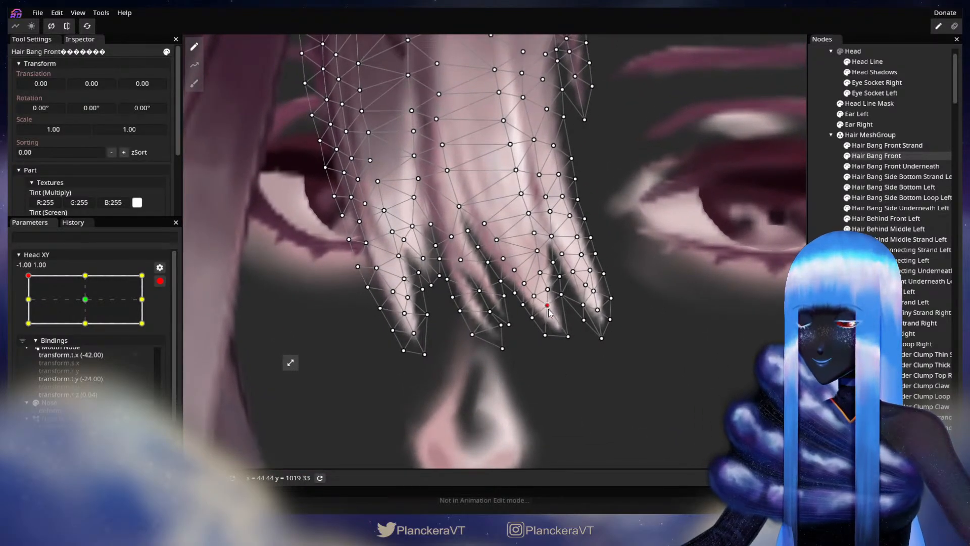
Step: Adjust individual mesh vertices around the middle tips of Hair Bang Front above the nose
{"action": "left_click_drag", "start_coordinate": [544, 337], "coordinate": [545, 371]}
{"action": "scroll", "coordinate": [544, 383], "scroll_direction": "up", "scroll_amount": 1}
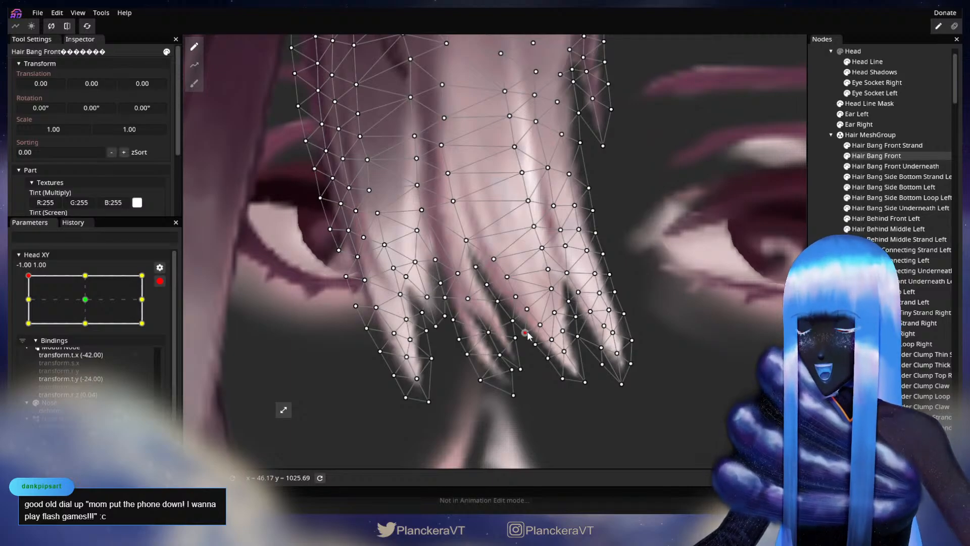
{"action": "left_click", "coordinate": [515, 296]}
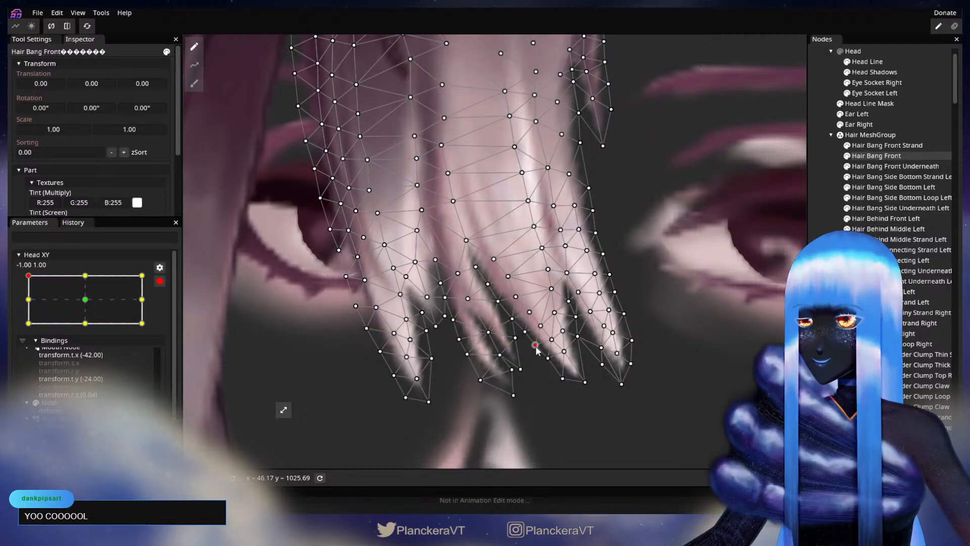
{"action": "left_click", "coordinate": [859, 323]}
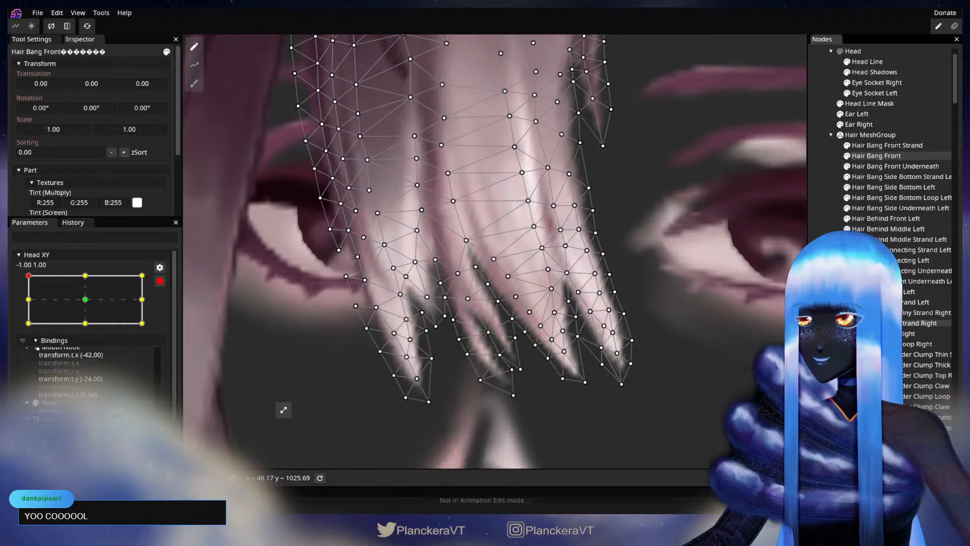
Step: Preview the hair motion with Head XY recording off, sweeping away from the -1.00, 1.00 corner and back, and re-arm the parameter
{"action": "left_click", "coordinate": [723, 344]}
{"action": "scroll", "coordinate": [657, 384], "scroll_direction": "down", "scroll_amount": 2}
{"action": "scroll", "coordinate": [645, 392], "scroll_direction": "down", "scroll_amount": 4}
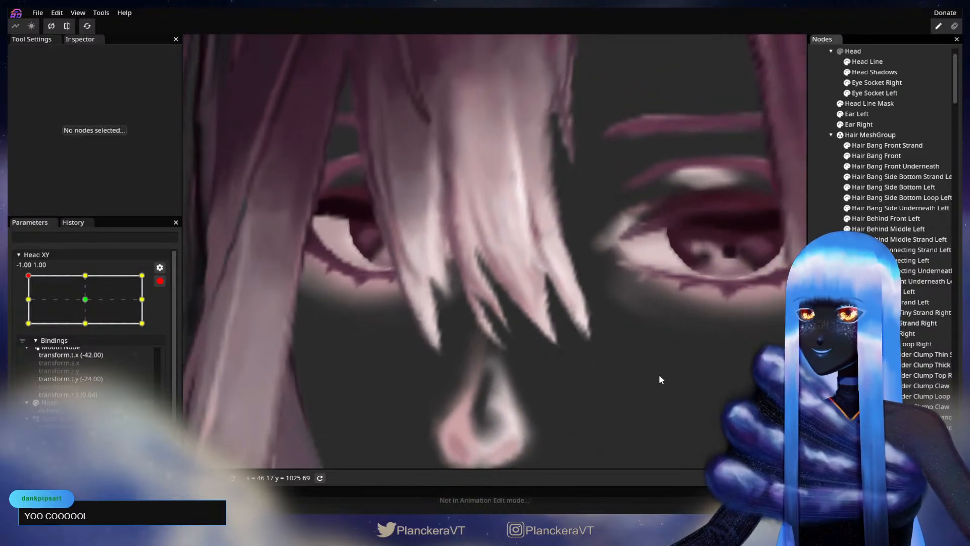
{"action": "scroll", "coordinate": [614, 383], "scroll_direction": "down", "scroll_amount": 3}
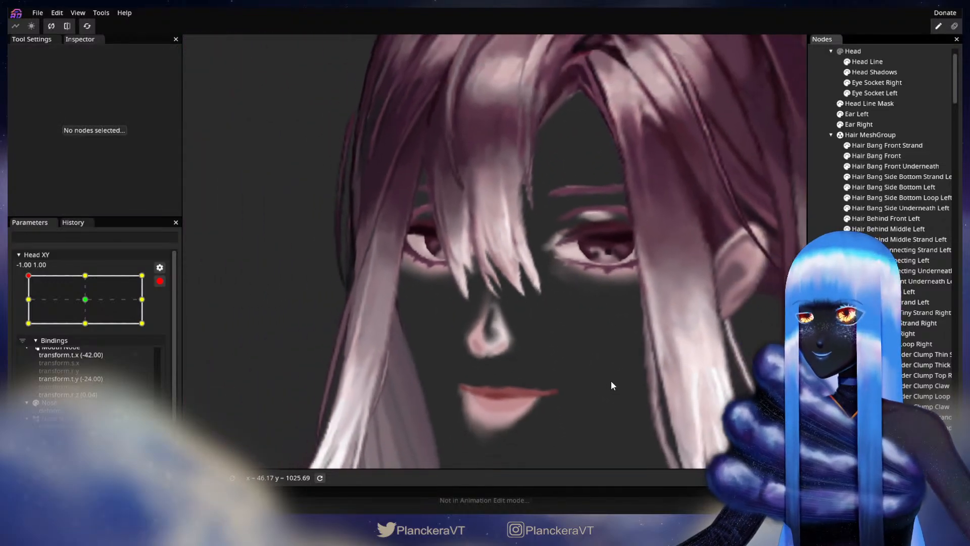
{"action": "left_click", "coordinate": [160, 282]}
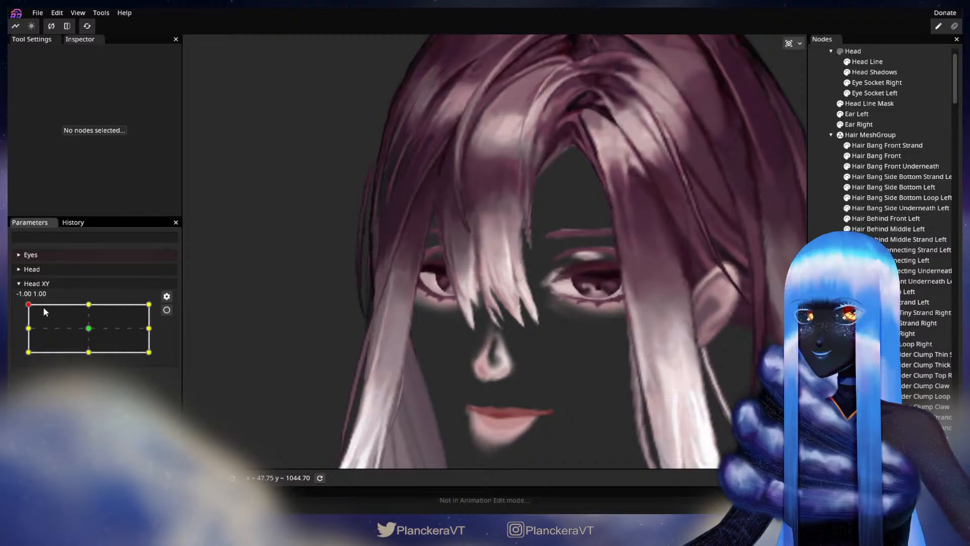
{"action": "mouse_move", "coordinate": [28, 306]}
{"action": "left_mouse_down"}
{"action": "mouse_move", "coordinate": [29, 337]}
{"action": "mouse_move", "coordinate": [29, 305]}
{"action": "mouse_move", "coordinate": [12, 303]}
{"action": "left_mouse_up"}
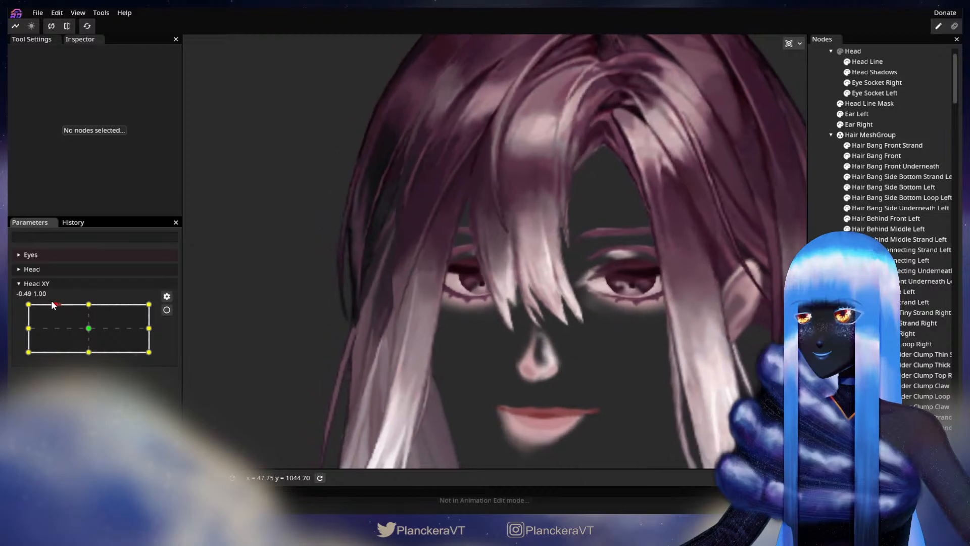
{"action": "left_click", "coordinate": [166, 310]}
Step: Adjust the Hair Bang Front mesh vertices around the middle and right-hand strand tips at the Head XY -1.00, 1.00 keypoint
{"action": "scroll", "coordinate": [460, 368], "scroll_direction": "up", "scroll_amount": 3}
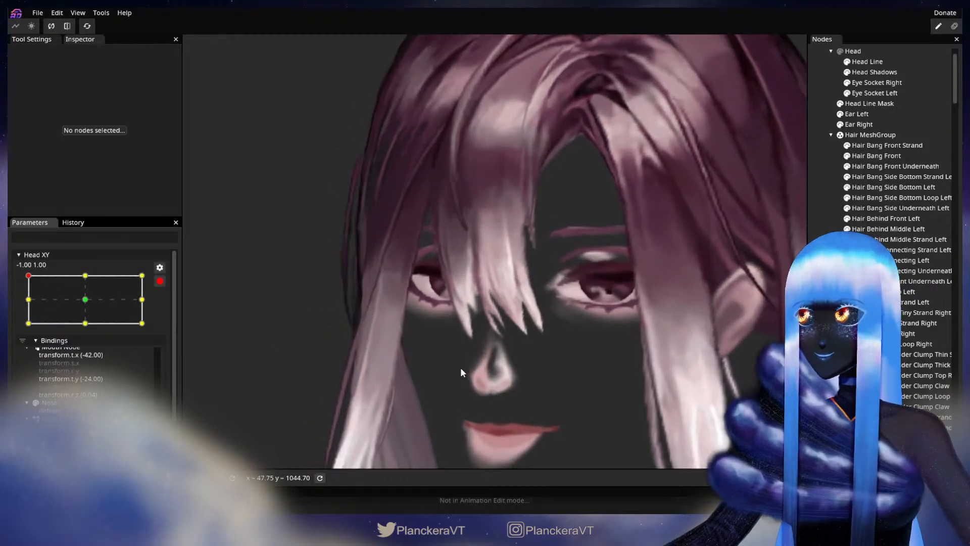
{"action": "scroll", "coordinate": [475, 333], "scroll_direction": "up", "scroll_amount": 5}
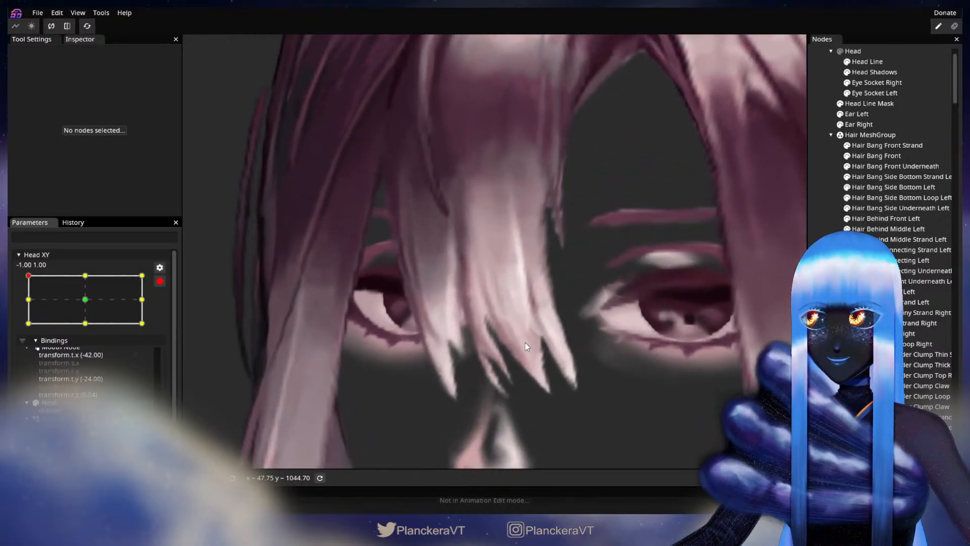
{"action": "scroll", "coordinate": [558, 301], "scroll_direction": "up", "scroll_amount": 3}
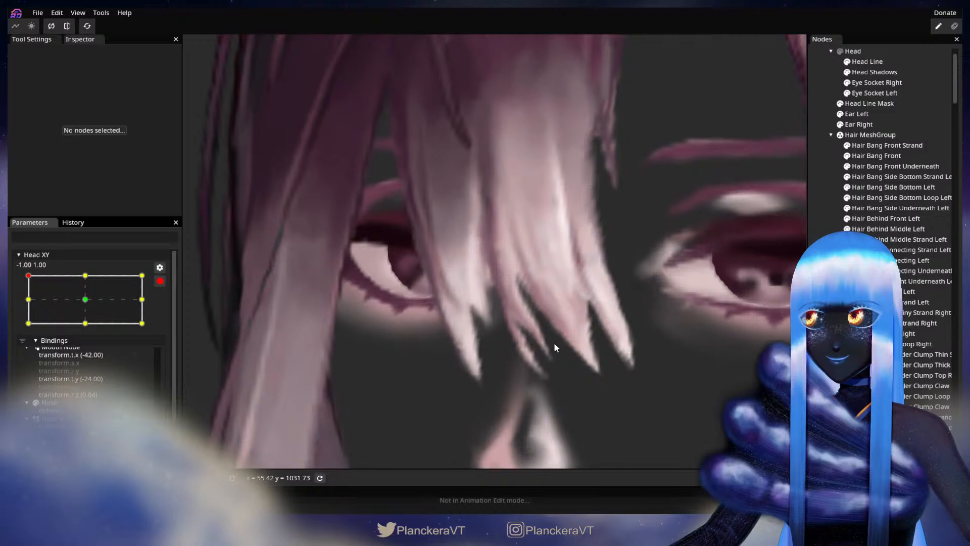
{"action": "scroll", "coordinate": [567, 339], "scroll_direction": "up", "scroll_amount": 2}
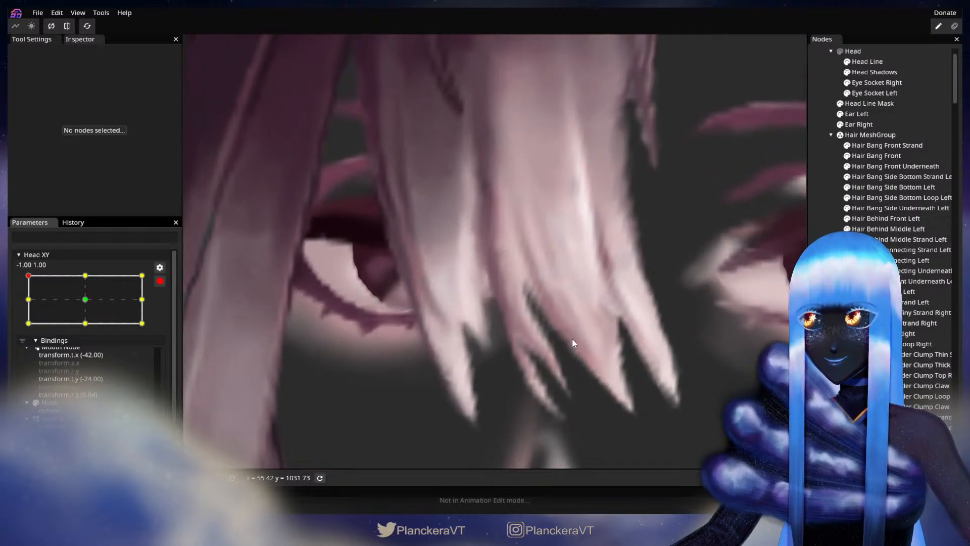
{"action": "left_click_drag", "start_coordinate": [572, 337], "coordinate": [575, 293]}
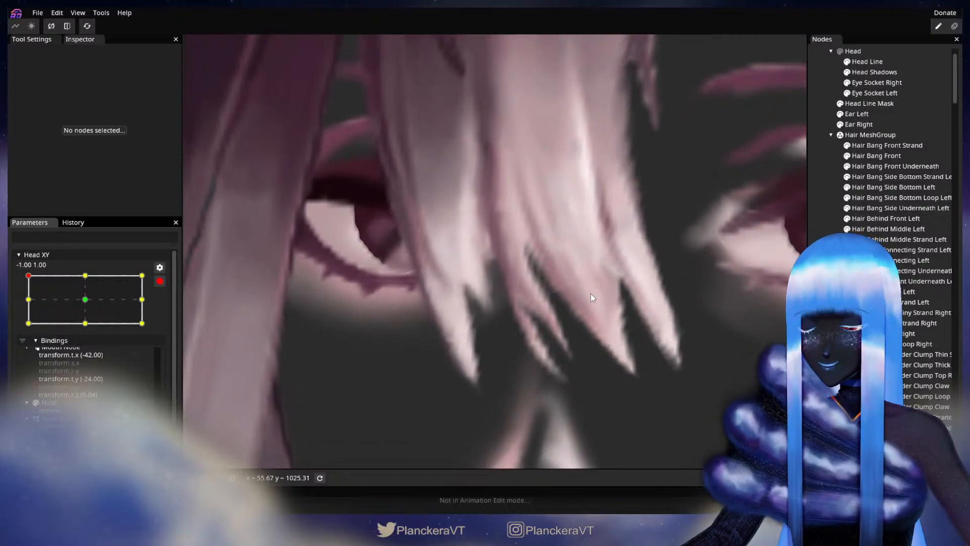
{"action": "left_click", "coordinate": [890, 155]}
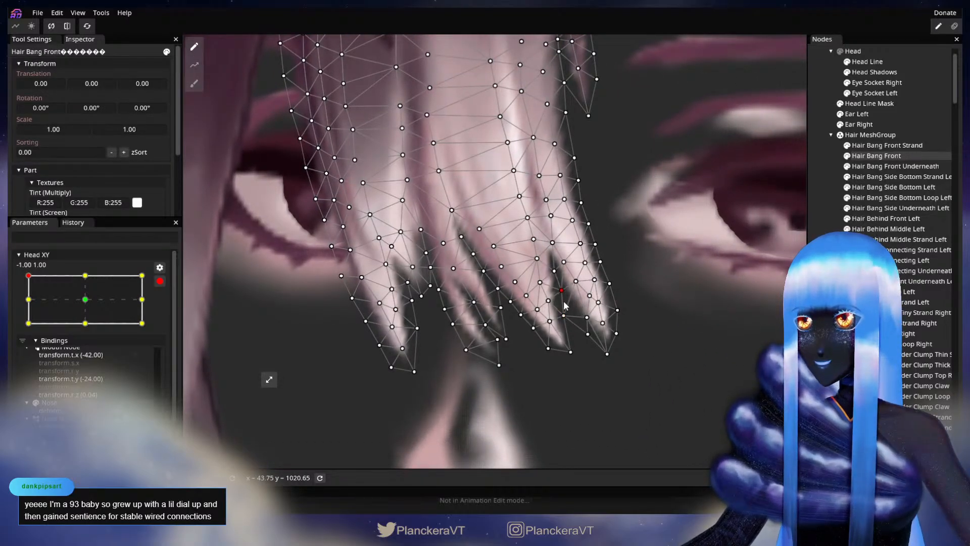
{"action": "left_click_drag", "start_coordinate": [552, 308], "coordinate": [554, 312]}
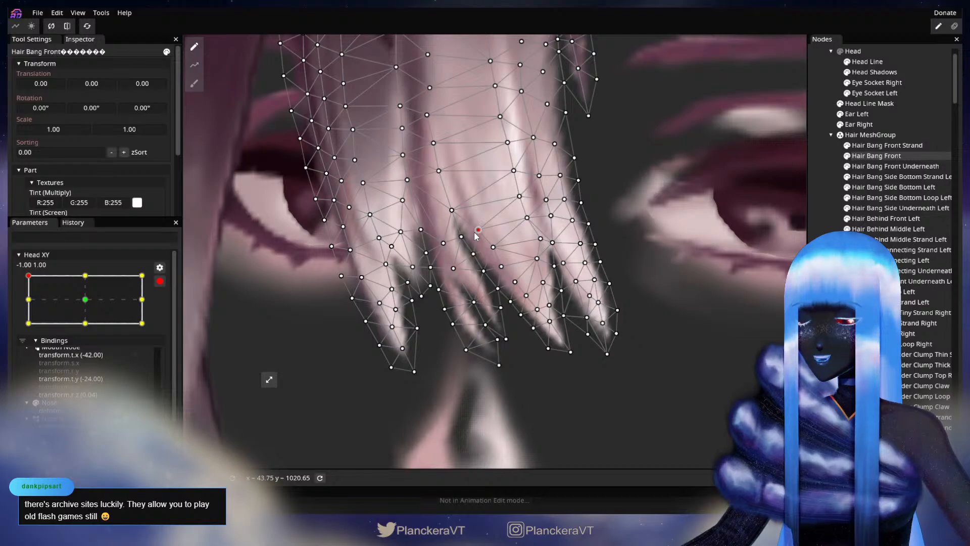
{"action": "left_click_drag", "start_coordinate": [475, 234], "coordinate": [535, 306]}
{"action": "left_click", "coordinate": [512, 282]}
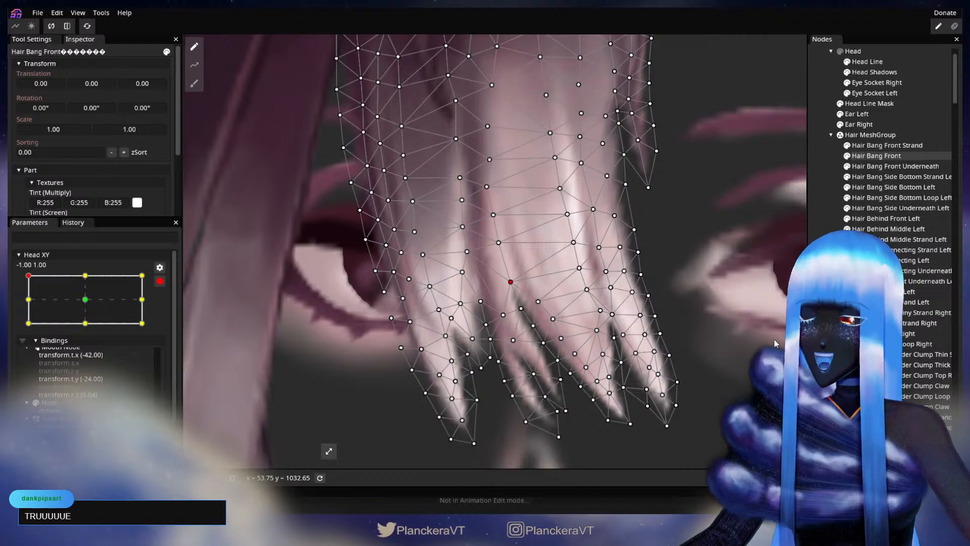
{"action": "left_click", "coordinate": [686, 362]}
{"action": "scroll", "coordinate": [685, 362], "scroll_direction": "down", "scroll_amount": 2}
{"action": "scroll", "coordinate": [689, 351], "scroll_direction": "down", "scroll_amount": 4}
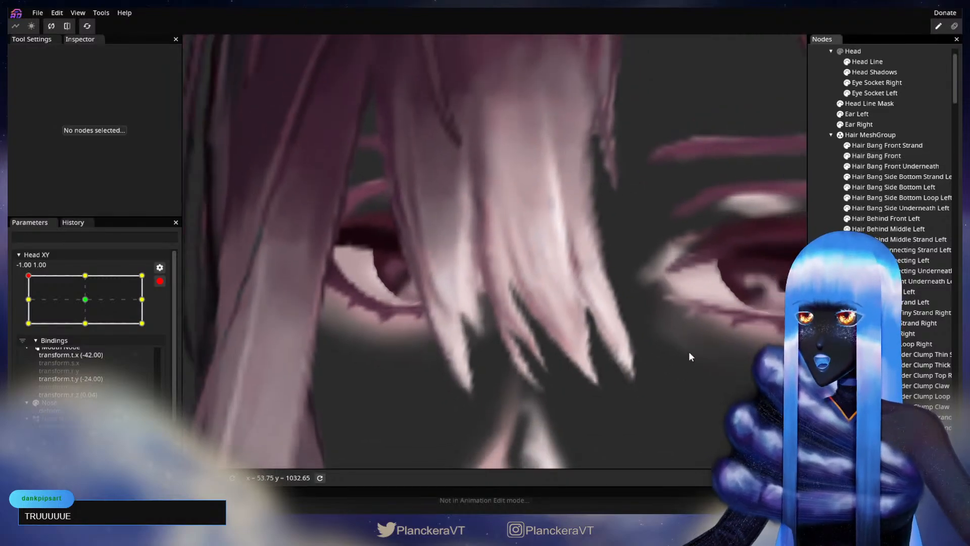
{"action": "scroll", "coordinate": [640, 318], "scroll_direction": "up", "scroll_amount": 2}
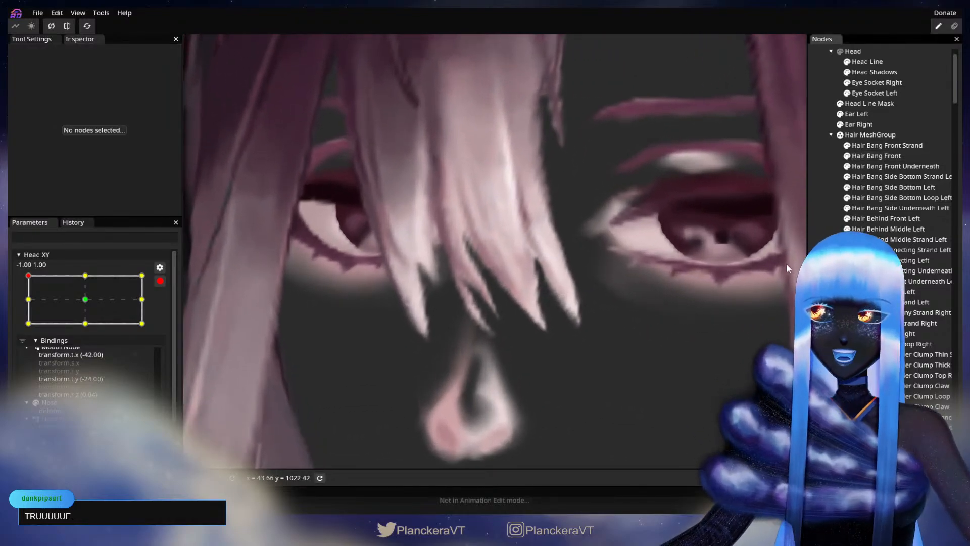
Step: Refine the Hair Bang Front vertices along the gap between the two rightmost strand tips and down the inner strand
{"action": "left_click", "coordinate": [877, 156]}
{"action": "scroll", "coordinate": [589, 306], "scroll_direction": "up", "scroll_amount": 2}
{"action": "scroll", "coordinate": [588, 305], "scroll_direction": "up", "scroll_amount": 1}
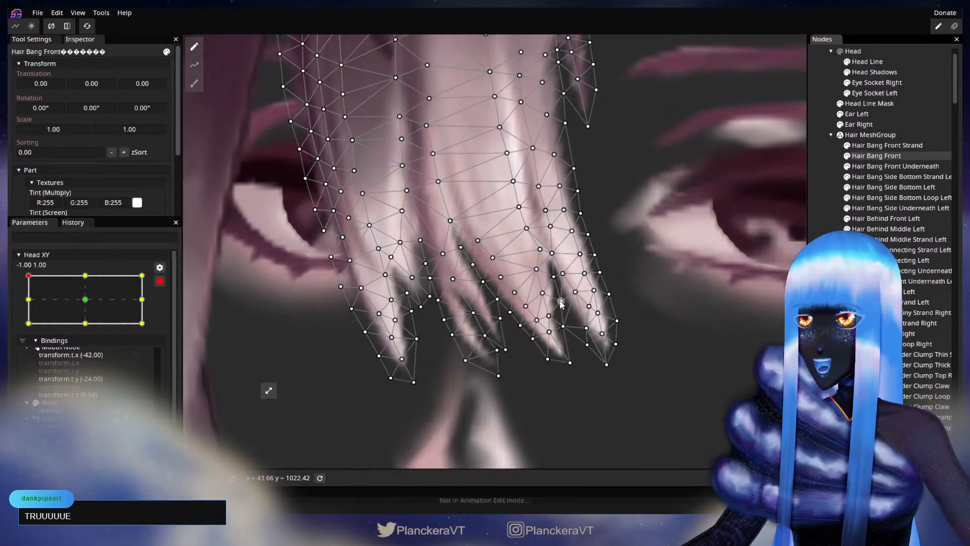
{"action": "left_click_drag", "start_coordinate": [554, 277], "coordinate": [559, 306]}
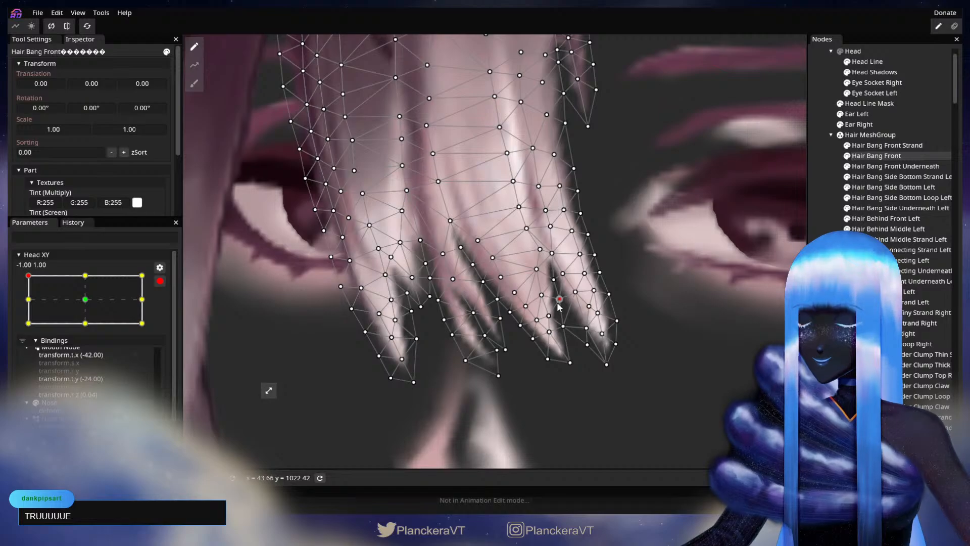
{"action": "left_click", "coordinate": [537, 273]}
{"action": "left_click", "coordinate": [543, 295]}
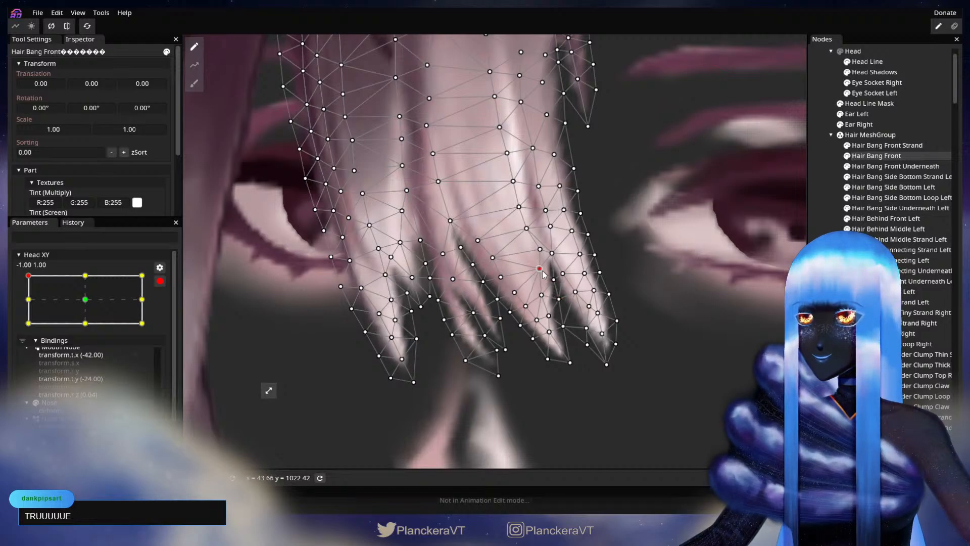
{"action": "left_click", "coordinate": [549, 317]}
{"action": "left_click", "coordinate": [550, 332]}
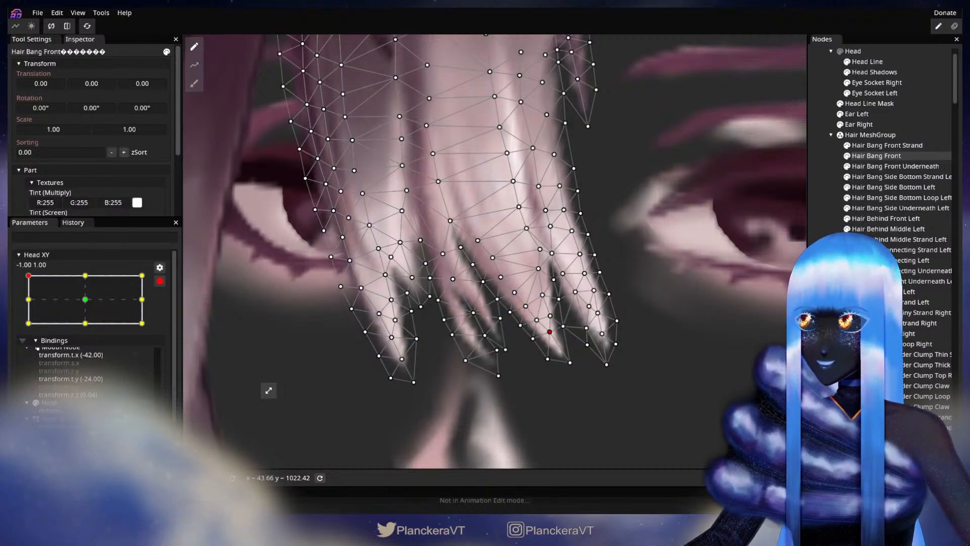
Step: Check the reshaped bang tips by moving Head XY with recording off, and re-arm it at -1.00, 1.00
{"action": "left_click", "coordinate": [828, 354]}
{"action": "scroll", "coordinate": [671, 356], "scroll_direction": "down", "scroll_amount": 5}
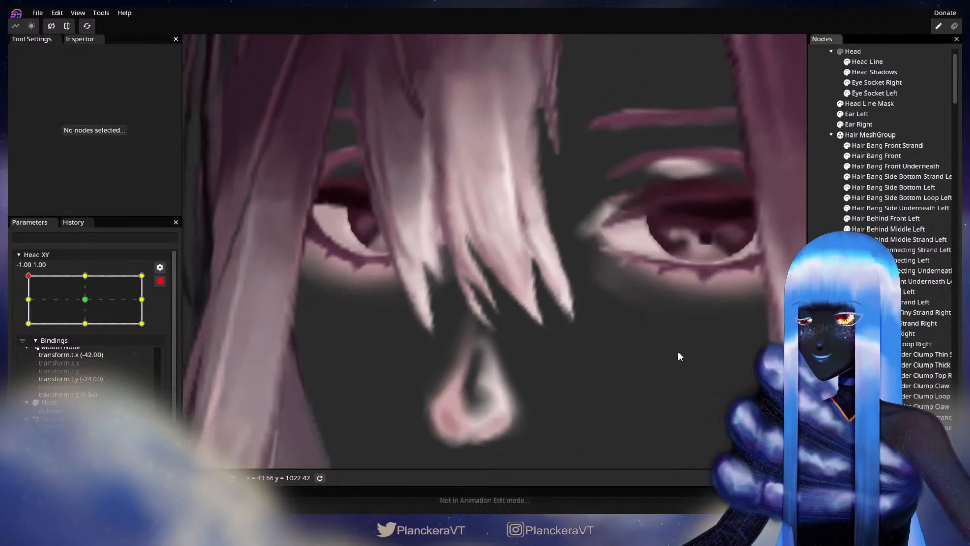
{"action": "scroll", "coordinate": [679, 354], "scroll_direction": "down", "scroll_amount": 6}
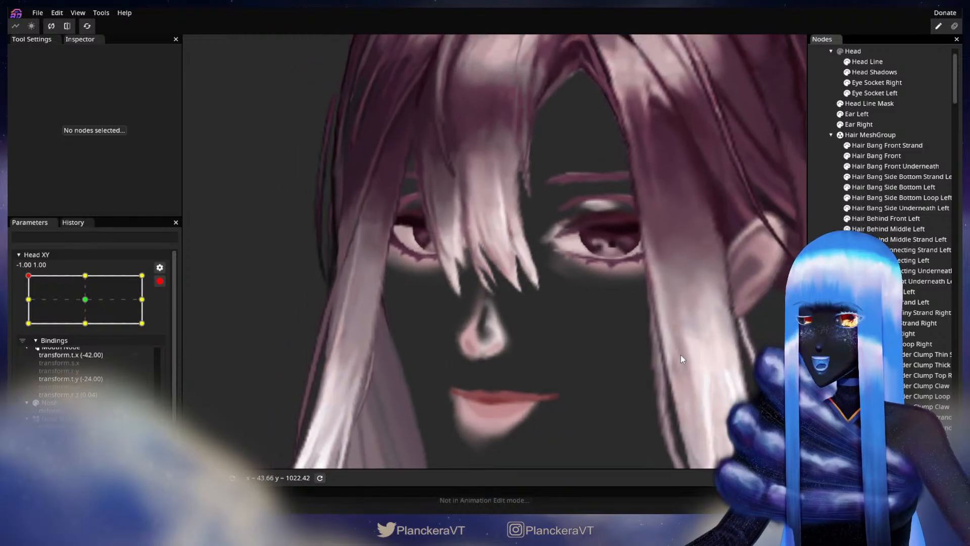
{"action": "scroll", "coordinate": [681, 357], "scroll_direction": "down", "scroll_amount": 5}
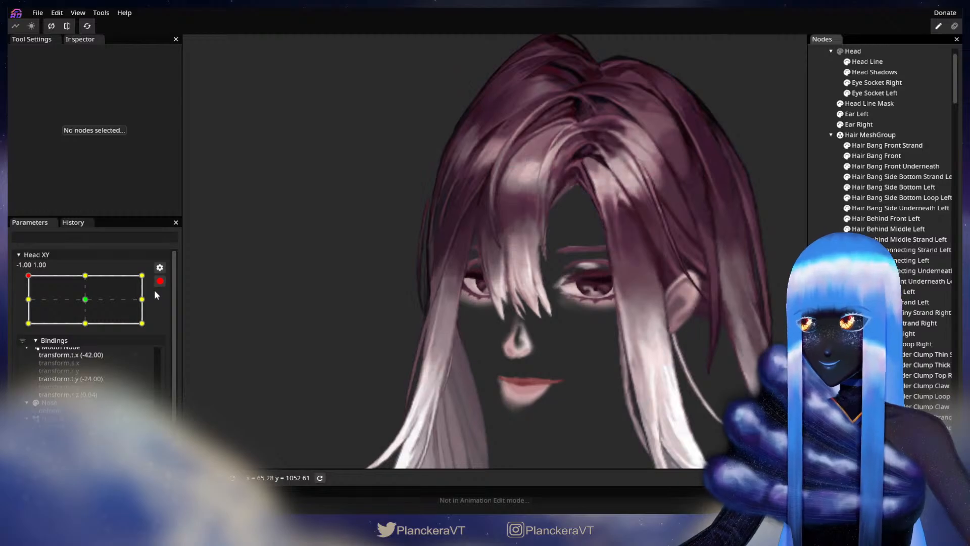
{"action": "left_click", "coordinate": [160, 281]}
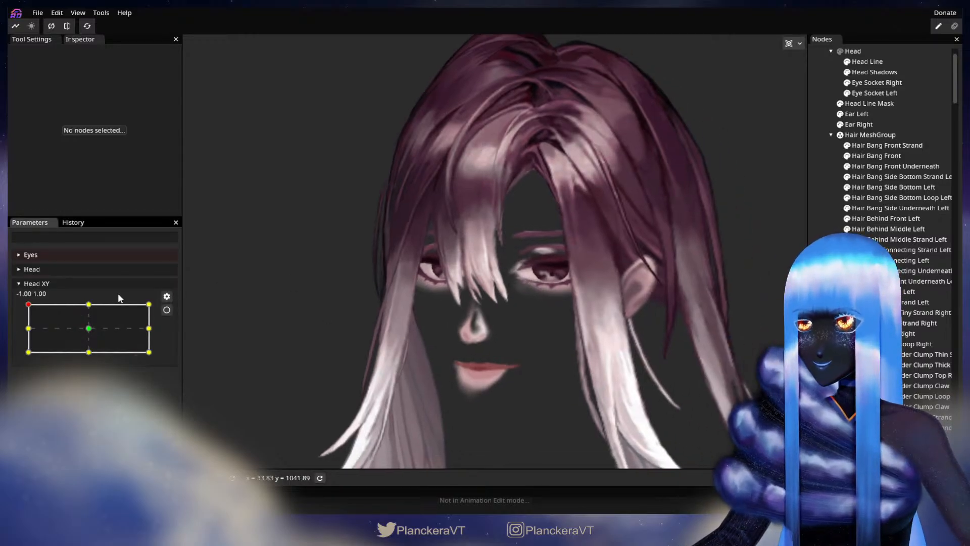
{"action": "mouse_move", "coordinate": [29, 305]}
{"action": "left_mouse_down"}
{"action": "mouse_move", "coordinate": [23, 357]}
{"action": "mouse_move", "coordinate": [17, 302]}
{"action": "left_mouse_up"}
{"action": "left_click", "coordinate": [167, 310]}
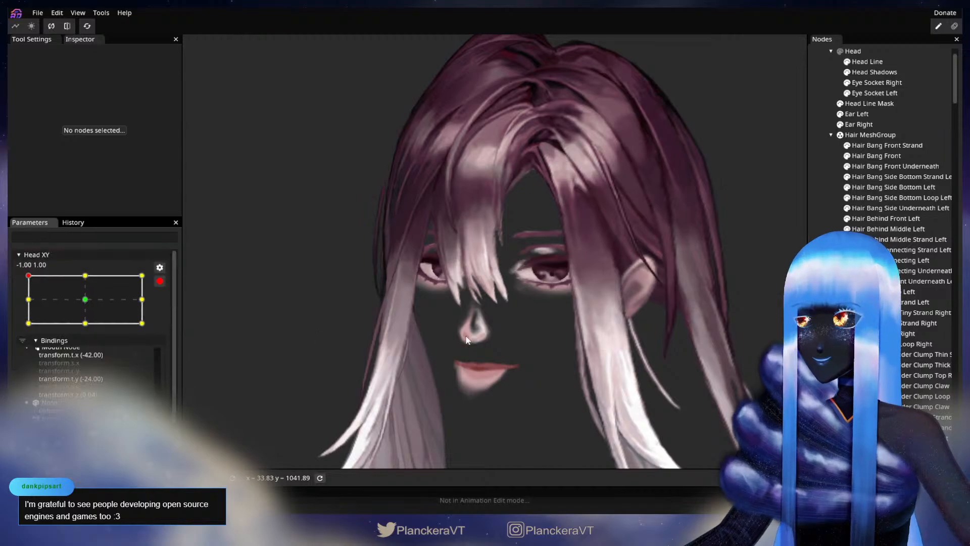
Step: Reposition the Hair Bang Front vertices on the leftmost strand tip and around the notch separating it from the middle strands
{"action": "scroll", "coordinate": [471, 309], "scroll_direction": "up", "scroll_amount": 3}
{"action": "left_click_drag", "start_coordinate": [478, 301], "coordinate": [639, 284]}
{"action": "scroll", "coordinate": [640, 281], "scroll_direction": "up", "scroll_amount": 3}
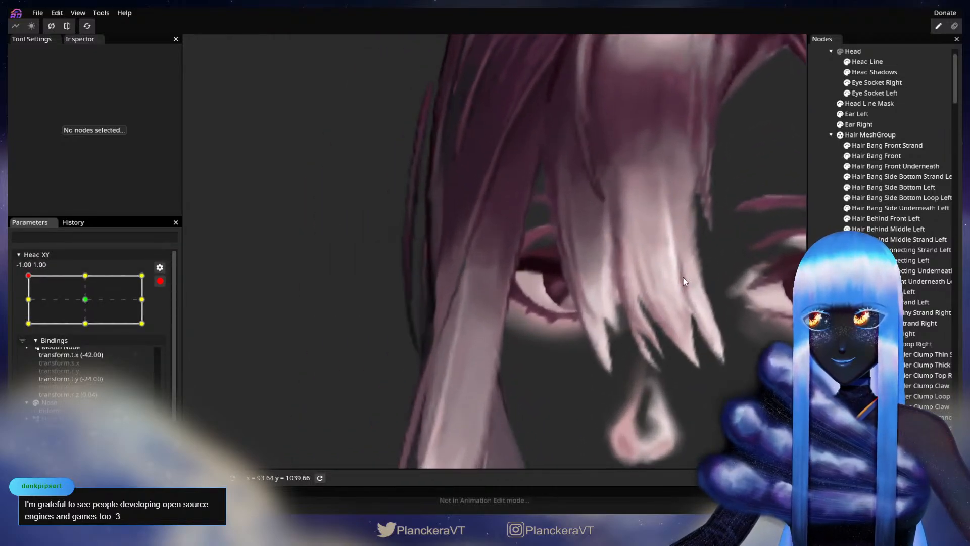
{"action": "scroll", "coordinate": [683, 277], "scroll_direction": "up", "scroll_amount": 1}
{"action": "scroll", "coordinate": [644, 266], "scroll_direction": "up", "scroll_amount": 1}
{"action": "scroll", "coordinate": [630, 274], "scroll_direction": "up", "scroll_amount": 1}
{"action": "left_click_drag", "start_coordinate": [674, 267], "coordinate": [626, 216]}
{"action": "left_click", "coordinate": [878, 158]}
{"action": "scroll", "coordinate": [626, 260], "scroll_direction": "up", "scroll_amount": 1}
{"action": "scroll", "coordinate": [624, 217], "scroll_direction": "up", "scroll_amount": 2}
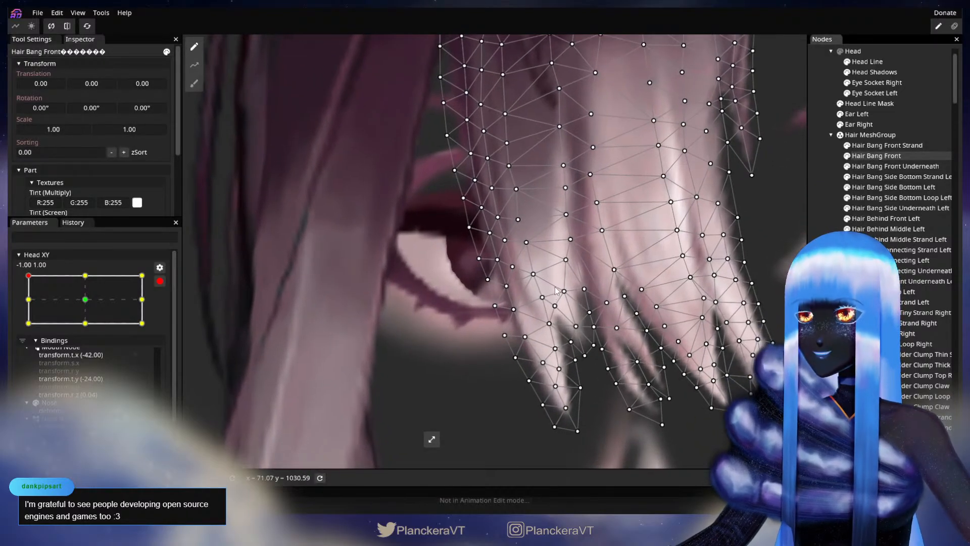
{"action": "left_click", "coordinate": [520, 315]}
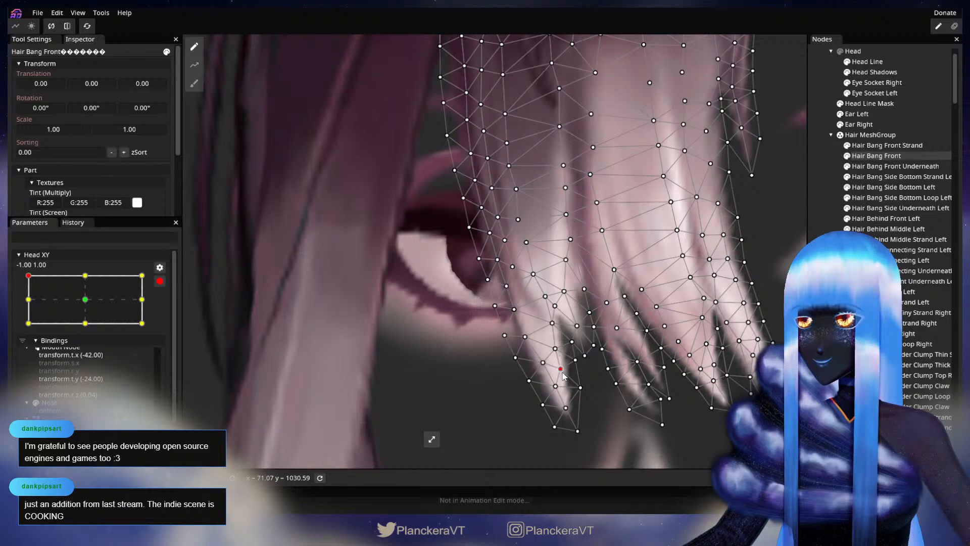
{"action": "left_click", "coordinate": [582, 390]}
{"action": "left_click_drag", "start_coordinate": [556, 309], "coordinate": [556, 328]}
{"action": "left_click_drag", "start_coordinate": [556, 328], "coordinate": [563, 330]}
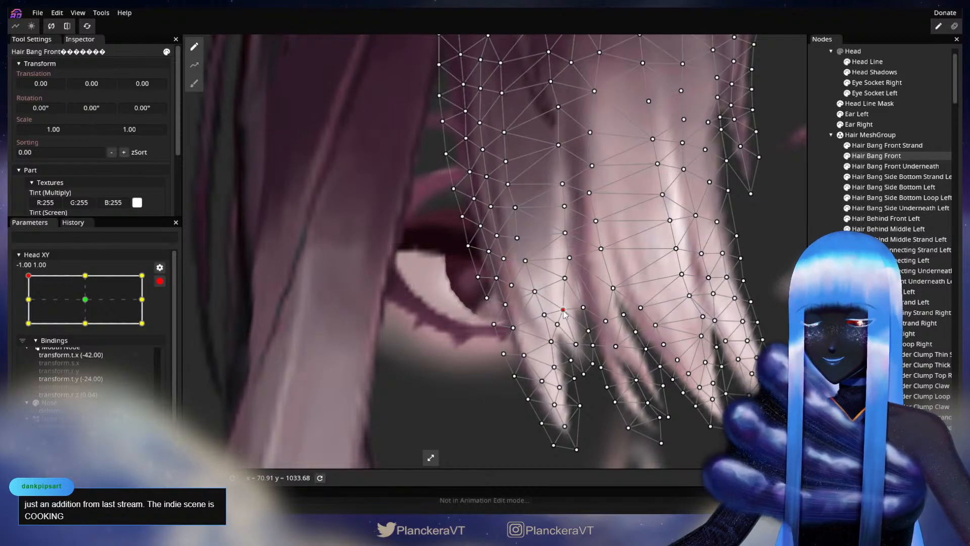
{"action": "left_click_drag", "start_coordinate": [567, 314], "coordinate": [571, 313]}
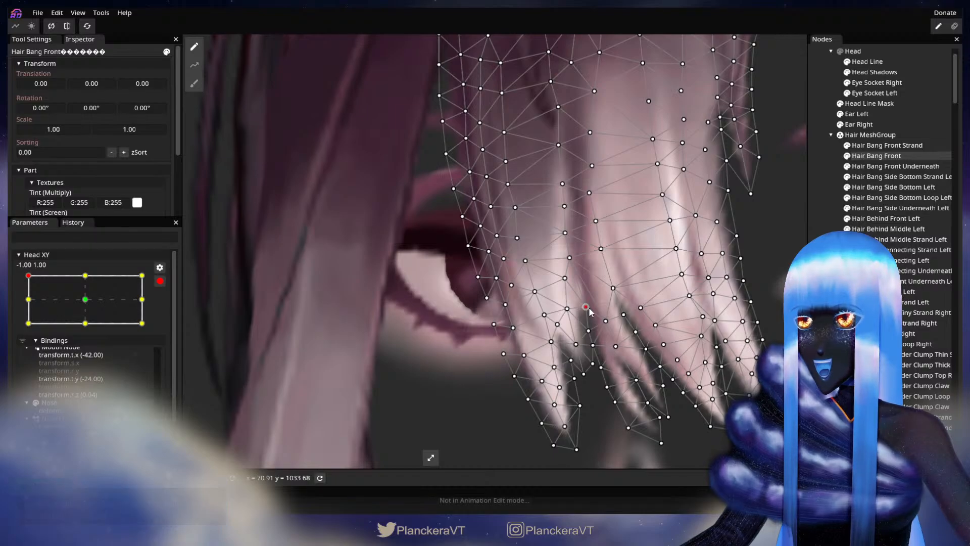
{"action": "left_click", "coordinate": [589, 331]}
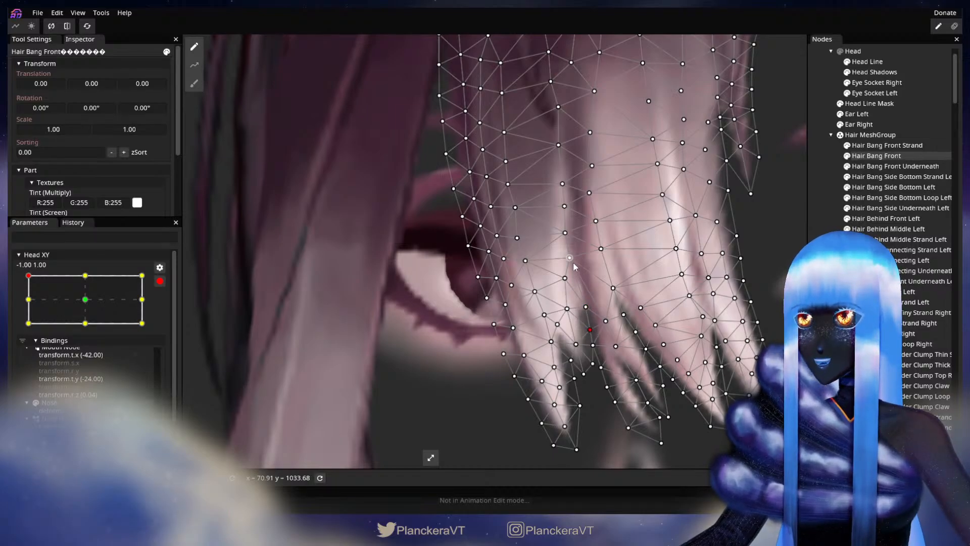
Step: Shift the Hair Bang Front vertices up the inner edge of the left strand, and deselect the mesh to check the shape
{"action": "left_click_drag", "start_coordinate": [578, 264], "coordinate": [582, 310]}
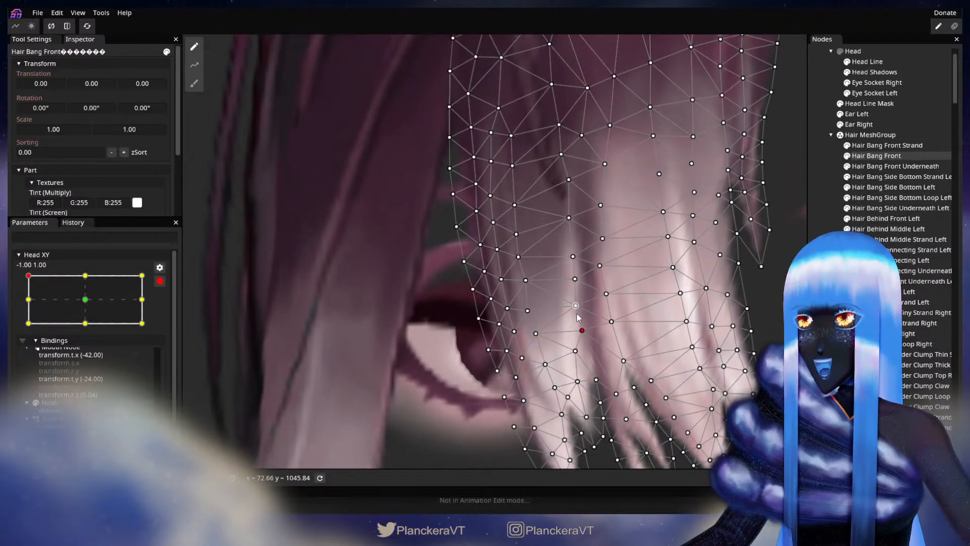
{"action": "left_click", "coordinate": [580, 281]}
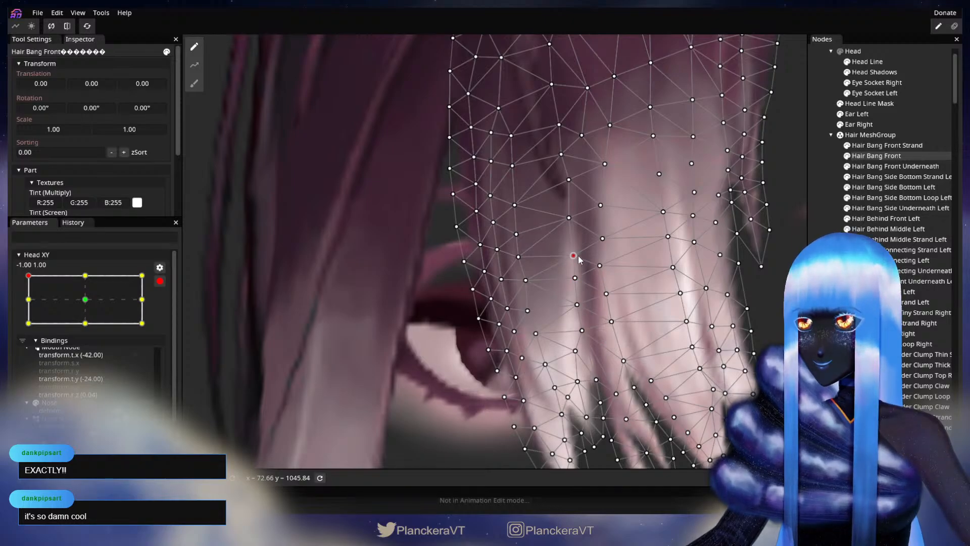
{"action": "left_click", "coordinate": [580, 259]}
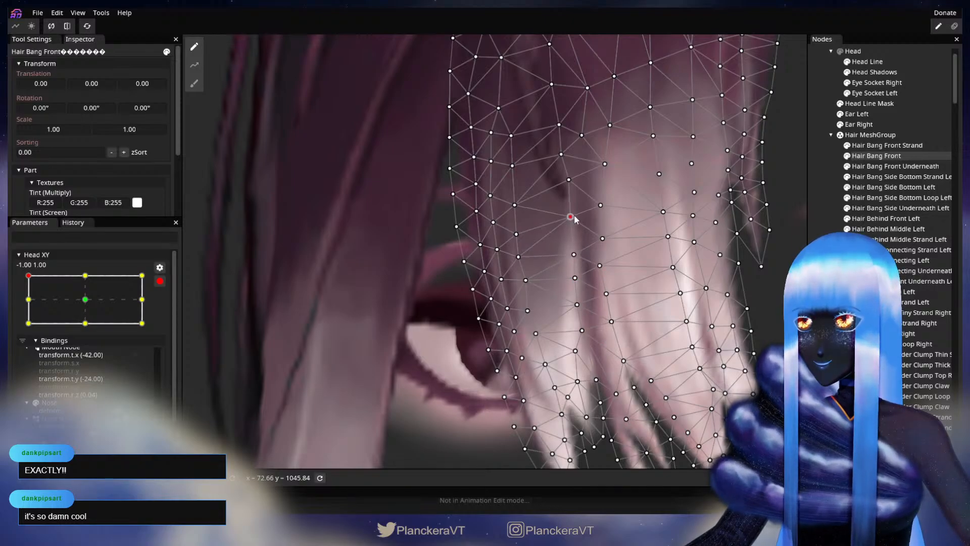
{"action": "left_click_drag", "start_coordinate": [575, 214], "coordinate": [571, 259]}
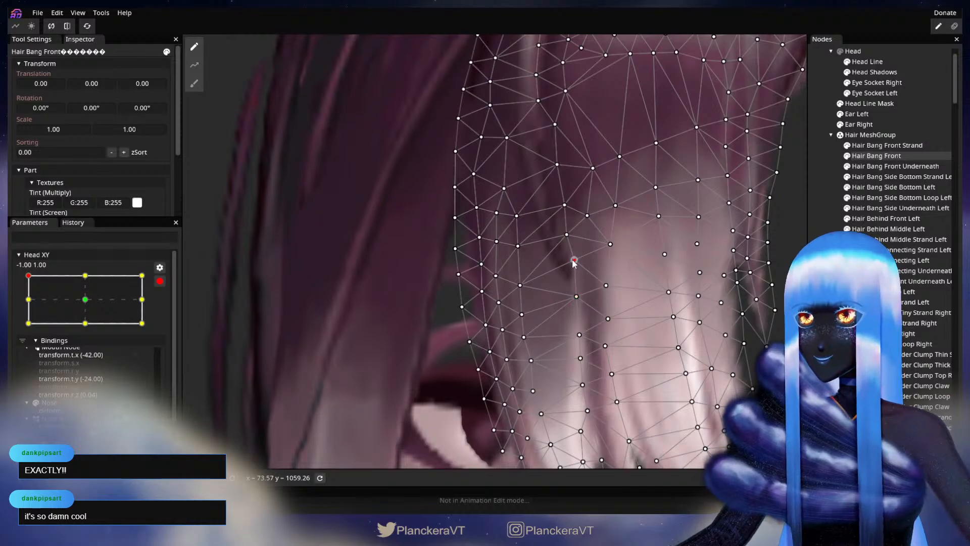
{"action": "left_click", "coordinate": [768, 264]}
{"action": "scroll", "coordinate": [713, 326], "scroll_direction": "down", "scroll_amount": 3}
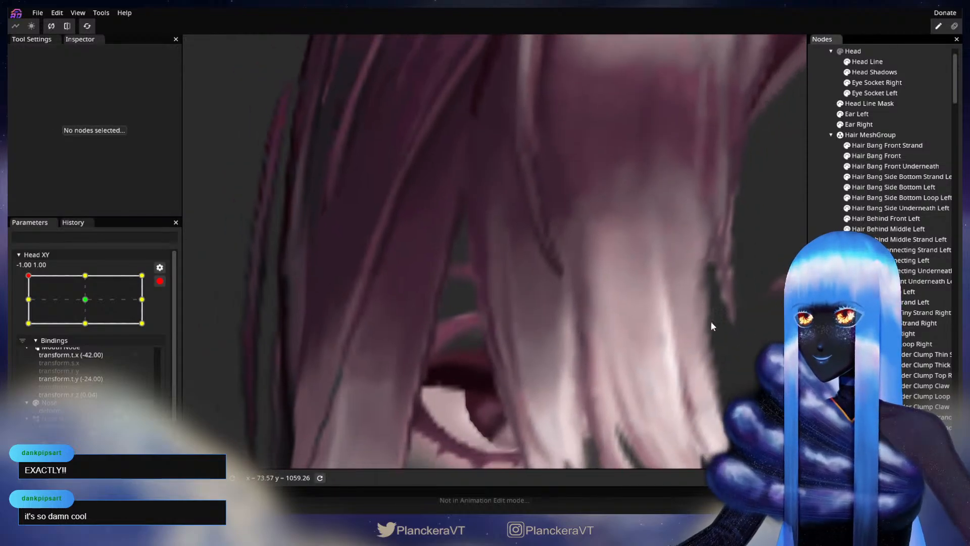
{"action": "scroll", "coordinate": [711, 321], "scroll_direction": "down", "scroll_amount": 5}
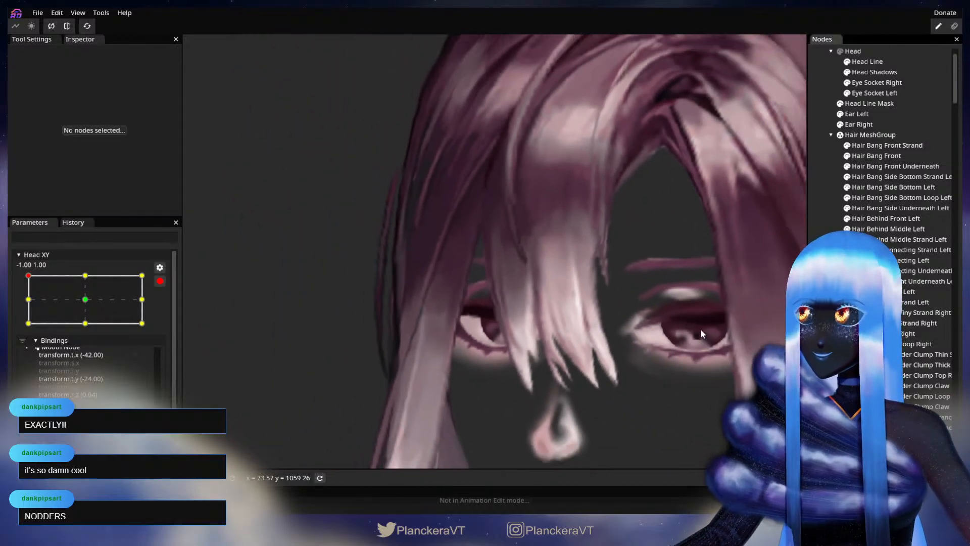
Step: Check the bangs by moving Head XY slightly away from -1.00, 1.00 with recording off, and re-arm that keypoint
{"action": "scroll", "coordinate": [700, 319], "scroll_direction": "down", "scroll_amount": 5}
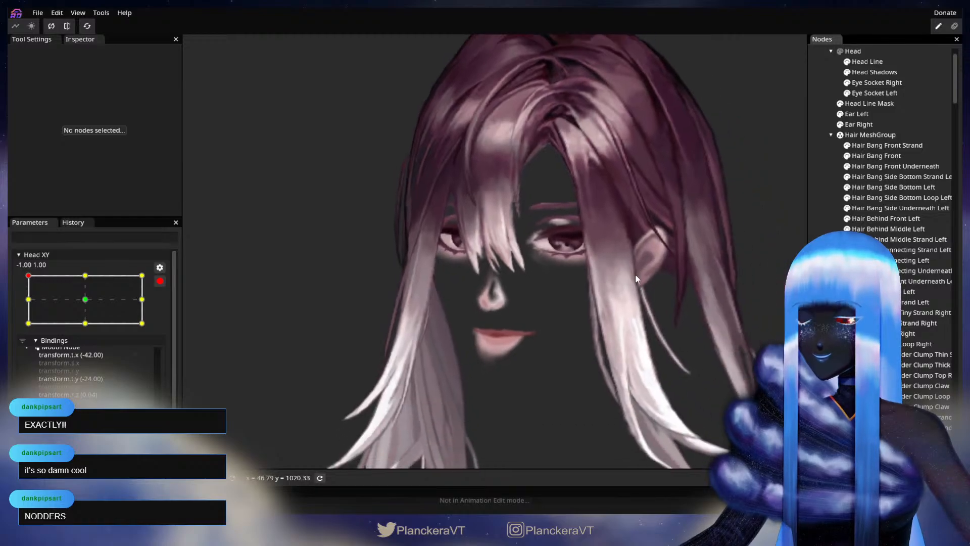
{"action": "left_click", "coordinate": [159, 281]}
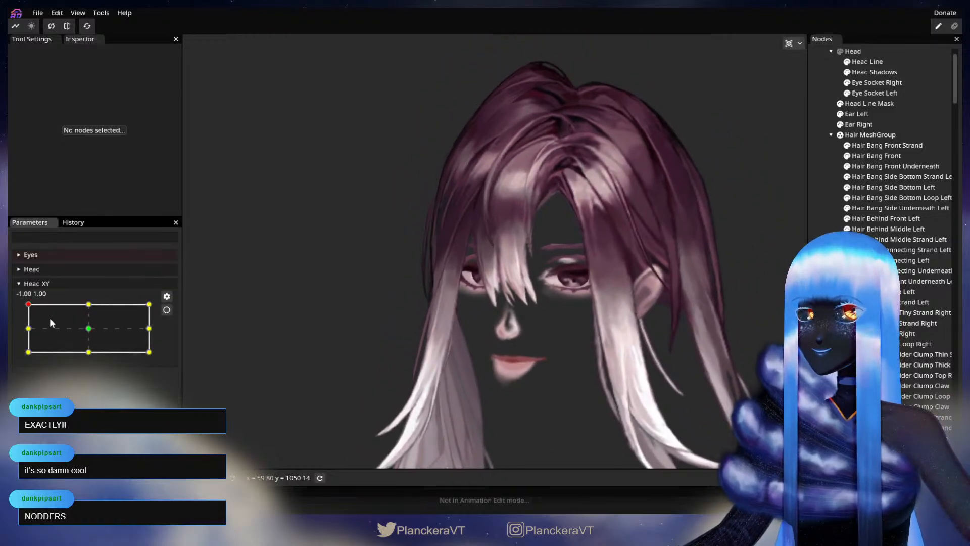
{"action": "mouse_move", "coordinate": [29, 304]}
{"action": "left_mouse_down"}
{"action": "mouse_move", "coordinate": [30, 324]}
{"action": "mouse_move", "coordinate": [24, 305]}
{"action": "mouse_move", "coordinate": [36, 301]}
{"action": "mouse_move", "coordinate": [96, 302]}
{"action": "mouse_move", "coordinate": [47, 293]}
{"action": "mouse_move", "coordinate": [29, 304]}
{"action": "left_mouse_up"}
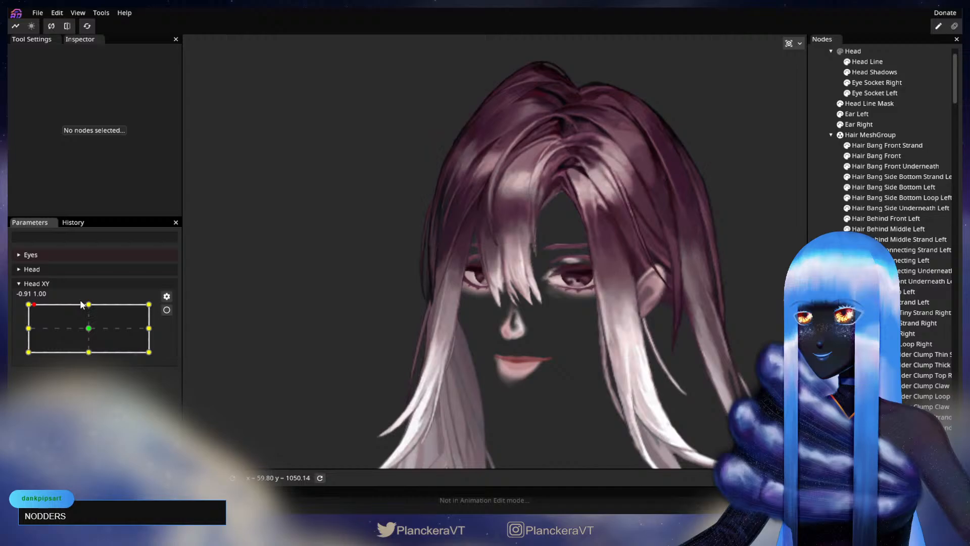
{"action": "left_click", "coordinate": [167, 310]}
Step: Select the Hair Bang Front mesh and nudge the vertices along the lower inner edge of the left strand
{"action": "scroll", "coordinate": [530, 344], "scroll_direction": "up", "scroll_amount": 5}
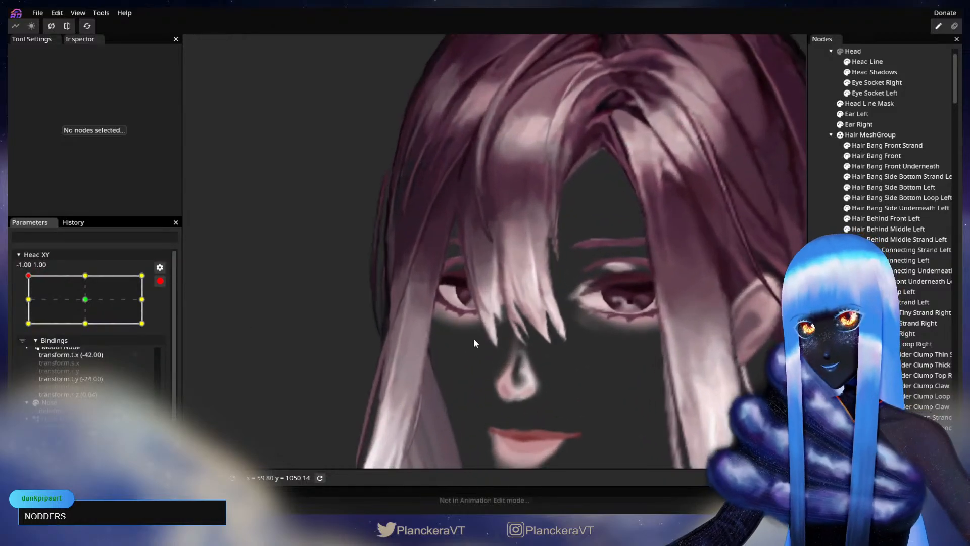
{"action": "scroll", "coordinate": [494, 333], "scroll_direction": "up", "scroll_amount": 6}
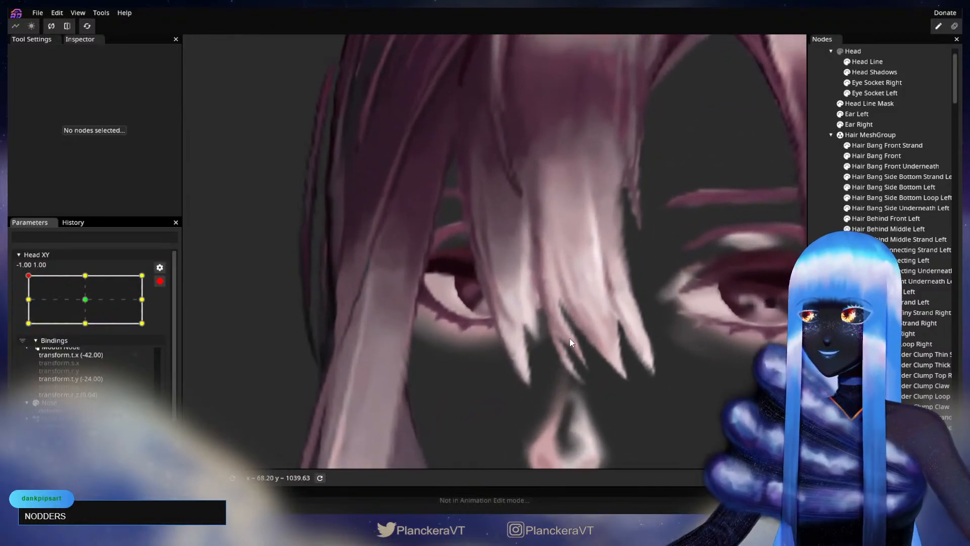
{"action": "left_click", "coordinate": [886, 156]}
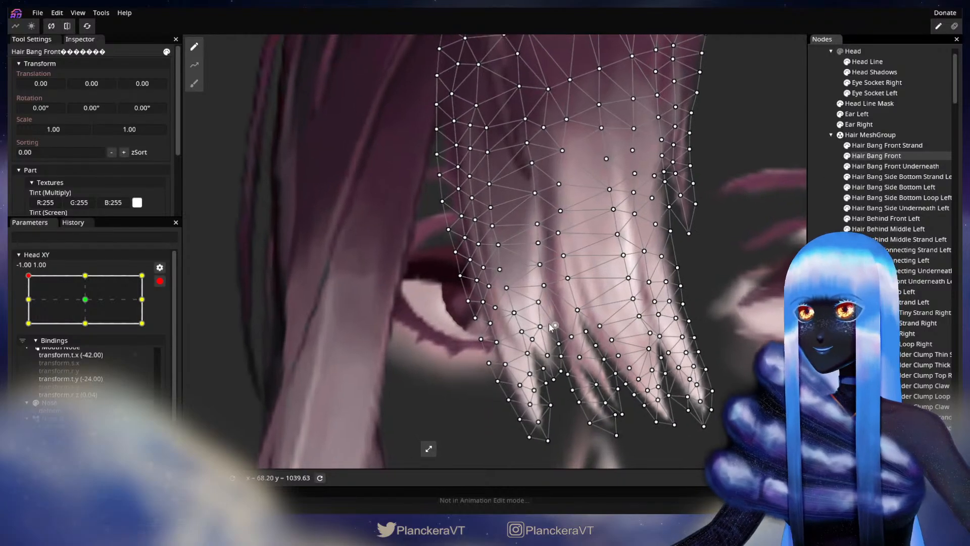
{"action": "left_click", "coordinate": [549, 288]}
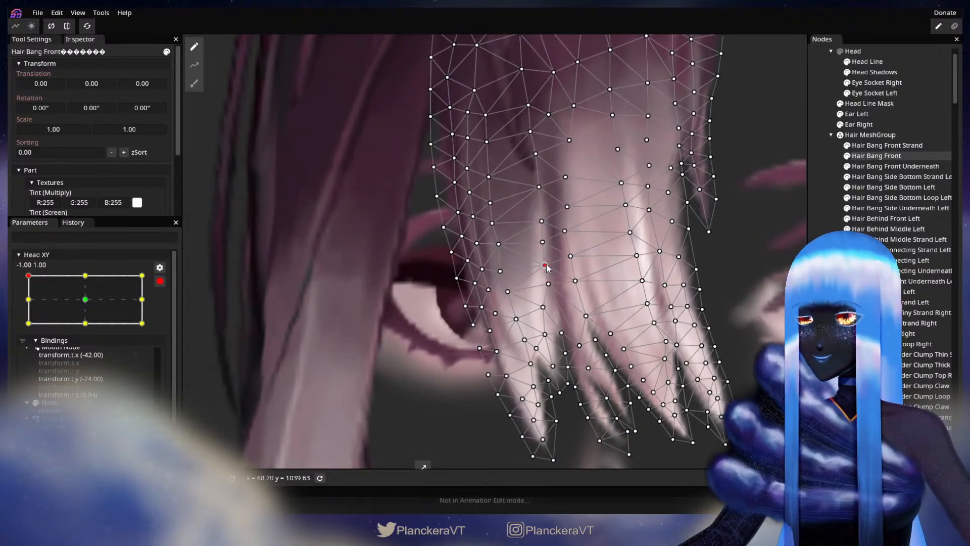
{"action": "left_click", "coordinate": [544, 264]}
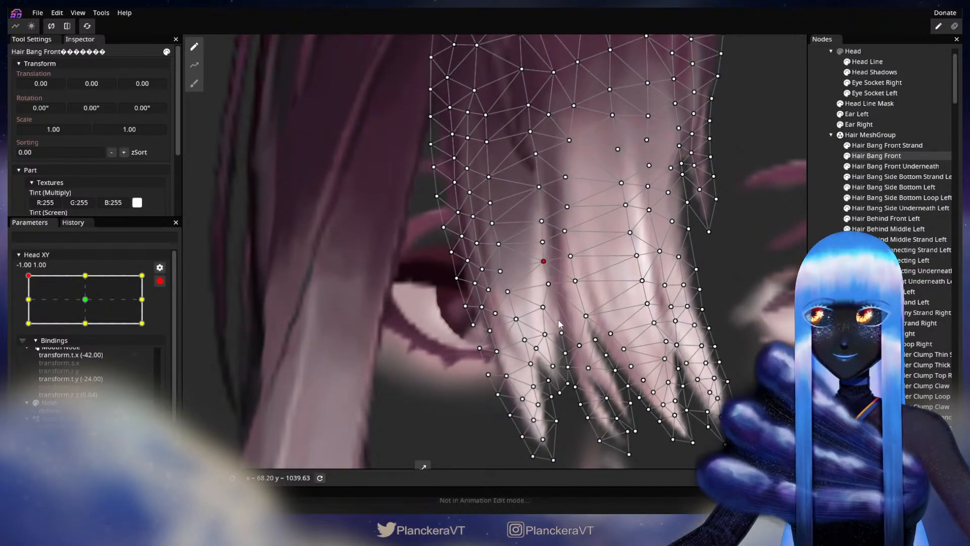
{"action": "scroll", "coordinate": [549, 277], "scroll_direction": "up", "scroll_amount": 2}
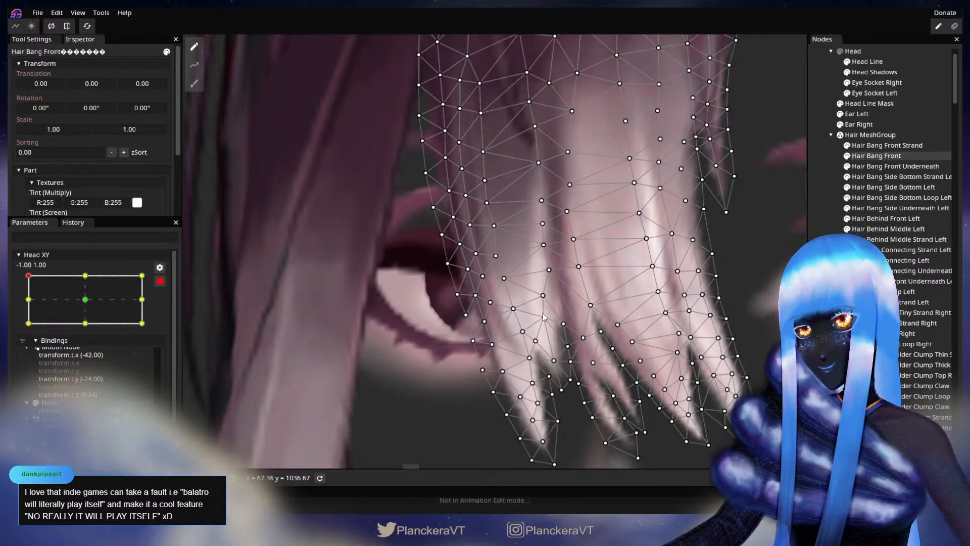
{"action": "left_click", "coordinate": [544, 295]}
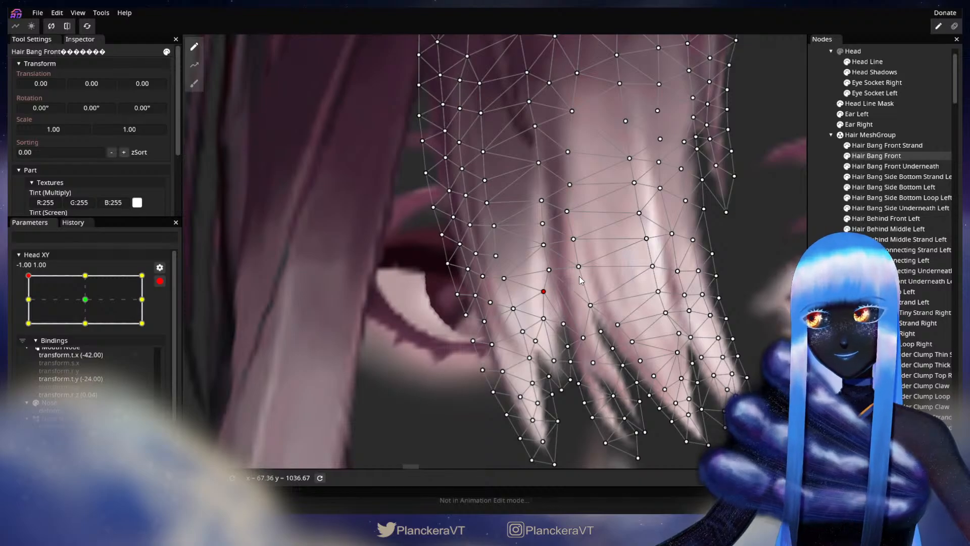
Step: Shift the Hair Bang Front vertices along the upper inner edge of the left strand, up to the dark parting line
{"action": "left_click_drag", "start_coordinate": [581, 280], "coordinate": [576, 303]}
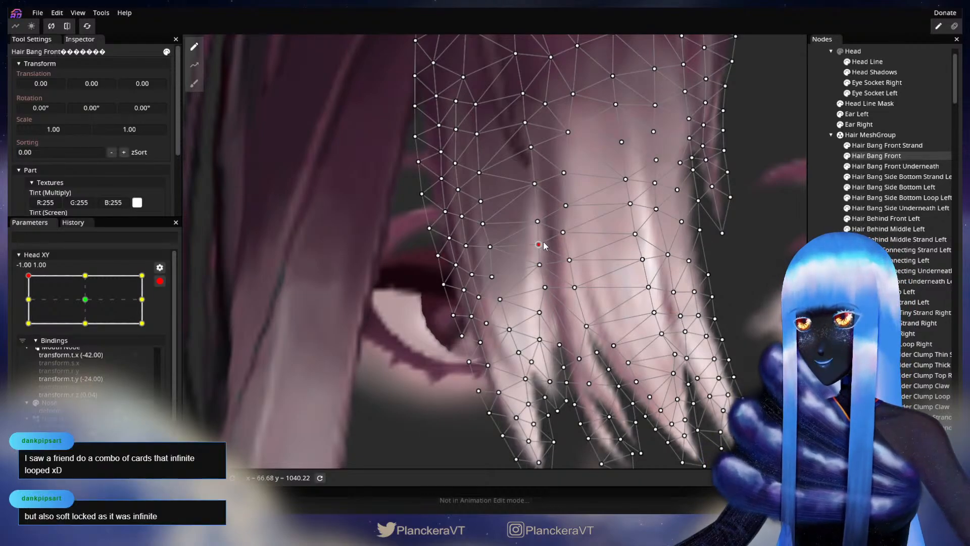
{"action": "left_click_drag", "start_coordinate": [543, 224], "coordinate": [558, 270]}
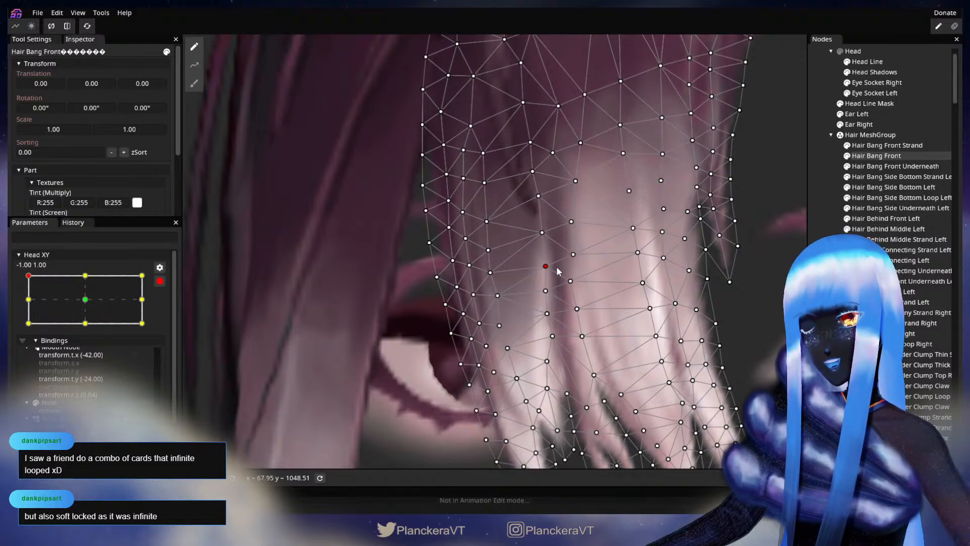
{"action": "left_click_drag", "start_coordinate": [545, 236], "coordinate": [544, 232]}
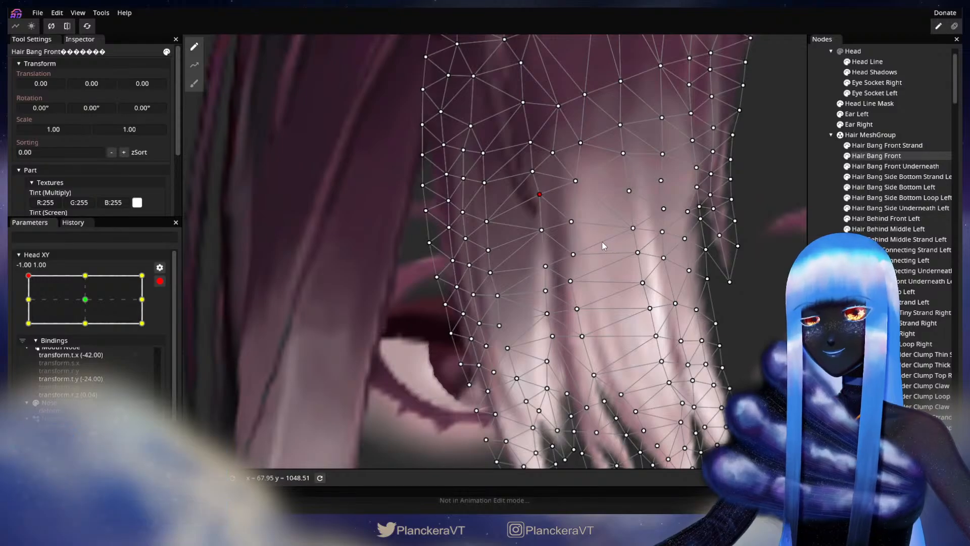
Step: Move the Hair Bang Front vertices slightly upward along the left edge of the wide middle strand and beside the parting
{"action": "left_click_drag", "start_coordinate": [572, 222], "coordinate": [572, 207]}
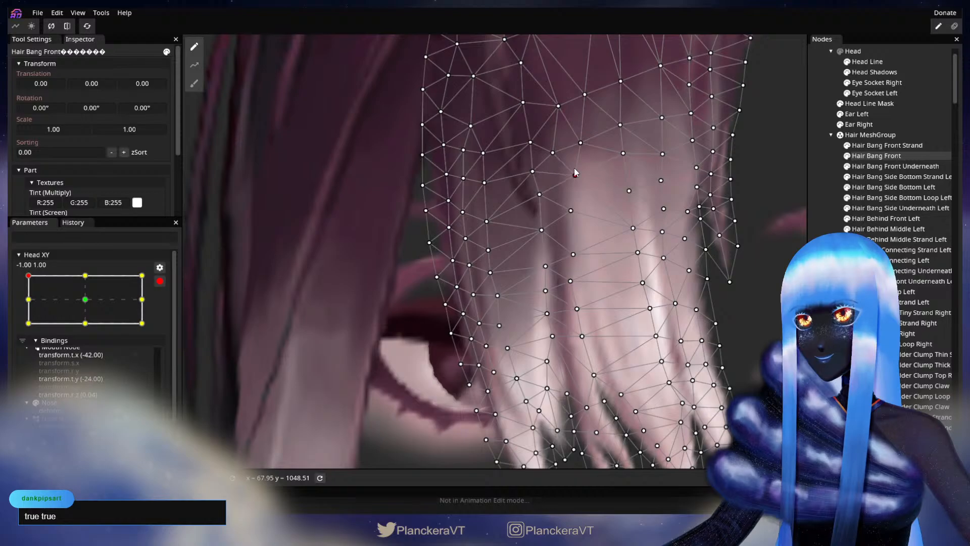
{"action": "scroll", "coordinate": [576, 228], "scroll_direction": "down", "scroll_amount": 2}
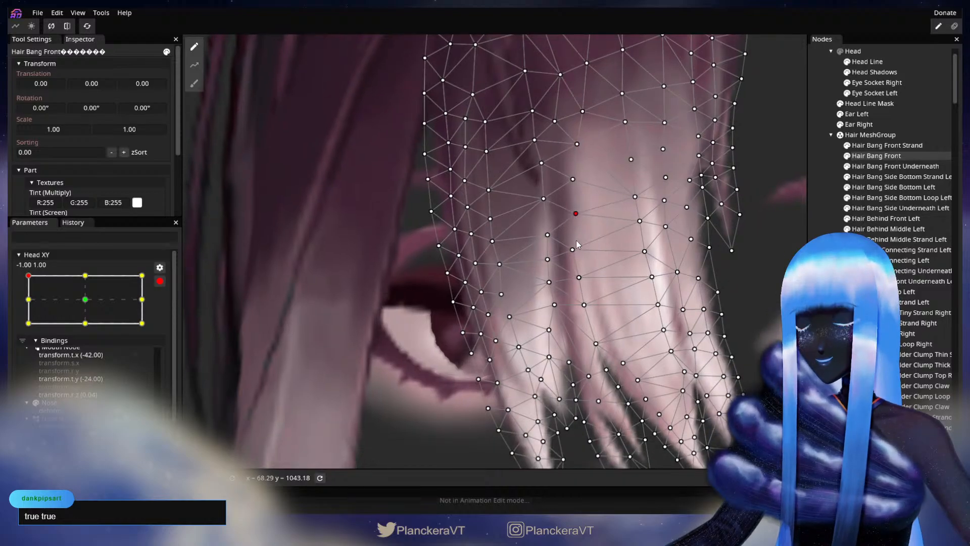
{"action": "left_click_drag", "start_coordinate": [580, 243], "coordinate": [580, 237]}
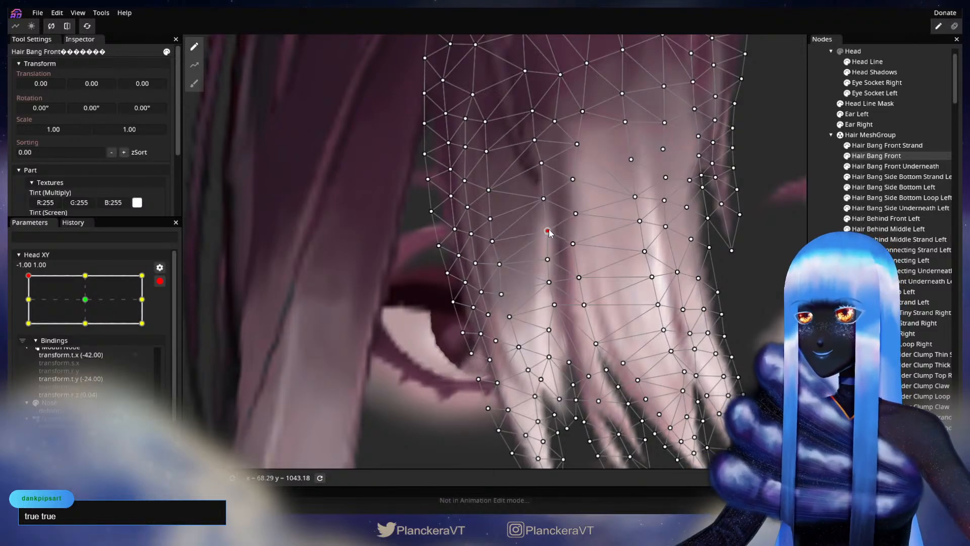
{"action": "left_click_drag", "start_coordinate": [547, 235], "coordinate": [547, 227]}
{"action": "left_click_drag", "start_coordinate": [579, 270], "coordinate": [579, 258]}
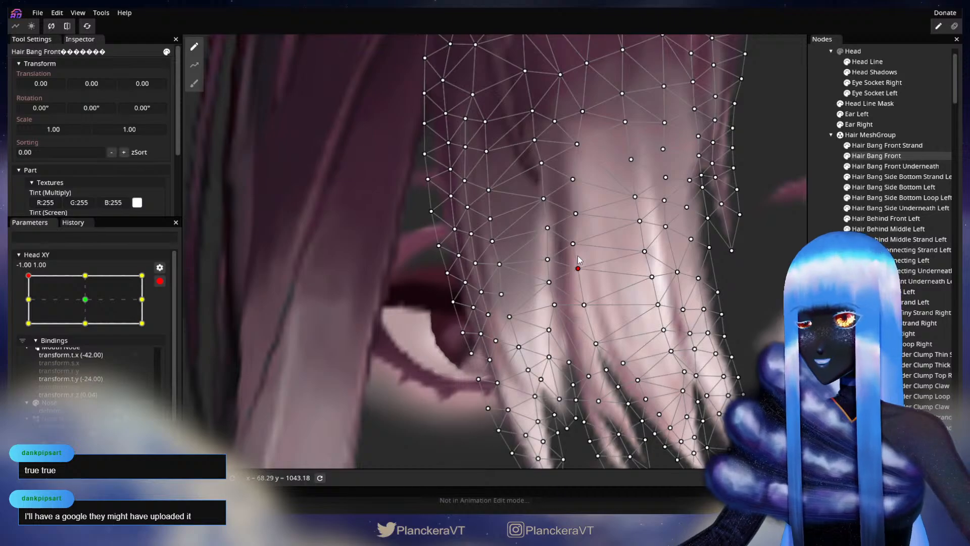
{"action": "scroll", "coordinate": [581, 254], "scroll_direction": "up", "scroll_amount": 2}
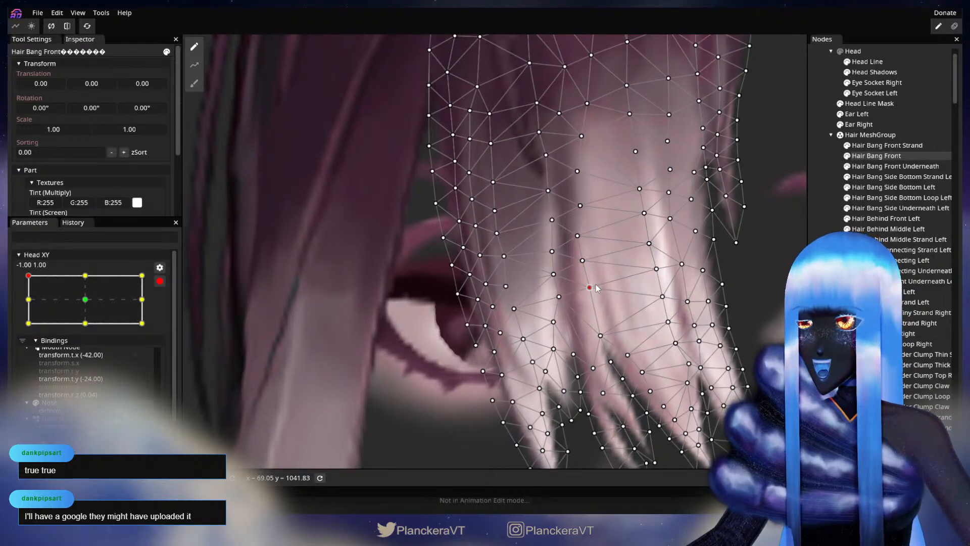
Step: Fine-tune the Hair Bang Front vertices running up the light inner edge of the left strand
{"action": "left_click", "coordinate": [559, 298]}
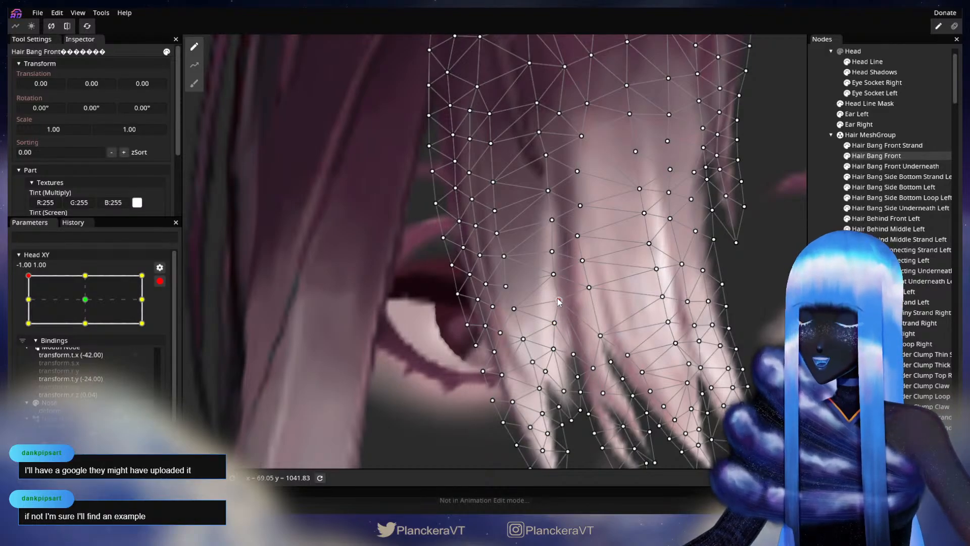
{"action": "left_click", "coordinate": [553, 274]}
{"action": "left_click_drag", "start_coordinate": [554, 281], "coordinate": [554, 283]}
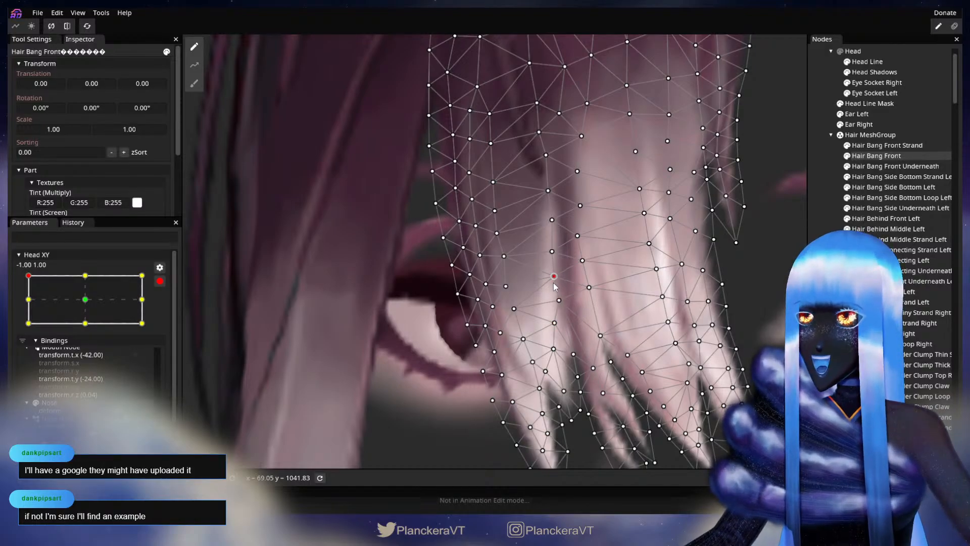
{"action": "left_click", "coordinate": [552, 251]}
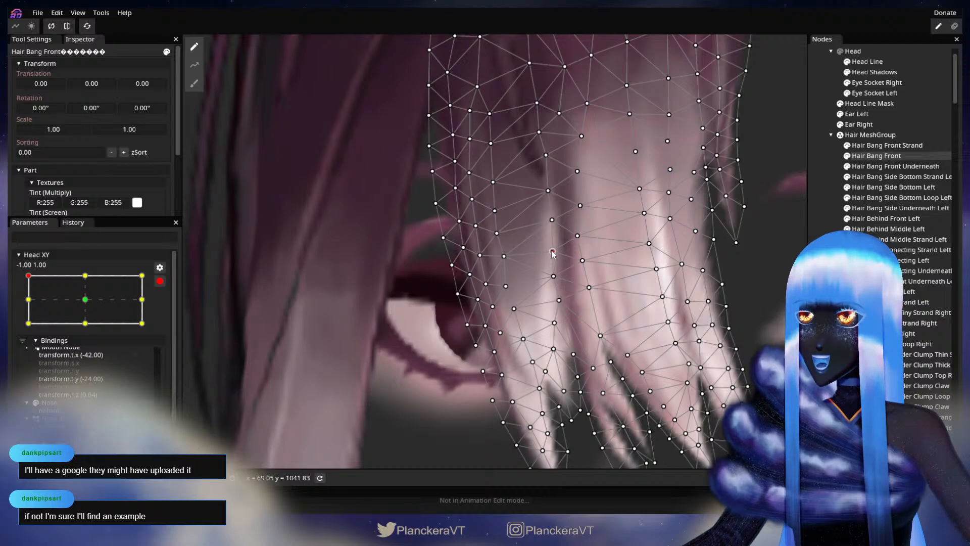
{"action": "left_click", "coordinate": [552, 221]}
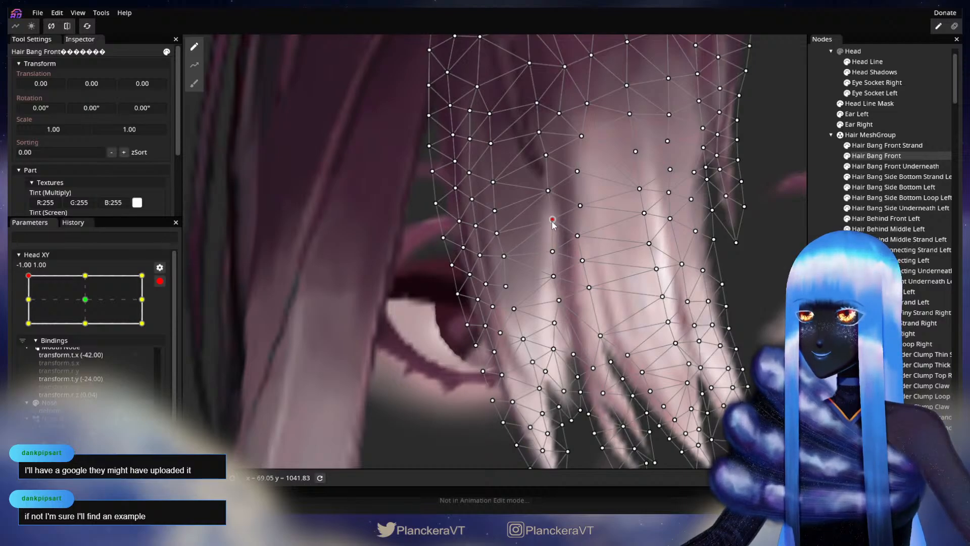
Step: Adjust the Hair Bang Front vertices just above the left strand's tip and at its notch, and deselect the mesh
{"action": "left_click_drag", "start_coordinate": [561, 283], "coordinate": [586, 241]}
{"action": "left_click_drag", "start_coordinate": [581, 282], "coordinate": [578, 281]}
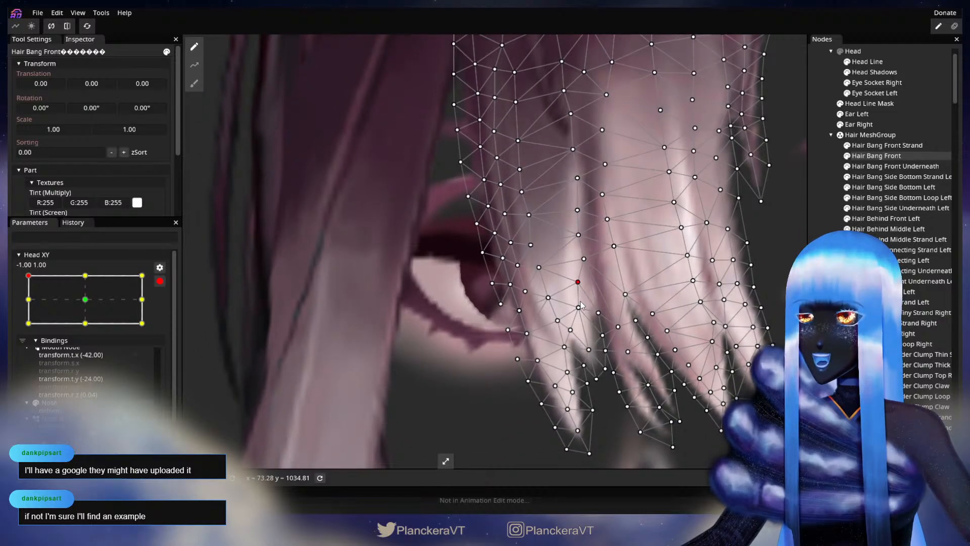
{"action": "left_click", "coordinate": [579, 307]}
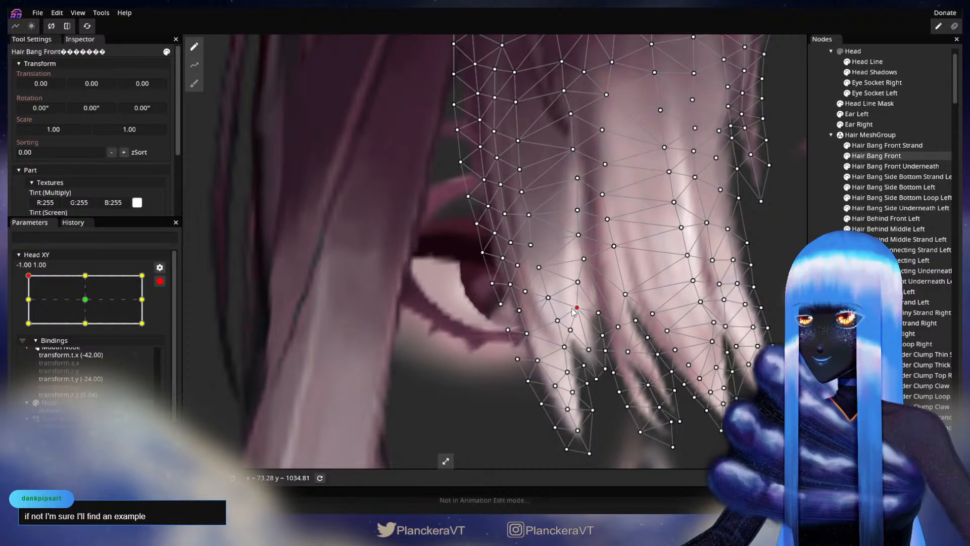
{"action": "left_click", "coordinate": [588, 351]}
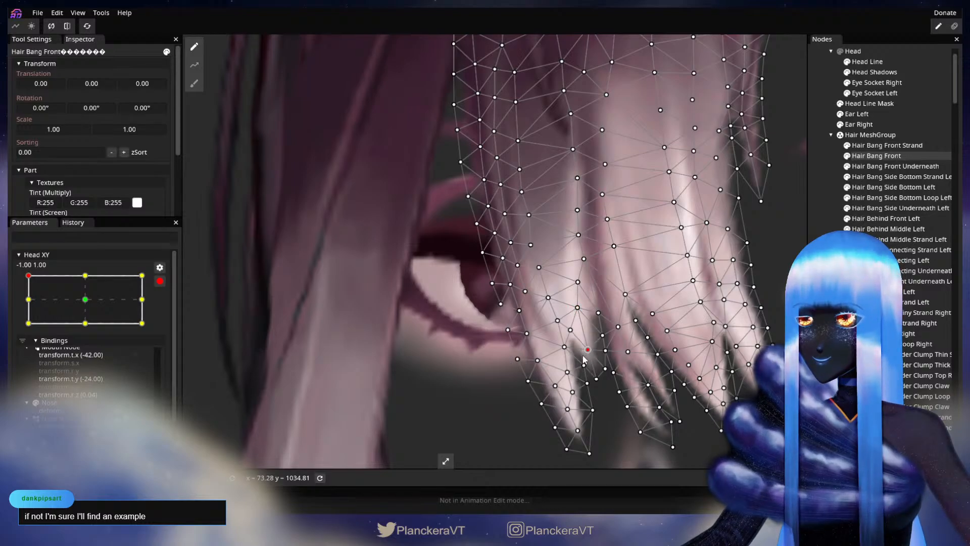
{"action": "left_click", "coordinate": [569, 327]}
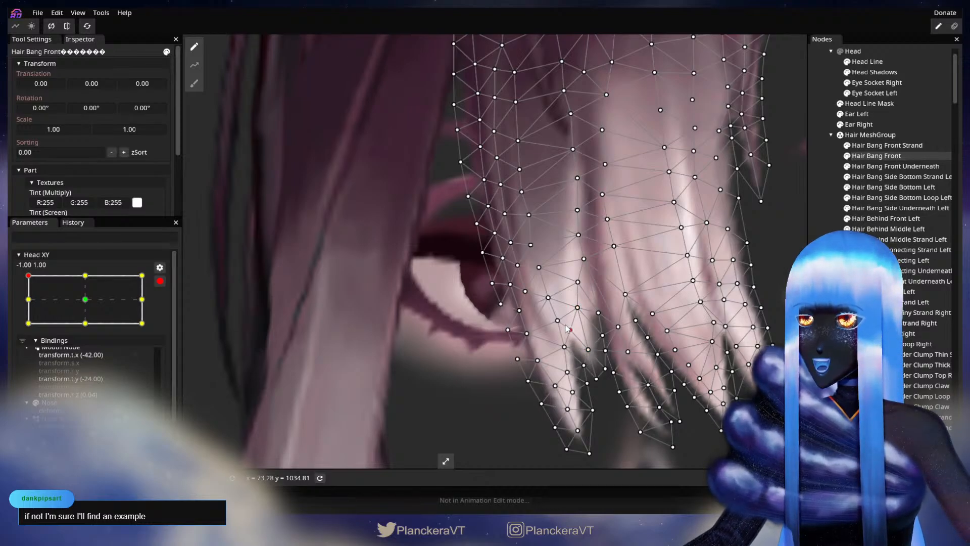
{"action": "left_click", "coordinate": [658, 317]}
Step: Check the reshaped bangs with recording off by moving Head XY between -1.00, 1.00 and the upper centre, and slightly downward
{"action": "scroll", "coordinate": [657, 316], "scroll_direction": "down", "scroll_amount": 2}
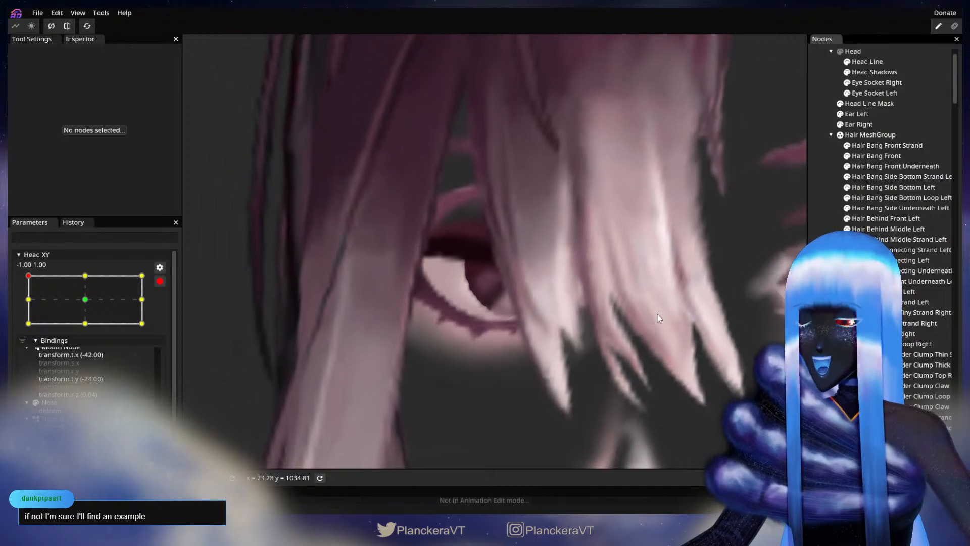
{"action": "scroll", "coordinate": [657, 314], "scroll_direction": "down", "scroll_amount": 3}
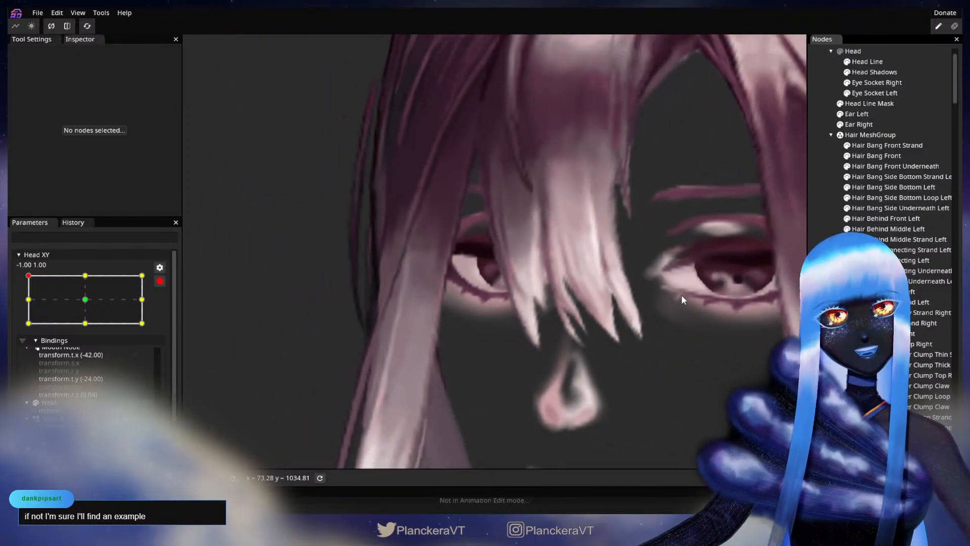
{"action": "scroll", "coordinate": [681, 295], "scroll_direction": "down", "scroll_amount": 4}
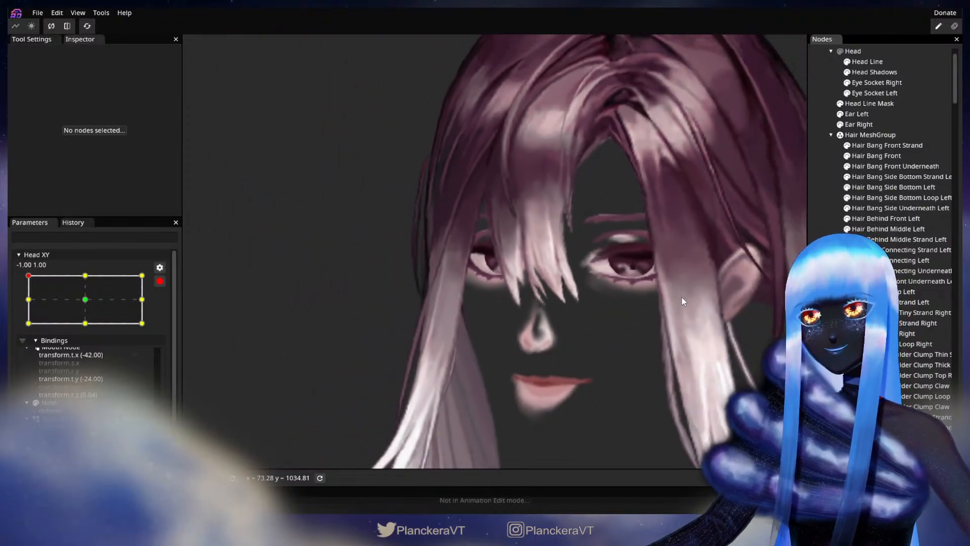
{"action": "scroll", "coordinate": [681, 297], "scroll_direction": "down", "scroll_amount": 1}
{"action": "left_click_drag", "start_coordinate": [587, 232], "coordinate": [627, 251]}
{"action": "scroll", "coordinate": [662, 274], "scroll_direction": "down", "scroll_amount": 2}
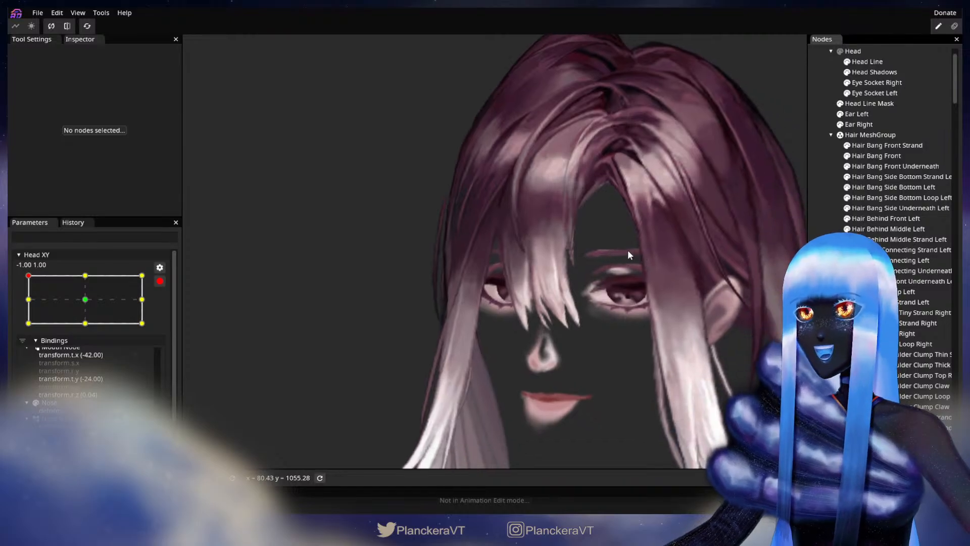
{"action": "left_click", "coordinate": [160, 281]}
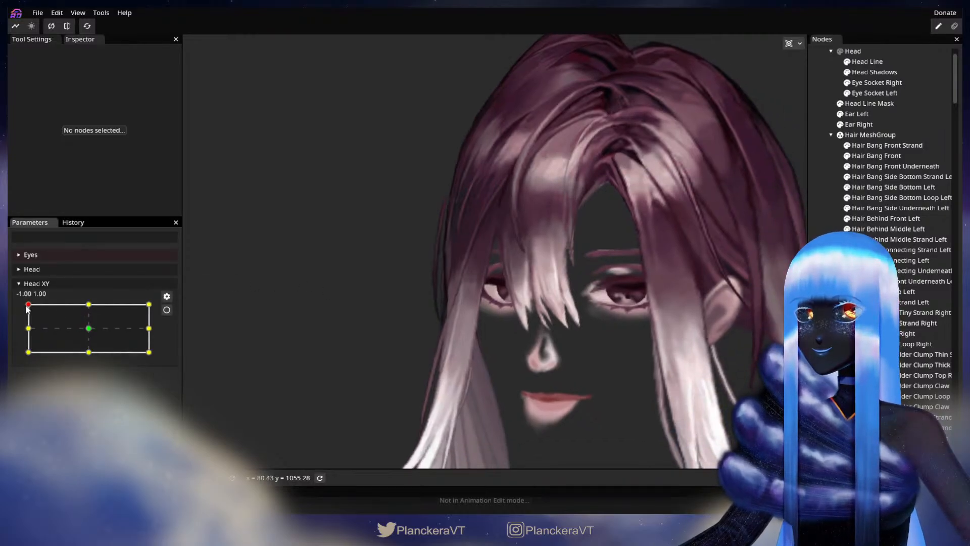
{"action": "left_click_drag", "start_coordinate": [28, 308], "coordinate": [92, 303]}
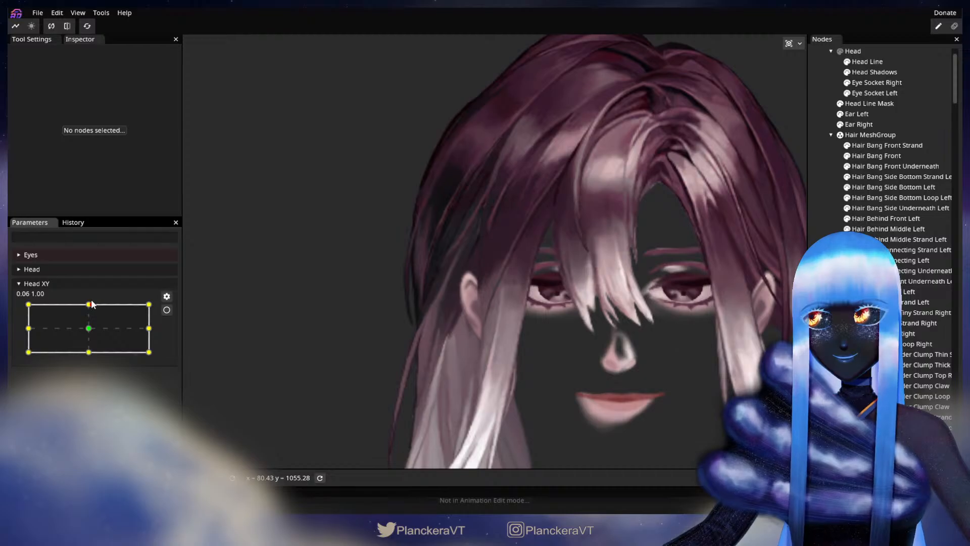
{"action": "left_click_drag", "start_coordinate": [91, 304], "coordinate": [26, 302]}
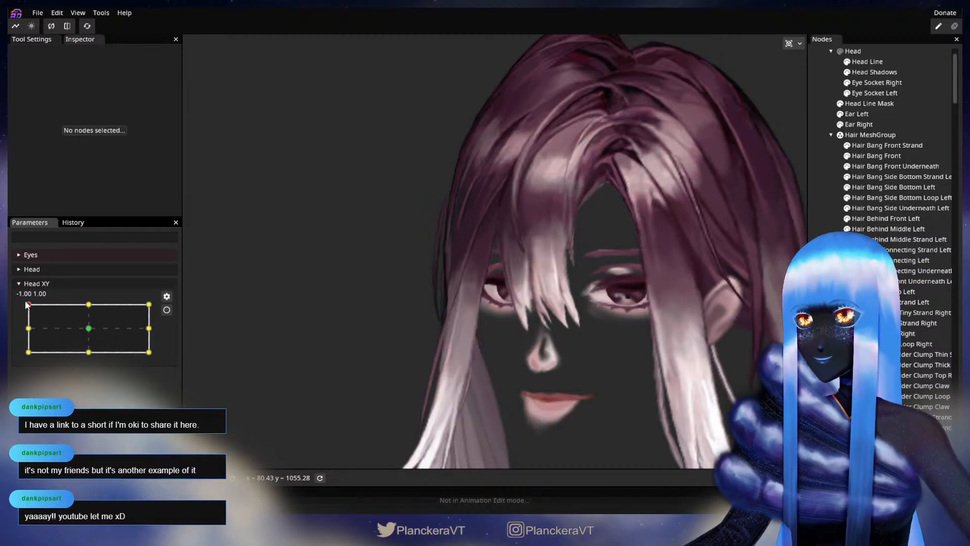
{"action": "mouse_move", "coordinate": [26, 306]}
{"action": "left_mouse_down"}
{"action": "mouse_move", "coordinate": [26, 338]}
{"action": "mouse_move", "coordinate": [28, 305]}
{"action": "left_mouse_up"}
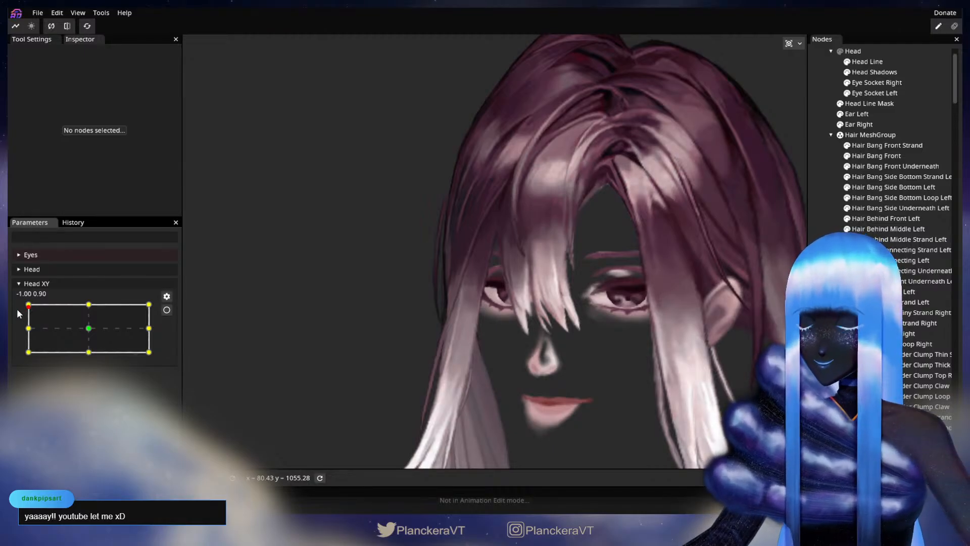
{"action": "left_click", "coordinate": [27, 305]}
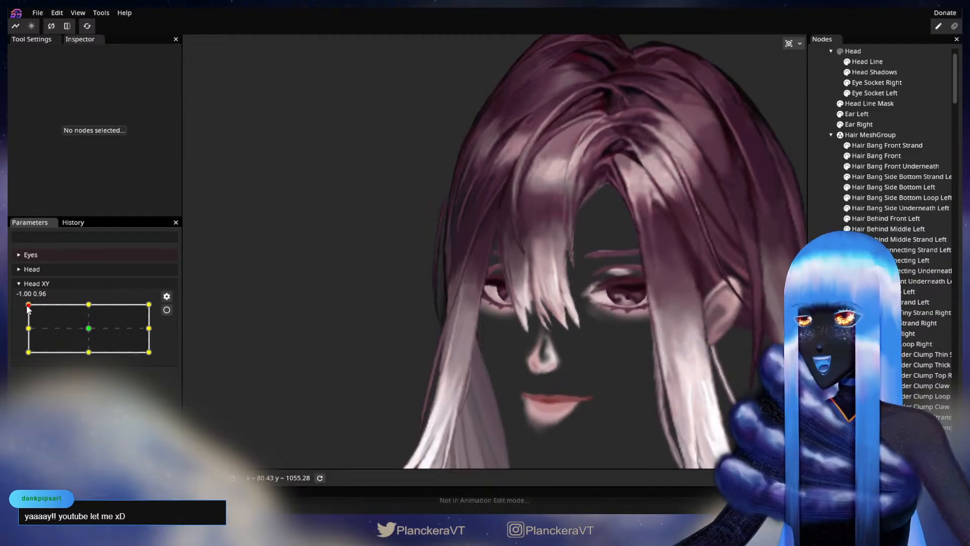
Step: Return Head XY to -1.00, 1.00 with recording on and nudge the Hair Bang Front vertices midway along the left strand's light inner edge
{"action": "mouse_move", "coordinate": [26, 305]}
{"action": "left_mouse_down"}
{"action": "mouse_move", "coordinate": [25, 334]}
{"action": "mouse_move", "coordinate": [28, 302]}
{"action": "left_mouse_up"}
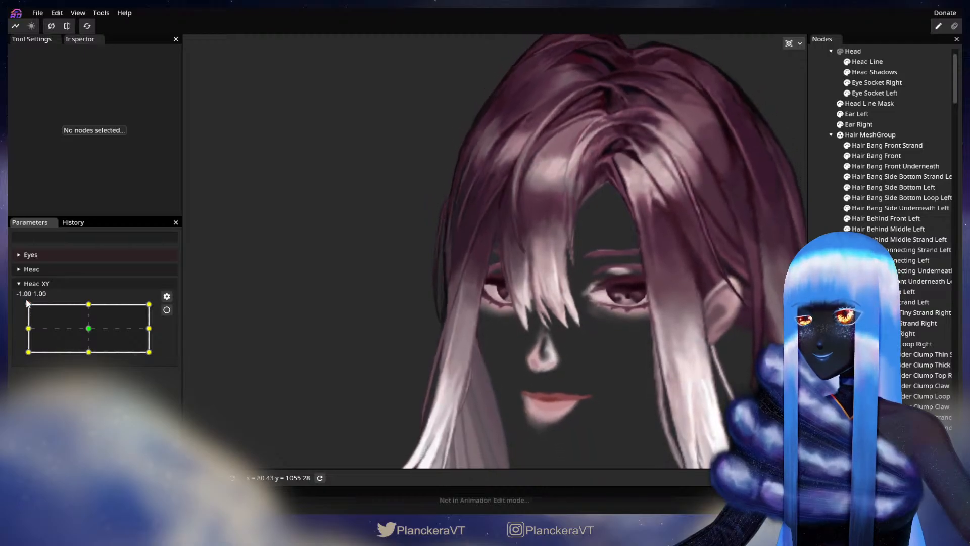
{"action": "left_click", "coordinate": [166, 310]}
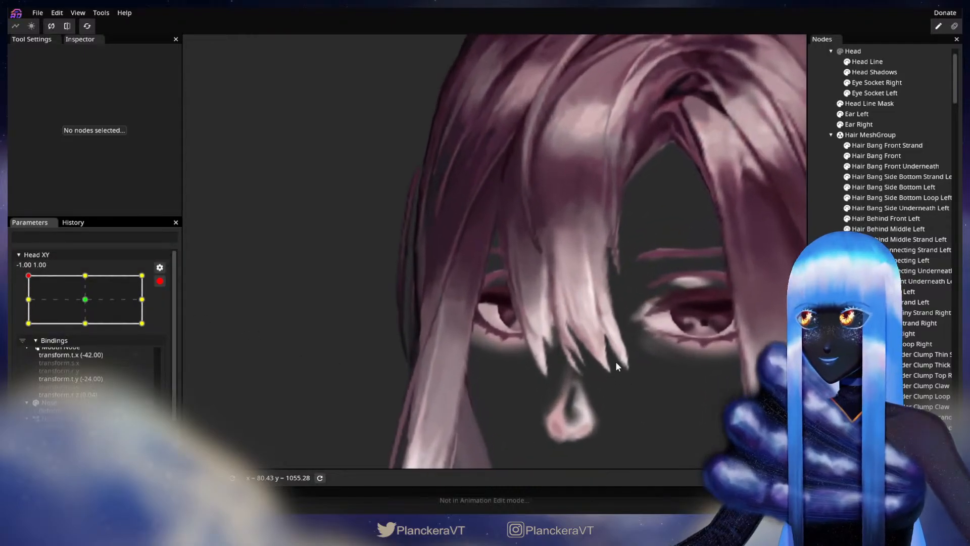
{"action": "scroll", "coordinate": [616, 362], "scroll_direction": "up", "scroll_amount": 3}
{"action": "left_click", "coordinate": [877, 156]}
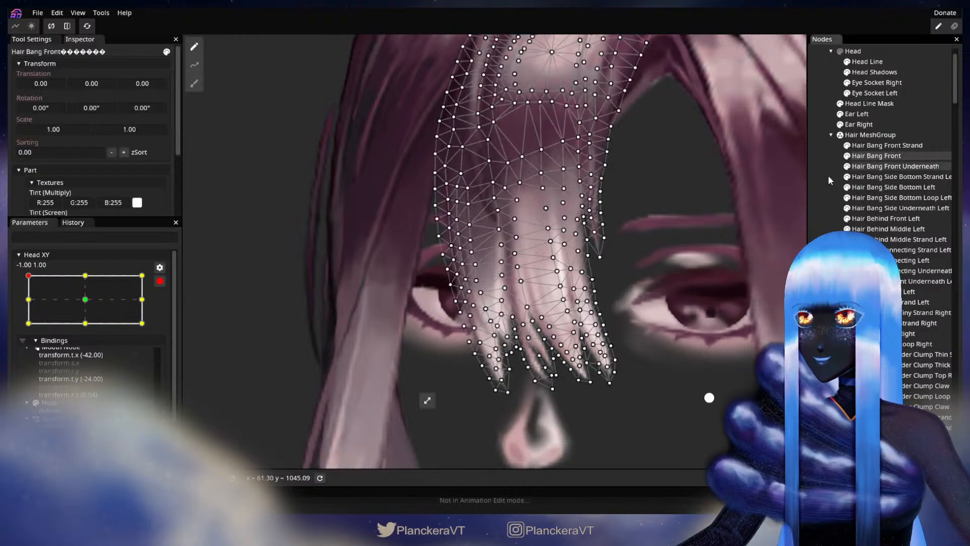
{"action": "scroll", "coordinate": [555, 307], "scroll_direction": "up", "scroll_amount": 3}
{"action": "left_click", "coordinate": [507, 319]}
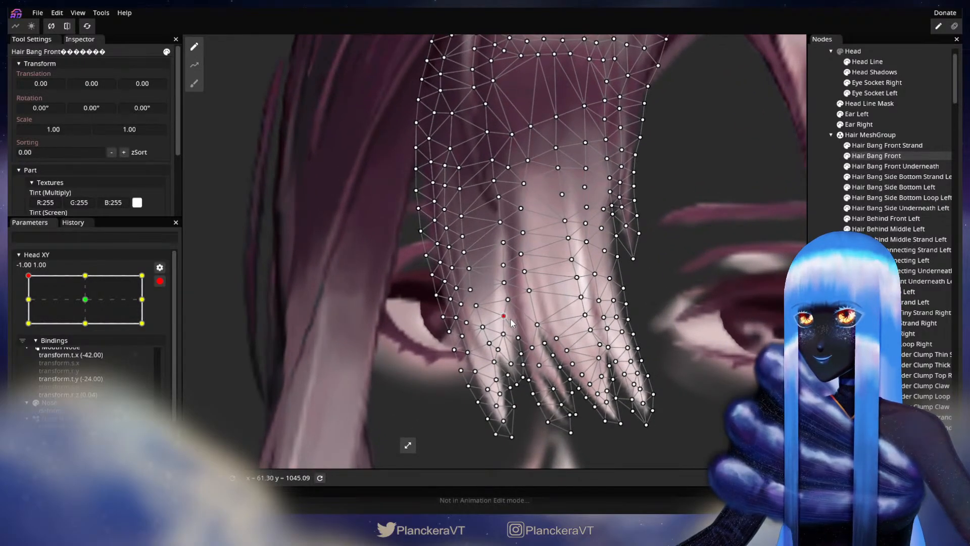
{"action": "left_click_drag", "start_coordinate": [514, 319], "coordinate": [516, 318]}
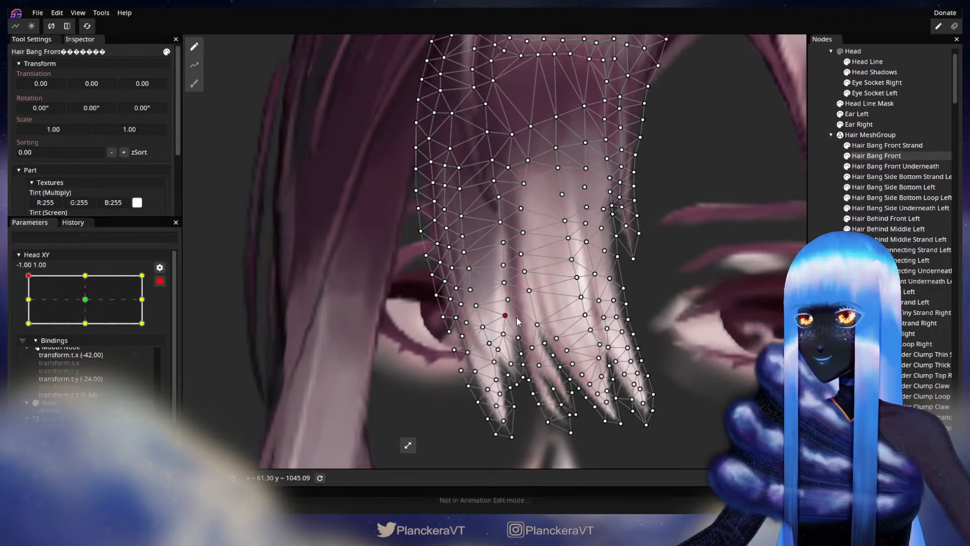
{"action": "left_click", "coordinate": [512, 302]}
{"action": "left_click", "coordinate": [507, 284]}
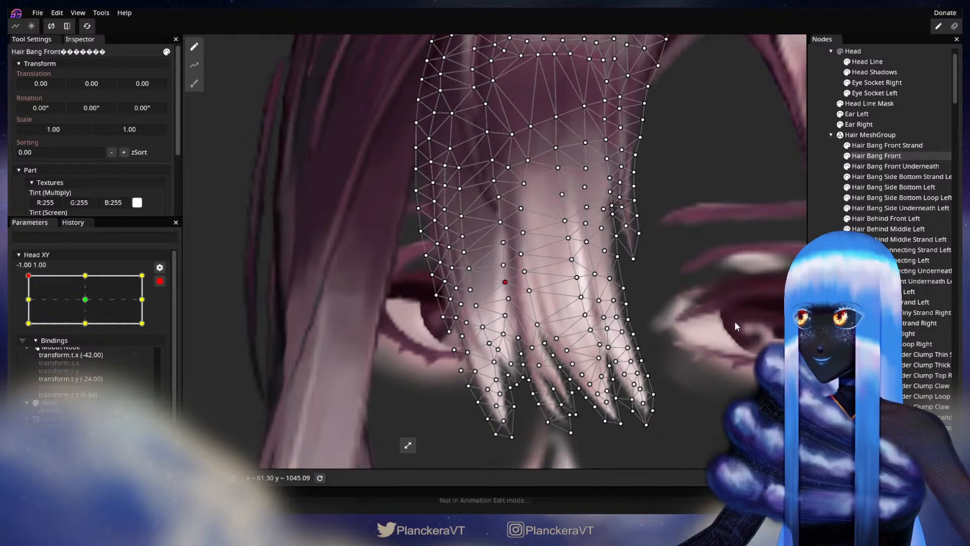
{"action": "left_click", "coordinate": [677, 356]}
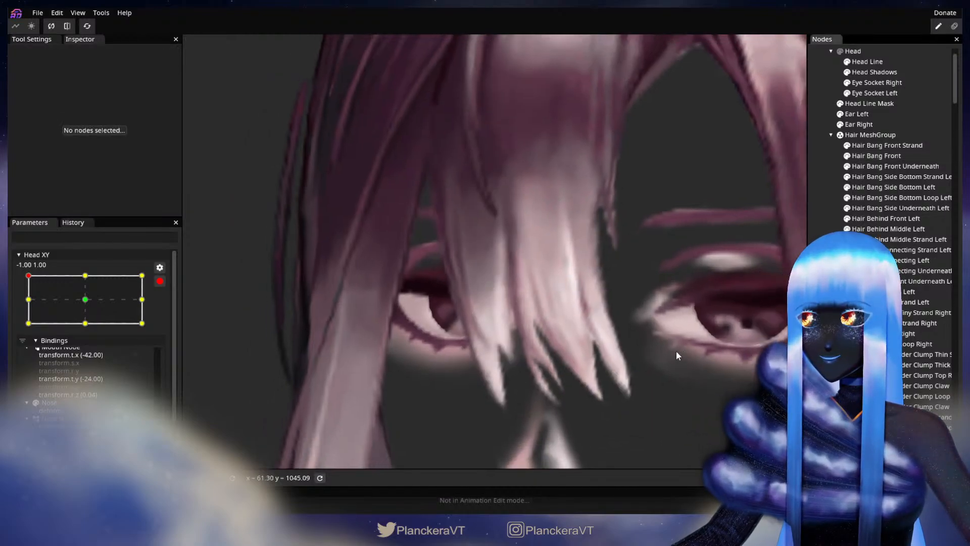
Step: Check the bangs with recording off by moving Head XY down from -1.00, 1.00 along the -1.00 side and back up
{"action": "scroll", "coordinate": [676, 351], "scroll_direction": "down", "scroll_amount": 5}
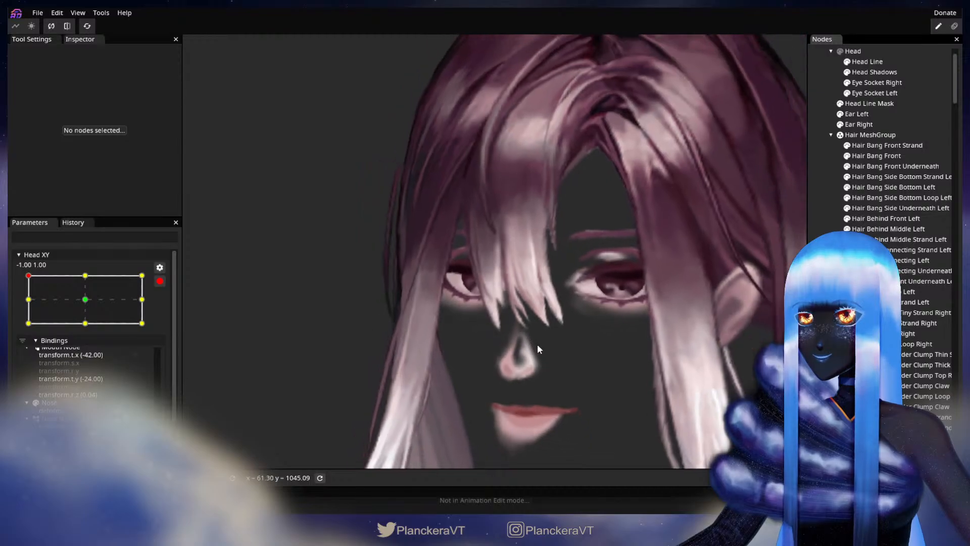
{"action": "scroll", "coordinate": [537, 349], "scroll_direction": "down", "scroll_amount": 2}
{"action": "left_click", "coordinate": [160, 281]}
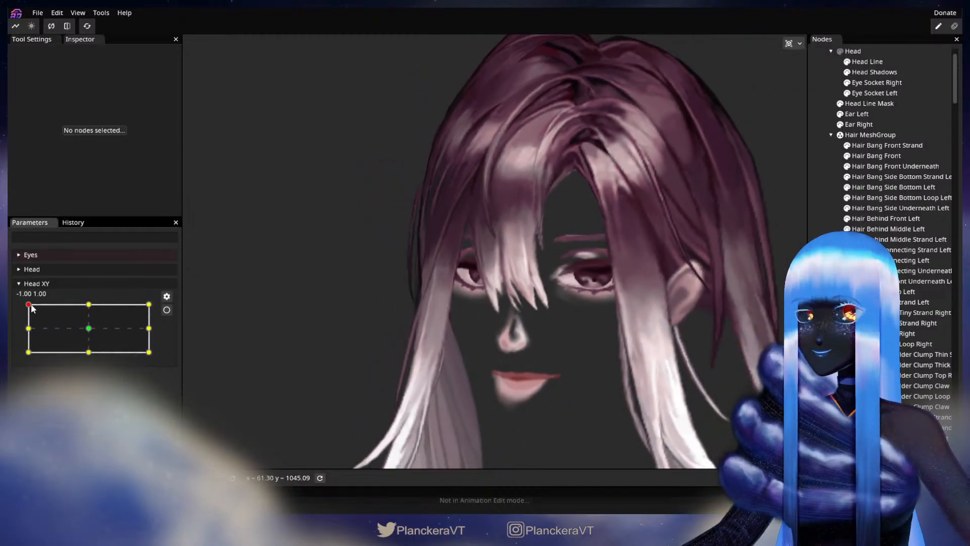
{"action": "mouse_move", "coordinate": [31, 306]}
{"action": "left_mouse_down"}
{"action": "mouse_move", "coordinate": [19, 335]}
{"action": "mouse_move", "coordinate": [21, 305]}
{"action": "left_mouse_up"}
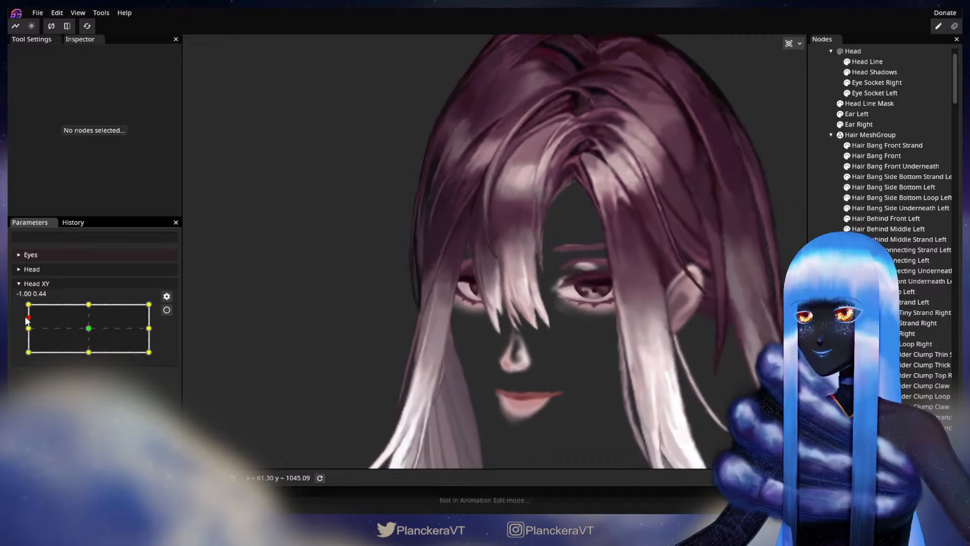
{"action": "mouse_move", "coordinate": [28, 306]}
{"action": "left_mouse_down"}
{"action": "mouse_move", "coordinate": [90, 303]}
{"action": "mouse_move", "coordinate": [19, 312]}
{"action": "left_mouse_up"}
Step: Record at Head XY -1.00, 1.00 again and shift the left strand's inner-edge Hair Bang Front vertices slightly toward the wide middle strand
{"action": "left_click", "coordinate": [167, 310]}
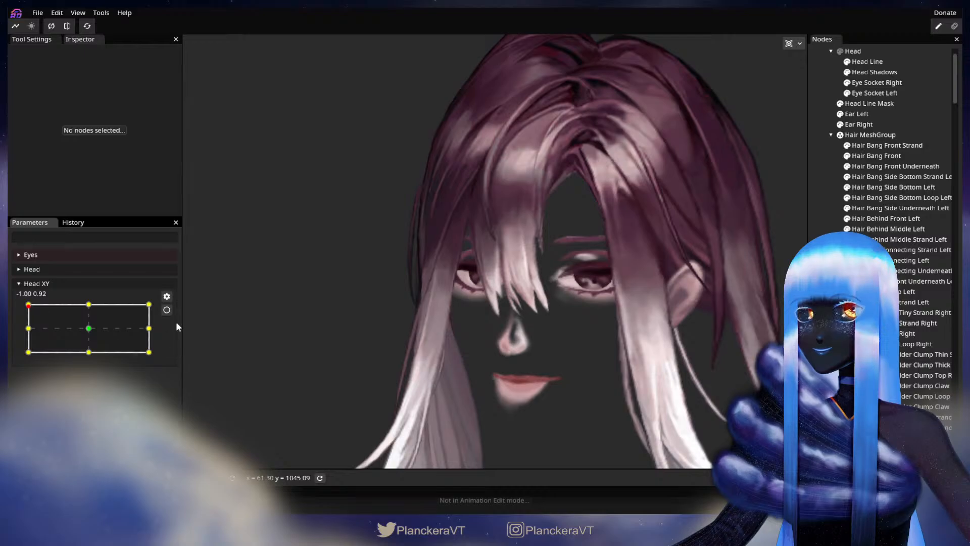
{"action": "scroll", "coordinate": [429, 342], "scroll_direction": "up", "scroll_amount": 5}
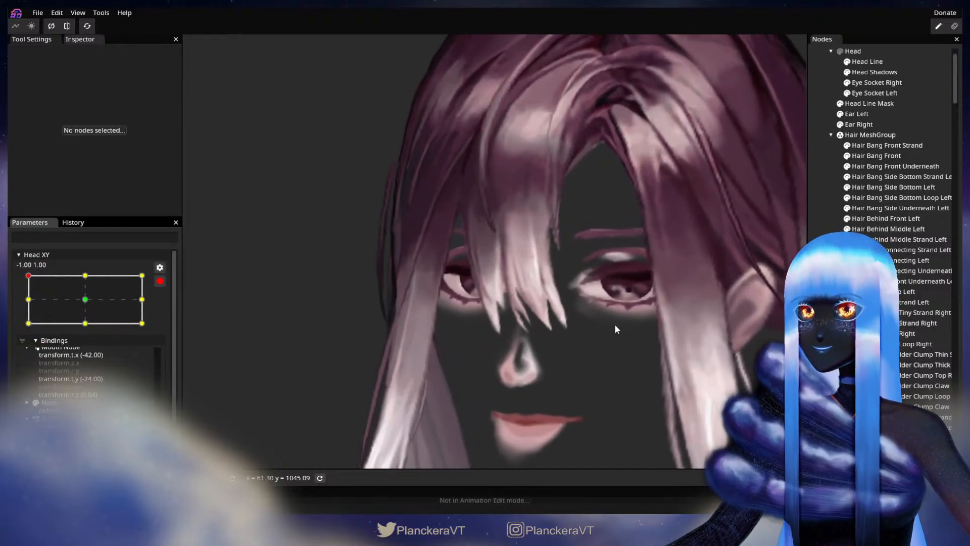
{"action": "scroll", "coordinate": [606, 299], "scroll_direction": "up", "scroll_amount": 3}
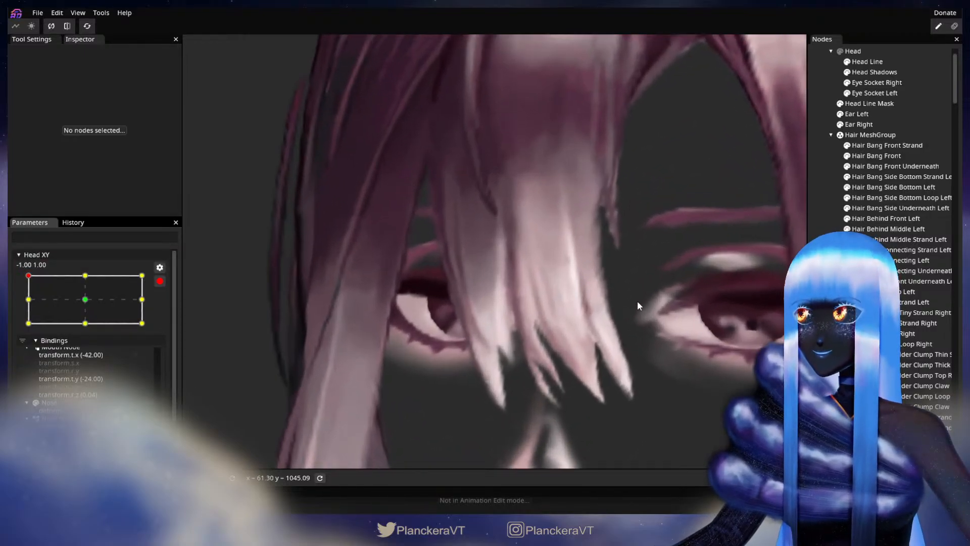
{"action": "left_click", "coordinate": [873, 155]}
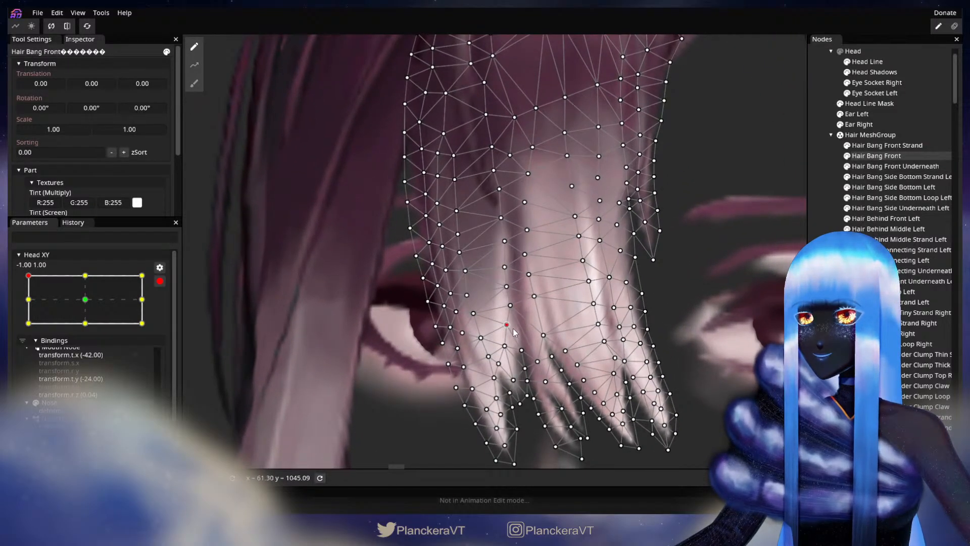
{"action": "left_click", "coordinate": [511, 304]}
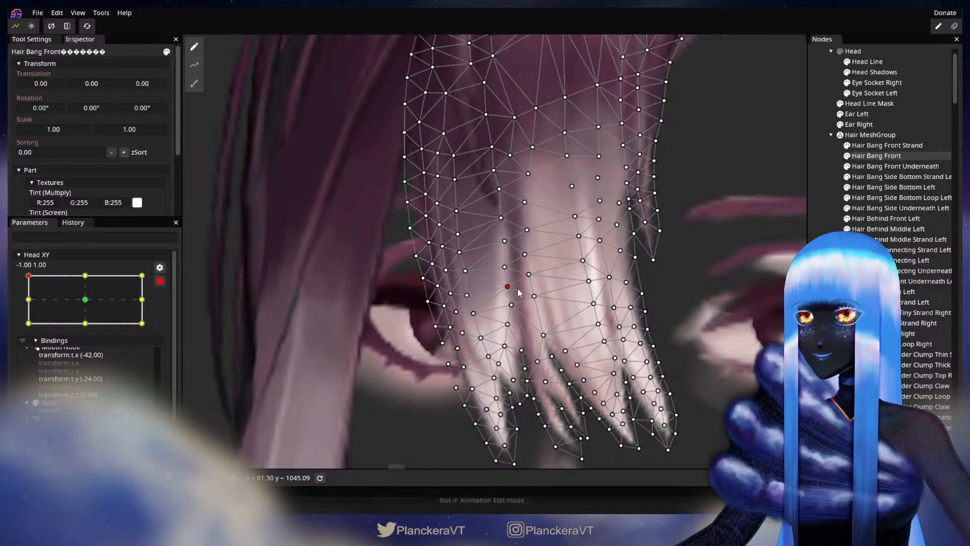
{"action": "left_click", "coordinate": [818, 281]}
{"action": "scroll", "coordinate": [654, 323], "scroll_direction": "down", "scroll_amount": 3}
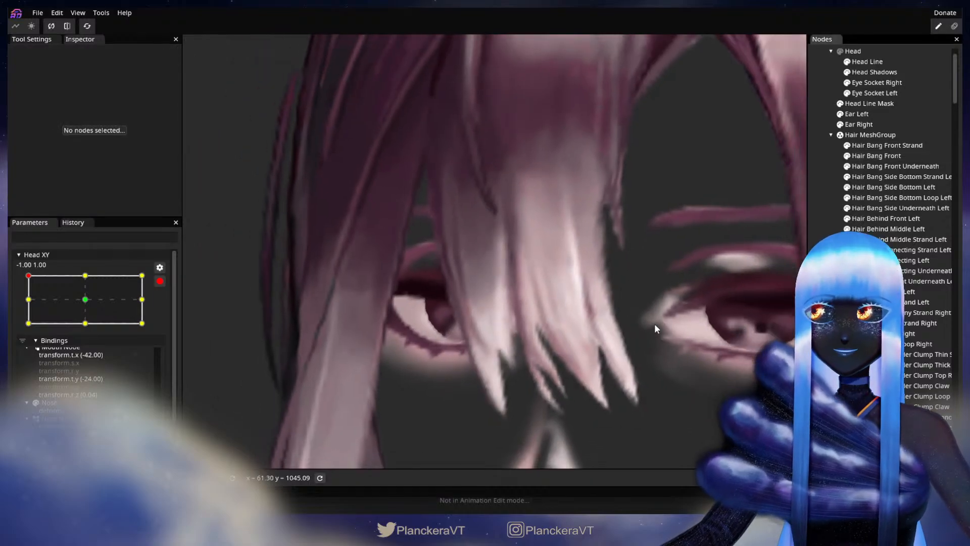
{"action": "scroll", "coordinate": [656, 323], "scroll_direction": "down", "scroll_amount": 2}
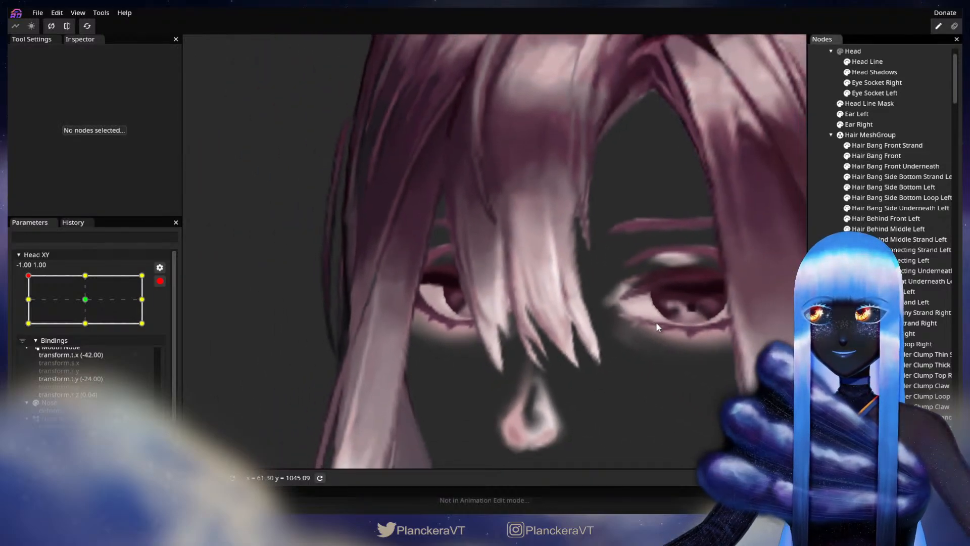
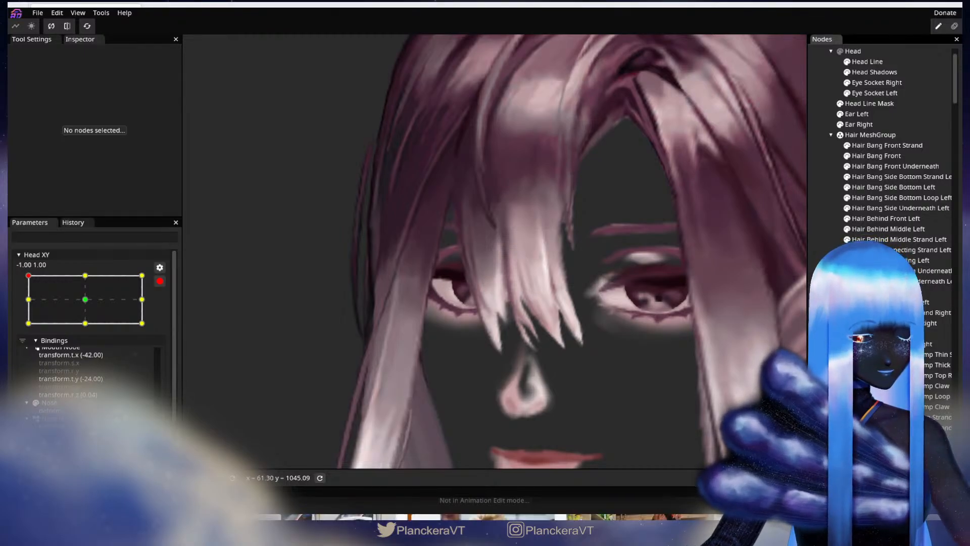
Step: Switch to Firefox, open and play the YouTube Short at youtube.com/shorts/tR4Pp4SIGPA, and return to Inochi Creator
{"action": "key", "text": "alt+Tab"}
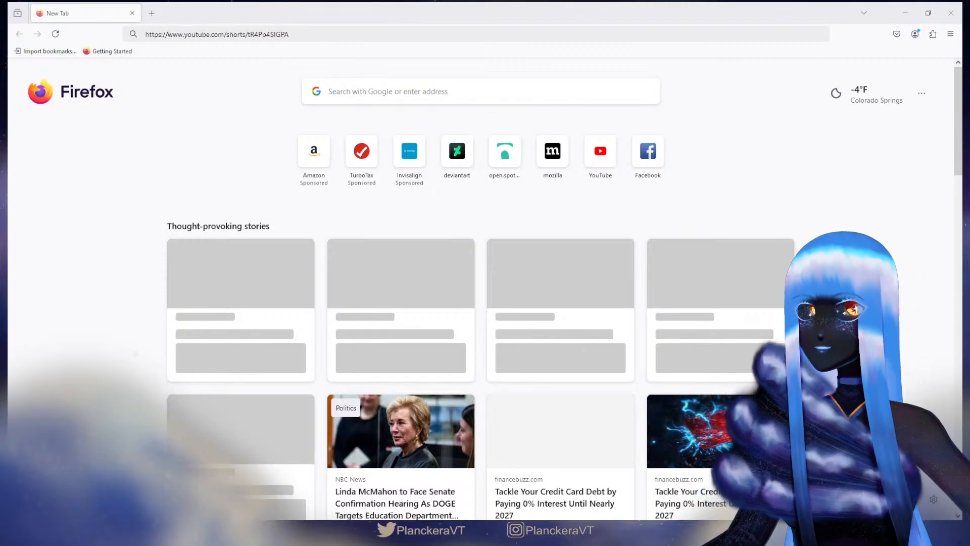
{"action": "left_click", "coordinate": [186, 34]}
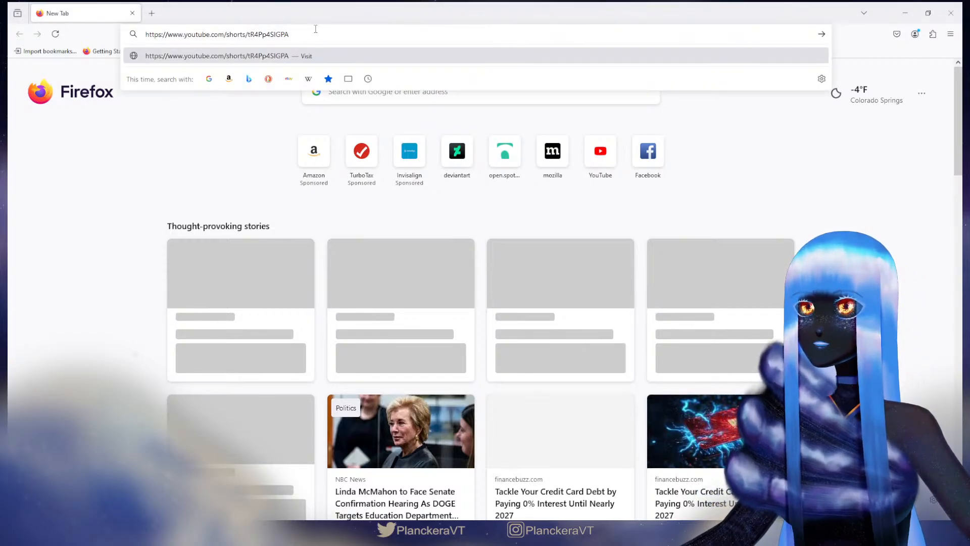
{"action": "left_click", "coordinate": [321, 53]}
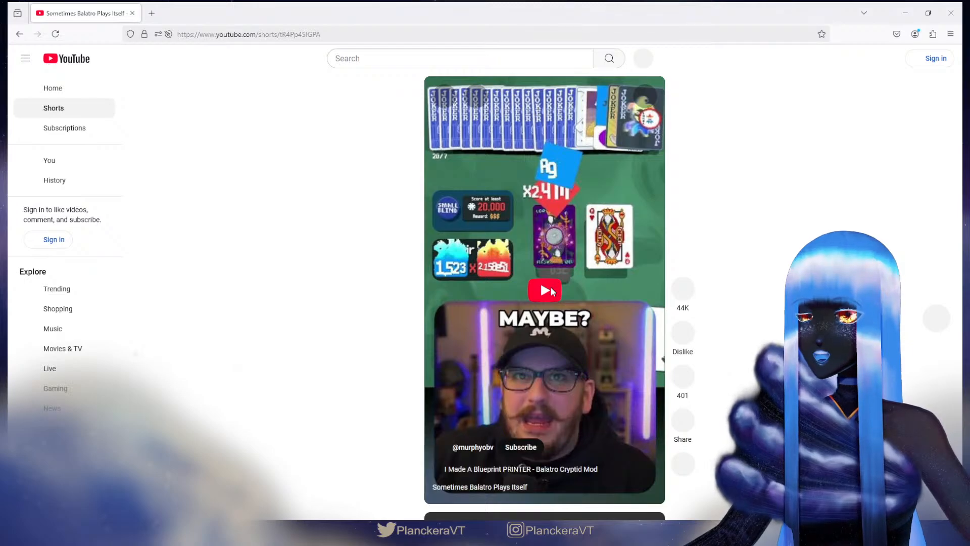
{"action": "left_click", "coordinate": [553, 291]}
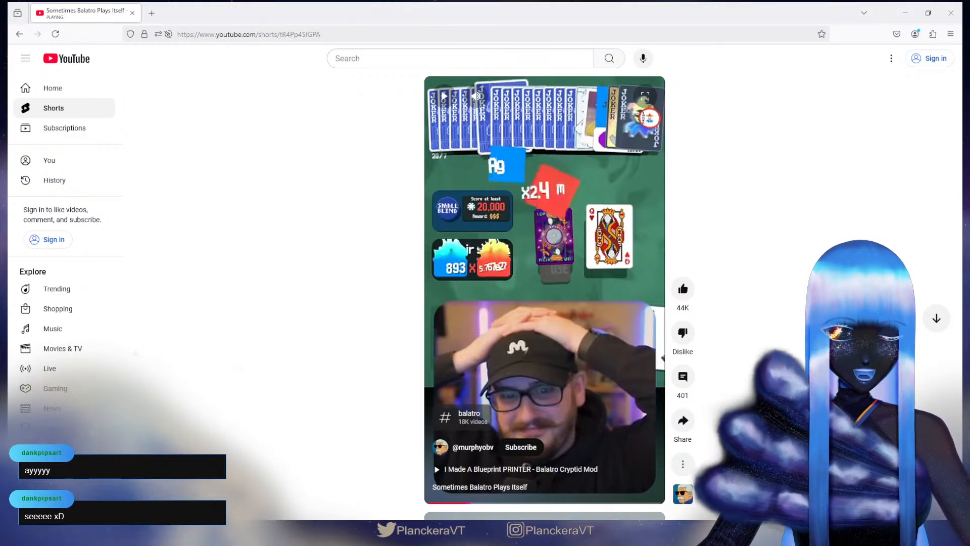
{"action": "key", "text": "alt+Tab"}
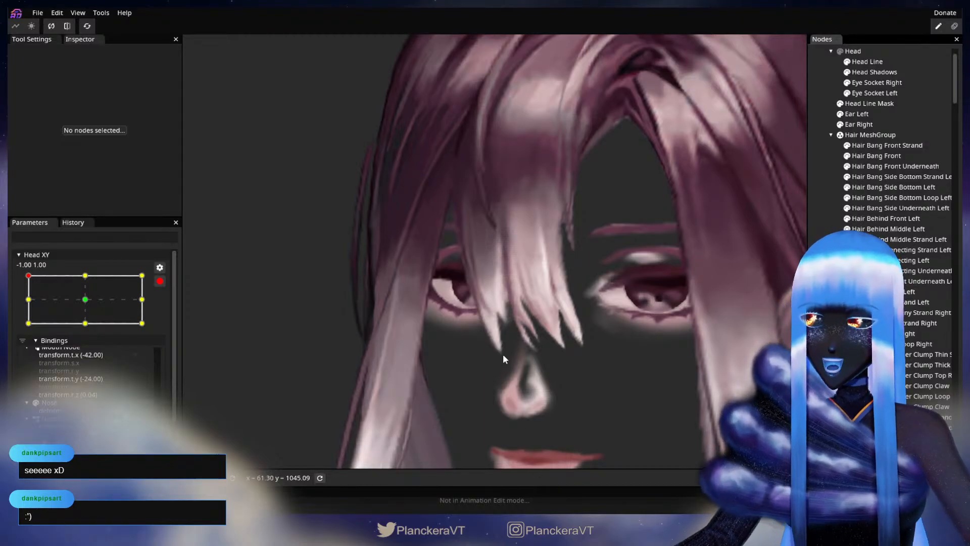
Step: Examine the whole hairstyle and test the Head XY motion around -1.00, 1.00 with recording off
{"action": "left_click_drag", "start_coordinate": [585, 402], "coordinate": [578, 366]}
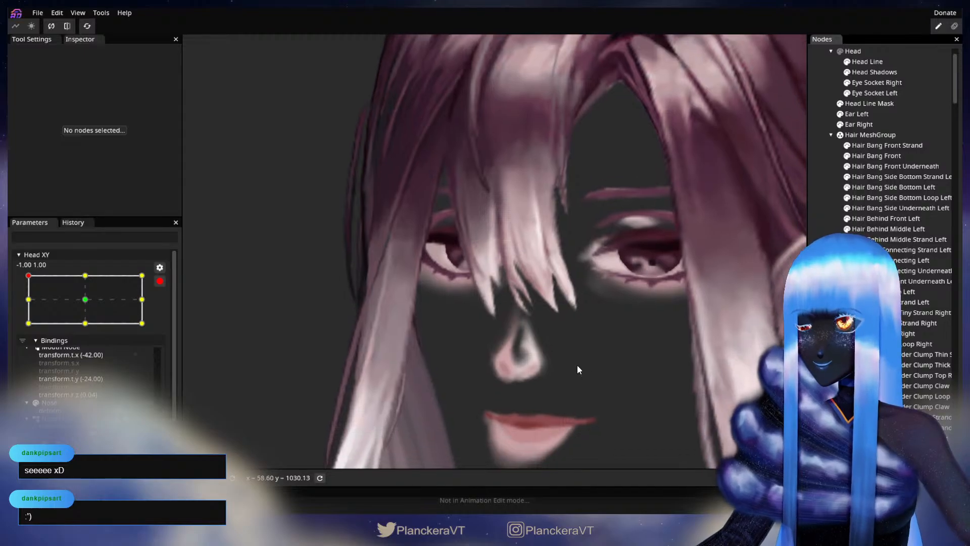
{"action": "scroll", "coordinate": [578, 367], "scroll_direction": "down", "scroll_amount": 3}
{"action": "scroll", "coordinate": [576, 361], "scroll_direction": "down", "scroll_amount": 3}
{"action": "left_click_drag", "start_coordinate": [568, 321], "coordinate": [555, 364]}
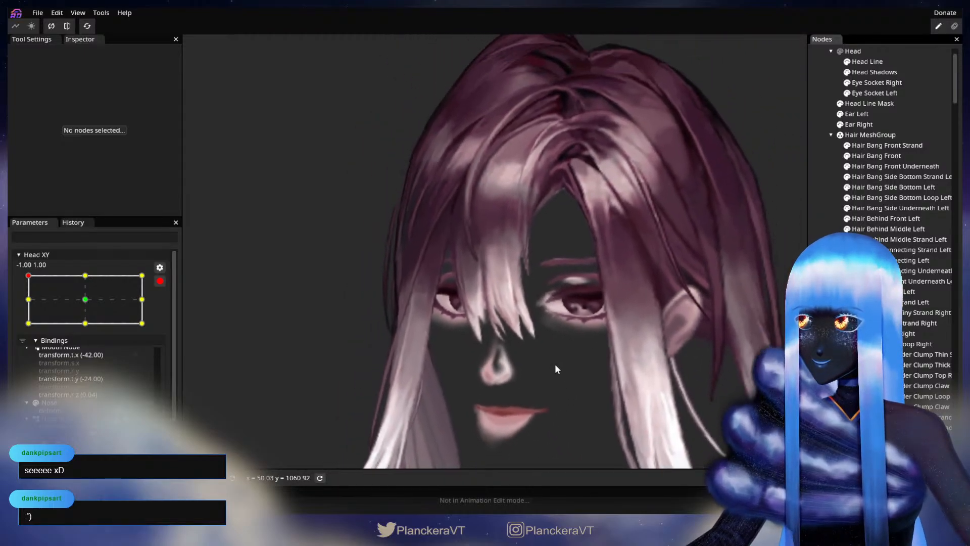
{"action": "left_click", "coordinate": [160, 281]}
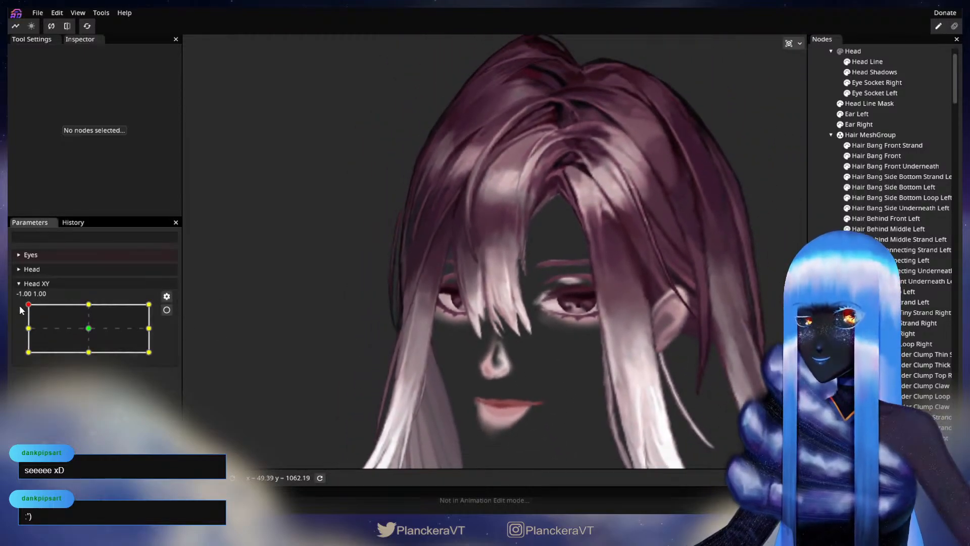
{"action": "mouse_move", "coordinate": [29, 306]}
{"action": "left_mouse_down"}
{"action": "mouse_move", "coordinate": [29, 332]}
{"action": "mouse_move", "coordinate": [28, 307]}
{"action": "left_mouse_up"}
Step: With recording on, fine-tune the Hair Bang Front vertices at the notch beside the left strand and just above it, and deselect the mesh
{"action": "left_click", "coordinate": [166, 309]}
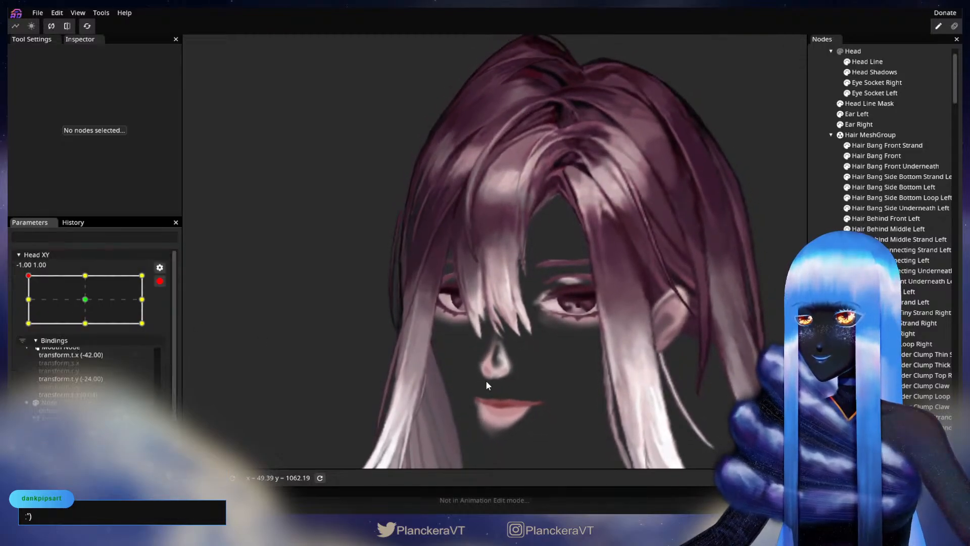
{"action": "scroll", "coordinate": [486, 380], "scroll_direction": "up", "scroll_amount": 5}
{"action": "scroll", "coordinate": [563, 320], "scroll_direction": "up", "scroll_amount": 4}
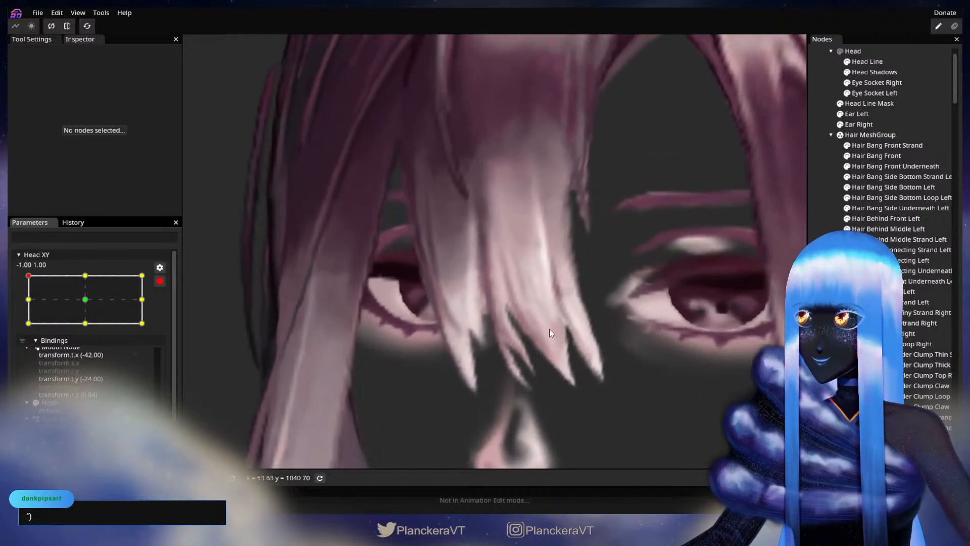
{"action": "left_click", "coordinate": [876, 156]}
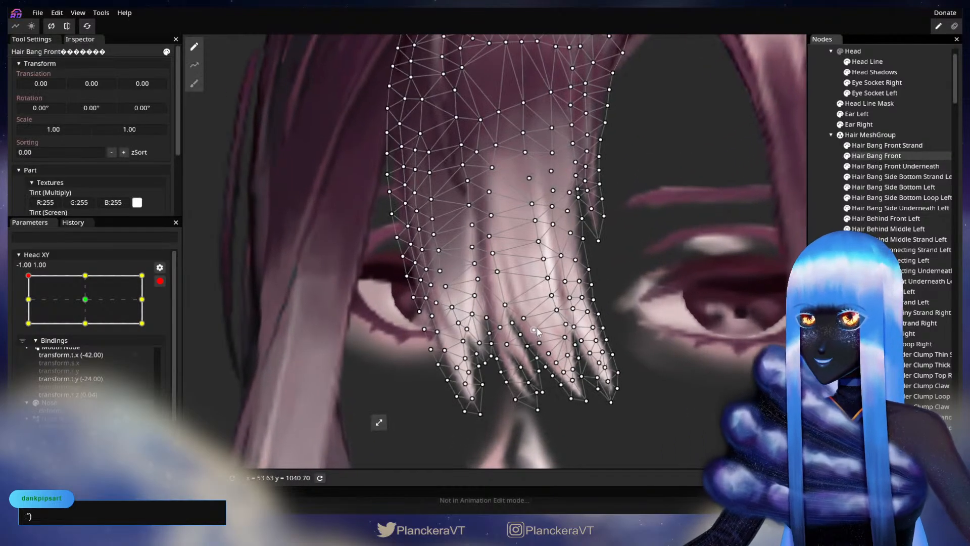
{"action": "scroll", "coordinate": [508, 343], "scroll_direction": "up", "scroll_amount": 3}
{"action": "scroll", "coordinate": [540, 306], "scroll_direction": "up", "scroll_amount": 2}
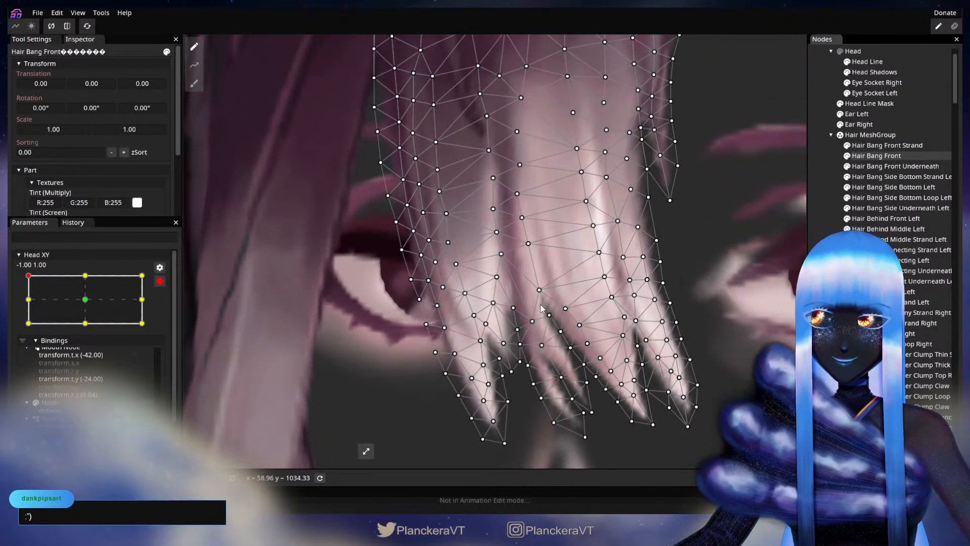
{"action": "left_click_drag", "start_coordinate": [509, 312], "coordinate": [507, 311]}
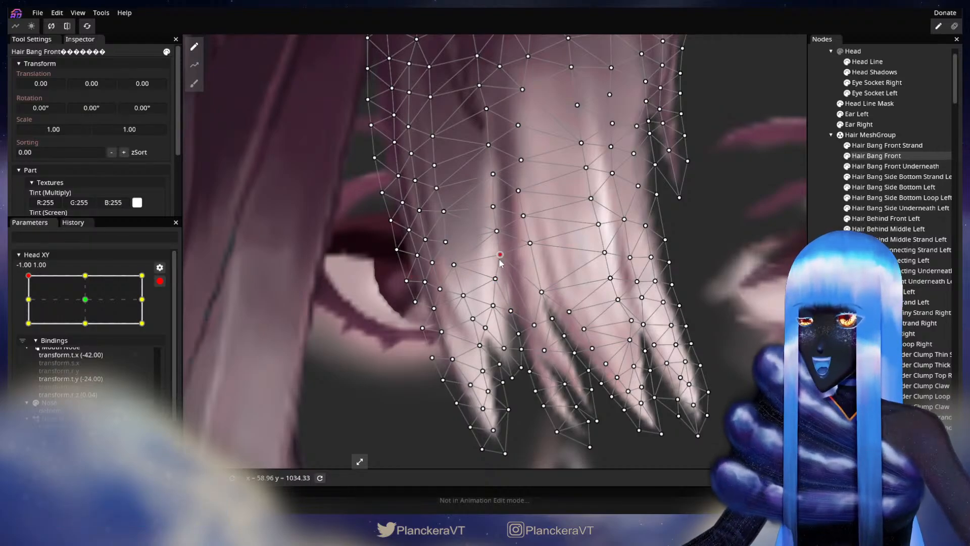
{"action": "left_click", "coordinate": [498, 233]}
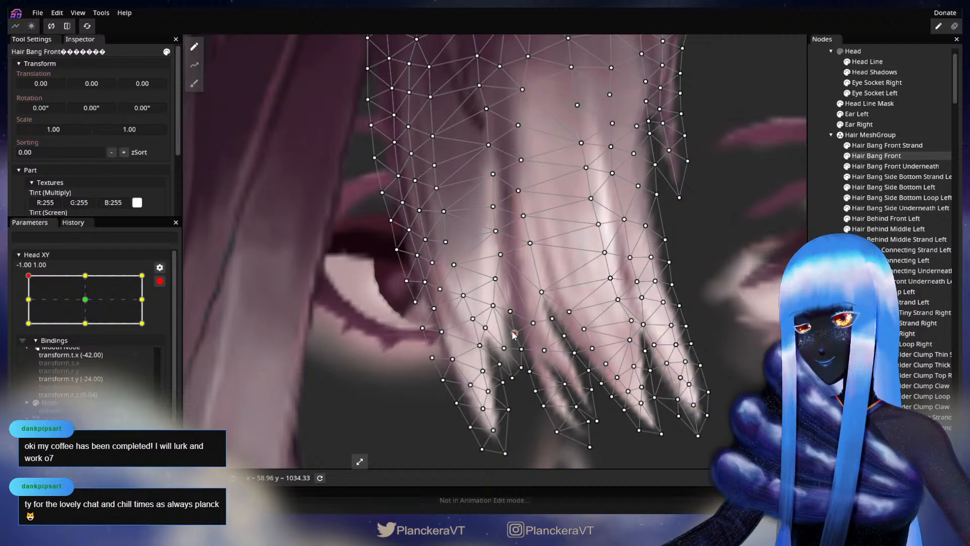
{"action": "left_click", "coordinate": [755, 335]}
{"action": "scroll", "coordinate": [492, 301], "scroll_direction": "down", "scroll_amount": 5}
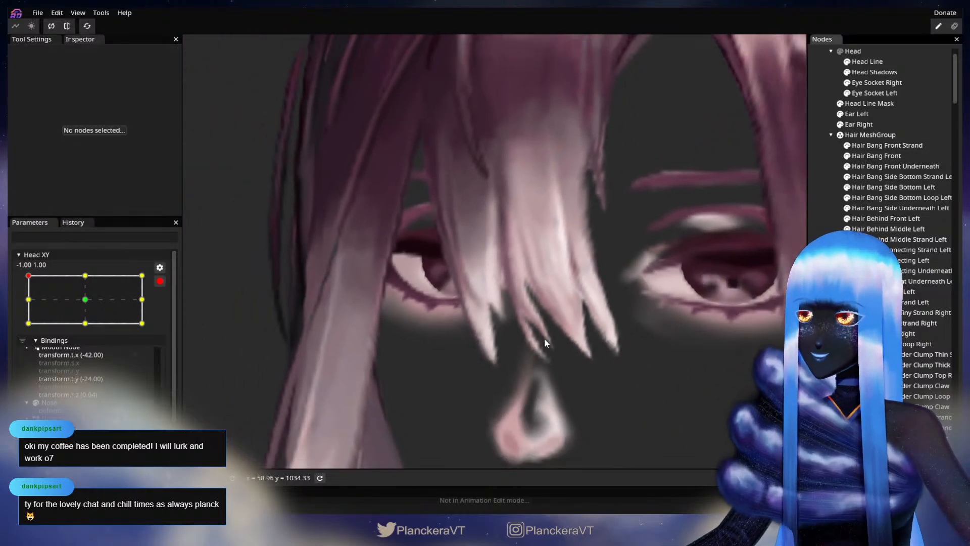
{"action": "scroll", "coordinate": [544, 338], "scroll_direction": "down", "scroll_amount": 5}
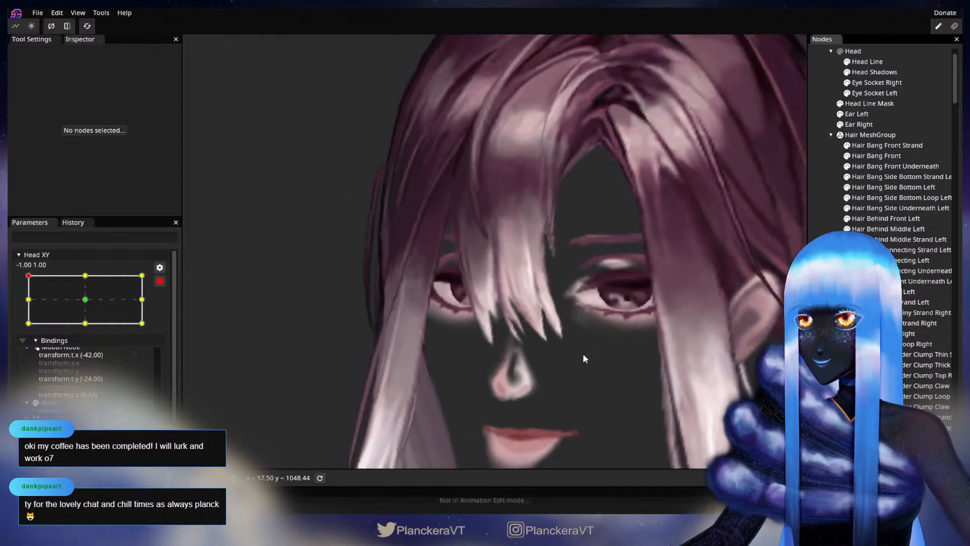
{"action": "scroll", "coordinate": [583, 358], "scroll_direction": "down", "scroll_amount": 3}
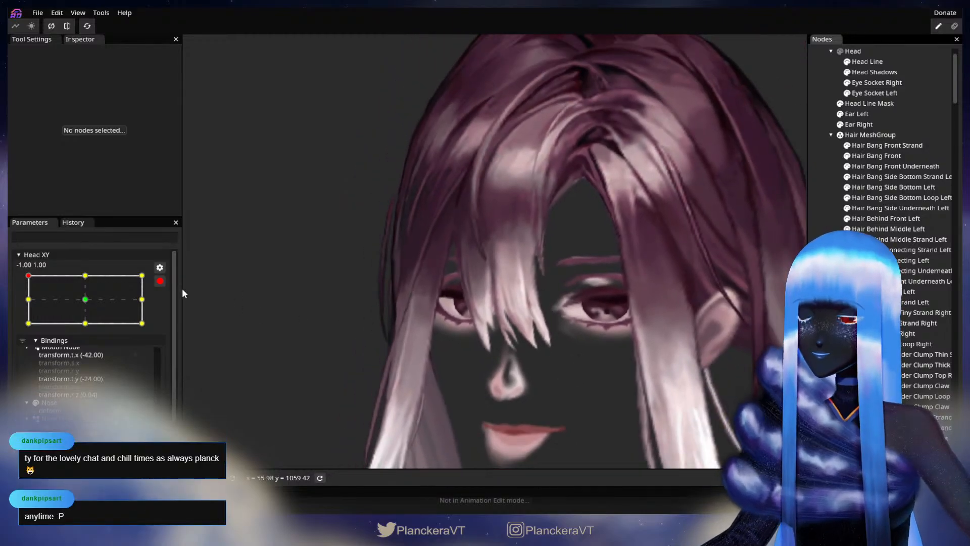
Step: Test the Head XY motion with recording off, then nudge Hair Bang Front vertices along the left strand's inner edge with recording on
{"action": "left_click", "coordinate": [157, 283]}
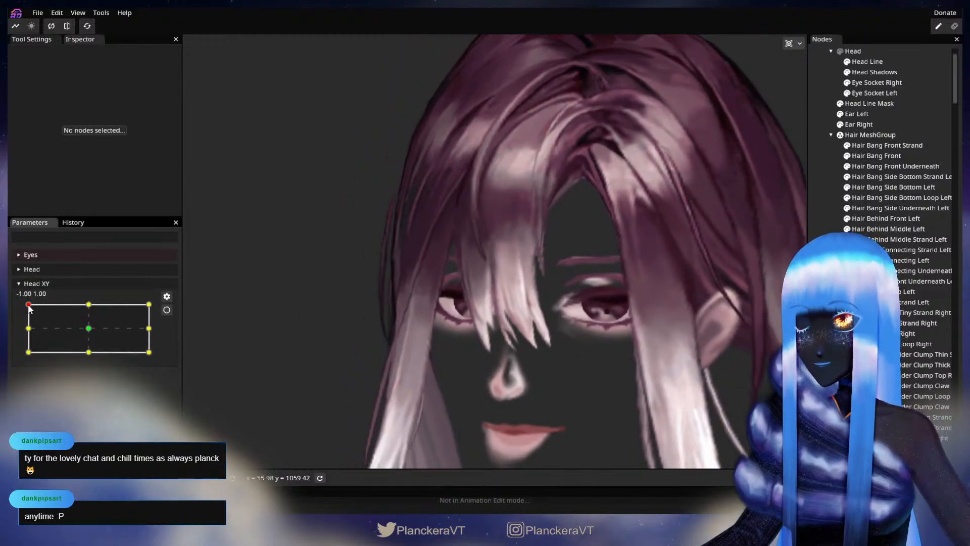
{"action": "mouse_move", "coordinate": [28, 304]}
{"action": "left_mouse_down"}
{"action": "mouse_move", "coordinate": [26, 329]}
{"action": "mouse_move", "coordinate": [29, 304]}
{"action": "left_mouse_up"}
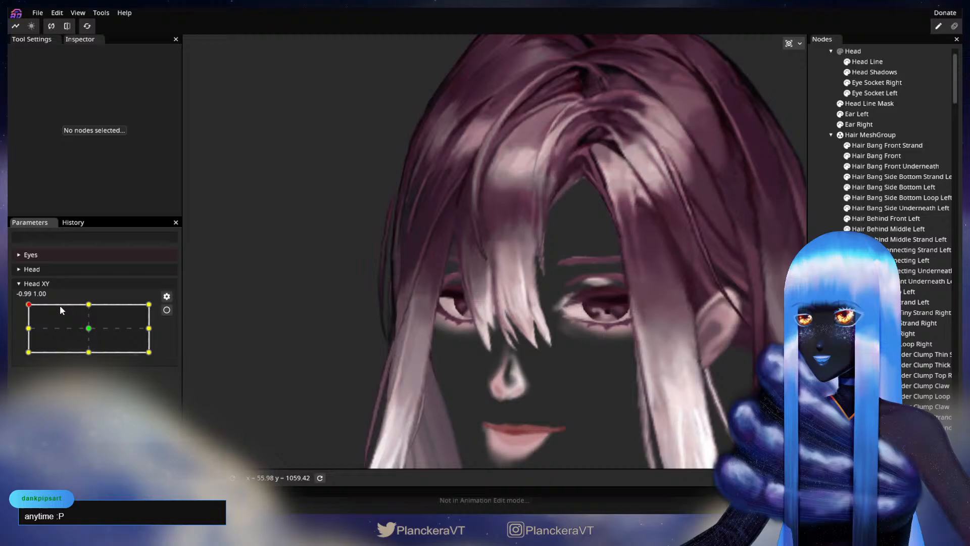
{"action": "left_click", "coordinate": [167, 310]}
{"action": "scroll", "coordinate": [448, 334], "scroll_direction": "up", "scroll_amount": 5}
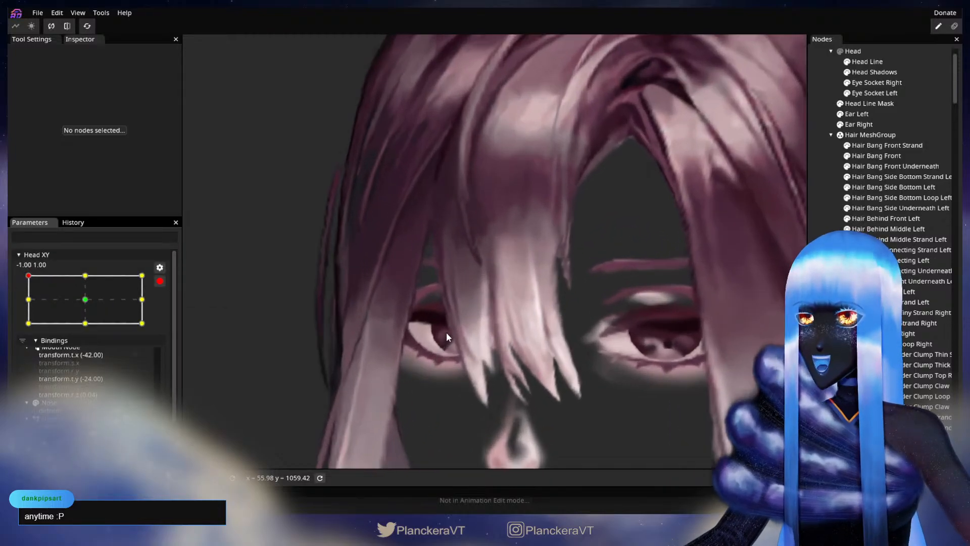
{"action": "scroll", "coordinate": [455, 321], "scroll_direction": "up", "scroll_amount": 4}
{"action": "left_click_drag", "start_coordinate": [523, 356], "coordinate": [584, 298]}
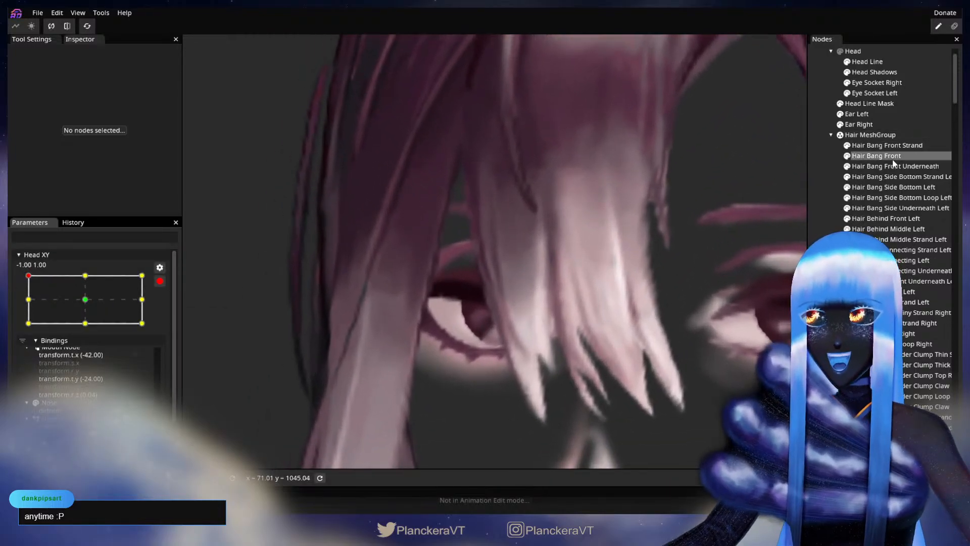
{"action": "left_click", "coordinate": [892, 157]}
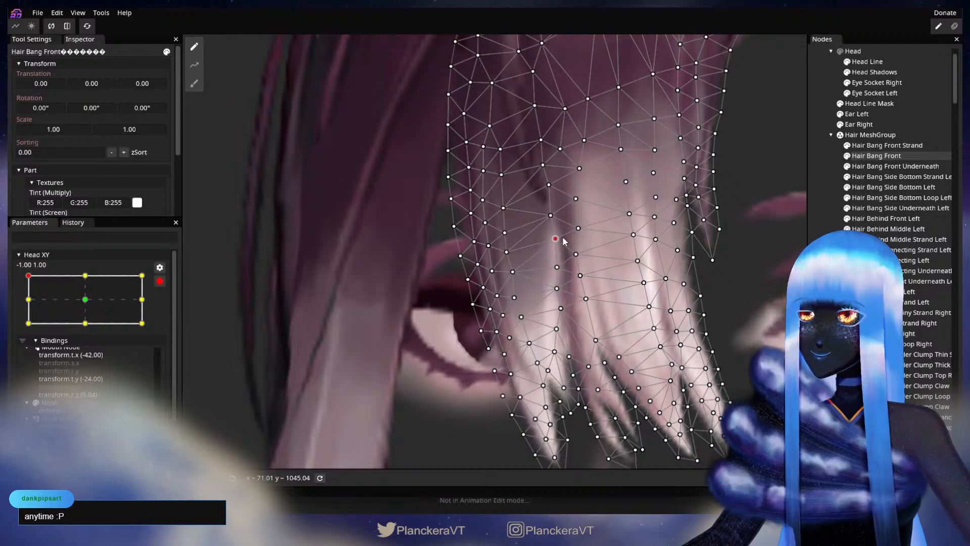
{"action": "left_click", "coordinate": [564, 293]}
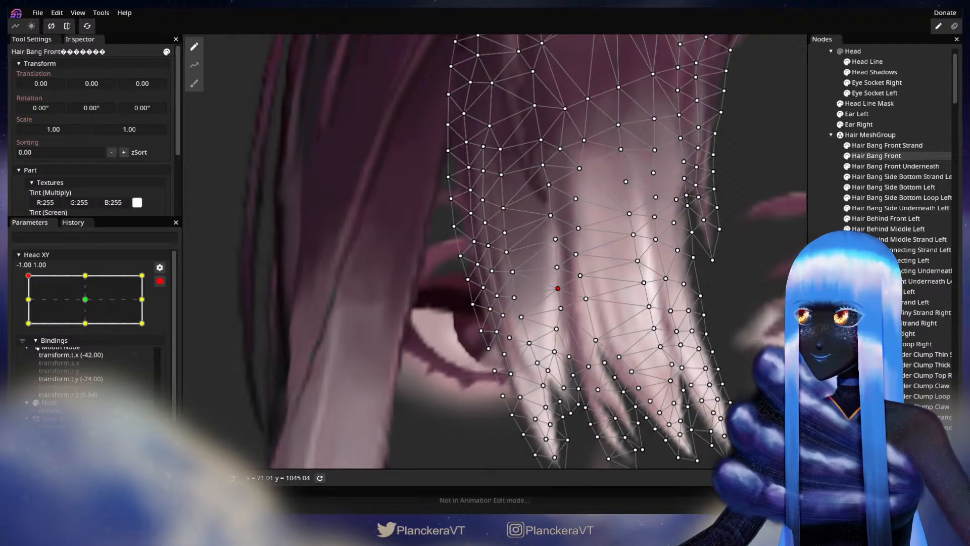
{"action": "left_click", "coordinate": [747, 349]}
{"action": "scroll", "coordinate": [658, 322], "scroll_direction": "down", "scroll_amount": 4}
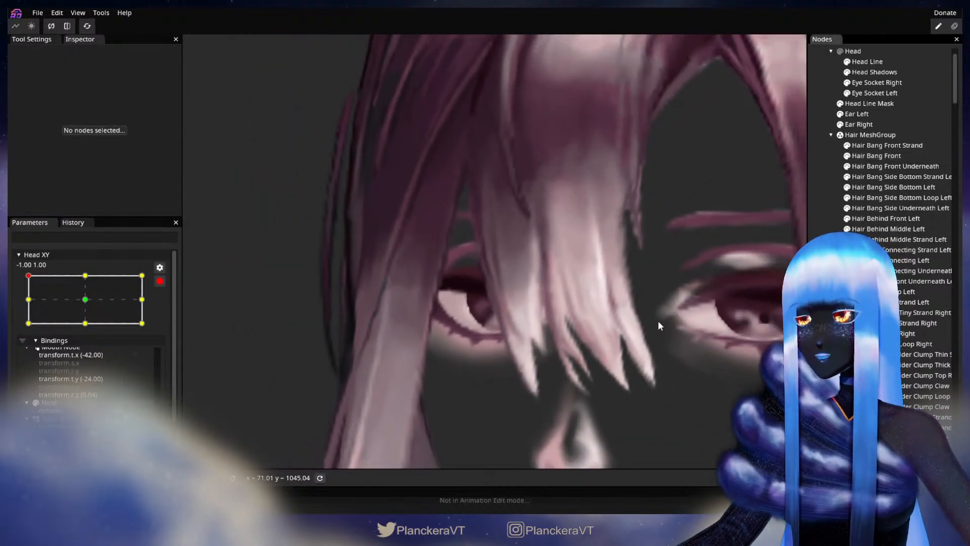
Step: Examine the whole hairstyle and test the Head XY motion around -1.00, 1.00 with recording off
{"action": "scroll", "coordinate": [659, 319], "scroll_direction": "down", "scroll_amount": 5}
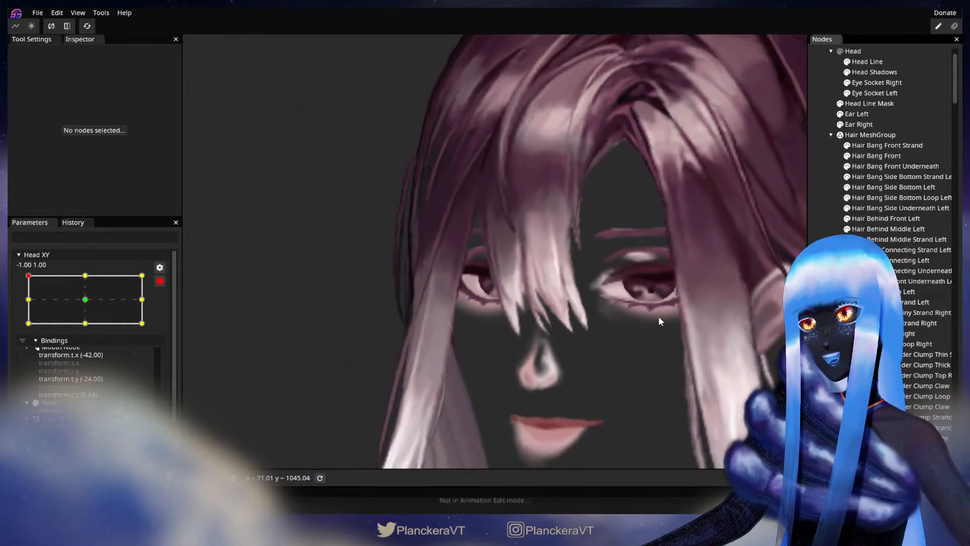
{"action": "scroll", "coordinate": [659, 318], "scroll_direction": "down", "scroll_amount": 3}
{"action": "left_click_drag", "start_coordinate": [593, 316], "coordinate": [568, 320]}
{"action": "scroll", "coordinate": [517, 317], "scroll_direction": "up", "scroll_amount": 1}
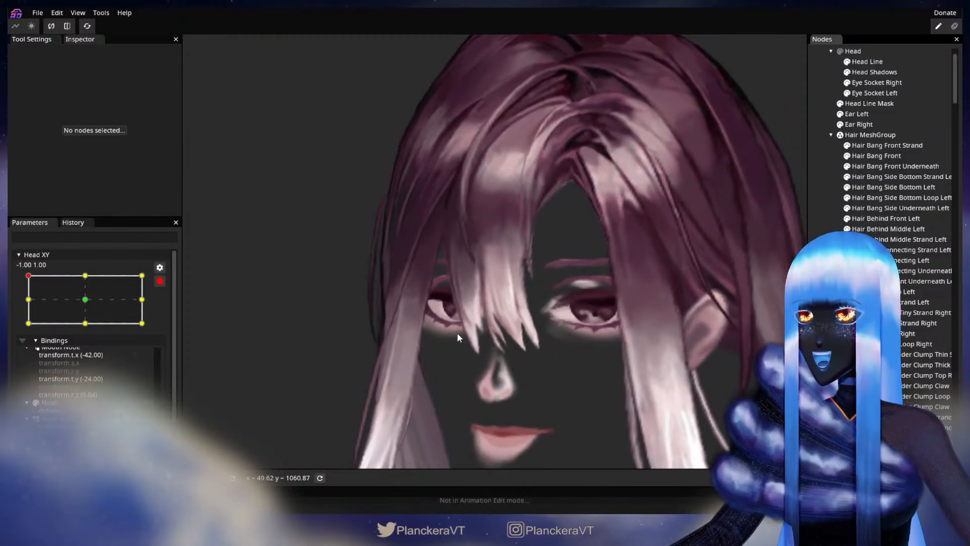
{"action": "left_click", "coordinate": [160, 281]}
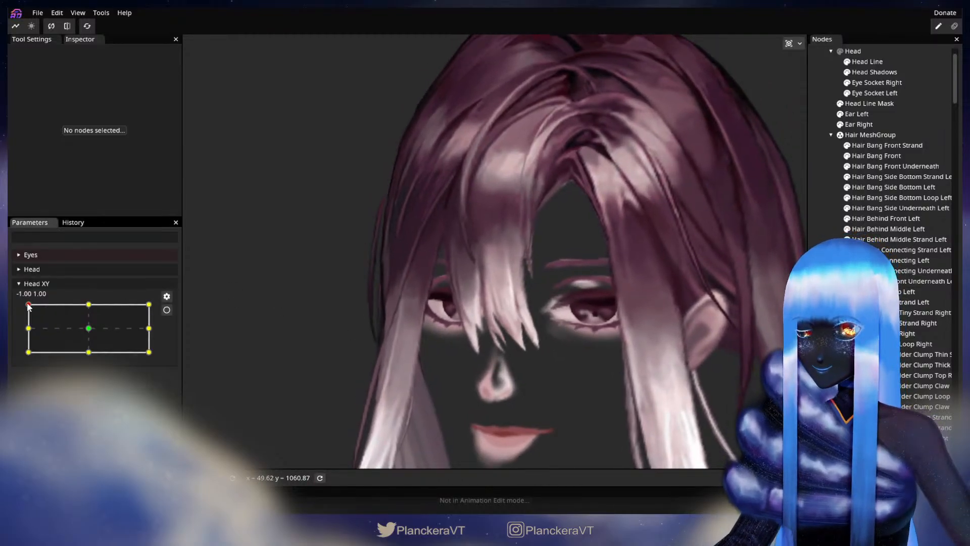
{"action": "mouse_move", "coordinate": [28, 304]}
{"action": "left_mouse_down"}
{"action": "mouse_move", "coordinate": [28, 333]}
{"action": "mouse_move", "coordinate": [25, 307]}
{"action": "left_mouse_up"}
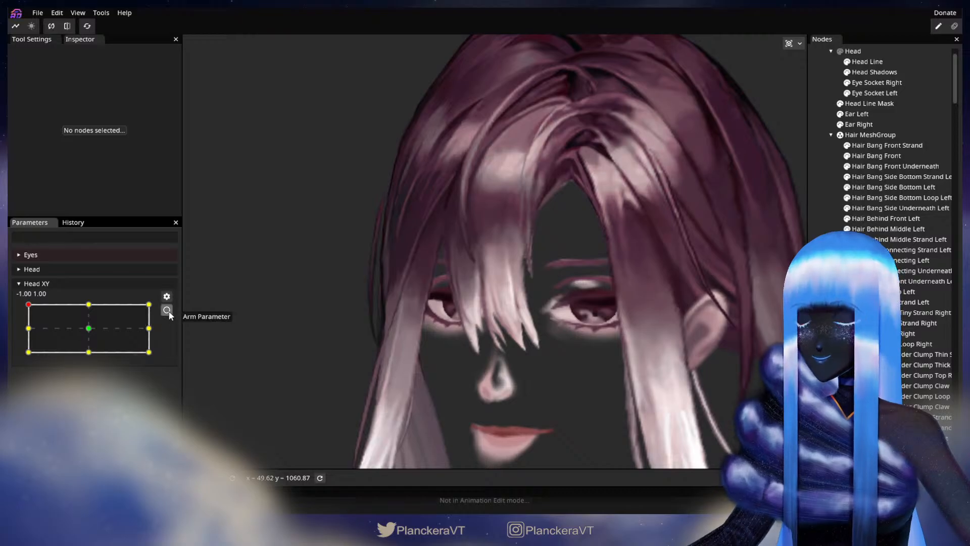
Step: Hide the character's right eye, including its eyebrow and lashes, so the bangs stand against a plain background
{"action": "scroll", "coordinate": [890, 152], "scroll_direction": "down", "scroll_amount": 10}
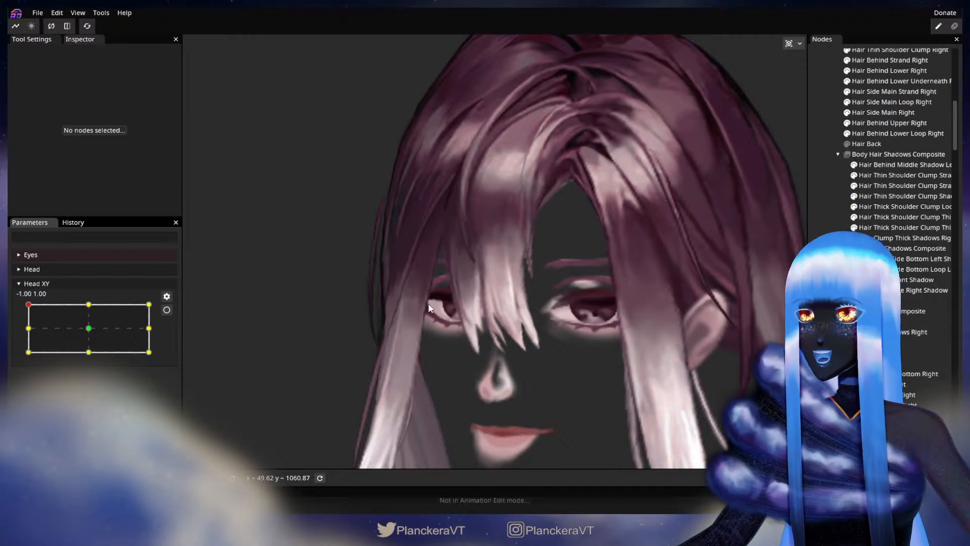
{"action": "scroll", "coordinate": [910, 359], "scroll_direction": "down", "scroll_amount": 4}
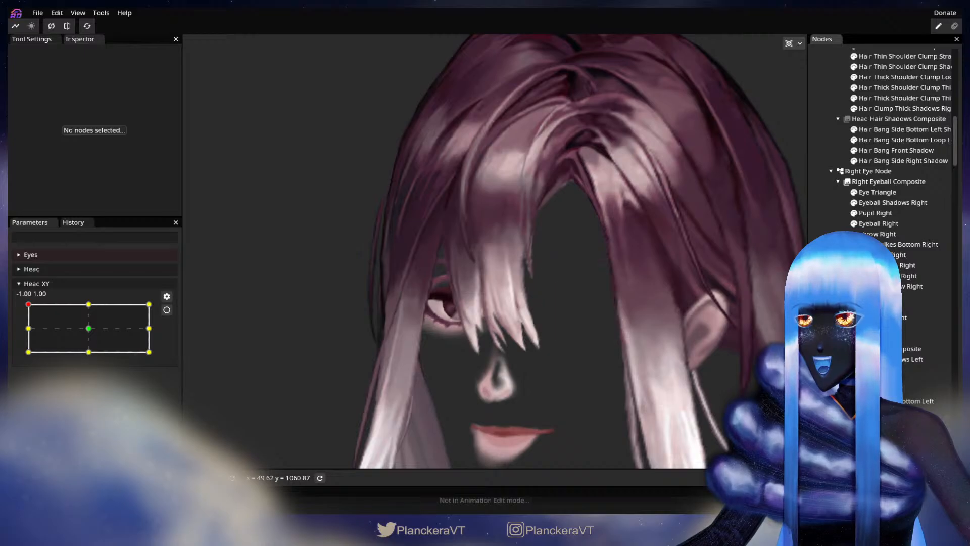
{"action": "scroll", "coordinate": [889, 217], "scroll_direction": "down", "scroll_amount": 2}
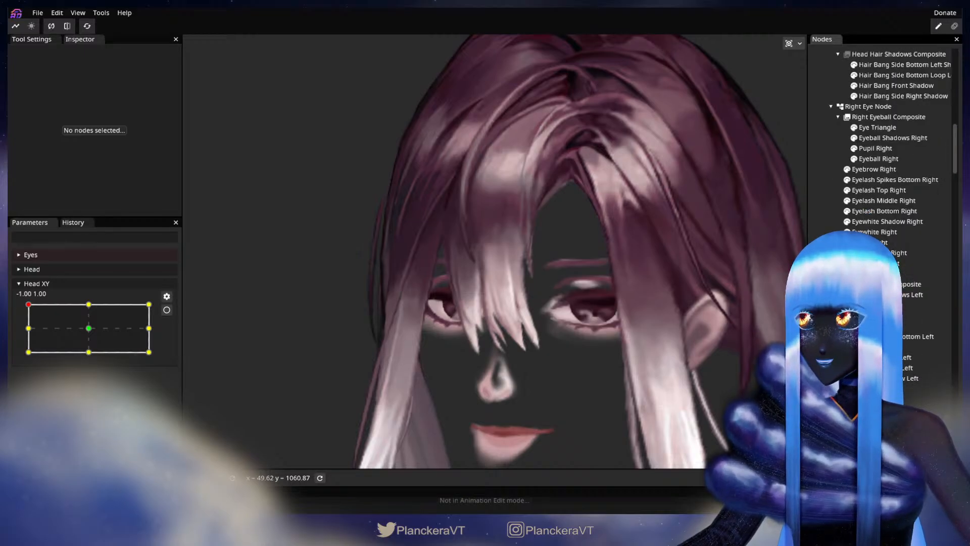
{"action": "scroll", "coordinate": [835, 150], "scroll_direction": "up", "scroll_amount": 1}
{"action": "scroll", "coordinate": [835, 151], "scroll_direction": "up", "scroll_amount": 6}
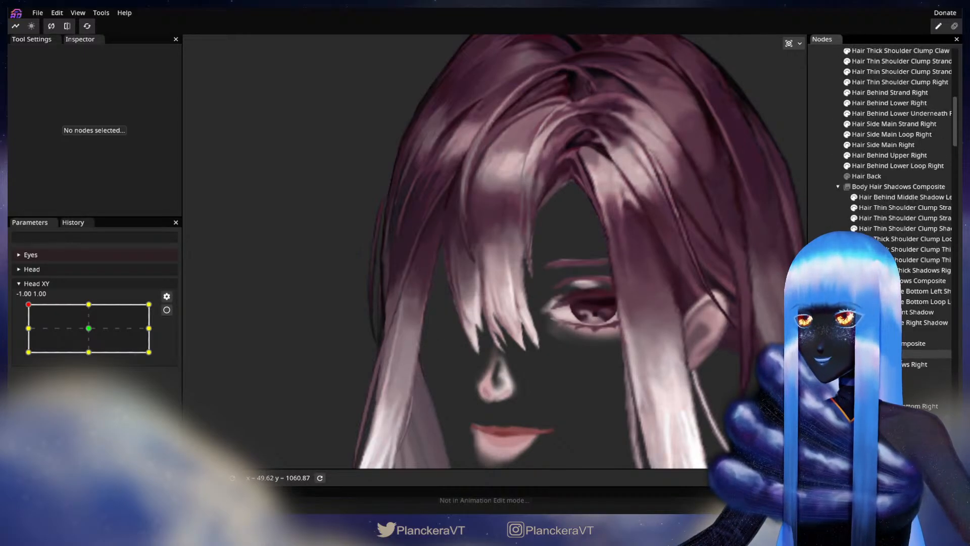
{"action": "scroll", "coordinate": [655, 372], "scroll_direction": "up", "scroll_amount": 2}
{"action": "scroll", "coordinate": [889, 151], "scroll_direction": "up", "scroll_amount": 5}
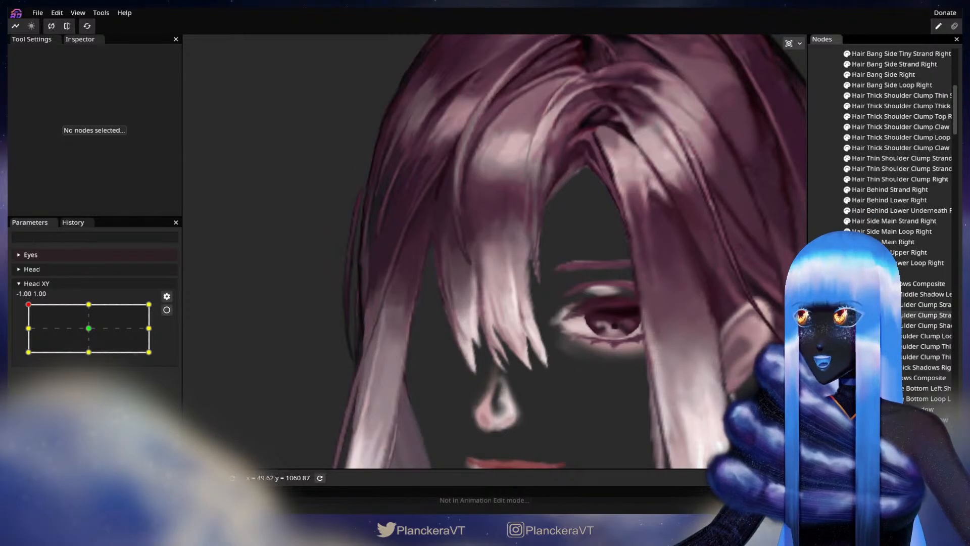
Step: Examine the front bangs without the eye behind them and test the Head XY motion around -1.00, 1.00
{"action": "scroll", "coordinate": [889, 222], "scroll_direction": "down", "scroll_amount": 1}
{"action": "scroll", "coordinate": [632, 352], "scroll_direction": "up", "scroll_amount": 2}
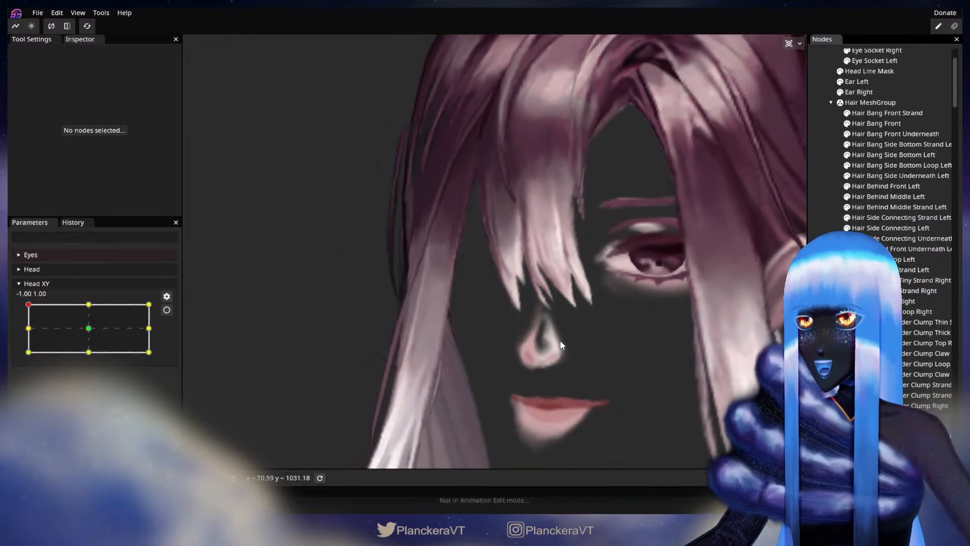
{"action": "scroll", "coordinate": [605, 330], "scroll_direction": "up", "scroll_amount": 3}
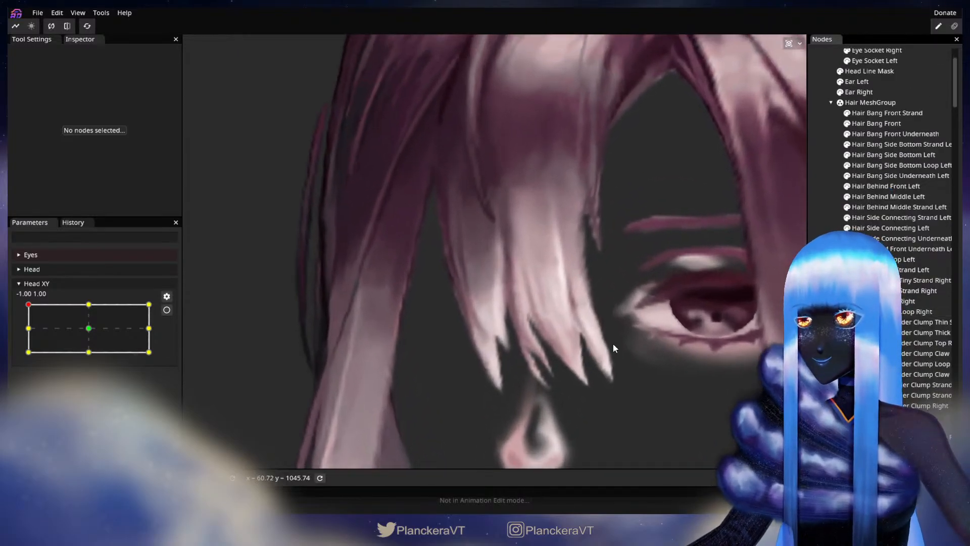
{"action": "scroll", "coordinate": [576, 333], "scroll_direction": "down", "scroll_amount": 2}
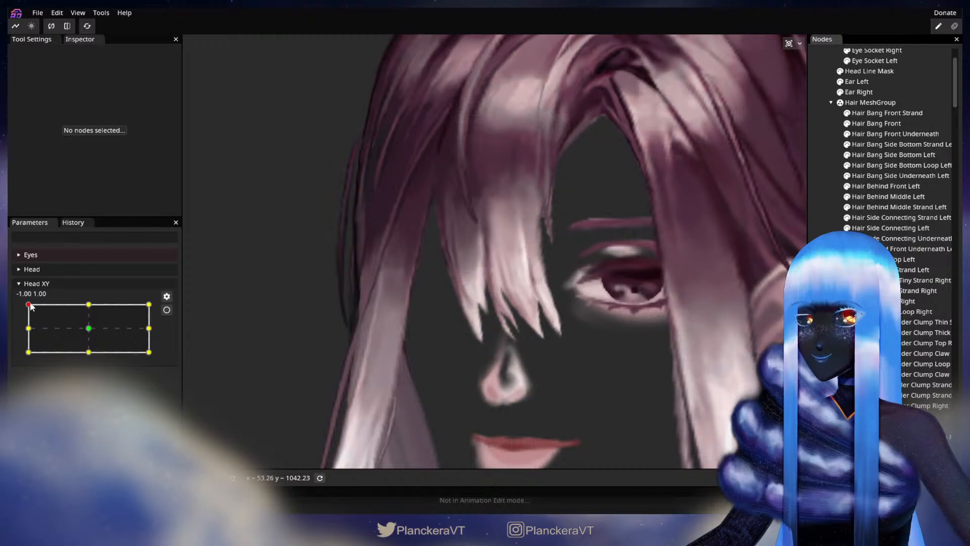
{"action": "mouse_move", "coordinate": [27, 303]}
{"action": "left_mouse_down"}
{"action": "mouse_move", "coordinate": [25, 329]}
{"action": "mouse_move", "coordinate": [27, 304]}
{"action": "left_mouse_up"}
Step: Record at Head XY -1.00, 1.00 and fine-tune the Hair Bang Front vertices just above the left strand's notch, then deselect the mesh
{"action": "left_click", "coordinate": [166, 310]}
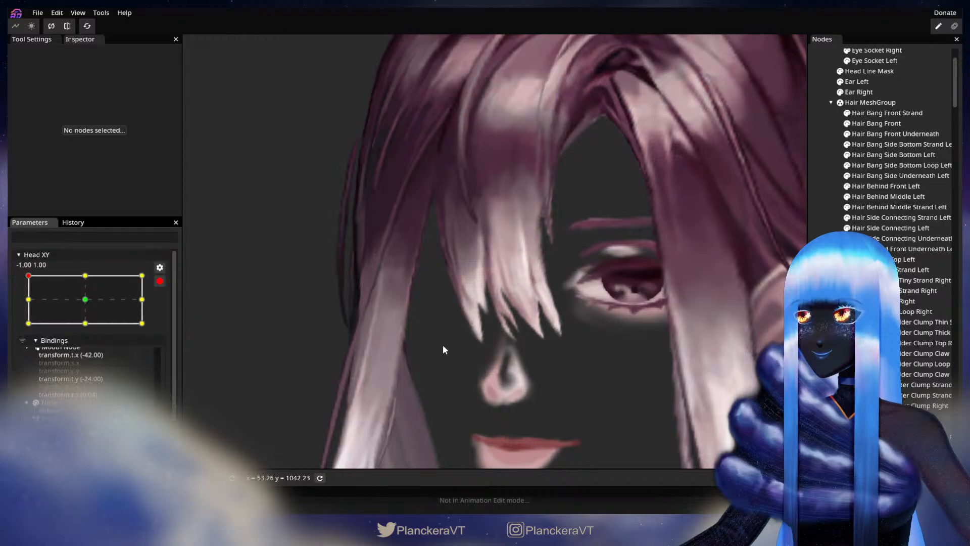
{"action": "scroll", "coordinate": [492, 310], "scroll_direction": "up", "scroll_amount": 3}
{"action": "left_click", "coordinate": [515, 336]}
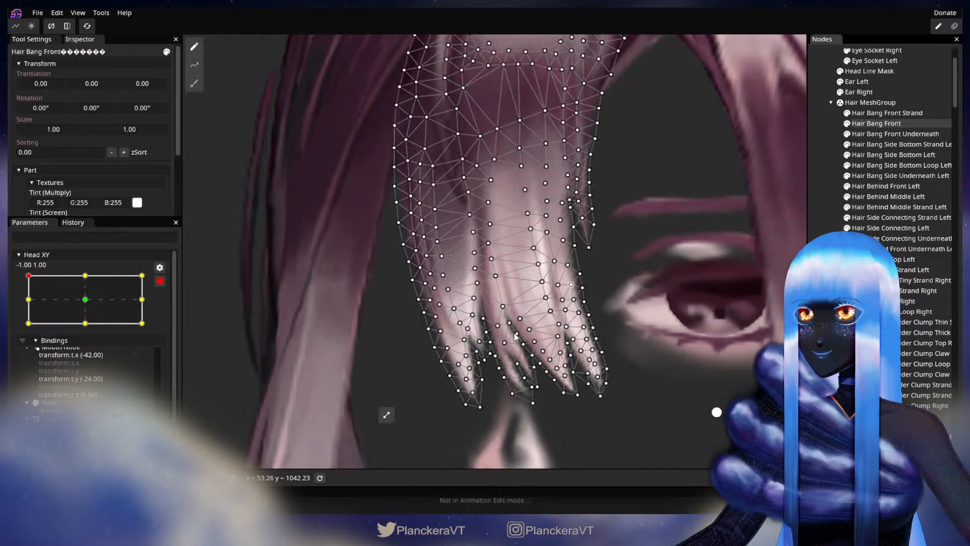
{"action": "scroll", "coordinate": [515, 336], "scroll_direction": "up", "scroll_amount": 2}
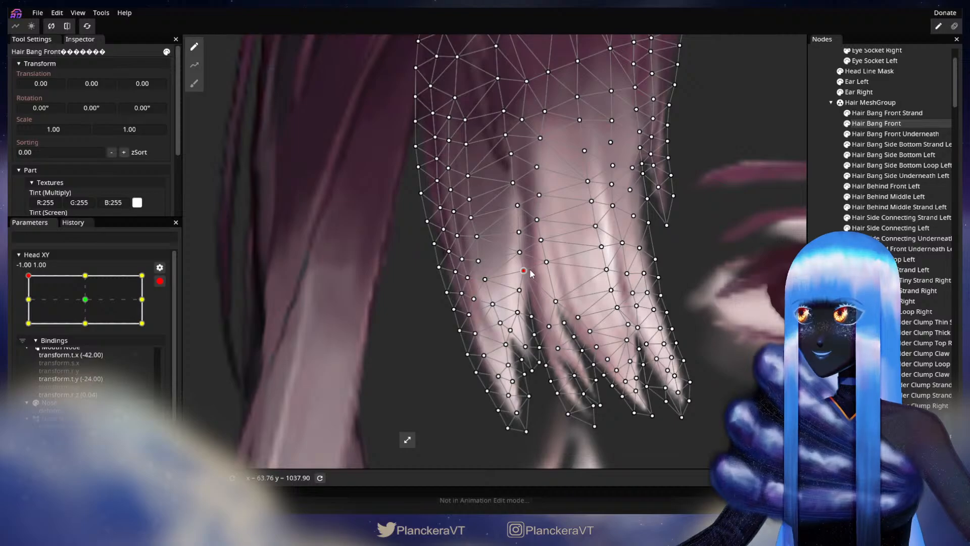
{"action": "left_click", "coordinate": [600, 351]}
{"action": "scroll", "coordinate": [617, 360], "scroll_direction": "down", "scroll_amount": 3}
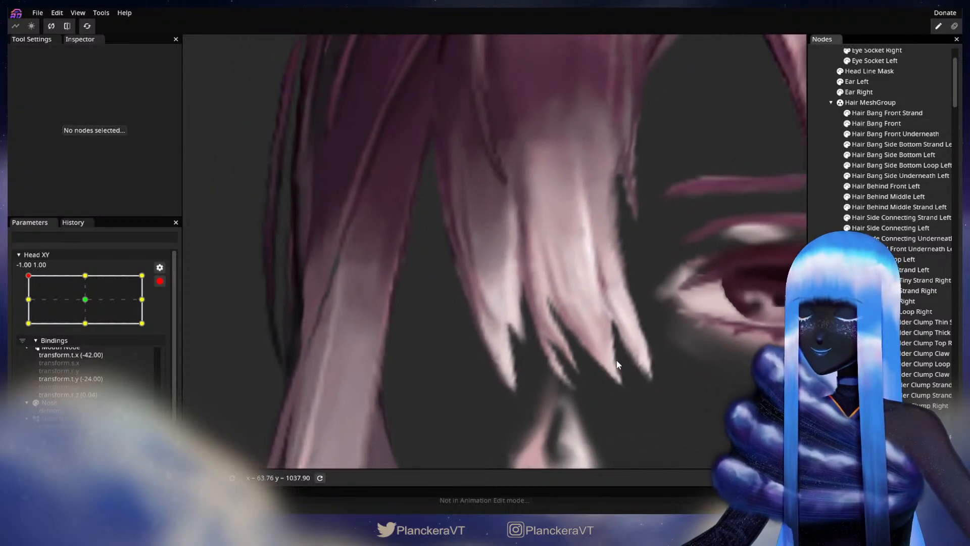
Step: Turn recording off and move Head XY around -1.00, 1.00 to check how the bangs deform against the face
{"action": "scroll", "coordinate": [616, 358], "scroll_direction": "down", "scroll_amount": 5}
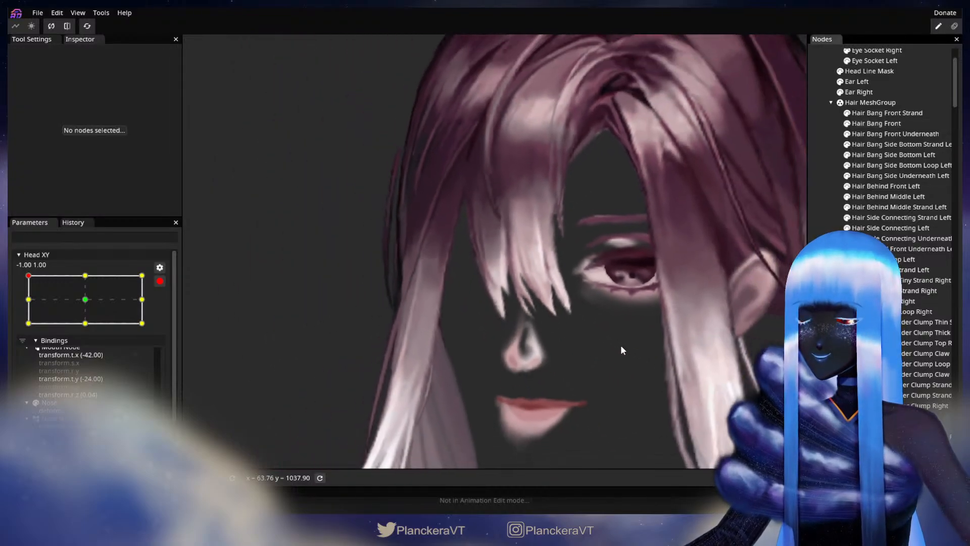
{"action": "left_click_drag", "start_coordinate": [604, 318], "coordinate": [565, 298]}
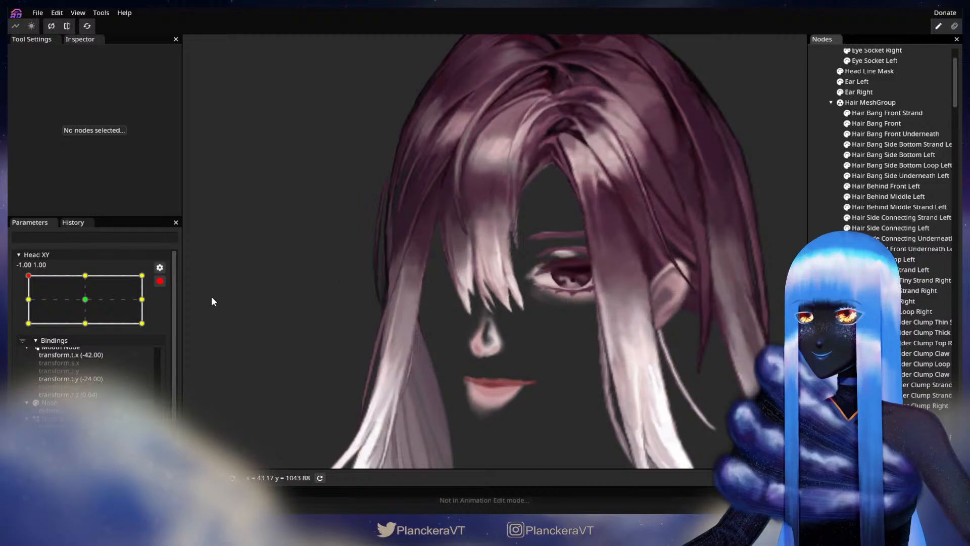
{"action": "left_click", "coordinate": [160, 280]}
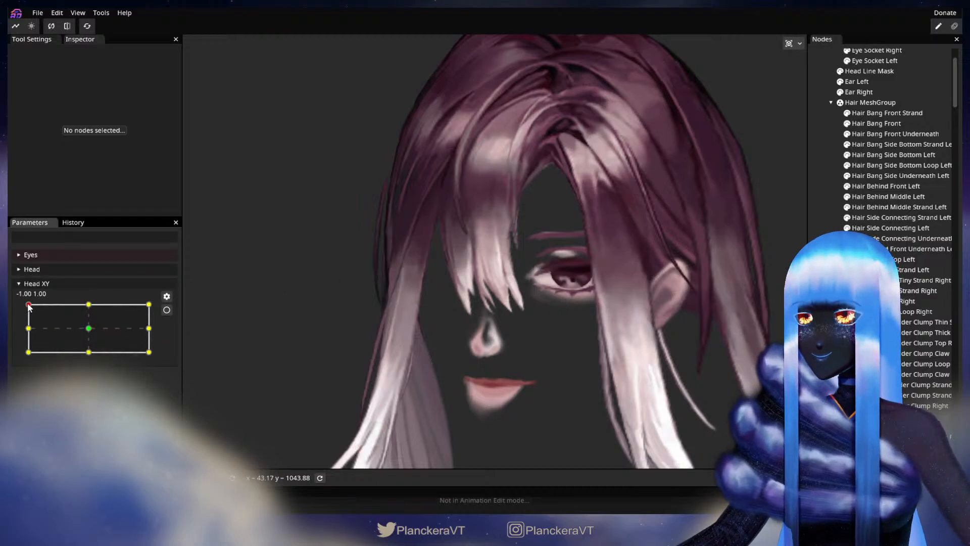
{"action": "mouse_move", "coordinate": [29, 306]}
{"action": "left_mouse_down"}
{"action": "mouse_move", "coordinate": [29, 332]}
{"action": "mouse_move", "coordinate": [24, 304]}
{"action": "left_mouse_up"}
{"action": "scroll", "coordinate": [441, 322], "scroll_direction": "up", "scroll_amount": 2}
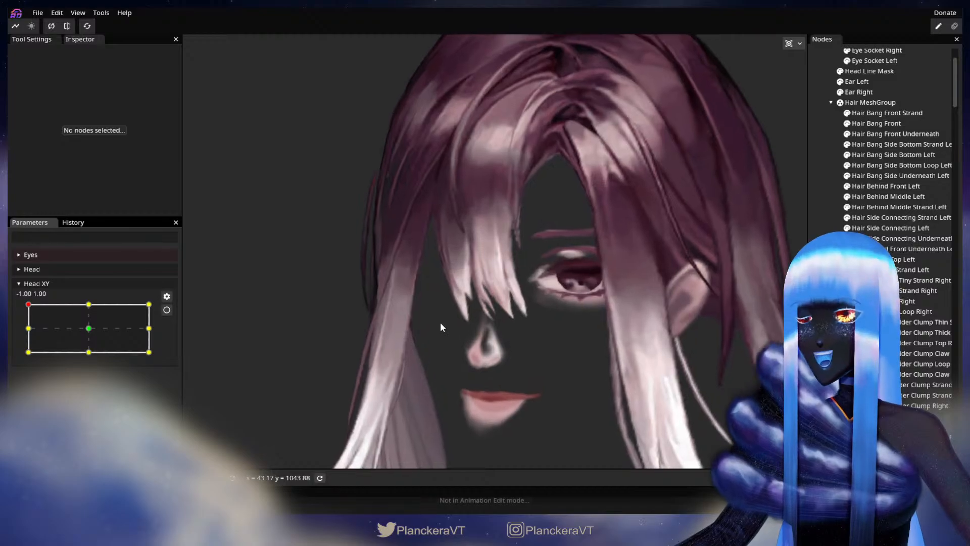
{"action": "left_click_drag", "start_coordinate": [428, 321], "coordinate": [453, 334]}
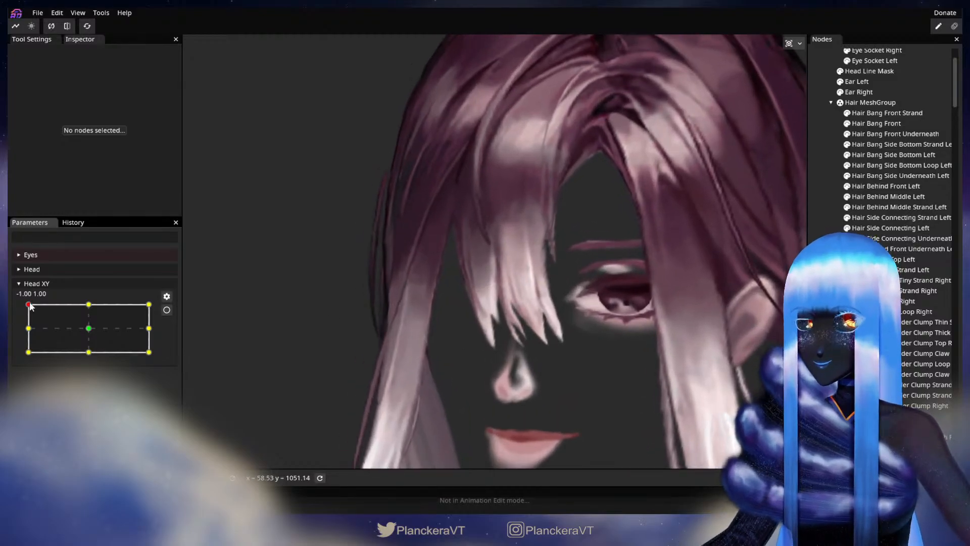
{"action": "left_click_drag", "start_coordinate": [27, 315], "coordinate": [26, 292]}
Step: With recording on at Head XY -1.00, 1.00, refine the Hair Bang Front vertices between the left strand and the wide middle strand
{"action": "left_click", "coordinate": [167, 310]}
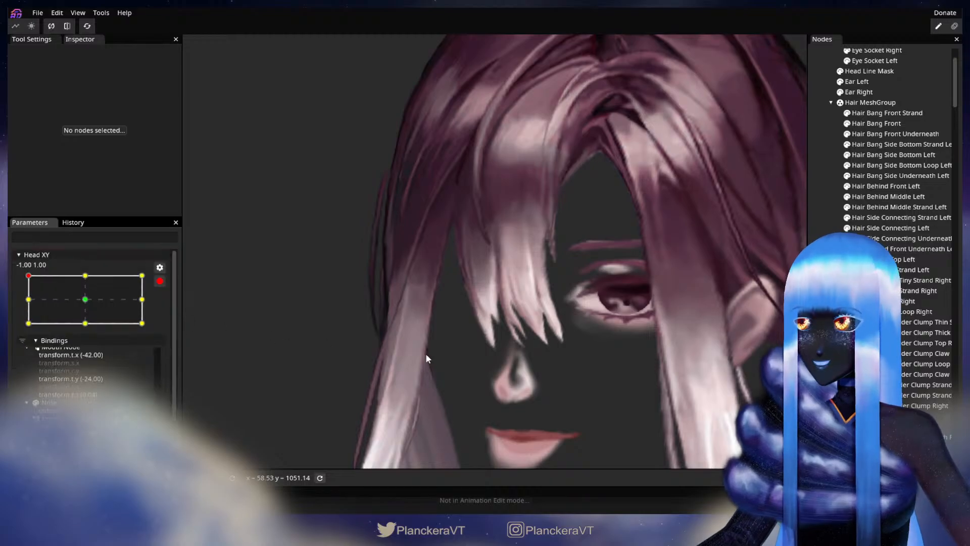
{"action": "scroll", "coordinate": [426, 353], "scroll_direction": "up", "scroll_amount": 3}
{"action": "scroll", "coordinate": [492, 361], "scroll_direction": "up", "scroll_amount": 2}
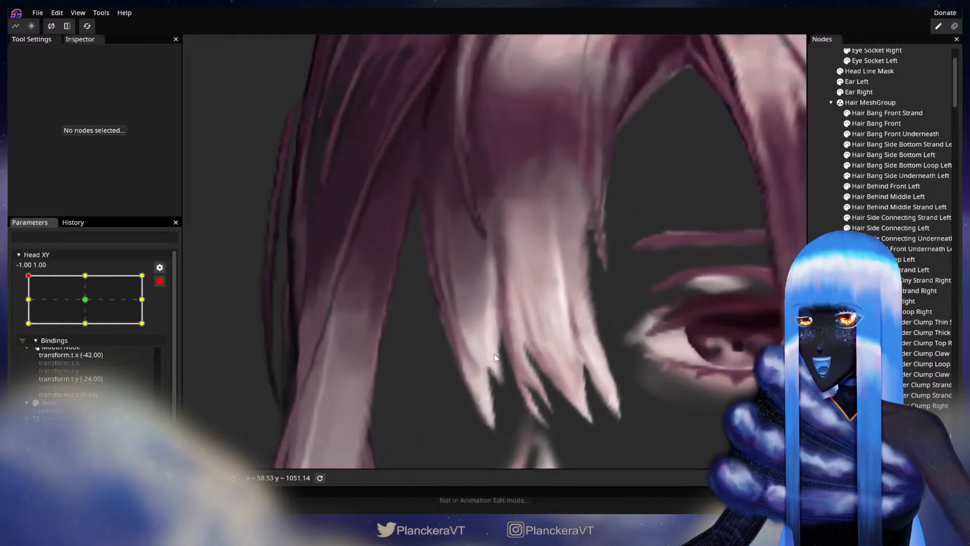
{"action": "left_click", "coordinate": [879, 125]}
{"action": "scroll", "coordinate": [494, 299], "scroll_direction": "up", "scroll_amount": 3}
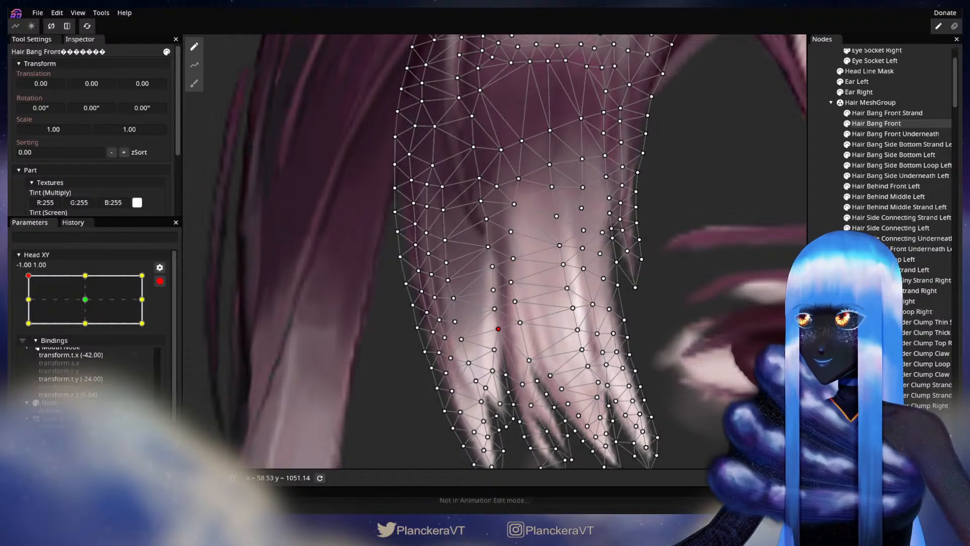
{"action": "left_click", "coordinate": [708, 363]}
{"action": "scroll", "coordinate": [649, 356], "scroll_direction": "down", "scroll_amount": 5}
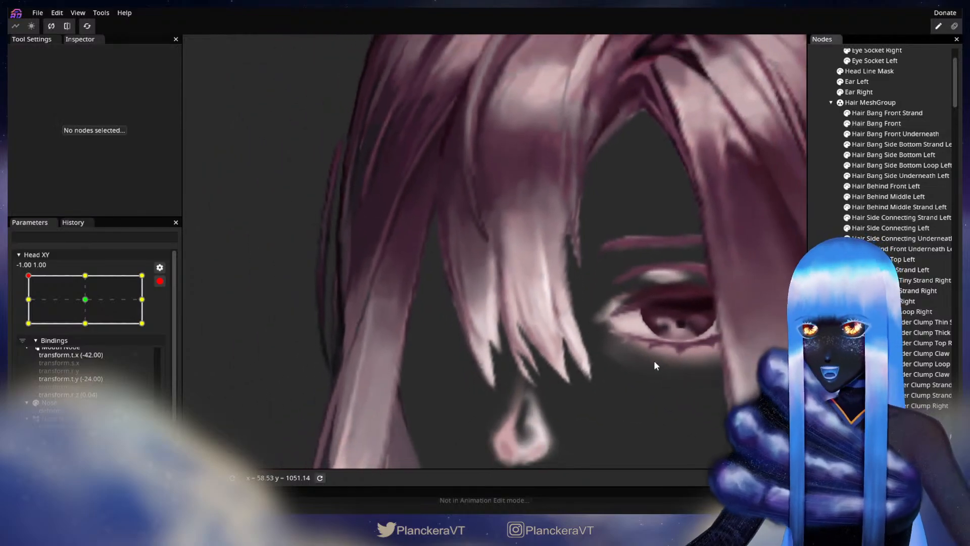
Step: Examine the bangs within the full hairstyle and turn recording off for Head XY
{"action": "scroll", "coordinate": [656, 362], "scroll_direction": "down", "scroll_amount": 5}
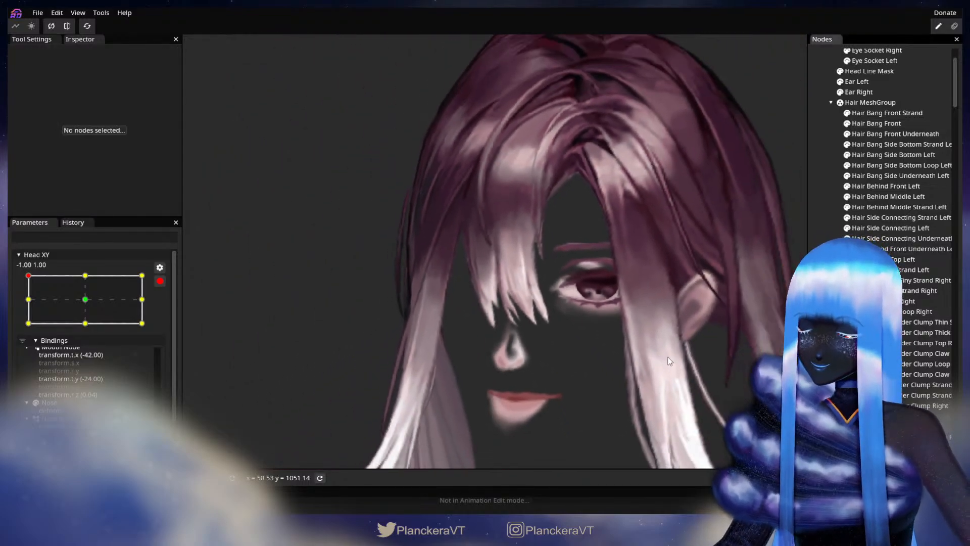
{"action": "scroll", "coordinate": [670, 361], "scroll_direction": "down", "scroll_amount": 5}
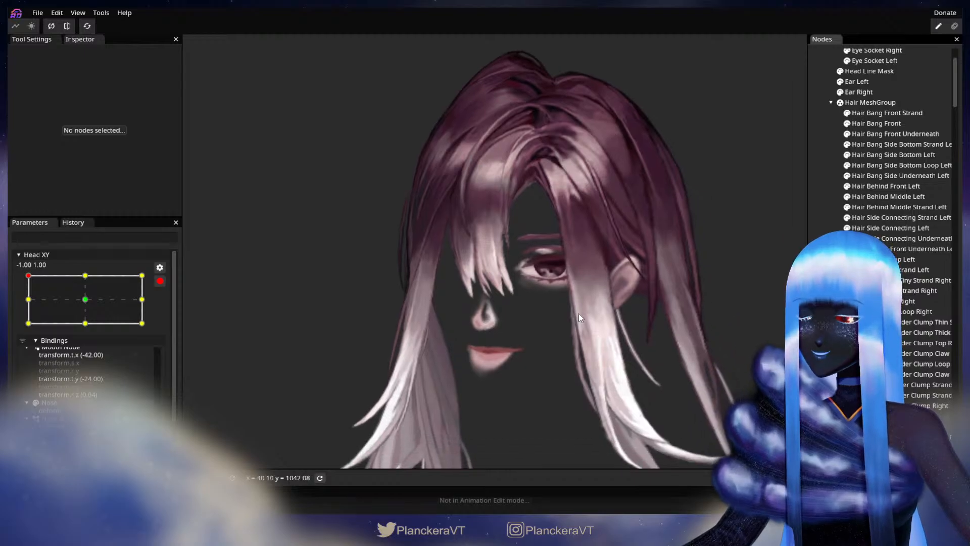
{"action": "scroll", "coordinate": [578, 314], "scroll_direction": "up", "scroll_amount": 2}
{"action": "left_click_drag", "start_coordinate": [536, 295], "coordinate": [553, 310]}
{"action": "scroll", "coordinate": [580, 331], "scroll_direction": "up", "scroll_amount": 3}
{"action": "left_click", "coordinate": [159, 281]}
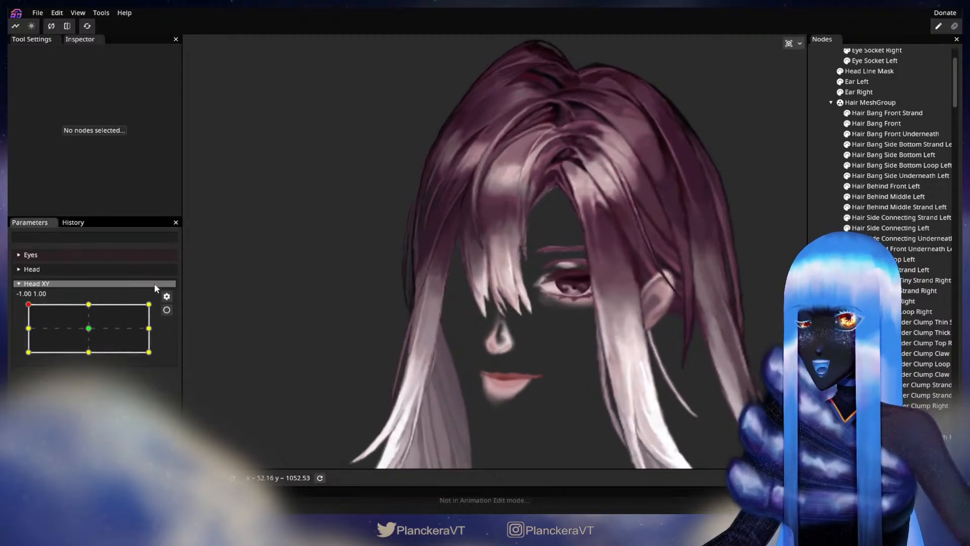
Step: Check the head turn, then record at Head XY -1.00, 1.00 and adjust the lower end of the Hair Bang Front Strand mesh
{"action": "mouse_move", "coordinate": [26, 305]}
{"action": "left_mouse_down"}
{"action": "mouse_move", "coordinate": [19, 353]}
{"action": "mouse_move", "coordinate": [18, 304]}
{"action": "left_mouse_up"}
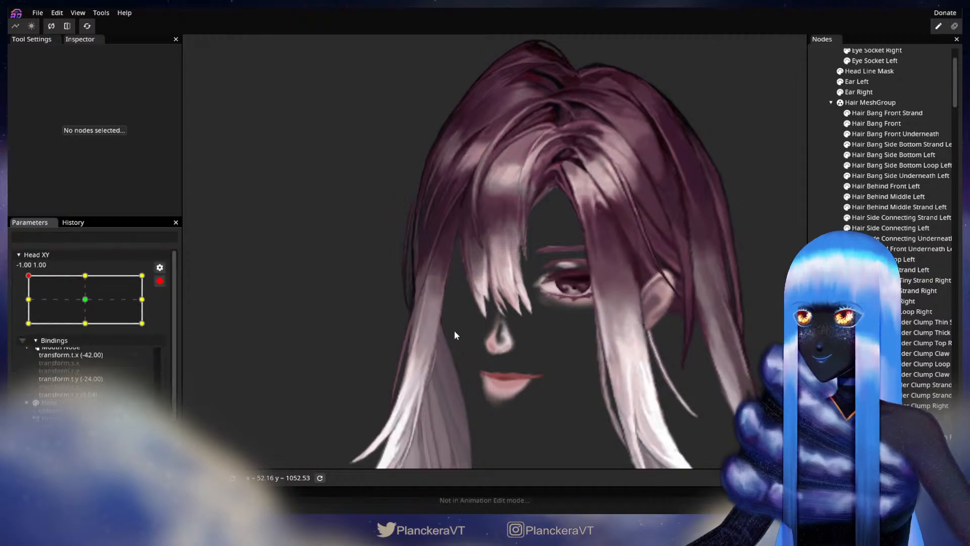
{"action": "scroll", "coordinate": [517, 282], "scroll_direction": "up", "scroll_amount": 3}
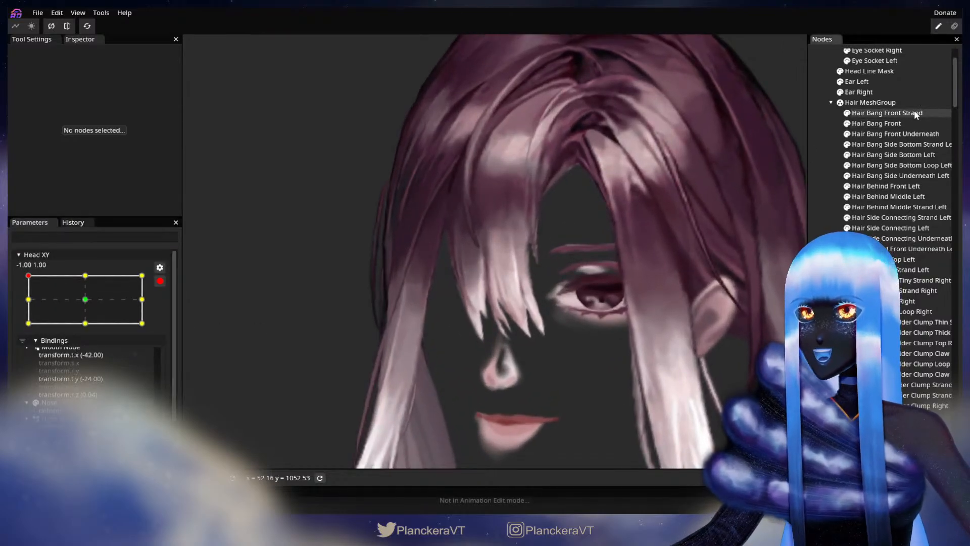
{"action": "scroll", "coordinate": [528, 313], "scroll_direction": "up", "scroll_amount": 3}
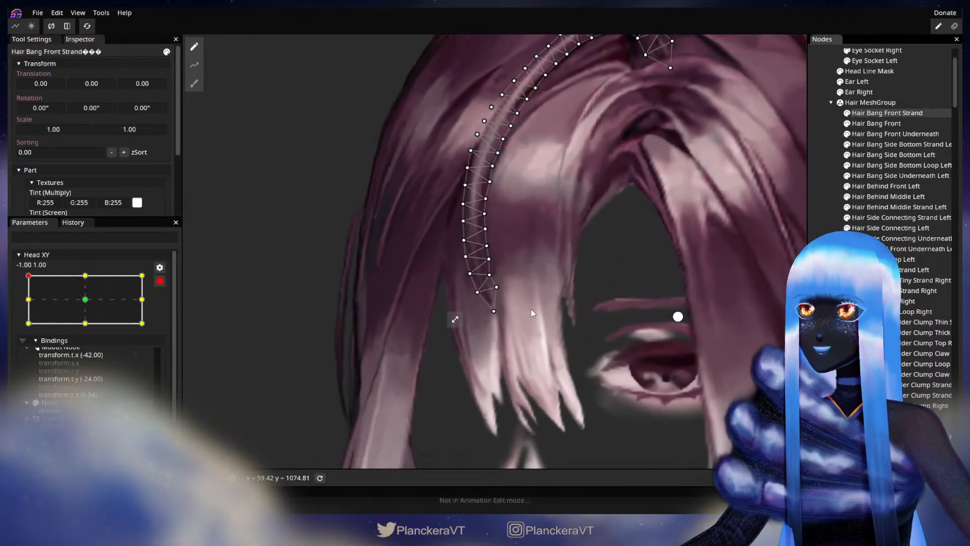
{"action": "scroll", "coordinate": [487, 328], "scroll_direction": "up", "scroll_amount": 1}
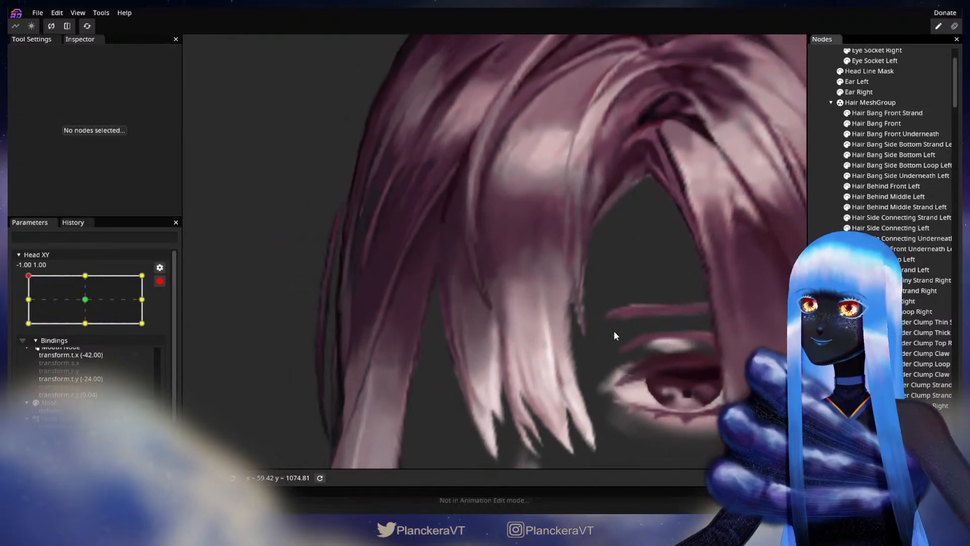
Step: Turn recording off and move Head XY around -1.00, 1.00 to check the front strand against the bangs
{"action": "scroll", "coordinate": [615, 323], "scroll_direction": "down", "scroll_amount": 3}
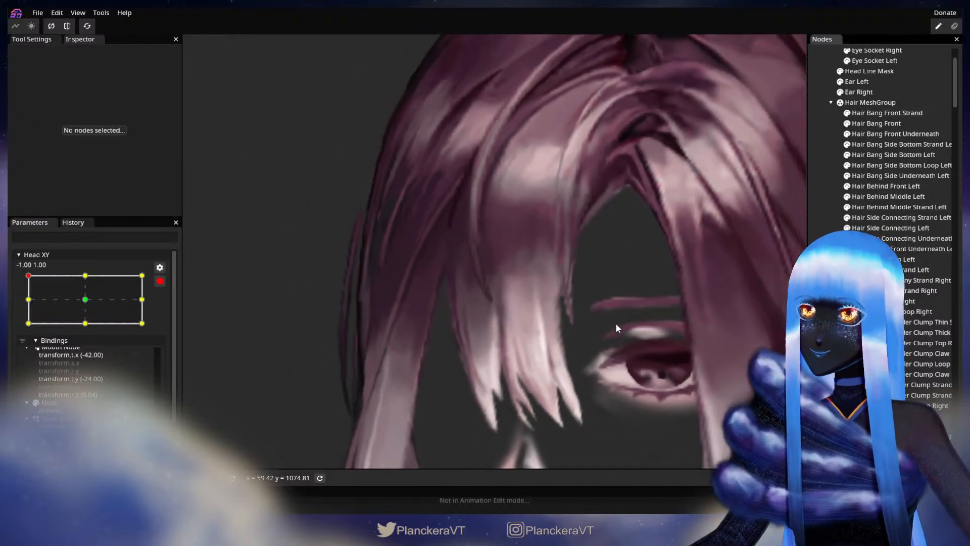
{"action": "left_click_drag", "start_coordinate": [529, 190], "coordinate": [478, 173]}
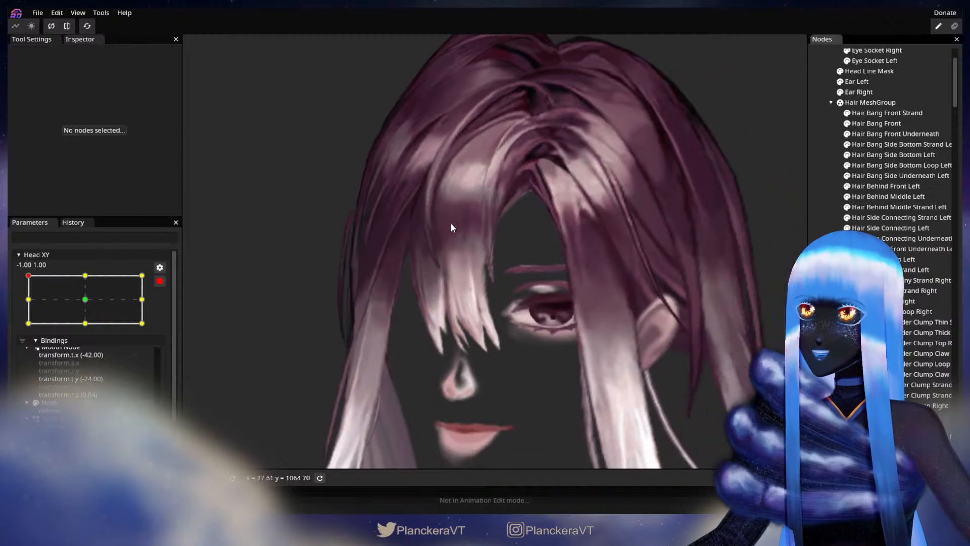
{"action": "scroll", "coordinate": [445, 228], "scroll_direction": "down", "scroll_amount": 2}
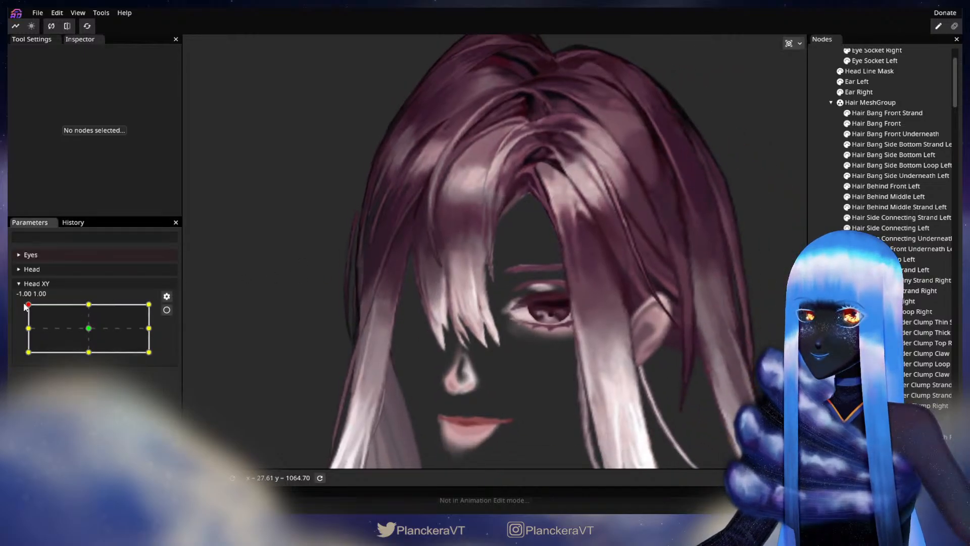
{"action": "mouse_move", "coordinate": [24, 304]}
{"action": "left_mouse_down"}
{"action": "mouse_move", "coordinate": [23, 330]}
{"action": "mouse_move", "coordinate": [99, 328]}
{"action": "mouse_move", "coordinate": [96, 299]}
{"action": "mouse_move", "coordinate": [35, 289]}
{"action": "mouse_move", "coordinate": [11, 332]}
{"action": "mouse_move", "coordinate": [13, 299]}
{"action": "left_mouse_up"}
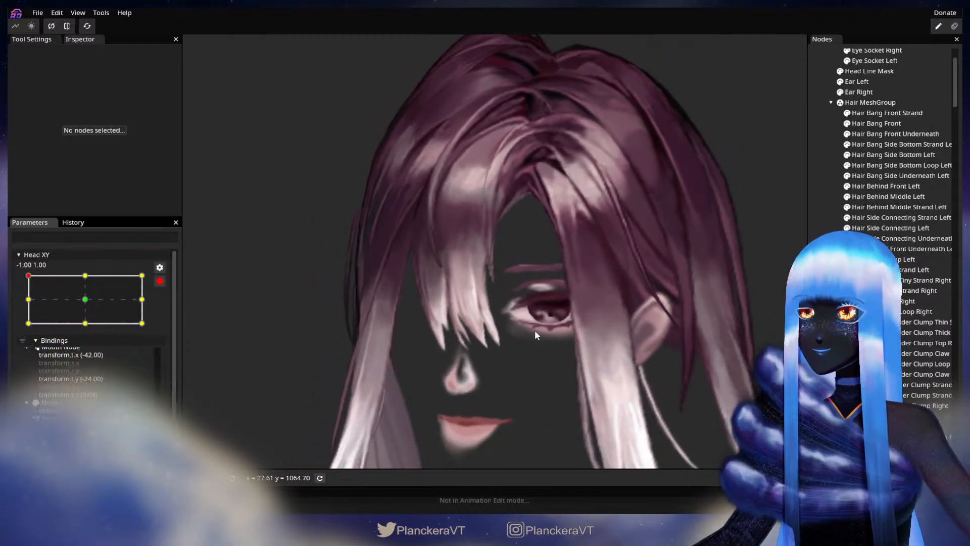
Step: With recording on at Head XY -1.00, 1.00, reshape the Hair Bang Front Strand tip using the Circle Brush, then deselect the mesh
{"action": "scroll", "coordinate": [536, 335], "scroll_direction": "up", "scroll_amount": 5}
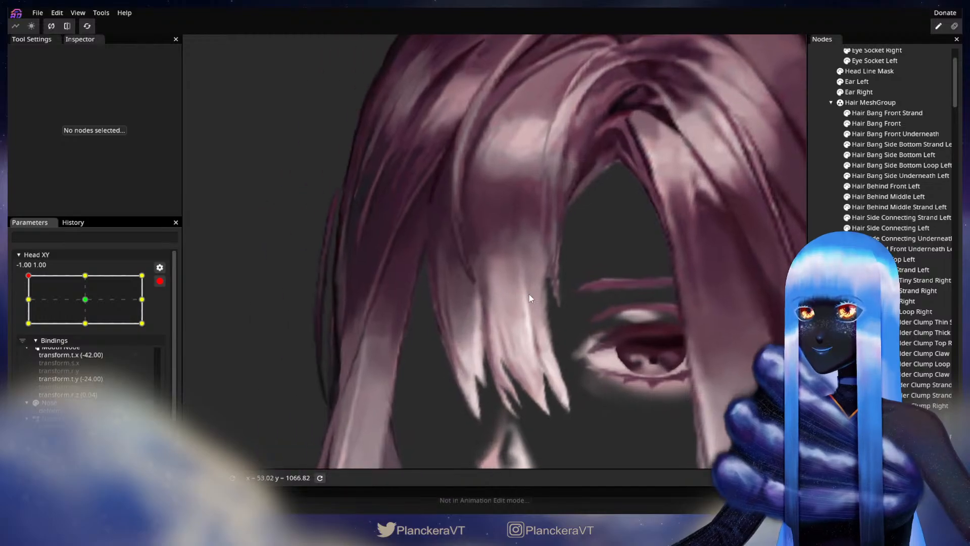
{"action": "scroll", "coordinate": [533, 298], "scroll_direction": "up", "scroll_amount": 2}
{"action": "left_click", "coordinate": [889, 113]}
{"action": "scroll", "coordinate": [480, 321], "scroll_direction": "up", "scroll_amount": 1}
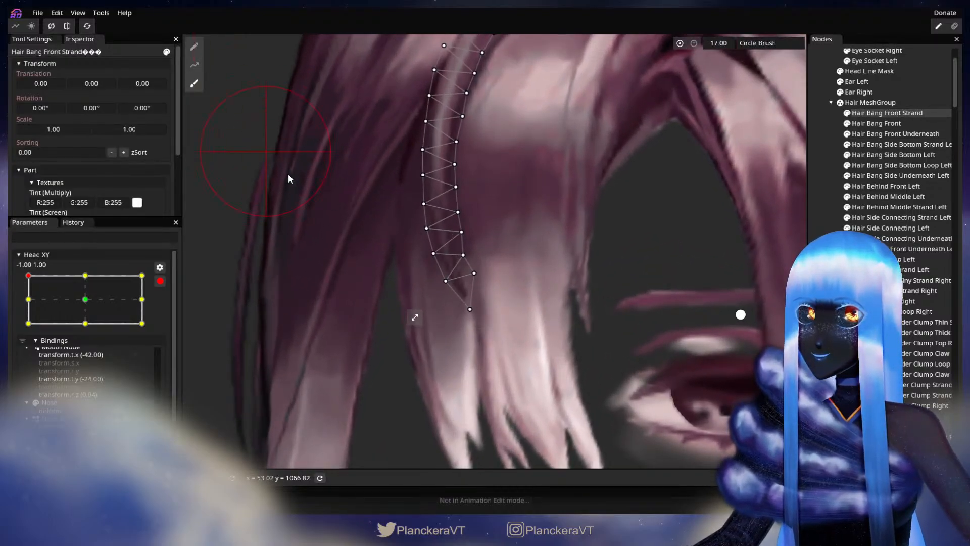
{"action": "mouse_move", "coordinate": [472, 321]}
{"action": "left_mouse_down"}
{"action": "mouse_move", "coordinate": [452, 306]}
{"action": "mouse_move", "coordinate": [525, 276]}
{"action": "mouse_move", "coordinate": [524, 312]}
{"action": "left_mouse_up"}
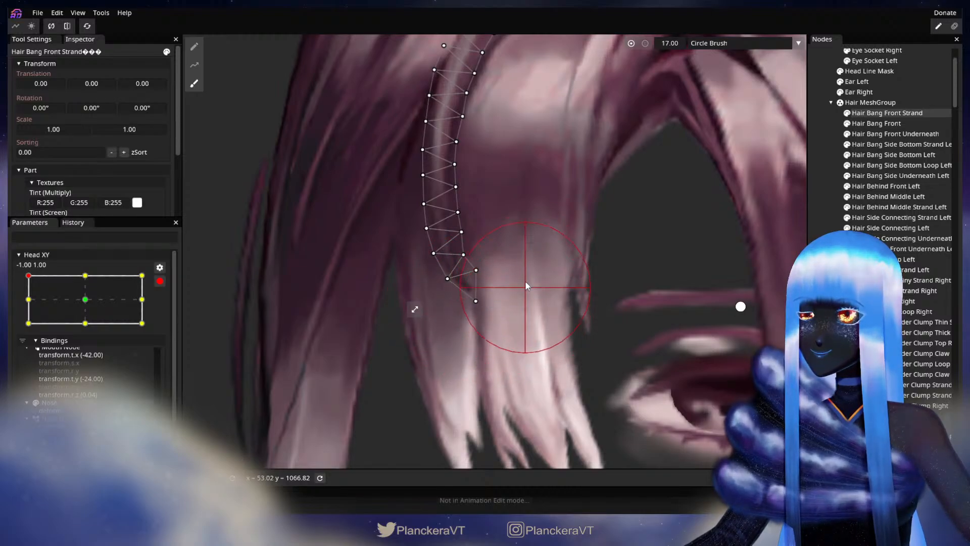
{"action": "left_click_drag", "start_coordinate": [516, 308], "coordinate": [518, 305]}
{"action": "left_click", "coordinate": [839, 271]}
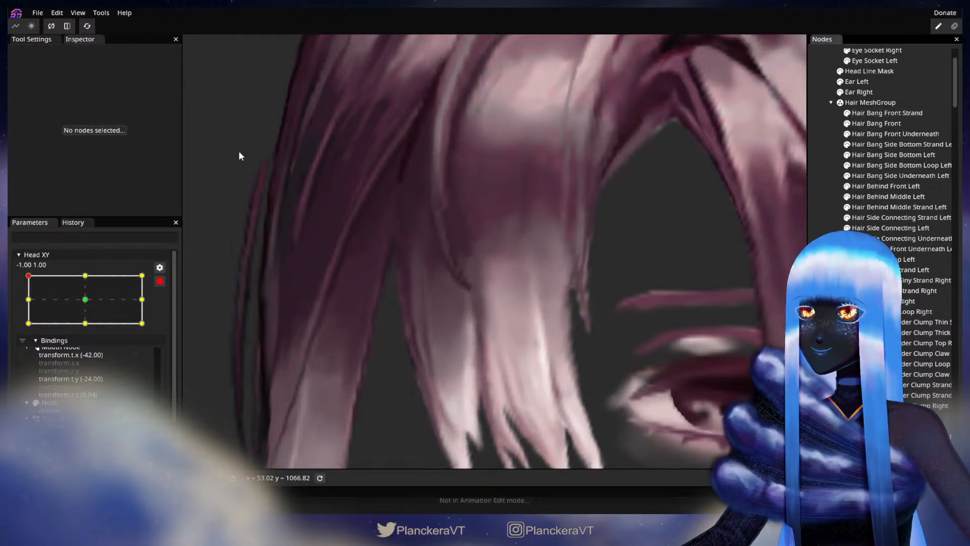
Step: Turn recording off and sweep Head XY along the -1.00 side to check how the front strand follows the bangs
{"action": "scroll", "coordinate": [616, 359], "scroll_direction": "down", "scroll_amount": 6}
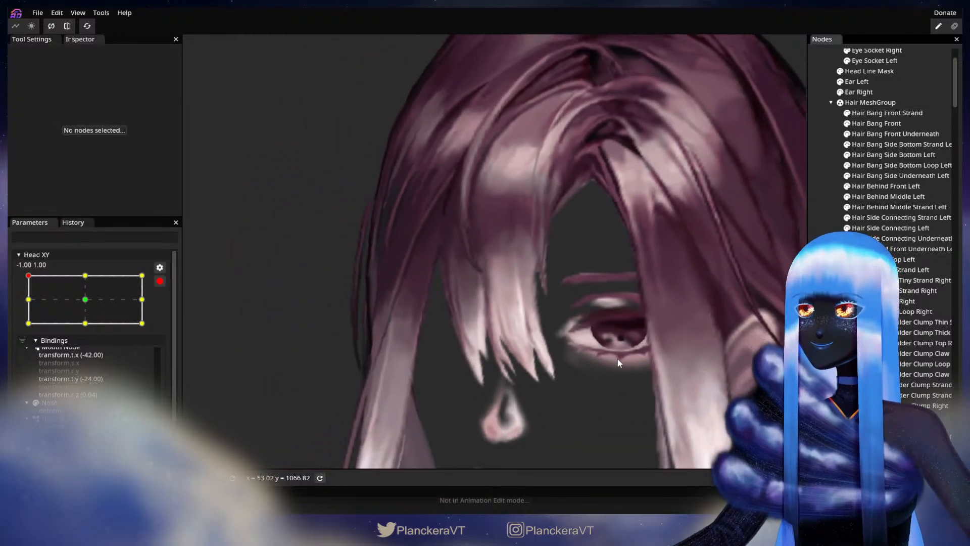
{"action": "scroll", "coordinate": [617, 363], "scroll_direction": "down", "scroll_amount": 5}
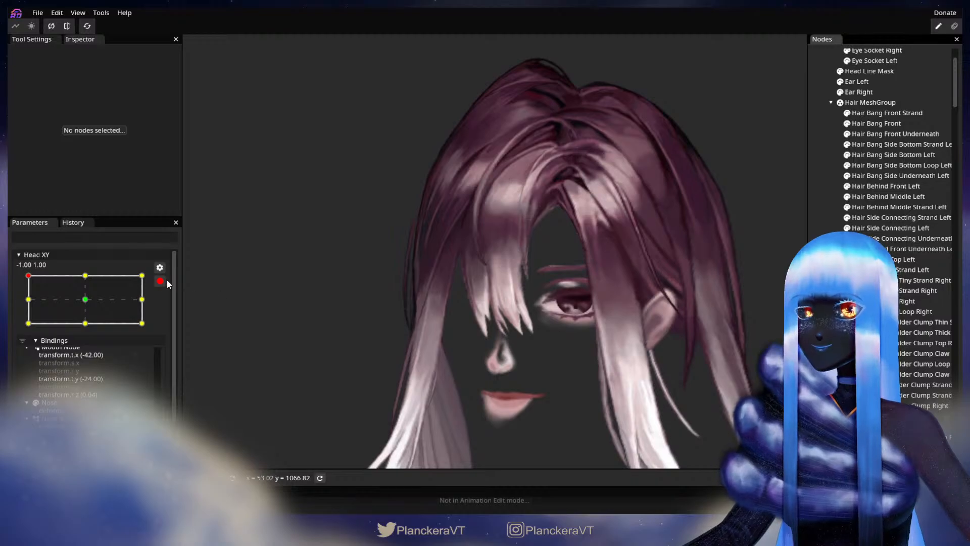
{"action": "mouse_move", "coordinate": [29, 304]}
{"action": "left_mouse_down"}
{"action": "mouse_move", "coordinate": [22, 357]}
{"action": "mouse_move", "coordinate": [22, 306]}
{"action": "mouse_move", "coordinate": [115, 294]}
{"action": "mouse_move", "coordinate": [55, 291]}
{"action": "mouse_move", "coordinate": [182, 290]}
{"action": "mouse_move", "coordinate": [35, 298]}
{"action": "left_mouse_up"}
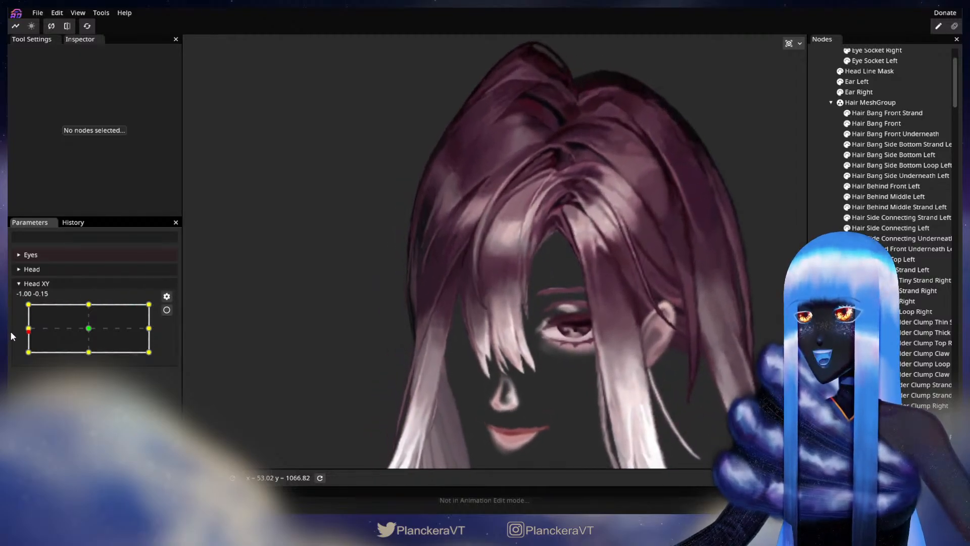
Step: Record at Head XY 0.00, 1.00 and nudge the lower part of the Hair Bang Front Strand mesh with the Circle Brush, then deselect it
{"action": "left_click_drag", "start_coordinate": [10, 332], "coordinate": [88, 302]}
{"action": "scroll", "coordinate": [466, 336], "scroll_direction": "up", "scroll_amount": 5}
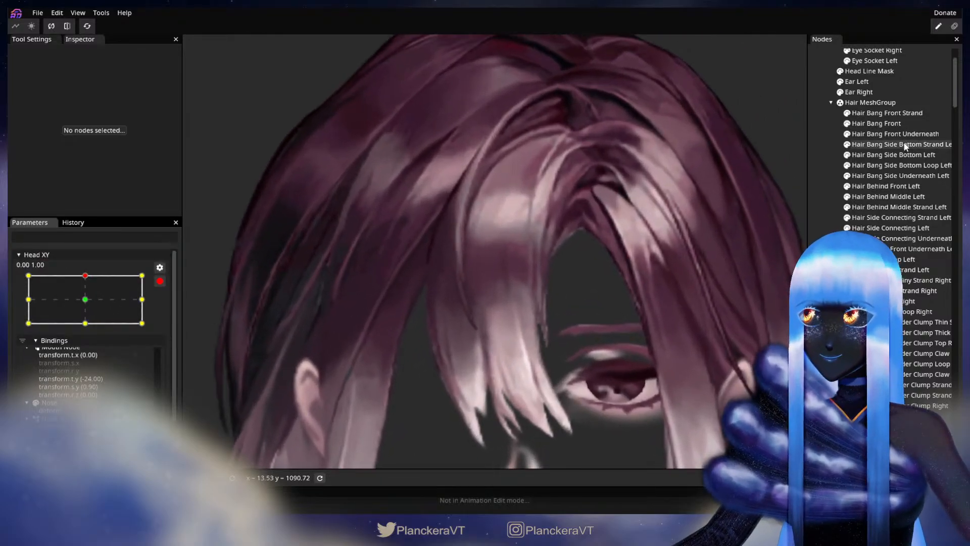
{"action": "left_click", "coordinate": [897, 113]}
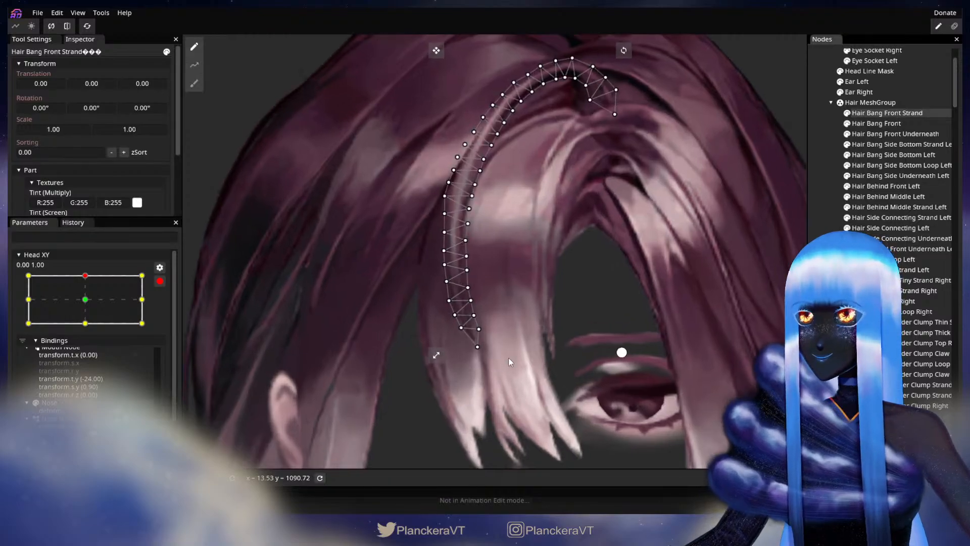
{"action": "scroll", "coordinate": [319, 324], "scroll_direction": "up", "scroll_amount": 2}
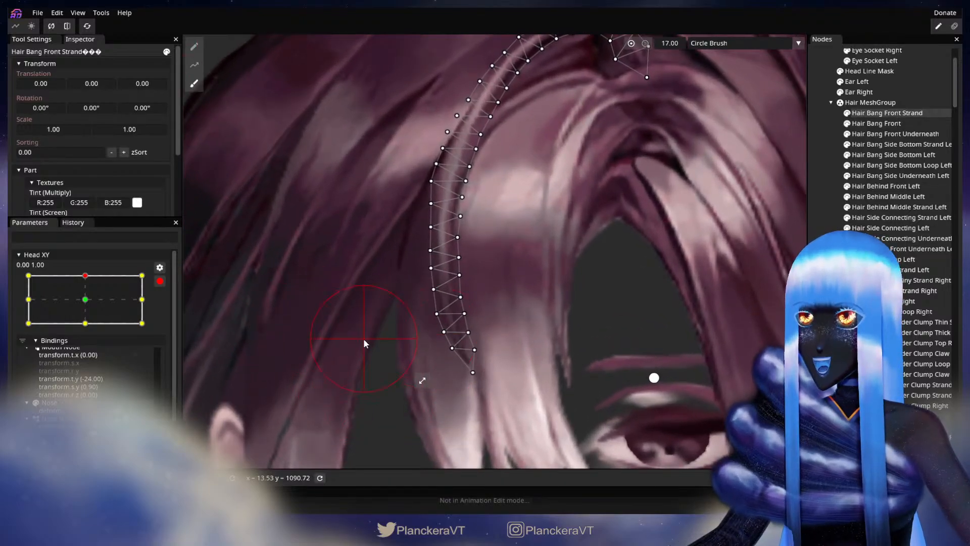
{"action": "left_click_drag", "start_coordinate": [364, 340], "coordinate": [354, 291]}
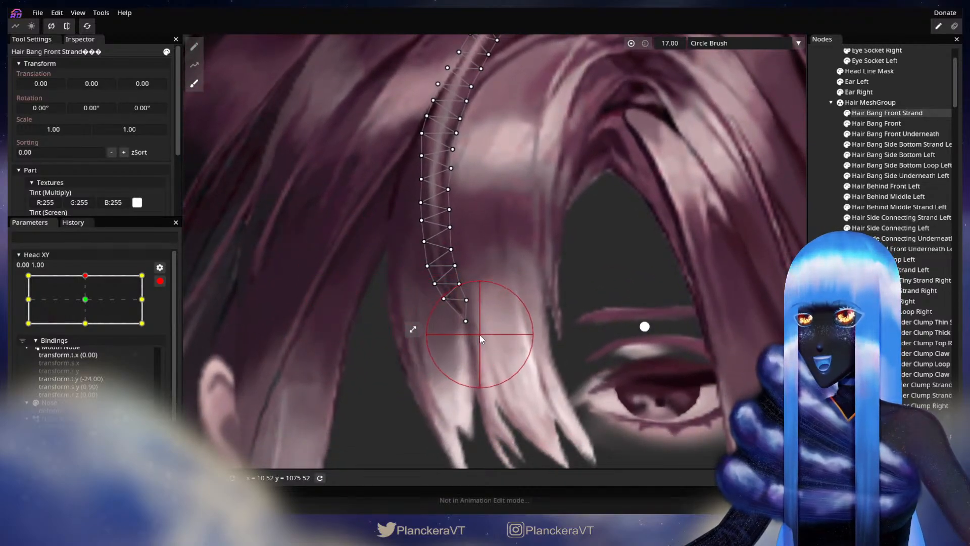
{"action": "scroll", "coordinate": [480, 313], "scroll_direction": "down", "scroll_amount": 1}
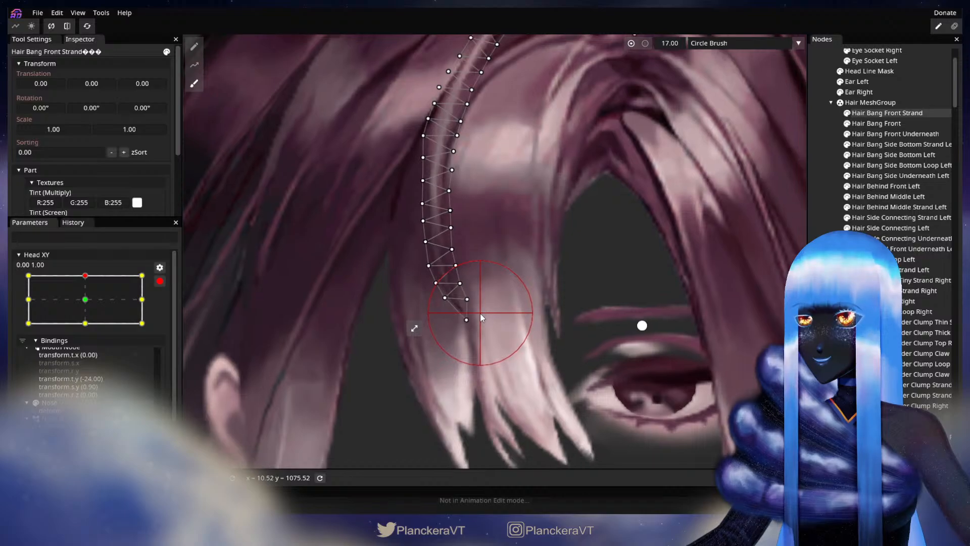
{"action": "left_click", "coordinate": [825, 283]}
Step: Turn recording off and move Head XY slightly around 0.00, 1.00 to examine the front strand's movement
{"action": "scroll", "coordinate": [561, 306], "scroll_direction": "down", "scroll_amount": 4}
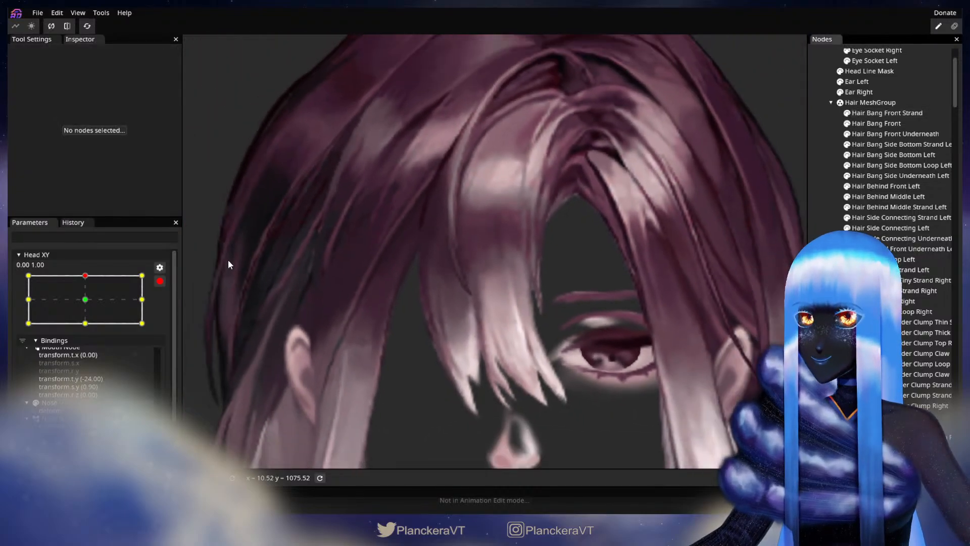
{"action": "left_click", "coordinate": [159, 282]}
{"action": "mouse_move", "coordinate": [89, 305]}
{"action": "left_mouse_down"}
{"action": "mouse_move", "coordinate": [90, 327]}
{"action": "mouse_move", "coordinate": [90, 304]}
{"action": "left_mouse_up"}
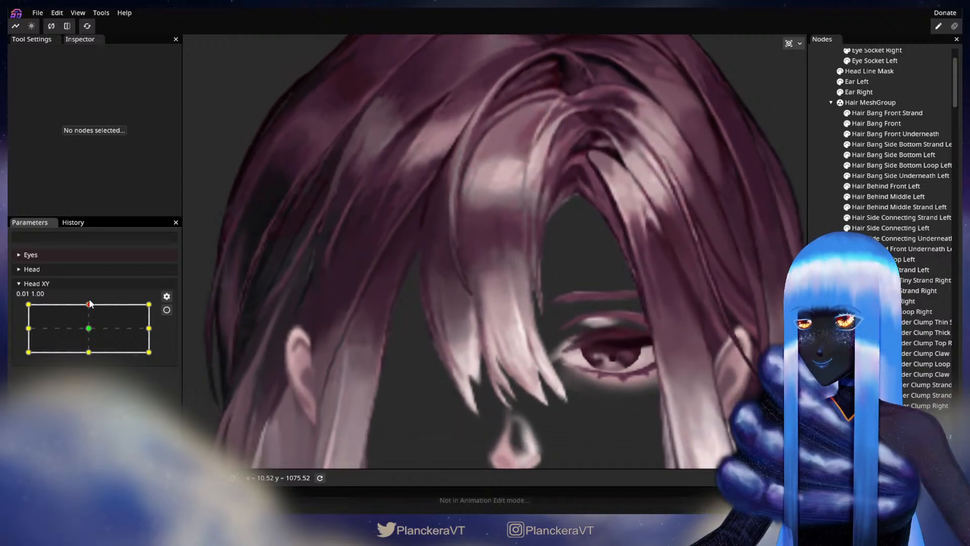
Step: Record at Head XY 0.00, 1.00 again and fine-tune individual vertices near the Hair Bang Front Strand tip, then deselect the mesh
{"action": "left_click", "coordinate": [167, 310]}
{"action": "scroll", "coordinate": [526, 319], "scroll_direction": "up", "scroll_amount": 2}
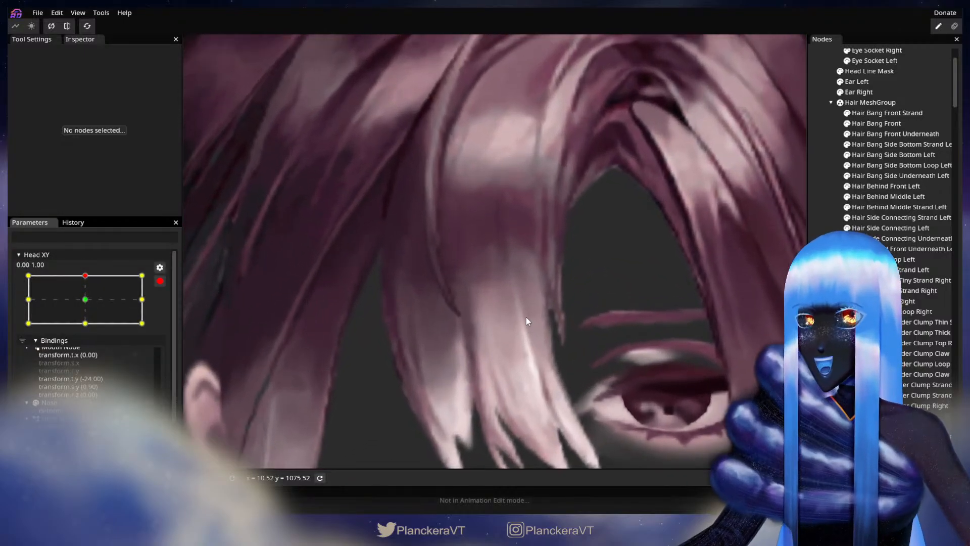
{"action": "scroll", "coordinate": [526, 316], "scroll_direction": "up", "scroll_amount": 3}
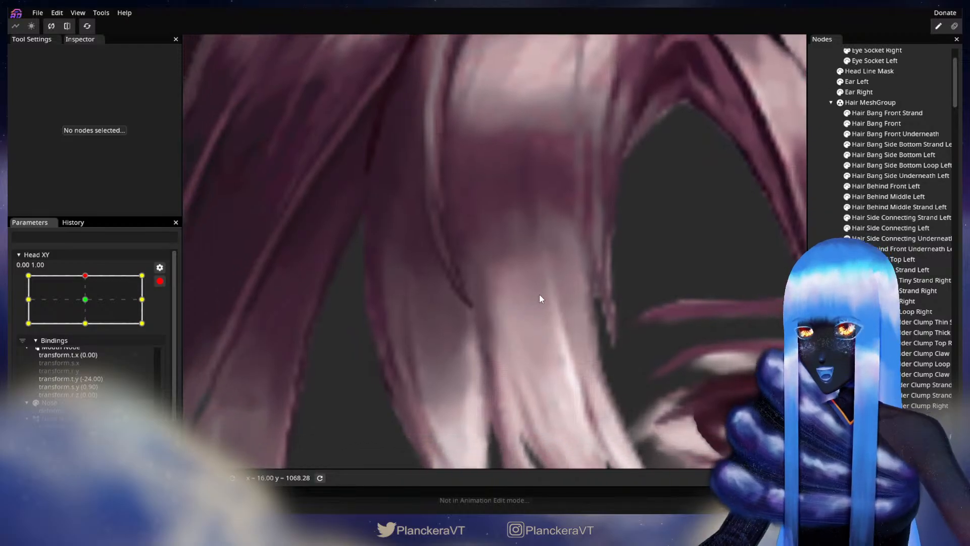
{"action": "left_click", "coordinate": [914, 113]}
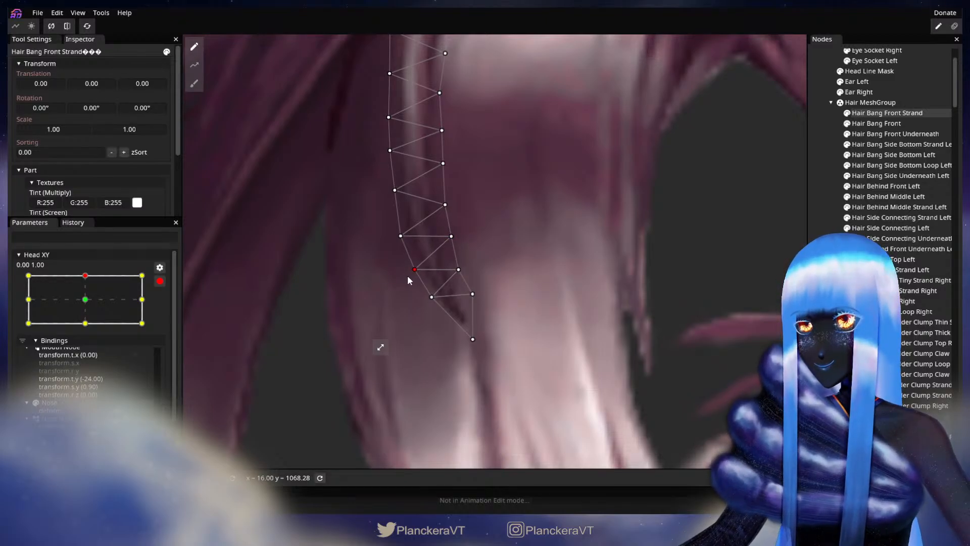
{"action": "left_click", "coordinate": [390, 306]}
Step: Examine the front strand within the full hairstyle, with recording off and Head XY moved around 0.00, 1.00
{"action": "scroll", "coordinate": [482, 329], "scroll_direction": "down", "scroll_amount": 2}
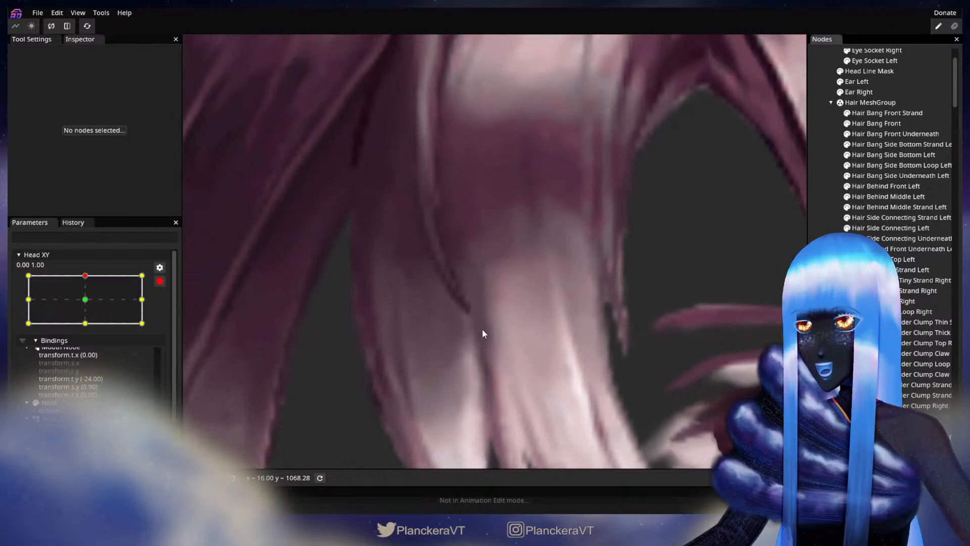
{"action": "scroll", "coordinate": [485, 331], "scroll_direction": "down", "scroll_amount": 5}
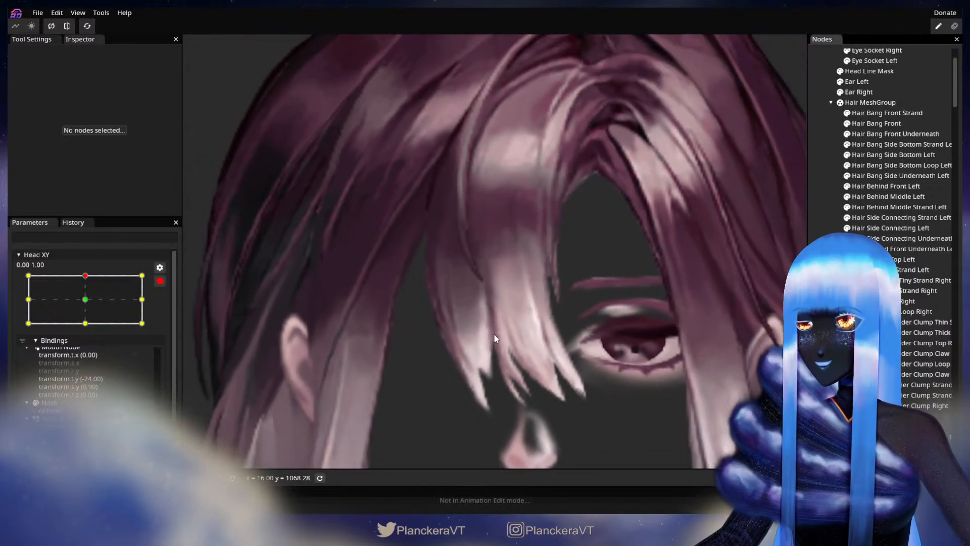
{"action": "scroll", "coordinate": [495, 338], "scroll_direction": "down", "scroll_amount": 6}
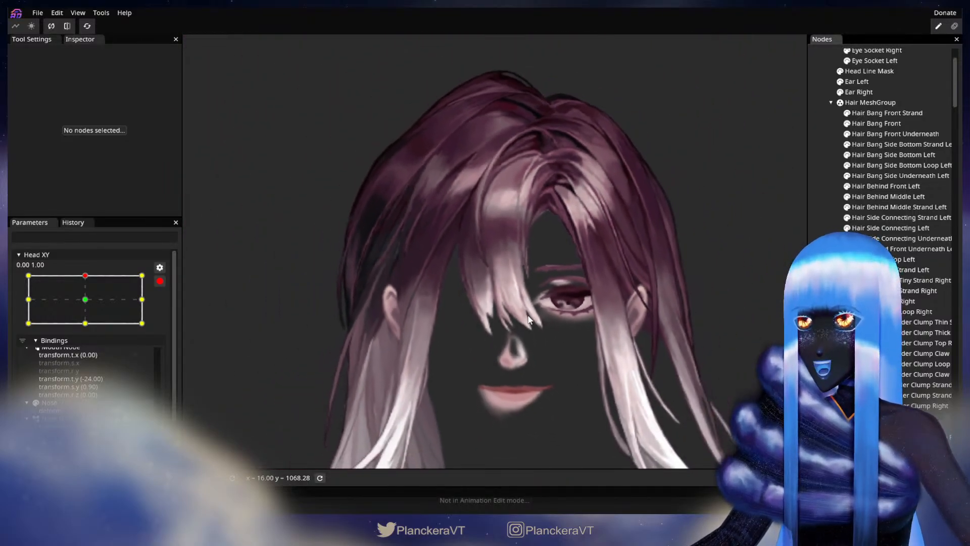
{"action": "scroll", "coordinate": [529, 319], "scroll_direction": "down", "scroll_amount": 5}
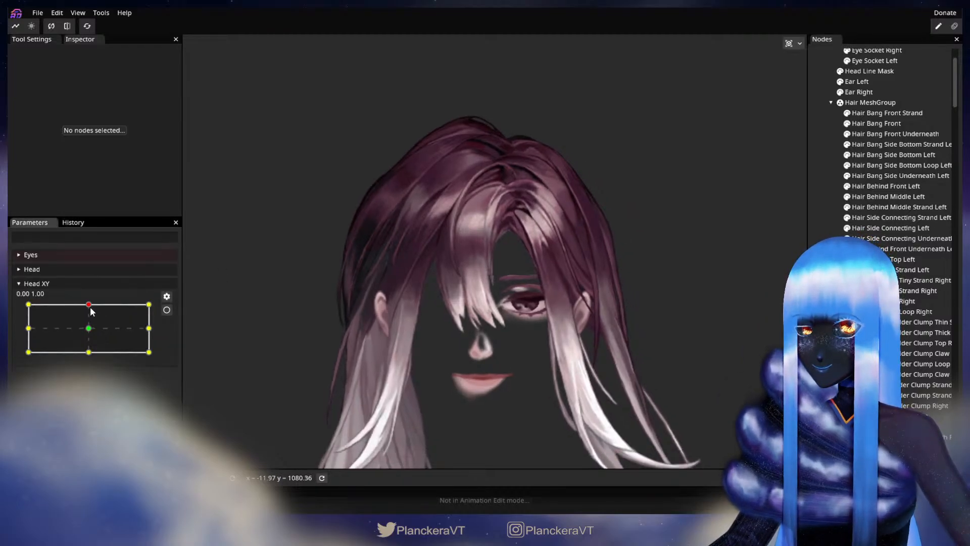
{"action": "mouse_move", "coordinate": [91, 306]}
{"action": "left_mouse_down"}
{"action": "mouse_move", "coordinate": [17, 300]}
{"action": "mouse_move", "coordinate": [88, 293]}
{"action": "left_mouse_up"}
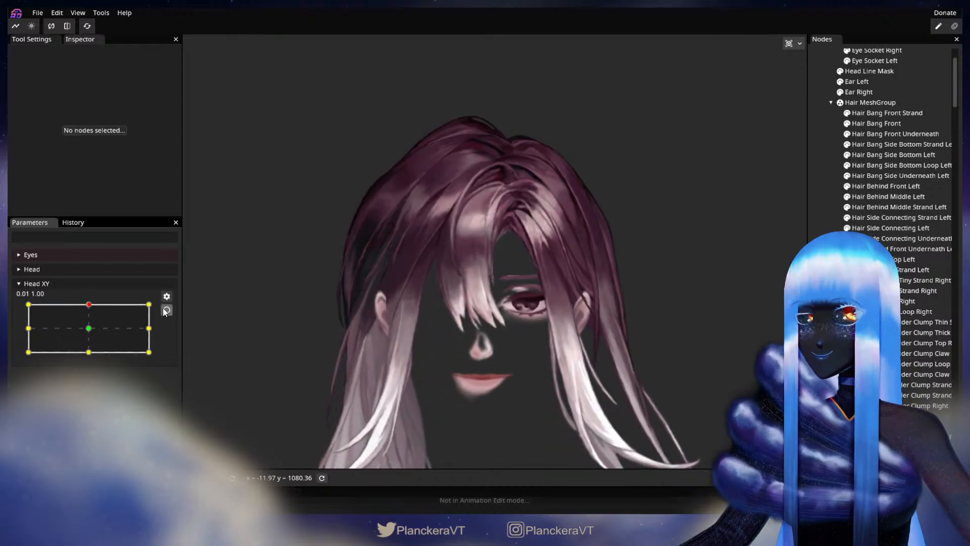
Step: With recording on at Head XY 0.00, 1.00, refine the Hair Bang Front Strand's lower curve with the Circle Brush and deselect it
{"action": "left_click", "coordinate": [166, 310]}
{"action": "scroll", "coordinate": [508, 350], "scroll_direction": "up", "scroll_amount": 3}
{"action": "scroll", "coordinate": [531, 316], "scroll_direction": "up", "scroll_amount": 3}
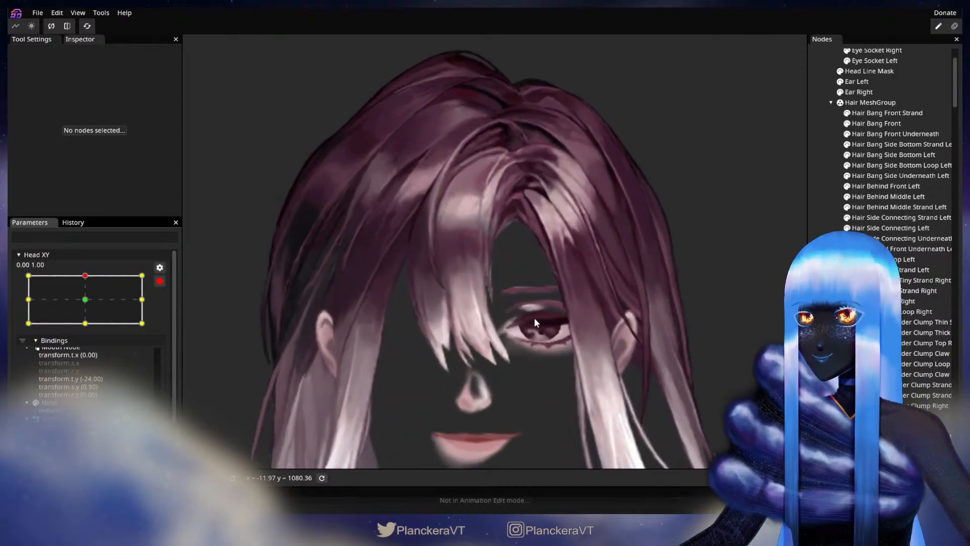
{"action": "left_click_drag", "start_coordinate": [467, 331], "coordinate": [588, 364]}
{"action": "scroll", "coordinate": [622, 346], "scroll_direction": "up", "scroll_amount": 2}
{"action": "left_click_drag", "start_coordinate": [662, 322], "coordinate": [613, 262]}
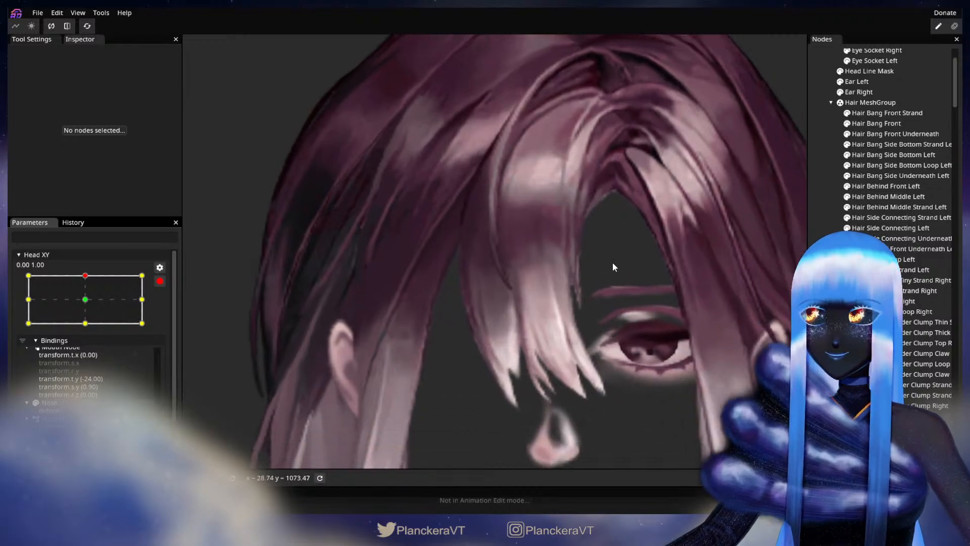
{"action": "scroll", "coordinate": [639, 223], "scroll_direction": "up", "scroll_amount": 2}
{"action": "left_click", "coordinate": [880, 113]}
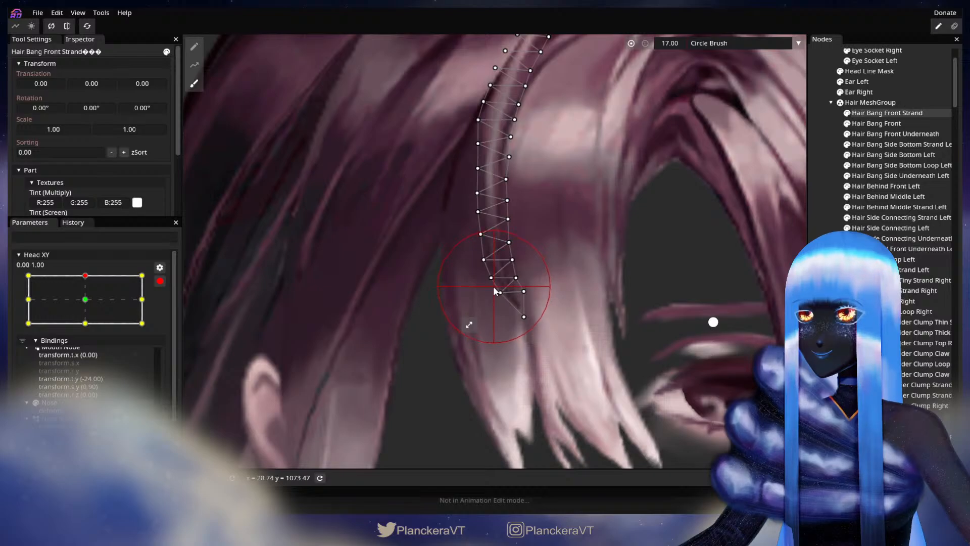
{"action": "left_click", "coordinate": [819, 230]}
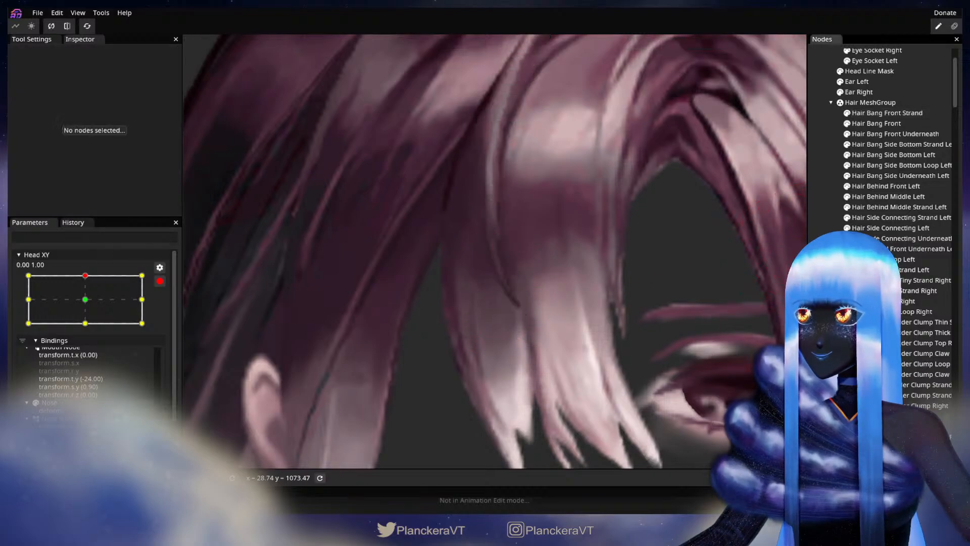
{"action": "scroll", "coordinate": [599, 358], "scroll_direction": "down", "scroll_amount": 5}
{"action": "scroll", "coordinate": [599, 357], "scroll_direction": "down", "scroll_amount": 5}
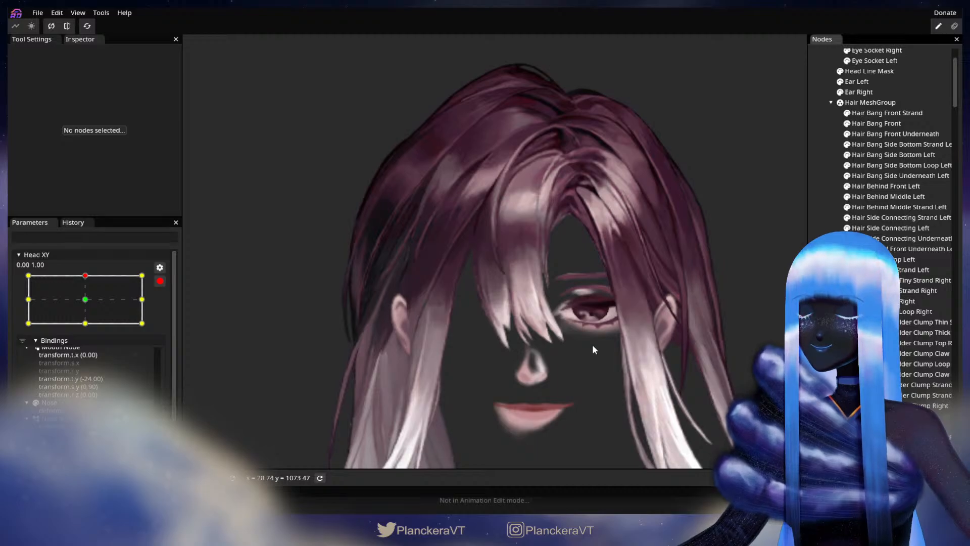
Step: Turn recording off and move Head XY from 0.00, 1.00 to 1.00, 1.00 while checking how the bangs follow
{"action": "scroll", "coordinate": [592, 346], "scroll_direction": "down", "scroll_amount": 1}
{"action": "left_click_drag", "start_coordinate": [583, 345], "coordinate": [521, 332]}
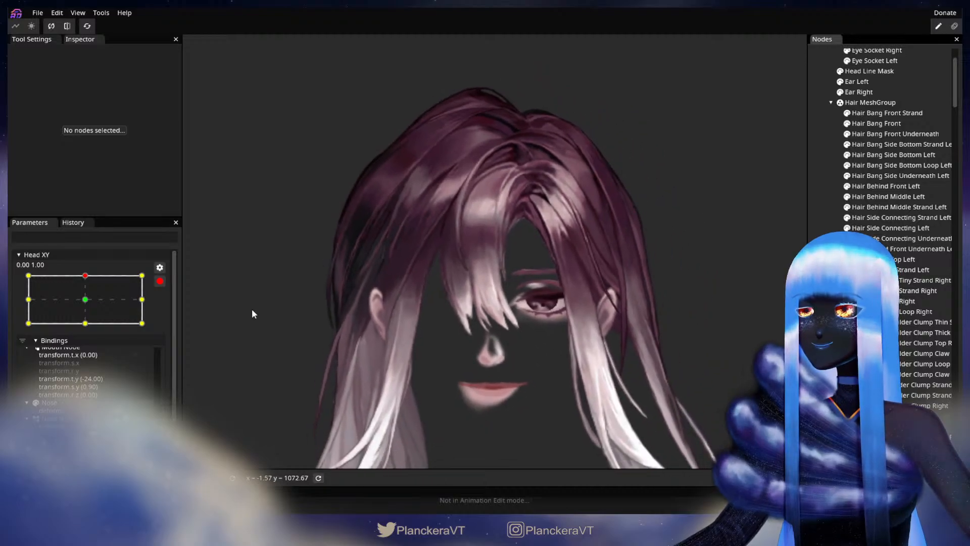
{"action": "left_click_drag", "start_coordinate": [89, 304], "coordinate": [154, 283]}
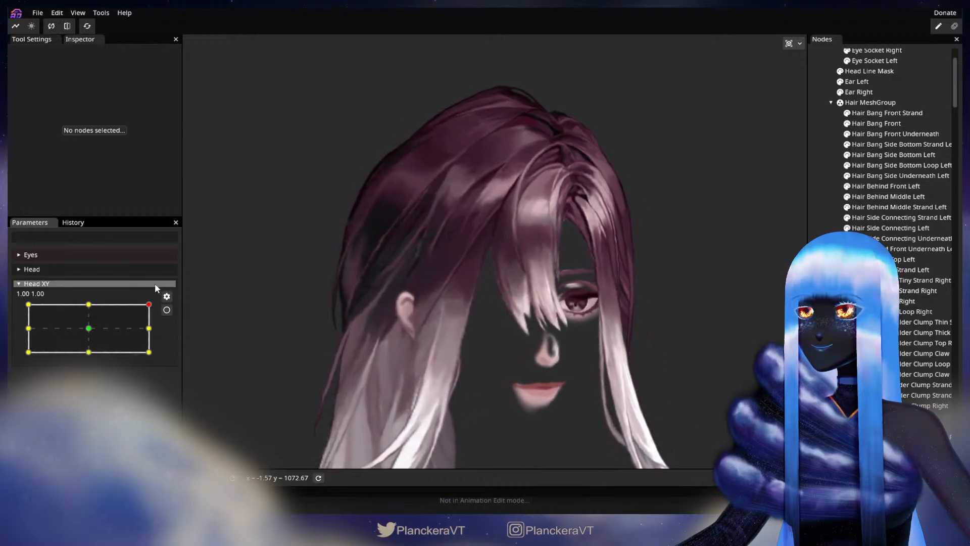
Step: Record at Head XY 1.00, 1.00 and nudge the lower end of Hair Bang Front Strand with the Circle Brush, then deselect it
{"action": "left_click", "coordinate": [167, 310]}
{"action": "scroll", "coordinate": [589, 355], "scroll_direction": "up", "scroll_amount": 4}
{"action": "scroll", "coordinate": [575, 331], "scroll_direction": "up", "scroll_amount": 3}
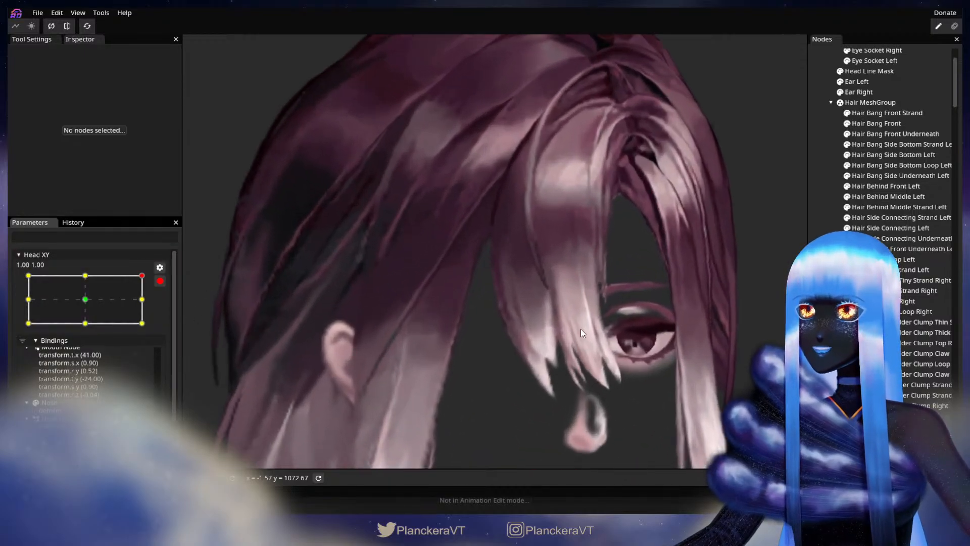
{"action": "scroll", "coordinate": [520, 318], "scroll_direction": "up", "scroll_amount": 1}
{"action": "scroll", "coordinate": [526, 311], "scroll_direction": "up", "scroll_amount": 2}
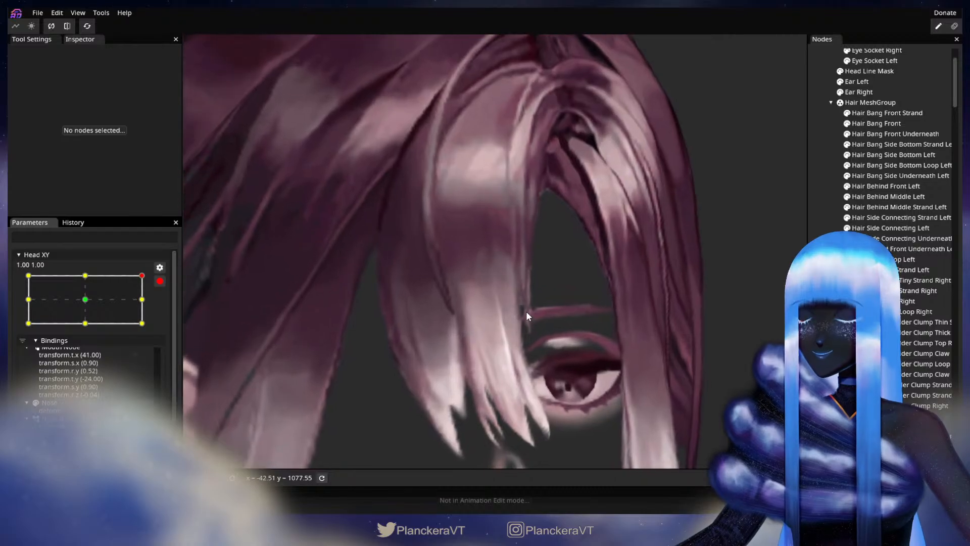
{"action": "left_click_drag", "start_coordinate": [479, 336], "coordinate": [508, 324]}
{"action": "scroll", "coordinate": [517, 347], "scroll_direction": "up", "scroll_amount": 2}
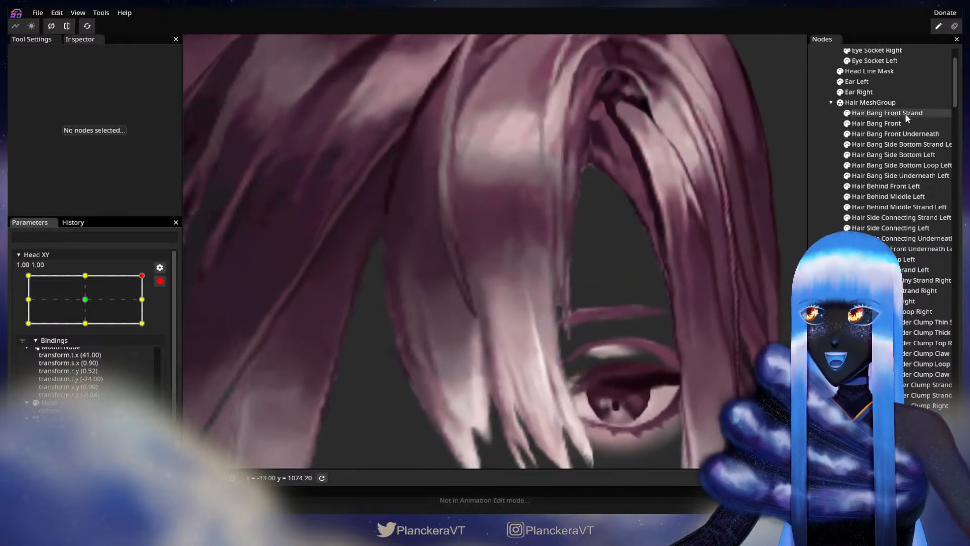
{"action": "left_click", "coordinate": [905, 113]}
{"action": "scroll", "coordinate": [516, 276], "scroll_direction": "up", "scroll_amount": 2}
{"action": "left_click", "coordinate": [194, 83]}
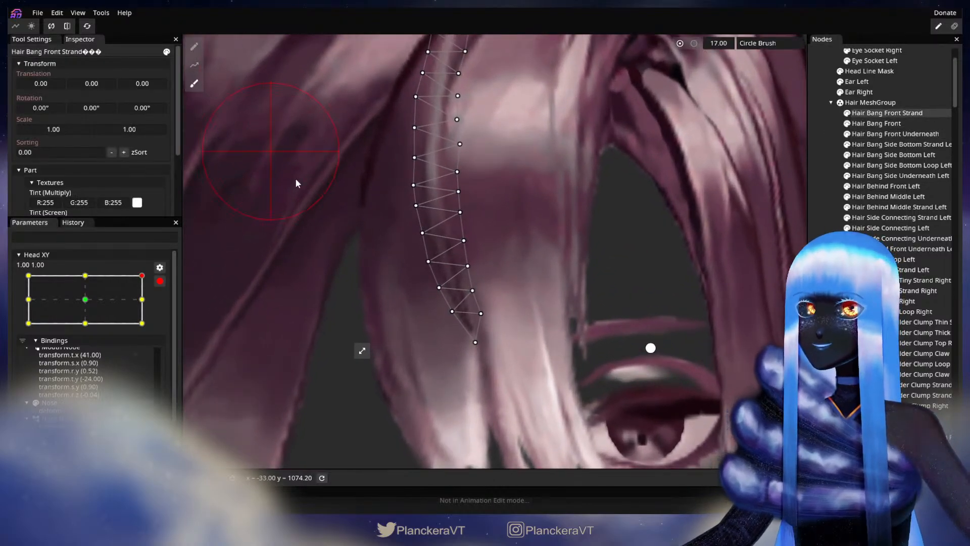
{"action": "scroll", "coordinate": [363, 253], "scroll_direction": "up", "scroll_amount": 1}
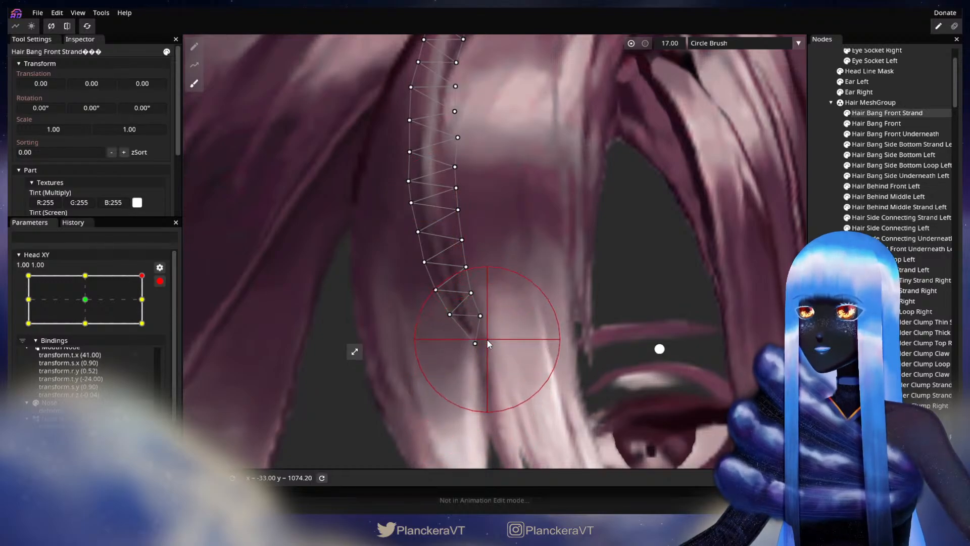
{"action": "left_click_drag", "start_coordinate": [487, 339], "coordinate": [486, 333]}
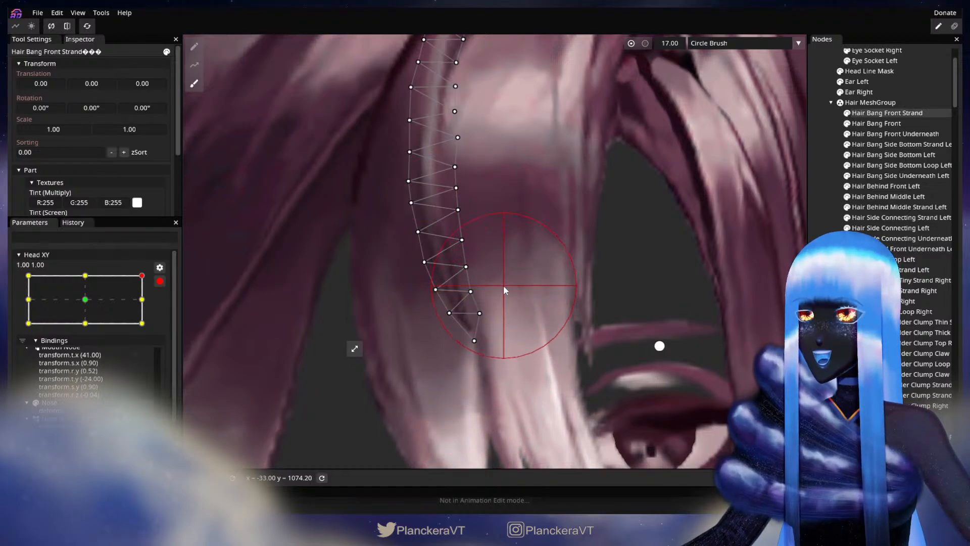
{"action": "left_click_drag", "start_coordinate": [504, 286], "coordinate": [503, 276]}
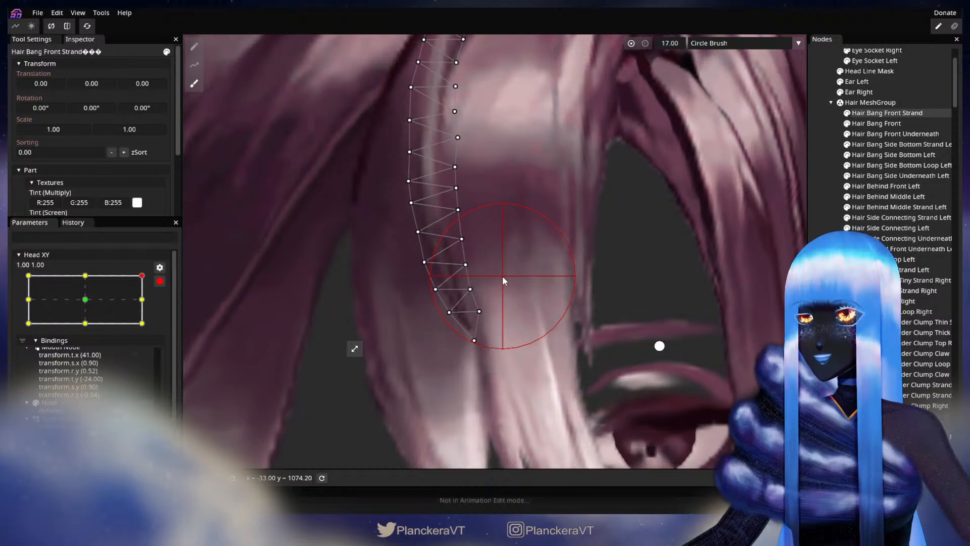
{"action": "left_click_drag", "start_coordinate": [505, 330], "coordinate": [510, 326]}
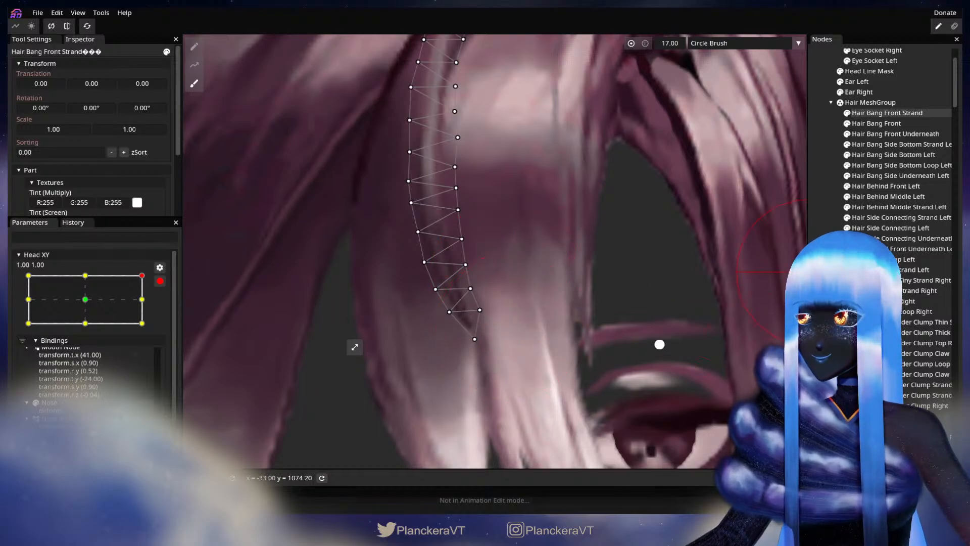
{"action": "left_click", "coordinate": [825, 283]}
Step: Examine the full hairstyle, with recording off and Head XY moved around 1.00, 1.00
{"action": "scroll", "coordinate": [515, 378], "scroll_direction": "down", "scroll_amount": 4}
{"action": "scroll", "coordinate": [521, 344], "scroll_direction": "down", "scroll_amount": 6}
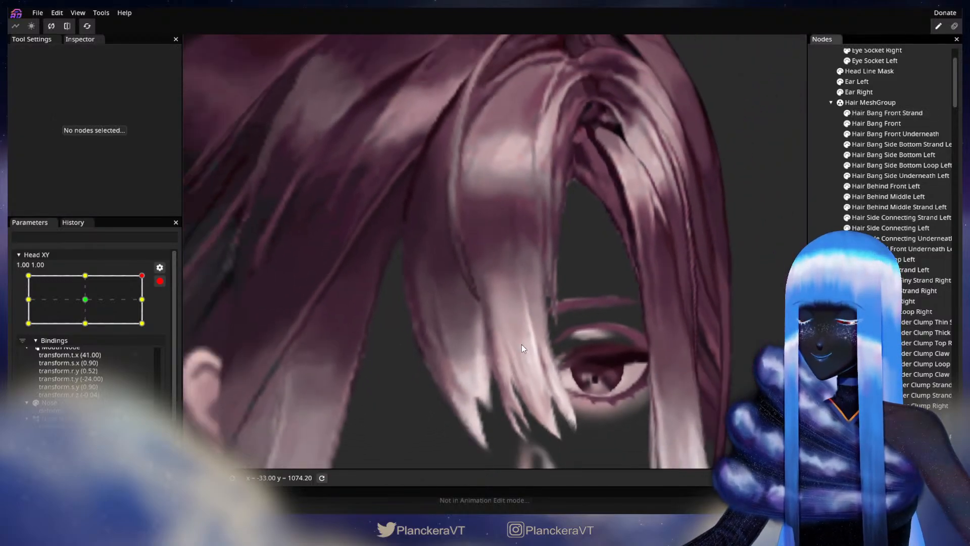
{"action": "scroll", "coordinate": [521, 338], "scroll_direction": "down", "scroll_amount": 4}
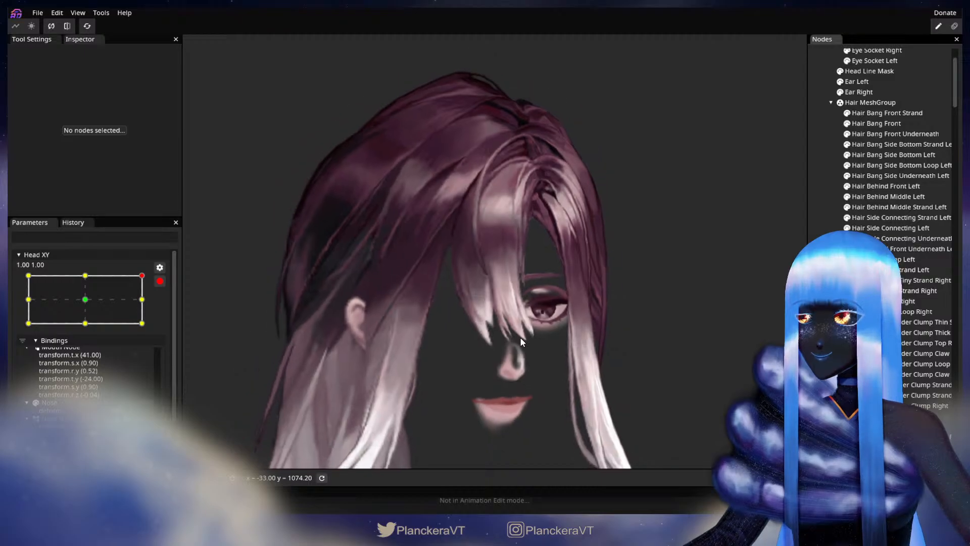
{"action": "left_click", "coordinate": [160, 281]}
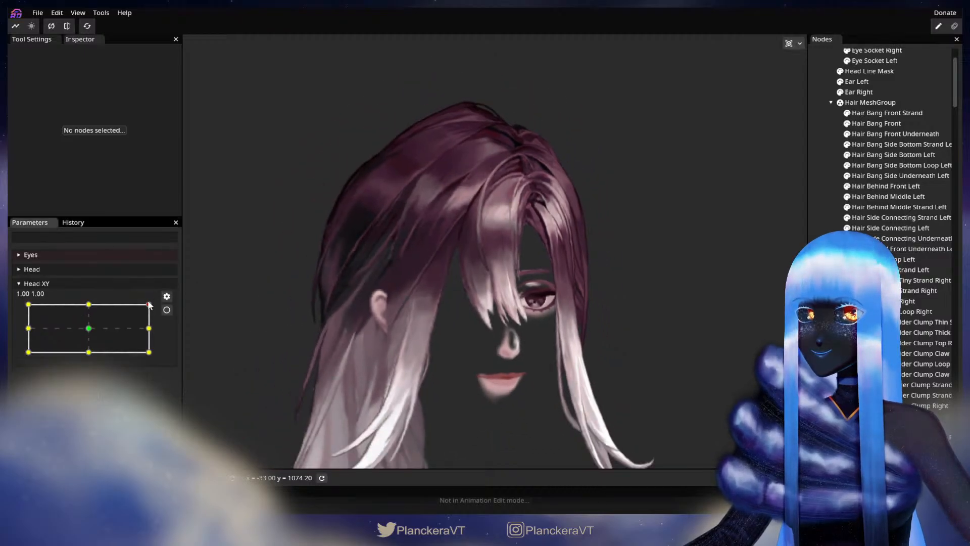
{"action": "mouse_move", "coordinate": [149, 304]}
{"action": "left_mouse_down"}
{"action": "mouse_move", "coordinate": [24, 302]}
{"action": "mouse_move", "coordinate": [148, 284]}
{"action": "mouse_move", "coordinate": [125, 304]}
{"action": "mouse_move", "coordinate": [118, 296]}
{"action": "mouse_move", "coordinate": [140, 294]}
{"action": "mouse_move", "coordinate": [95, 295]}
{"action": "mouse_move", "coordinate": [146, 290]}
{"action": "left_mouse_up"}
Step: Record at Head XY 1.00, 1.00 again and fine-tune individual vertices near the Hair Bang Front Strand tip, then deselect the mesh
{"action": "left_click", "coordinate": [166, 310]}
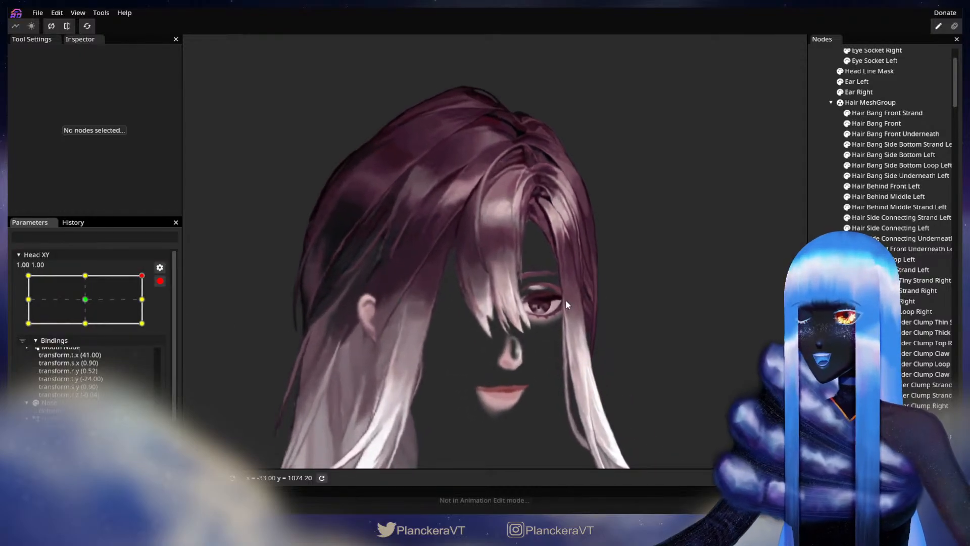
{"action": "scroll", "coordinate": [565, 298], "scroll_direction": "up", "scroll_amount": 5}
{"action": "scroll", "coordinate": [548, 291], "scroll_direction": "up", "scroll_amount": 5}
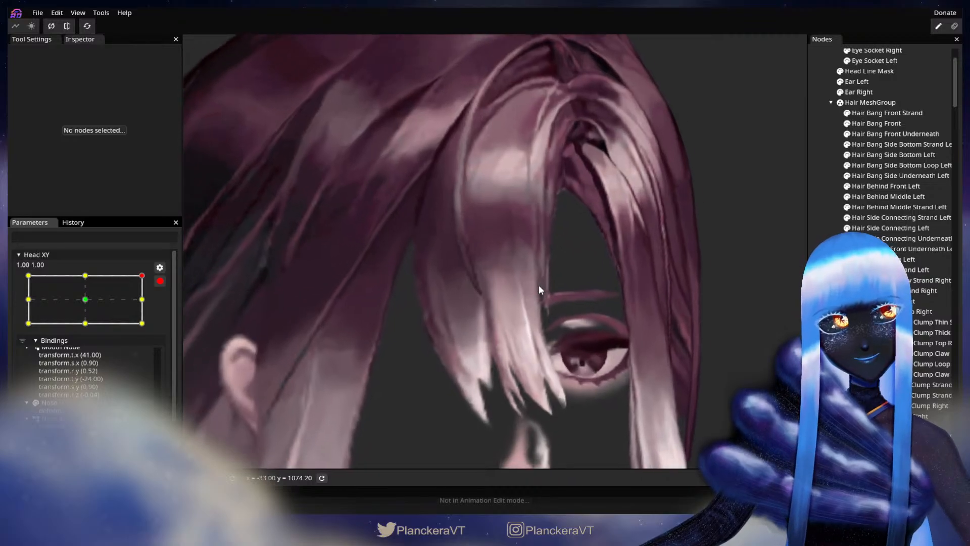
{"action": "scroll", "coordinate": [486, 357], "scroll_direction": "up", "scroll_amount": 5}
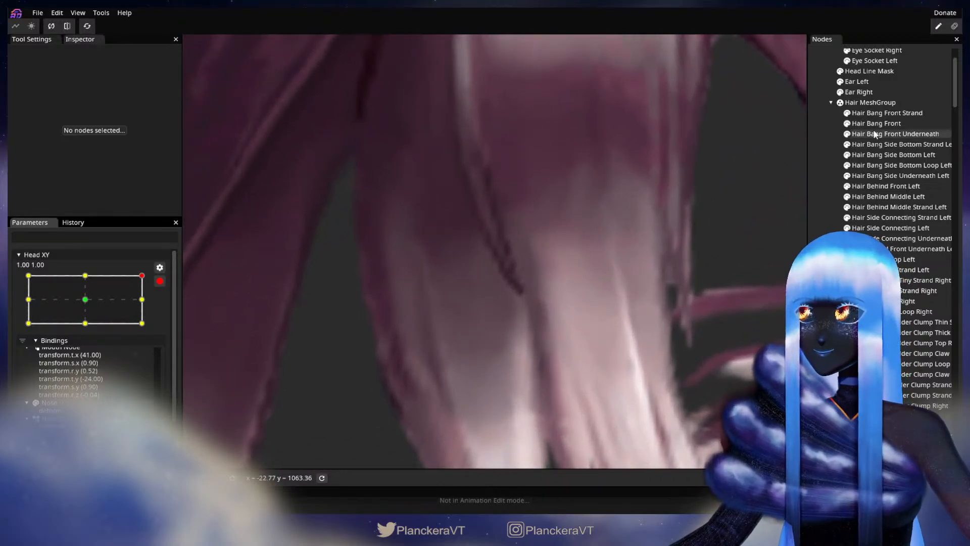
{"action": "left_click", "coordinate": [878, 112]}
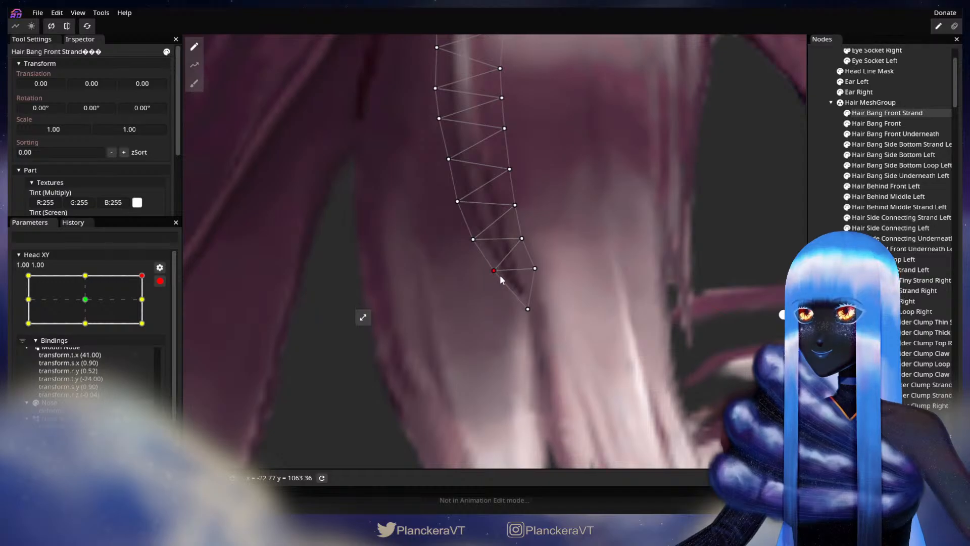
{"action": "left_click", "coordinate": [537, 265]}
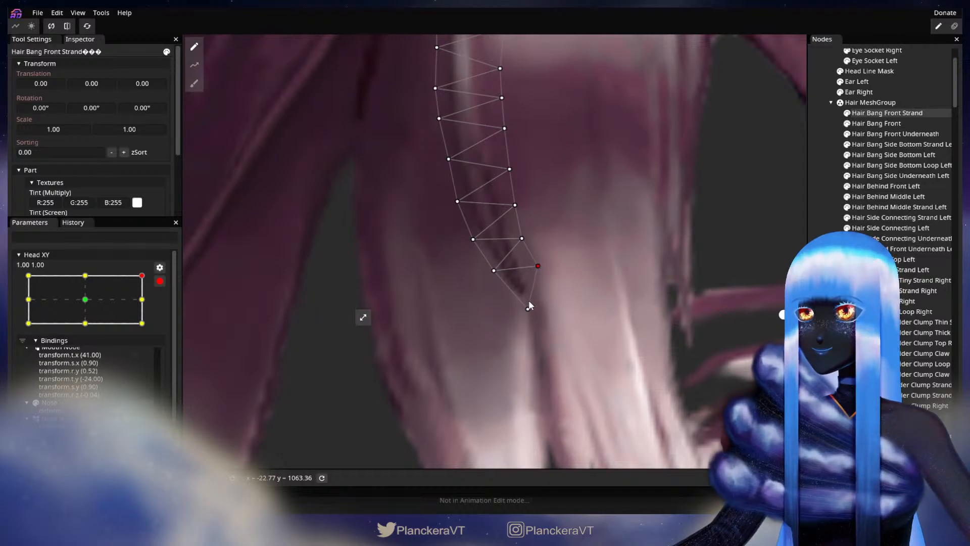
{"action": "left_click", "coordinate": [529, 307]}
{"action": "left_click", "coordinate": [537, 266]}
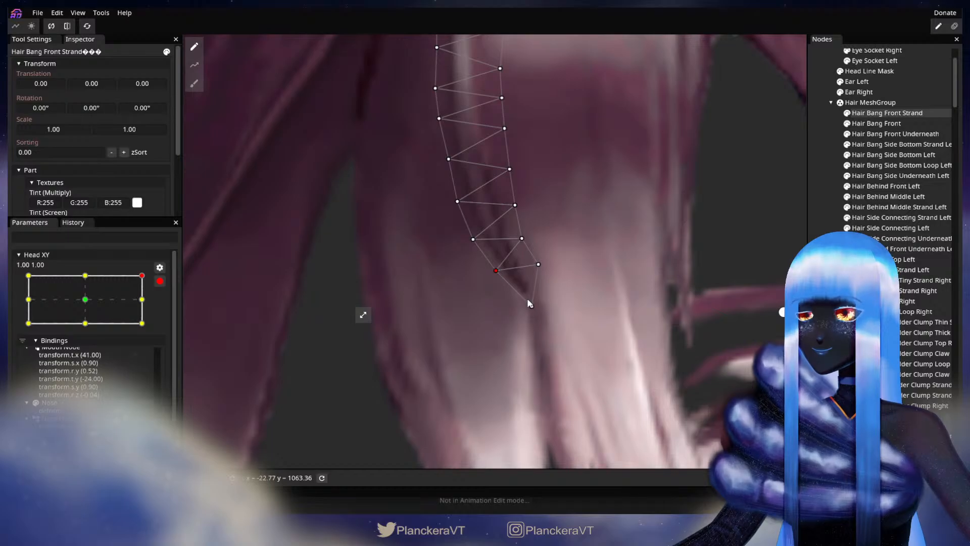
{"action": "left_click", "coordinate": [532, 304]}
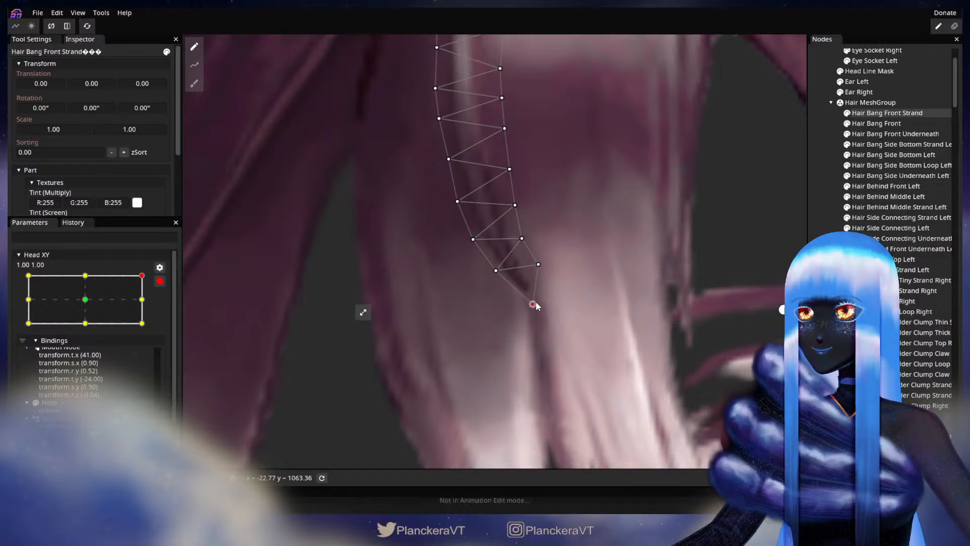
{"action": "left_click", "coordinate": [521, 238]}
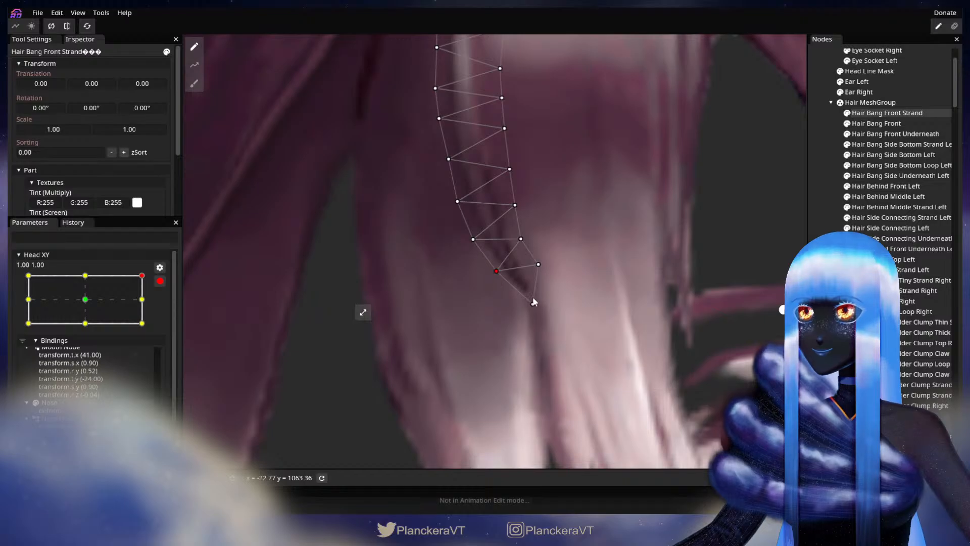
{"action": "left_click", "coordinate": [672, 278]}
Step: Turn recording off and move Head XY from 1.00, 1.00 across to -1.00, 1.00 while checking the front strand's movement
{"action": "scroll", "coordinate": [671, 281], "scroll_direction": "down", "scroll_amount": 8}
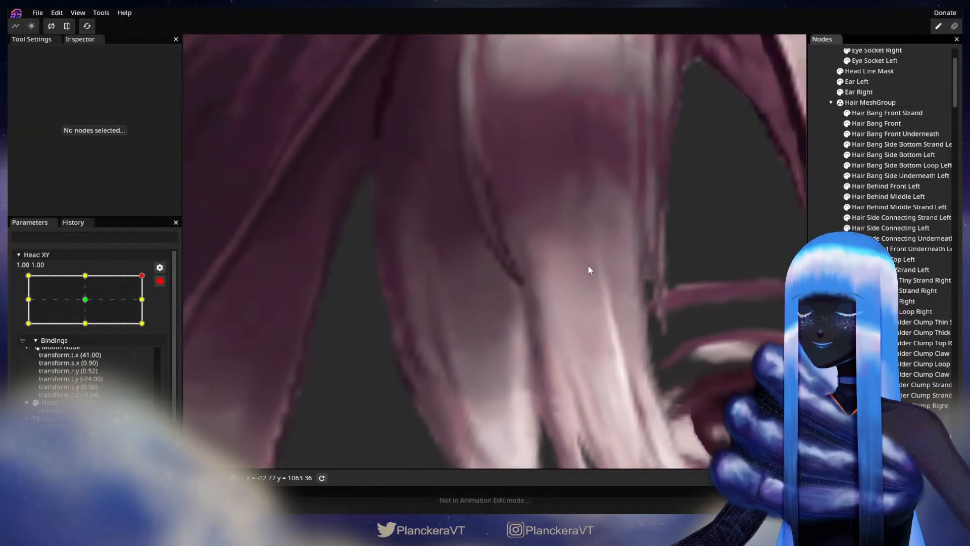
{"action": "scroll", "coordinate": [566, 329], "scroll_direction": "down", "scroll_amount": 8}
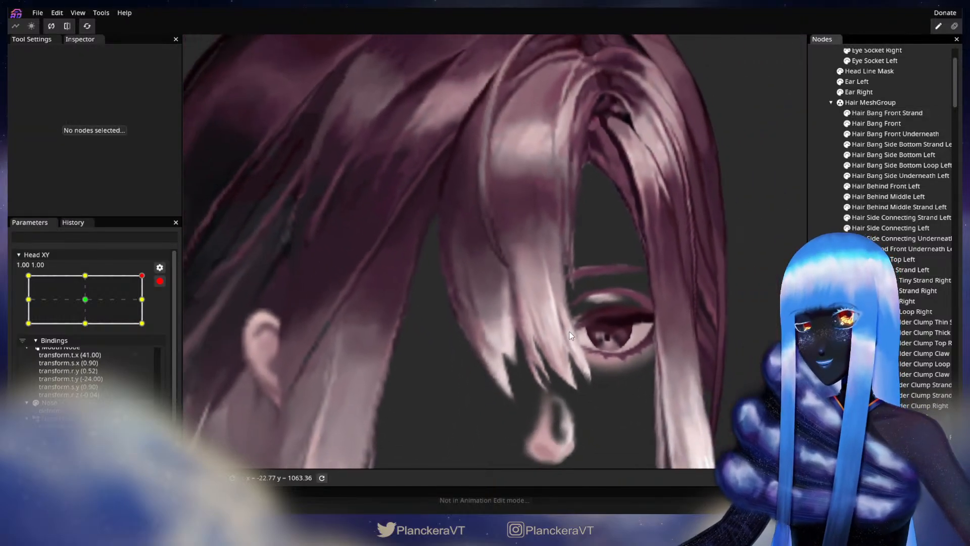
{"action": "scroll", "coordinate": [572, 319], "scroll_direction": "down", "scroll_amount": 3}
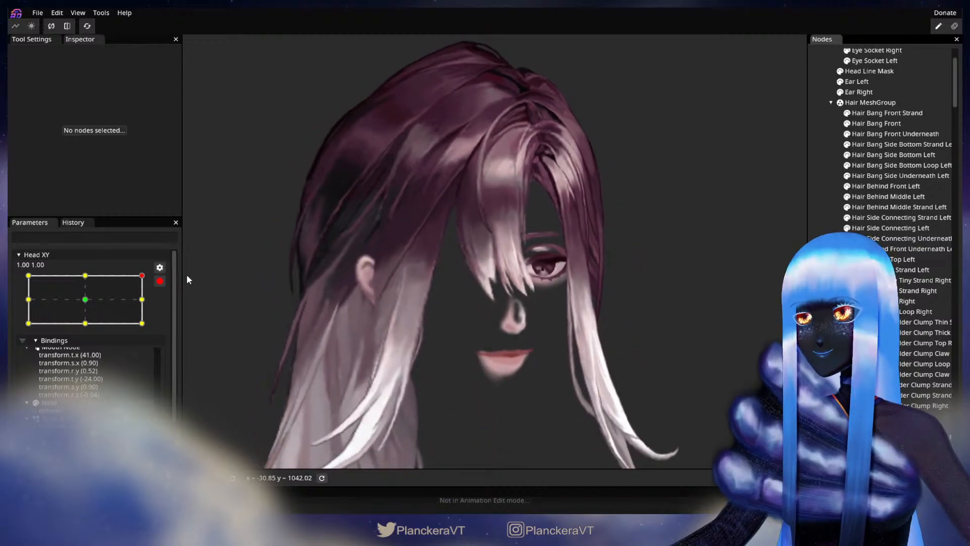
{"action": "left_click", "coordinate": [159, 284]}
{"action": "left_click_drag", "start_coordinate": [149, 305], "coordinate": [26, 294]}
Step: Record at Head XY -1.00, 1.00 and adjust the tip vertices of Hair Bang Front Strand, then deselect the mesh
{"action": "left_click", "coordinate": [167, 309]}
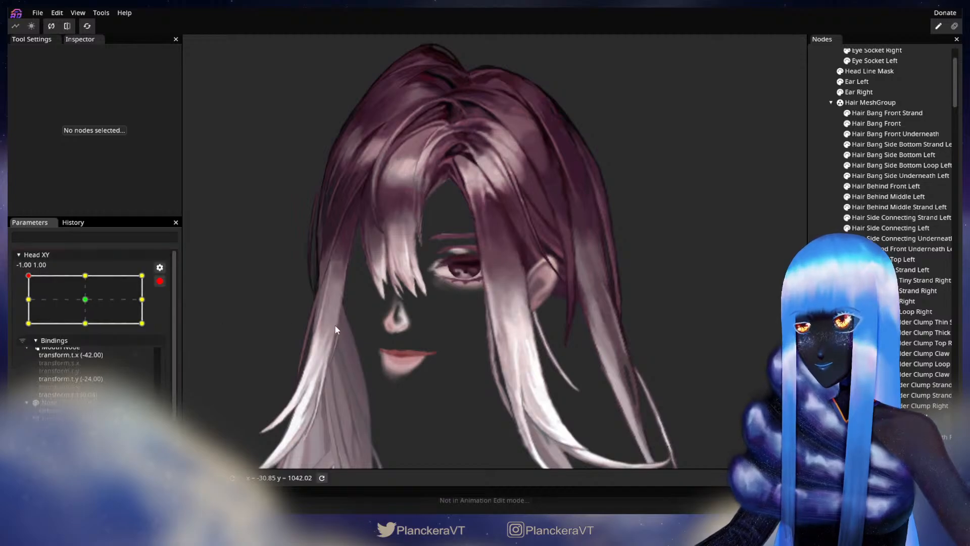
{"action": "scroll", "coordinate": [333, 308], "scroll_direction": "up", "scroll_amount": 3}
{"action": "scroll", "coordinate": [553, 353], "scroll_direction": "up", "scroll_amount": 3}
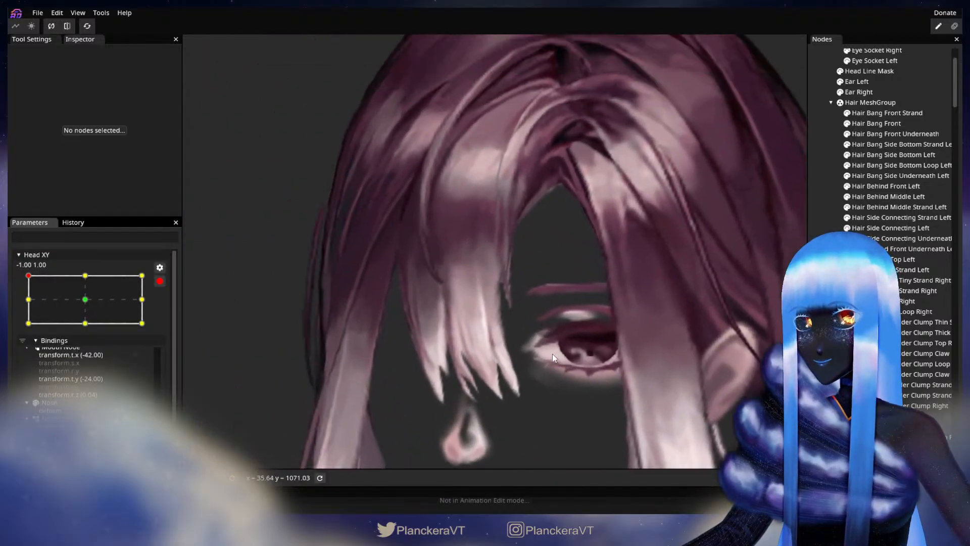
{"action": "scroll", "coordinate": [470, 326], "scroll_direction": "up", "scroll_amount": 5}
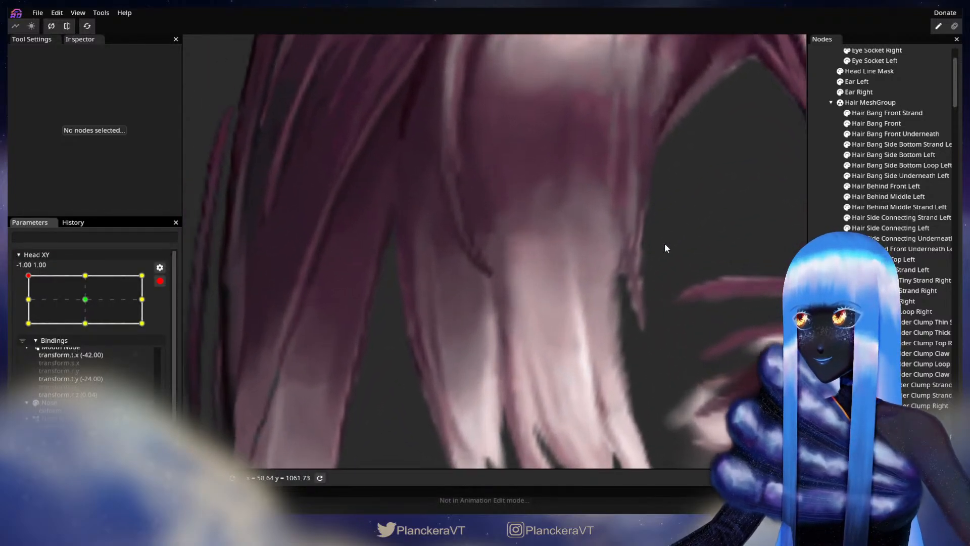
{"action": "left_click", "coordinate": [907, 113]}
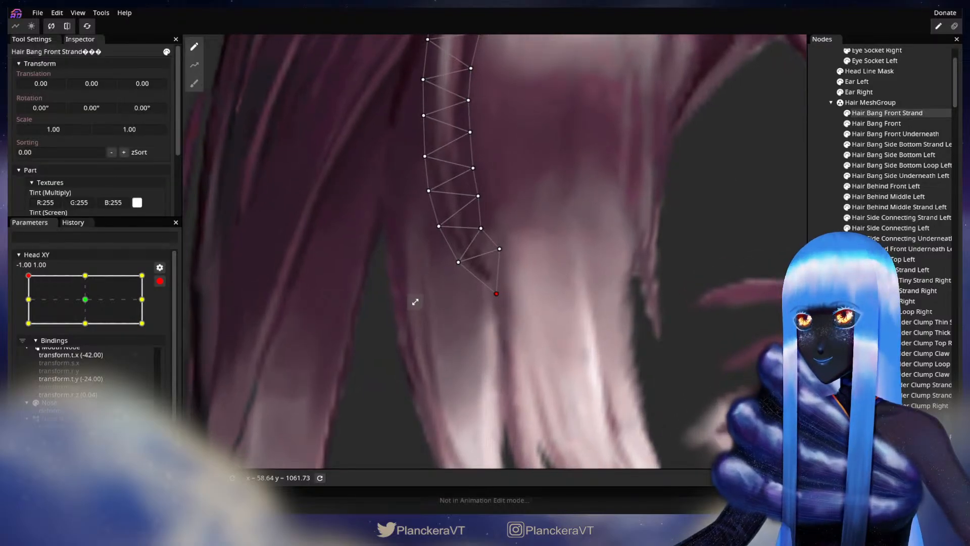
{"action": "left_click", "coordinate": [415, 301]}
Step: Turn recording off and move Head XY from -1.00, 1.00 back to 1.00, 1.00, checking the whole hairstyle through the turn
{"action": "scroll", "coordinate": [537, 359], "scroll_direction": "down", "scroll_amount": 5}
{"action": "scroll", "coordinate": [563, 370], "scroll_direction": "down", "scroll_amount": 6}
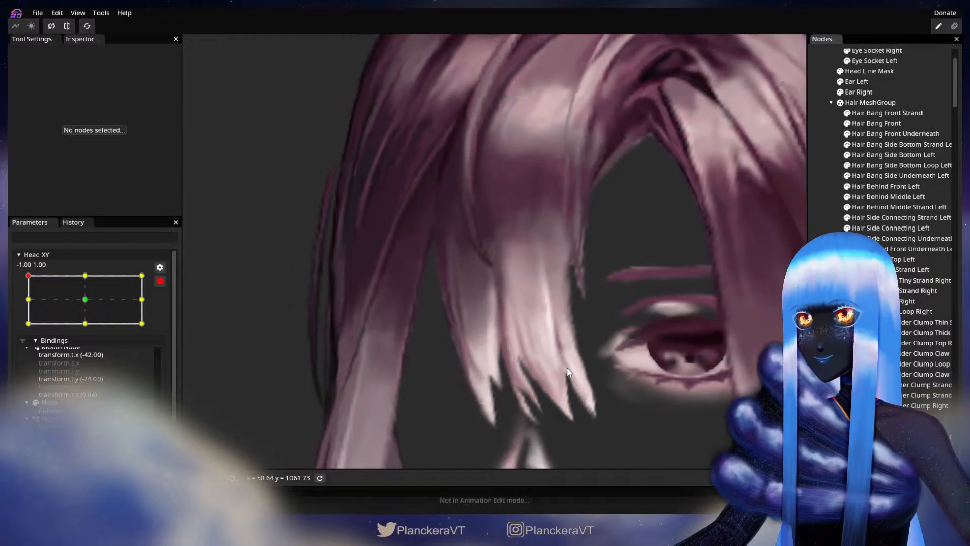
{"action": "scroll", "coordinate": [579, 368], "scroll_direction": "down", "scroll_amount": 5}
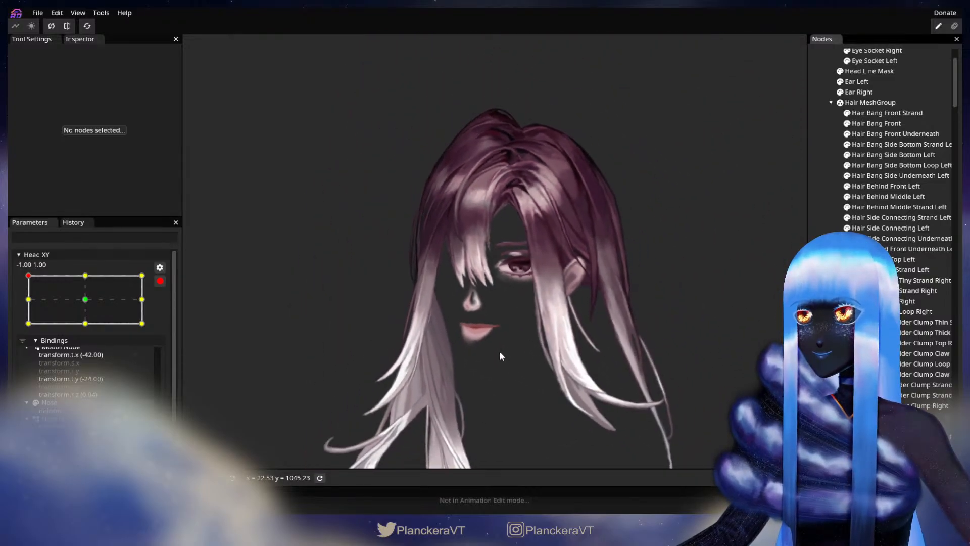
{"action": "left_click", "coordinate": [159, 281]}
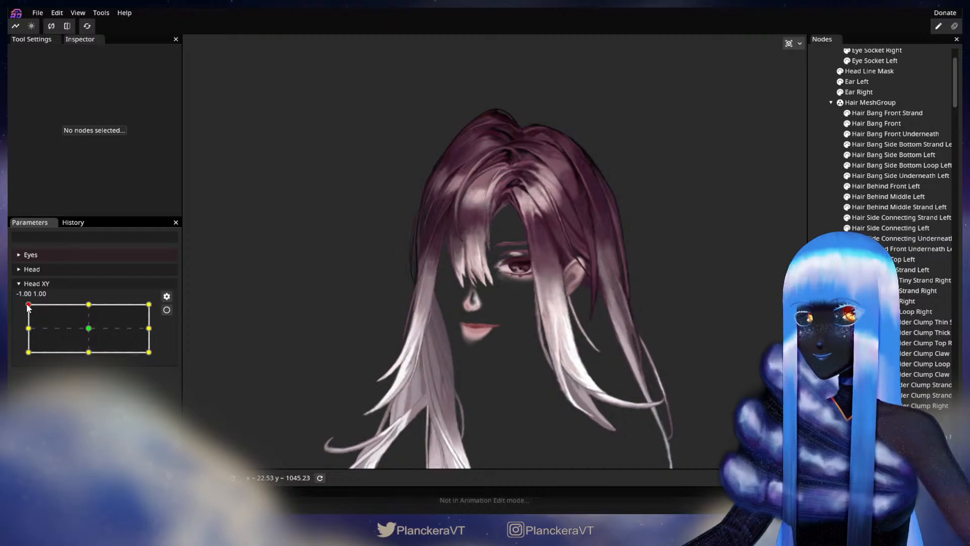
{"action": "left_click_drag", "start_coordinate": [28, 305], "coordinate": [154, 295]}
Step: Record at Head XY 1.00, 1.00 and refine the tip of Hair Bang Front Strand with the Circle Brush, then deselect the mesh
{"action": "left_click", "coordinate": [167, 310]}
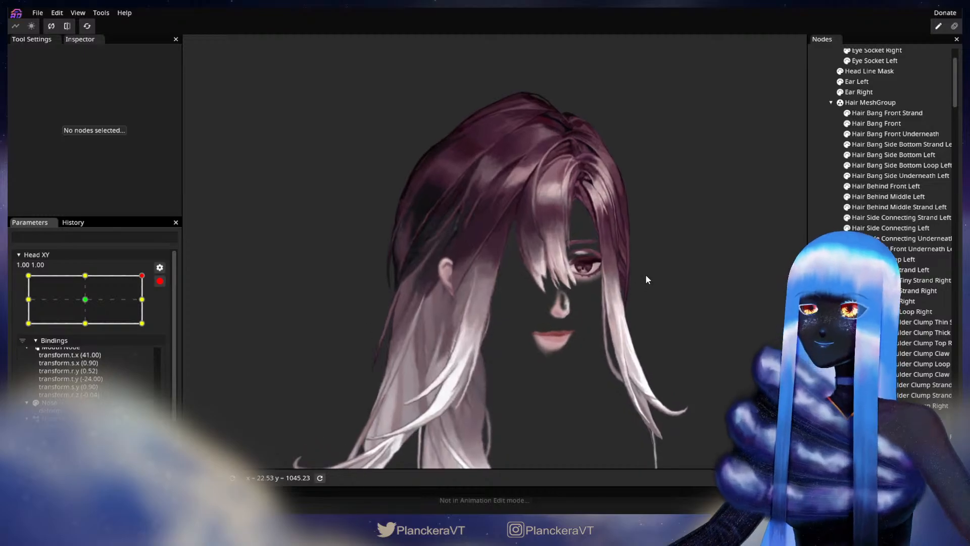
{"action": "scroll", "coordinate": [627, 278], "scroll_direction": "up", "scroll_amount": 5}
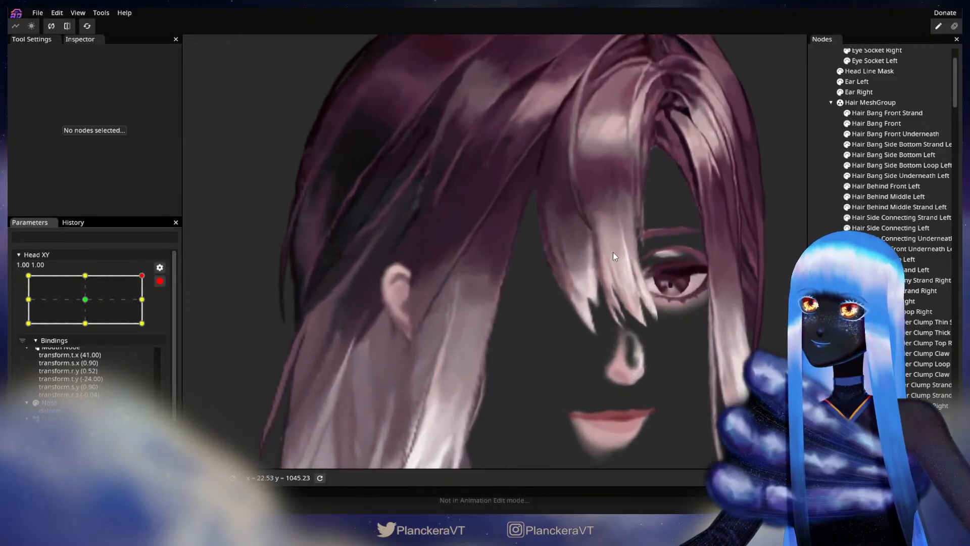
{"action": "scroll", "coordinate": [614, 253], "scroll_direction": "up", "scroll_amount": 3}
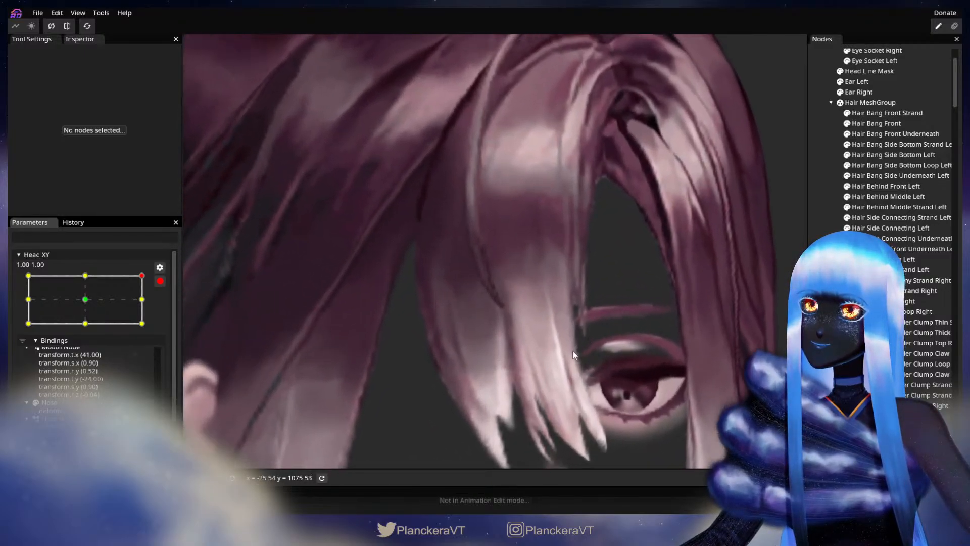
{"action": "scroll", "coordinate": [560, 351], "scroll_direction": "up", "scroll_amount": 1}
{"action": "left_click_drag", "start_coordinate": [537, 350], "coordinate": [549, 292]}
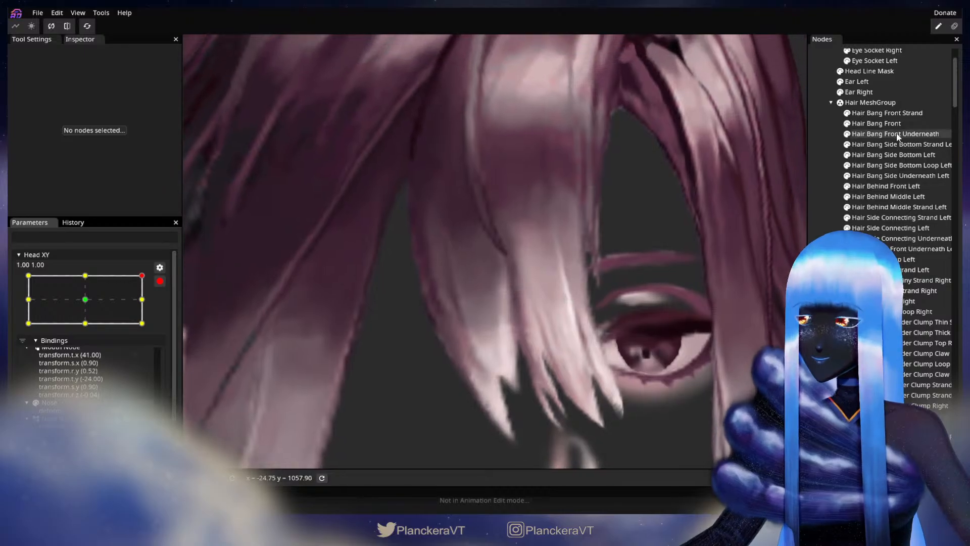
{"action": "left_click", "coordinate": [888, 113]}
{"action": "left_click", "coordinate": [194, 84]}
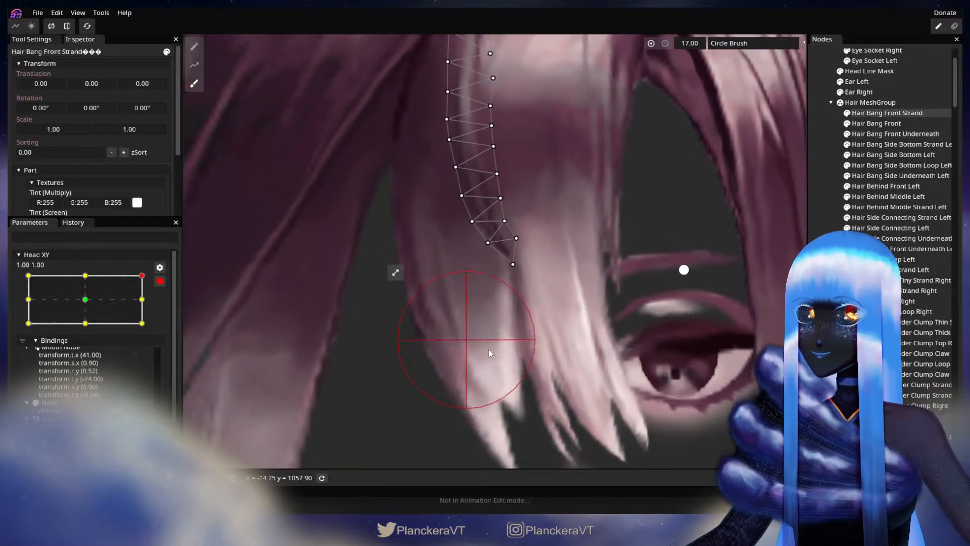
{"action": "scroll", "coordinate": [528, 277], "scroll_direction": "up", "scroll_amount": 2}
{"action": "scroll", "coordinate": [524, 276], "scroll_direction": "up", "scroll_amount": 1}
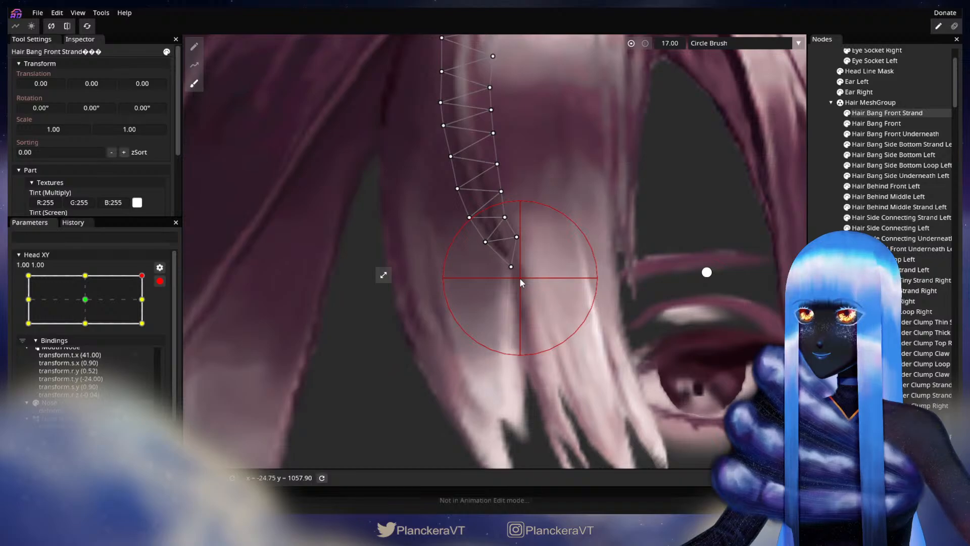
{"action": "left_click", "coordinate": [825, 293]}
Step: Turn recording off and move Head XY from 1.00, 1.00 down to 1.00, -1.00, checking how the front strand follows
{"action": "scroll", "coordinate": [596, 318], "scroll_direction": "down", "scroll_amount": 2}
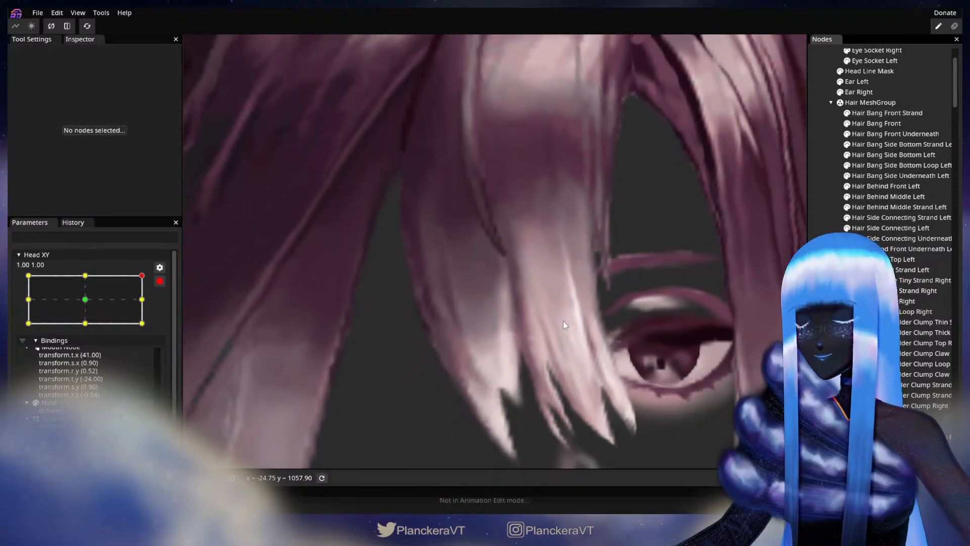
{"action": "scroll", "coordinate": [563, 320], "scroll_direction": "down", "scroll_amount": 4}
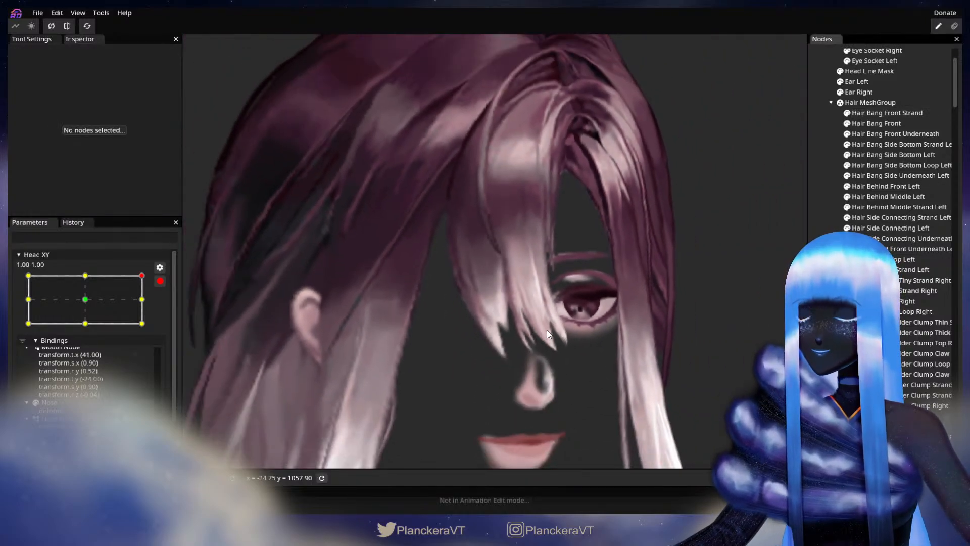
{"action": "scroll", "coordinate": [546, 330], "scroll_direction": "down", "scroll_amount": 5}
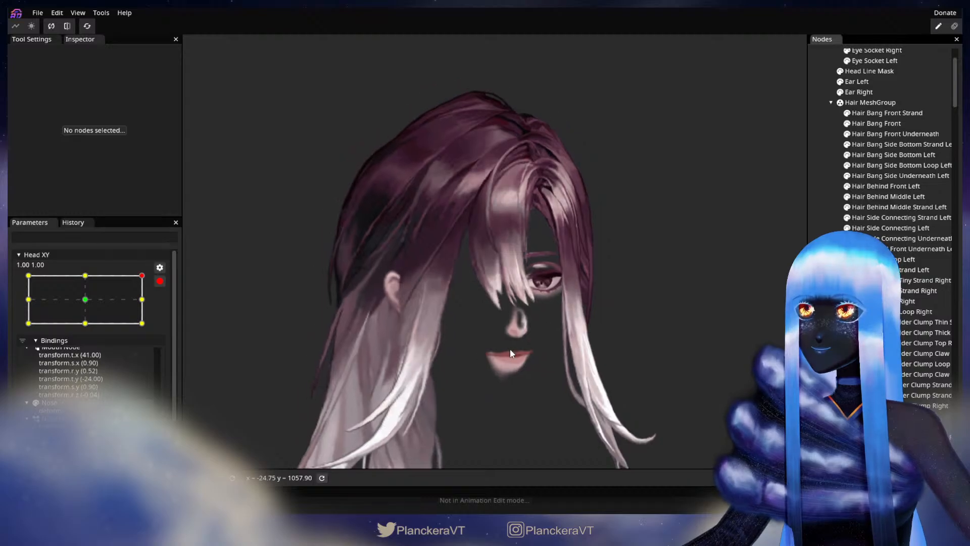
{"action": "scroll", "coordinate": [295, 286], "scroll_direction": "down", "scroll_amount": 2}
{"action": "left_click", "coordinate": [160, 281]}
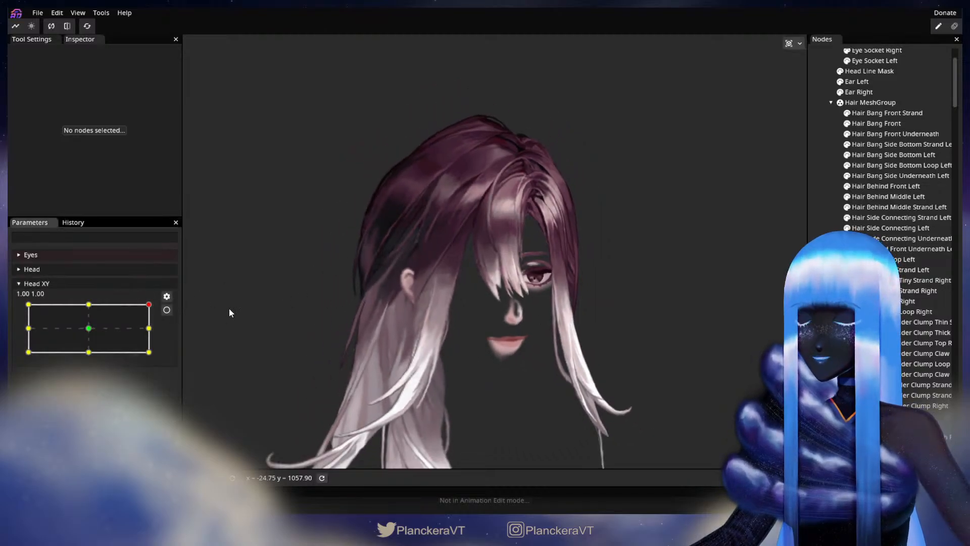
{"action": "left_click_drag", "start_coordinate": [468, 313], "coordinate": [454, 290]}
{"action": "scroll", "coordinate": [452, 290], "scroll_direction": "down", "scroll_amount": 2}
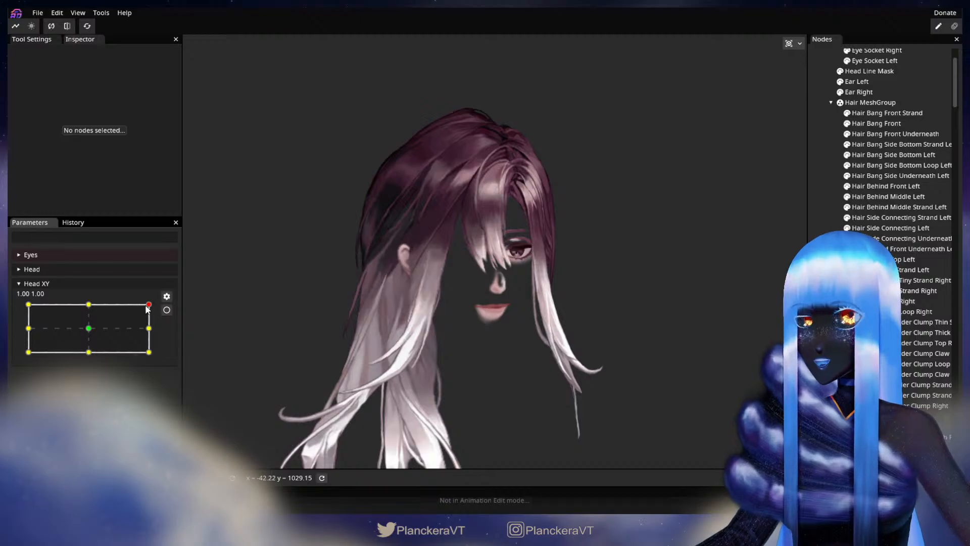
{"action": "left_click_drag", "start_coordinate": [146, 307], "coordinate": [172, 354]}
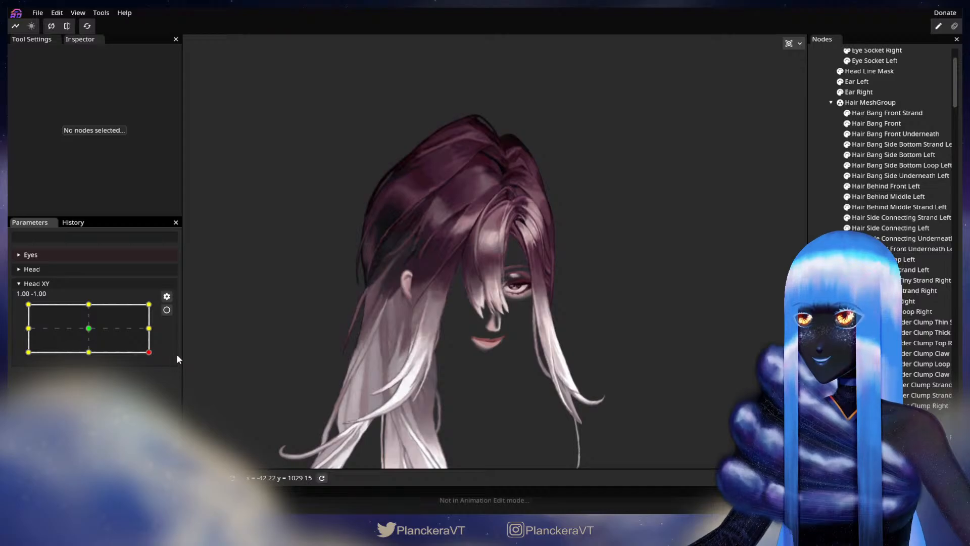
Step: Record at Head XY 1.00, -1.00 and adjust individual vertices near the Hair Bang Front Strand tip, then deselect the mesh
{"action": "left_click", "coordinate": [167, 310]}
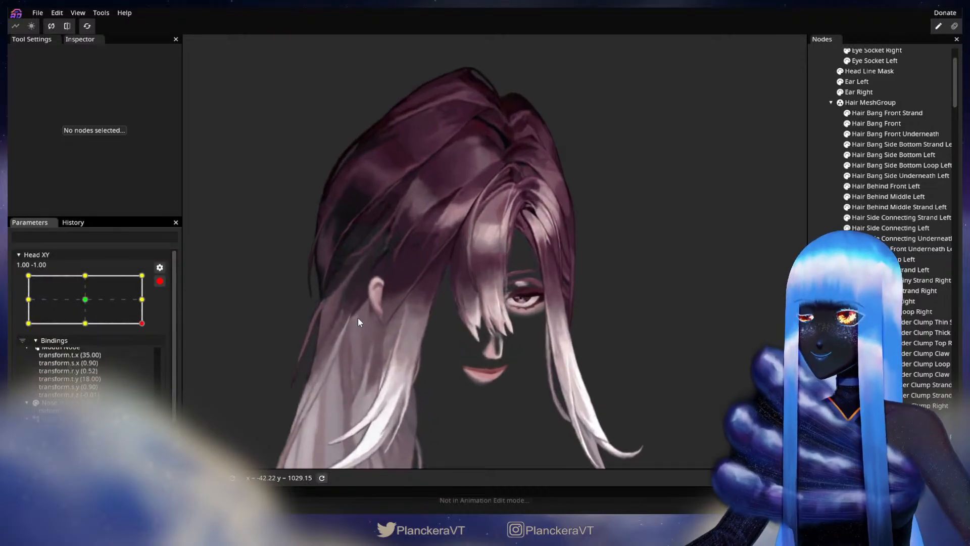
{"action": "scroll", "coordinate": [358, 317], "scroll_direction": "up", "scroll_amount": 6}
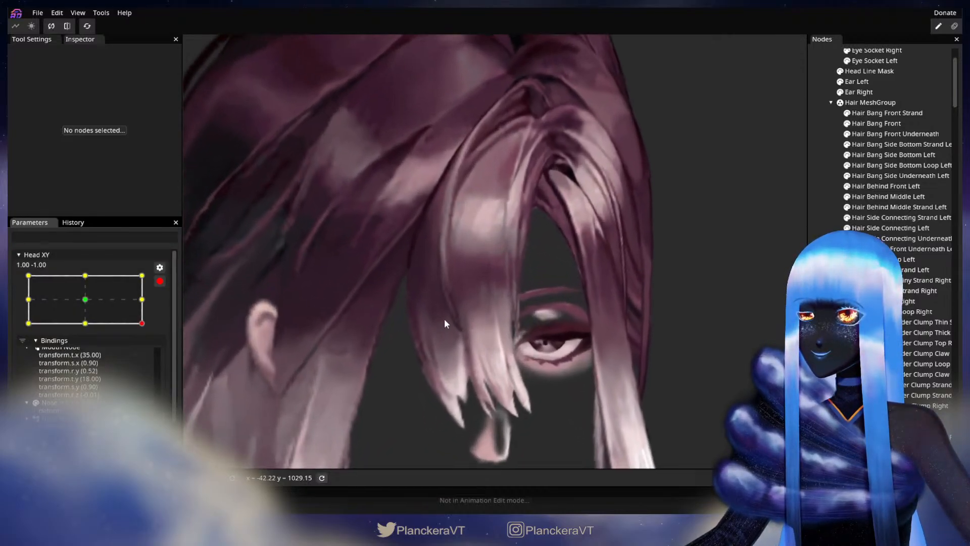
{"action": "scroll", "coordinate": [444, 318], "scroll_direction": "up", "scroll_amount": 6}
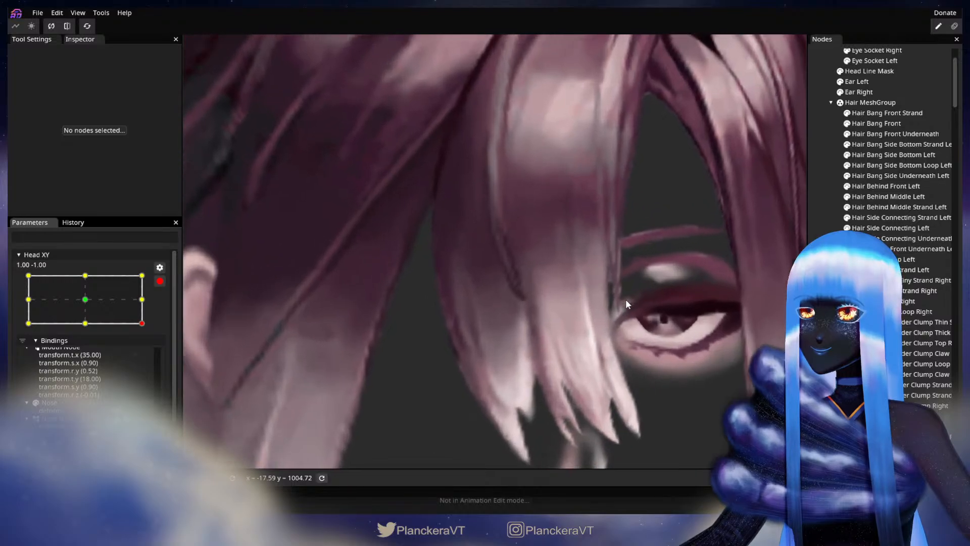
{"action": "scroll", "coordinate": [626, 303], "scroll_direction": "up", "scroll_amount": 2}
{"action": "left_click", "coordinate": [890, 112]}
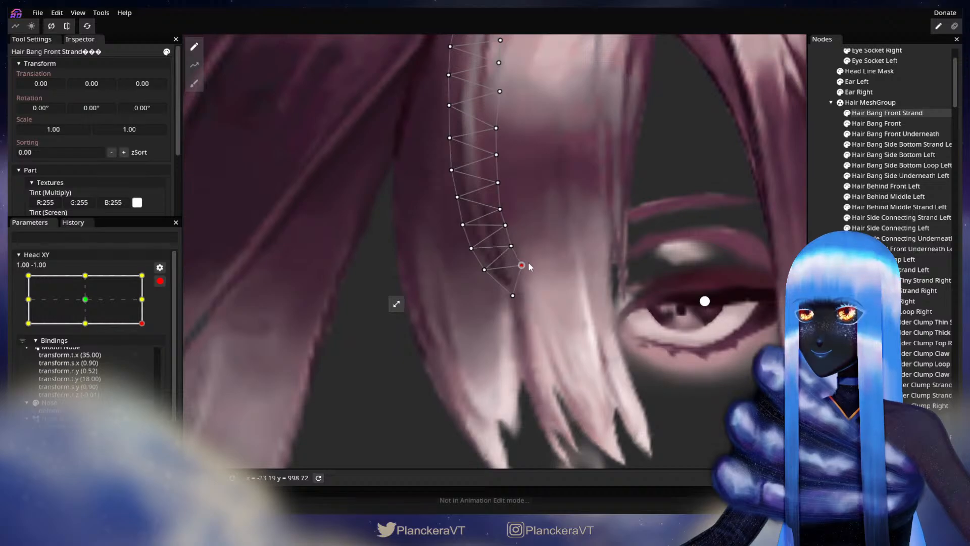
{"action": "left_click", "coordinate": [511, 246]}
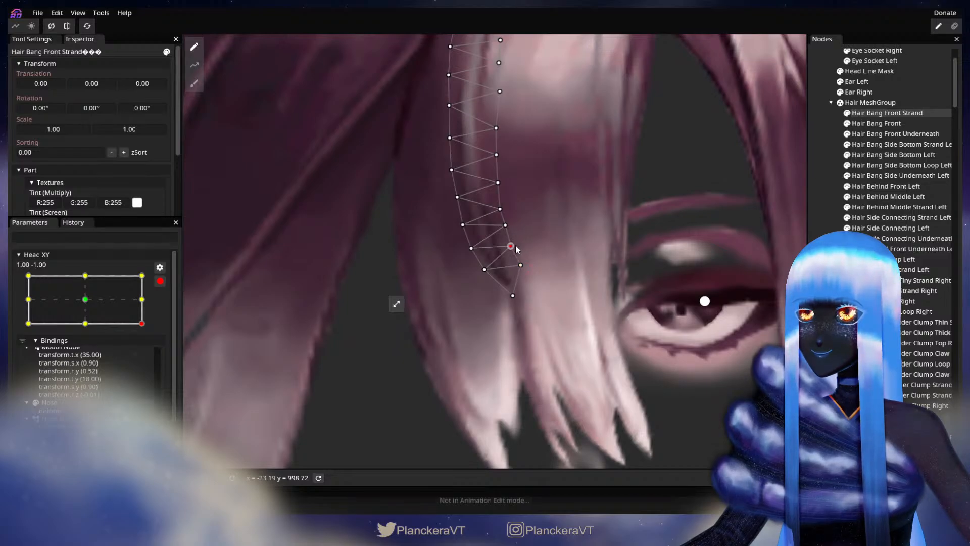
{"action": "left_click", "coordinate": [484, 270]}
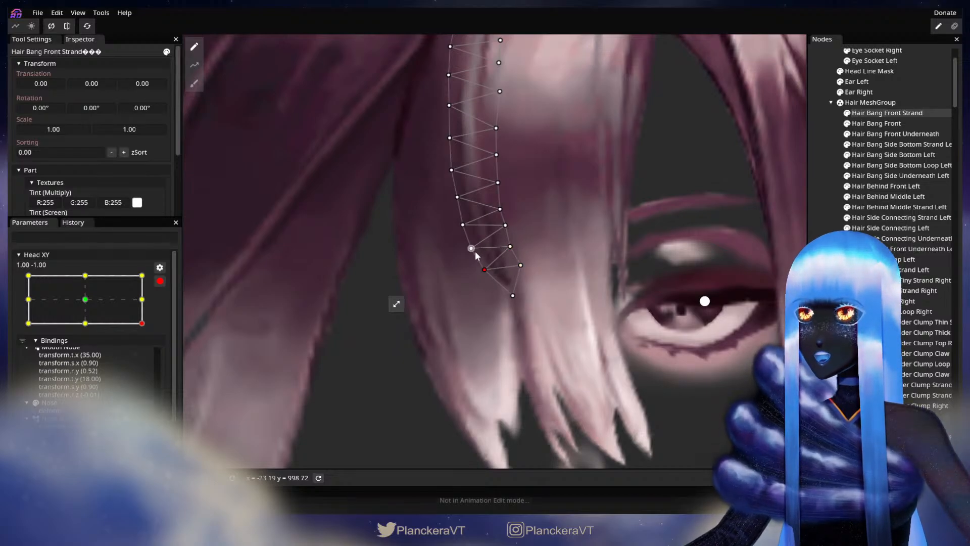
{"action": "left_click", "coordinate": [664, 328]}
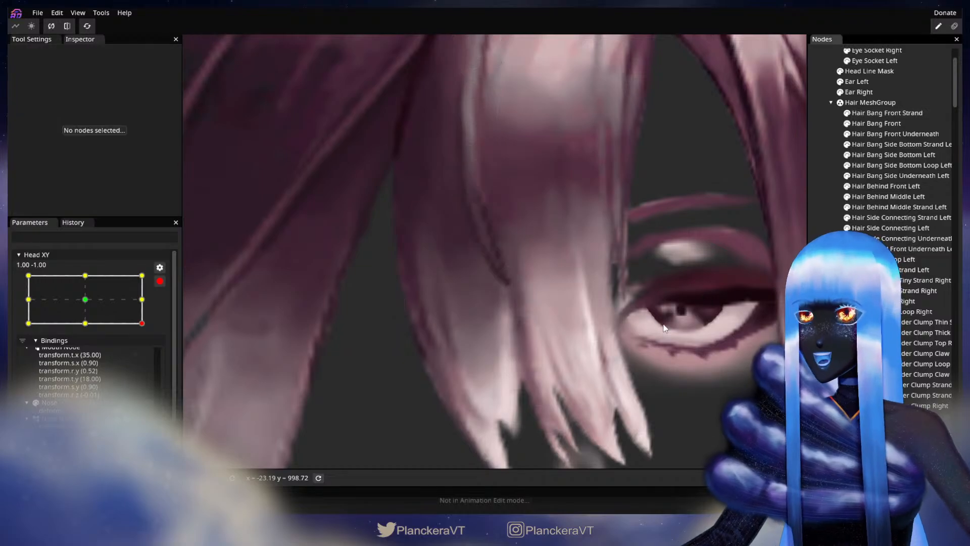
Step: Turn recording off and move Head XY from 1.00, -1.00 back up to 1.00, 1.00 while checking the bangs
{"action": "scroll", "coordinate": [641, 296], "scroll_direction": "down", "scroll_amount": 5}
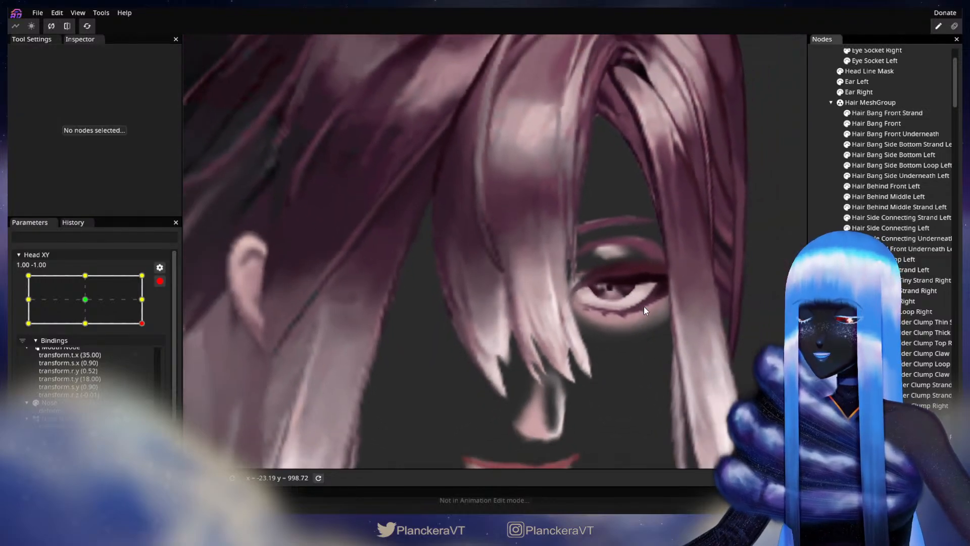
{"action": "scroll", "coordinate": [644, 307], "scroll_direction": "down", "scroll_amount": 5}
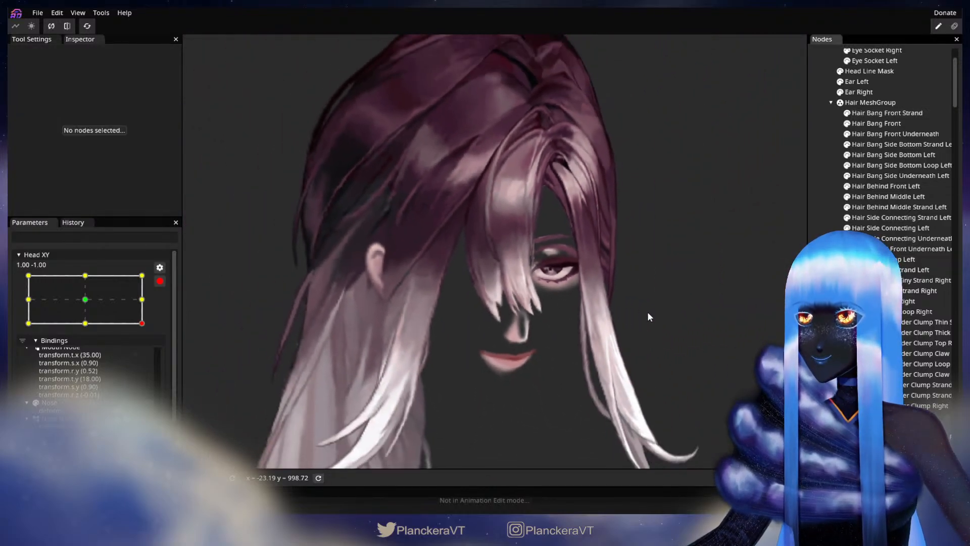
{"action": "scroll", "coordinate": [648, 309], "scroll_direction": "down", "scroll_amount": 5}
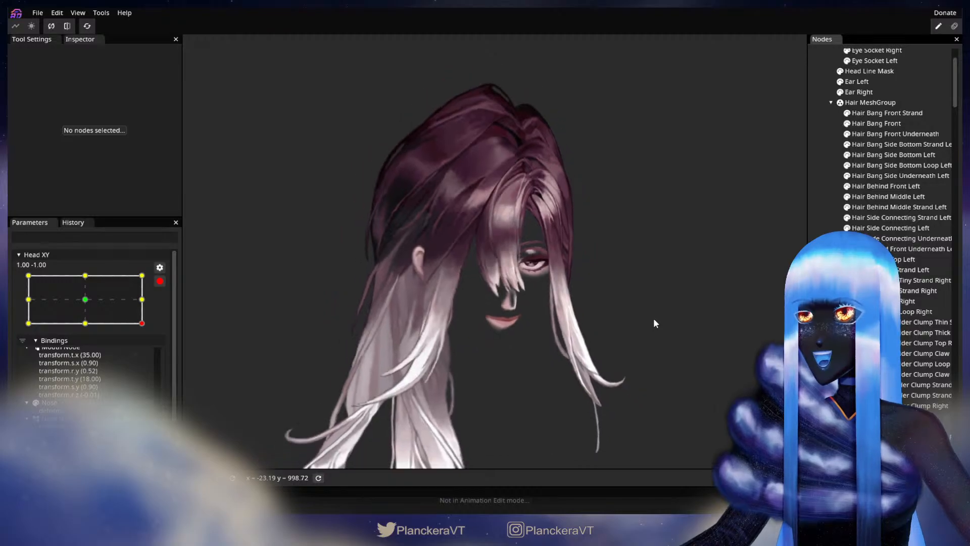
{"action": "scroll", "coordinate": [630, 327], "scroll_direction": "down", "scroll_amount": 2}
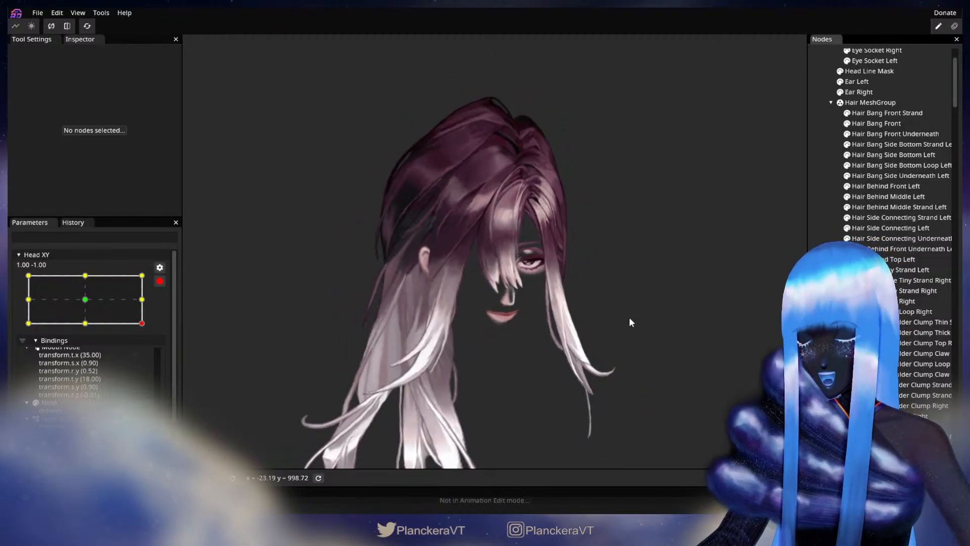
{"action": "left_click", "coordinate": [159, 281]}
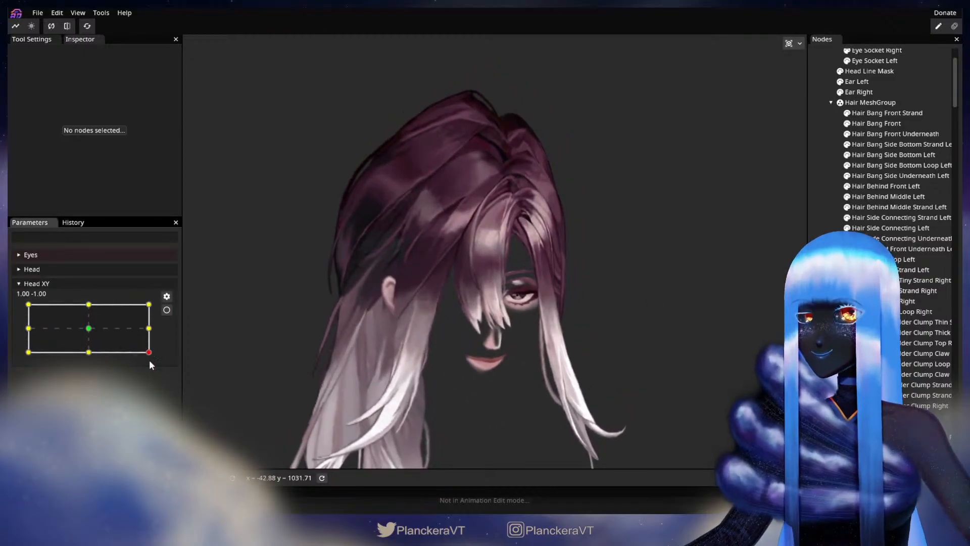
{"action": "left_click_drag", "start_coordinate": [149, 351], "coordinate": [167, 298]}
{"action": "left_click_drag", "start_coordinate": [124, 298], "coordinate": [155, 292]}
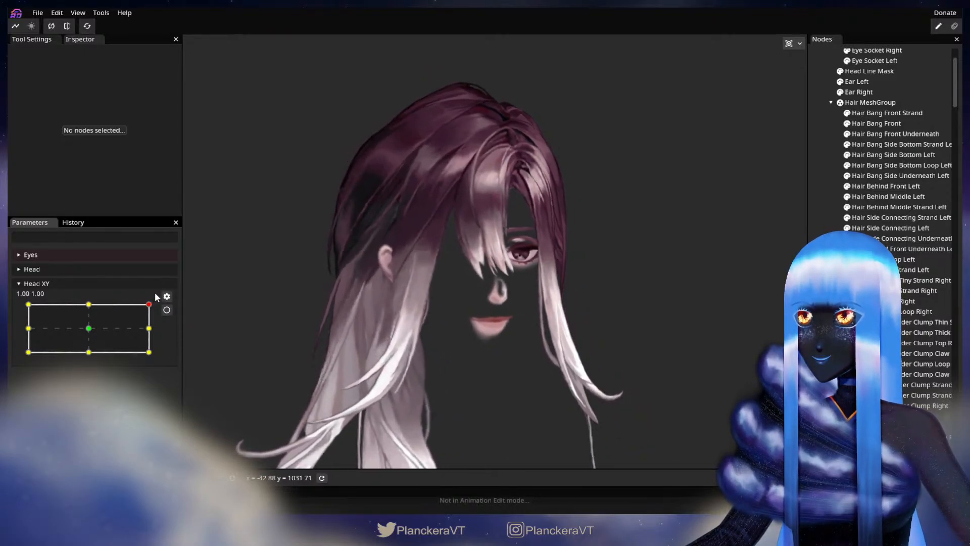
Step: Record at Head XY 1.00, 1.00 and refine the upper part of Hair Bang Front Strand near the parting with the Brush Tool, then deselect it
{"action": "left_click", "coordinate": [166, 310]}
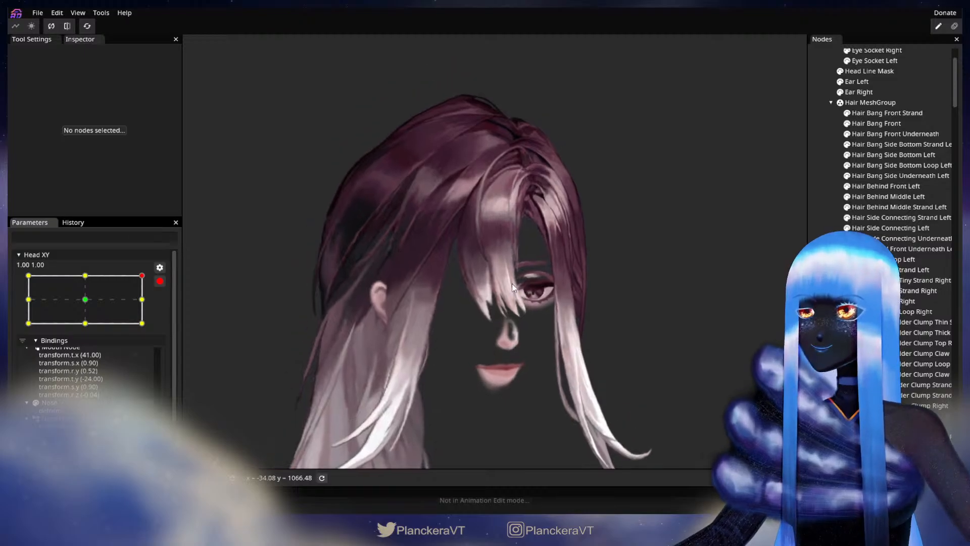
{"action": "scroll", "coordinate": [512, 284], "scroll_direction": "up", "scroll_amount": 5}
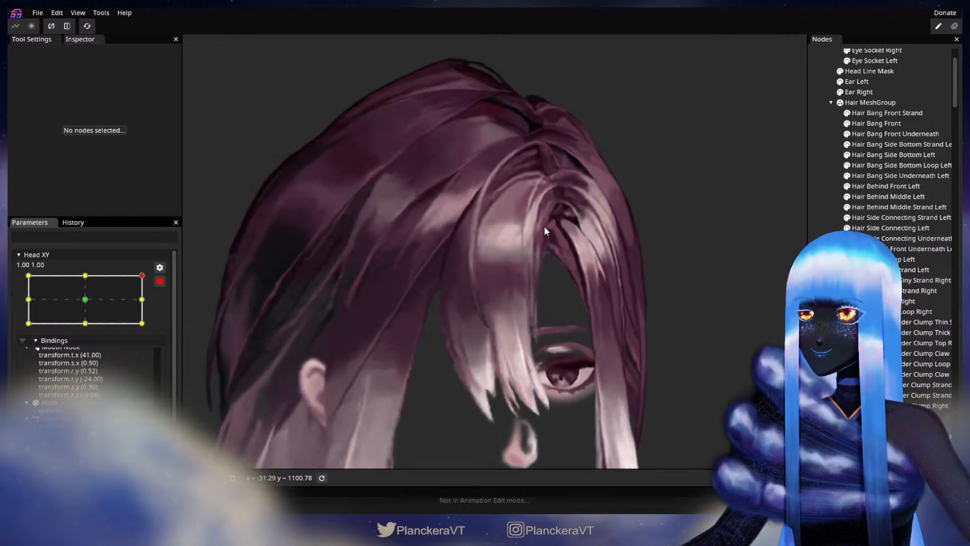
{"action": "left_click_drag", "start_coordinate": [545, 231], "coordinate": [550, 317]}
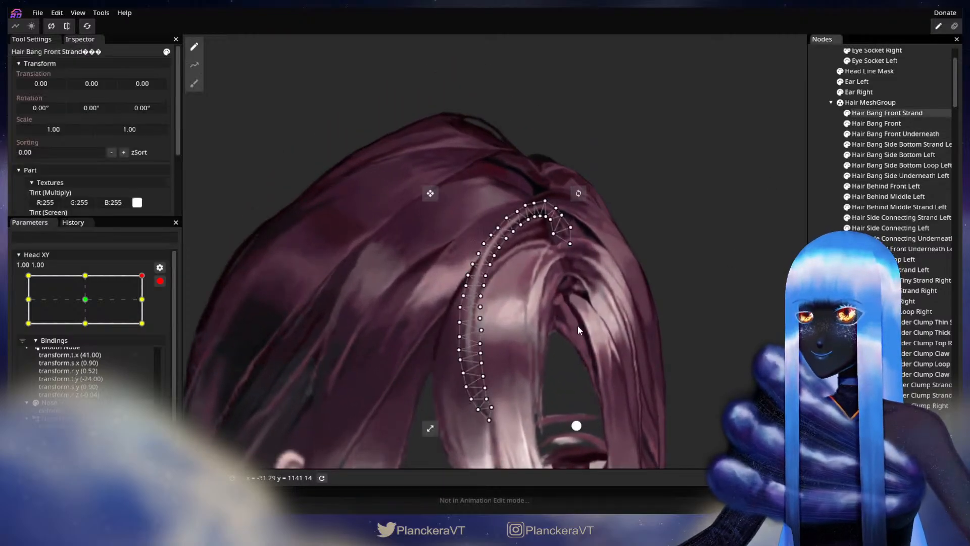
{"action": "scroll", "coordinate": [597, 323], "scroll_direction": "up", "scroll_amount": 3}
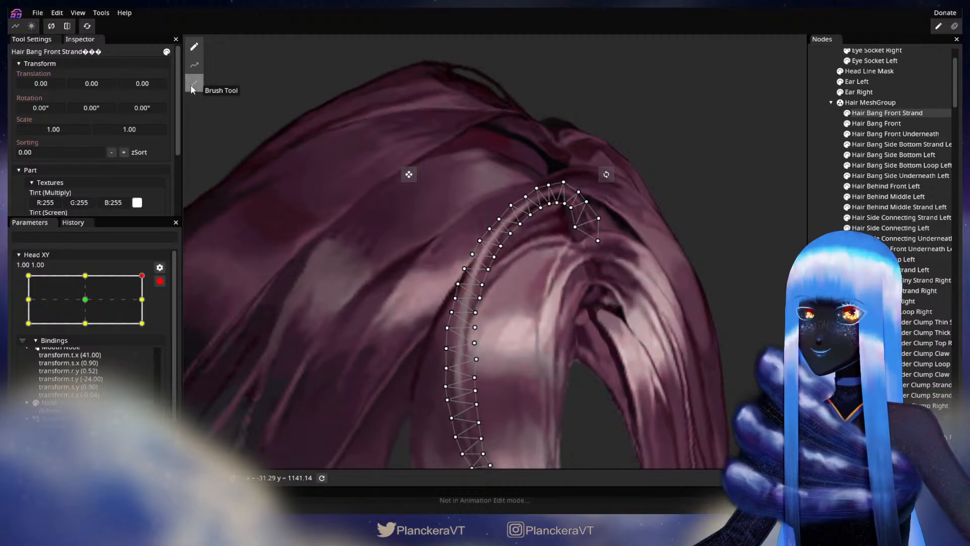
{"action": "left_click", "coordinate": [193, 87]}
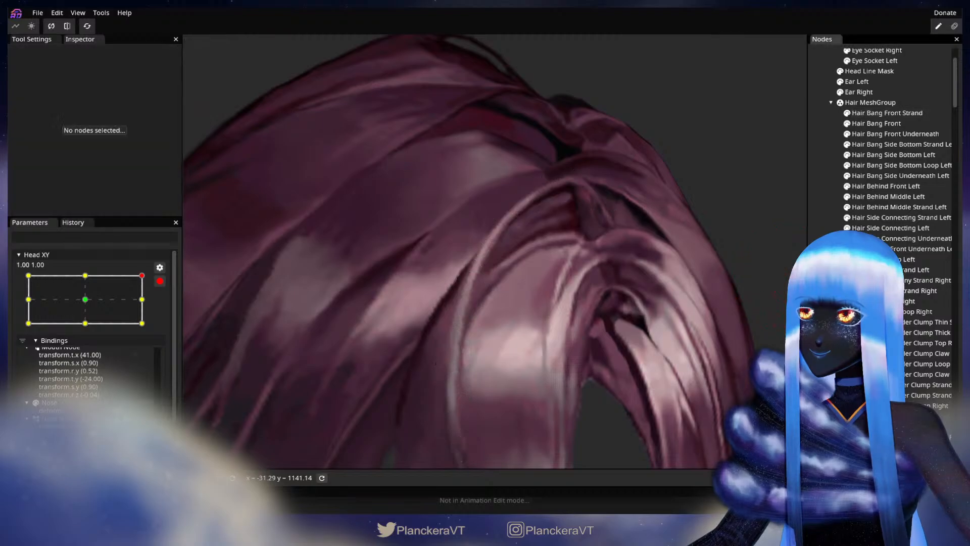
Step: Turn recording off and move Head XY from 1.00, 1.00 across to about -0.96, 1.00, checking the hair through the turn
{"action": "scroll", "coordinate": [652, 348], "scroll_direction": "down", "scroll_amount": 6}
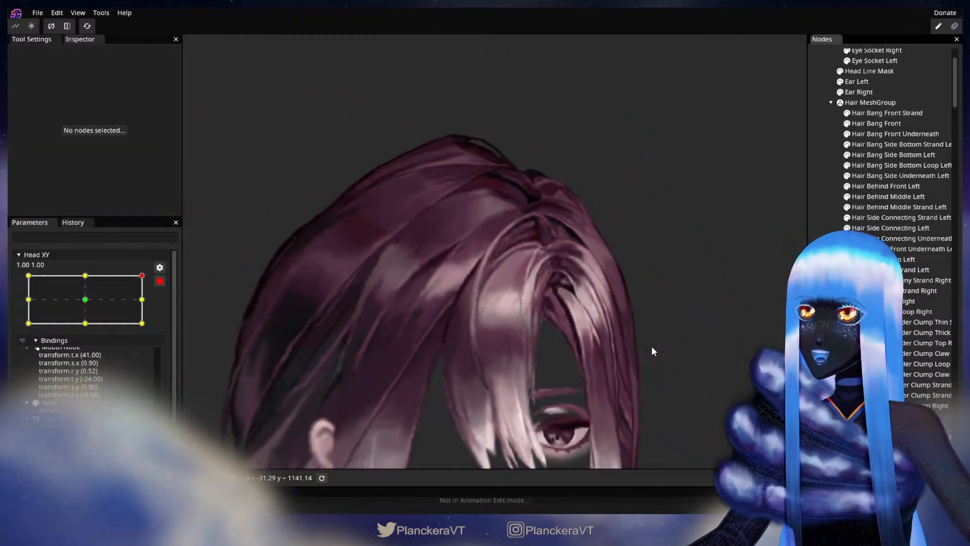
{"action": "scroll", "coordinate": [651, 345], "scroll_direction": "down", "scroll_amount": 6}
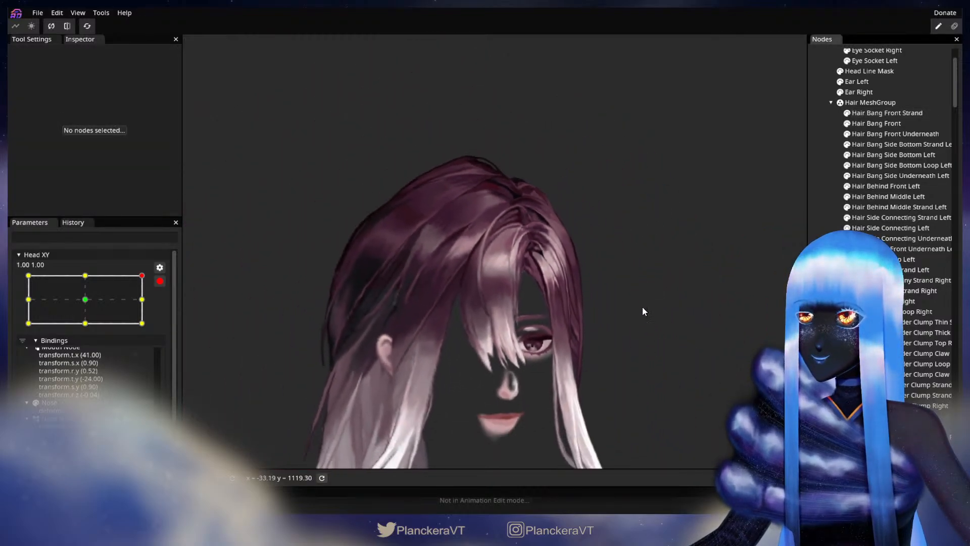
{"action": "left_click_drag", "start_coordinate": [643, 307], "coordinate": [630, 278]}
{"action": "scroll", "coordinate": [630, 278], "scroll_direction": "down", "scroll_amount": 1}
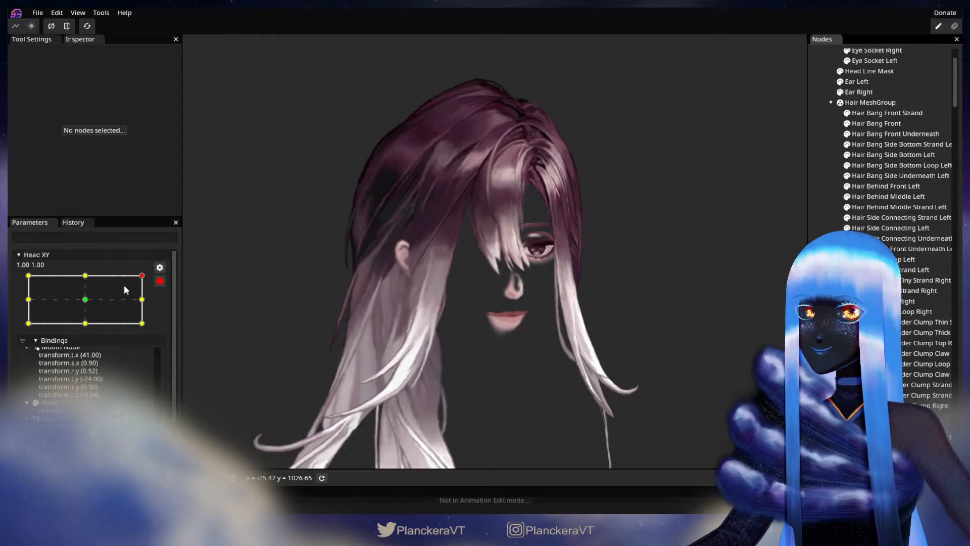
{"action": "left_click", "coordinate": [160, 281]}
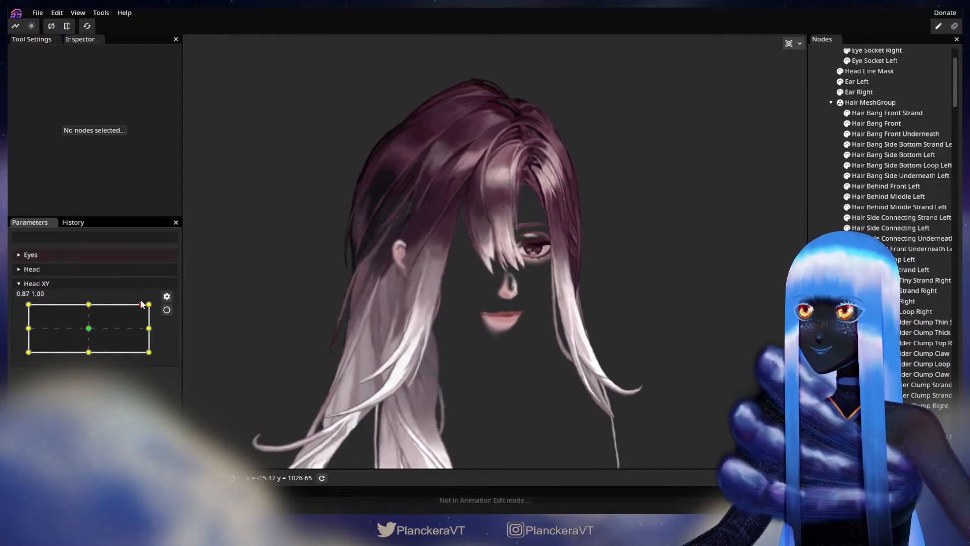
{"action": "left_click_drag", "start_coordinate": [141, 299], "coordinate": [29, 297]}
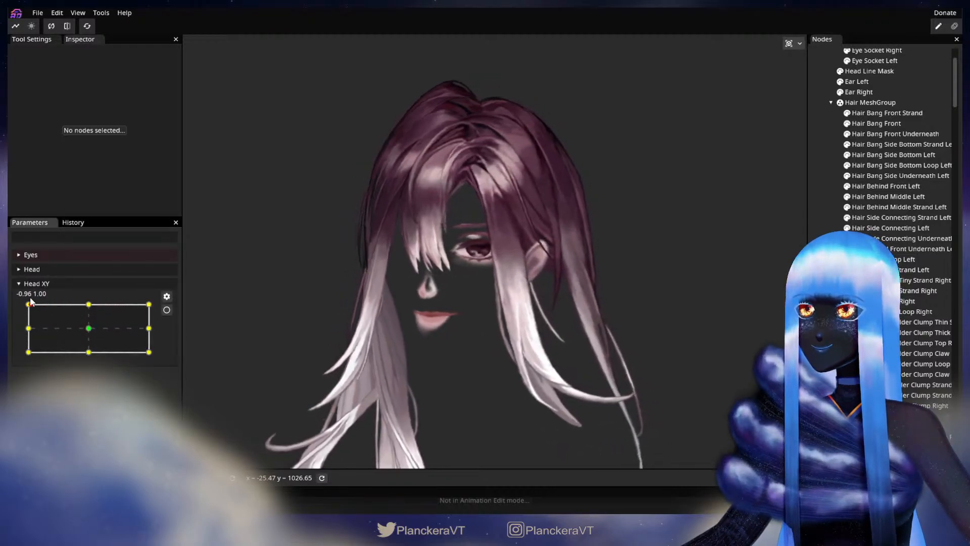
Step: Sweep Head XY through its lower range and back to -1.00, 1.00, checking the tips of the front bangs
{"action": "left_click_drag", "start_coordinate": [15, 339], "coordinate": [86, 368]}
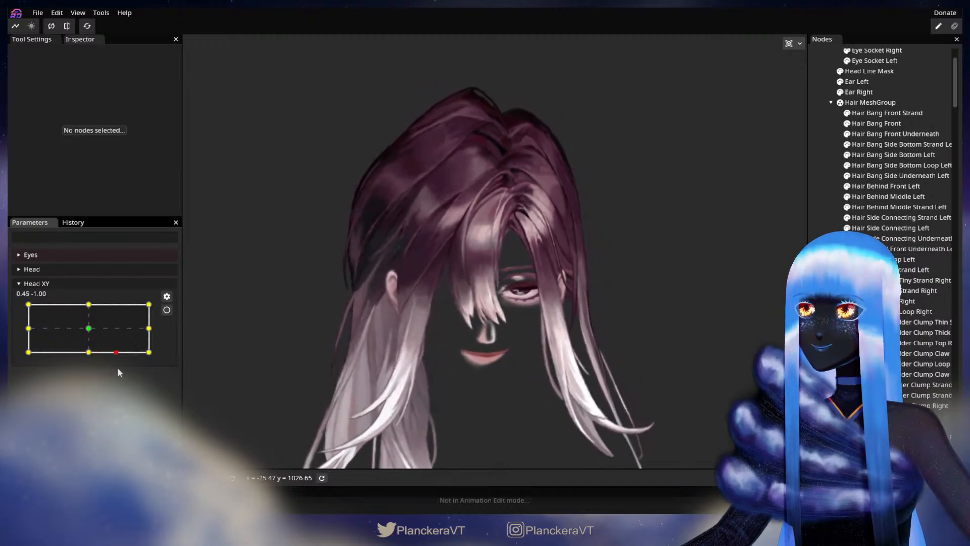
{"action": "left_click_drag", "start_coordinate": [155, 372], "coordinate": [23, 312]}
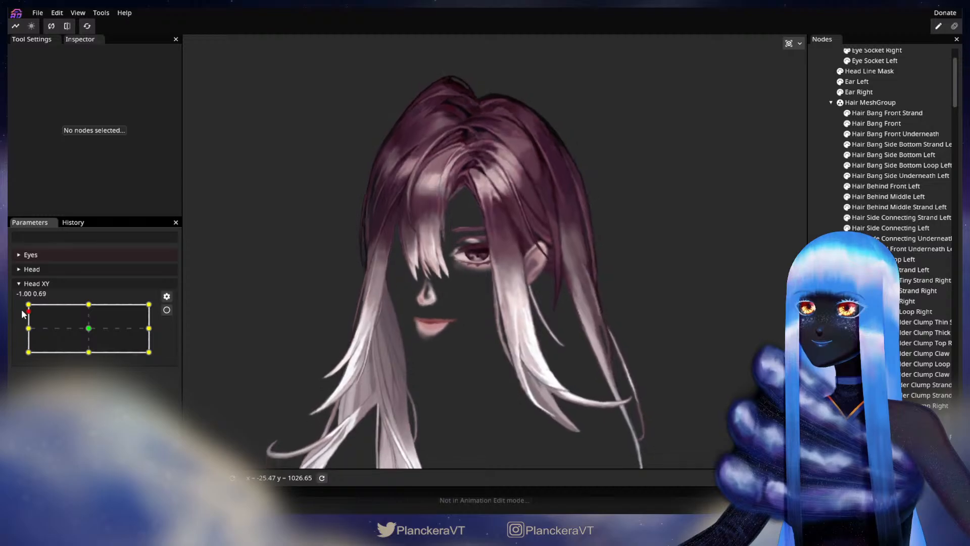
{"action": "scroll", "coordinate": [398, 311], "scroll_direction": "up", "scroll_amount": 2}
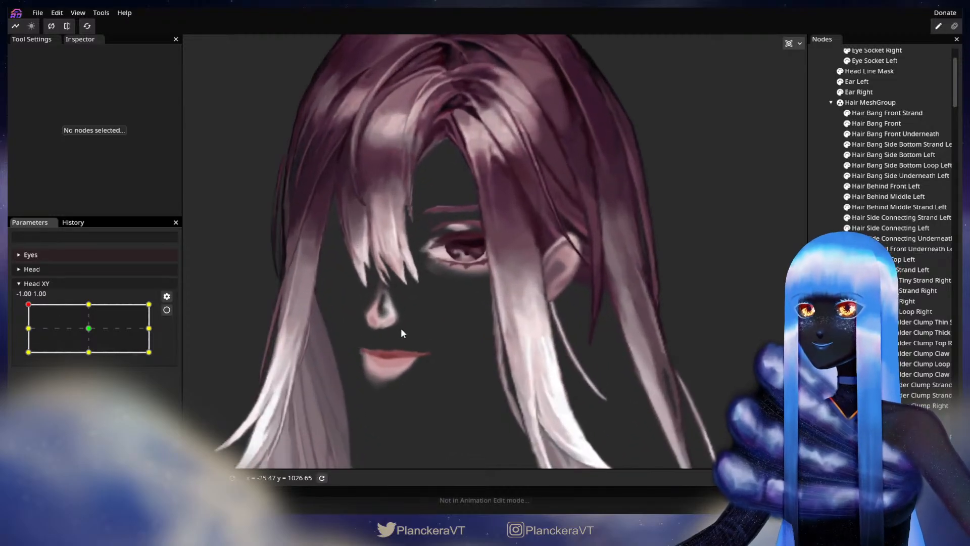
{"action": "left_click_drag", "start_coordinate": [401, 329], "coordinate": [520, 336]}
{"action": "scroll", "coordinate": [528, 318], "scroll_direction": "up", "scroll_amount": 2}
{"action": "scroll", "coordinate": [538, 304], "scroll_direction": "up", "scroll_amount": 1}
{"action": "left_click_drag", "start_coordinate": [577, 283], "coordinate": [619, 326]}
{"action": "scroll", "coordinate": [557, 299], "scroll_direction": "up", "scroll_amount": 1}
{"action": "left_click_drag", "start_coordinate": [558, 299], "coordinate": [448, 263]}
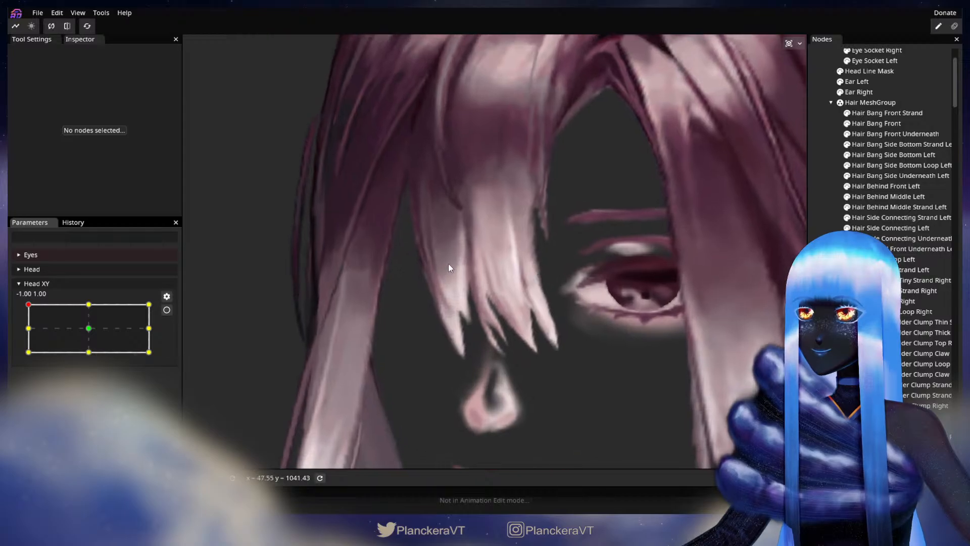
Step: Record at Head XY -1.00, 1.00 and adjust vertices in the leftmost lock of Hair Bang Front near its tip, then deselect the mesh
{"action": "mouse_move", "coordinate": [26, 305]}
{"action": "left_mouse_down"}
{"action": "mouse_move", "coordinate": [18, 334]}
{"action": "mouse_move", "coordinate": [18, 305]}
{"action": "left_mouse_up"}
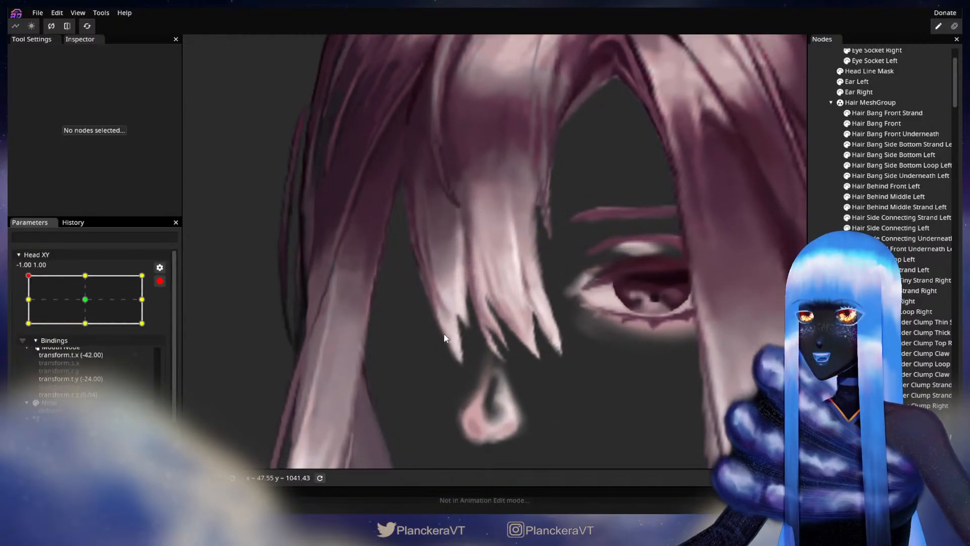
{"action": "left_click_drag", "start_coordinate": [504, 375], "coordinate": [515, 310]}
{"action": "scroll", "coordinate": [536, 301], "scroll_direction": "up", "scroll_amount": 3}
{"action": "left_click", "coordinate": [898, 122]}
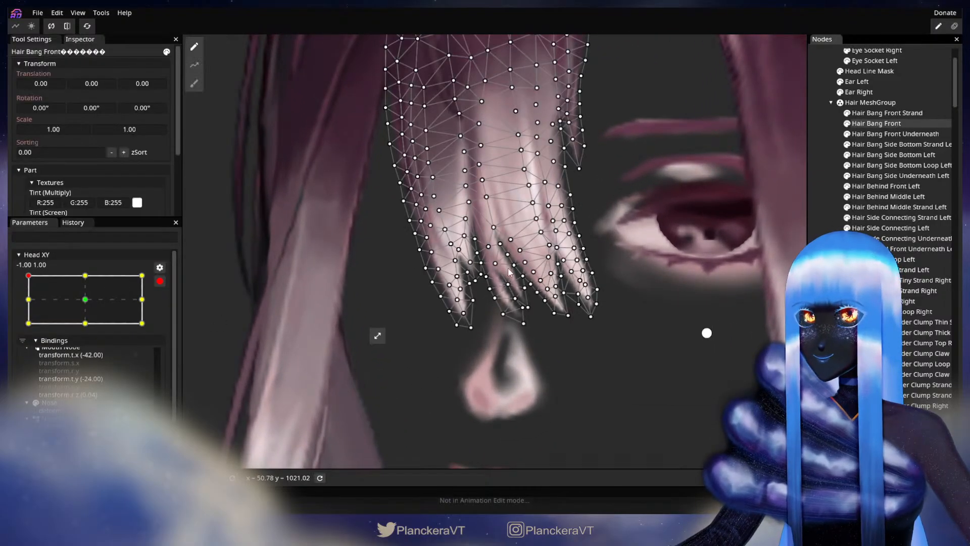
{"action": "scroll", "coordinate": [407, 293], "scroll_direction": "up", "scroll_amount": 1}
{"action": "left_click_drag", "start_coordinate": [407, 293], "coordinate": [475, 301]}
{"action": "scroll", "coordinate": [476, 301], "scroll_direction": "up", "scroll_amount": 1}
{"action": "left_click", "coordinate": [499, 283]}
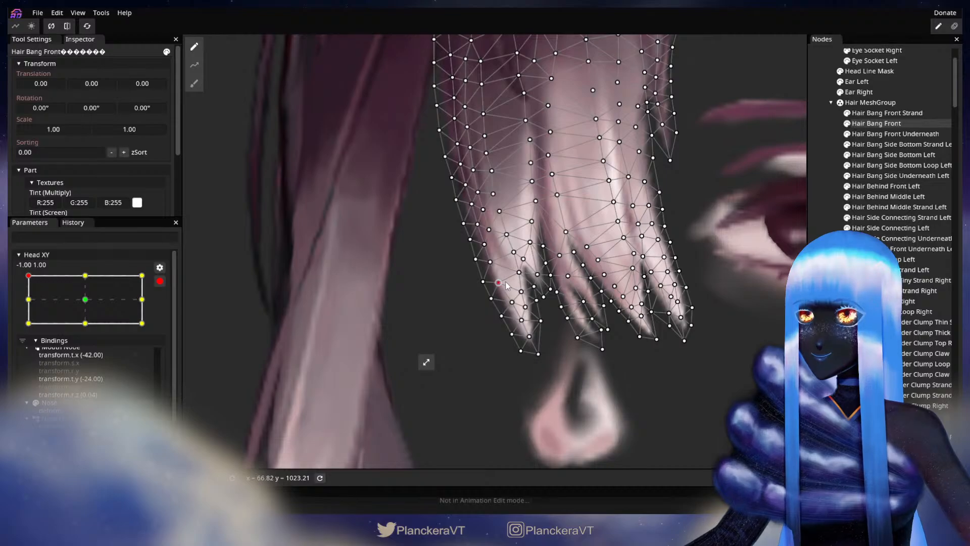
{"action": "left_click_drag", "start_coordinate": [554, 285], "coordinate": [478, 316]}
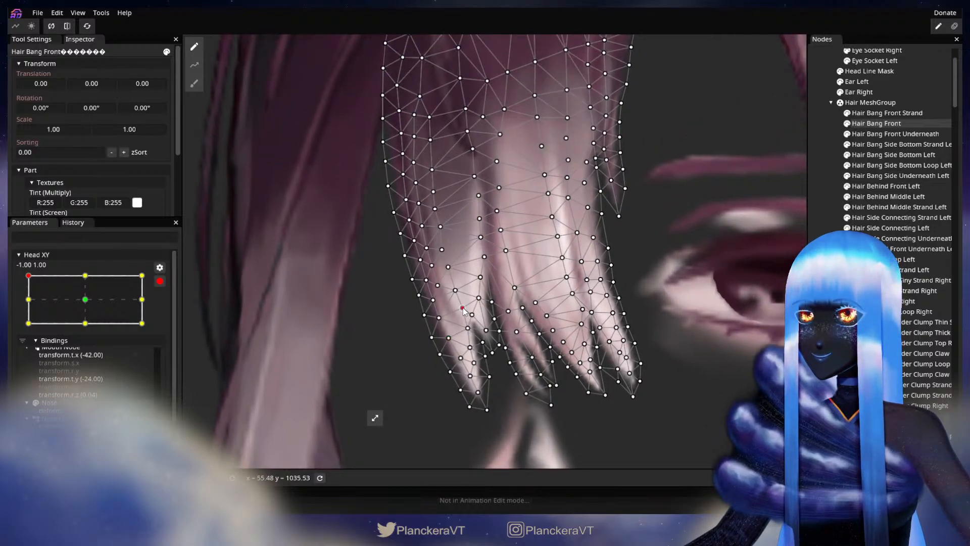
{"action": "scroll", "coordinate": [694, 260], "scroll_direction": "down", "scroll_amount": 1}
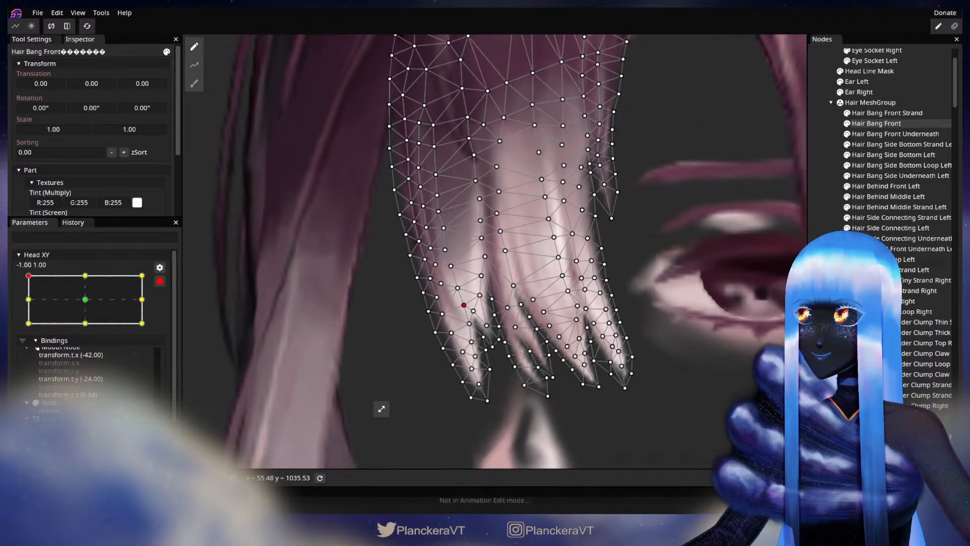
{"action": "left_click", "coordinate": [828, 283]}
{"action": "scroll", "coordinate": [526, 332], "scroll_direction": "down", "scroll_amount": 3}
{"action": "left_click_drag", "start_coordinate": [488, 320], "coordinate": [450, 338]}
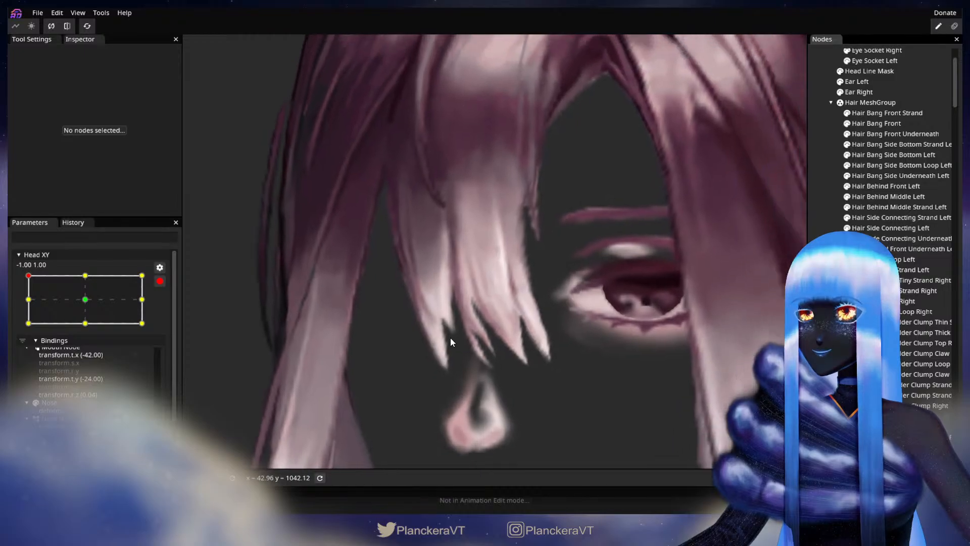
Step: Turn recording off and move Head XY up and down between -1.00, 1.00 and -1.00, -1.00, checking how the bangs follow
{"action": "scroll", "coordinate": [450, 337], "scroll_direction": "down", "scroll_amount": 1}
{"action": "left_click", "coordinate": [158, 284]}
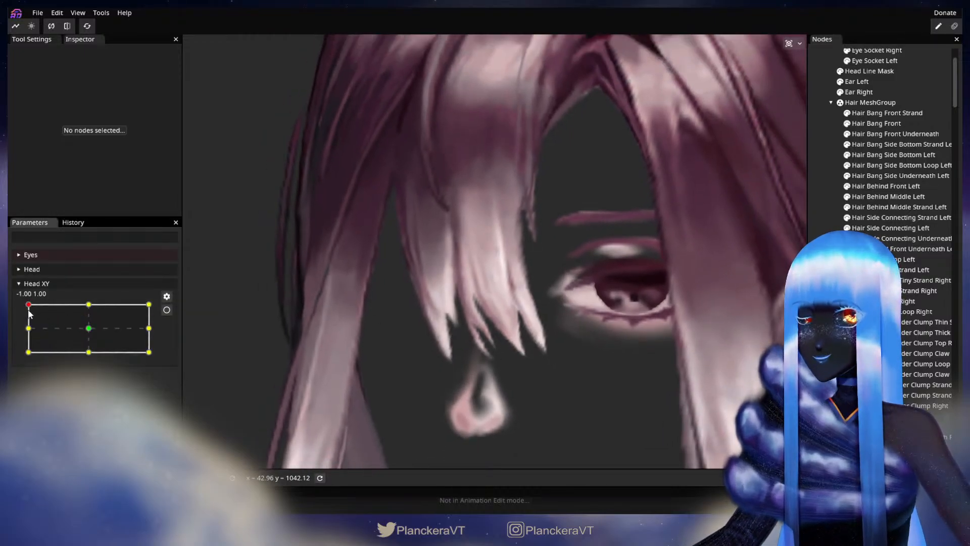
{"action": "left_click_drag", "start_coordinate": [28, 305], "coordinate": [23, 349]}
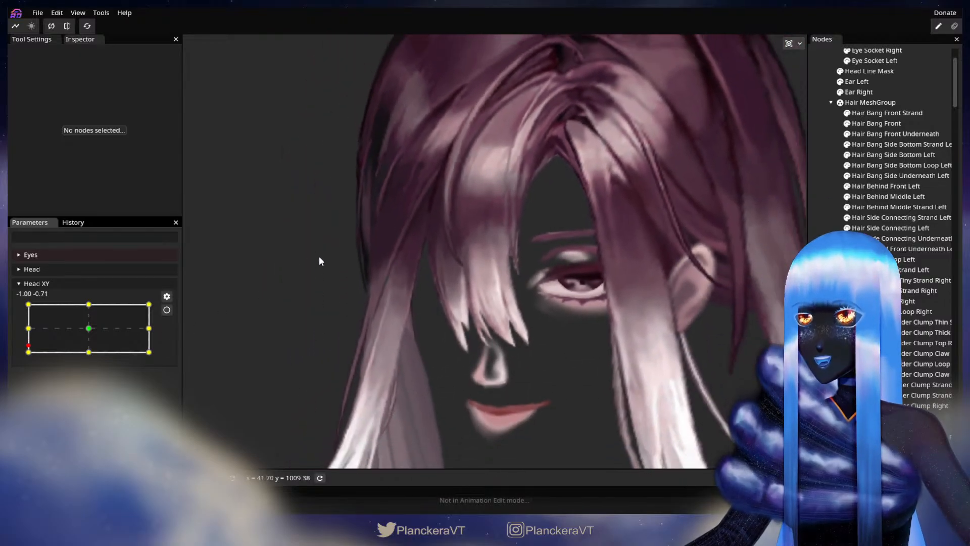
{"action": "left_click_drag", "start_coordinate": [29, 345], "coordinate": [23, 308]}
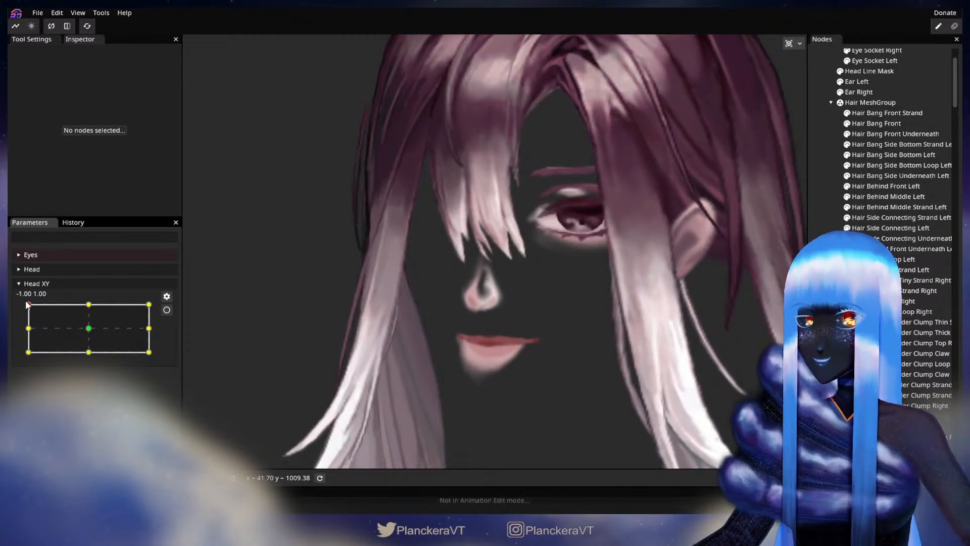
{"action": "left_click_drag", "start_coordinate": [26, 302], "coordinate": [20, 351]}
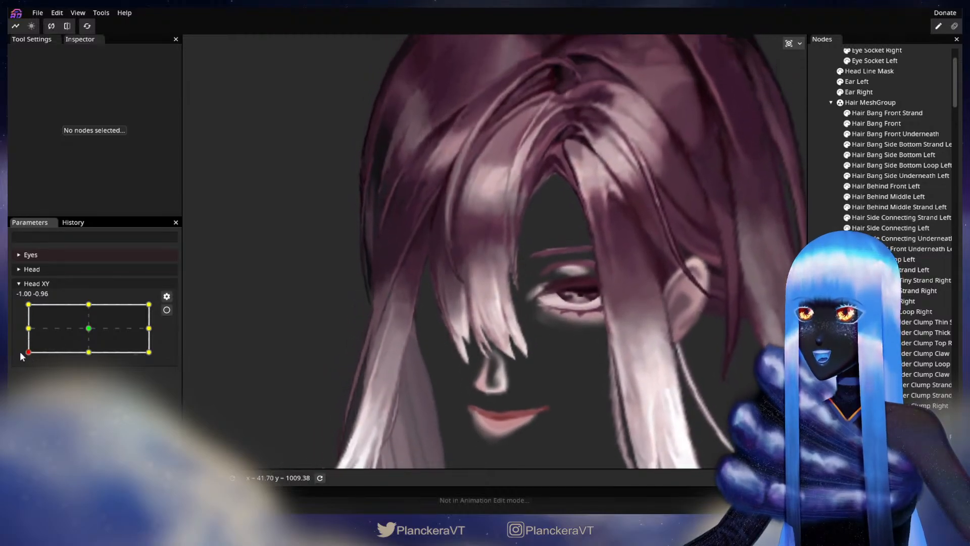
Step: Record at Head XY -1.00, -1.00 and adjust vertices along the inner edge of Hair Bang Front's leftmost lock, then deselect it and stop recording
{"action": "left_click", "coordinate": [167, 310]}
{"action": "scroll", "coordinate": [402, 337], "scroll_direction": "up", "scroll_amount": 12}
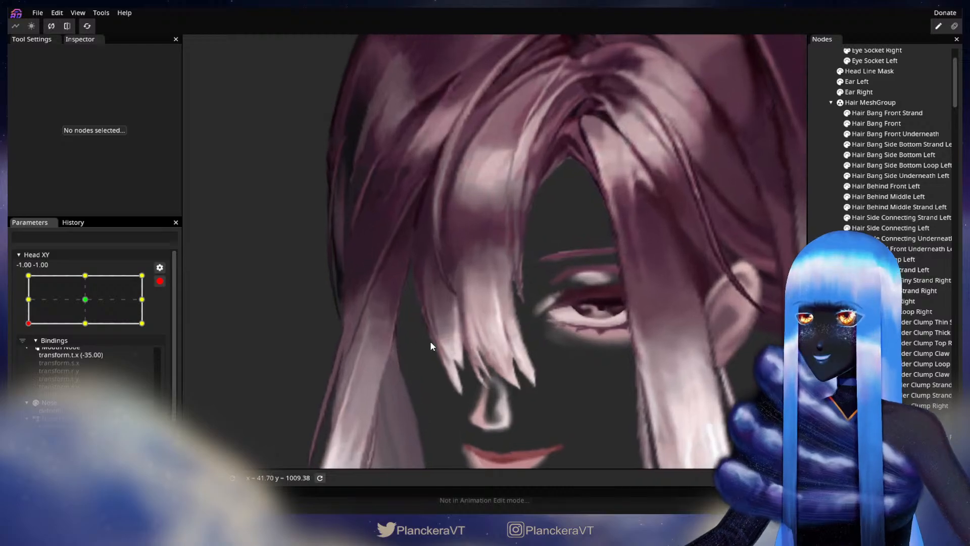
{"action": "scroll", "coordinate": [473, 347], "scroll_direction": "up", "scroll_amount": 6}
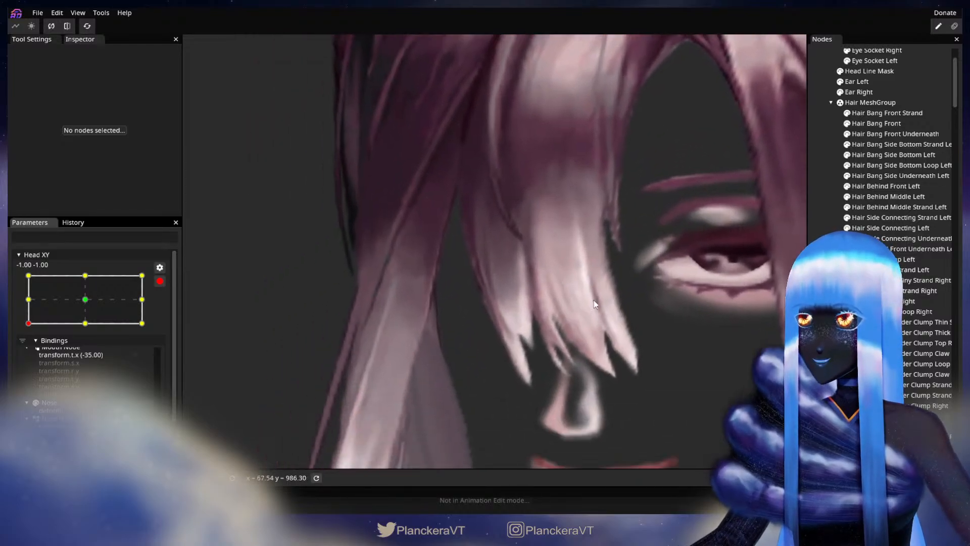
{"action": "left_click", "coordinate": [877, 123]}
{"action": "scroll", "coordinate": [546, 329], "scroll_direction": "down", "scroll_amount": 2}
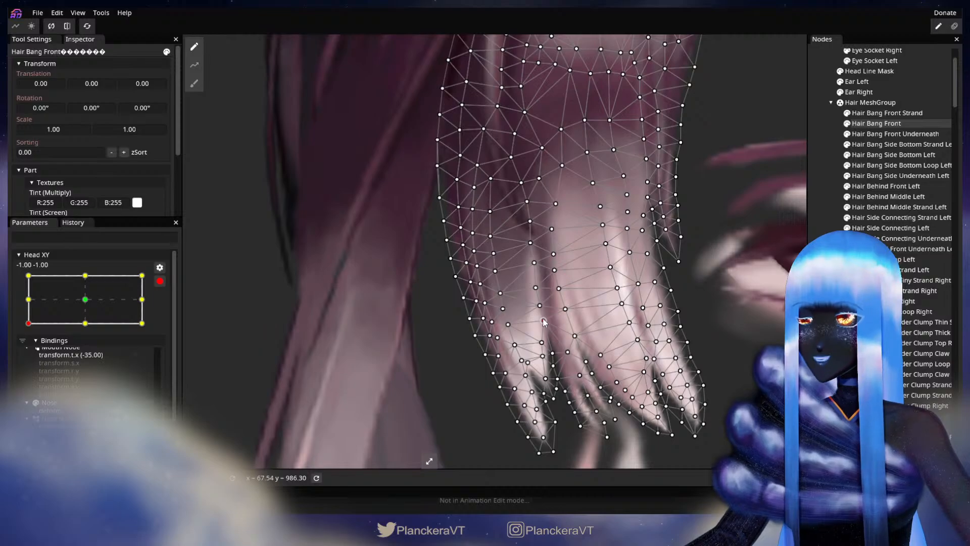
{"action": "left_click", "coordinate": [539, 305]}
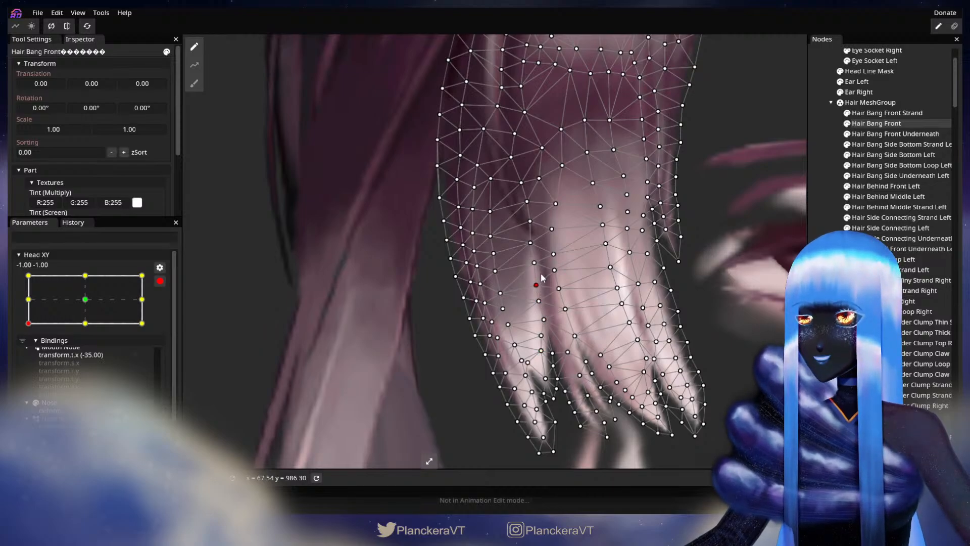
{"action": "left_click", "coordinate": [829, 344]}
{"action": "scroll", "coordinate": [606, 341], "scroll_direction": "down", "scroll_amount": 2}
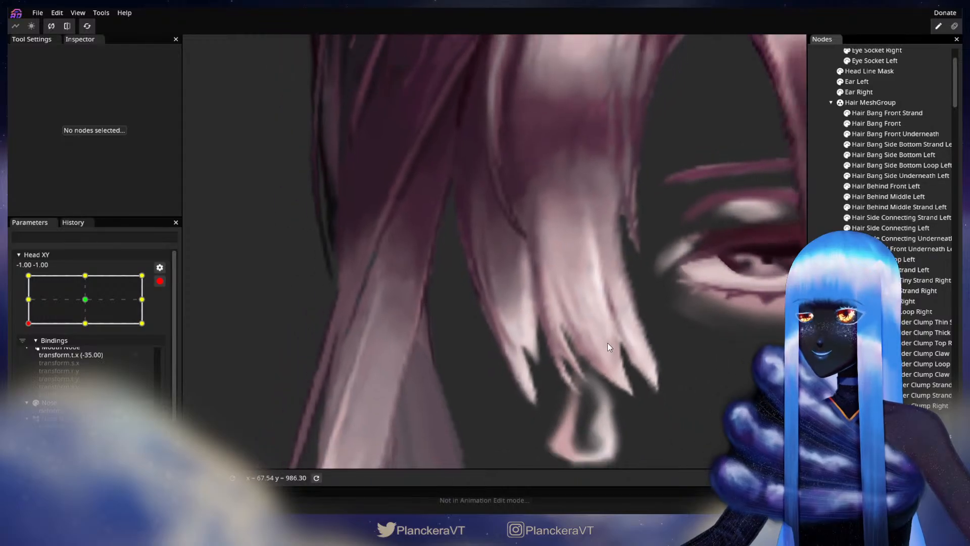
{"action": "scroll", "coordinate": [607, 343], "scroll_direction": "down", "scroll_amount": 4}
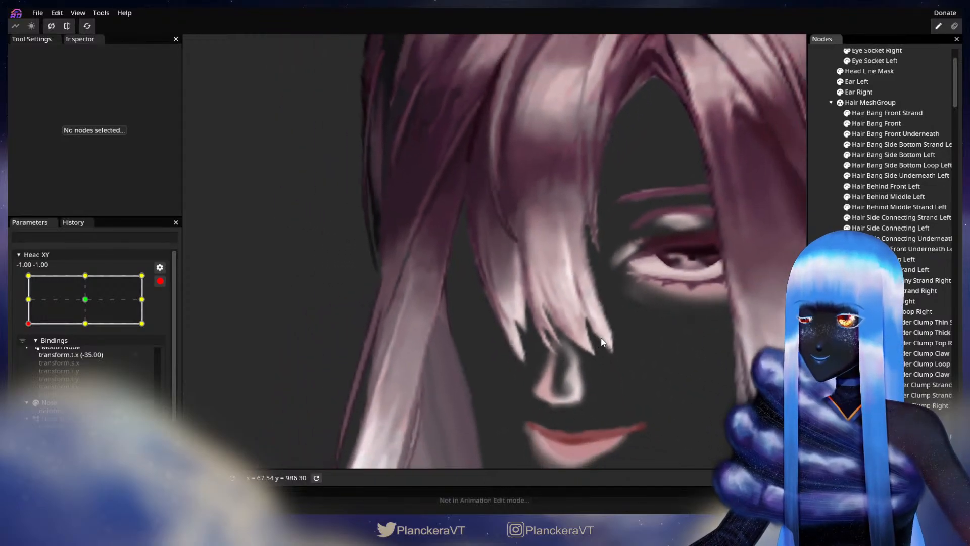
{"action": "left_click_drag", "start_coordinate": [592, 344], "coordinate": [536, 389]}
{"action": "scroll", "coordinate": [533, 360], "scroll_direction": "down", "scroll_amount": 2}
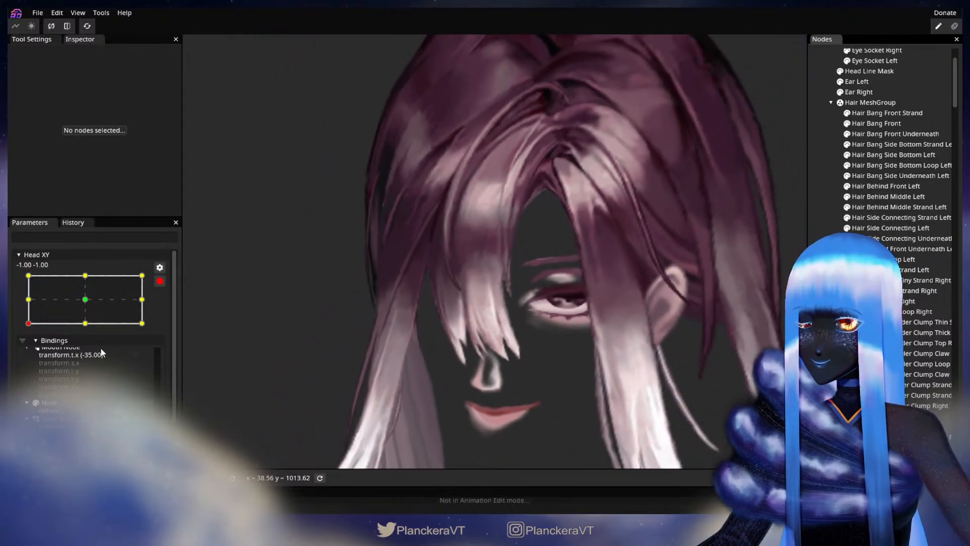
{"action": "left_click", "coordinate": [160, 281]}
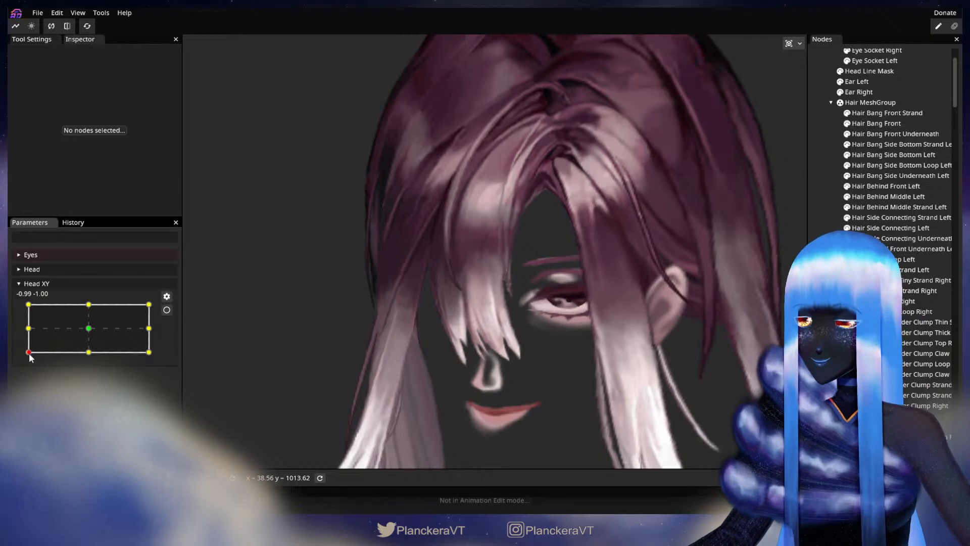
{"action": "mouse_move", "coordinate": [30, 355]}
{"action": "left_mouse_down"}
{"action": "mouse_move", "coordinate": [27, 327]}
{"action": "mouse_move", "coordinate": [24, 356]}
{"action": "left_mouse_up"}
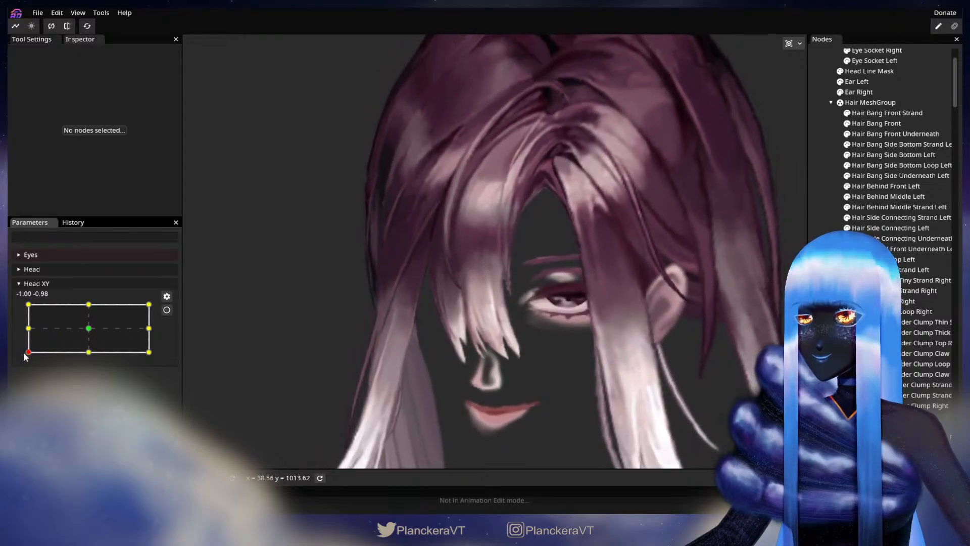
Step: Record again at Head XY -1.00, -1.00 and refine vertices just above the split in Hair Bang Front's leftmost tip, then deselect and stop recording
{"action": "left_click", "coordinate": [166, 311]}
{"action": "scroll", "coordinate": [429, 362], "scroll_direction": "up", "scroll_amount": 3}
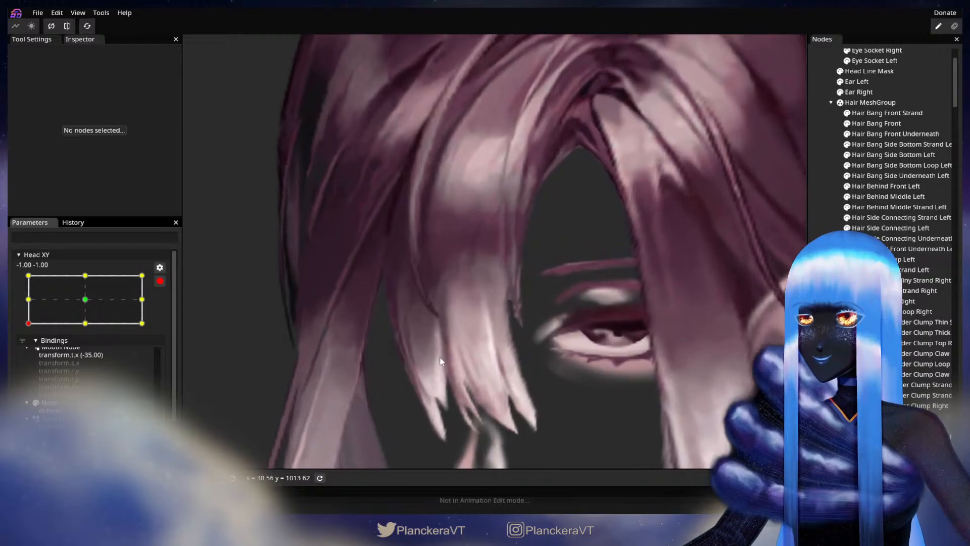
{"action": "scroll", "coordinate": [441, 359], "scroll_direction": "up", "scroll_amount": 2}
{"action": "left_click_drag", "start_coordinate": [485, 373], "coordinate": [580, 323]}
{"action": "scroll", "coordinate": [554, 304], "scroll_direction": "up", "scroll_amount": 3}
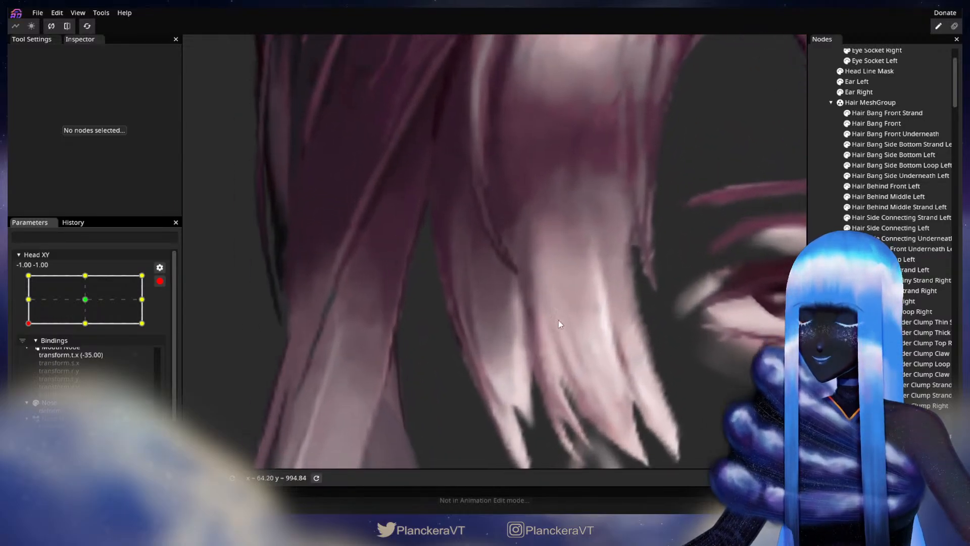
{"action": "left_click_drag", "start_coordinate": [596, 361], "coordinate": [592, 268]}
{"action": "left_click", "coordinate": [895, 125]}
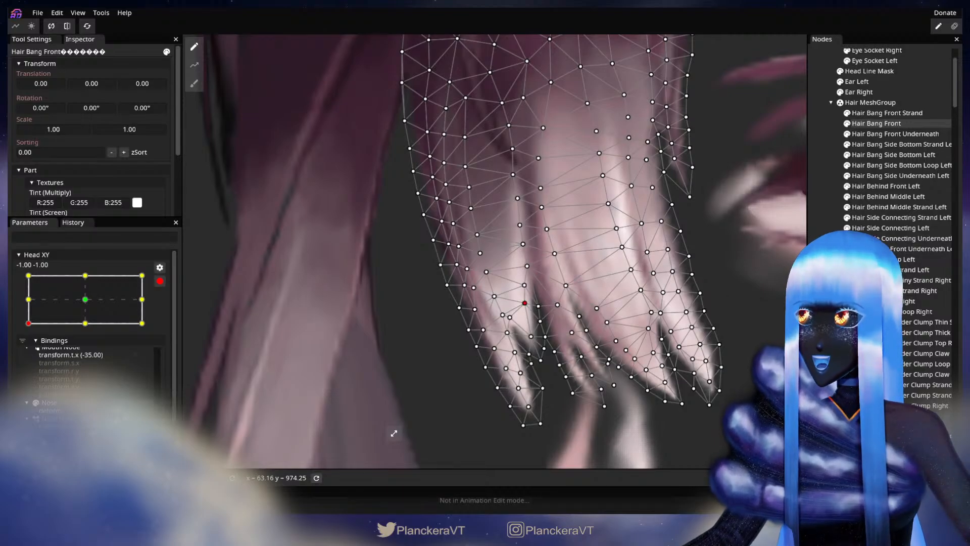
{"action": "left_click", "coordinate": [394, 433]}
{"action": "scroll", "coordinate": [652, 308], "scroll_direction": "down", "scroll_amount": 4}
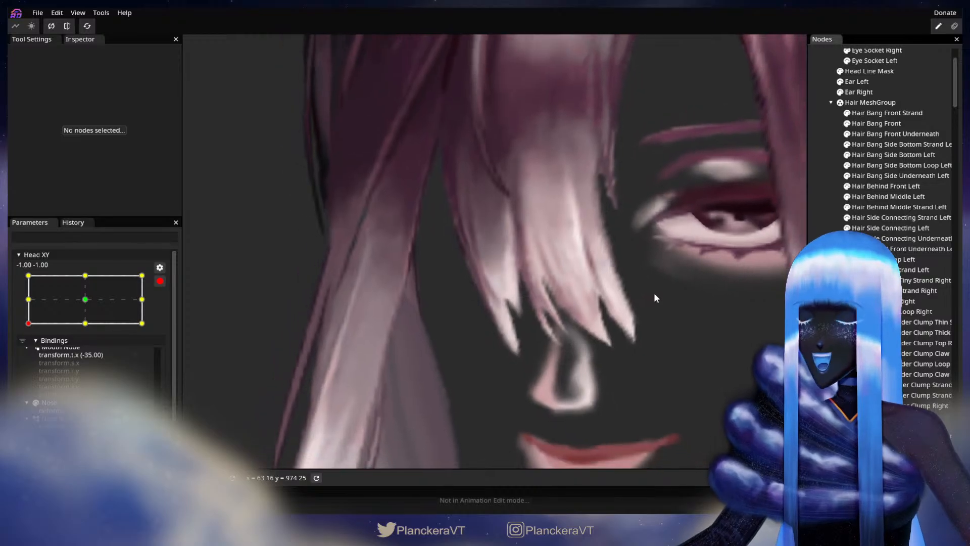
{"action": "scroll", "coordinate": [657, 288], "scroll_direction": "down", "scroll_amount": 5}
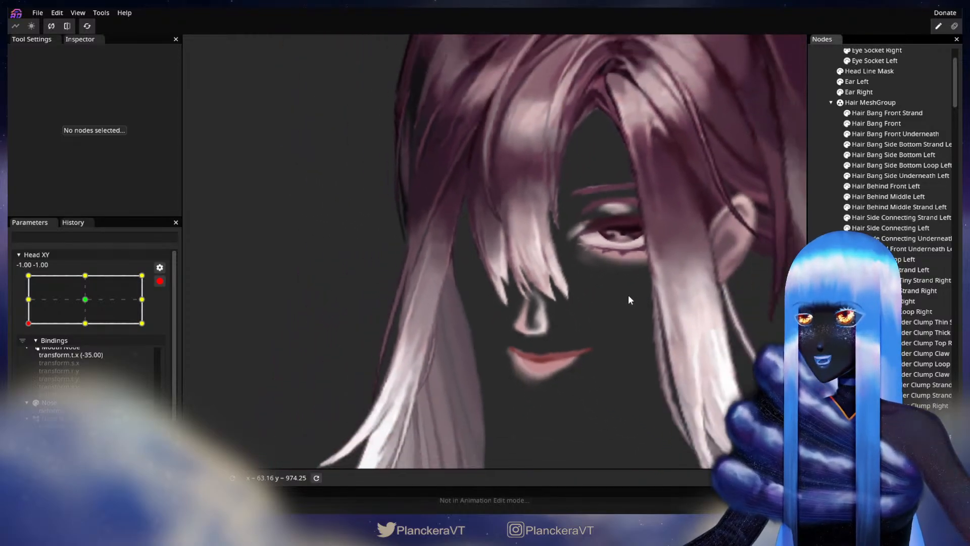
{"action": "scroll", "coordinate": [629, 296], "scroll_direction": "down", "scroll_amount": 2}
{"action": "left_click_drag", "start_coordinate": [590, 290], "coordinate": [564, 313]}
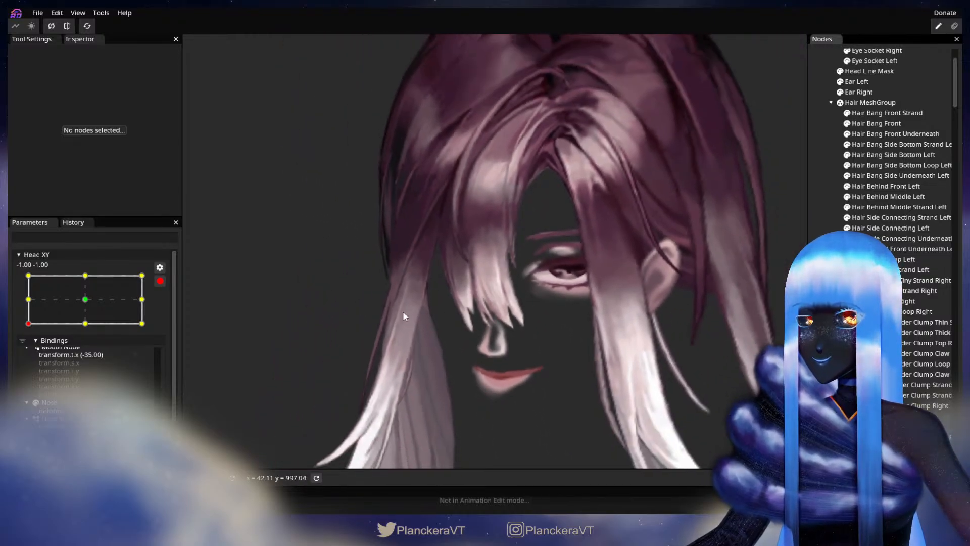
{"action": "left_click_drag", "start_coordinate": [404, 316], "coordinate": [343, 336]}
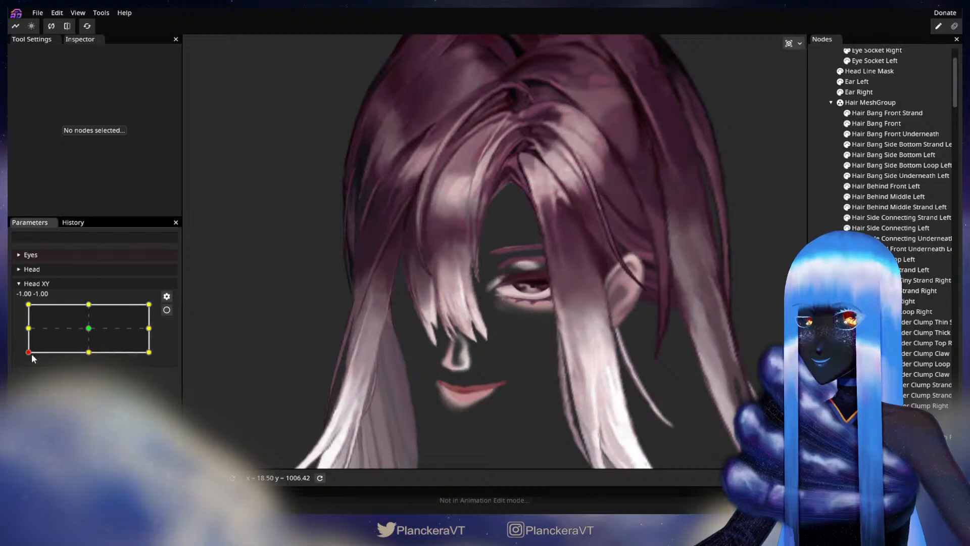
{"action": "left_click_drag", "start_coordinate": [31, 353], "coordinate": [11, 355]}
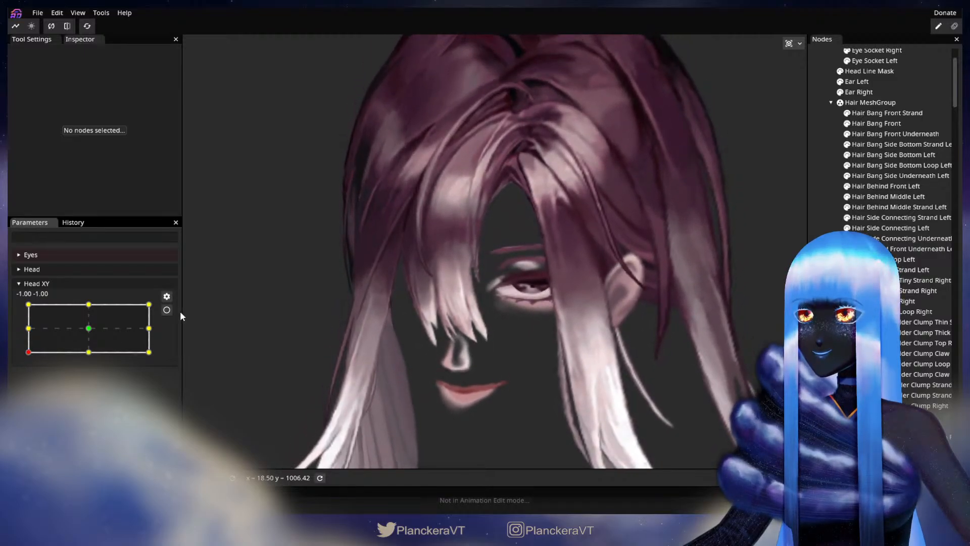
Step: Record at Head XY -1.00, -1.00 and nudge a vertex beside the split in Hair Bang Front's leftmost lock, then deselect and stop recording
{"action": "left_click", "coordinate": [166, 310]}
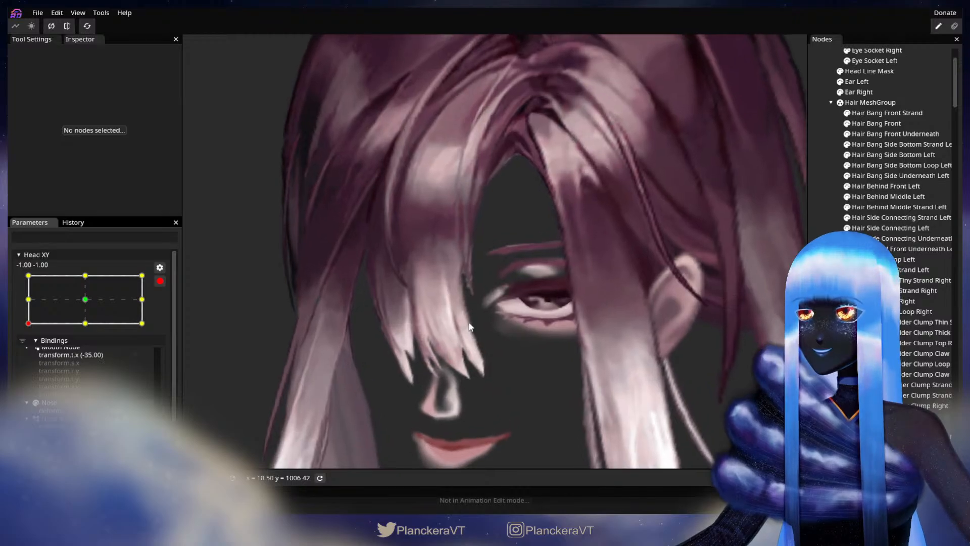
{"action": "scroll", "coordinate": [630, 297], "scroll_direction": "up", "scroll_amount": 2}
{"action": "scroll", "coordinate": [631, 296], "scroll_direction": "up", "scroll_amount": 3}
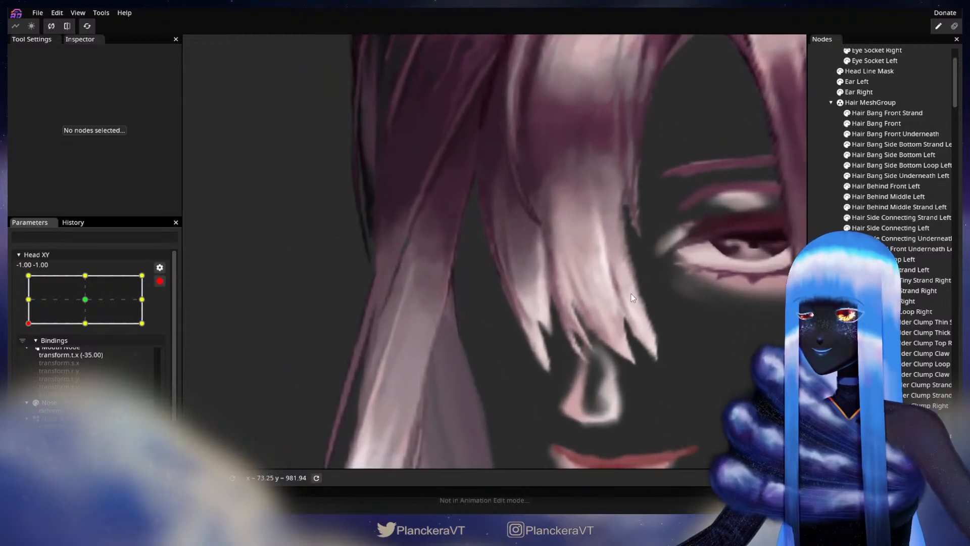
{"action": "left_click_drag", "start_coordinate": [632, 293], "coordinate": [592, 268]}
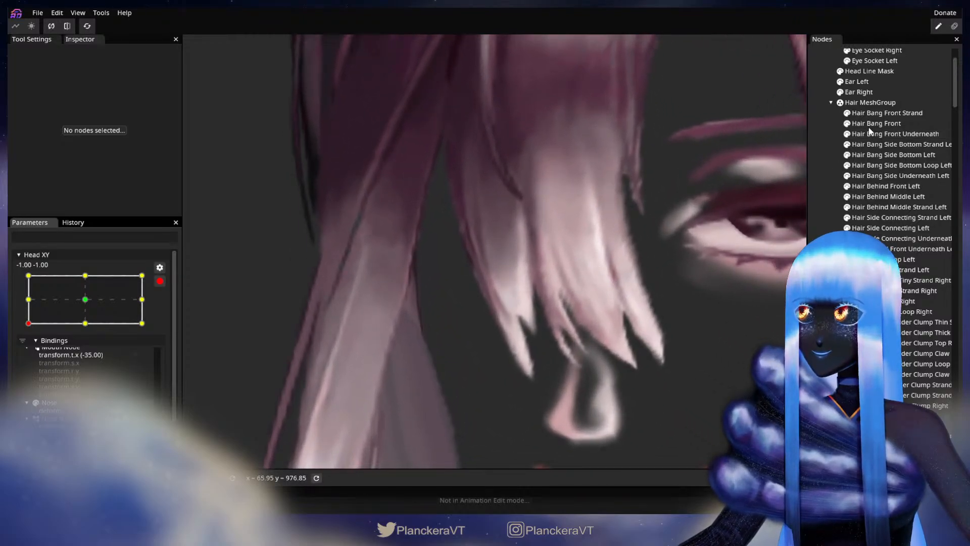
{"action": "scroll", "coordinate": [534, 333], "scroll_direction": "up", "scroll_amount": 1}
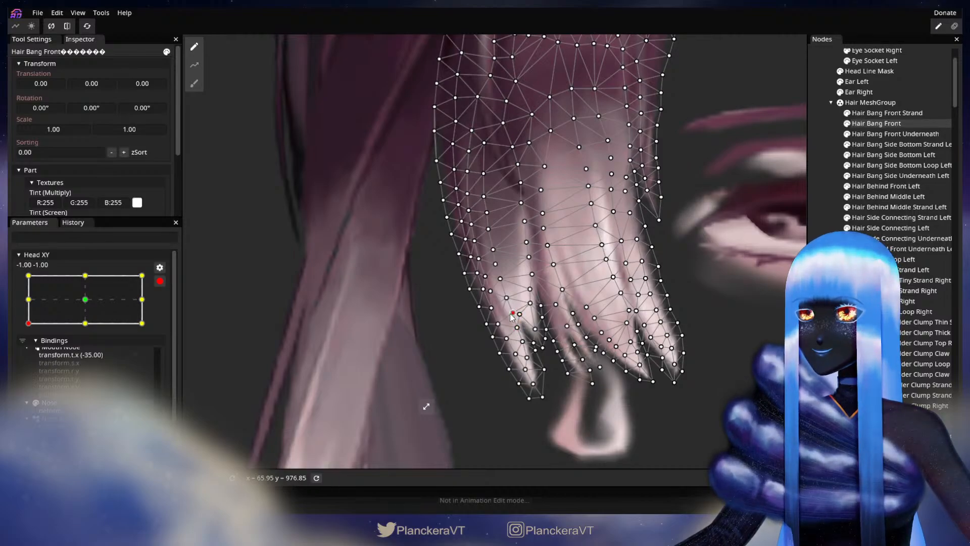
{"action": "left_click_drag", "start_coordinate": [535, 283], "coordinate": [543, 327]}
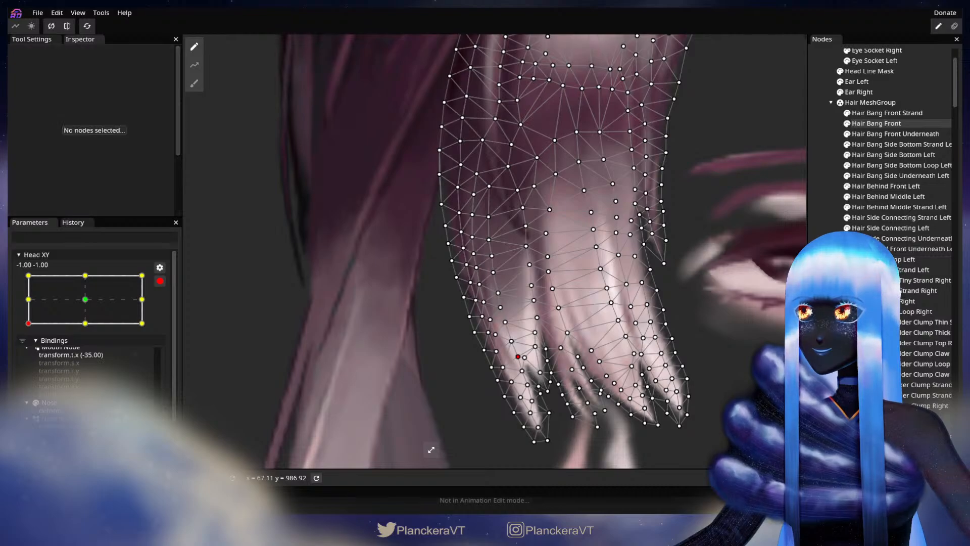
{"action": "left_click", "coordinate": [669, 338]}
{"action": "scroll", "coordinate": [669, 338], "scroll_direction": "down", "scroll_amount": 1}
{"action": "scroll", "coordinate": [678, 325], "scroll_direction": "down", "scroll_amount": 3}
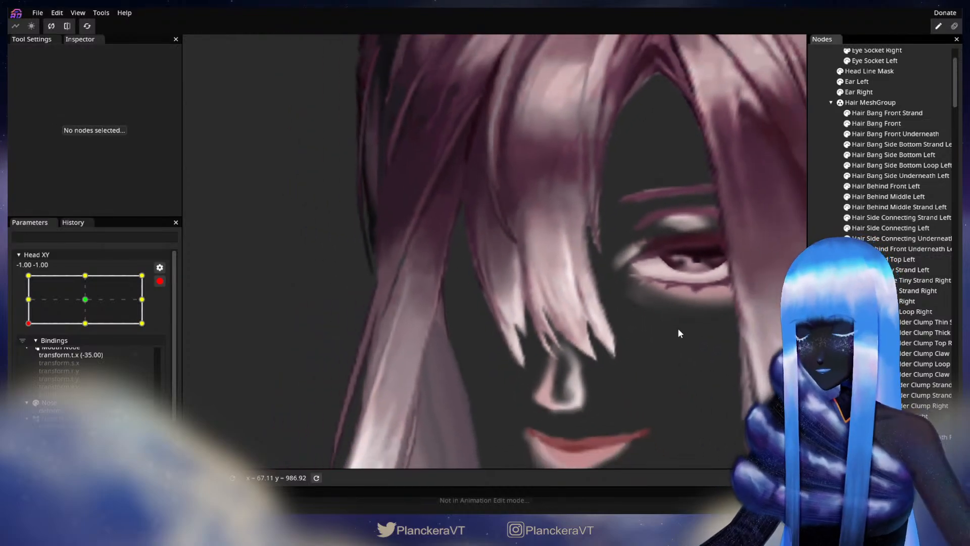
{"action": "scroll", "coordinate": [668, 309], "scroll_direction": "down", "scroll_amount": 2}
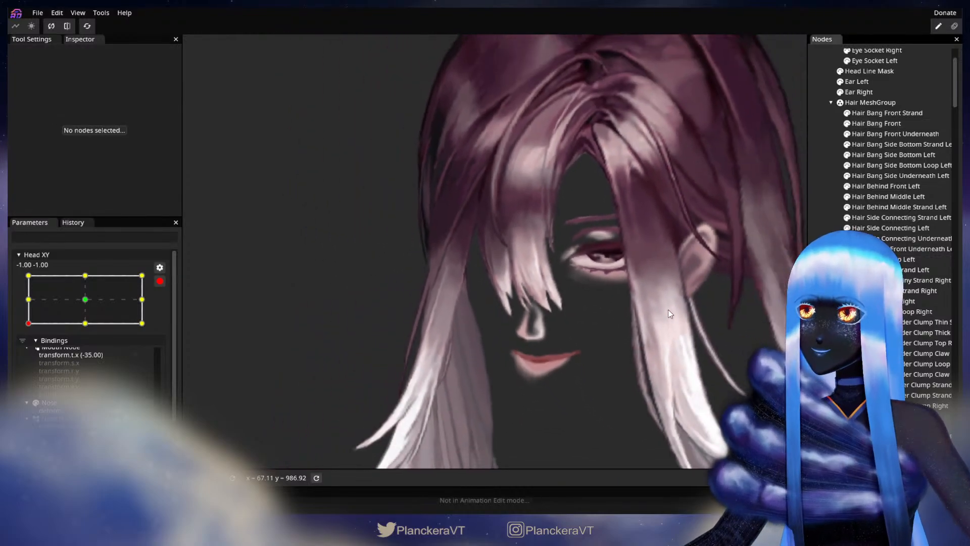
{"action": "scroll", "coordinate": [668, 309], "scroll_direction": "down", "scroll_amount": 2}
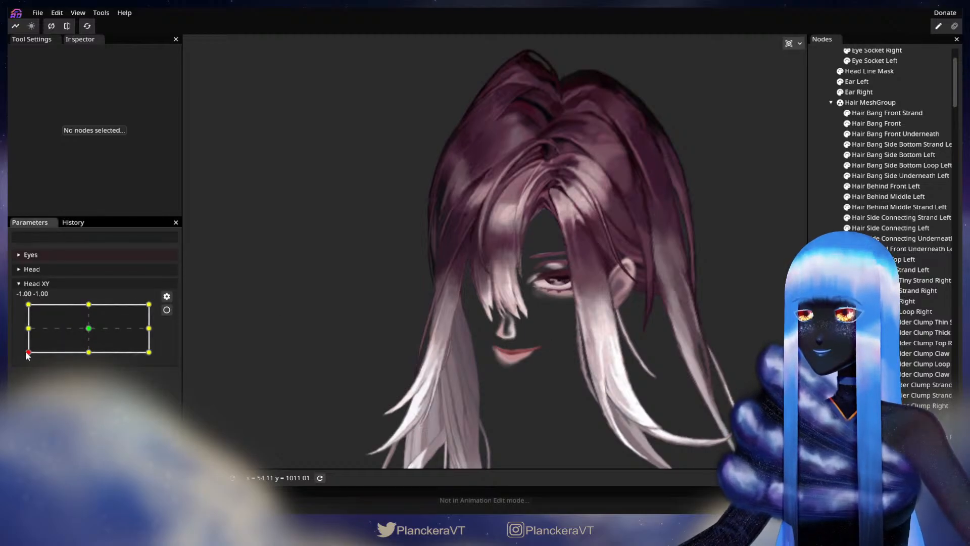
Step: Move Head XY to -1.00, 1.00, record, and adjust vertices along the outer edge of Hair Bang Front's leftmost lock, then deselect the mesh
{"action": "left_click_drag", "start_coordinate": [27, 354], "coordinate": [29, 308]}
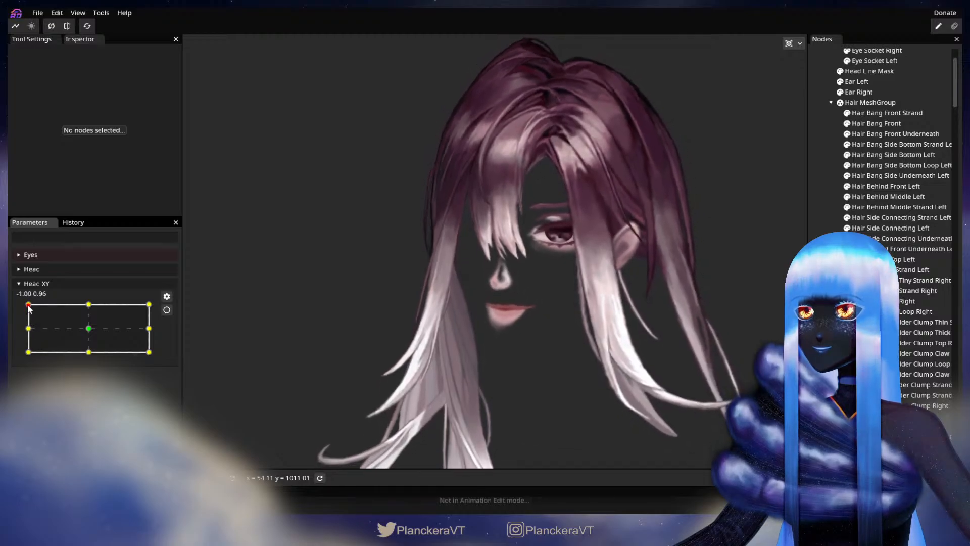
{"action": "left_click", "coordinate": [166, 310]}
{"action": "scroll", "coordinate": [487, 273], "scroll_direction": "up", "scroll_amount": 3}
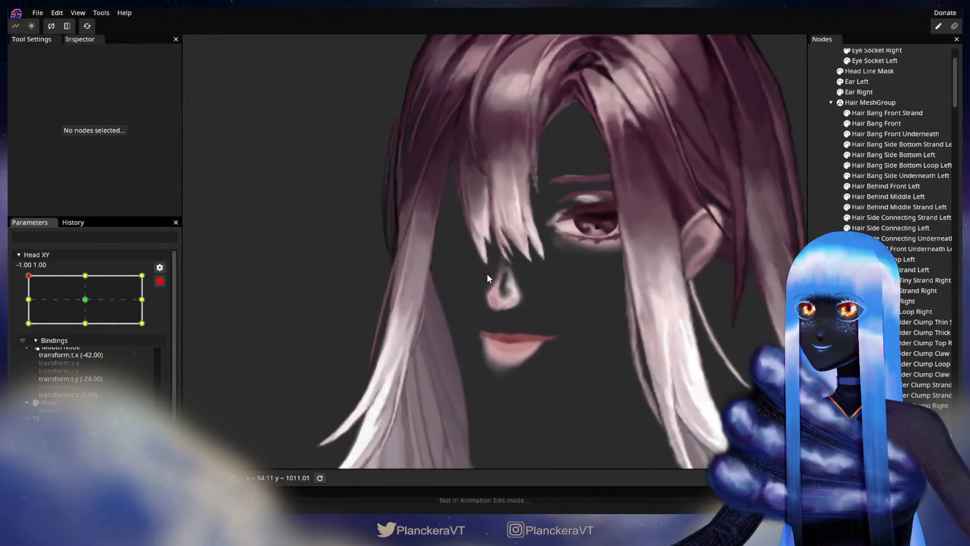
{"action": "scroll", "coordinate": [486, 273], "scroll_direction": "up", "scroll_amount": 5}
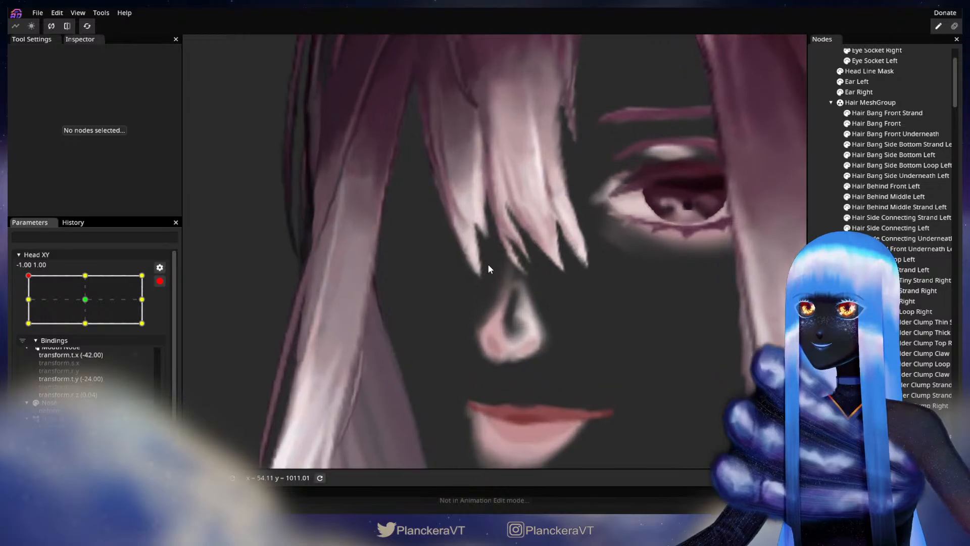
{"action": "scroll", "coordinate": [488, 268], "scroll_direction": "up", "scroll_amount": 4}
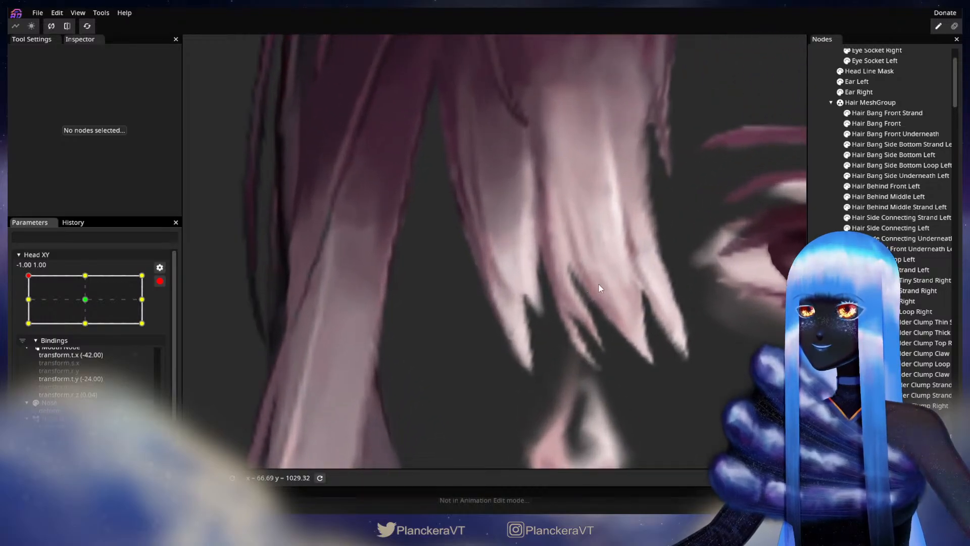
{"action": "scroll", "coordinate": [600, 288], "scroll_direction": "up", "scroll_amount": 2}
{"action": "left_click", "coordinate": [882, 123]}
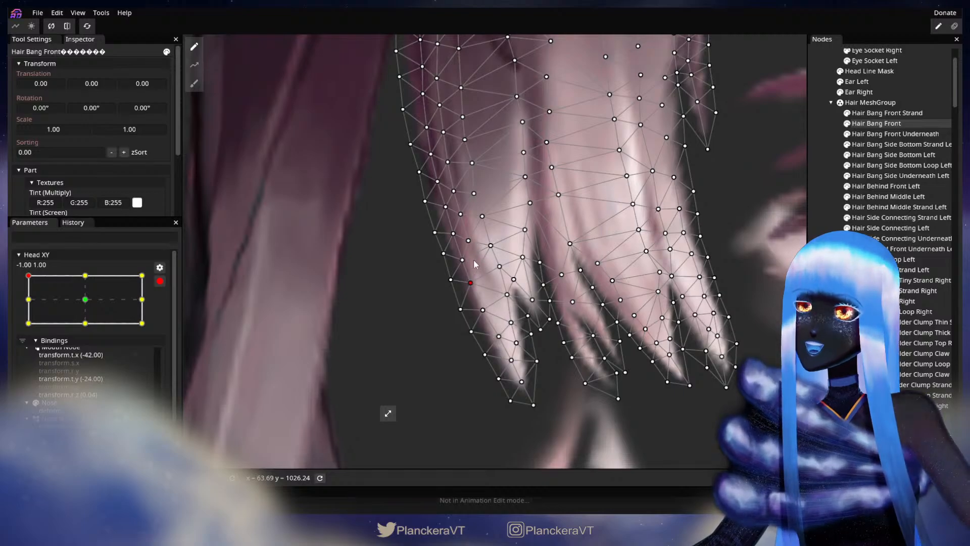
{"action": "left_click_drag", "start_coordinate": [461, 289], "coordinate": [444, 323]}
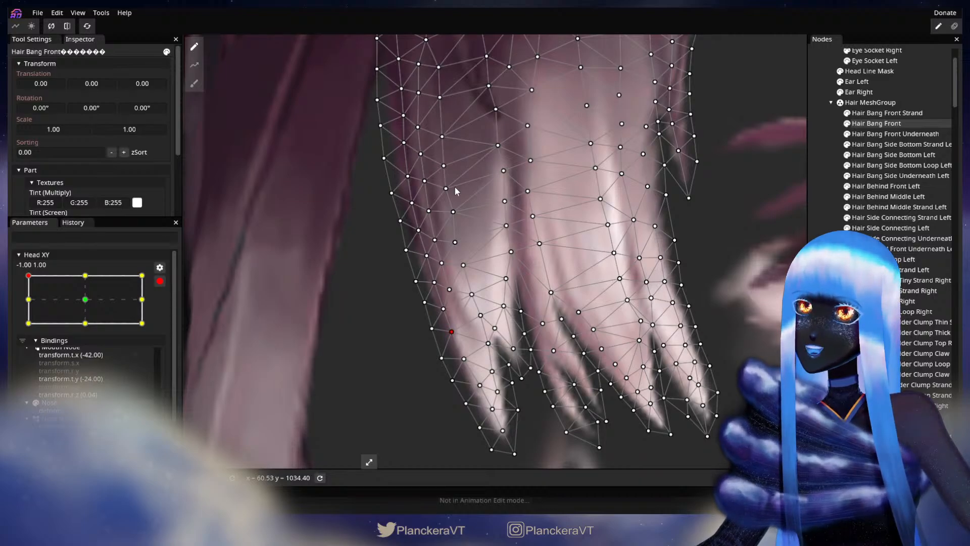
{"action": "left_click_drag", "start_coordinate": [443, 149], "coordinate": [356, 122]}
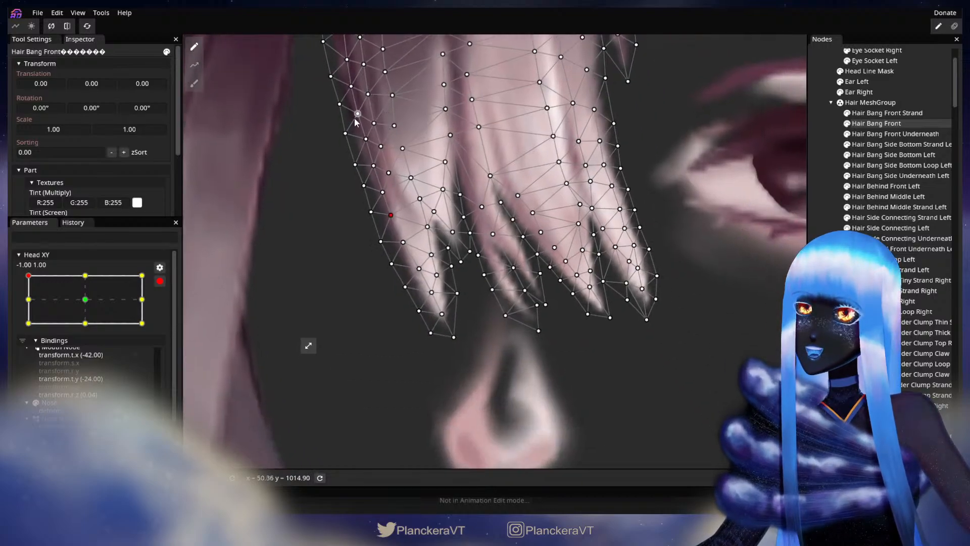
{"action": "scroll", "coordinate": [507, 189], "scroll_direction": "down", "scroll_amount": 2}
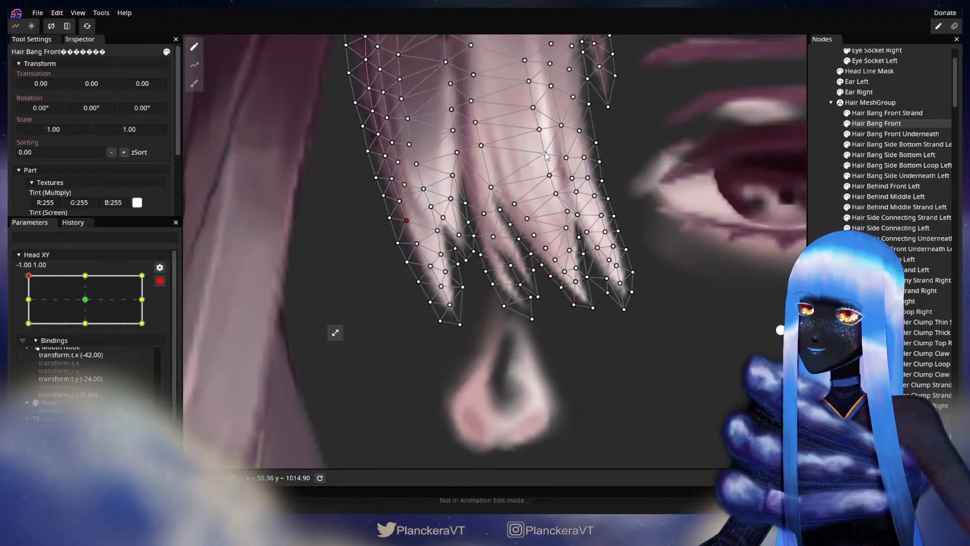
{"action": "left_click_drag", "start_coordinate": [530, 200], "coordinate": [545, 261]}
{"action": "scroll", "coordinate": [545, 263], "scroll_direction": "down", "scroll_amount": 1}
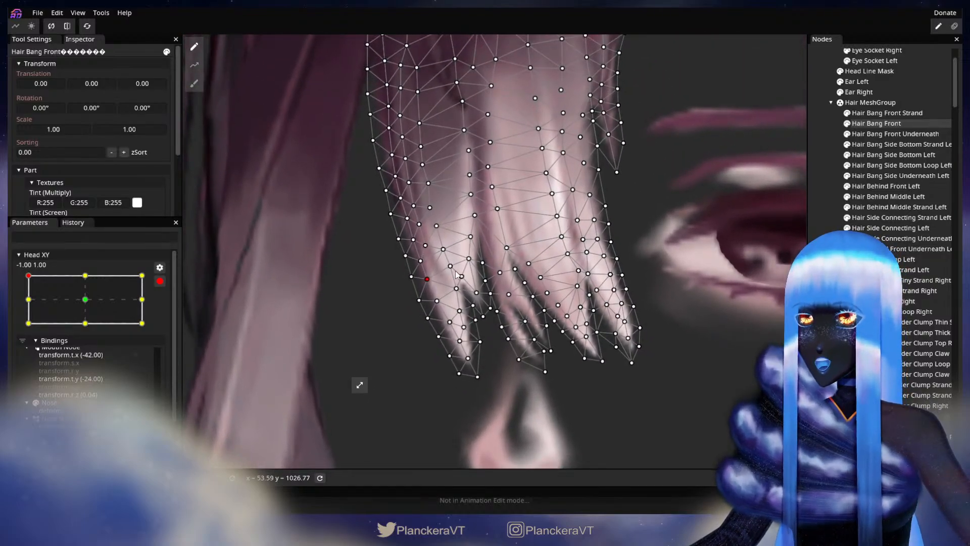
{"action": "left_click", "coordinate": [819, 303]}
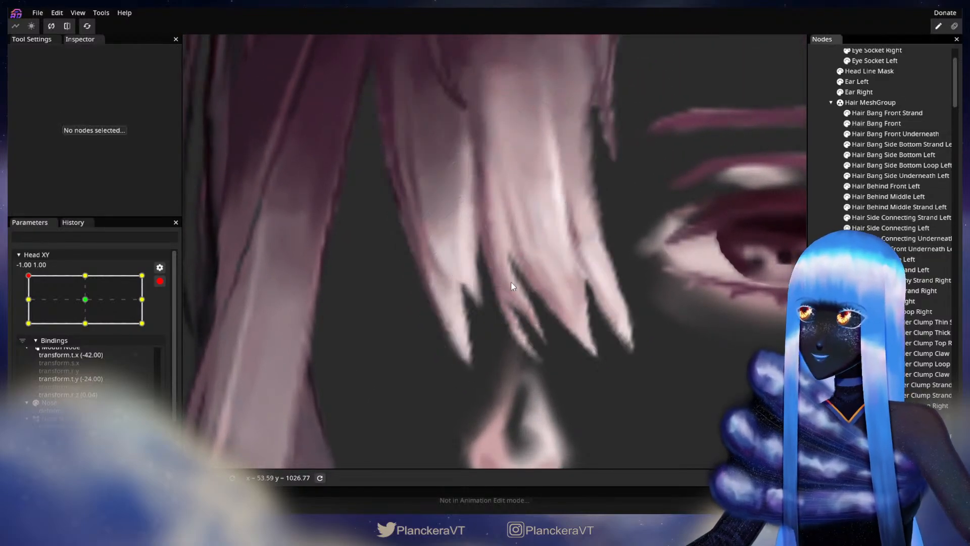
Step: Stop recording and move Head XY away from and back to -1.00, 1.00 to check how the leftmost lock follows
{"action": "scroll", "coordinate": [510, 284], "scroll_direction": "down", "scroll_amount": 3}
{"action": "scroll", "coordinate": [677, 319], "scroll_direction": "down", "scroll_amount": 4}
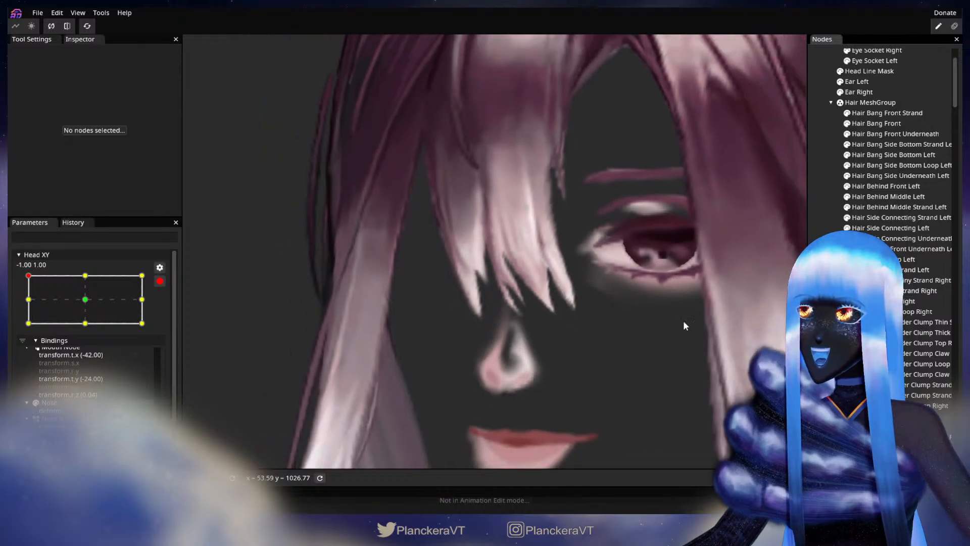
{"action": "scroll", "coordinate": [660, 321], "scroll_direction": "down", "scroll_amount": 1}
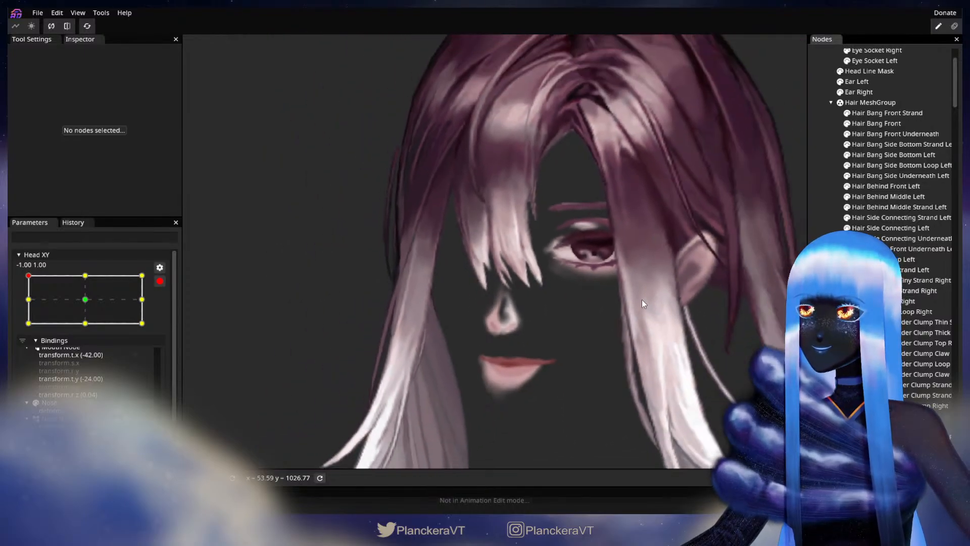
{"action": "left_click_drag", "start_coordinate": [606, 280], "coordinate": [600, 312]}
{"action": "left_click", "coordinate": [160, 281]}
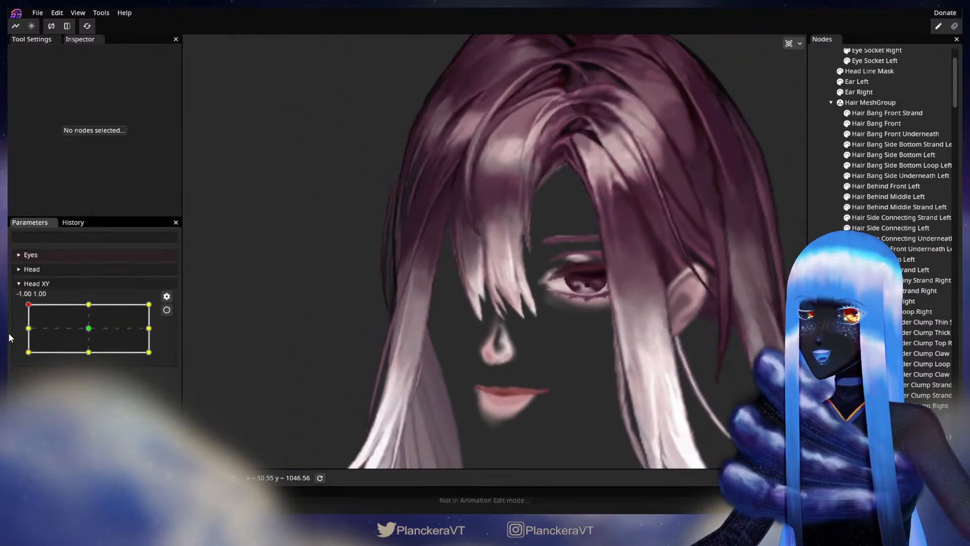
{"action": "mouse_move", "coordinate": [28, 305]}
{"action": "left_mouse_down"}
{"action": "mouse_move", "coordinate": [24, 326]}
{"action": "mouse_move", "coordinate": [28, 305]}
{"action": "left_mouse_up"}
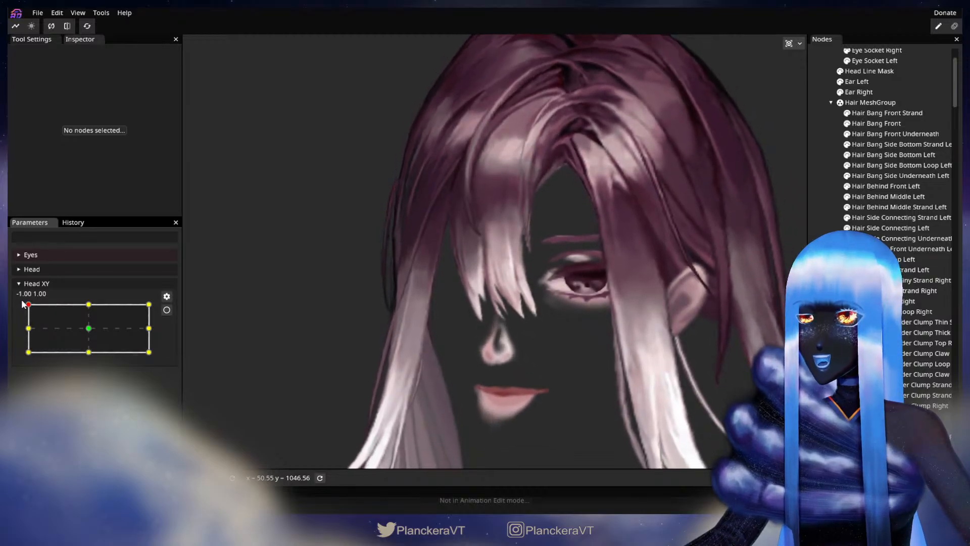
Step: Record again at Head XY -1.00, 1.00 and refine the outer-edge vertices near Hair Bang Front's leftmost tip, then deselect and stop recording
{"action": "left_click", "coordinate": [167, 310]}
{"action": "scroll", "coordinate": [416, 364], "scroll_direction": "up", "scroll_amount": 5}
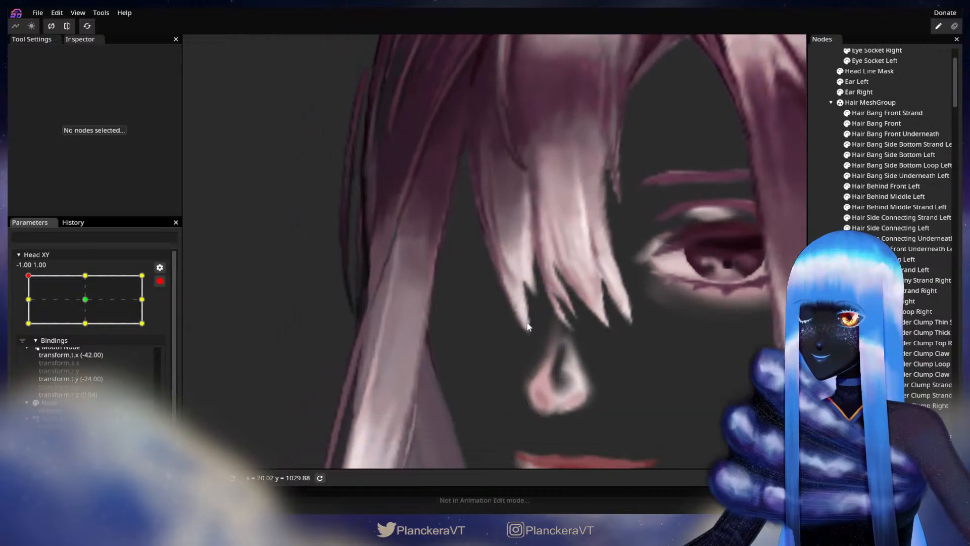
{"action": "scroll", "coordinate": [529, 326], "scroll_direction": "up", "scroll_amount": 3}
{"action": "scroll", "coordinate": [538, 329], "scroll_direction": "up", "scroll_amount": 3}
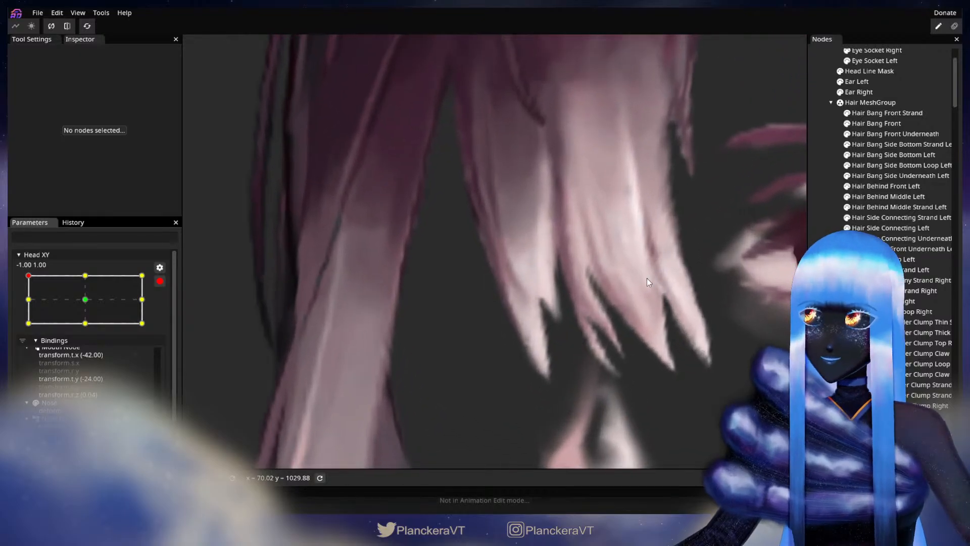
{"action": "left_click", "coordinate": [874, 124]}
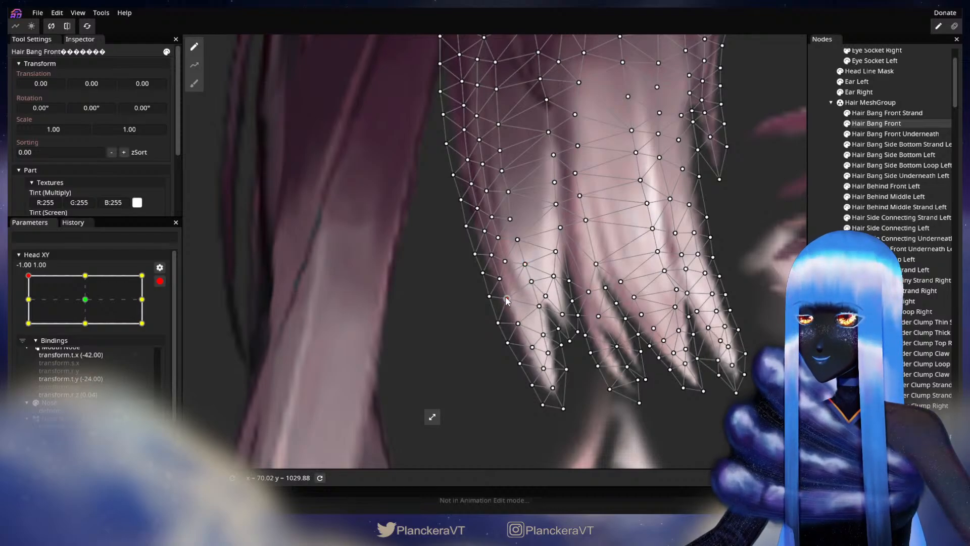
{"action": "left_click", "coordinate": [581, 340]}
{"action": "scroll", "coordinate": [567, 352], "scroll_direction": "down", "scroll_amount": 5}
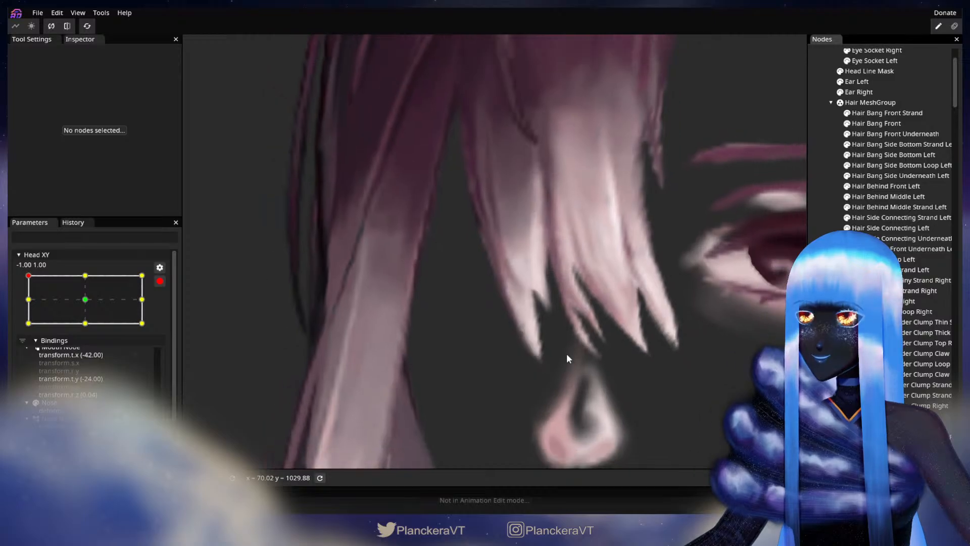
{"action": "scroll", "coordinate": [568, 353], "scroll_direction": "down", "scroll_amount": 5}
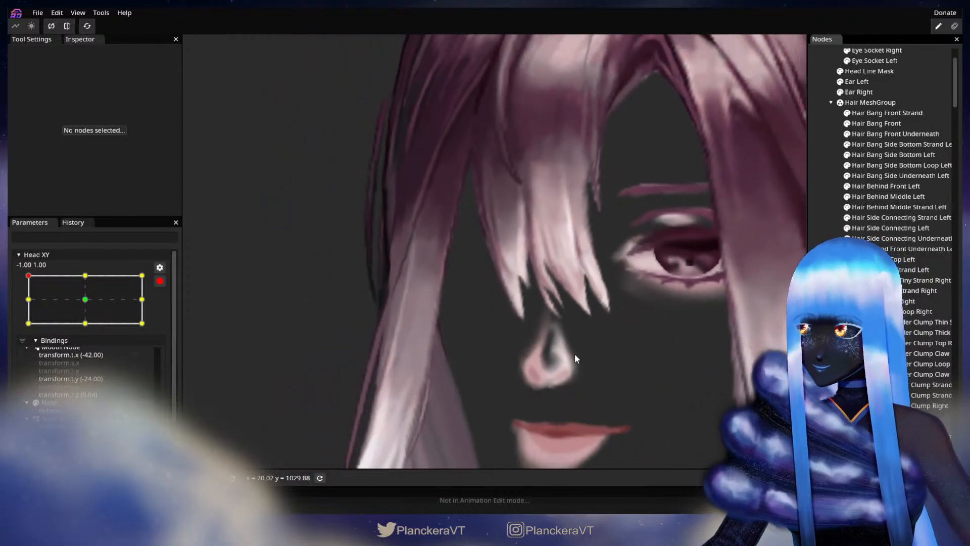
{"action": "scroll", "coordinate": [571, 358], "scroll_direction": "down", "scroll_amount": 5}
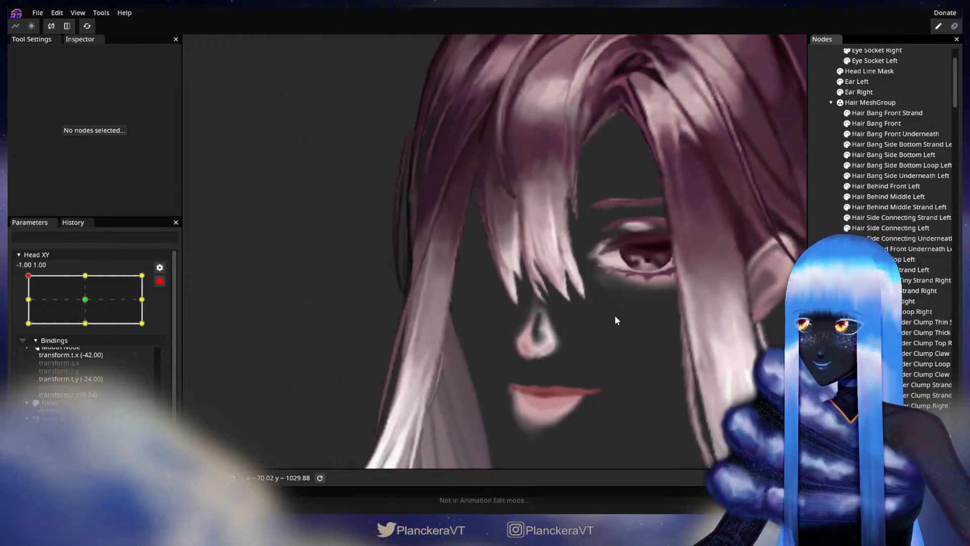
{"action": "scroll", "coordinate": [554, 360], "scroll_direction": "down", "scroll_amount": 2}
{"action": "left_click_drag", "start_coordinate": [524, 354], "coordinate": [542, 356]}
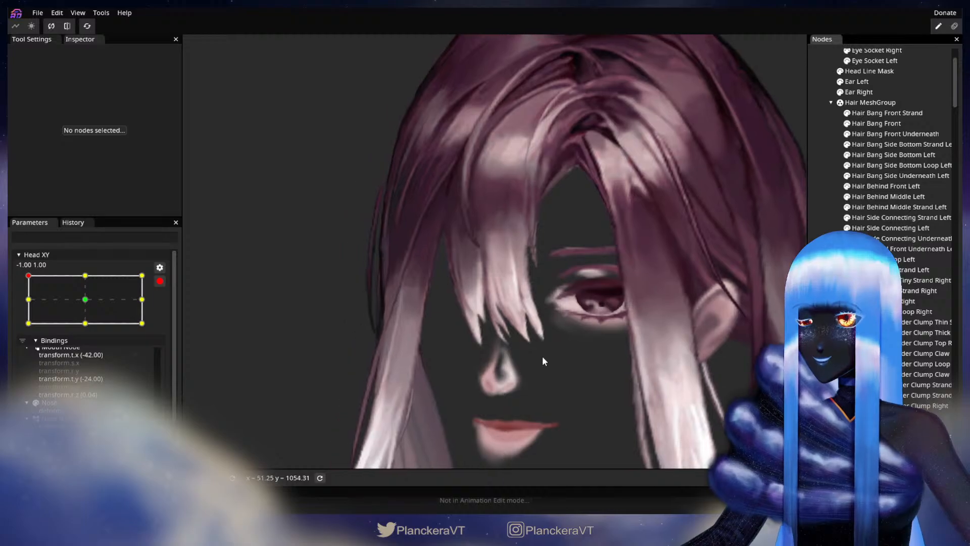
{"action": "scroll", "coordinate": [542, 356], "scroll_direction": "down", "scroll_amount": 3}
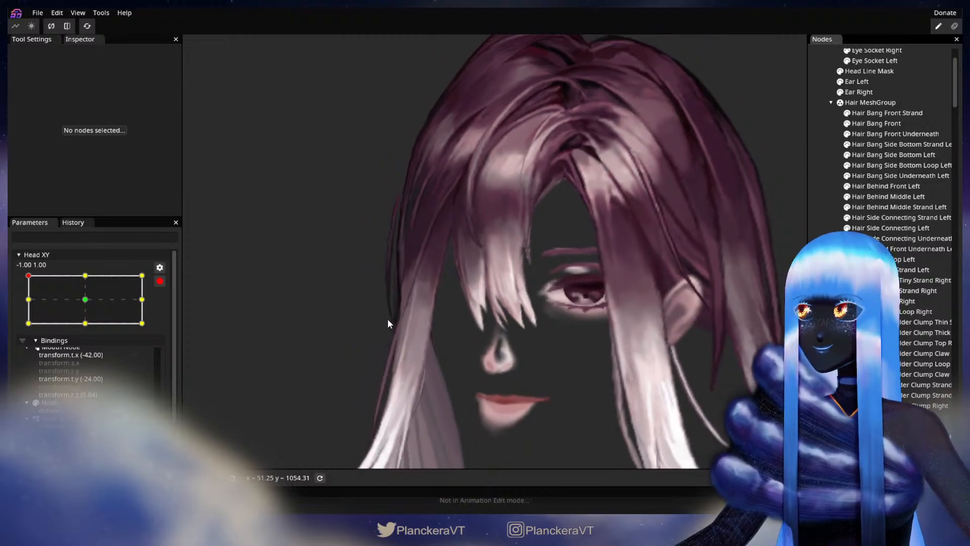
{"action": "left_click", "coordinate": [160, 281]}
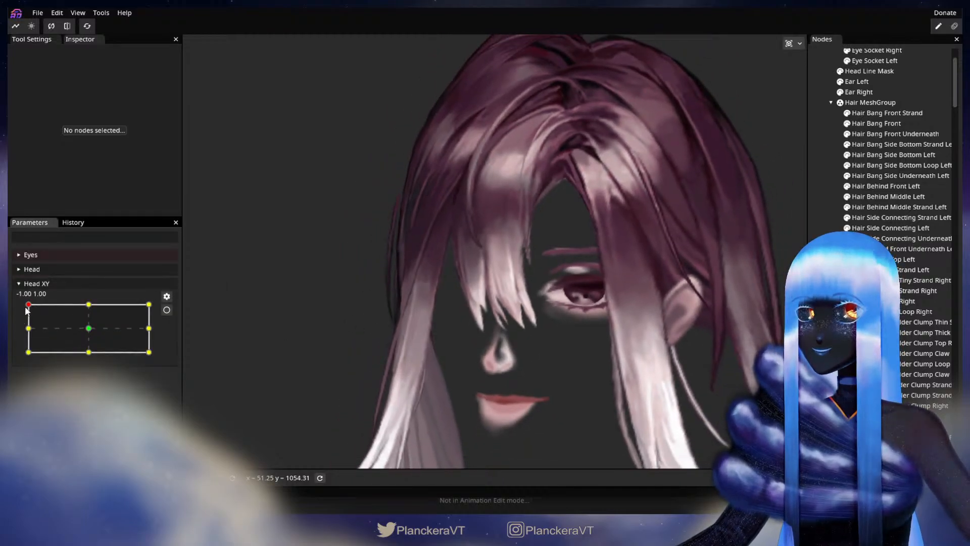
Step: Record at Head XY -1.00, 1.00 and adjust Hair Bang Front's mesh just above the leftmost lock's split, then deselect and stop recording
{"action": "mouse_move", "coordinate": [28, 304]}
{"action": "left_mouse_down"}
{"action": "mouse_move", "coordinate": [17, 332]}
{"action": "mouse_move", "coordinate": [18, 304]}
{"action": "left_mouse_up"}
{"action": "left_click", "coordinate": [167, 310]}
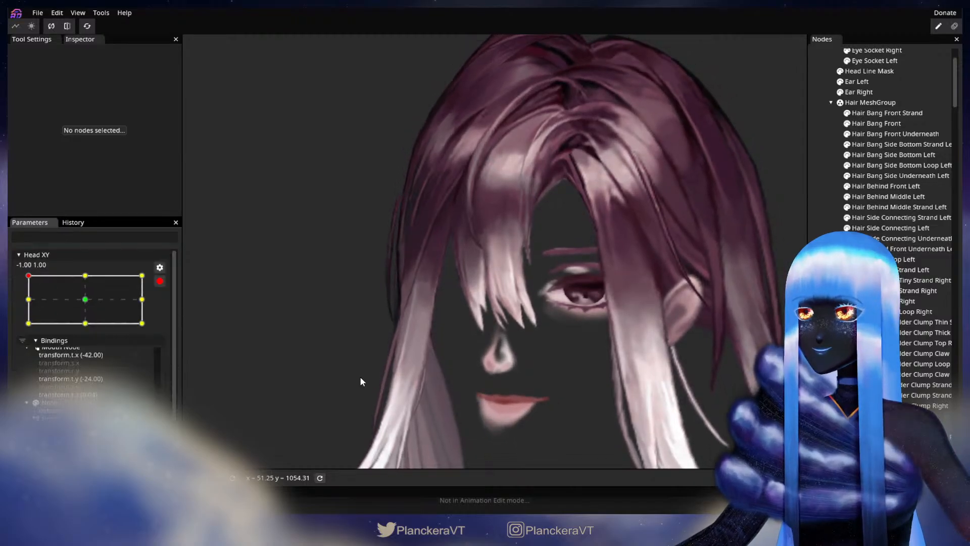
{"action": "scroll", "coordinate": [359, 376], "scroll_direction": "up", "scroll_amount": 5}
{"action": "scroll", "coordinate": [473, 384], "scroll_direction": "up", "scroll_amount": 3}
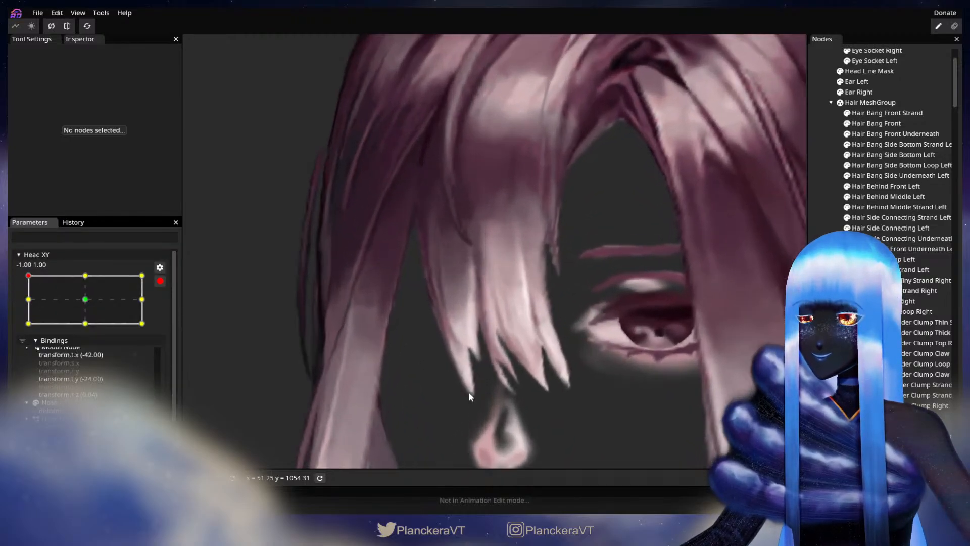
{"action": "scroll", "coordinate": [529, 323], "scroll_direction": "up", "scroll_amount": 2}
{"action": "scroll", "coordinate": [530, 321], "scroll_direction": "up", "scroll_amount": 2}
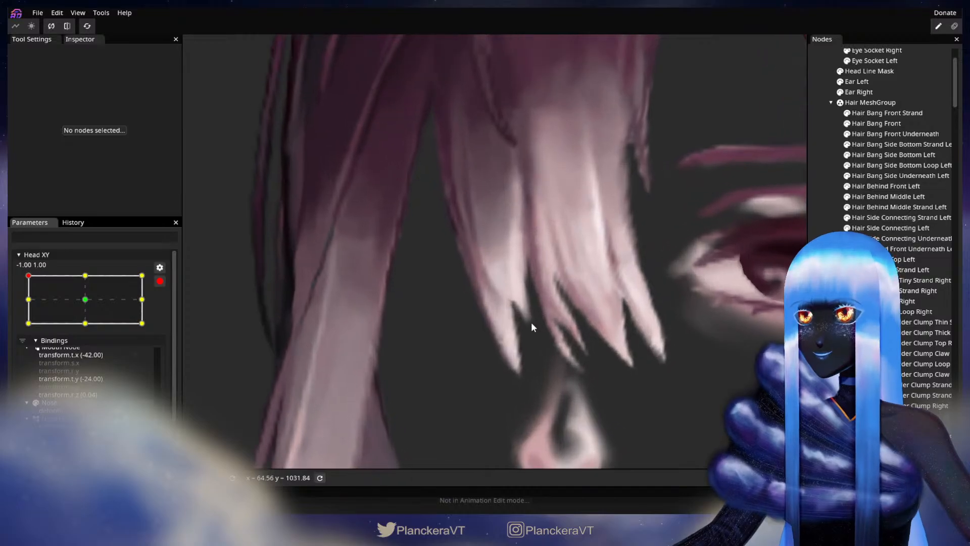
{"action": "left_click", "coordinate": [884, 126]}
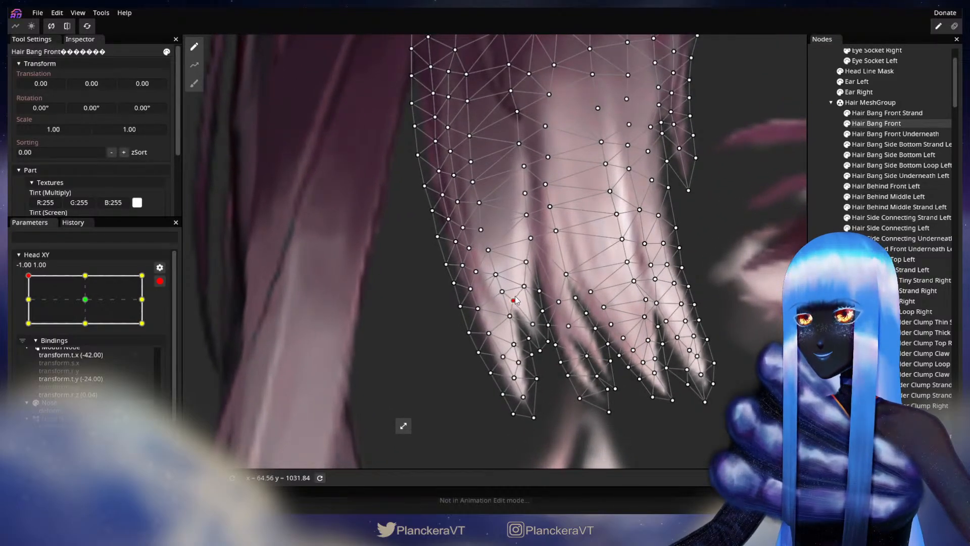
{"action": "left_click", "coordinate": [727, 304]}
{"action": "scroll", "coordinate": [605, 386], "scroll_direction": "down", "scroll_amount": 4}
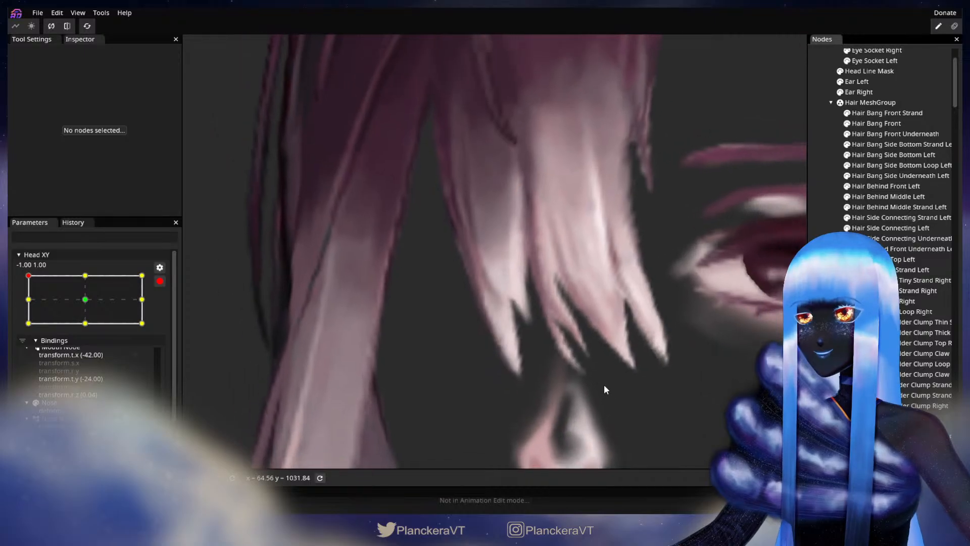
{"action": "scroll", "coordinate": [604, 384], "scroll_direction": "down", "scroll_amount": 4}
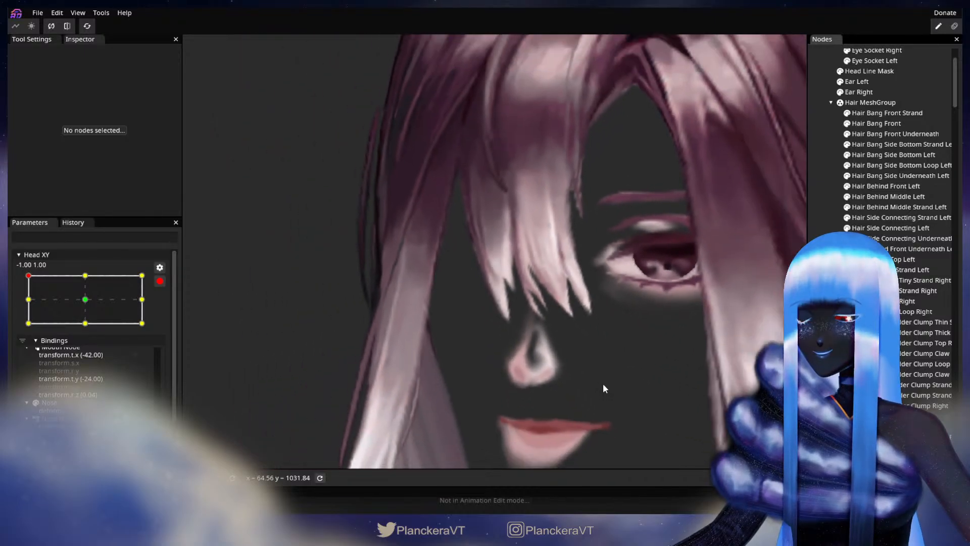
{"action": "scroll", "coordinate": [604, 387], "scroll_direction": "down", "scroll_amount": 5}
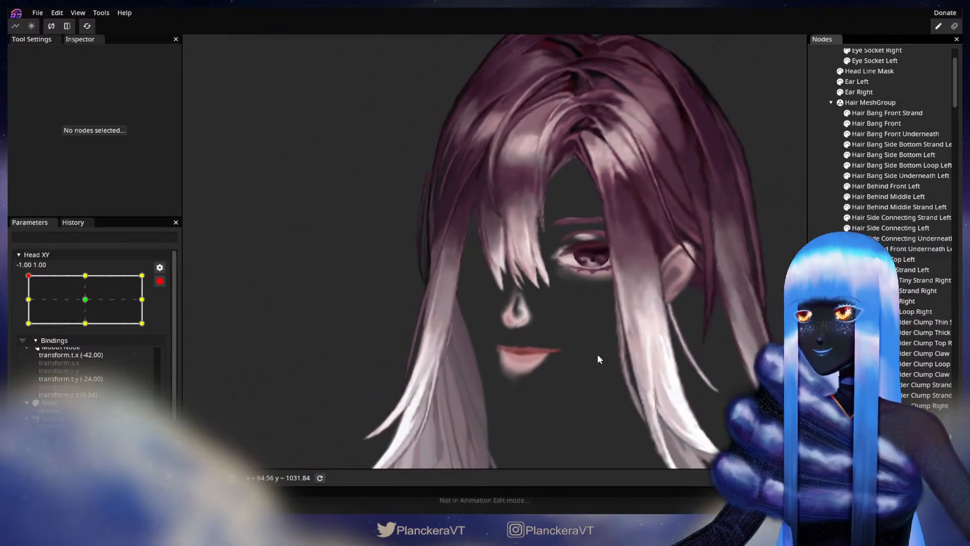
{"action": "scroll", "coordinate": [564, 379], "scroll_direction": "down", "scroll_amount": 2}
{"action": "left_click", "coordinate": [163, 281]}
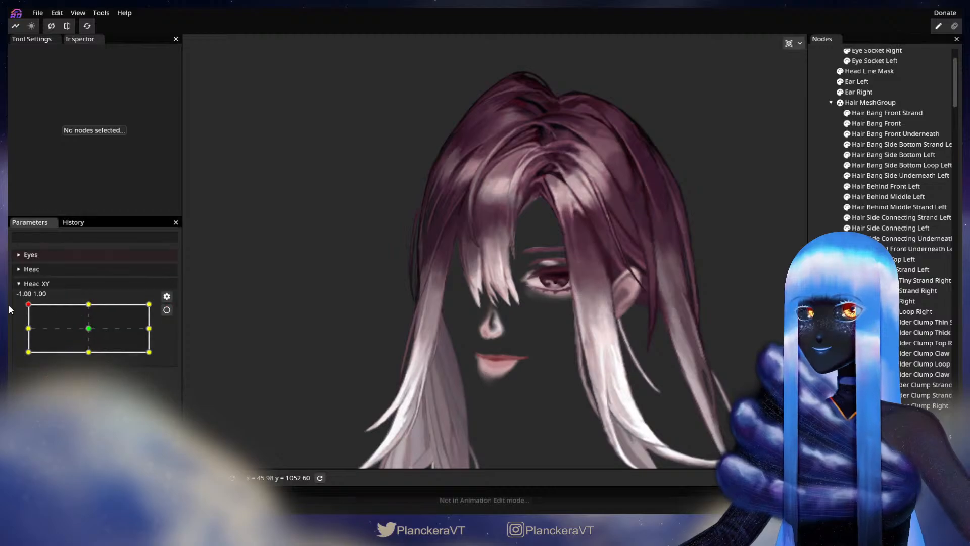
Step: Move Head XY to -1.00, -1.00, record, and adjust Hair Bang Front's vertices between the leftmost lock and the thin middle strands, then stop recording
{"action": "left_click_drag", "start_coordinate": [28, 305], "coordinate": [11, 354]}
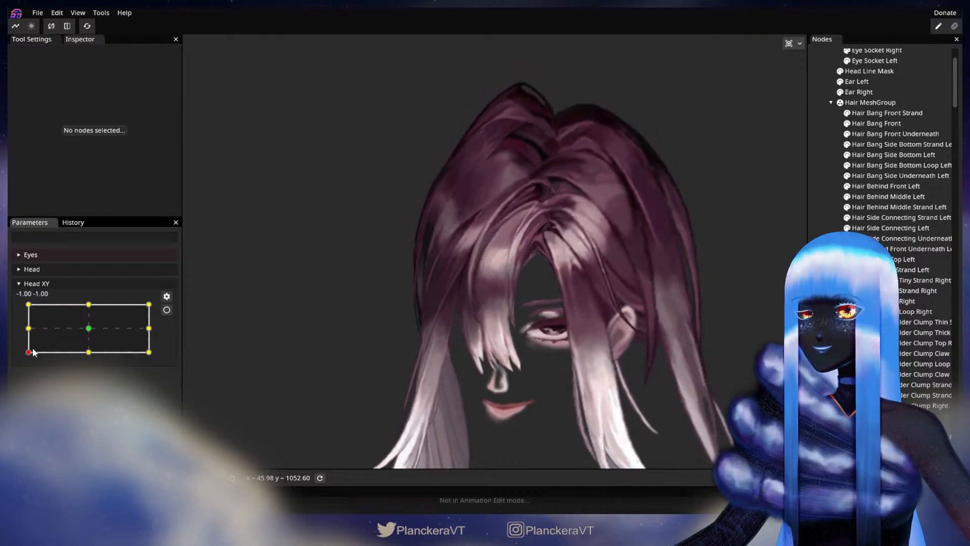
{"action": "left_click", "coordinate": [166, 310]}
{"action": "scroll", "coordinate": [561, 323], "scroll_direction": "up", "scroll_amount": 3}
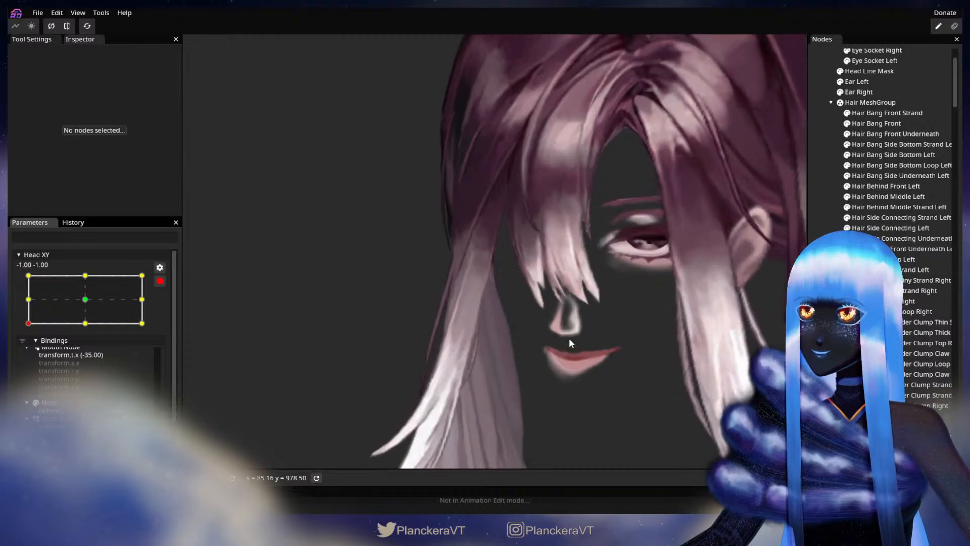
{"action": "scroll", "coordinate": [511, 329], "scroll_direction": "up", "scroll_amount": 2}
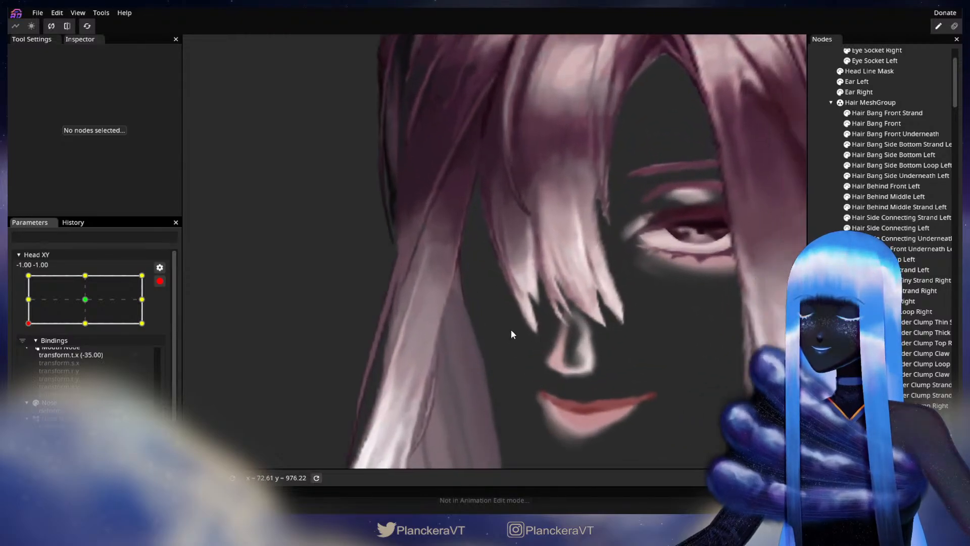
{"action": "scroll", "coordinate": [511, 329], "scroll_direction": "up", "scroll_amount": 1}
{"action": "scroll", "coordinate": [488, 331], "scroll_direction": "up", "scroll_amount": 1}
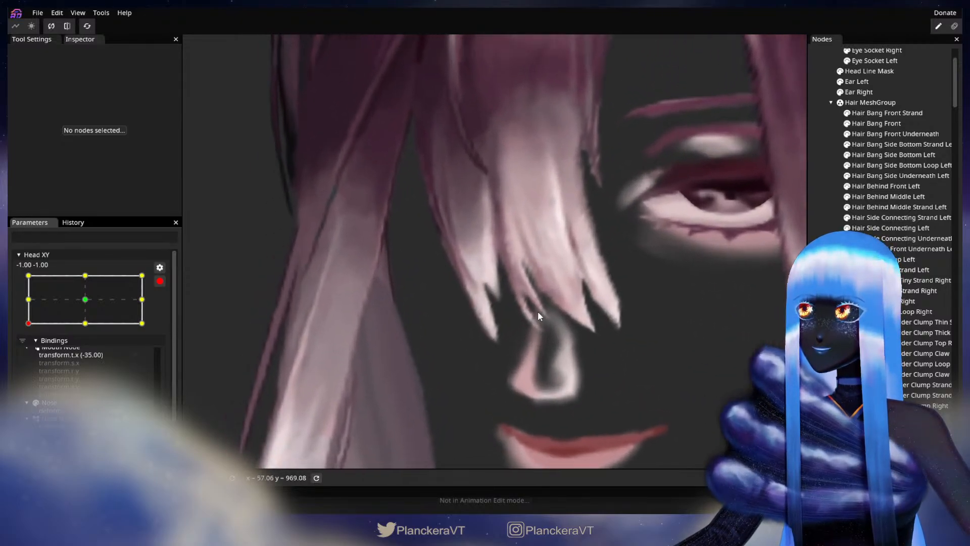
{"action": "left_click", "coordinate": [886, 126]}
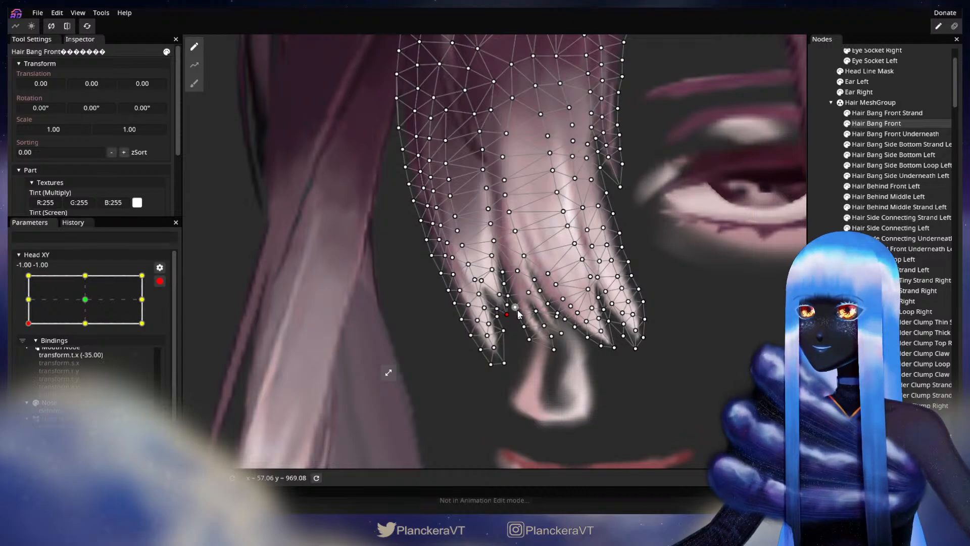
{"action": "left_click", "coordinate": [752, 286]}
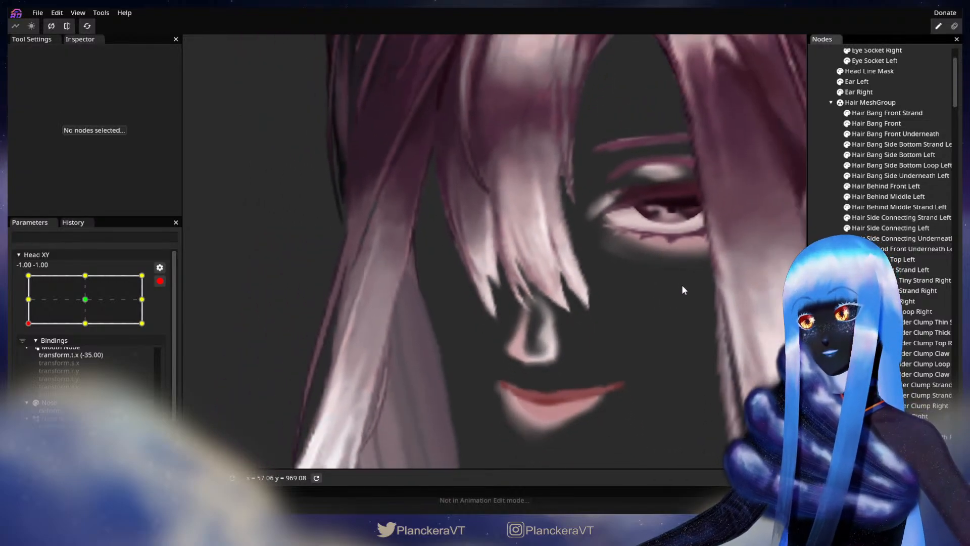
{"action": "scroll", "coordinate": [666, 305], "scroll_direction": "down", "scroll_amount": 6}
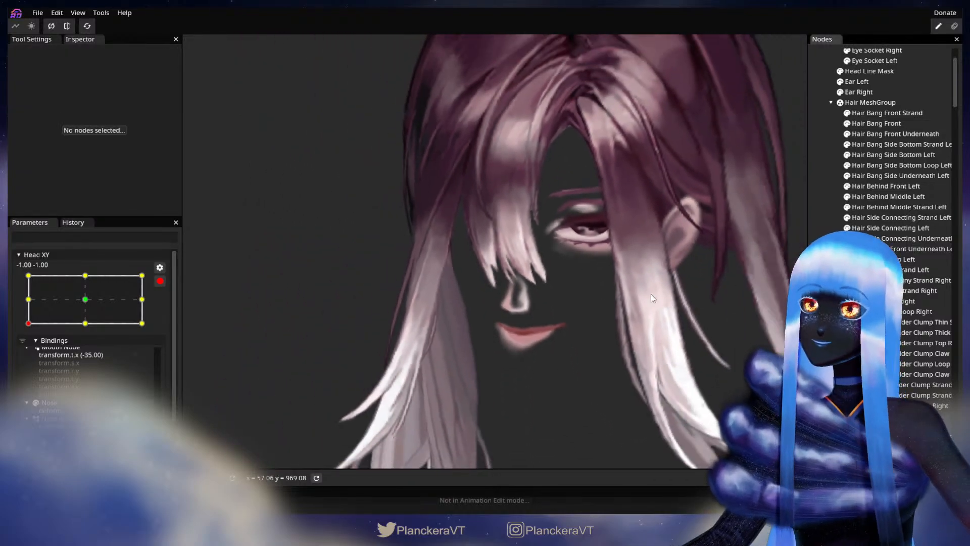
{"action": "left_click_drag", "start_coordinate": [597, 260], "coordinate": [576, 305]}
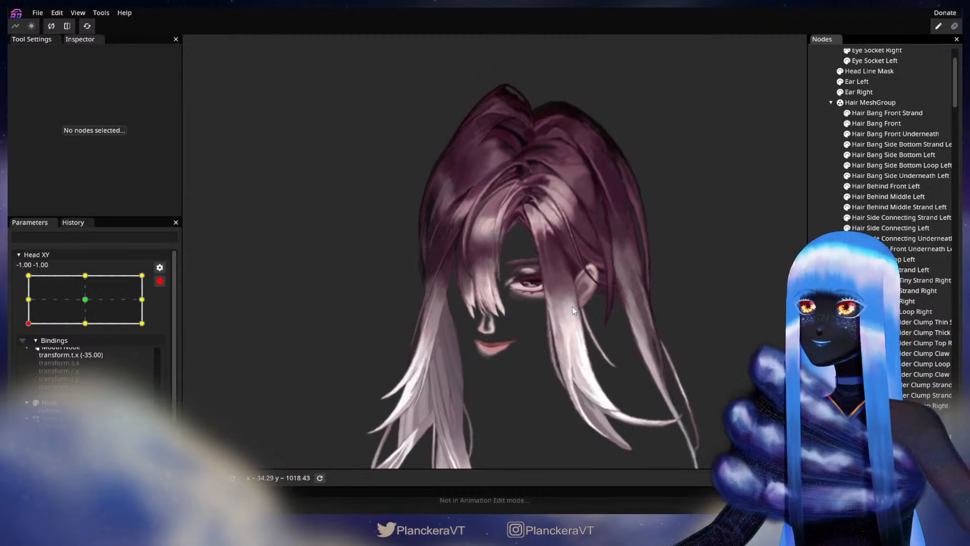
{"action": "left_click", "coordinate": [160, 282]}
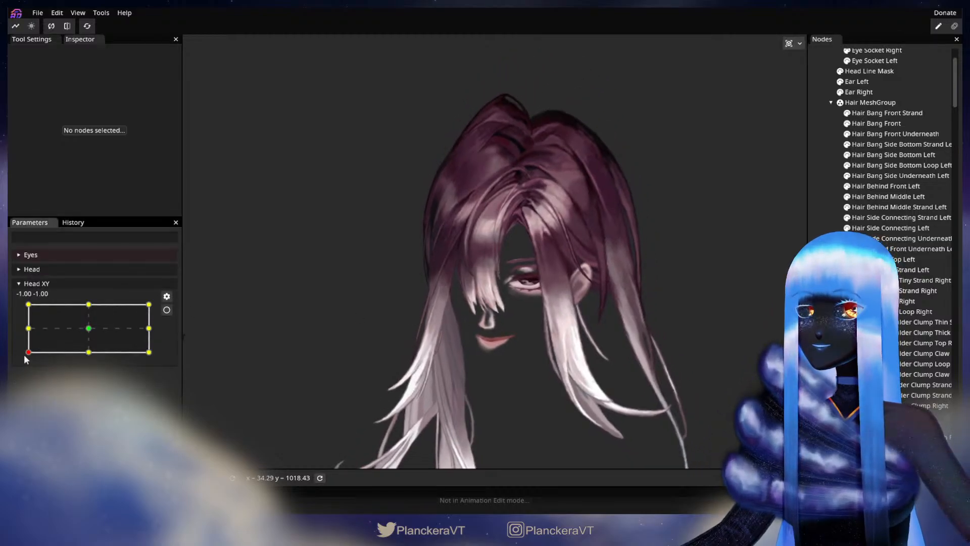
Step: Test the vertical head turn, then record again at Head XY -1.00, -1.00 and refine Hair Bang Front's vertices beside the leftmost lock's inner edge
{"action": "mouse_move", "coordinate": [24, 355]}
{"action": "left_mouse_down"}
{"action": "mouse_move", "coordinate": [30, 317]}
{"action": "mouse_move", "coordinate": [29, 362]}
{"action": "left_mouse_up"}
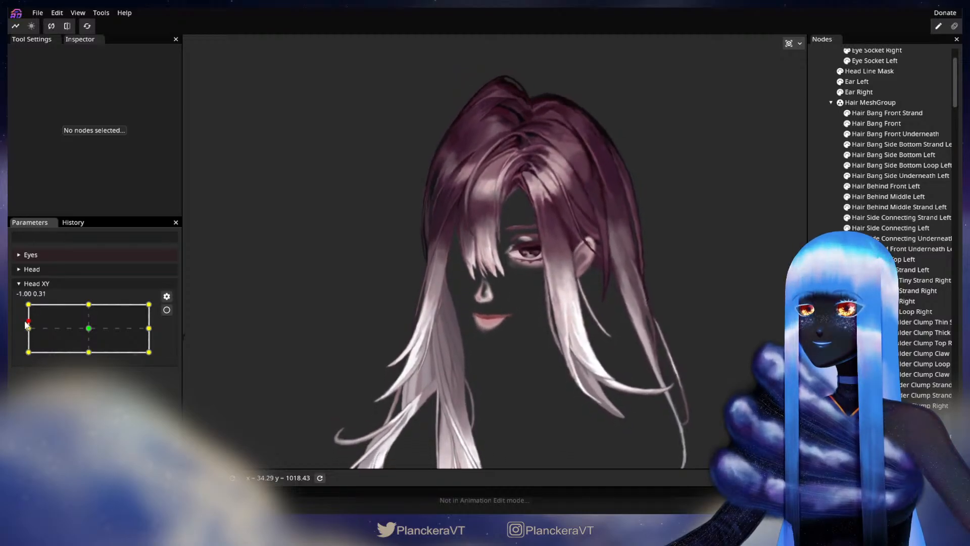
{"action": "left_click", "coordinate": [167, 310]}
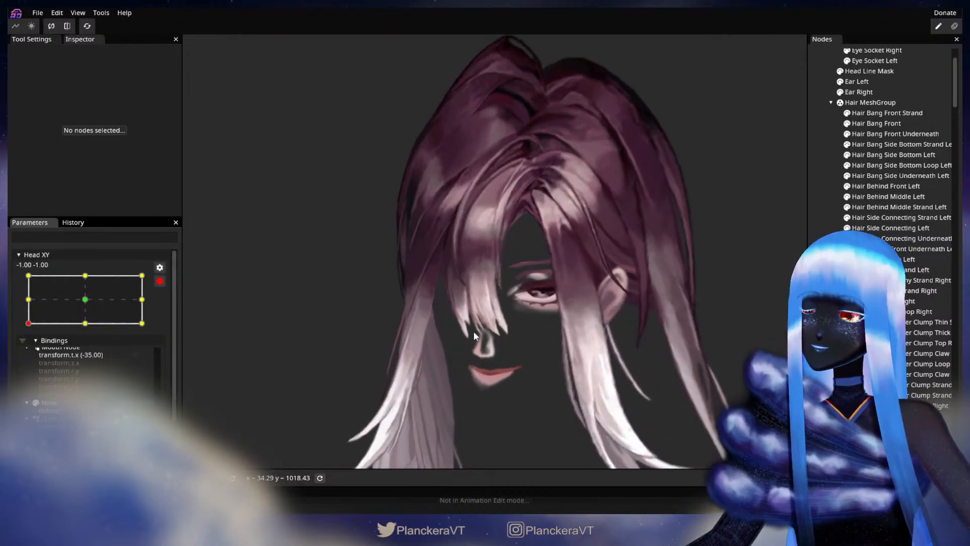
{"action": "scroll", "coordinate": [506, 318], "scroll_direction": "up", "scroll_amount": 5}
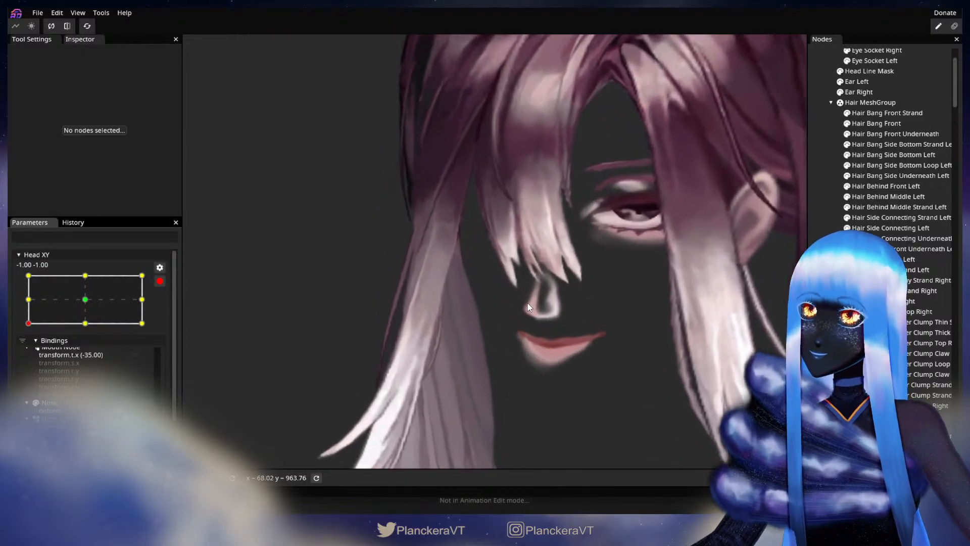
{"action": "scroll", "coordinate": [536, 262], "scroll_direction": "up", "scroll_amount": 2}
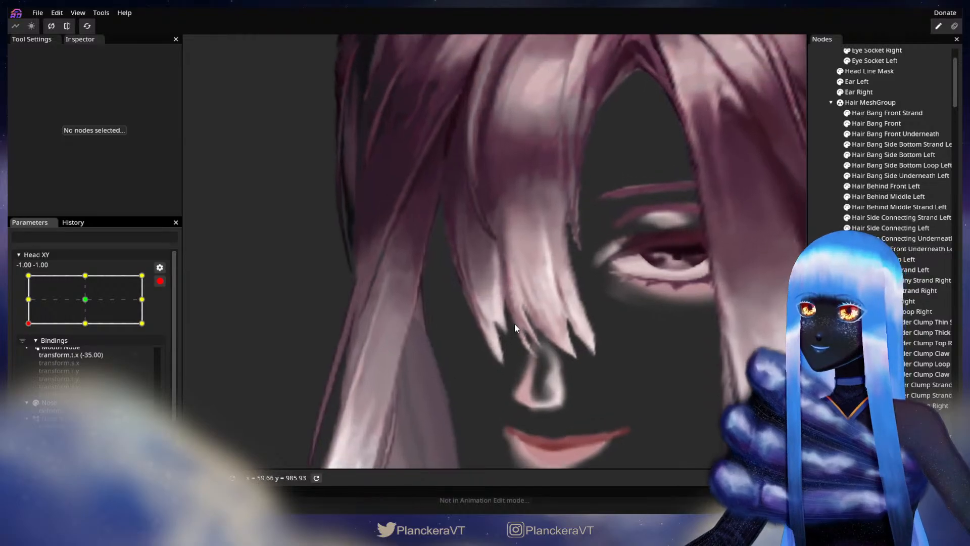
{"action": "scroll", "coordinate": [518, 319], "scroll_direction": "up", "scroll_amount": 3}
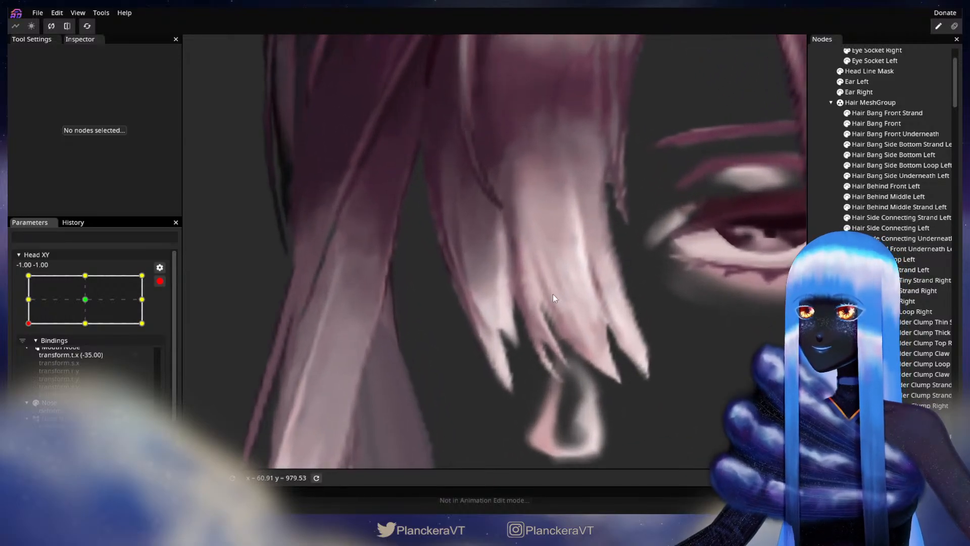
{"action": "left_click", "coordinate": [877, 123]}
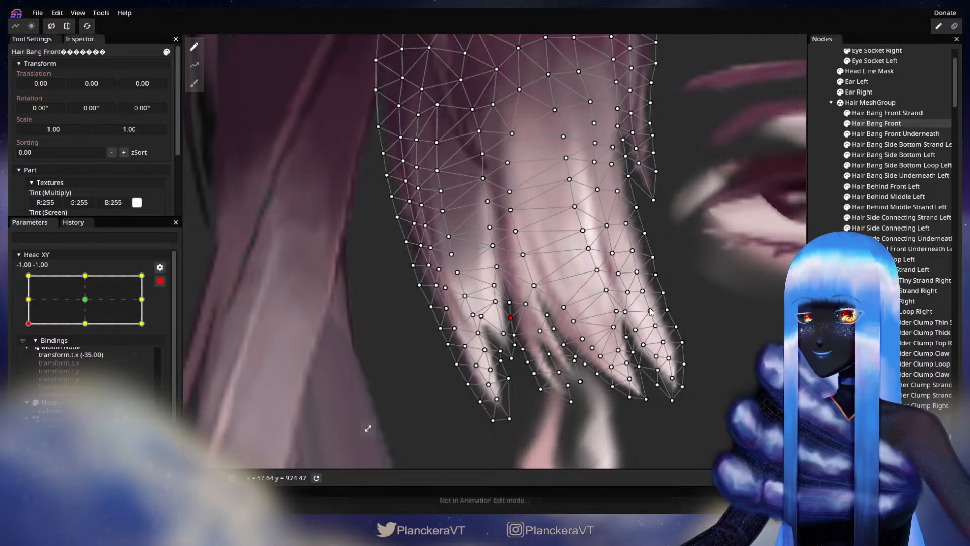
{"action": "scroll", "coordinate": [650, 310], "scroll_direction": "down", "scroll_amount": 1}
{"action": "left_click", "coordinate": [667, 295]}
{"action": "scroll", "coordinate": [667, 294], "scroll_direction": "down", "scroll_amount": 1}
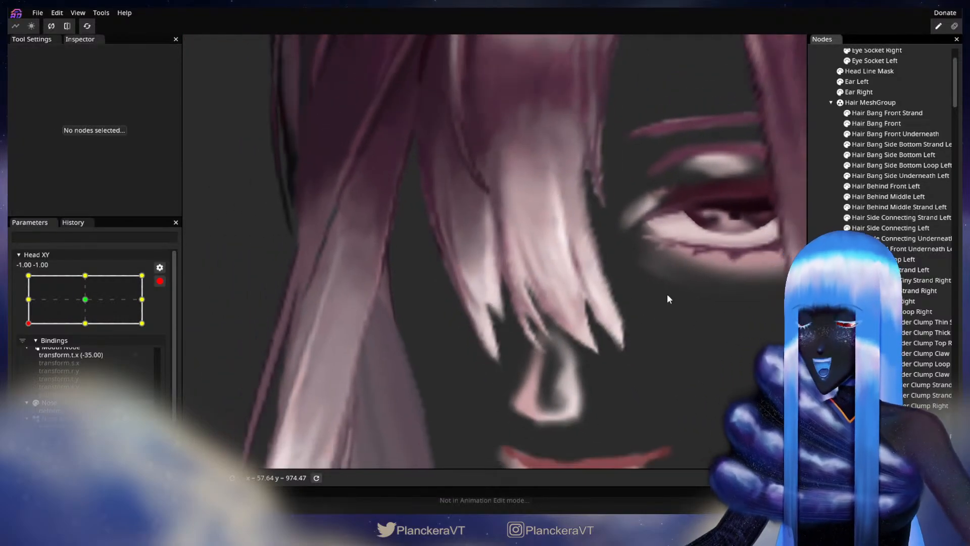
{"action": "scroll", "coordinate": [668, 299], "scroll_direction": "down", "scroll_amount": 3}
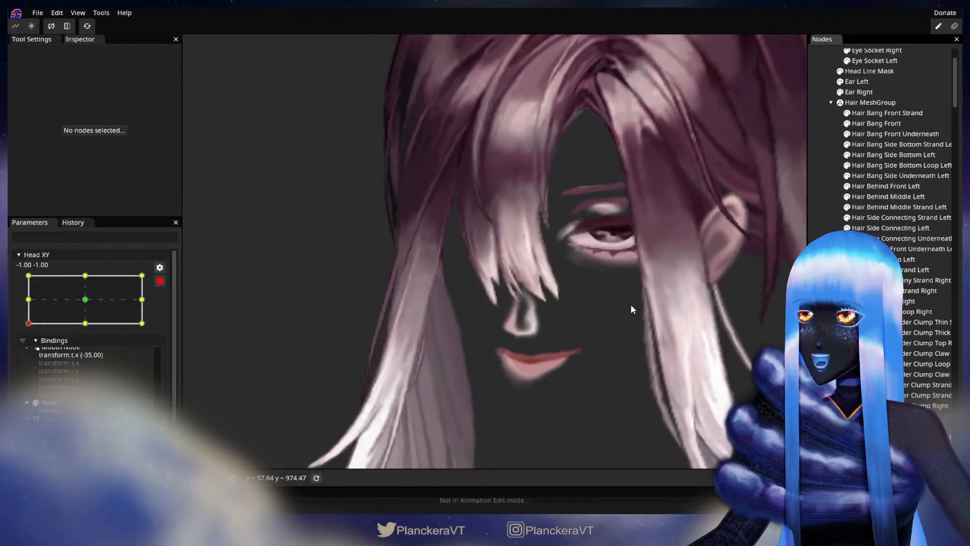
{"action": "scroll", "coordinate": [631, 306], "scroll_direction": "down", "scroll_amount": 4}
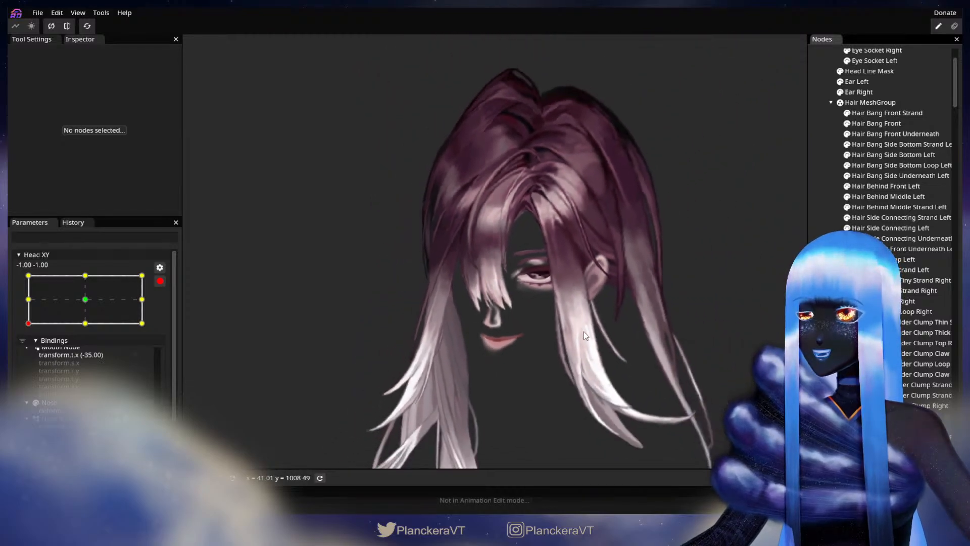
{"action": "left_click_drag", "start_coordinate": [583, 332], "coordinate": [577, 350]}
{"action": "left_click", "coordinate": [159, 281]}
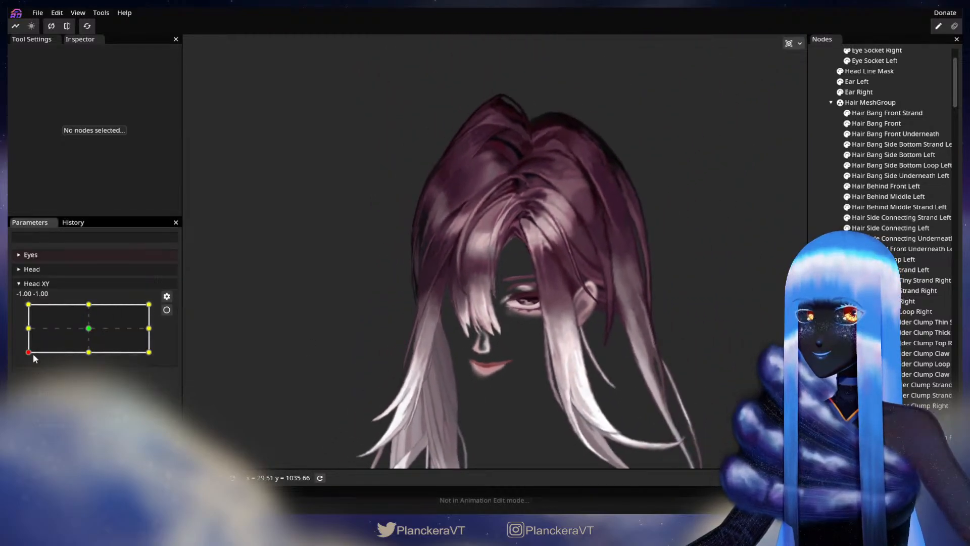
Step: Move Head XY to -1.00, 1.00, record, and shift the vertices at the tip of Hair Bang Front's leftmost lock slightly inward, then deselect and stop recording
{"action": "mouse_move", "coordinate": [27, 356]}
{"action": "left_mouse_down"}
{"action": "mouse_move", "coordinate": [22, 306]}
{"action": "mouse_move", "coordinate": [19, 355]}
{"action": "left_mouse_up"}
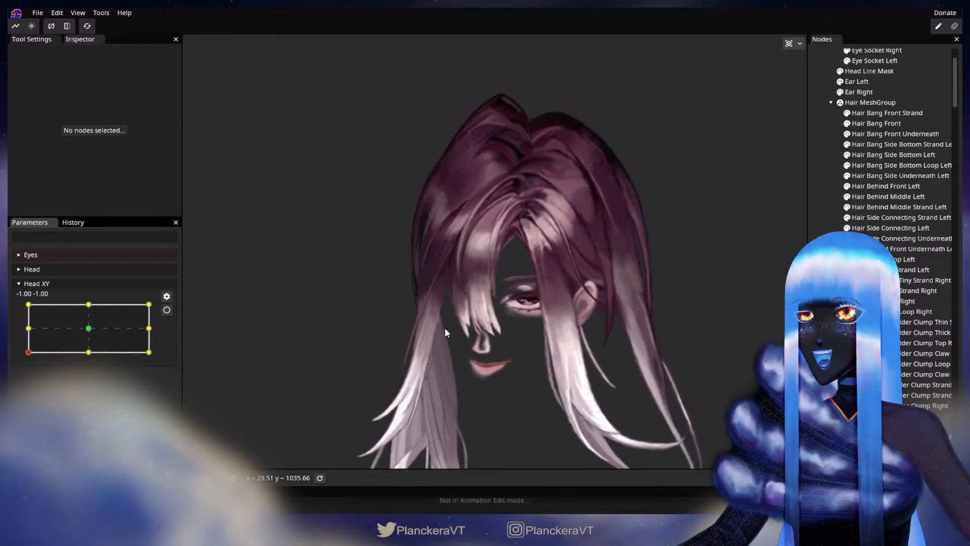
{"action": "left_click_drag", "start_coordinate": [28, 365], "coordinate": [16, 305]}
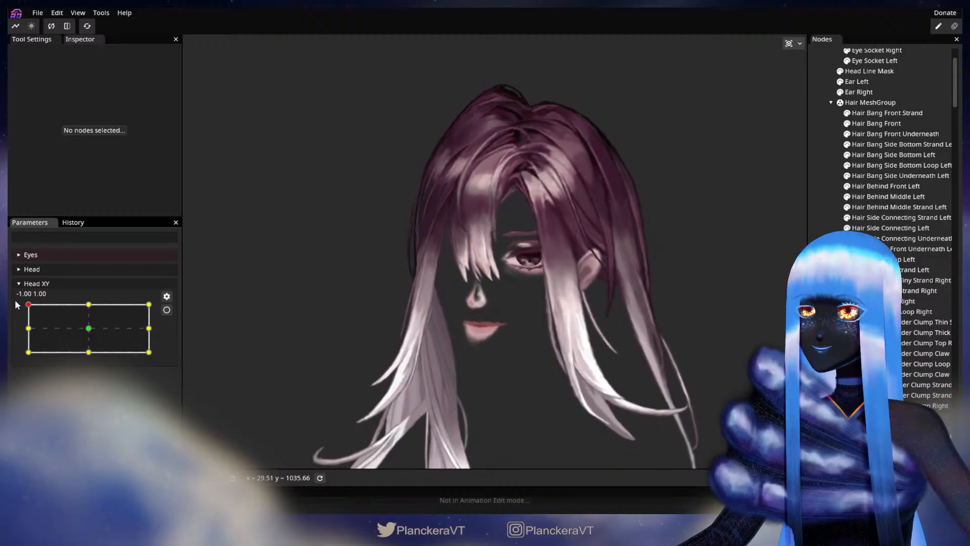
{"action": "left_click", "coordinate": [166, 309]}
{"action": "scroll", "coordinate": [484, 319], "scroll_direction": "up", "scroll_amount": 3}
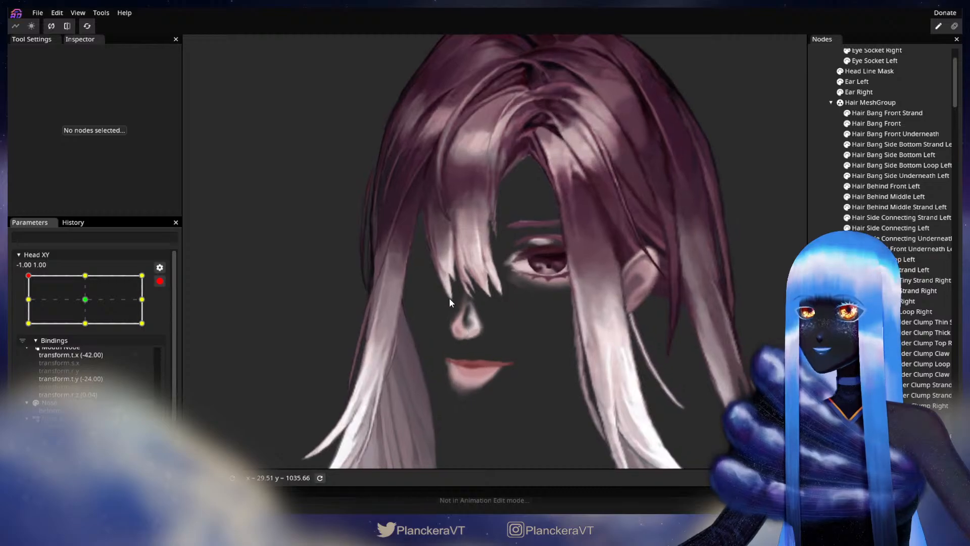
{"action": "scroll", "coordinate": [448, 301], "scroll_direction": "up", "scroll_amount": 2}
{"action": "scroll", "coordinate": [421, 329], "scroll_direction": "up", "scroll_amount": 2}
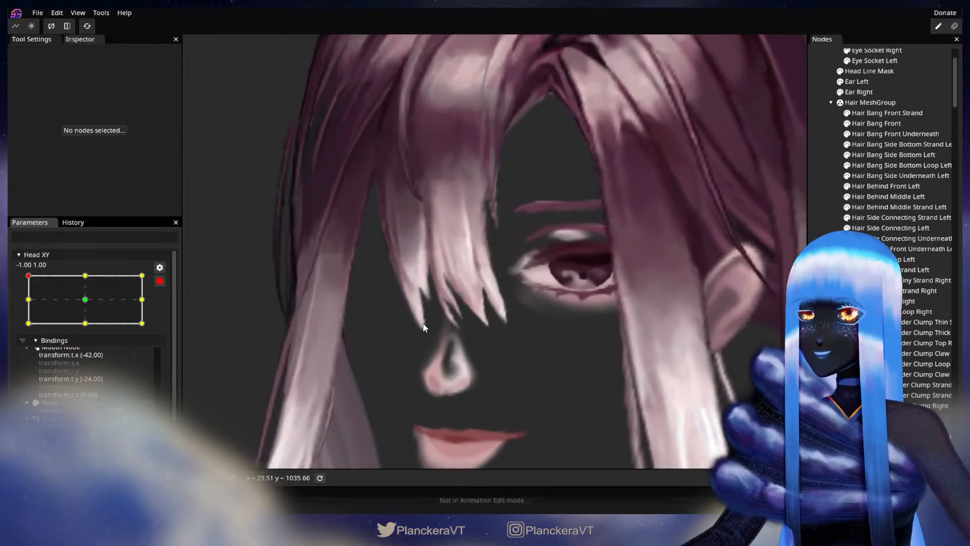
{"action": "left_click_drag", "start_coordinate": [509, 306], "coordinate": [565, 291]}
{"action": "scroll", "coordinate": [564, 292], "scroll_direction": "up", "scroll_amount": 2}
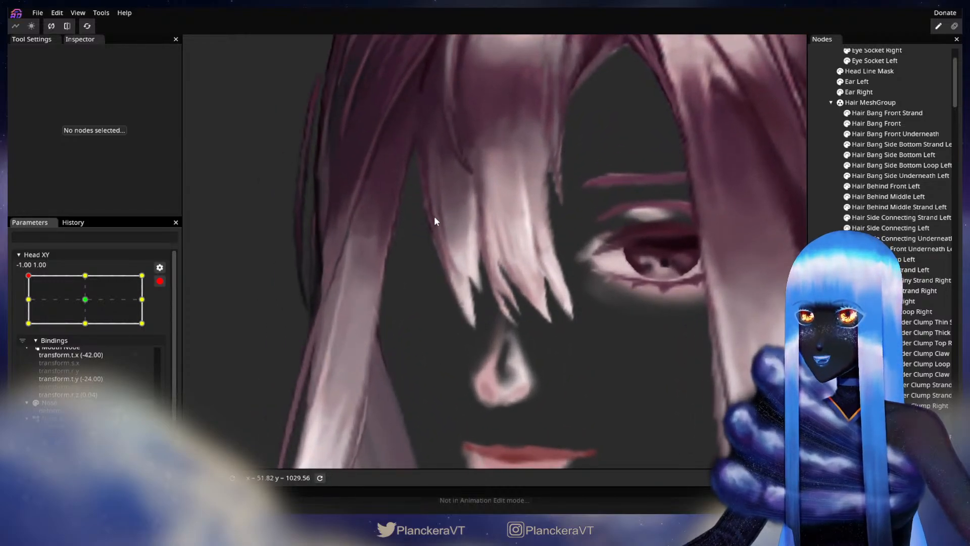
{"action": "scroll", "coordinate": [425, 332], "scroll_direction": "up", "scroll_amount": 3}
{"action": "left_click_drag", "start_coordinate": [426, 356], "coordinate": [470, 315]}
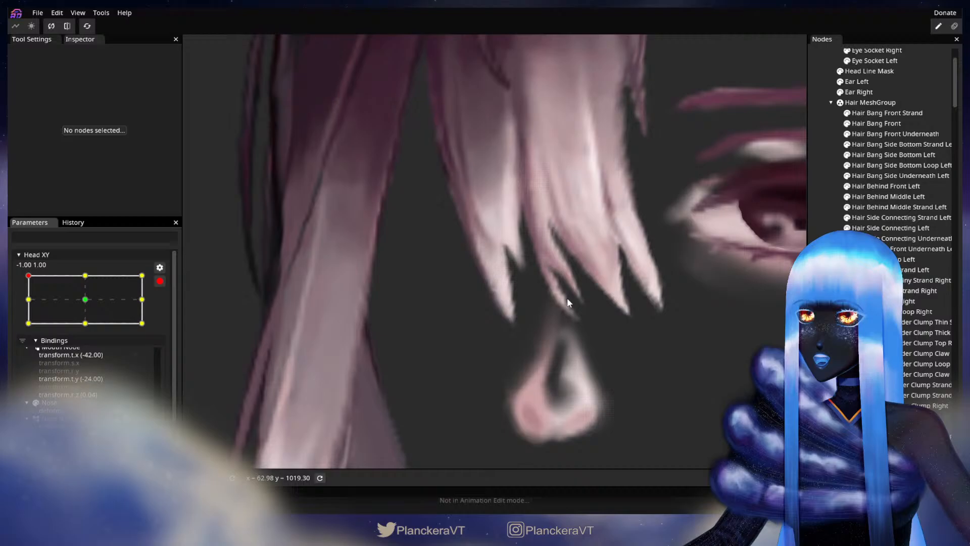
{"action": "left_click", "coordinate": [884, 123]}
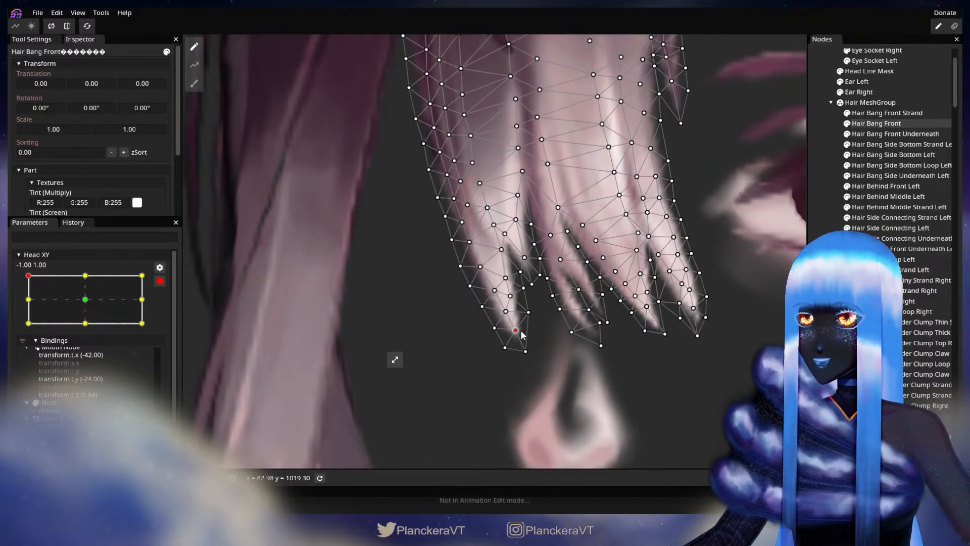
{"action": "left_click_drag", "start_coordinate": [527, 353], "coordinate": [536, 350]}
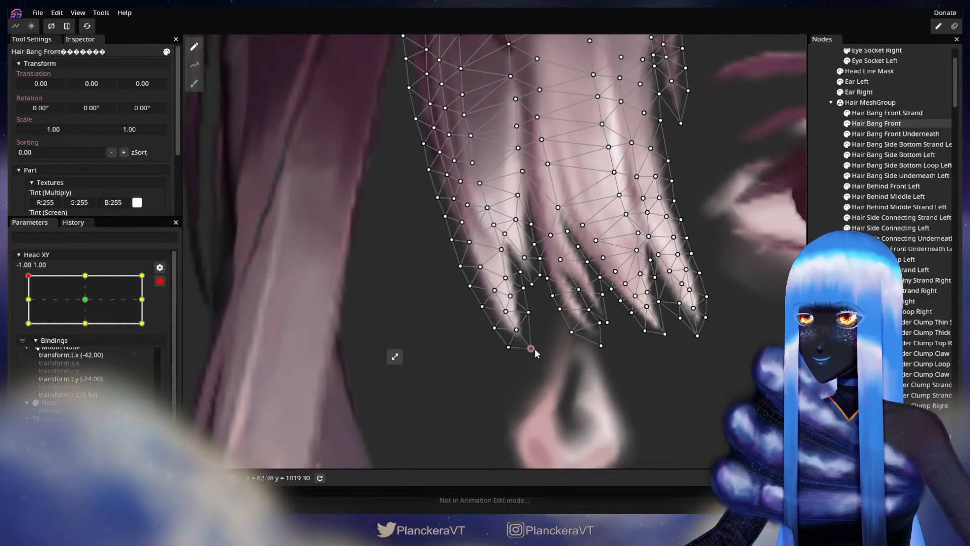
{"action": "left_click", "coordinate": [595, 352]}
{"action": "scroll", "coordinate": [595, 345], "scroll_direction": "down", "scroll_amount": 4}
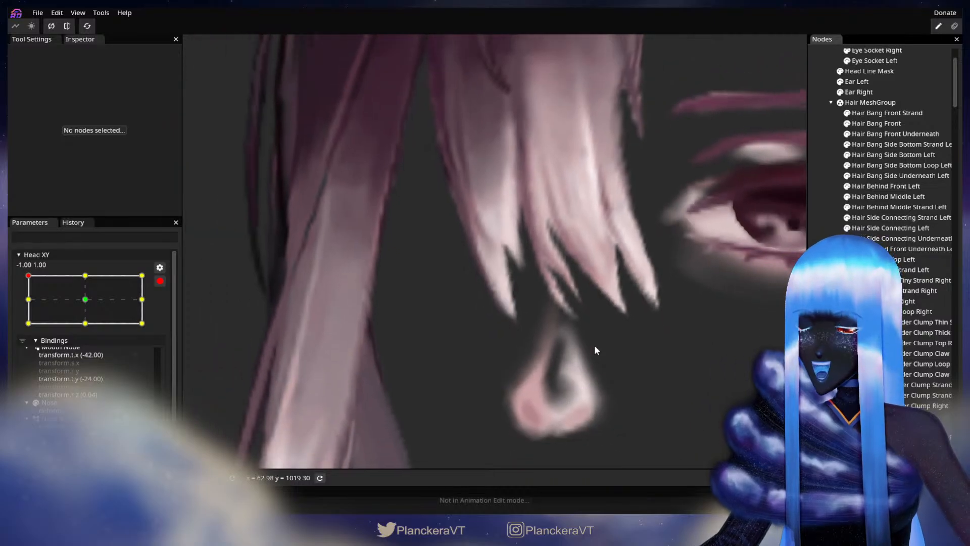
{"action": "scroll", "coordinate": [594, 338], "scroll_direction": "down", "scroll_amount": 5}
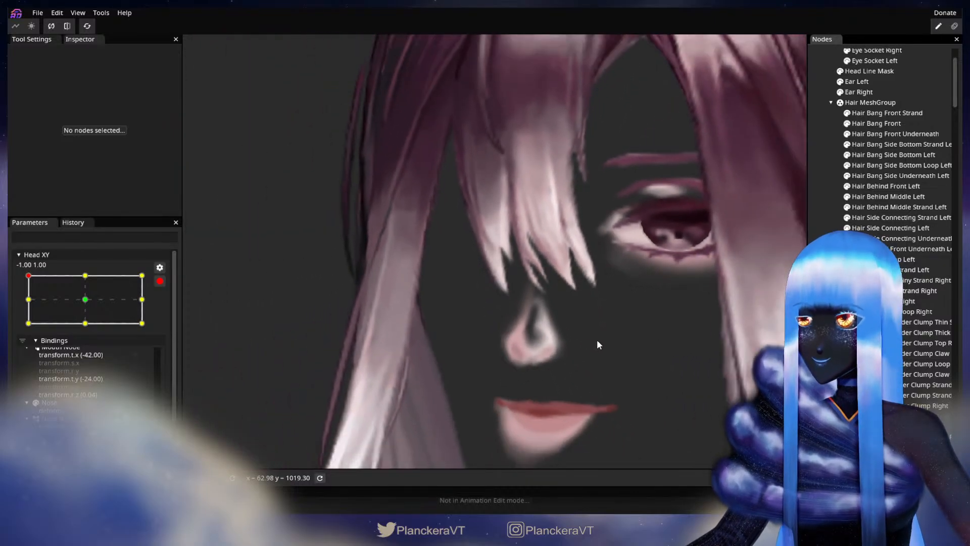
{"action": "scroll", "coordinate": [594, 339], "scroll_direction": "down", "scroll_amount": 5}
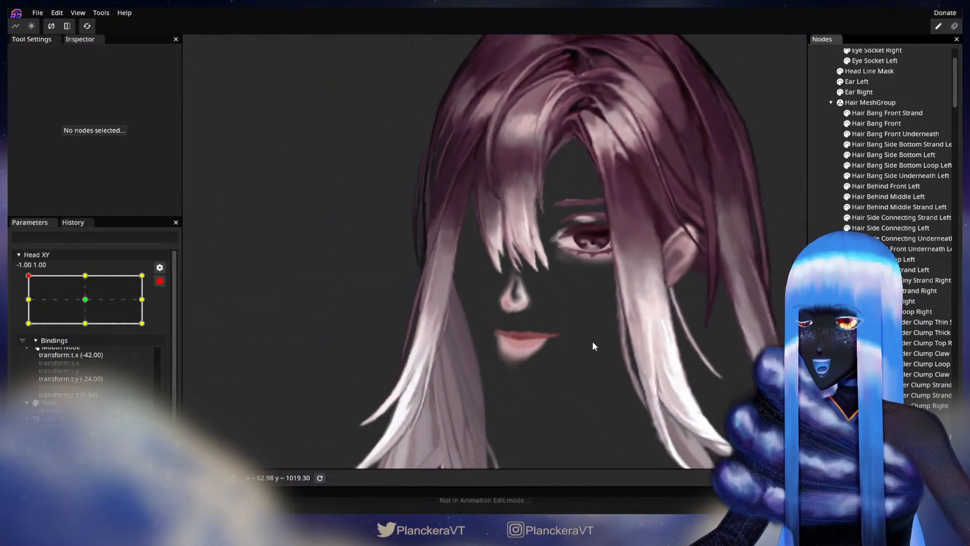
{"action": "scroll", "coordinate": [598, 323], "scroll_direction": "down", "scroll_amount": 3}
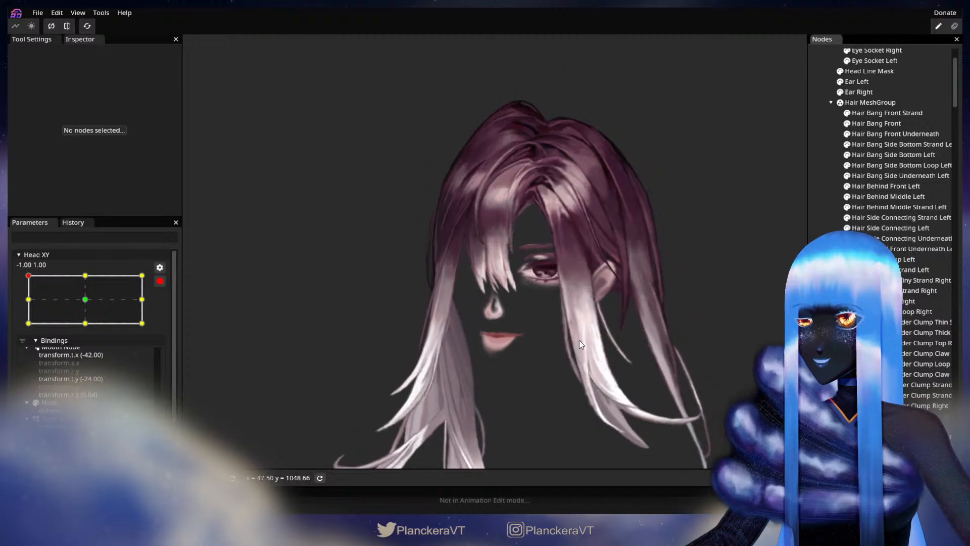
{"action": "left_click", "coordinate": [160, 281]}
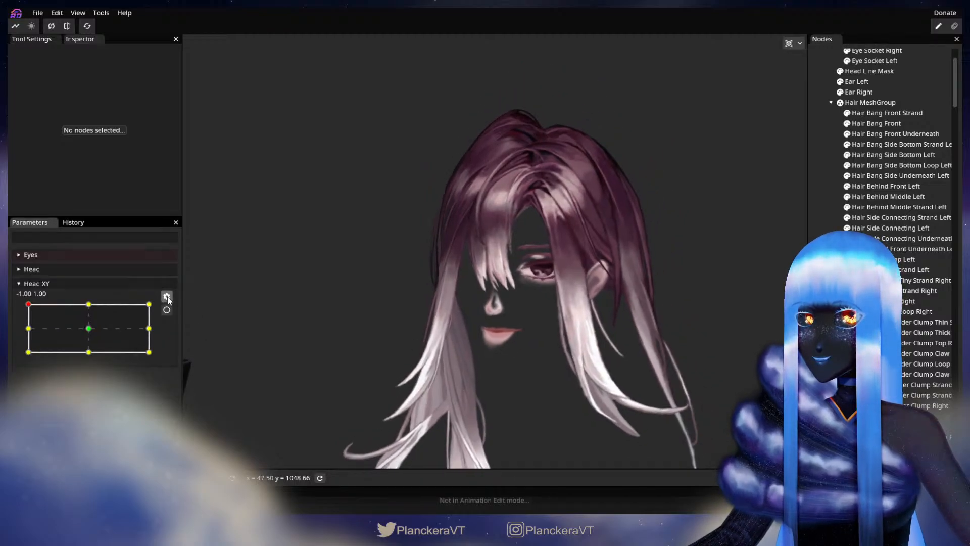
Step: Test the head turn around Head XY -1.00, 1.00, then open the project file commands
{"action": "mouse_move", "coordinate": [24, 305]}
{"action": "left_mouse_down"}
{"action": "mouse_move", "coordinate": [12, 356]}
{"action": "mouse_move", "coordinate": [8, 298]}
{"action": "left_mouse_up"}
{"action": "left_click", "coordinate": [37, 12]}
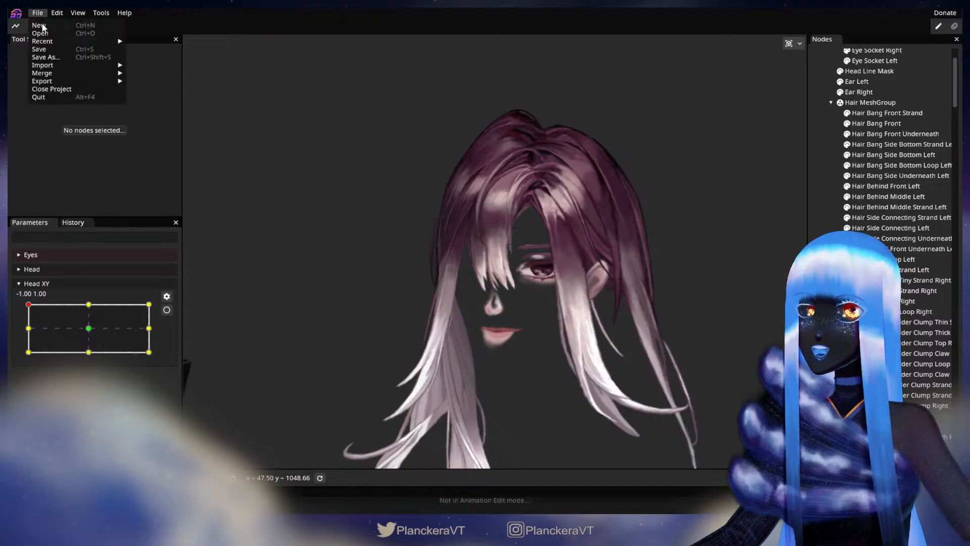